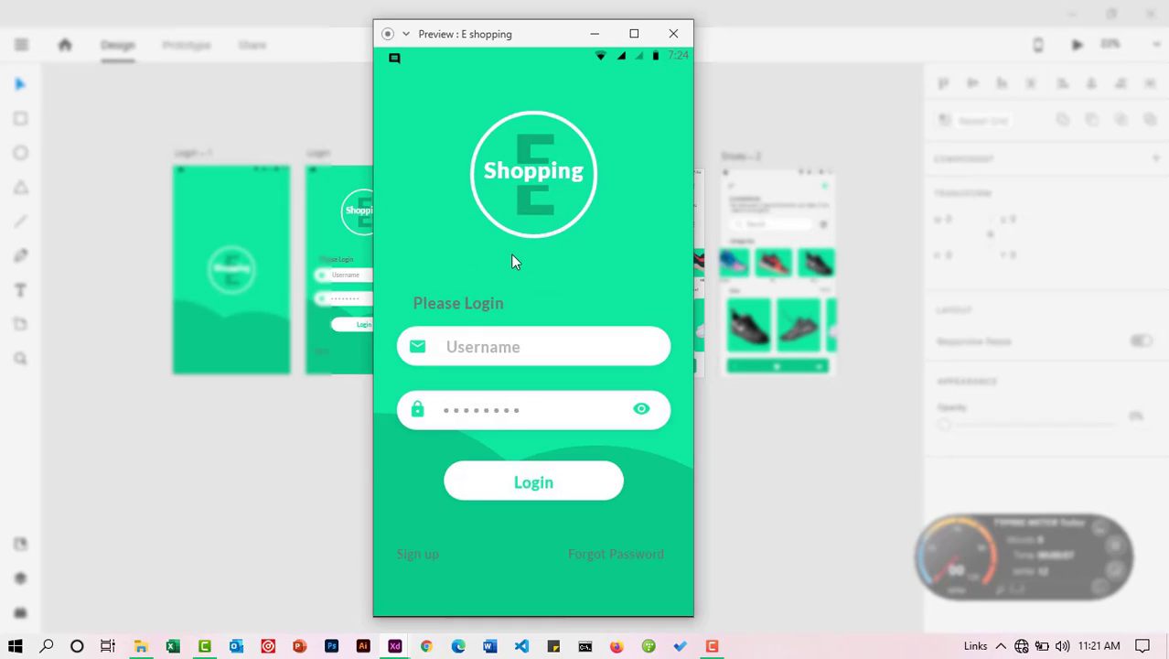
Step: Test the prototype preview: log in, slide the shoe categories, open and close the first Nike shoe's details, and exit the home screen
click(527, 485)
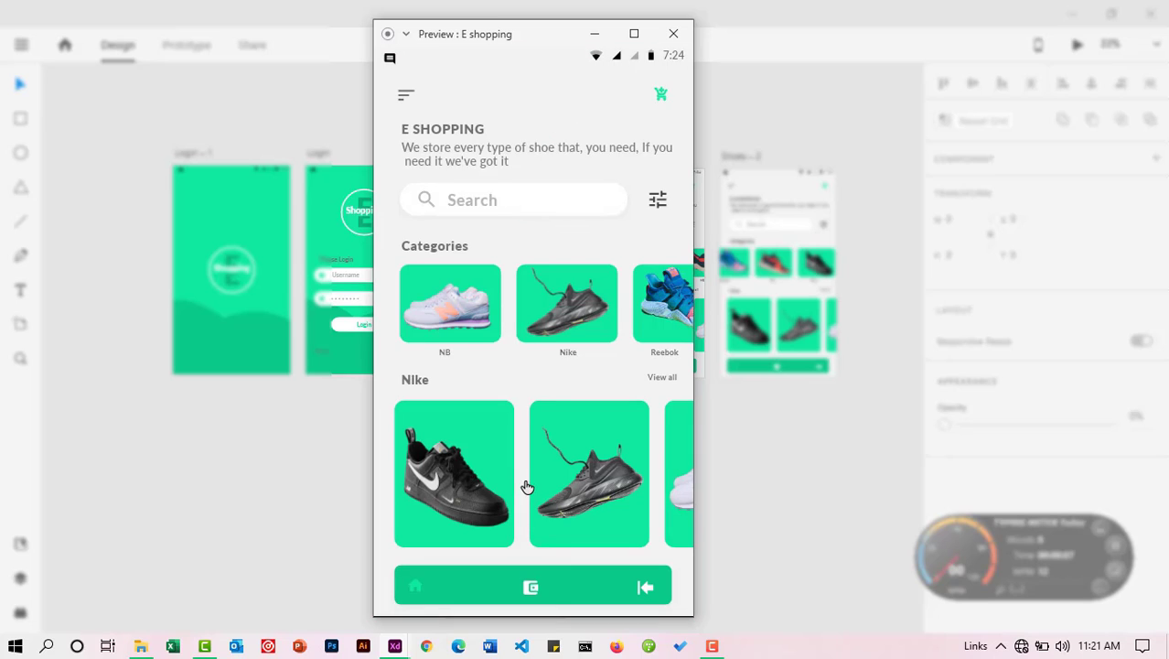
drag(590, 331, 492, 330)
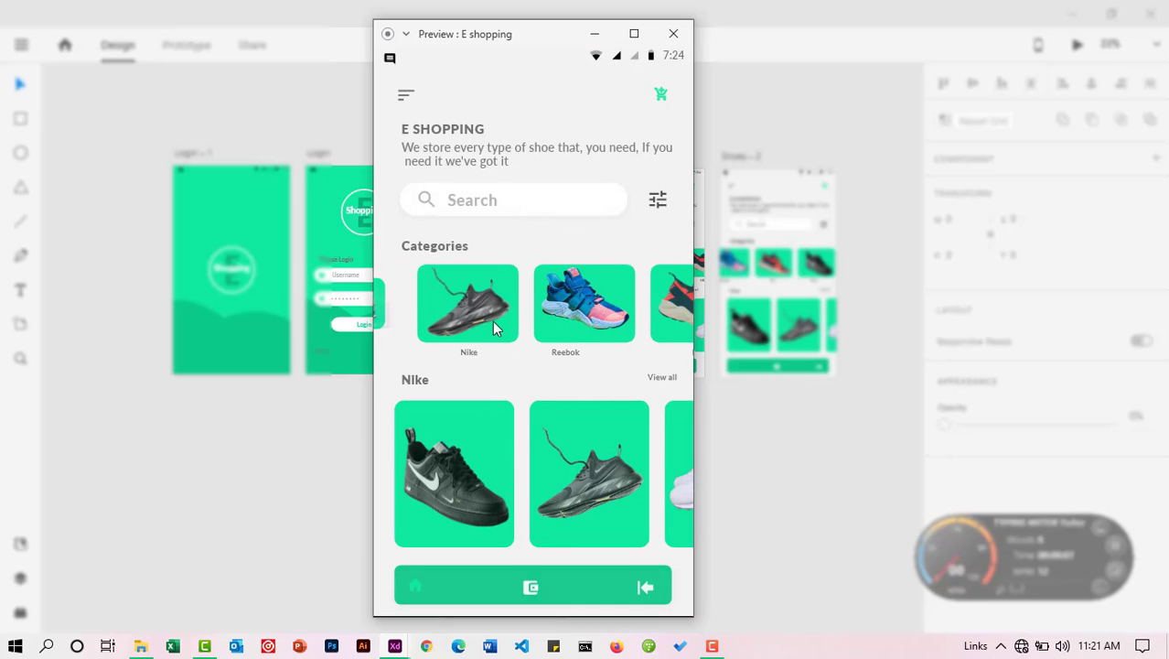
mouse_move(582, 327)
mouse_down()
mouse_move(514, 328)
mouse_move(594, 327)
mouse_up()
drag(518, 320, 605, 324)
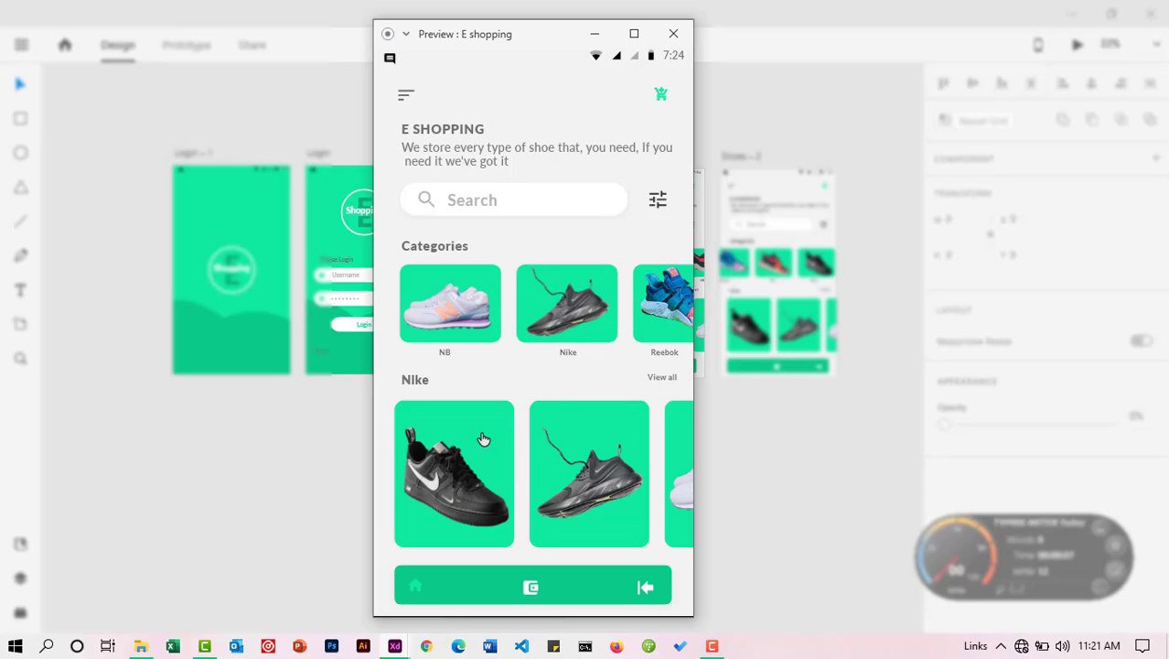
click(462, 460)
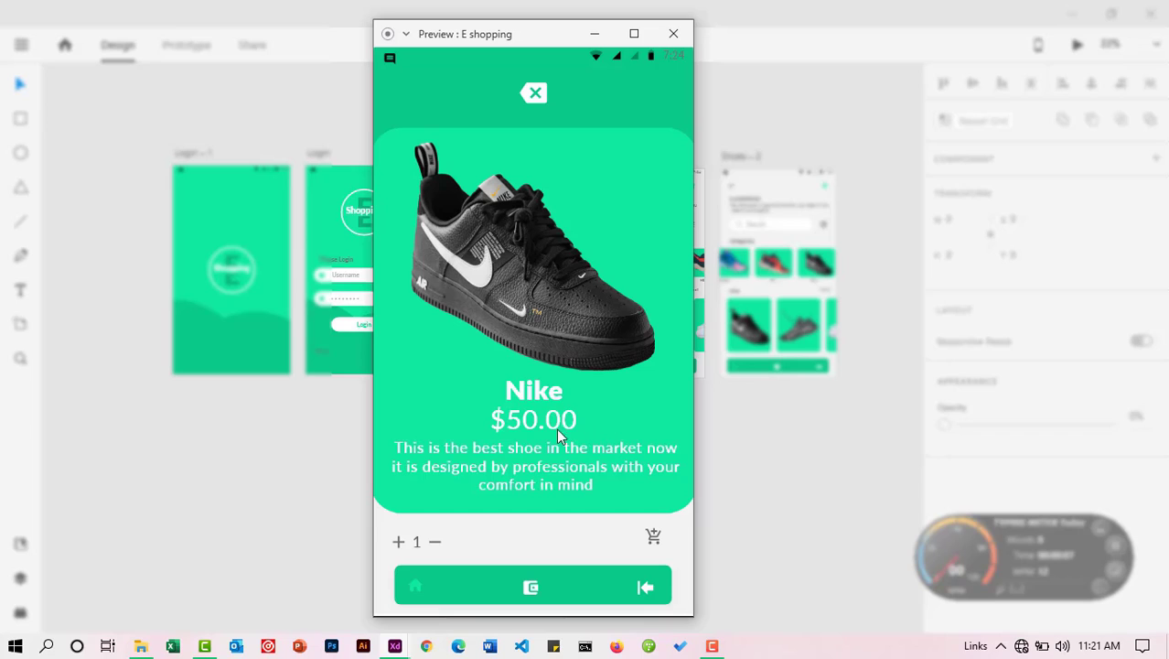
click(533, 98)
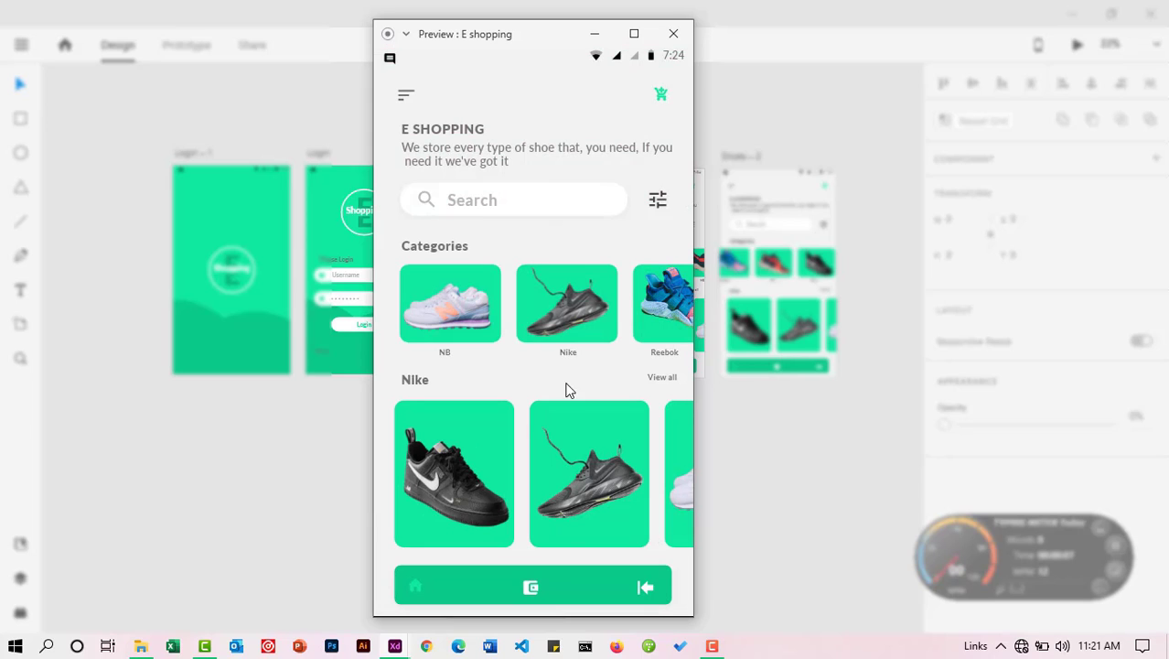
click(646, 587)
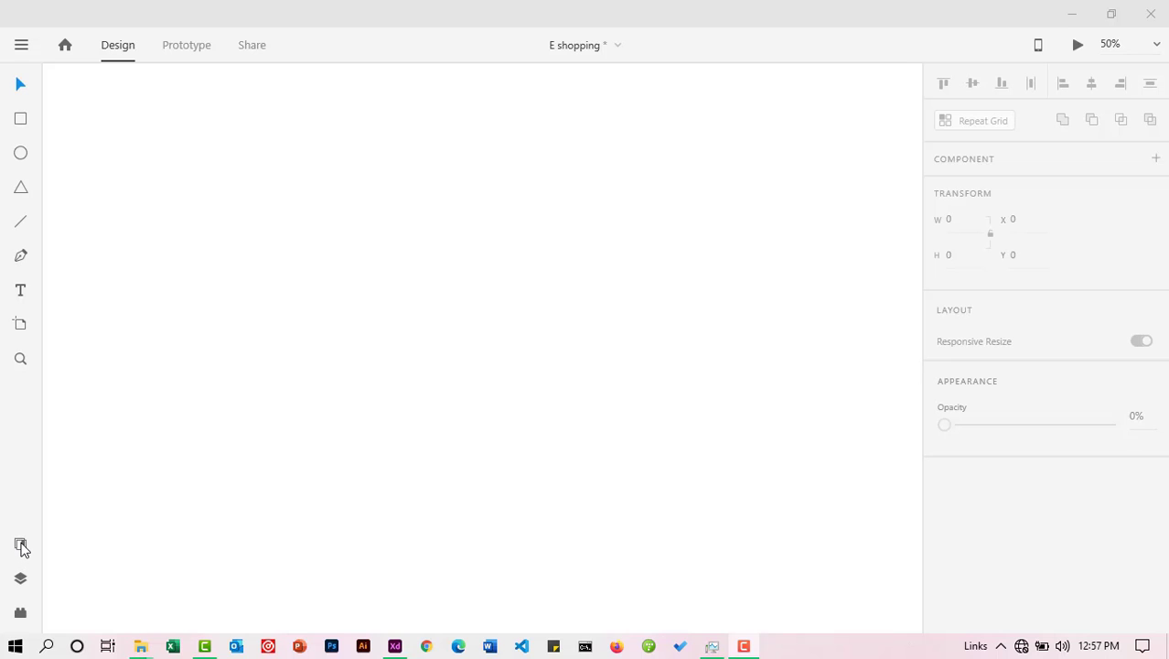
Step: Look through the document assets, examining the saved colors and the logo, shoe and icon components
click(21, 545)
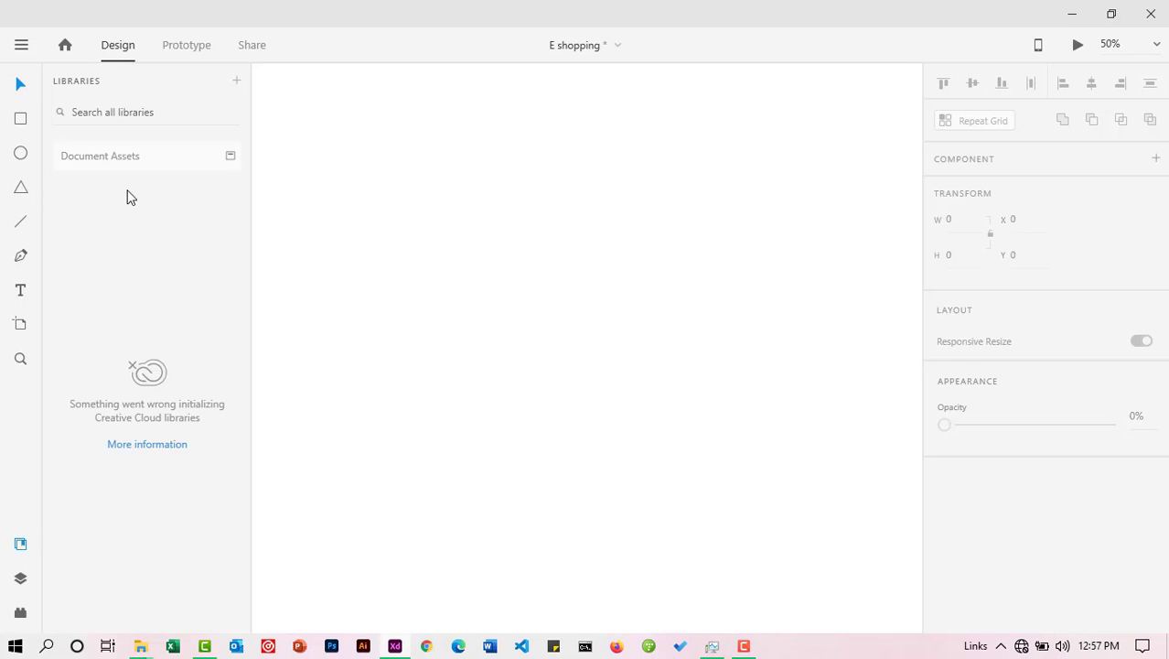
click(228, 158)
scroll(165, 302, down, 6)
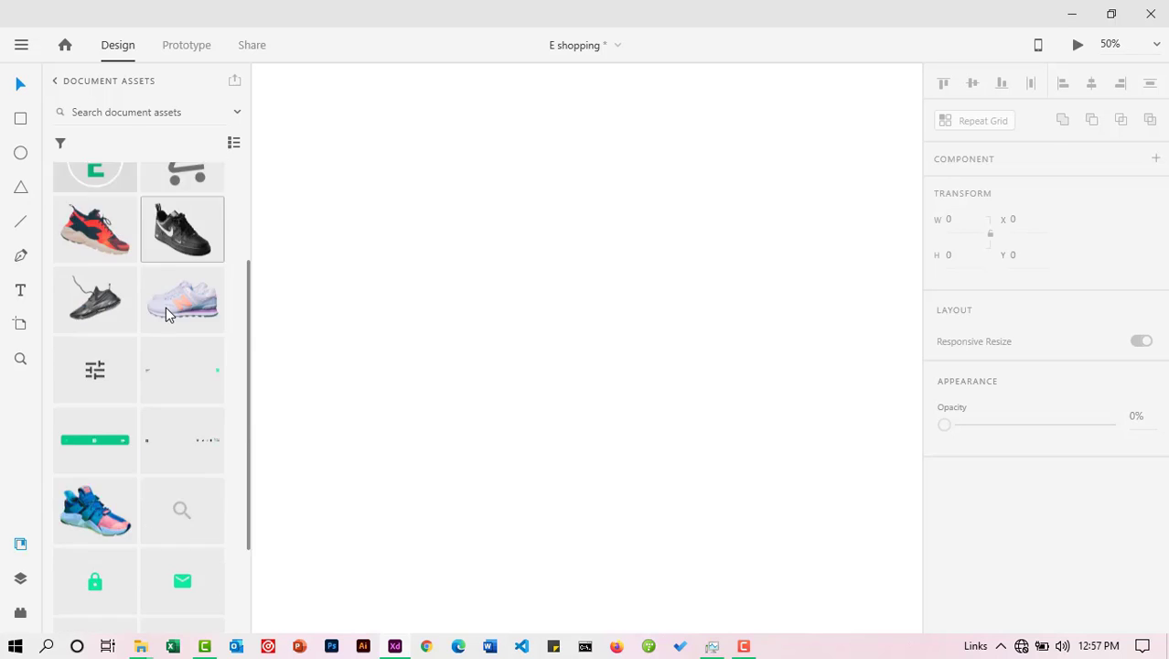
scroll(166, 310, up, 5)
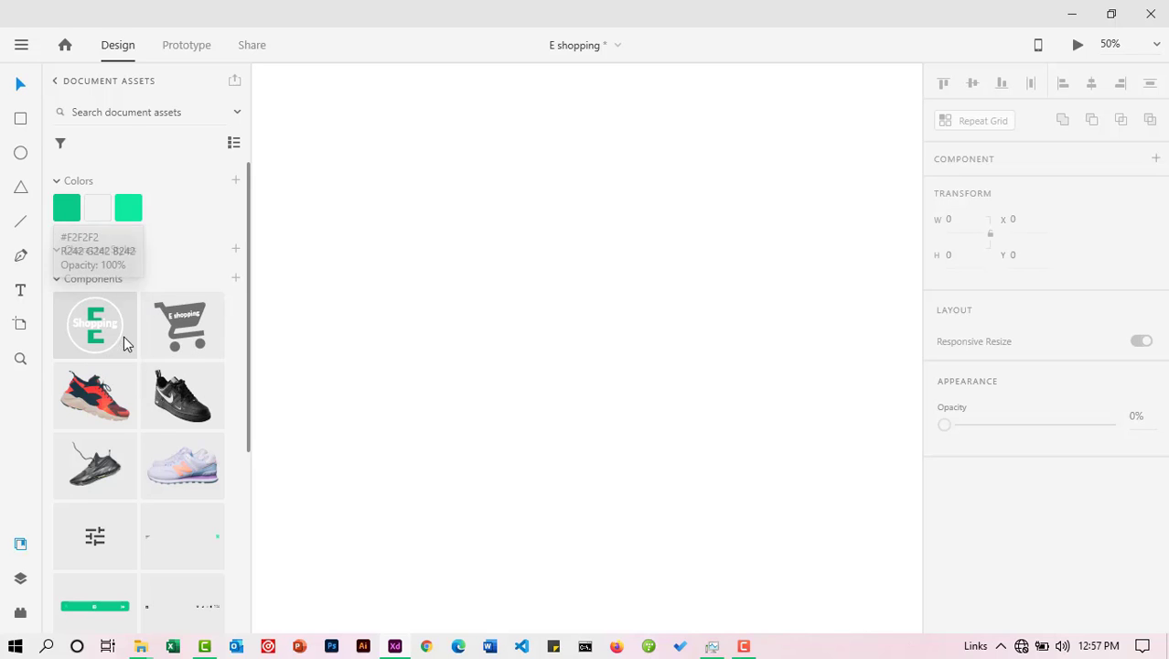
scroll(122, 348, down, 2)
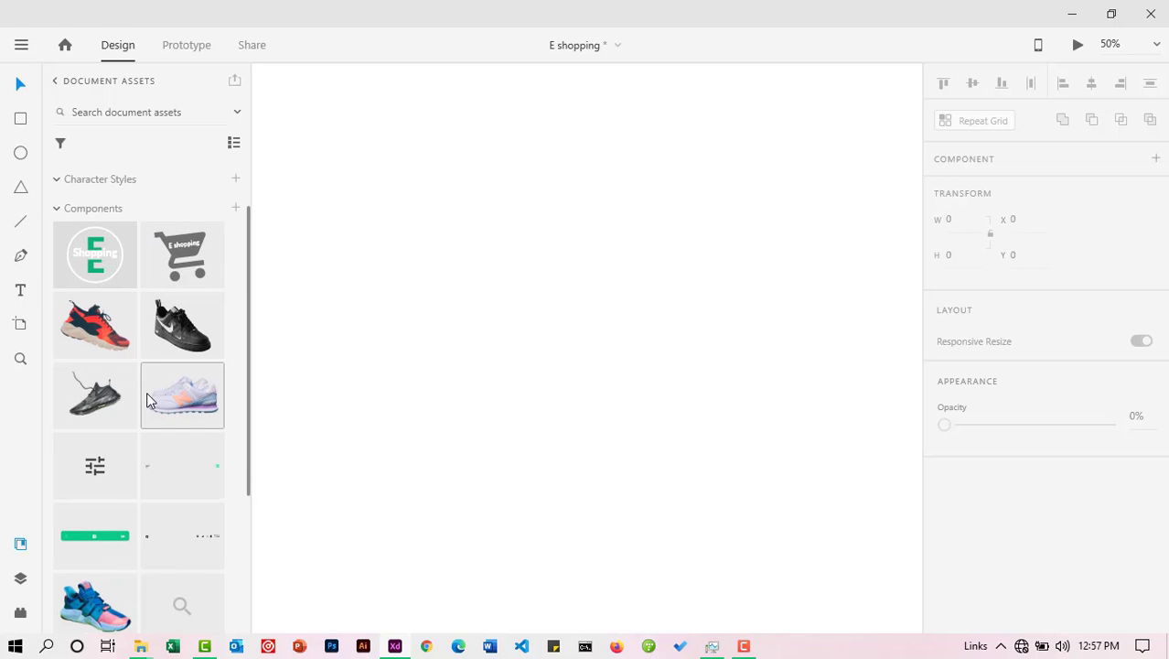
scroll(148, 419, down, 4)
scroll(150, 414, up, 2)
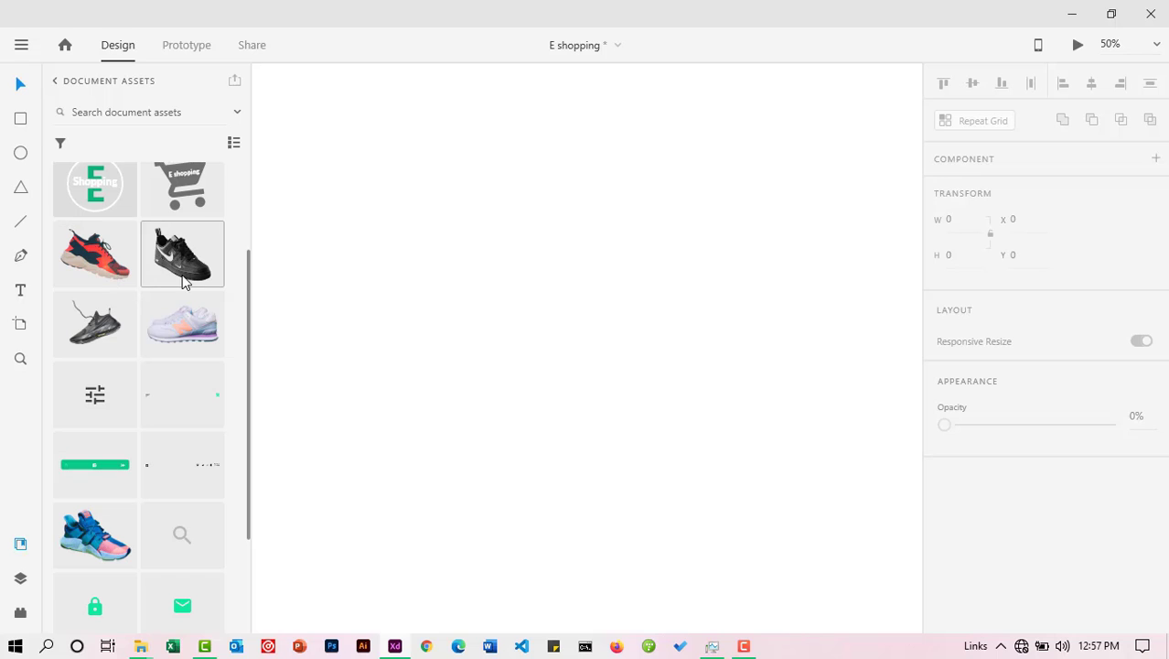
scroll(131, 423, down, 3)
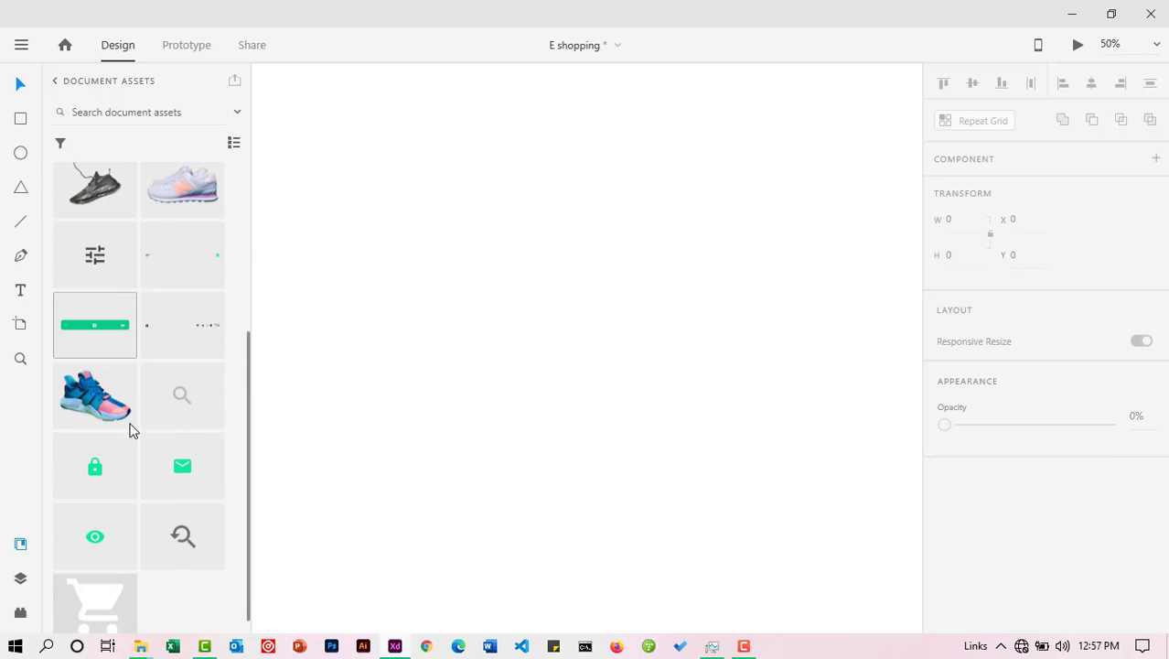
scroll(180, 453, down, 1)
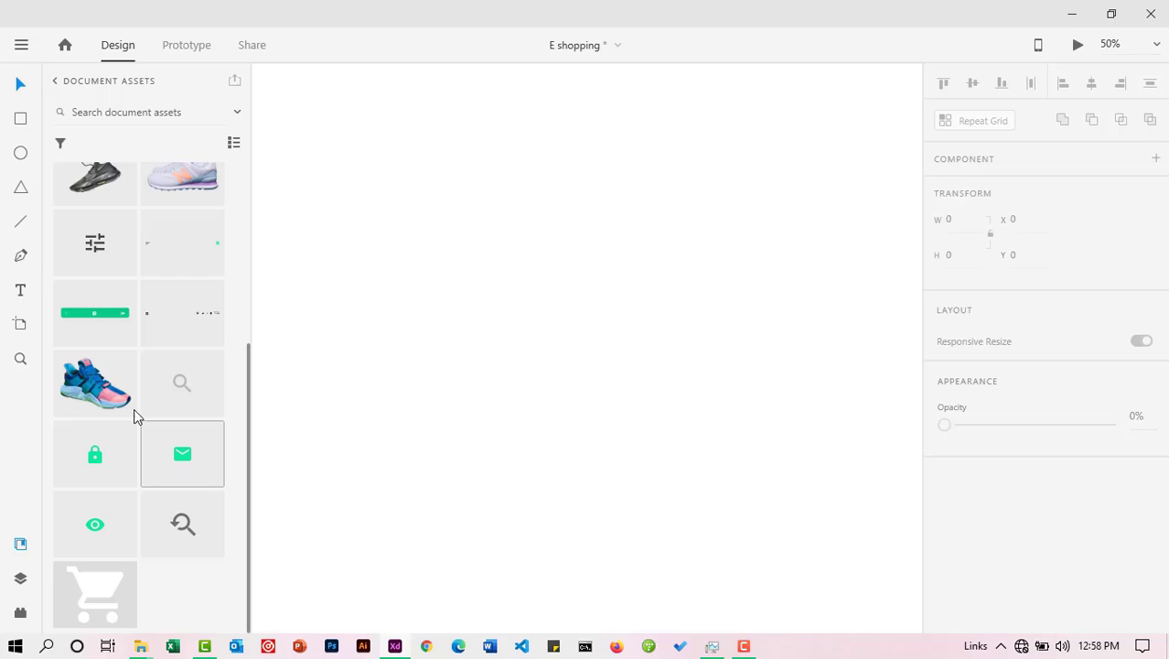
scroll(144, 306, up, 5)
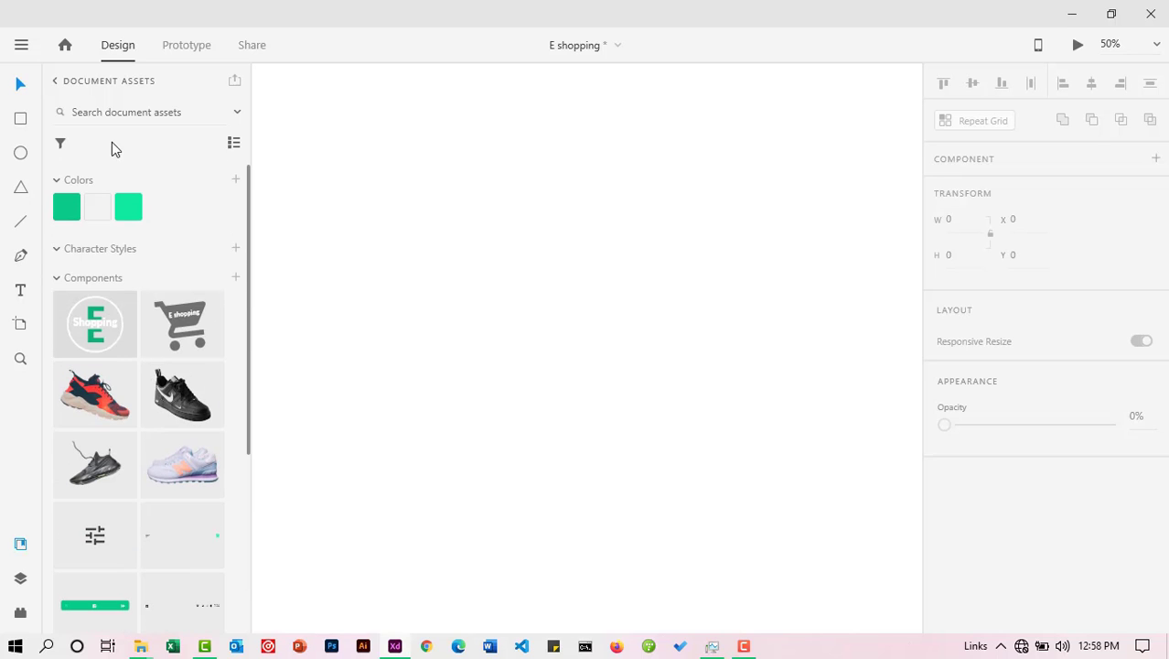
click(54, 82)
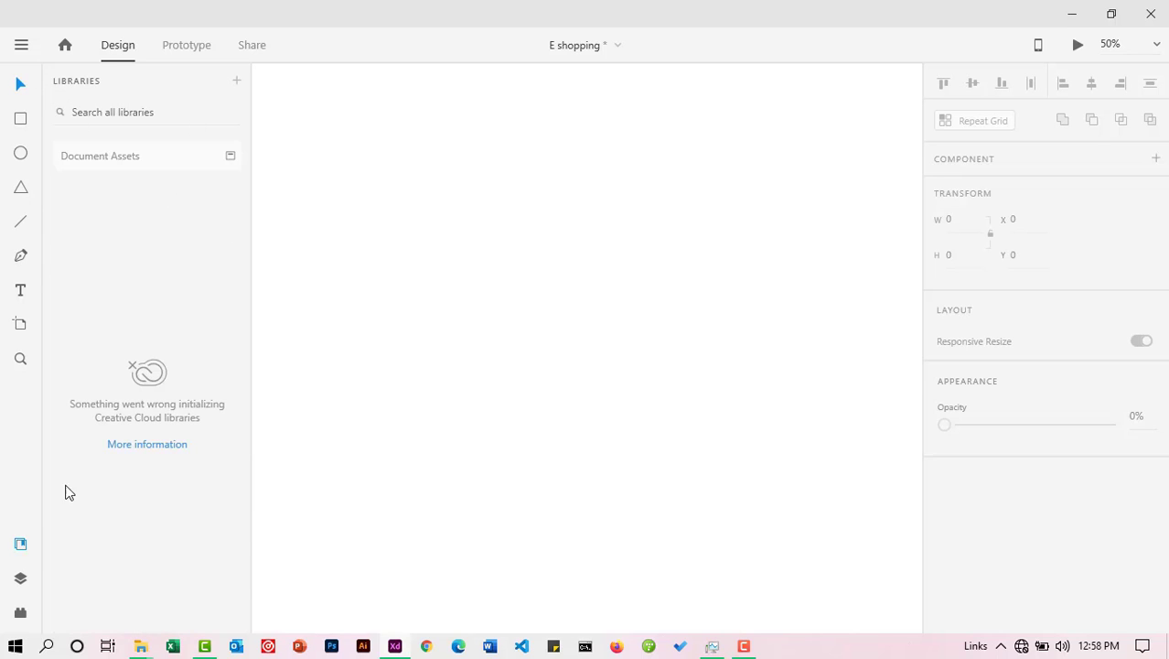
click(20, 543)
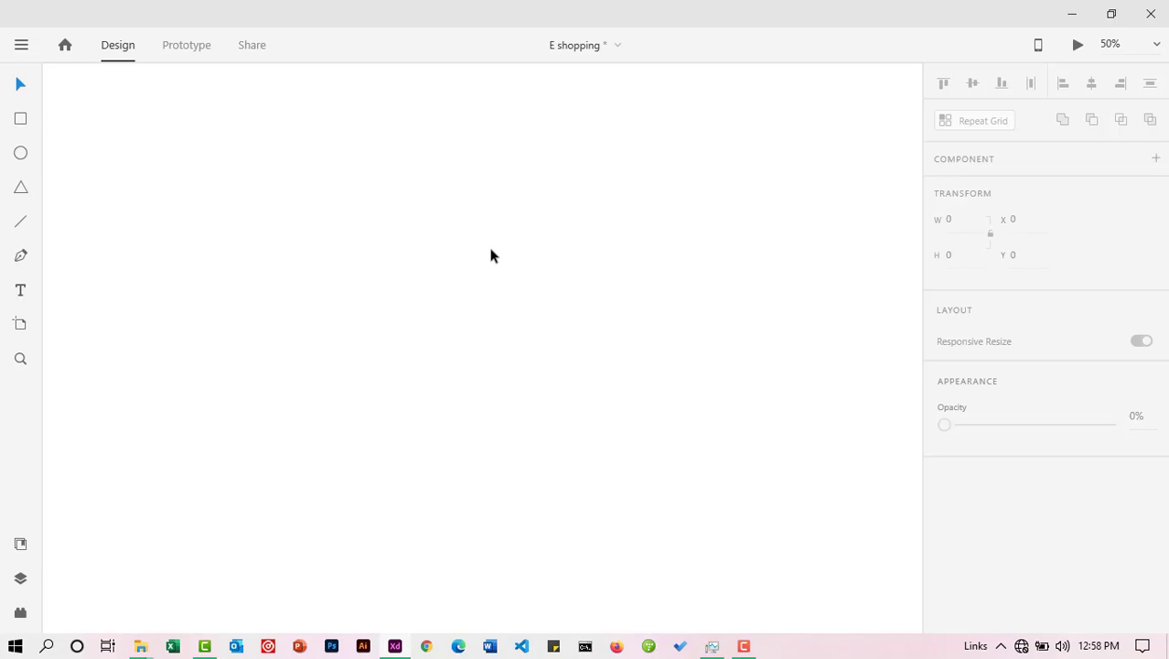
Step: Add an iPhone 6, 7, 8 Plus artboard and rename it Page 1
click(21, 325)
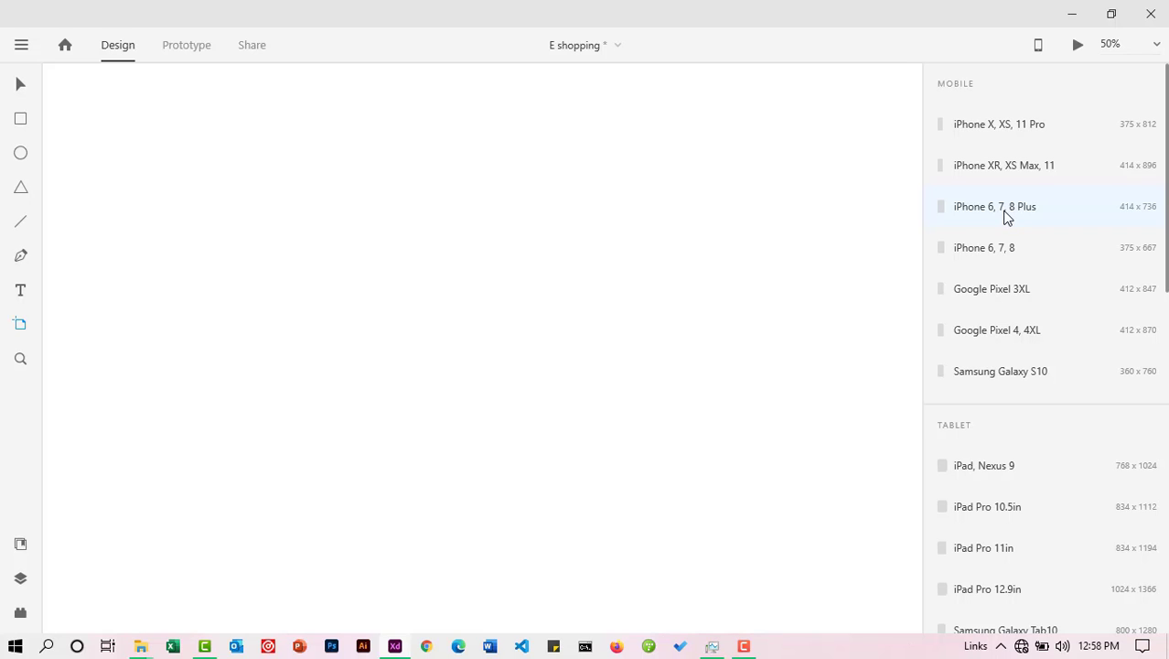
click(1006, 216)
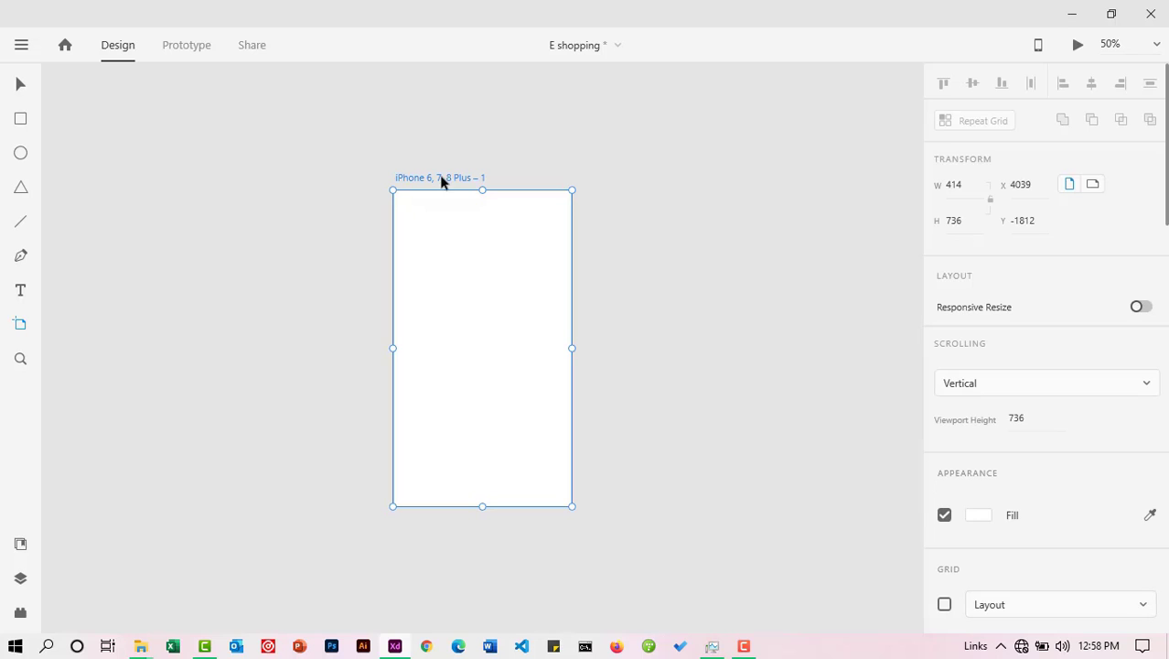
drag(440, 180, 539, 188)
double_click(452, 195)
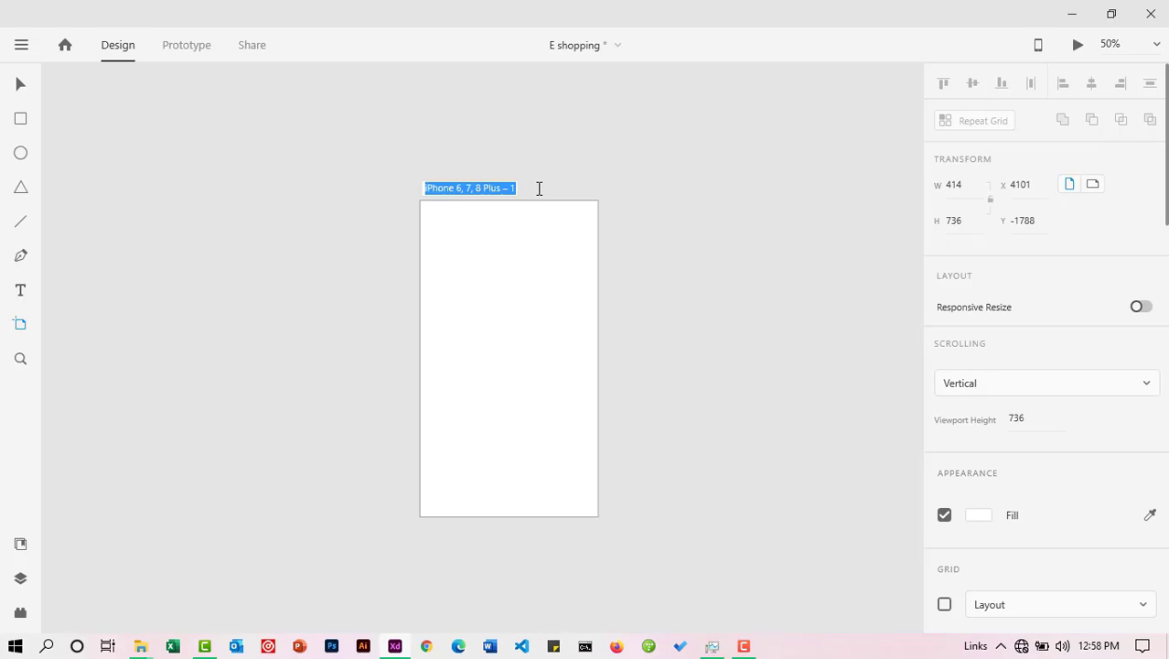
text(Page 1)
key(Return)
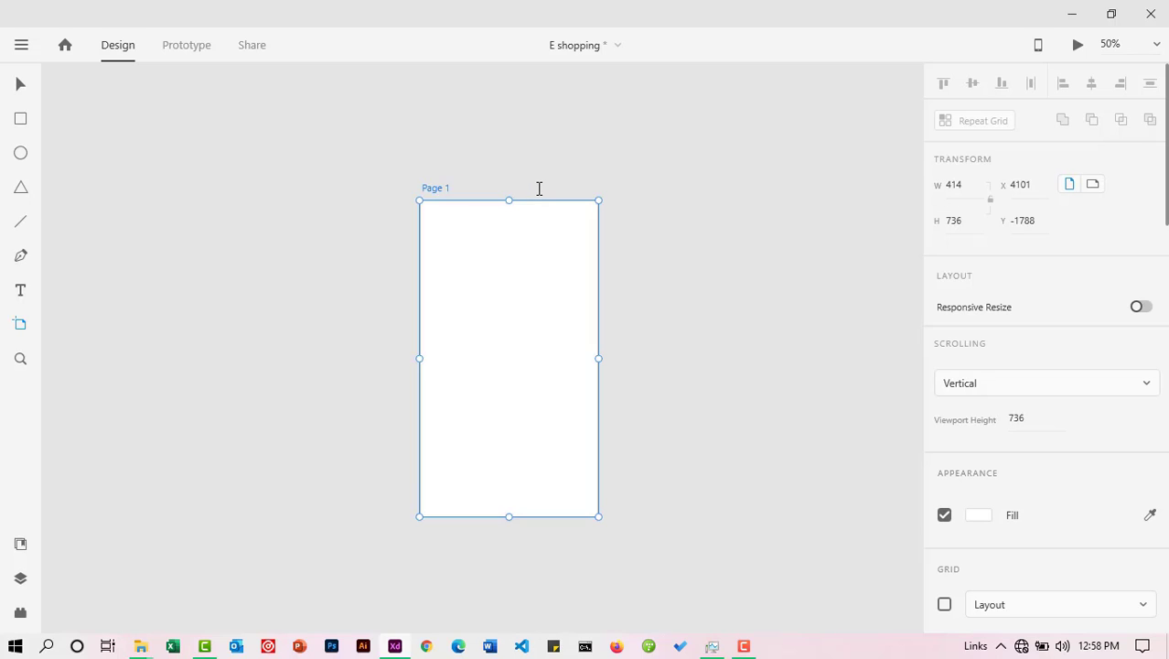
Step: Move the Page 1 artboard up and slightly to the left on the canvas, and deselect it
click(20, 84)
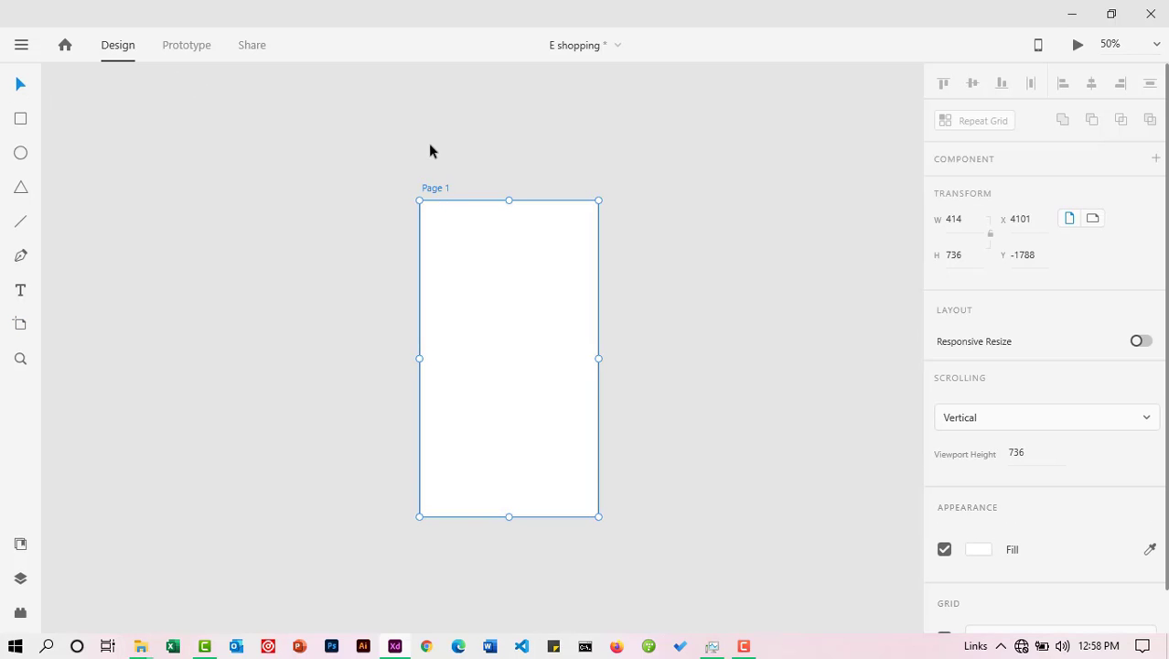
drag(436, 188, 403, 132)
click(520, 192)
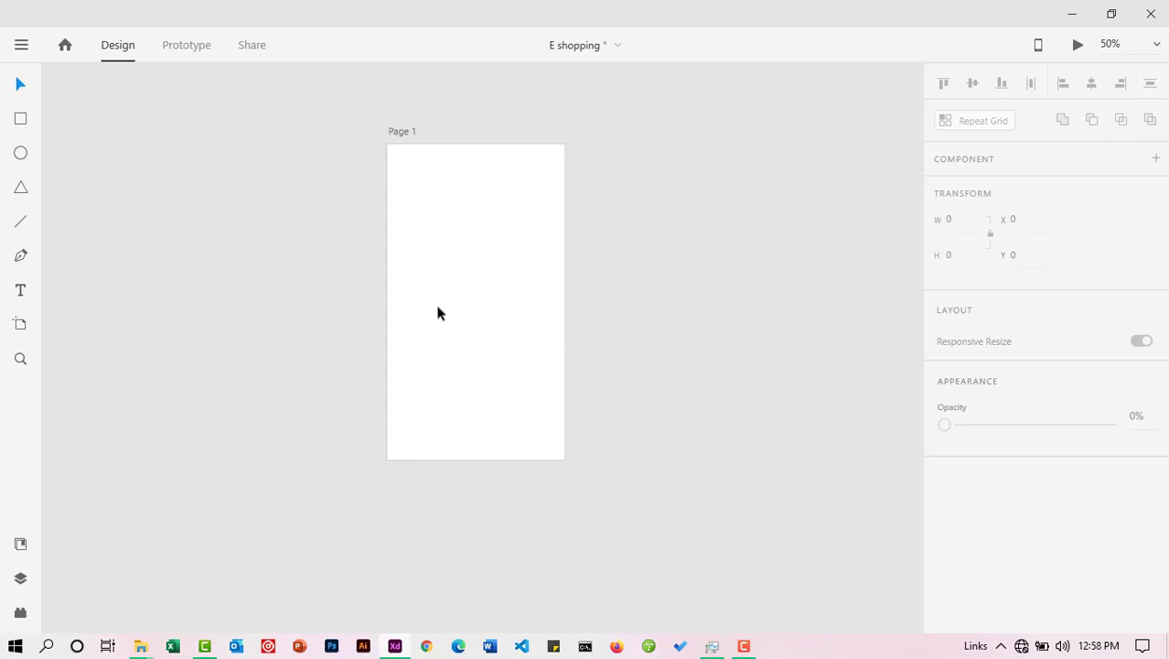
Step: Draw a 414 × 736 rectangle covering the whole Page 1 artboard
click(21, 120)
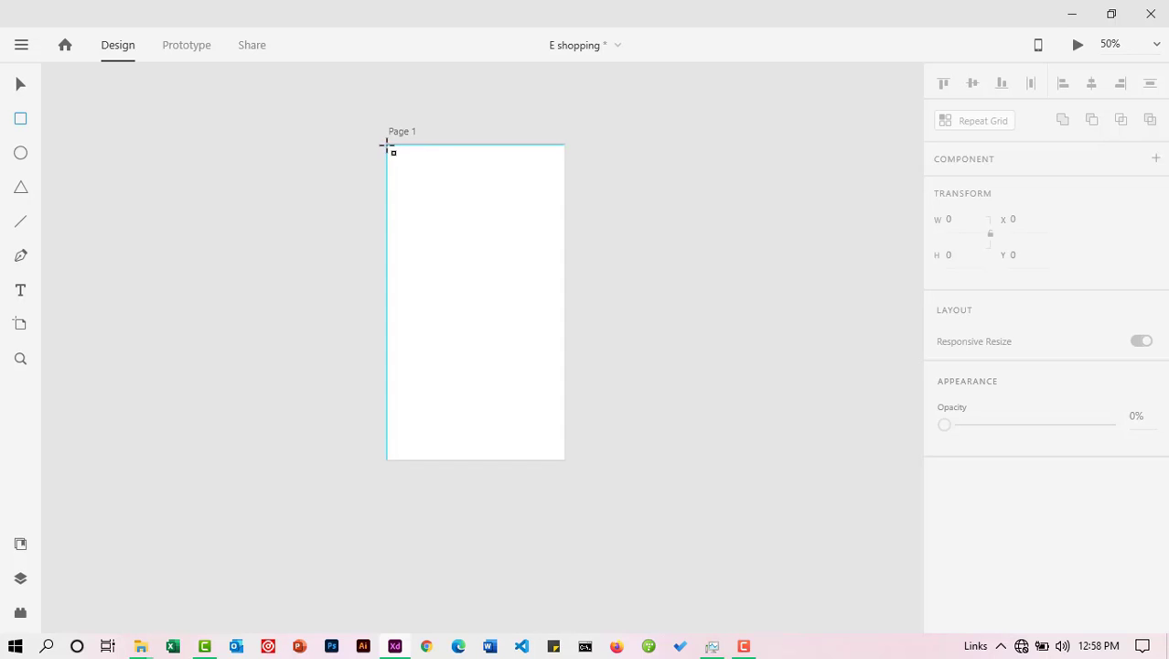
drag(387, 144, 564, 460)
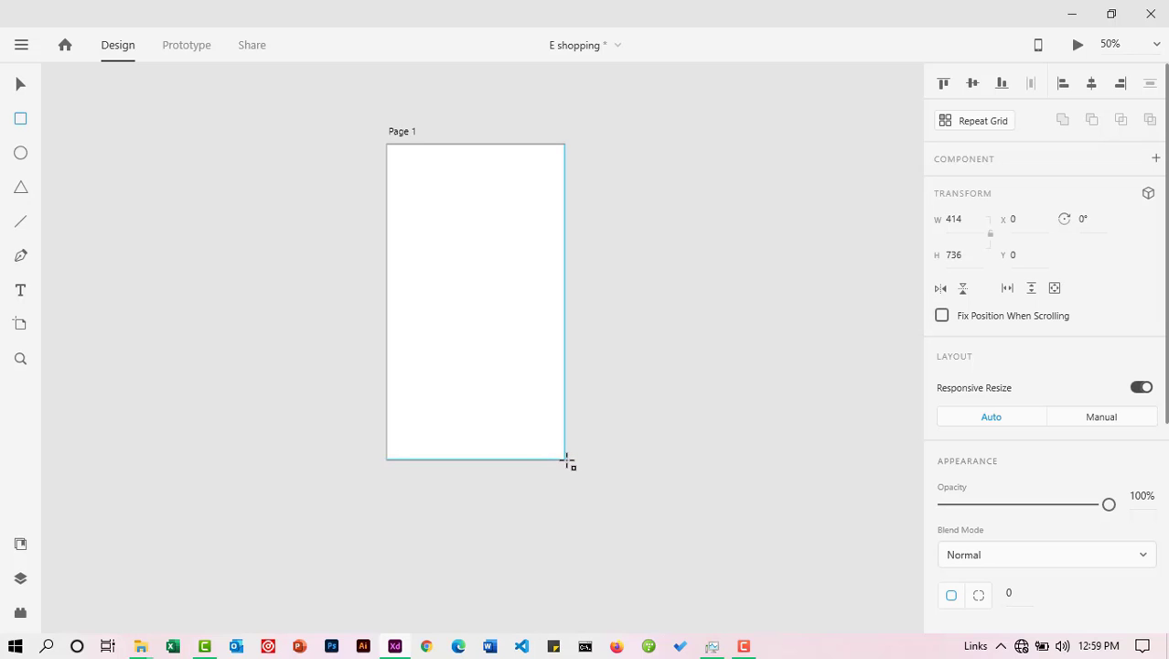
drag(567, 462, 565, 460)
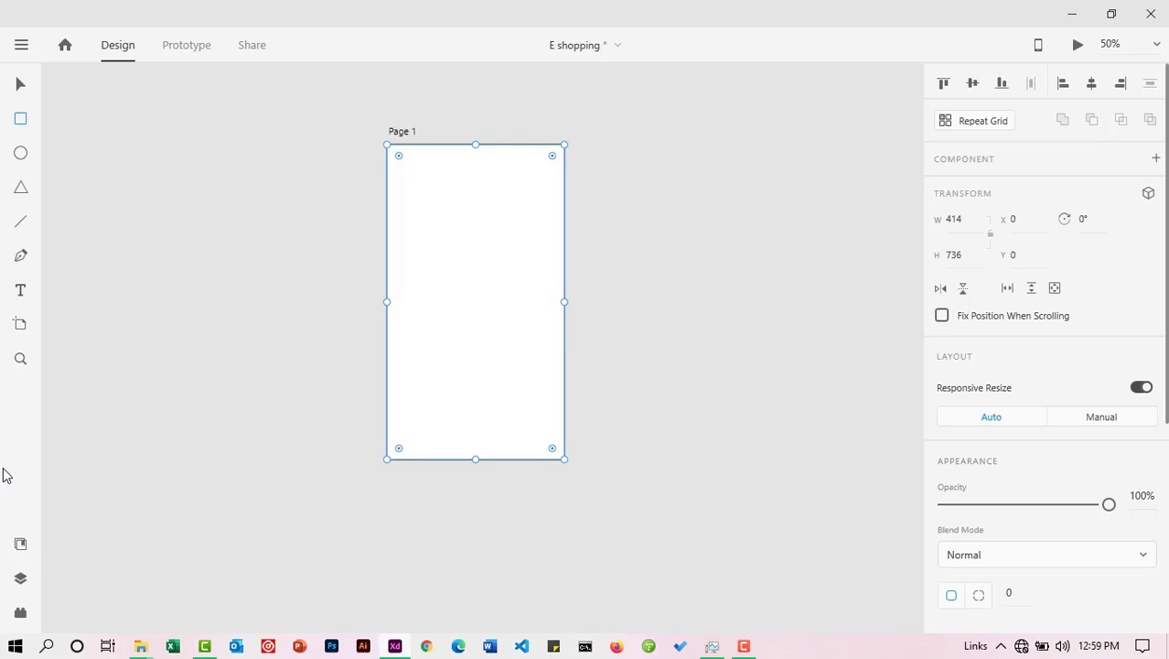
Step: Fill the background rectangle with the lighter bright green from the document's saved colors and remove its border
click(22, 546)
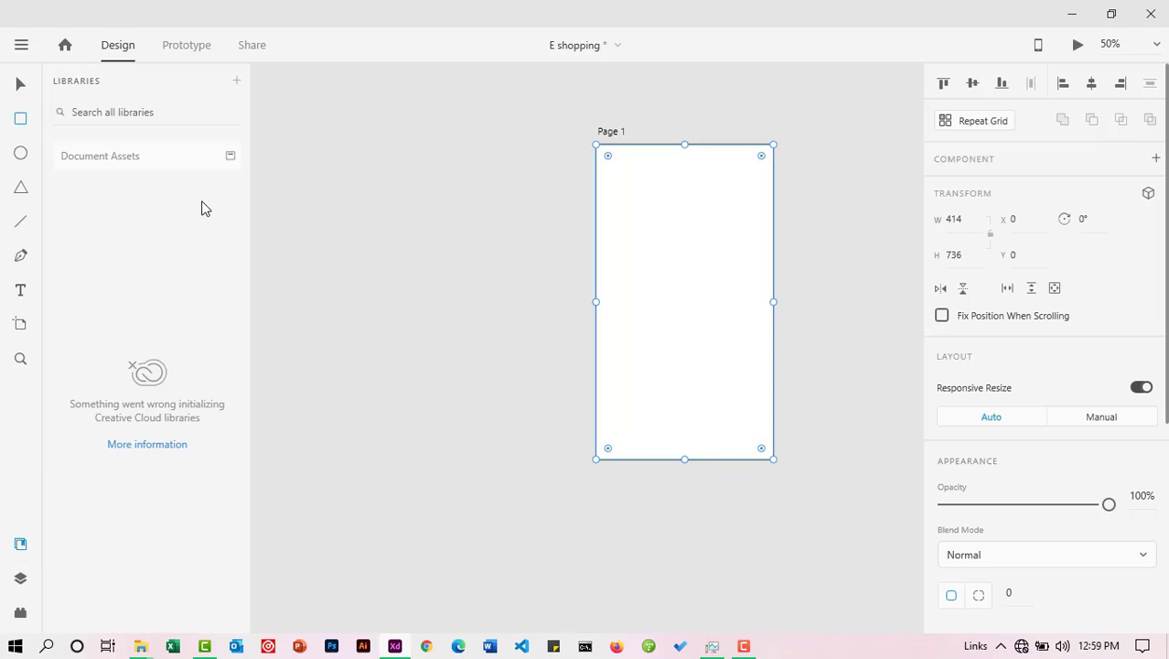
click(235, 167)
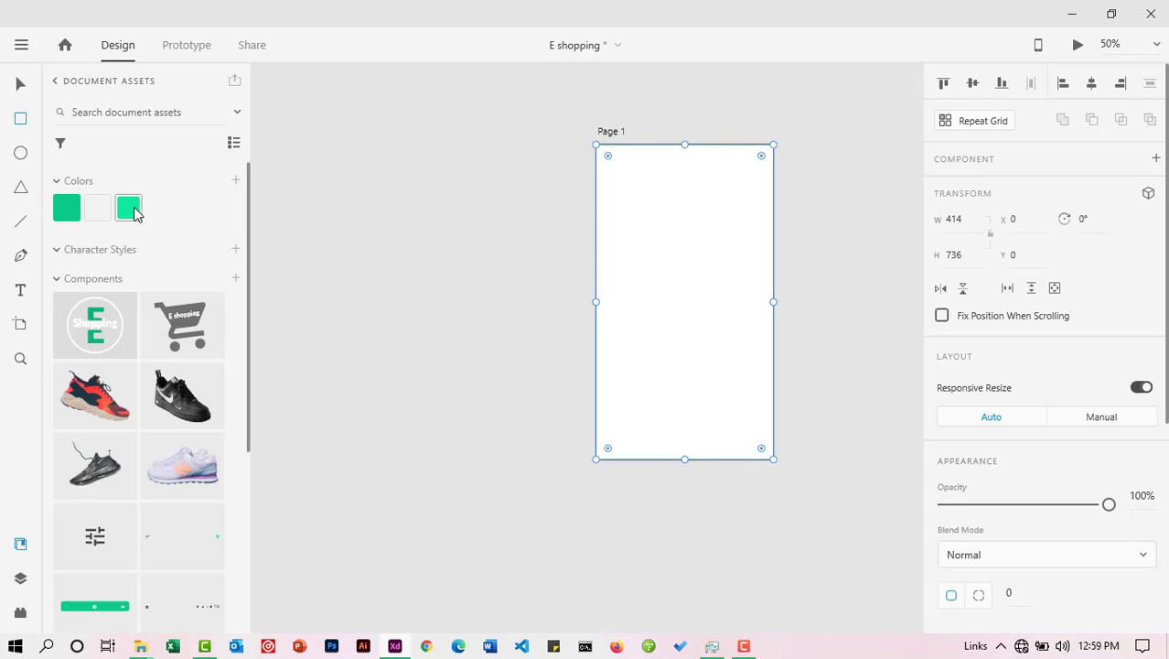
click(129, 209)
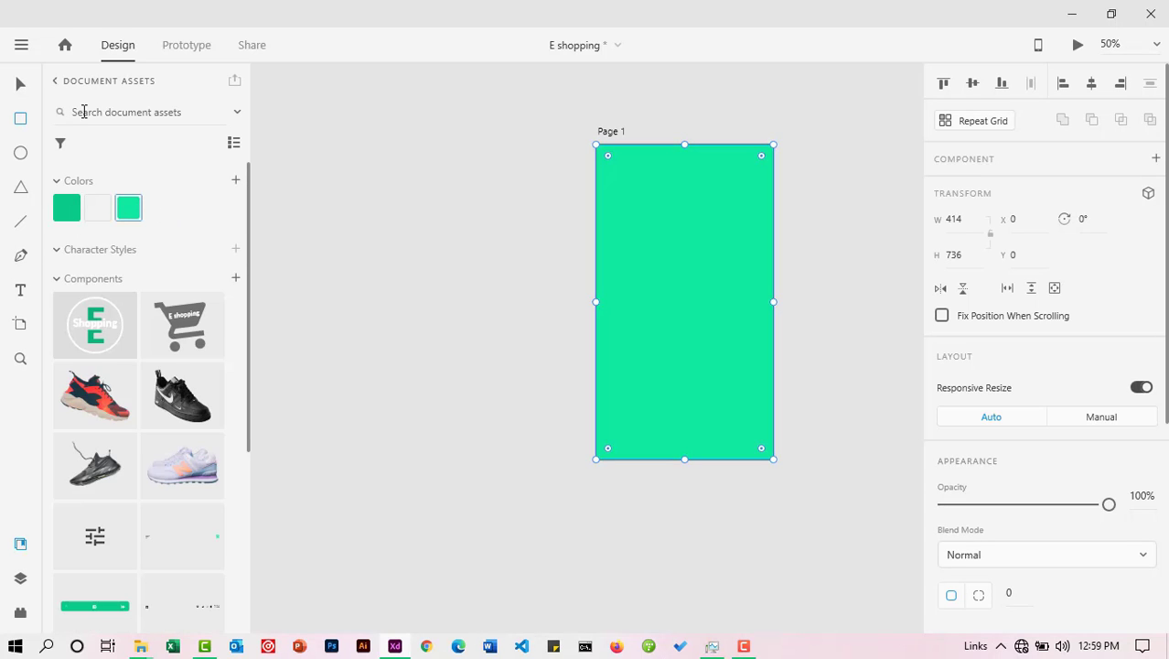
click(21, 543)
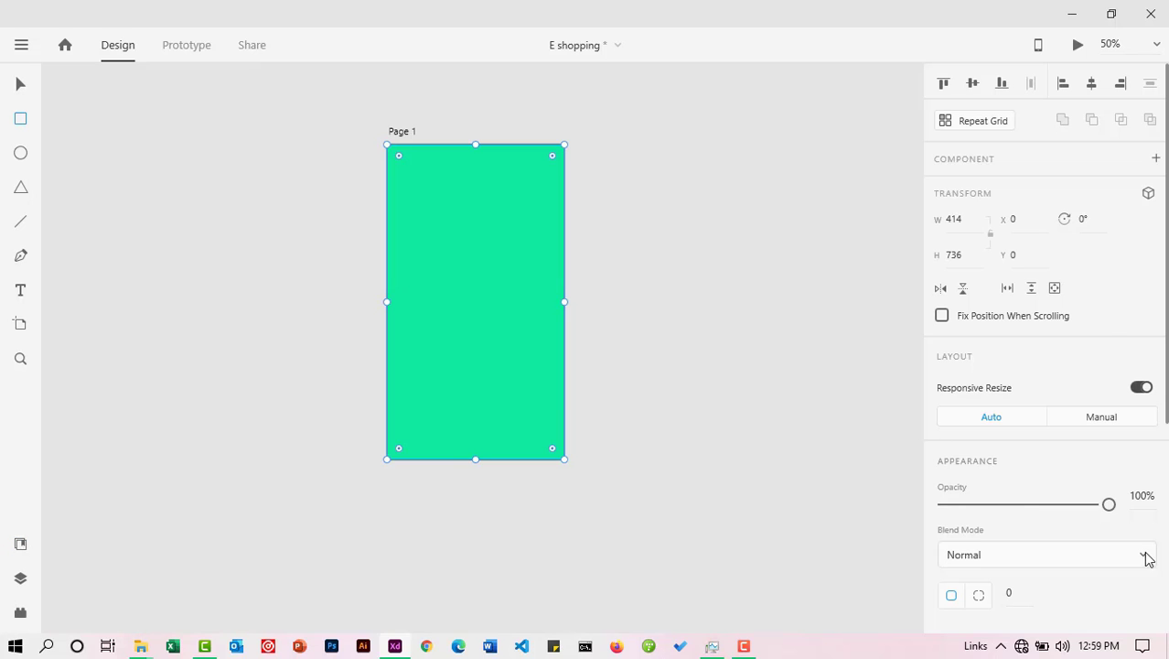
scroll(1018, 509, down, 4)
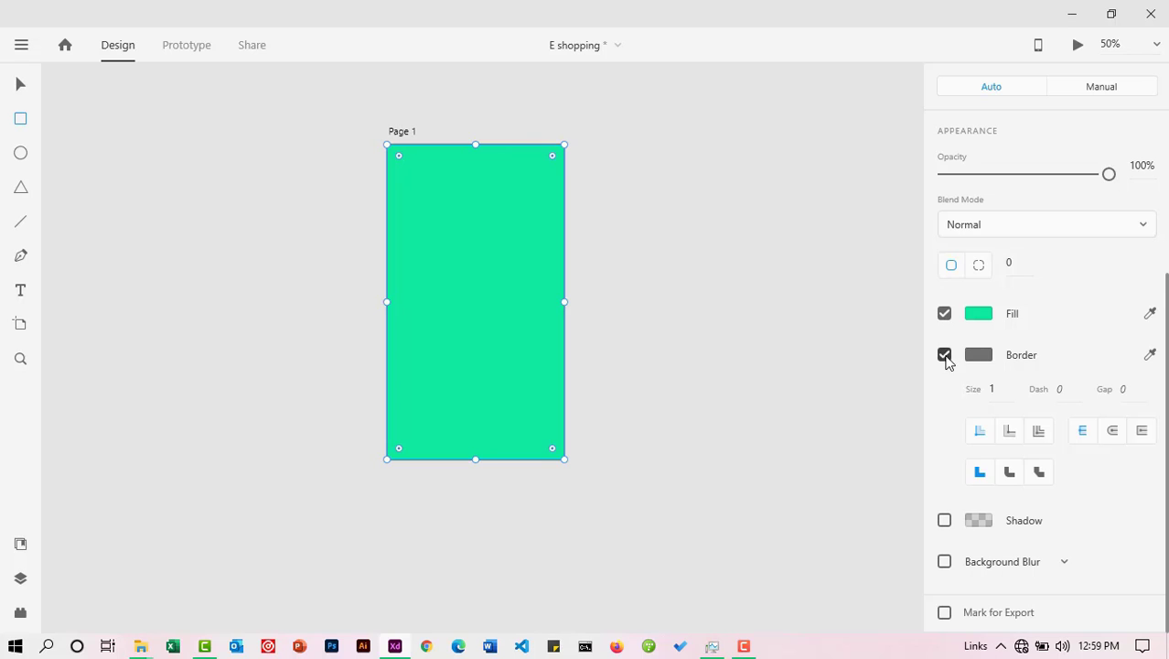
click(944, 356)
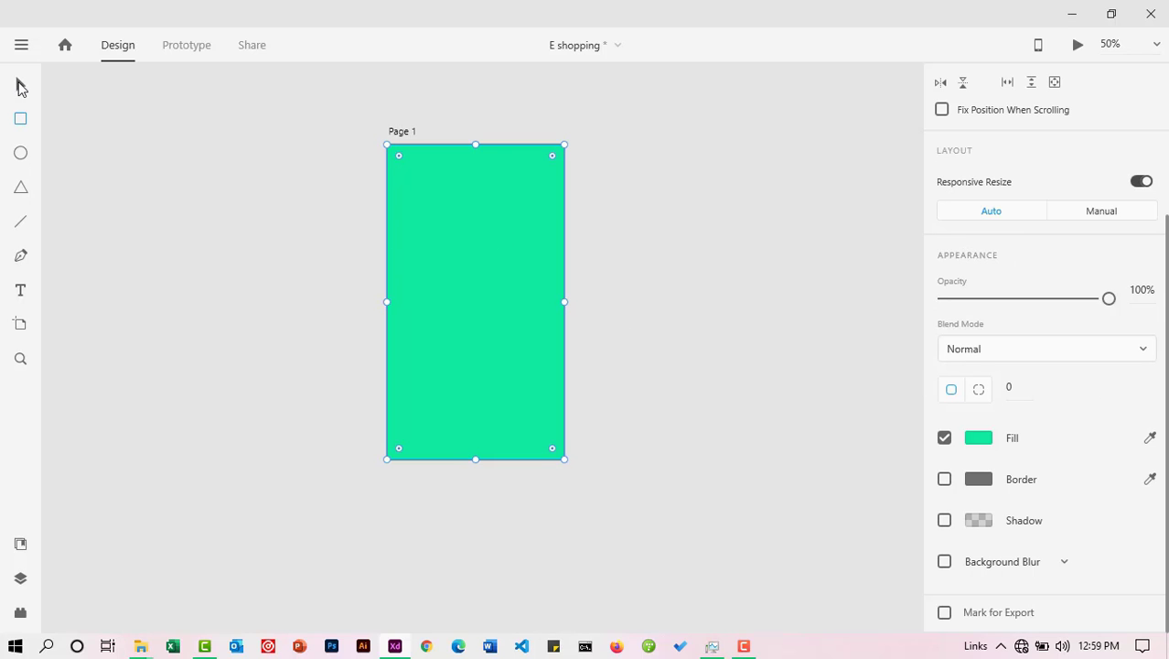
Step: Move the Page 1 artboard slightly left and down on the canvas, and deselect it
click(20, 85)
click(173, 244)
drag(409, 132, 372, 147)
click(581, 228)
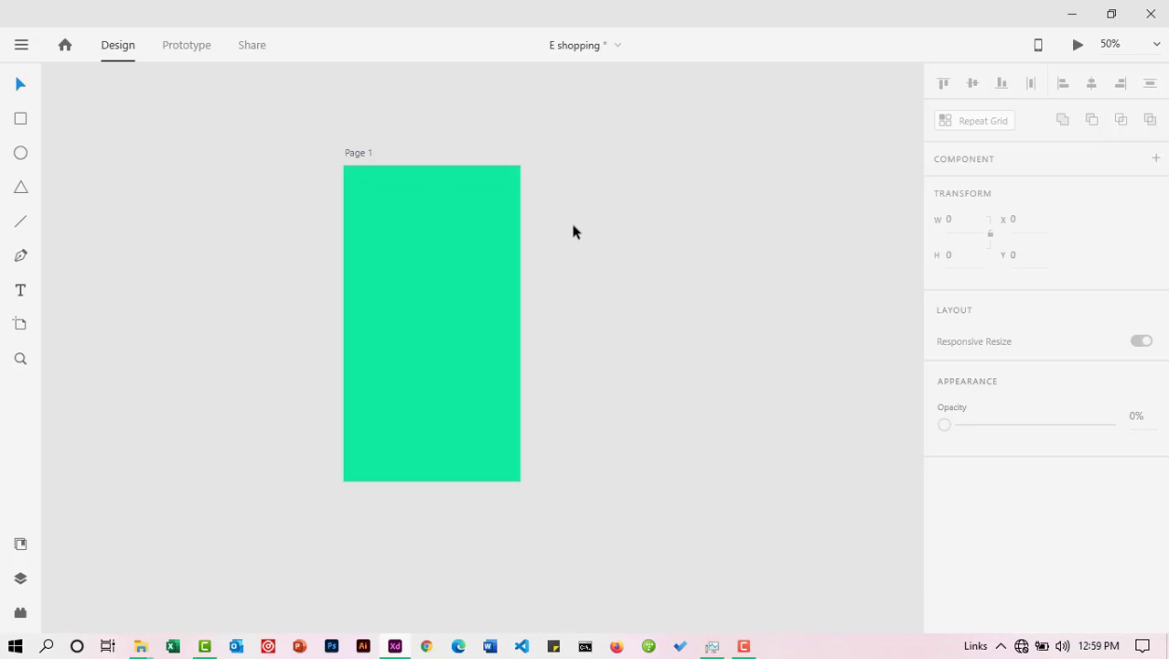
Step: Draw a circle about 554 px in diameter overlapping the lower-left corner of the Page 1 artboard
scroll(477, 329, down, 1)
scroll(474, 329, up, 1)
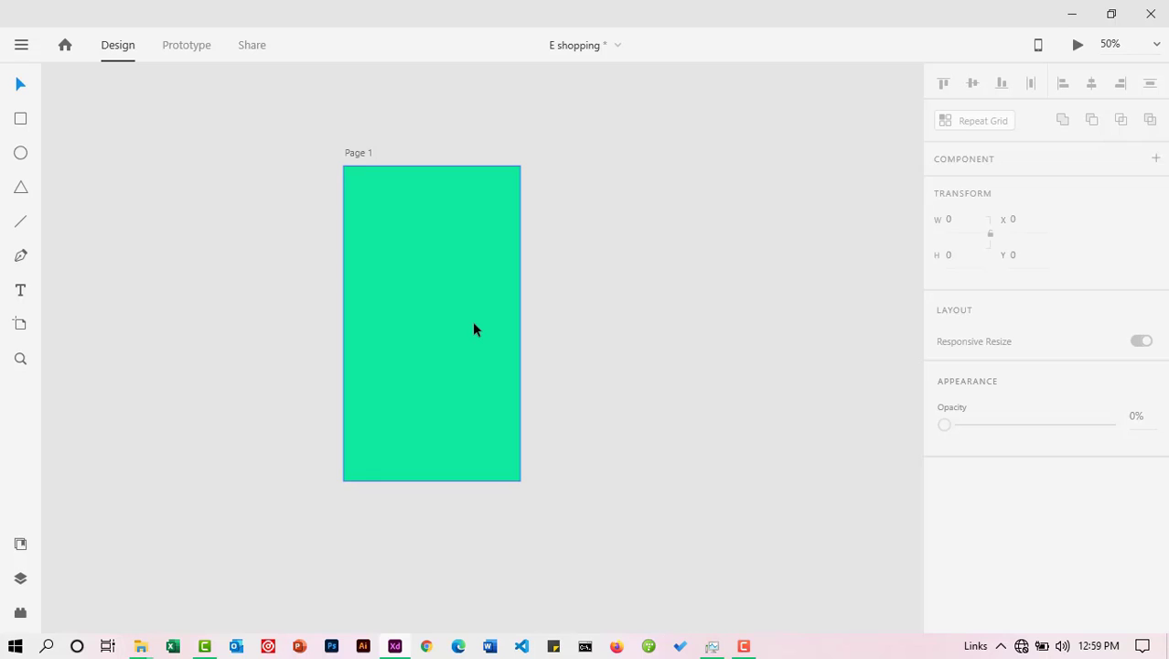
scroll(474, 330, down, 2)
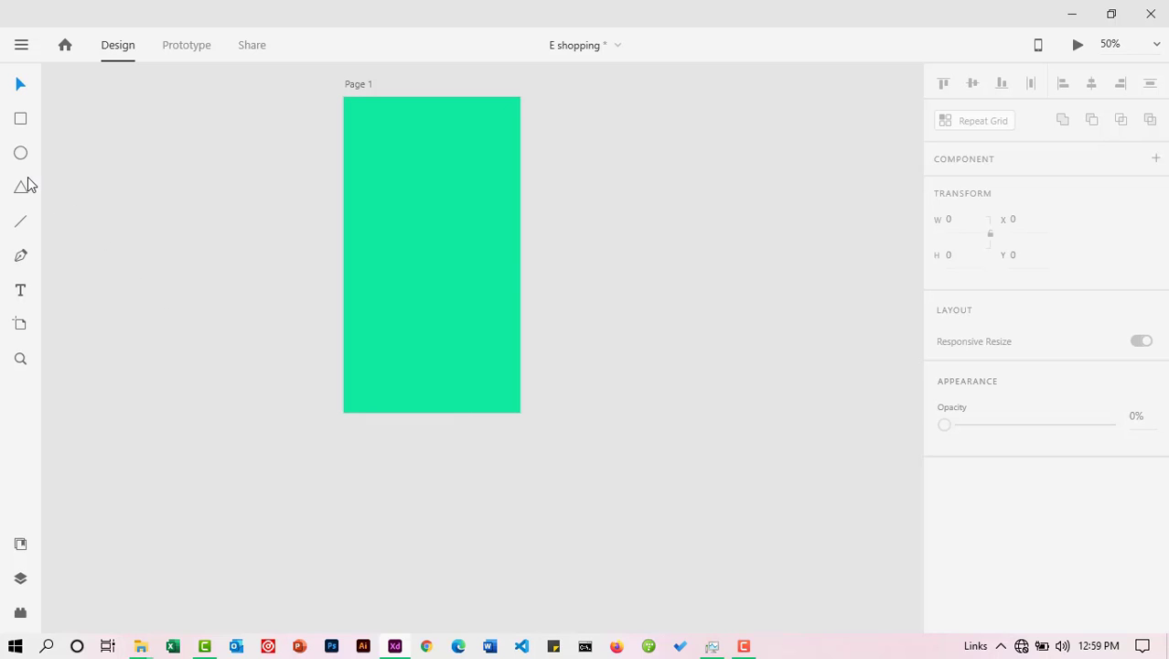
click(21, 154)
drag(204, 271, 440, 505)
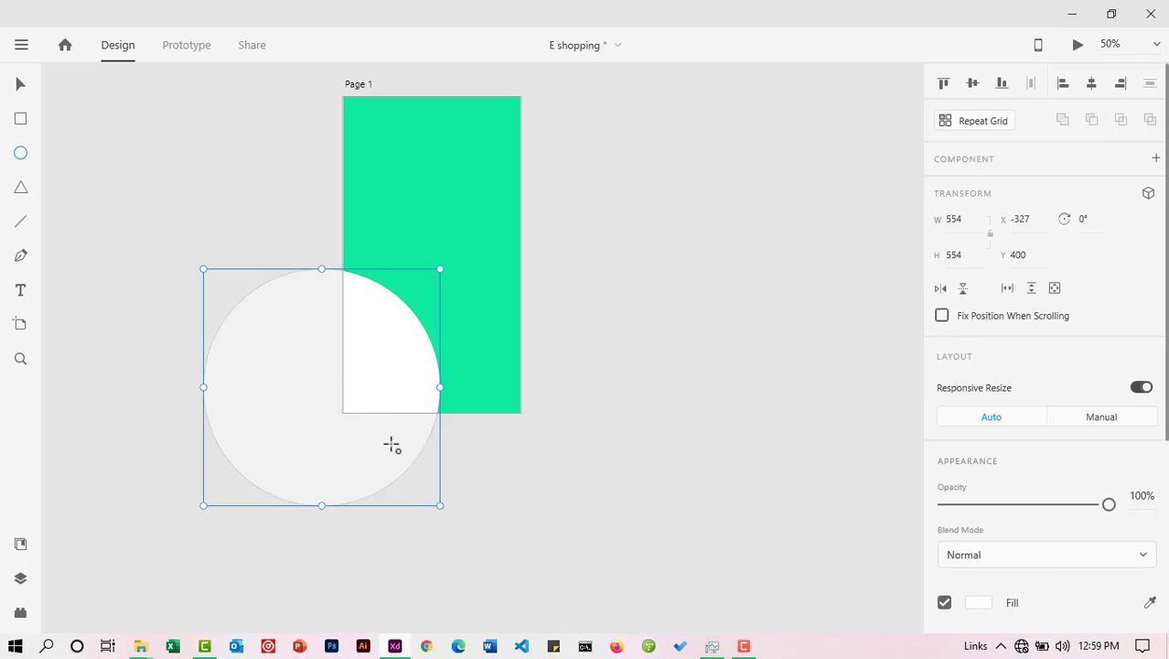
Step: Remove the circle's border and fill it with the darker green #0AC888 from the document's saved colors
scroll(1052, 404, down, 5)
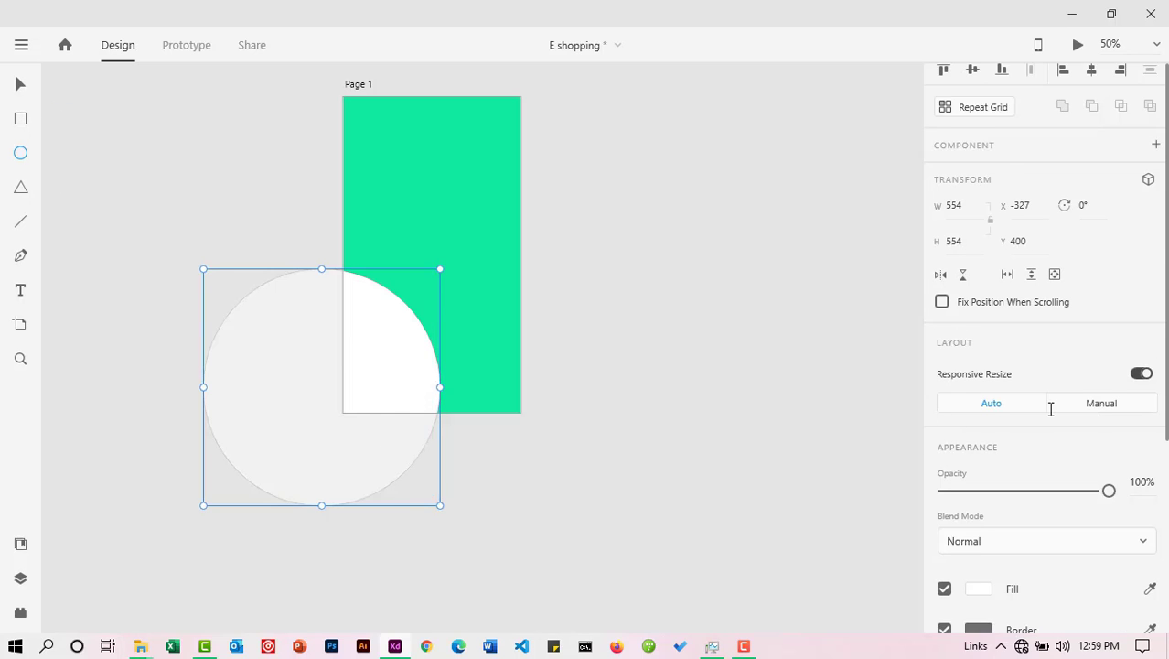
click(944, 357)
click(945, 357)
scroll(942, 362, up, 3)
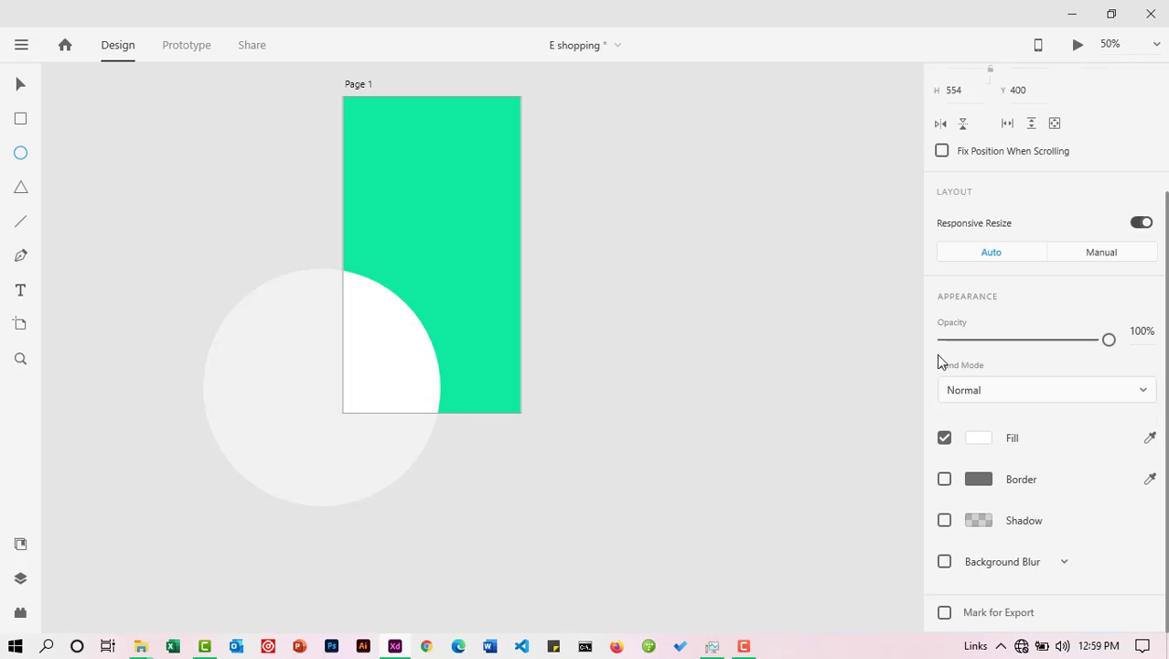
click(20, 544)
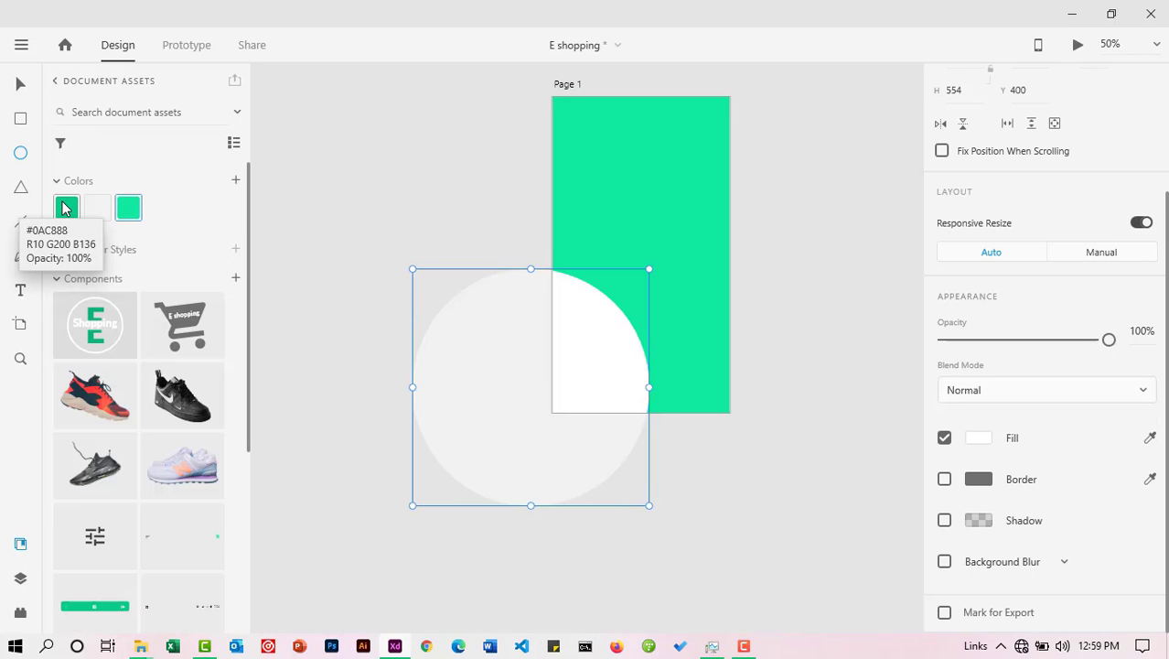
click(65, 208)
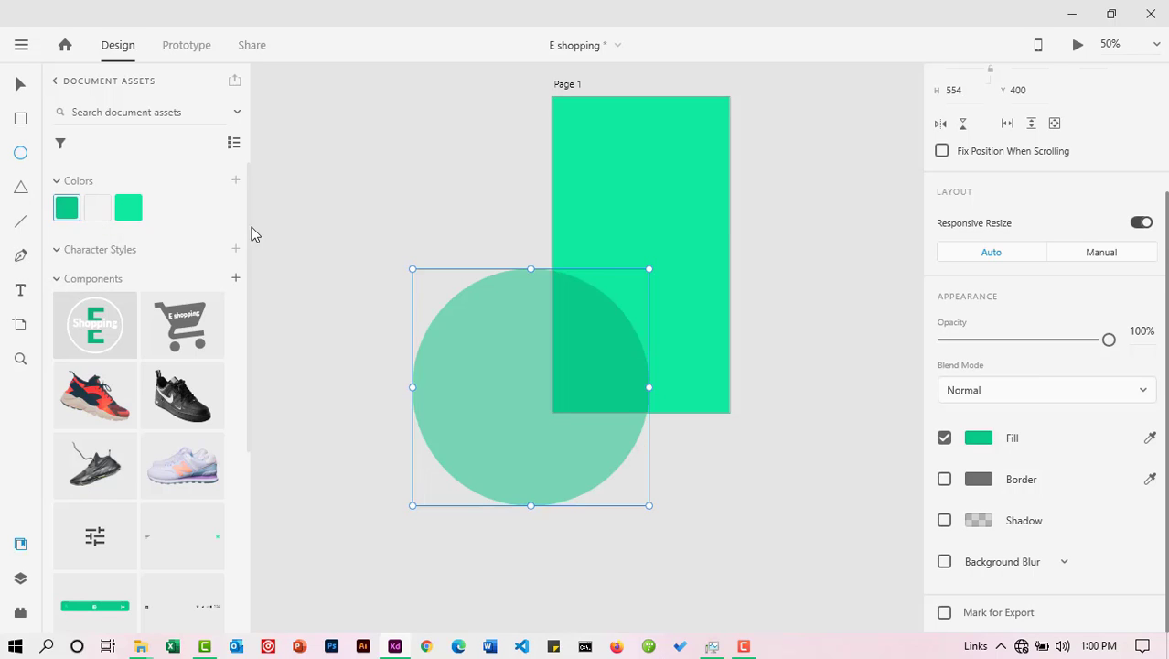
click(20, 85)
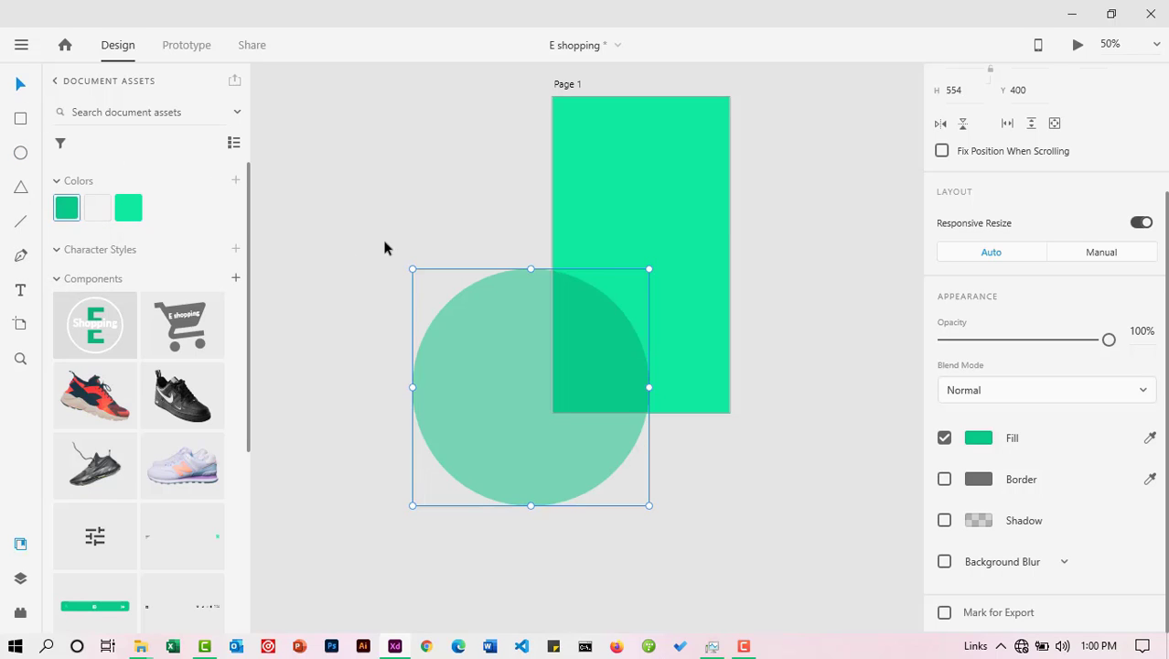
click(54, 83)
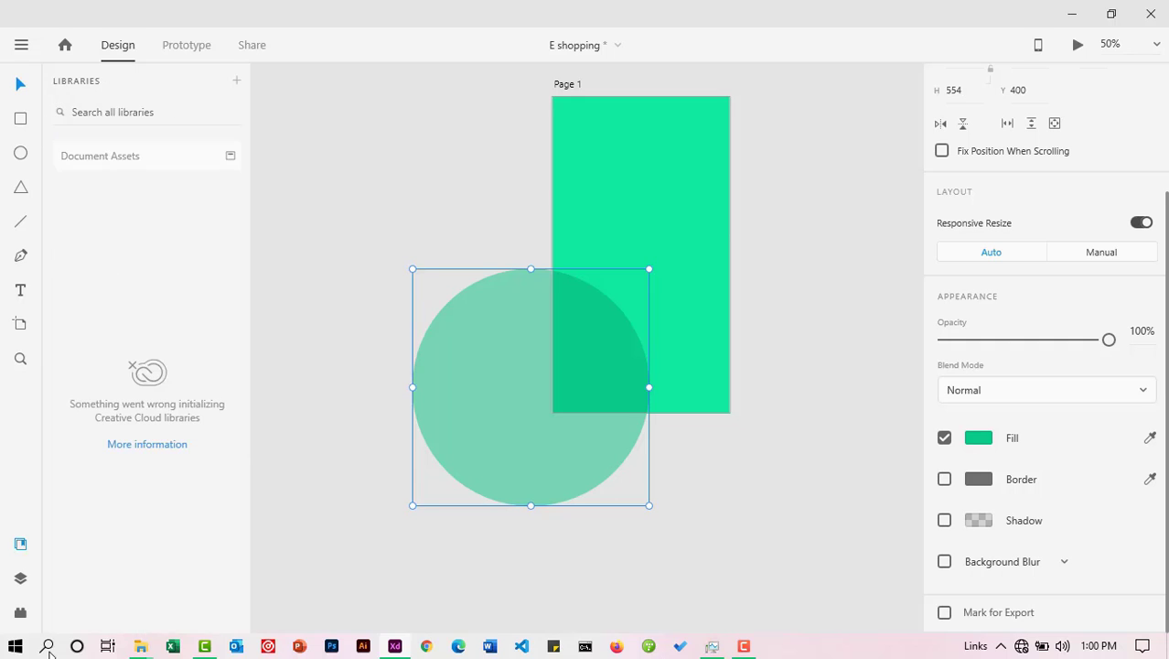
click(20, 546)
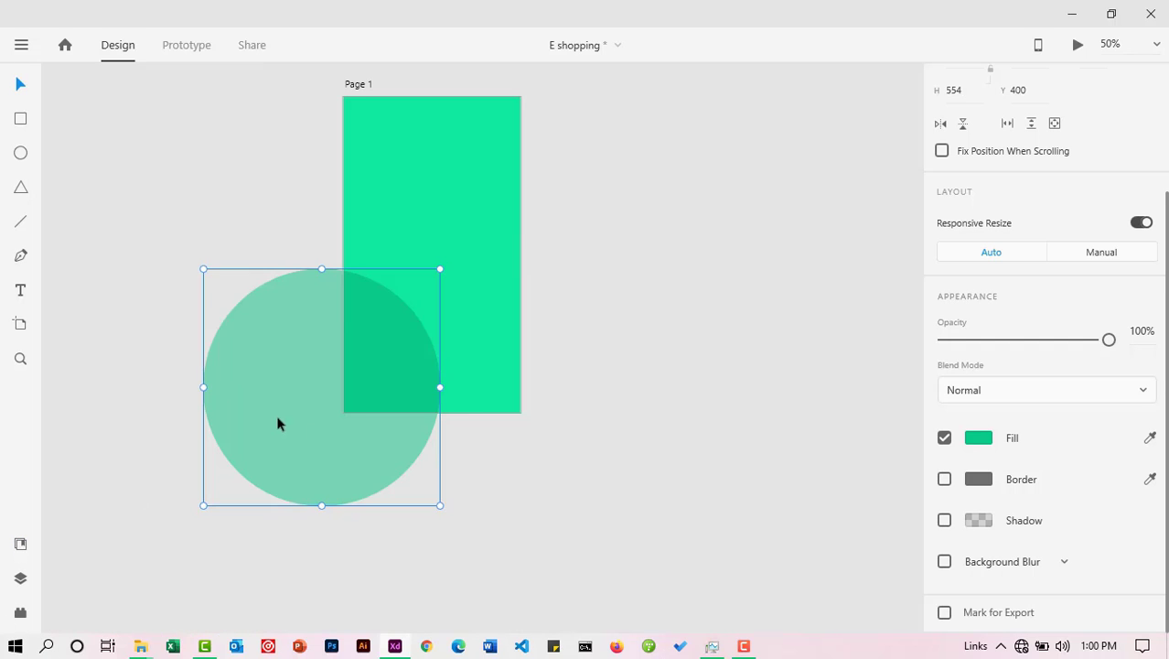
Step: Move the circle right and down to Y 468, and duplicate it to the right so both circles cover Page 1's lower part
drag(279, 420, 321, 467)
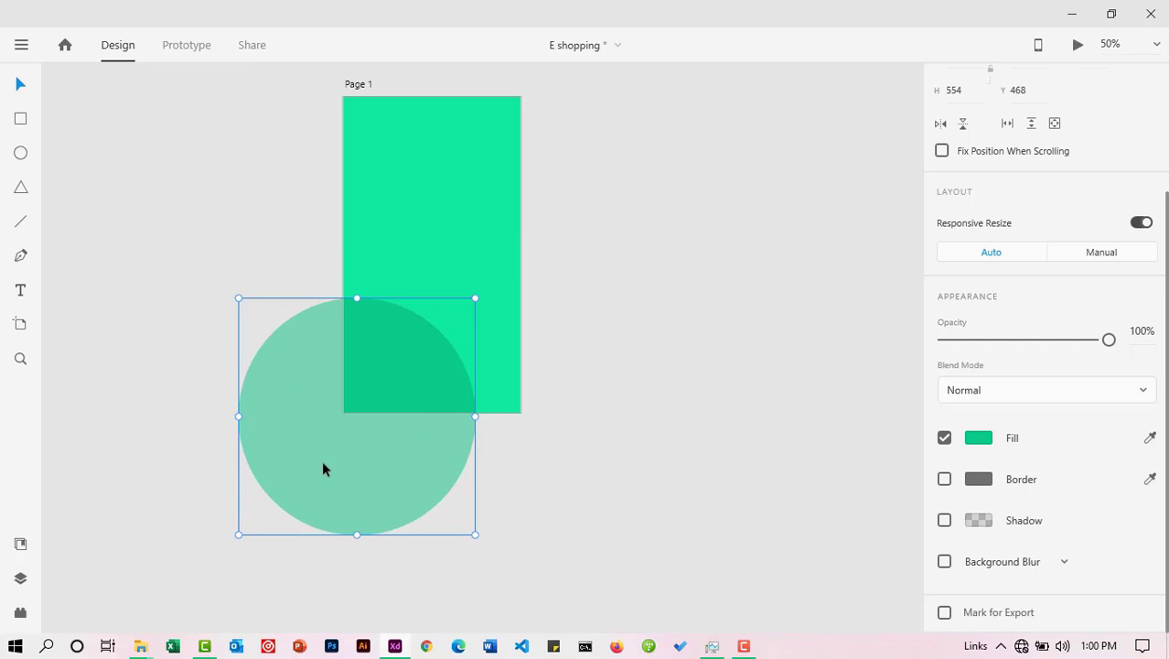
key(alt)
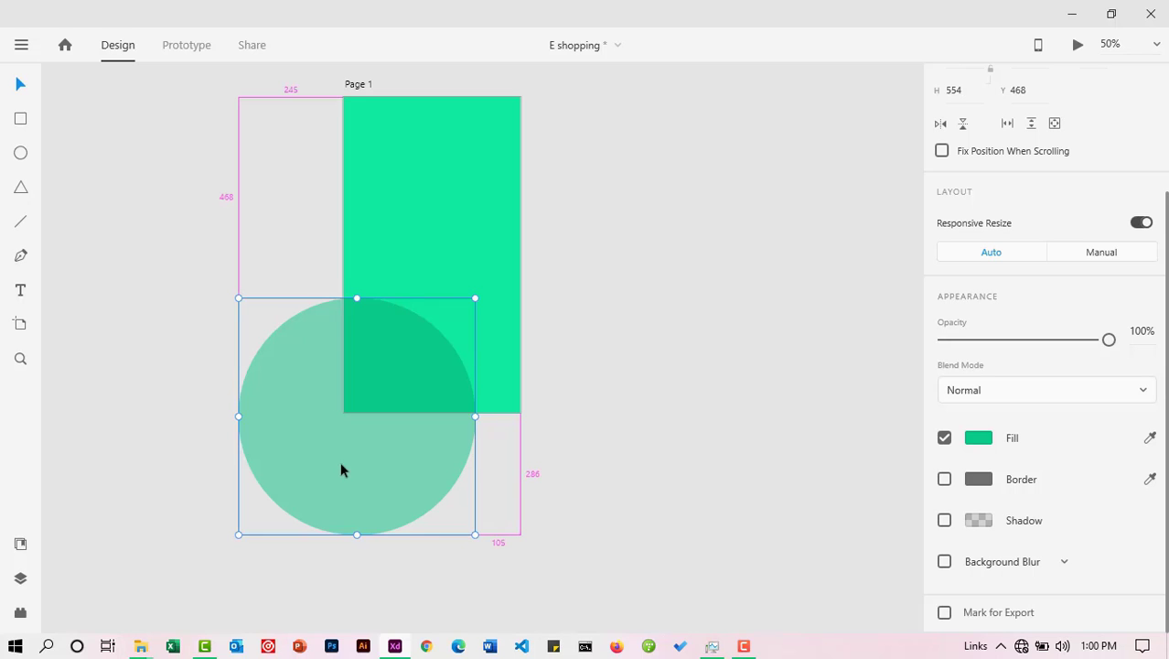
drag(340, 470, 446, 478)
click(710, 368)
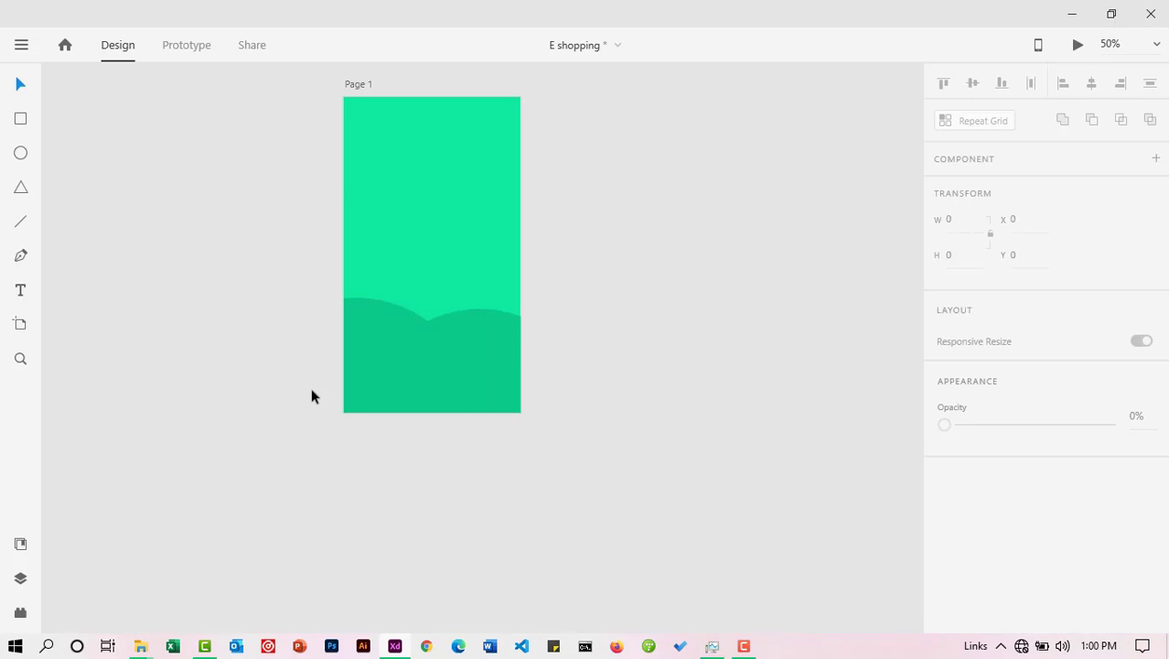
Step: Move the Page 1 artboard slightly right on the canvas and deselect it
scroll(377, 133, up, 1)
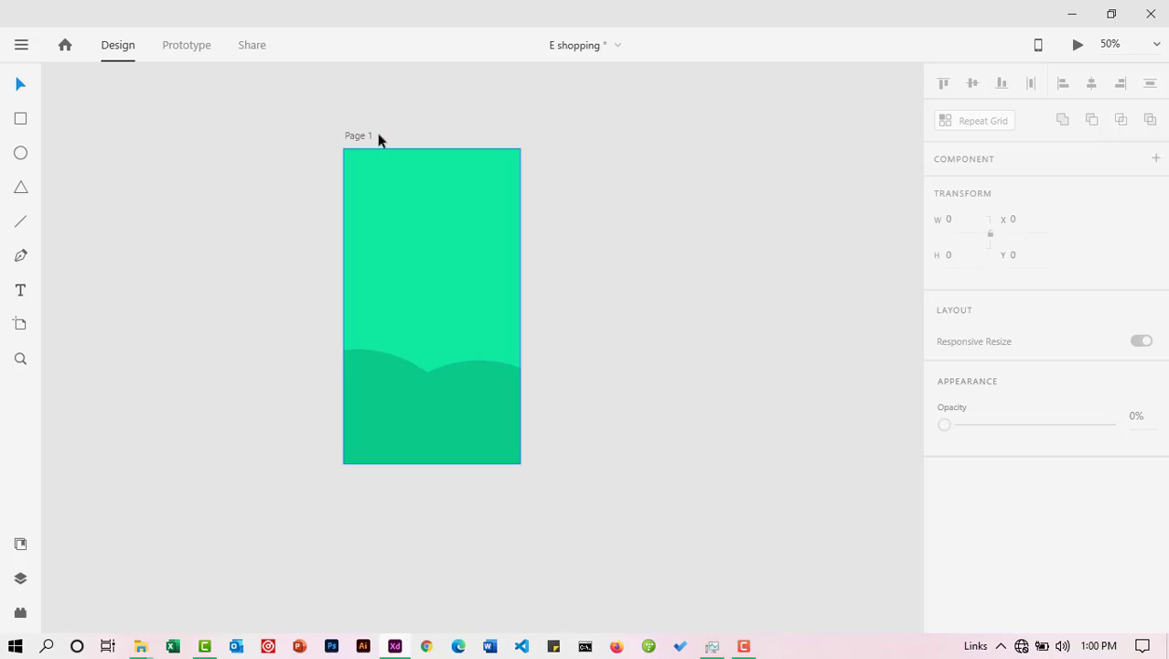
drag(363, 135, 401, 136)
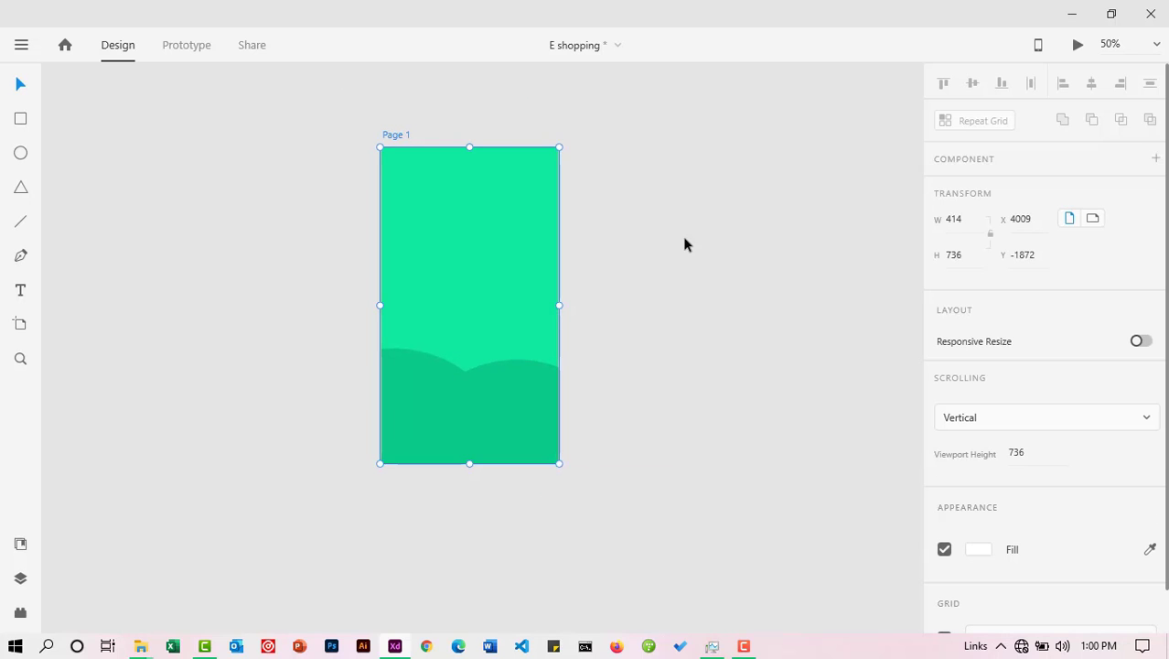
click(566, 236)
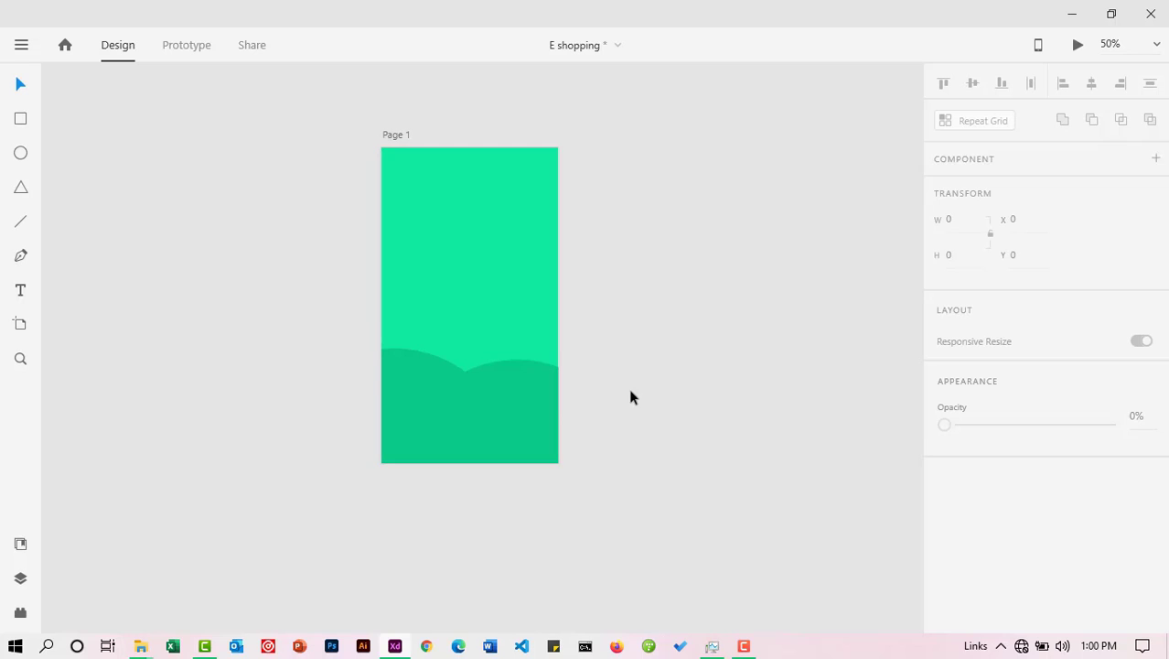
scroll(629, 397, down, 1)
scroll(302, 228, up, 1)
Step: Place the round E Shopping logo component on Page 1, centered horizontally and vertically on the artboard
click(20, 544)
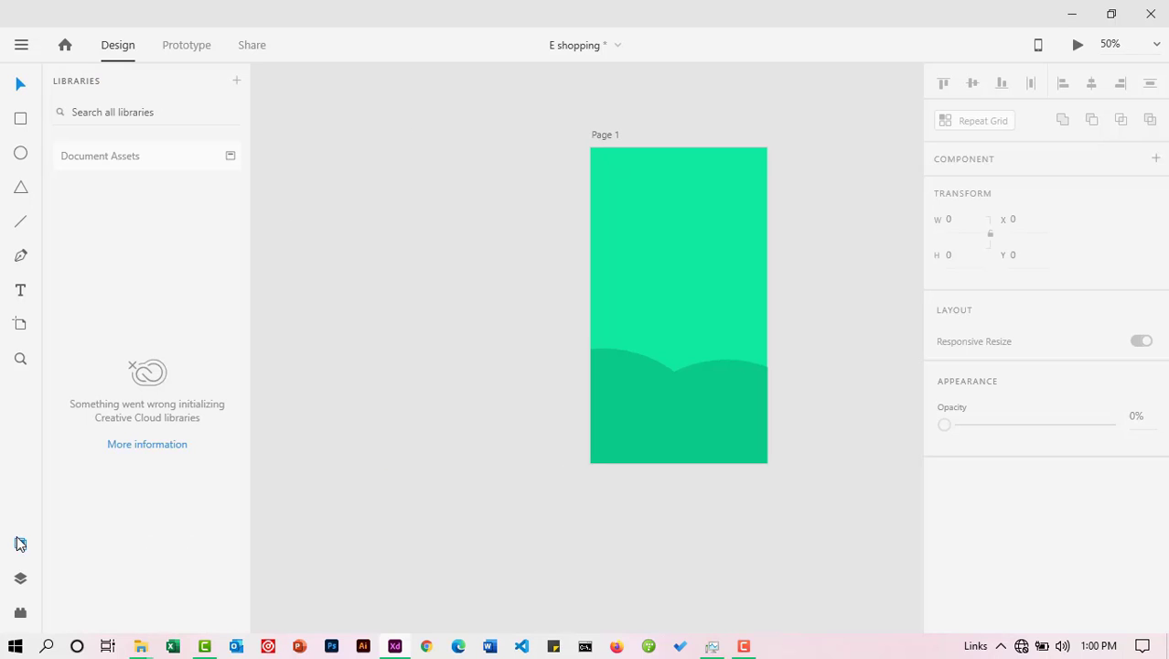
click(231, 159)
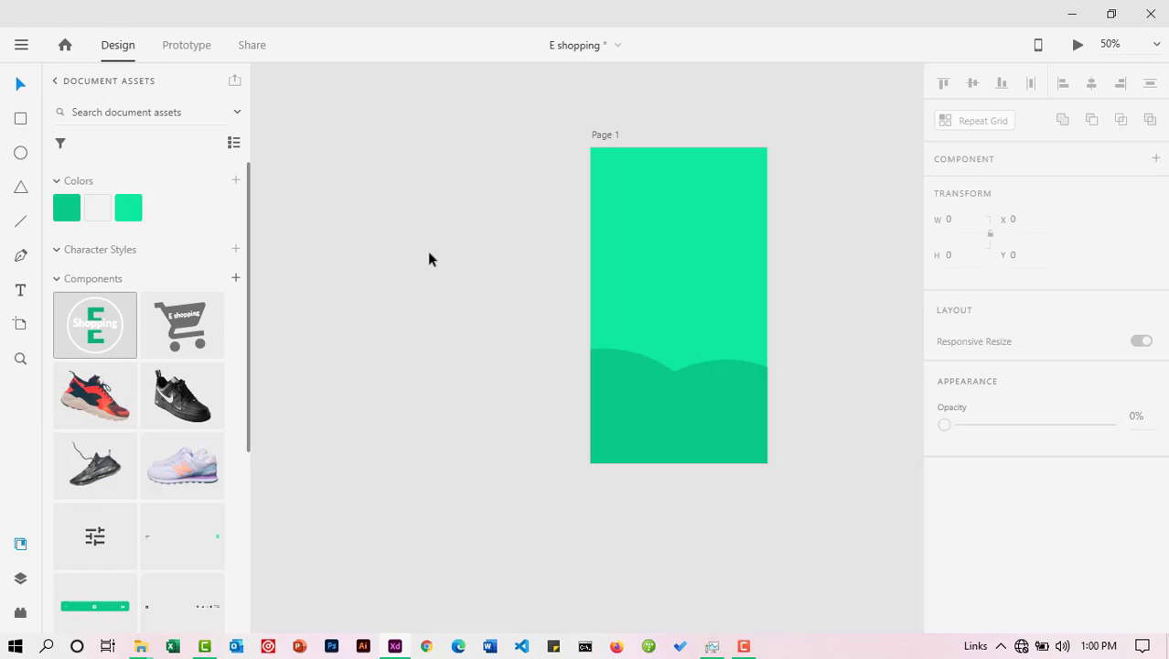
drag(94, 325, 677, 291)
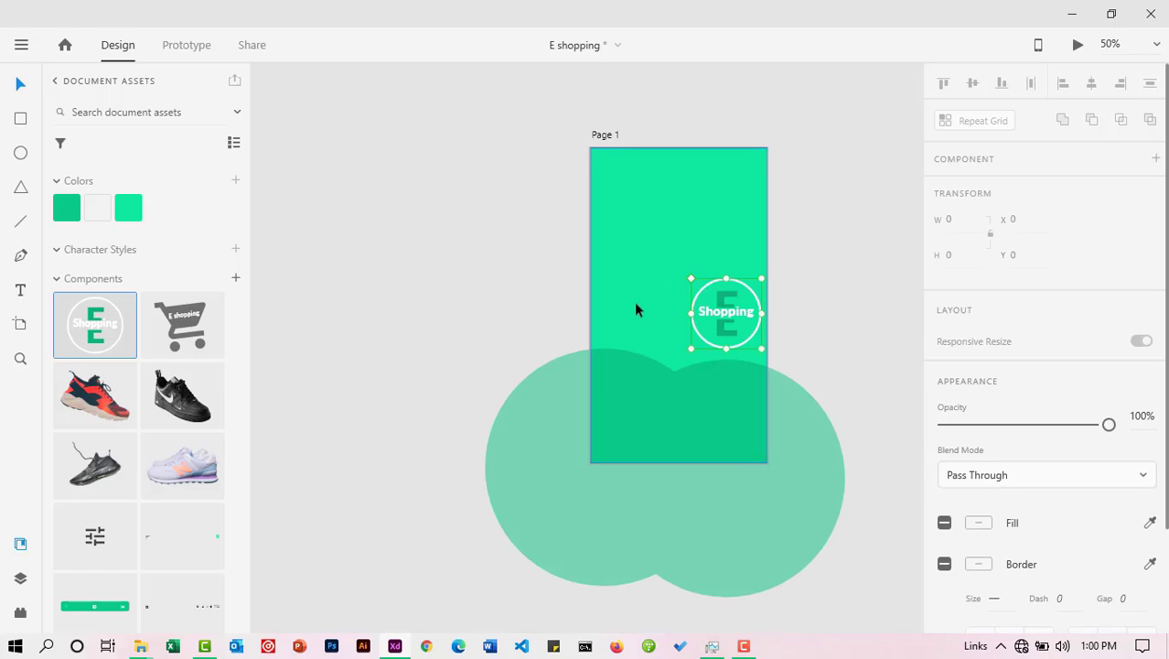
click(976, 86)
click(1096, 86)
click(804, 177)
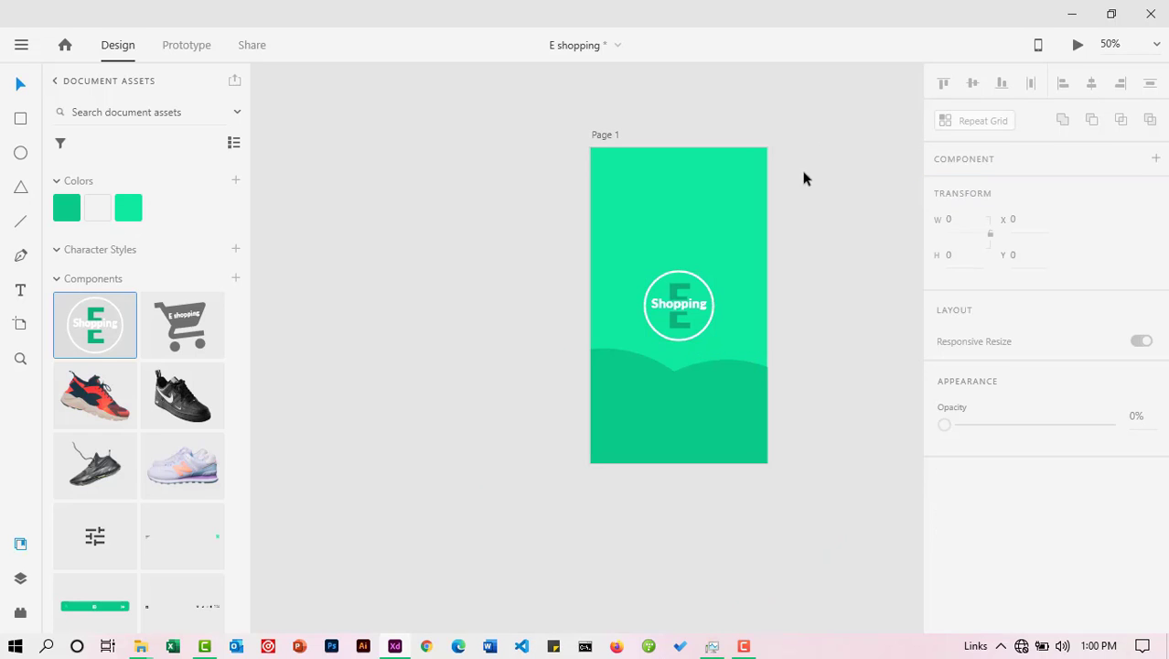
click(21, 544)
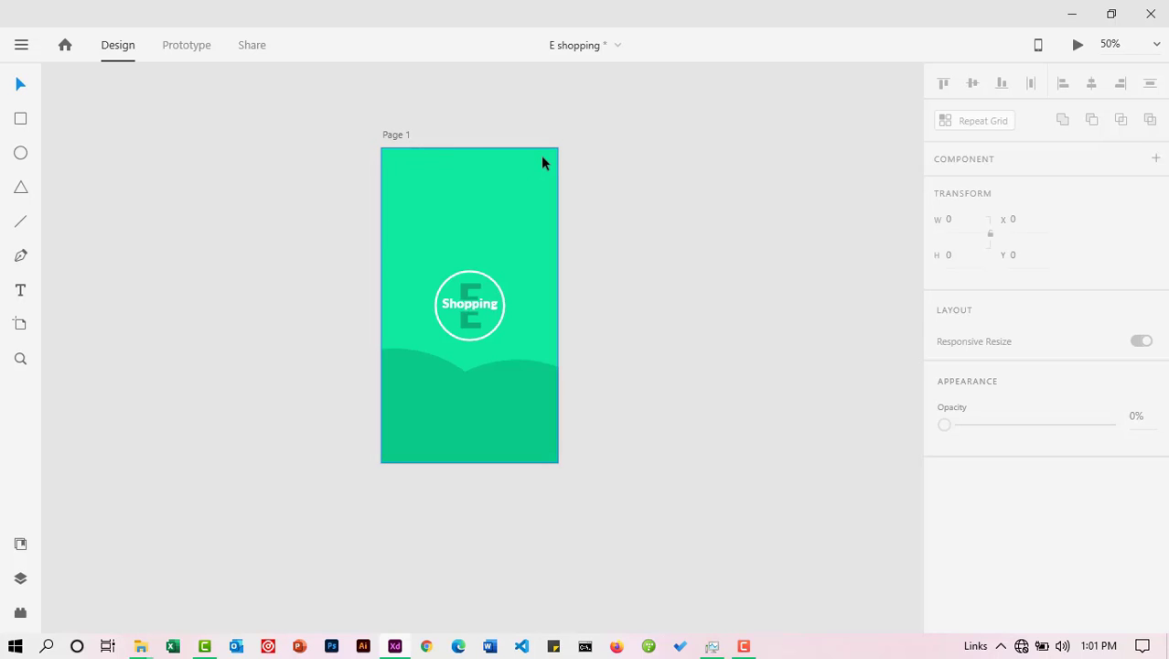
Step: Place the status bar component from the document assets along Page 1's top edge at X 13, Y 12
click(20, 545)
scroll(186, 427, down, 4)
drag(185, 426, 678, 219)
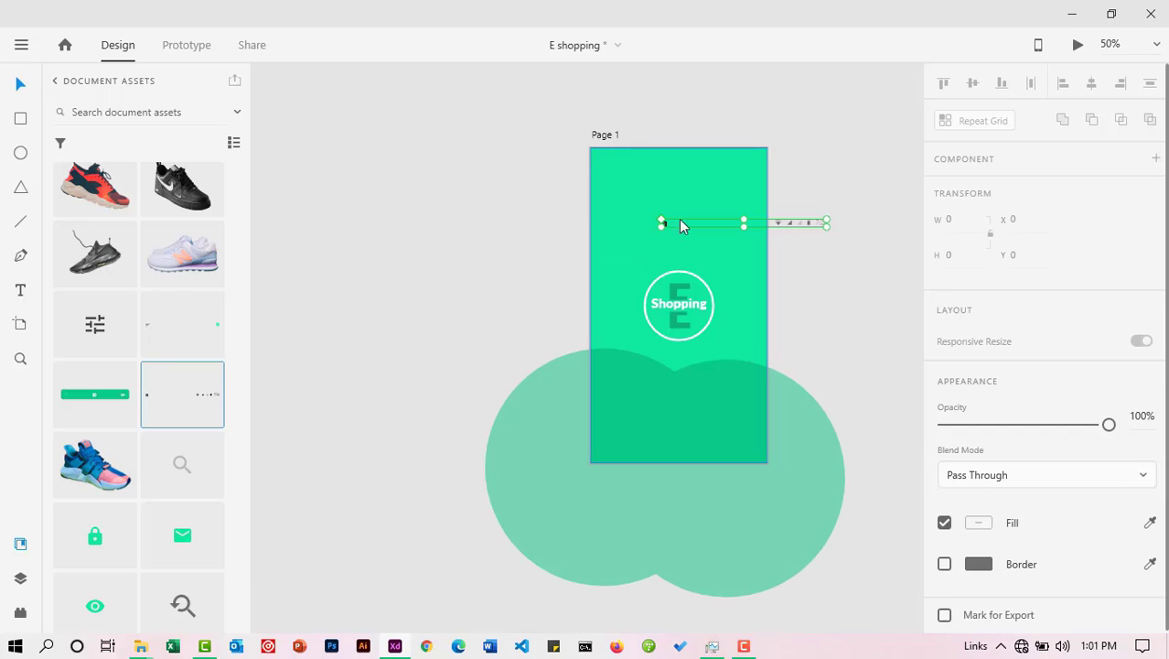
drag(713, 167, 710, 167)
click(810, 222)
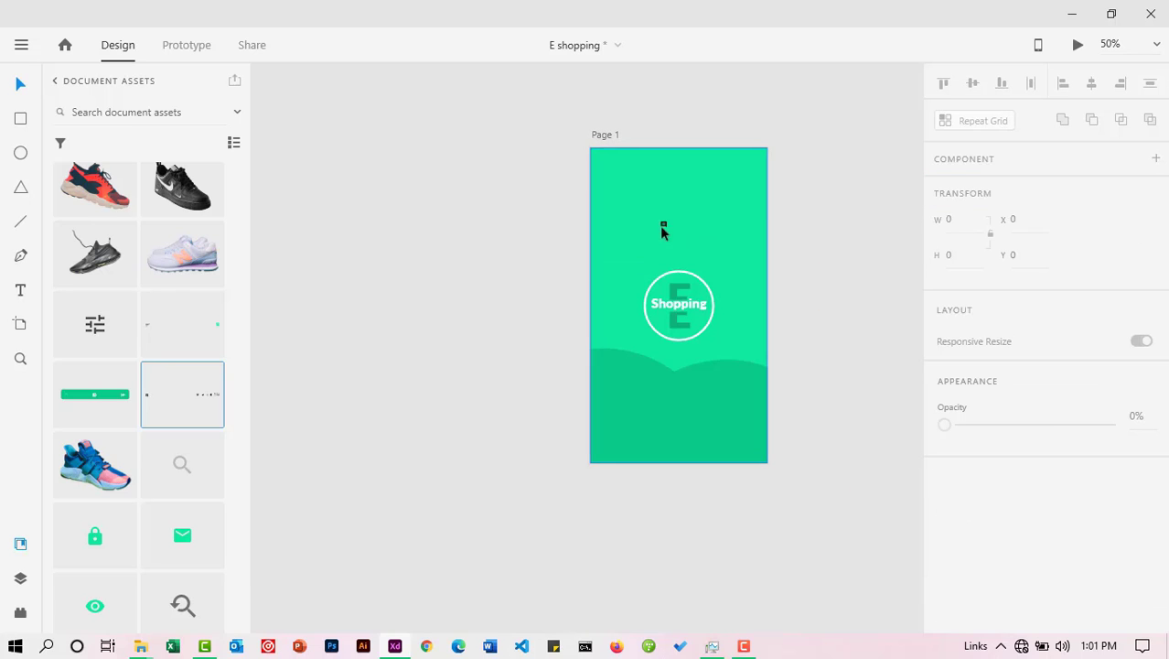
click(663, 225)
drag(793, 228, 727, 161)
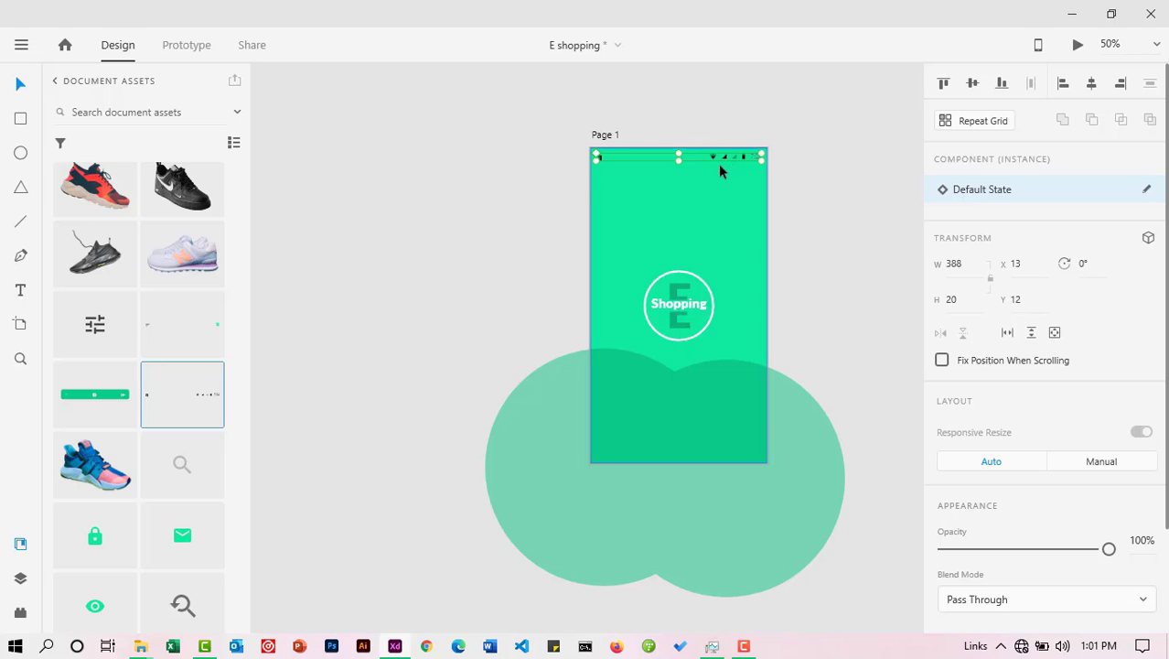
Step: Reposition the status bar near Page 1's top edge, nudging it up in small increments, and deselect it
click(972, 84)
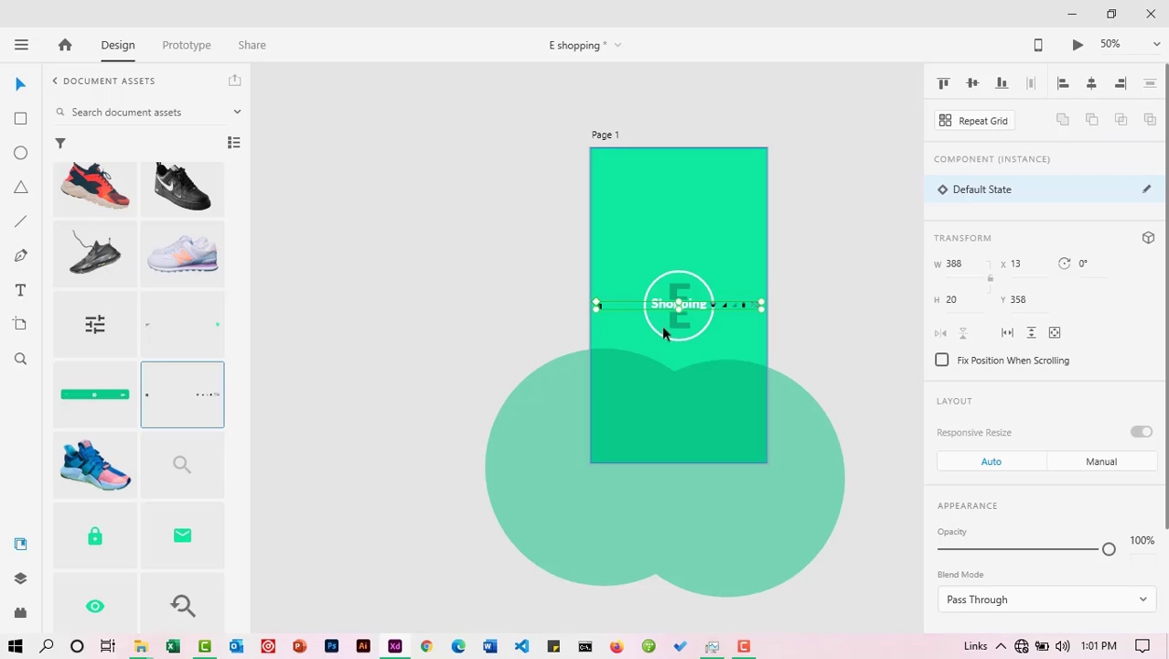
drag(734, 310, 728, 162)
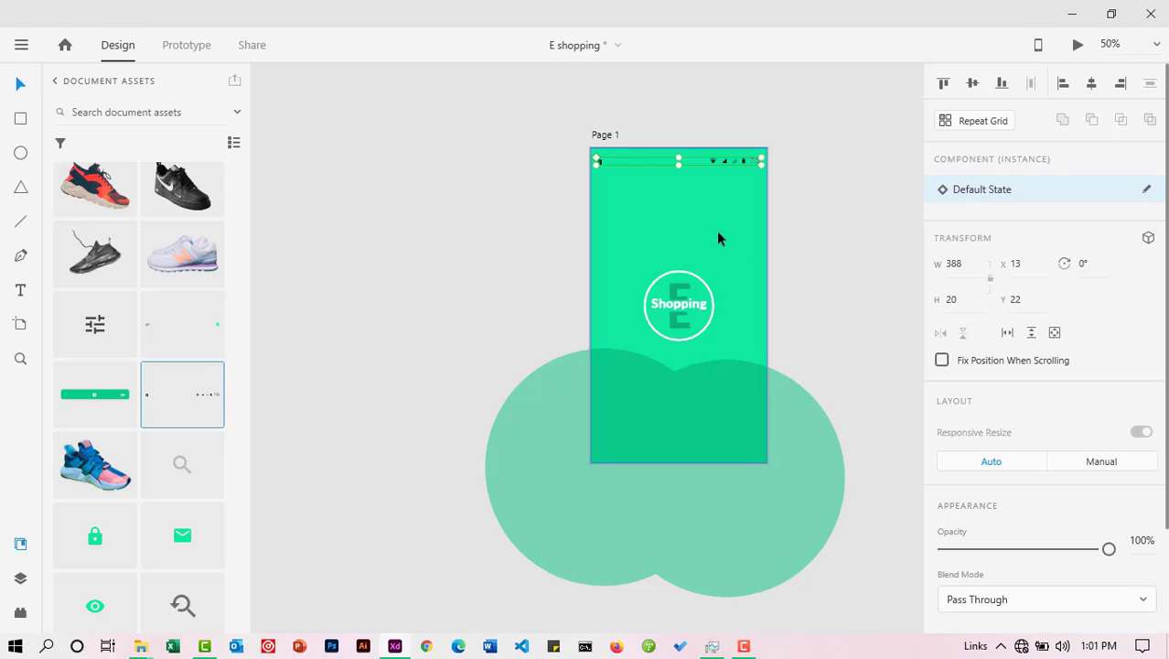
key(Up)
key(Up)
key(Up)
key(Up)
key(Up)
key(Up)
key(Up)
key(Up)
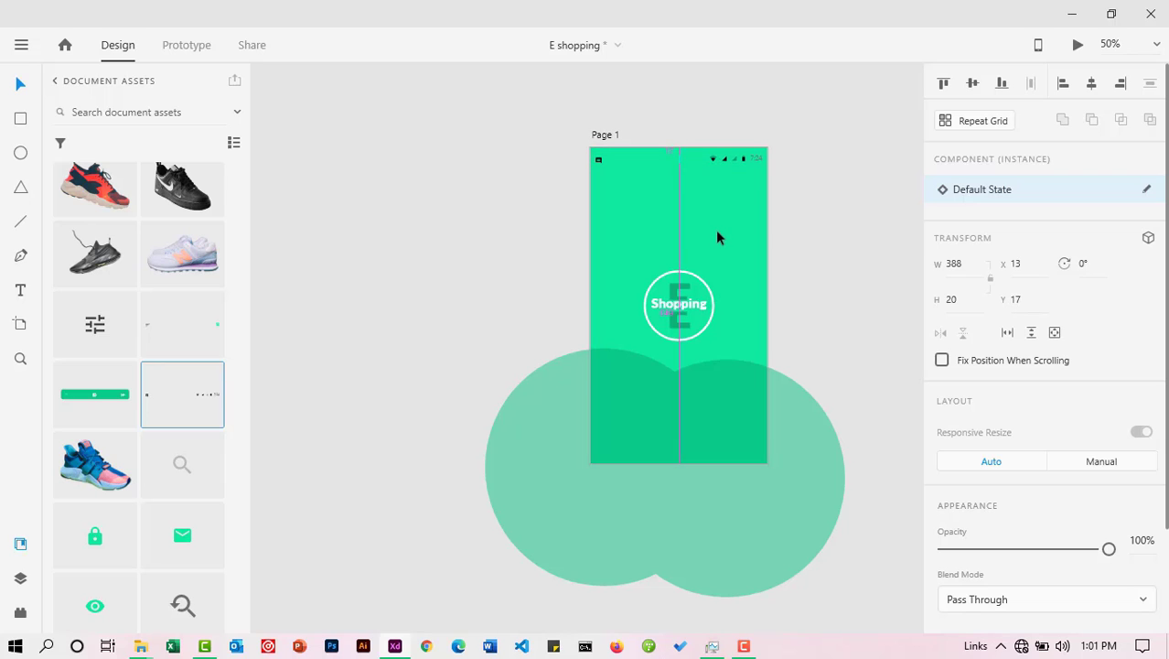
click(810, 249)
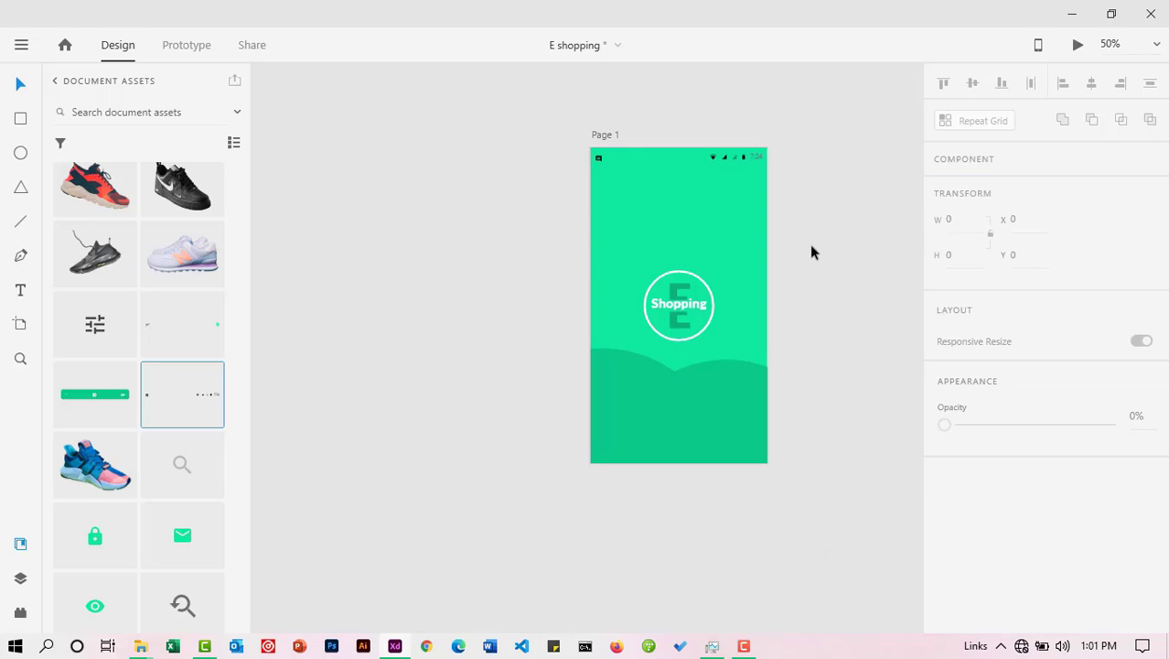
click(21, 545)
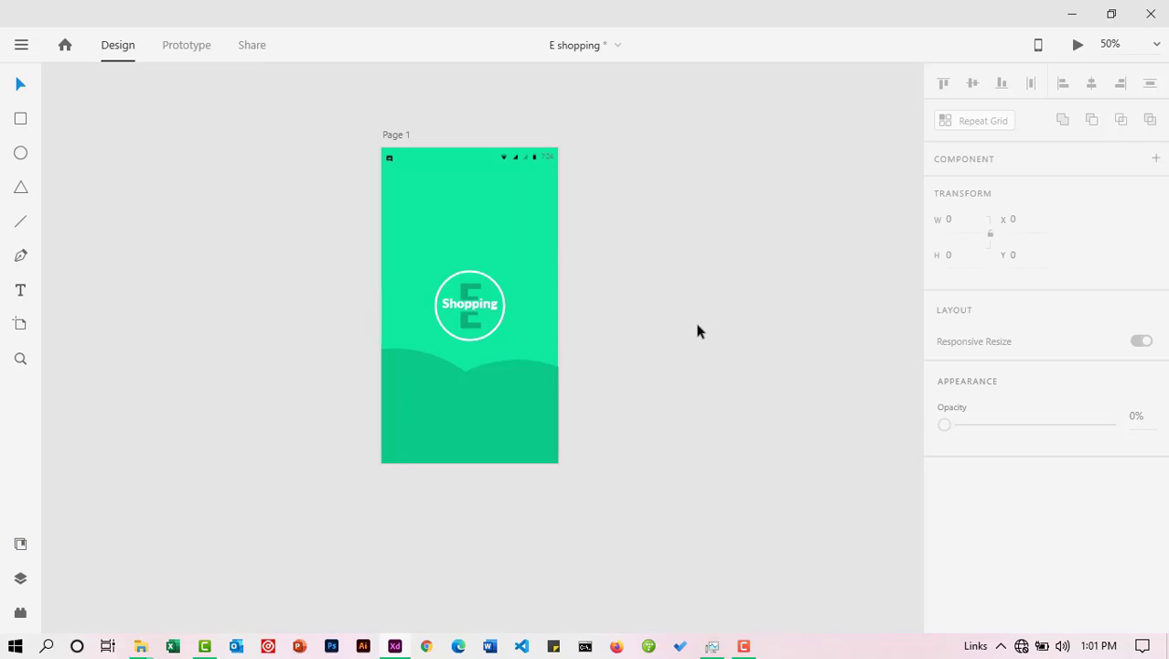
Step: Move the Page 1 artboard left to about X 3573 and duplicate it to its right at X 4123
click(392, 136)
drag(313, 139, 204, 139)
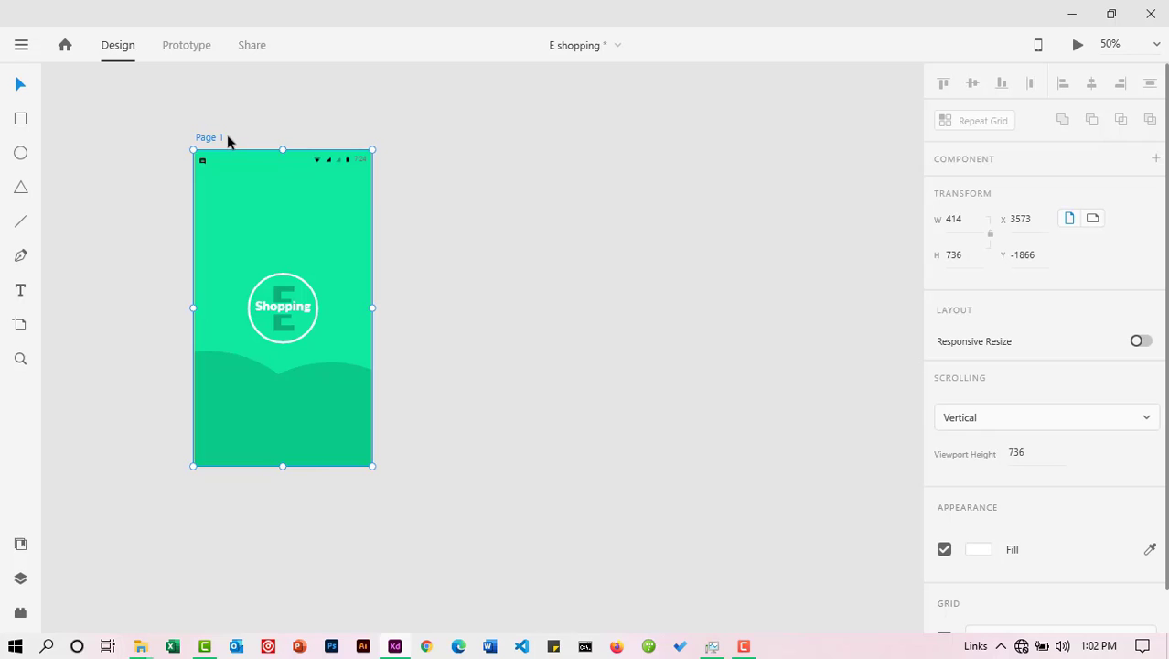
drag(219, 142, 457, 144)
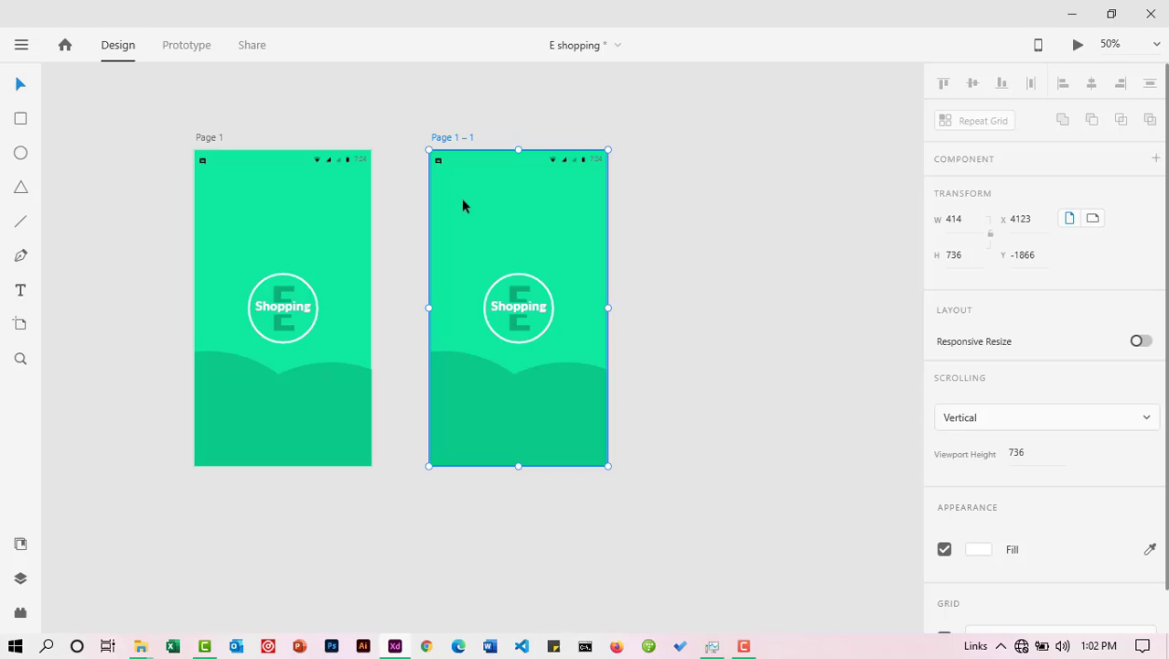
Step: Rename the duplicated artboard as Login Page and deselect it
double_click(449, 139)
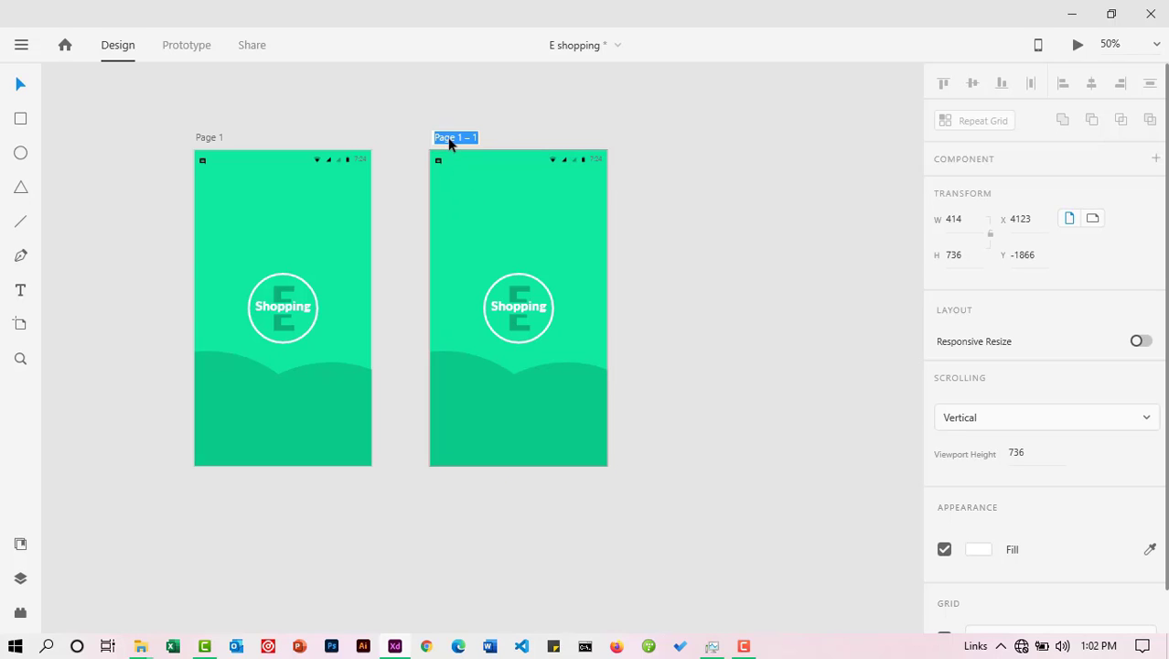
text(Login)
key(Return)
text(Ppage)
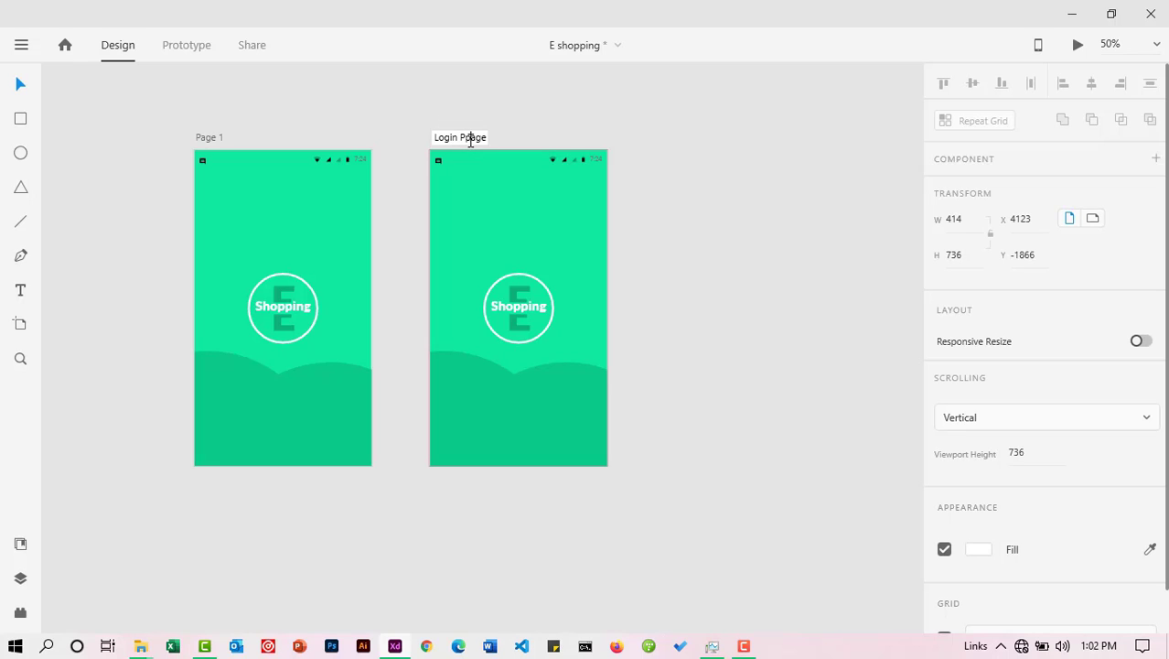
key(Return)
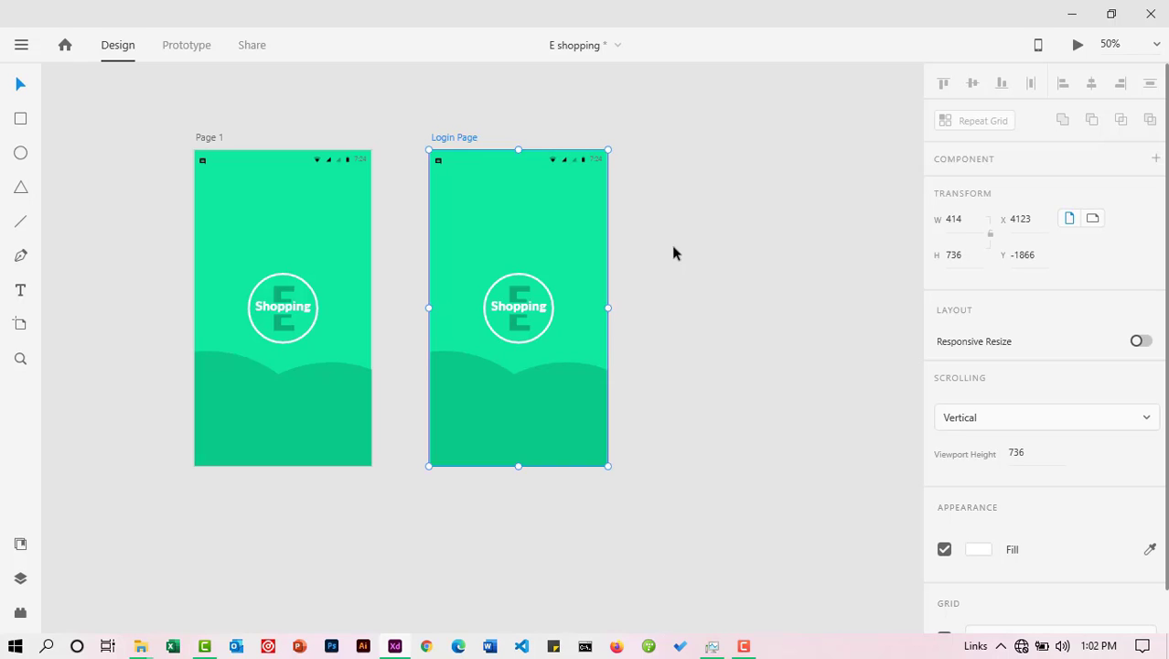
click(673, 253)
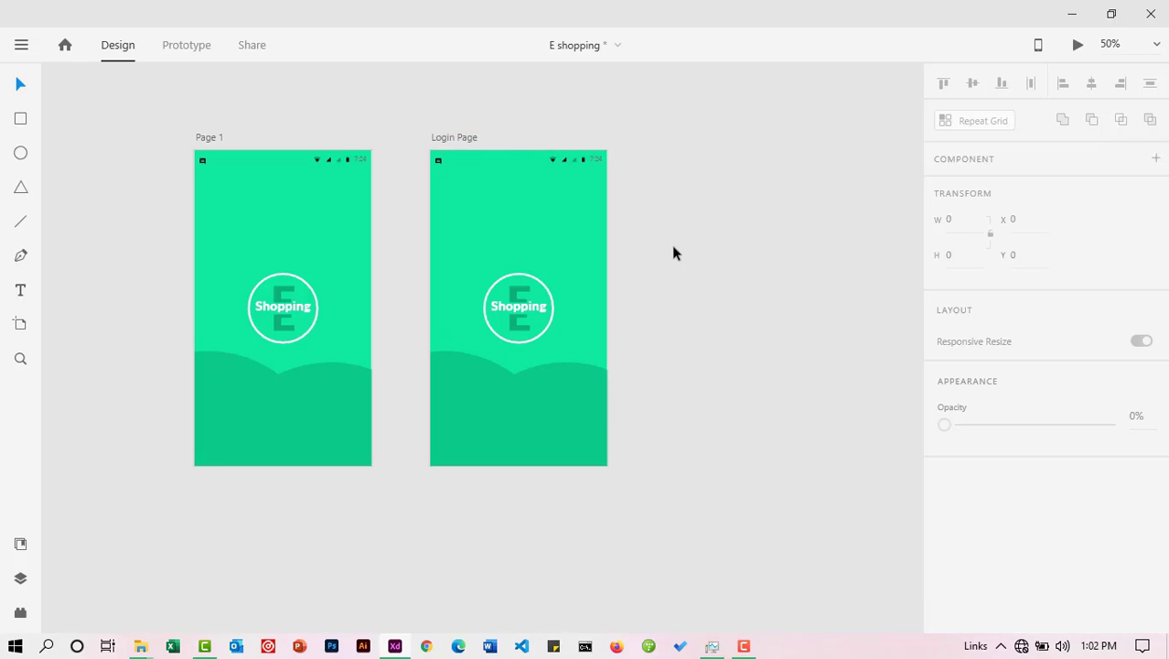
Step: Move the E Shopping logo on the Login Page up to Y 72, keeping it horizontally centered
click(514, 313)
drag(513, 313, 509, 219)
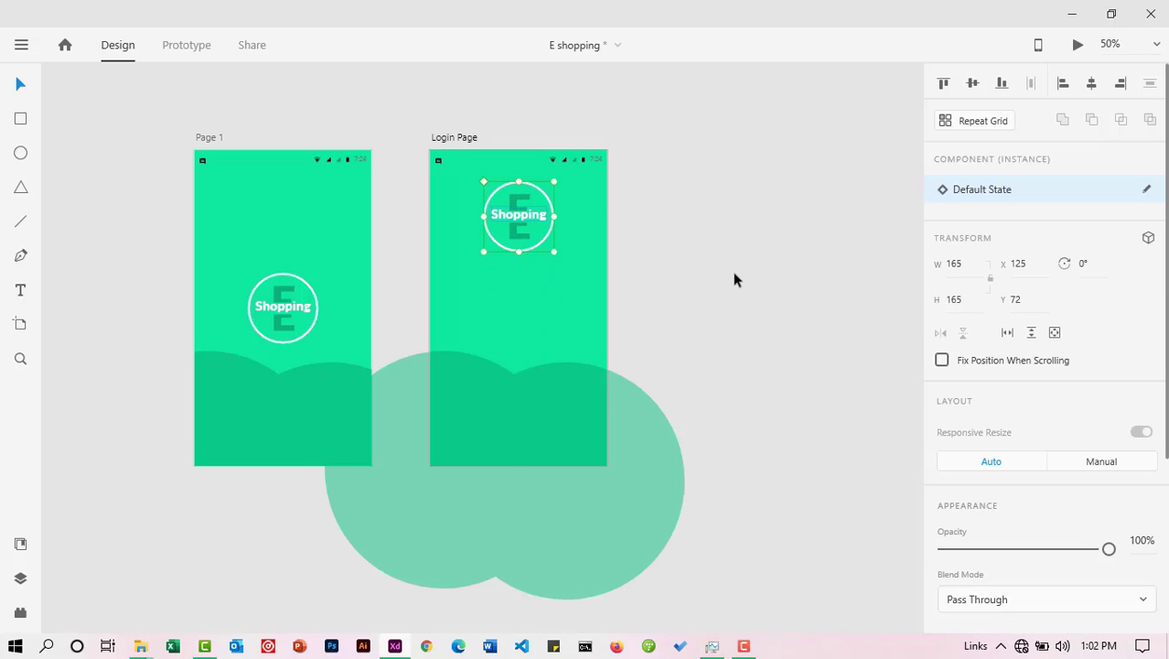
Step: Draw a rectangle about 403 × 60 px below the logo on the Login Page, at about X 32, Y 278
key(r)
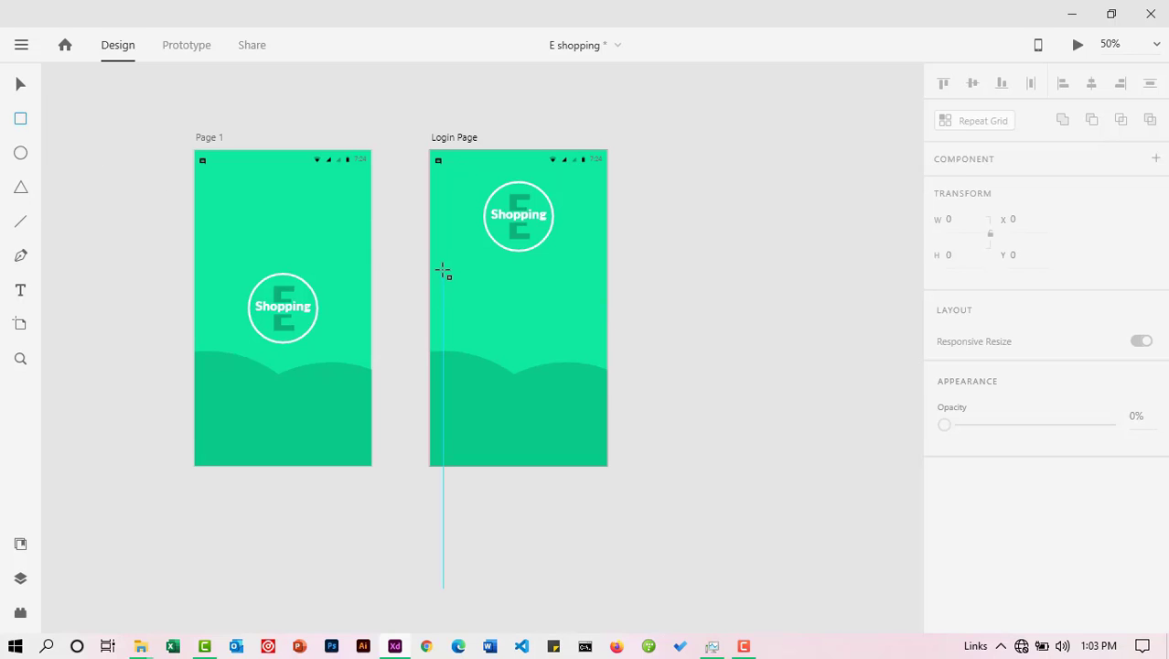
drag(443, 270, 615, 295)
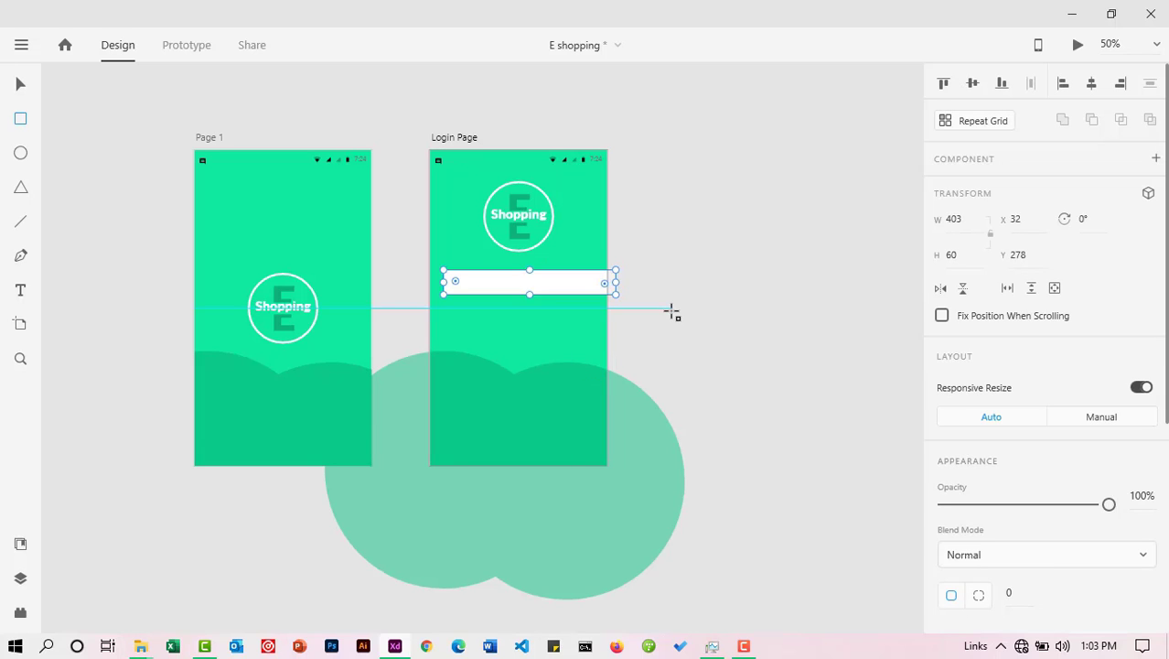
Step: Round the corners of the rectangle below the Login Page logo to a radius of 28 and increase its height to 64 px
click(20, 86)
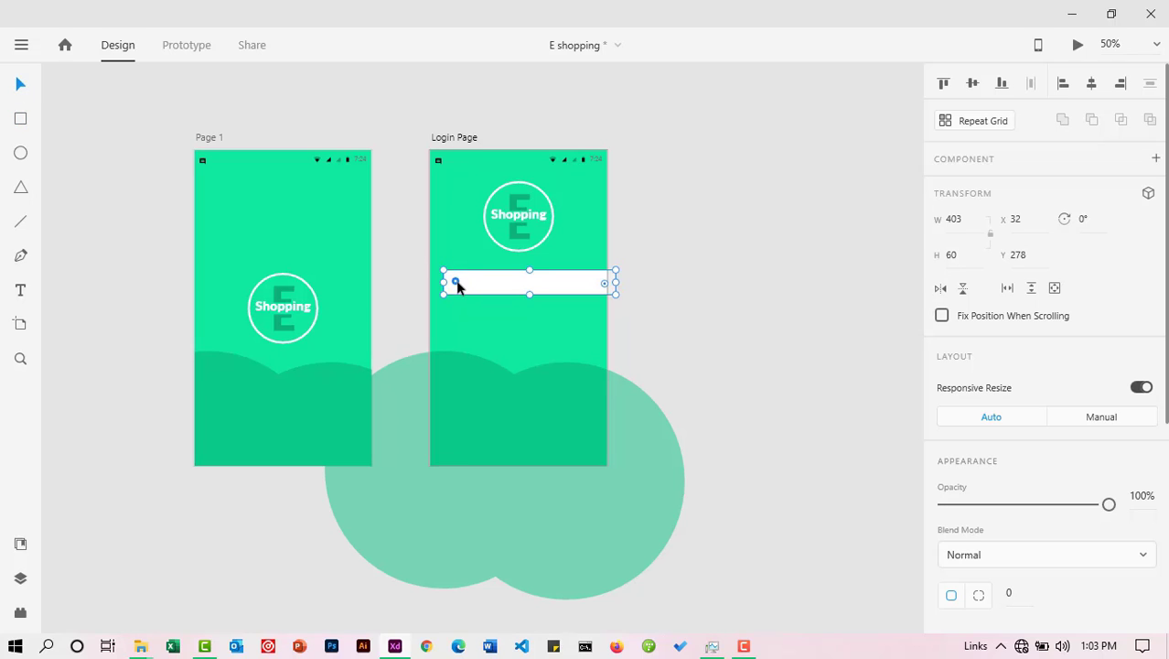
drag(460, 285, 454, 279)
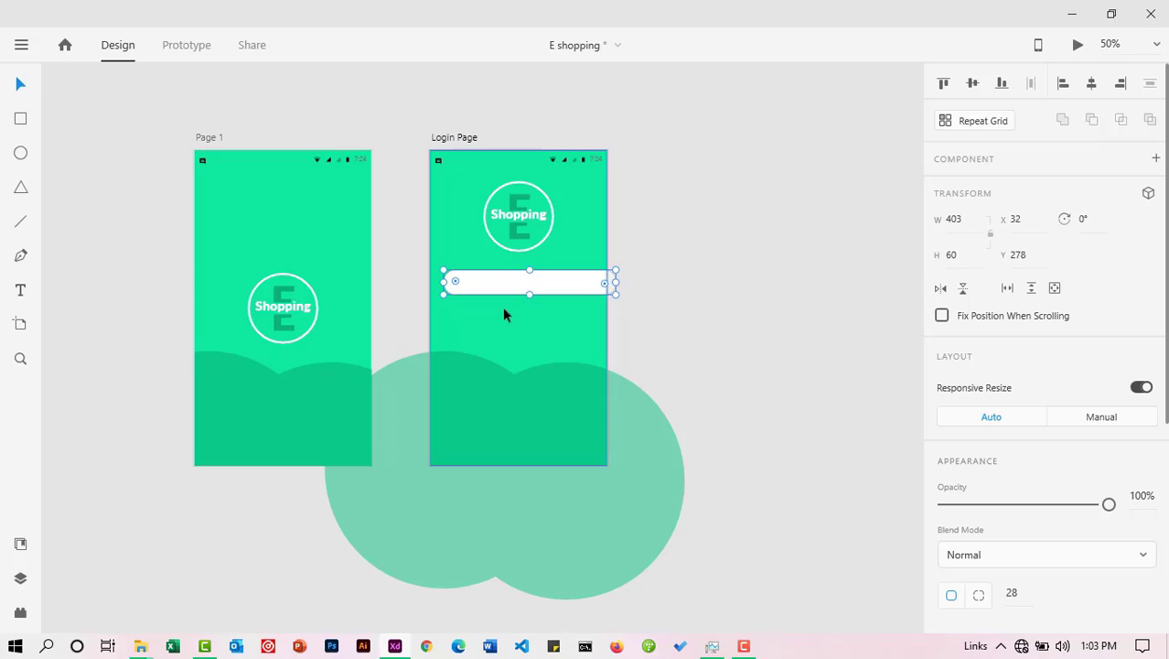
drag(529, 294, 529, 300)
key(Escape)
drag(516, 291, 516, 296)
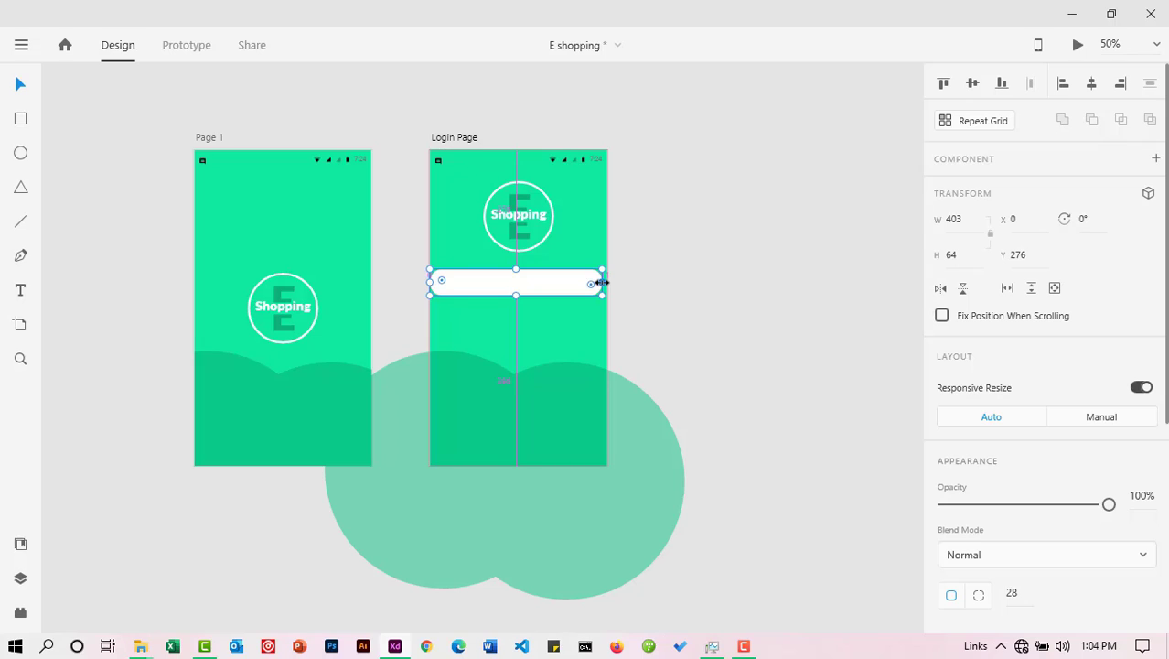
Step: Narrow the rounded bar to 377 px and center it horizontally on the Login Page
drag(599, 283, 597, 283)
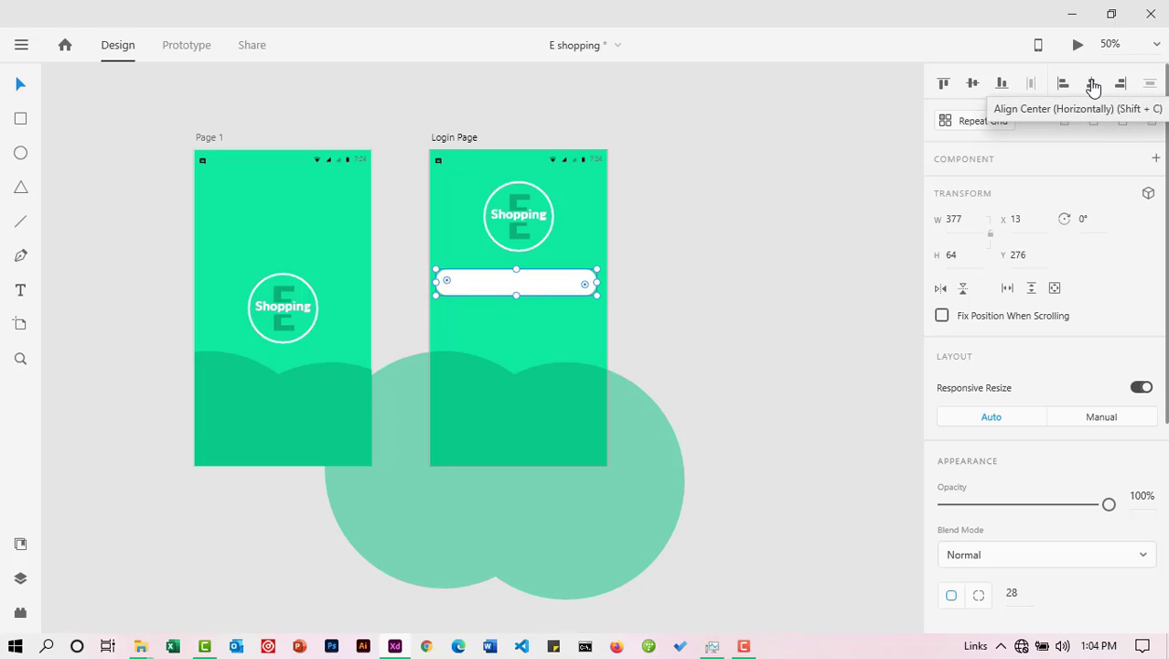
click(1092, 84)
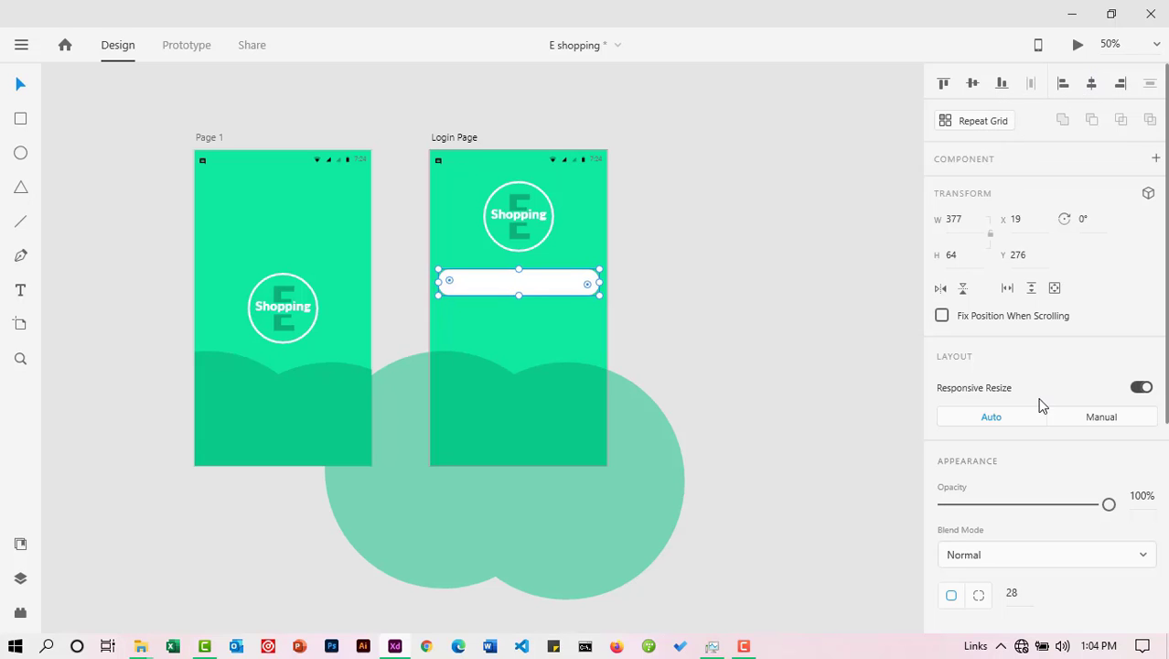
Step: Remove the border from the rounded bar and deselect it
scroll(1037, 405, down, 4)
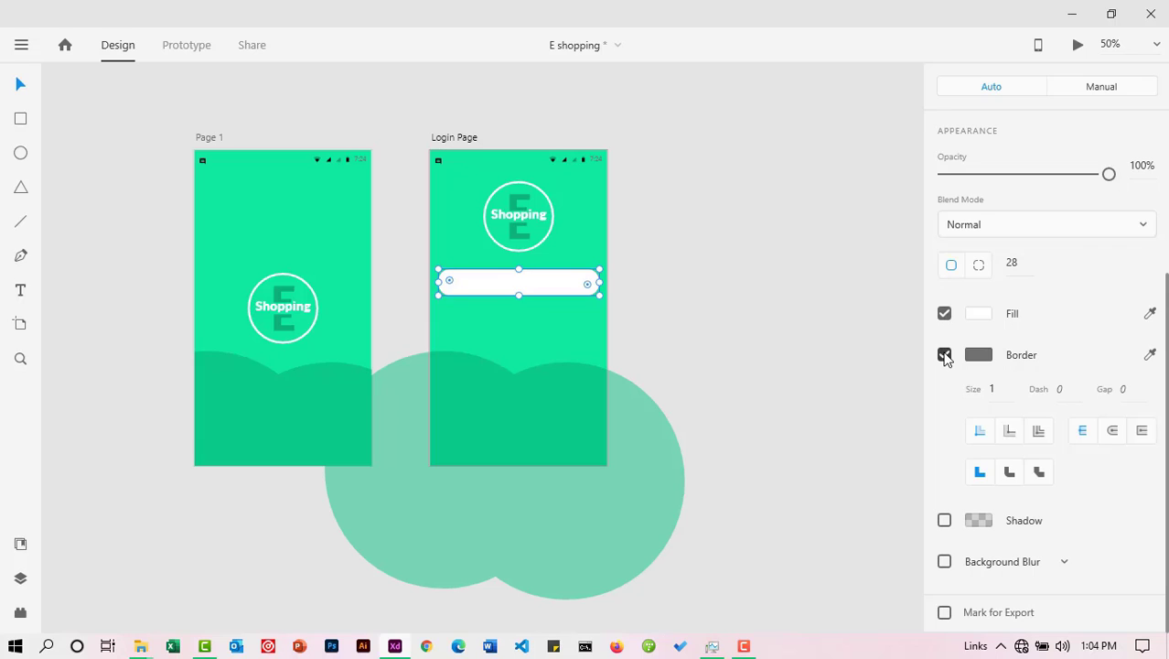
click(944, 355)
click(728, 323)
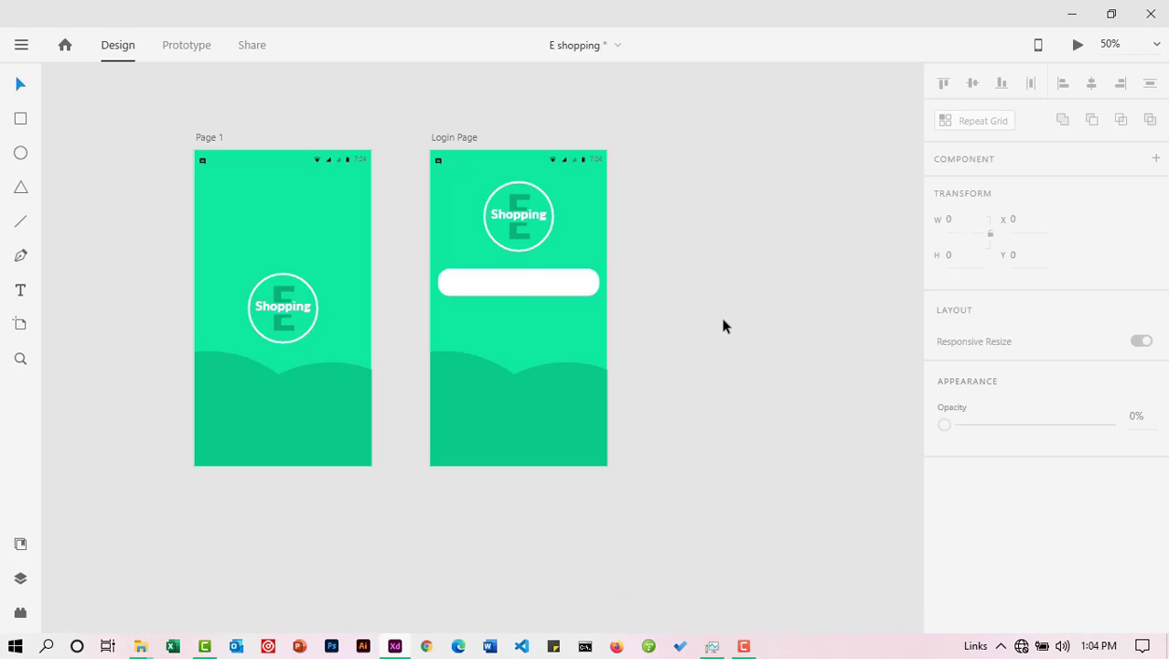
Step: Use Repeat Grid to stack three copies of the rounded bar vertically, then ungroup the grid
click(536, 290)
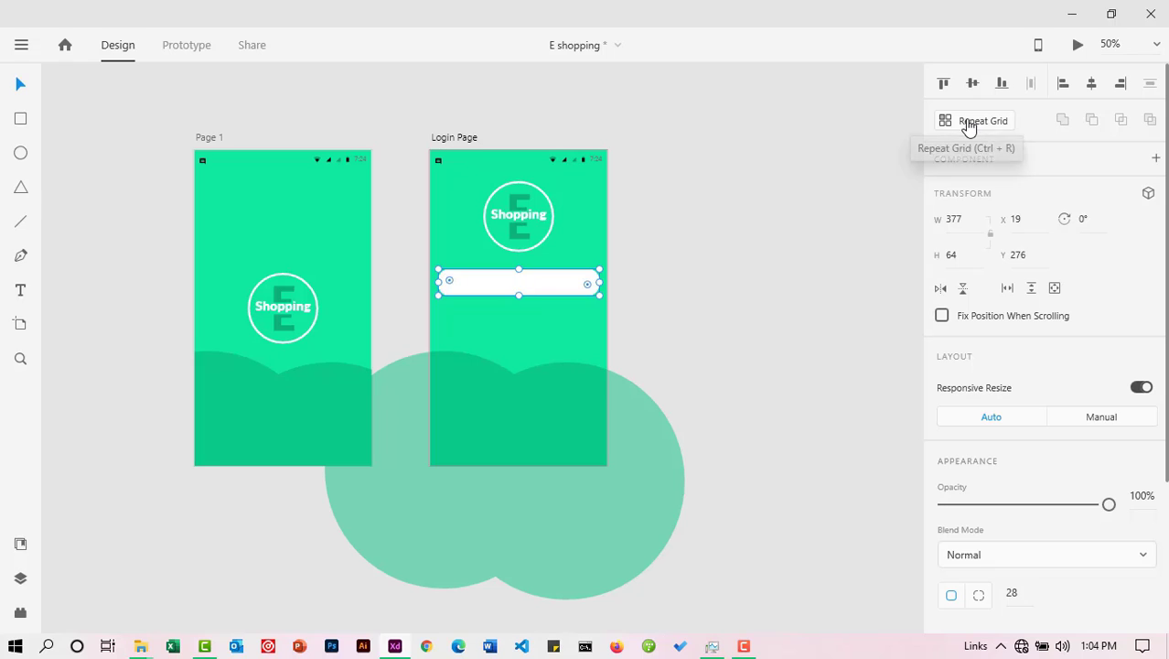
click(969, 127)
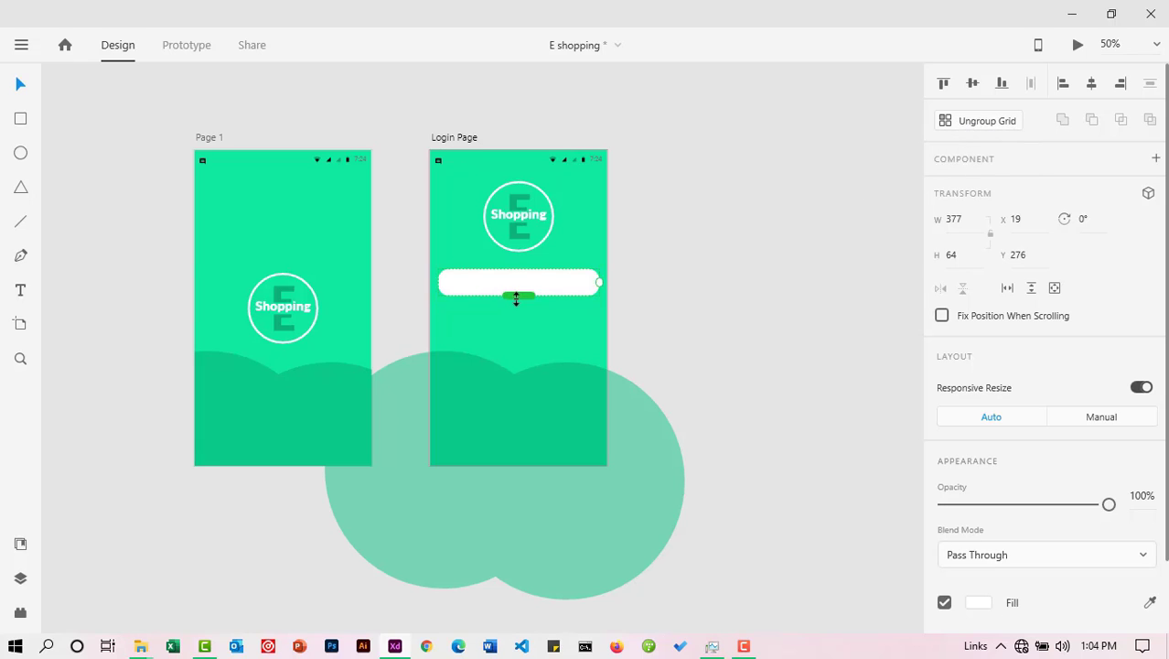
drag(517, 300, 515, 373)
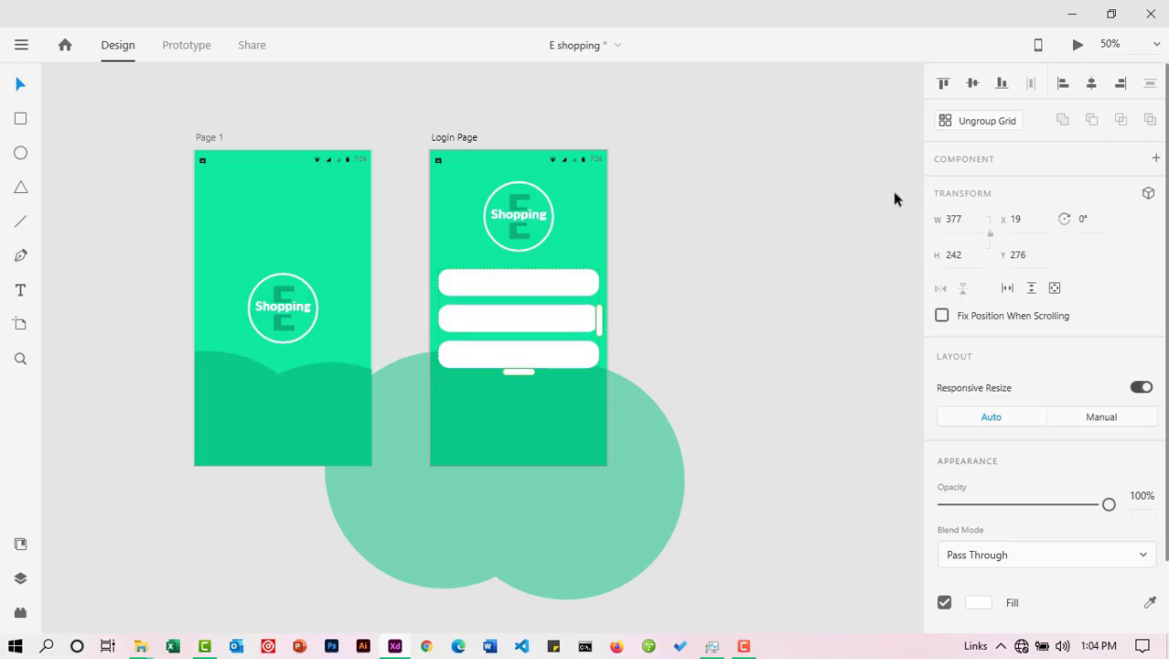
click(979, 125)
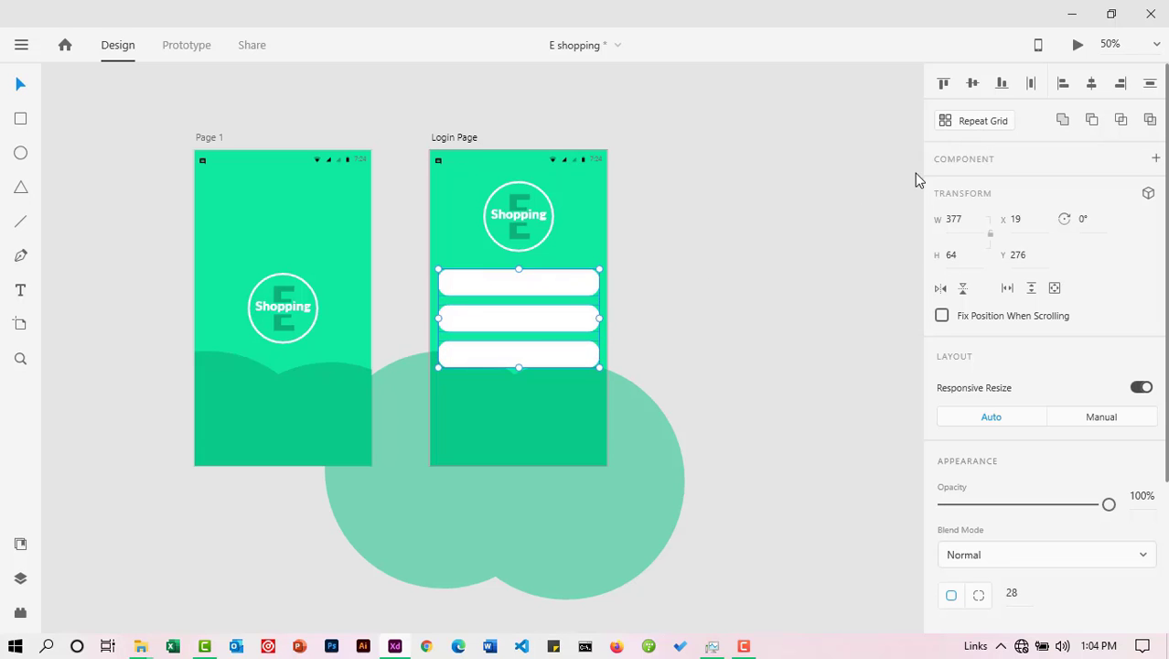
click(649, 331)
Step: Narrow the lowest of the three bars to 299 px, keeping it centered
click(520, 363)
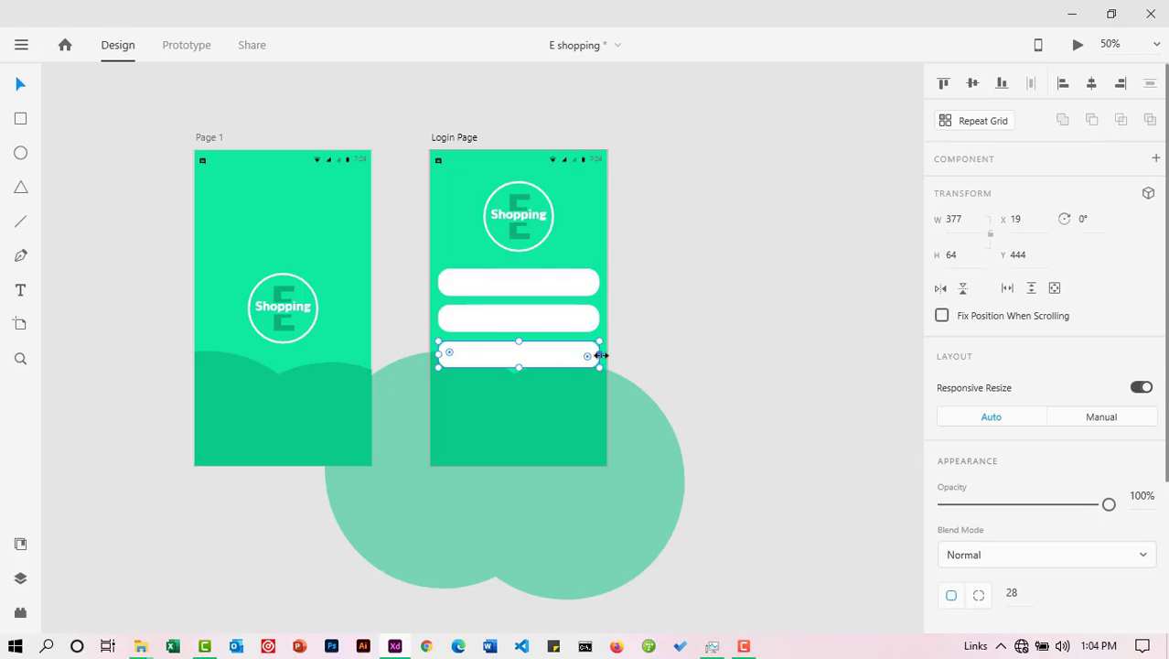
key(alt)
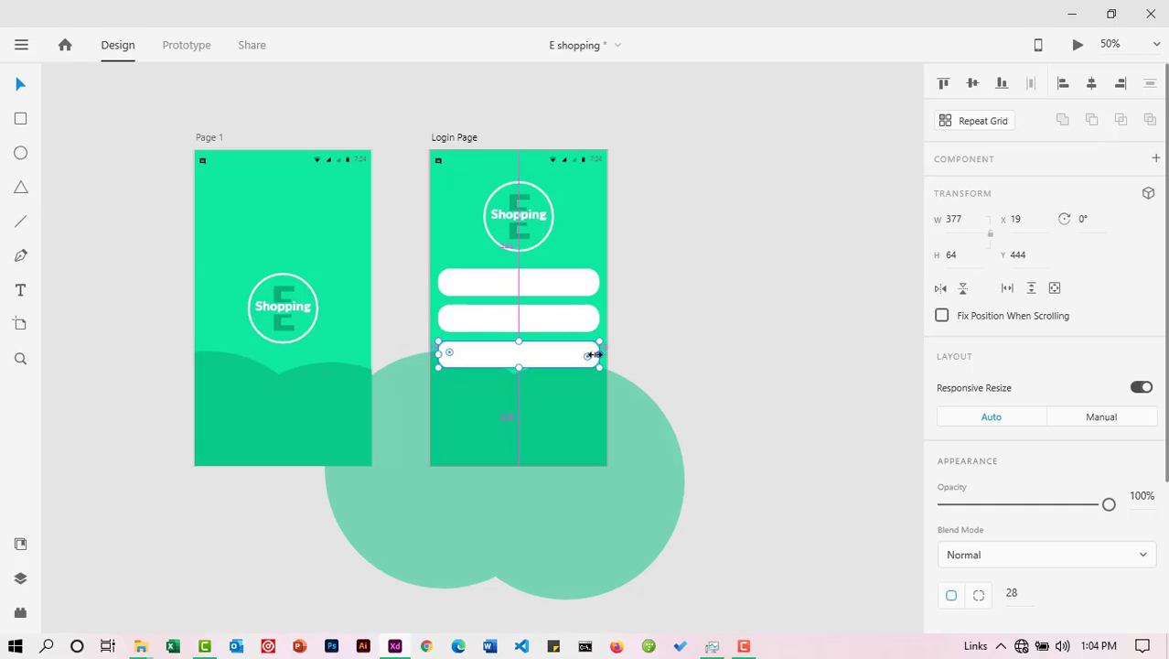
drag(595, 354, 583, 354)
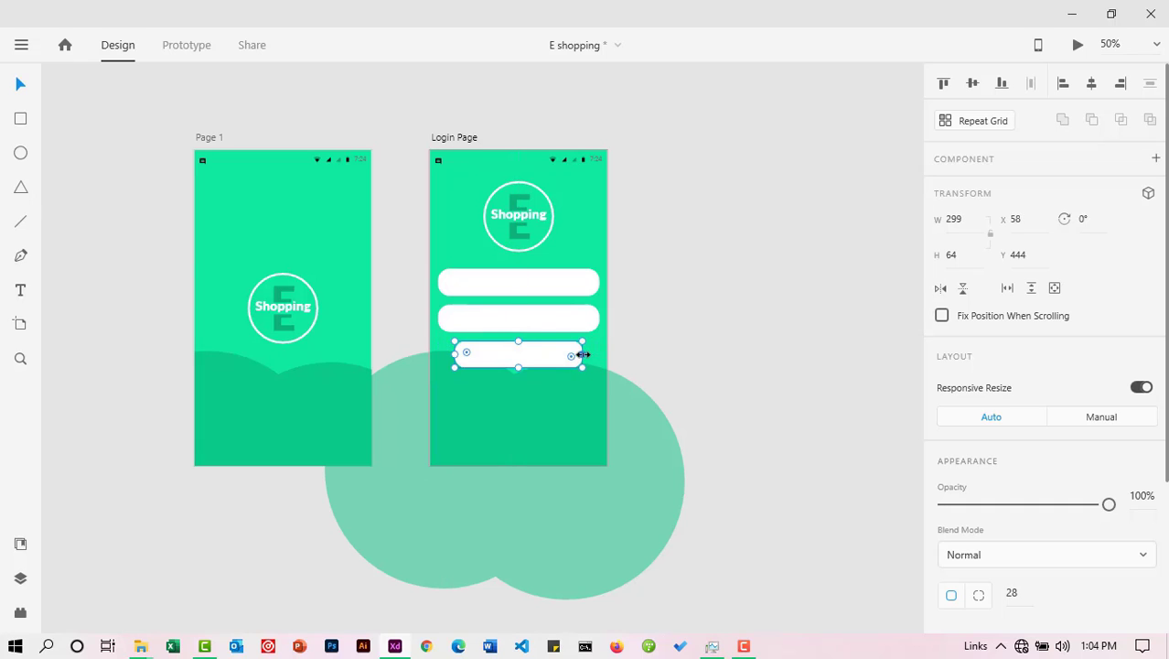
Step: Move all three bars down together so the uppermost sits at about Y 352, and deselect them
shift+click(540, 329)
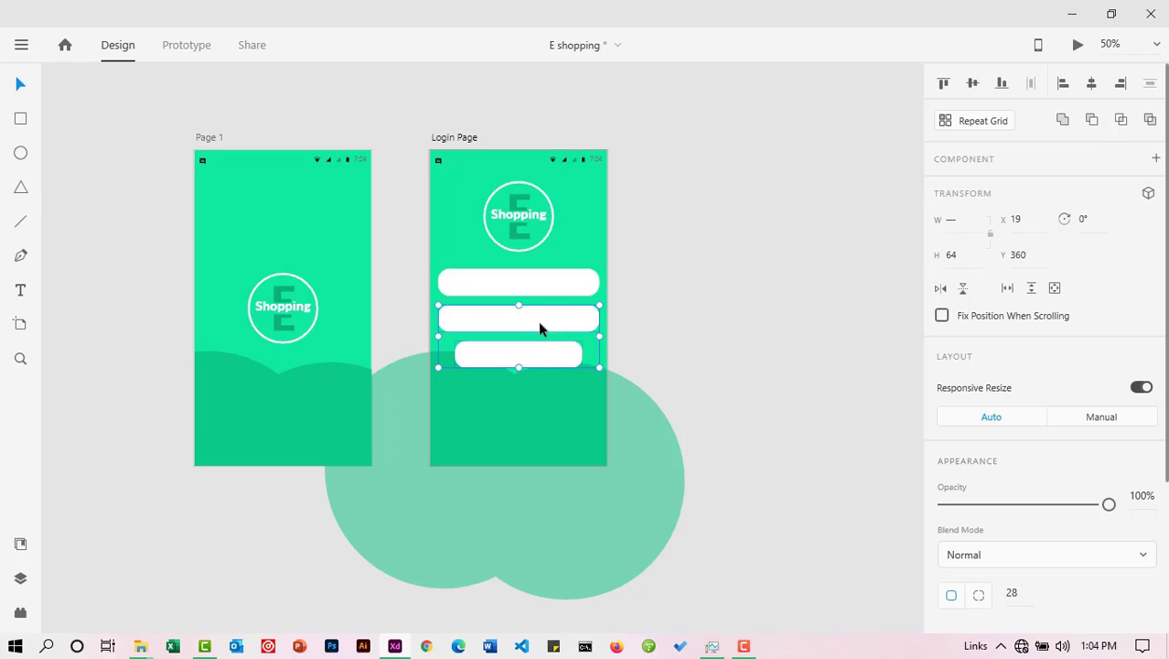
shift+click(536, 289)
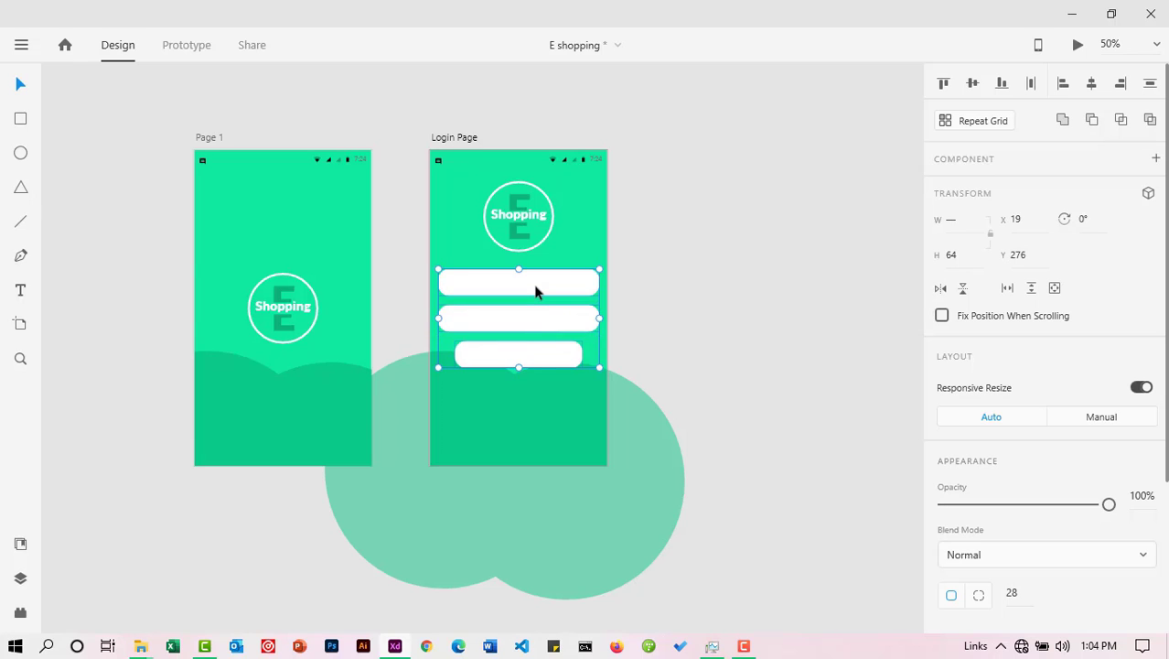
key(Down)
key(Down)
key(Down)
key(Down)
key(Down)
key(Down)
key(Down)
key(Down)
key(Down)
key(Down)
key(Down)
key(Down)
key(Down)
key(Down)
key(Down)
key(Down)
key(Down)
key(Down)
key(Down)
key(Down)
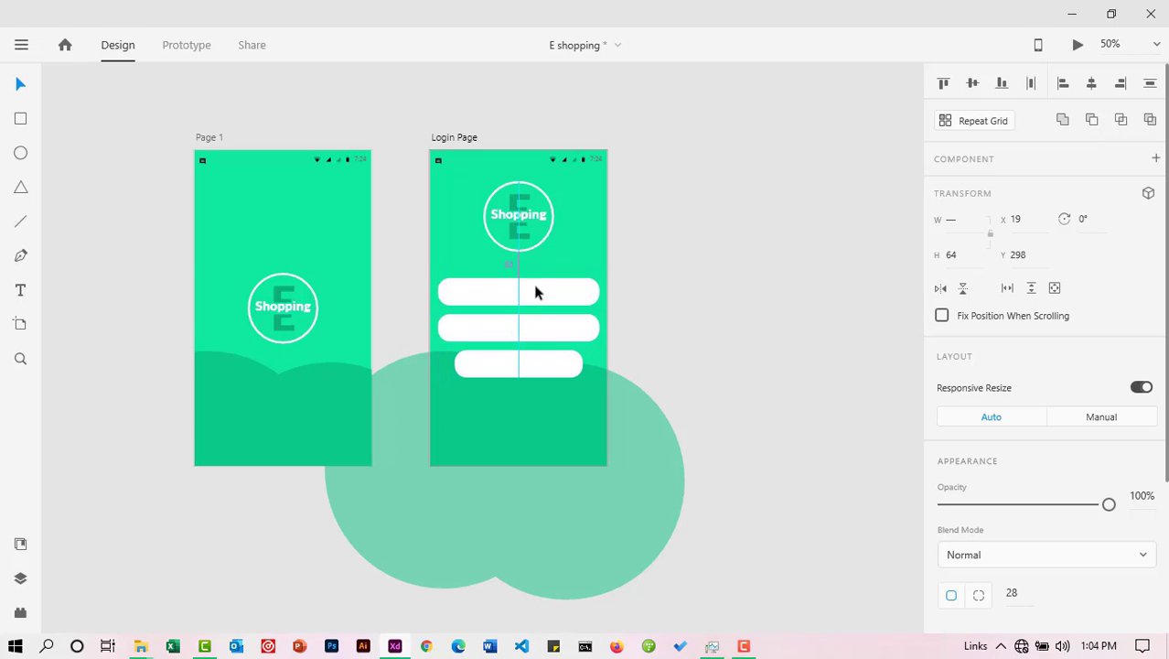
key(Down)
key(Down)
key(Down)
key(Down)
key(Down)
key(Down)
key(Down)
key(Down)
key(Down)
key(Down)
key(Down)
key(Down)
key(Down)
key(Down)
key(Down)
key(Down)
key(Down)
key(Down)
key(Down)
key(Down)
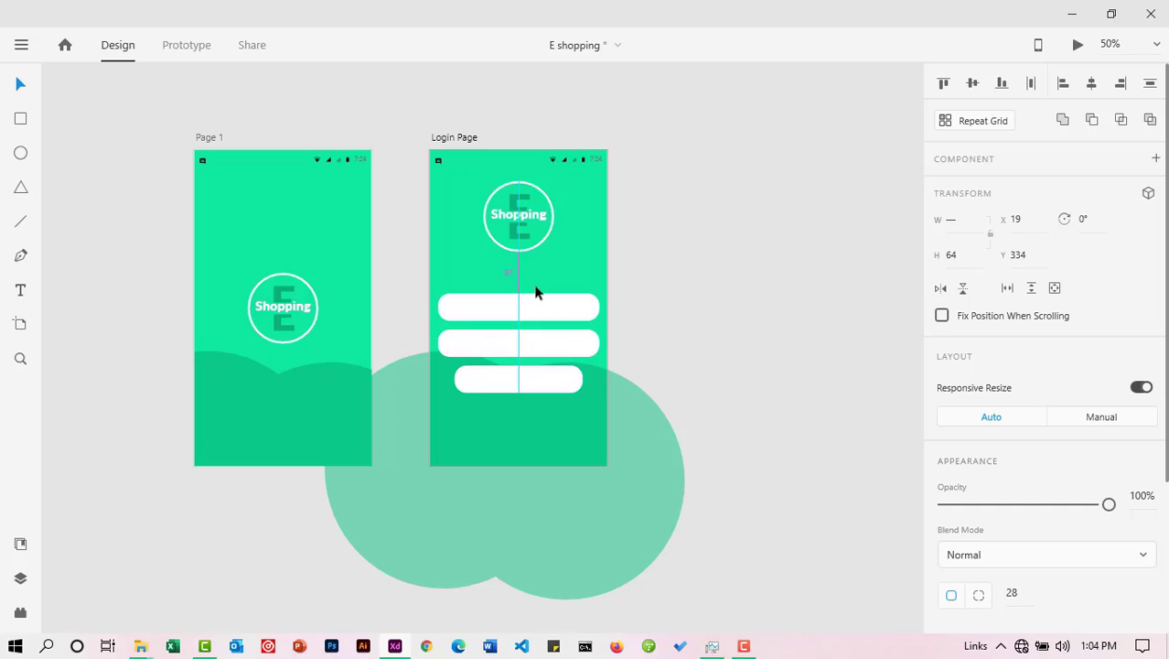
key(Down)
key(Down)
key(Down)
key(Down)
key(Down)
key(Down)
key(Down)
key(Down)
key(Down)
key(Down)
key(Down)
key(Down)
key(Down)
key(Down)
key(Down)
key(Down)
key(Down)
key(Down)
key(Down)
key(Down)
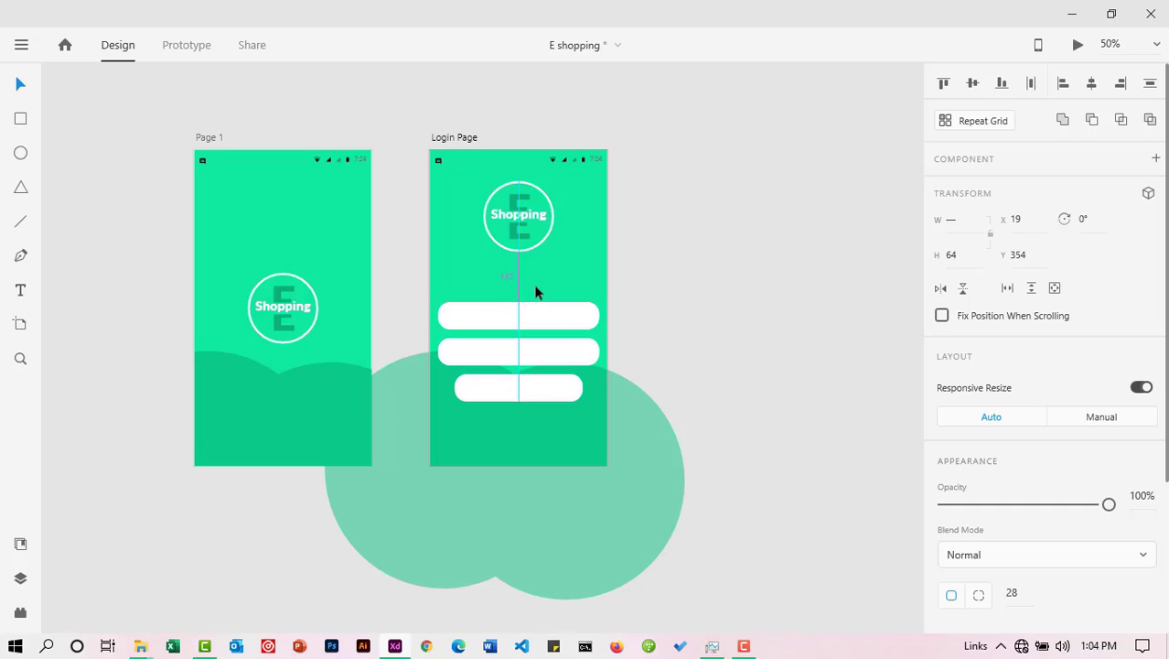
key(Down)
key(Down)
key(Down)
key(Down)
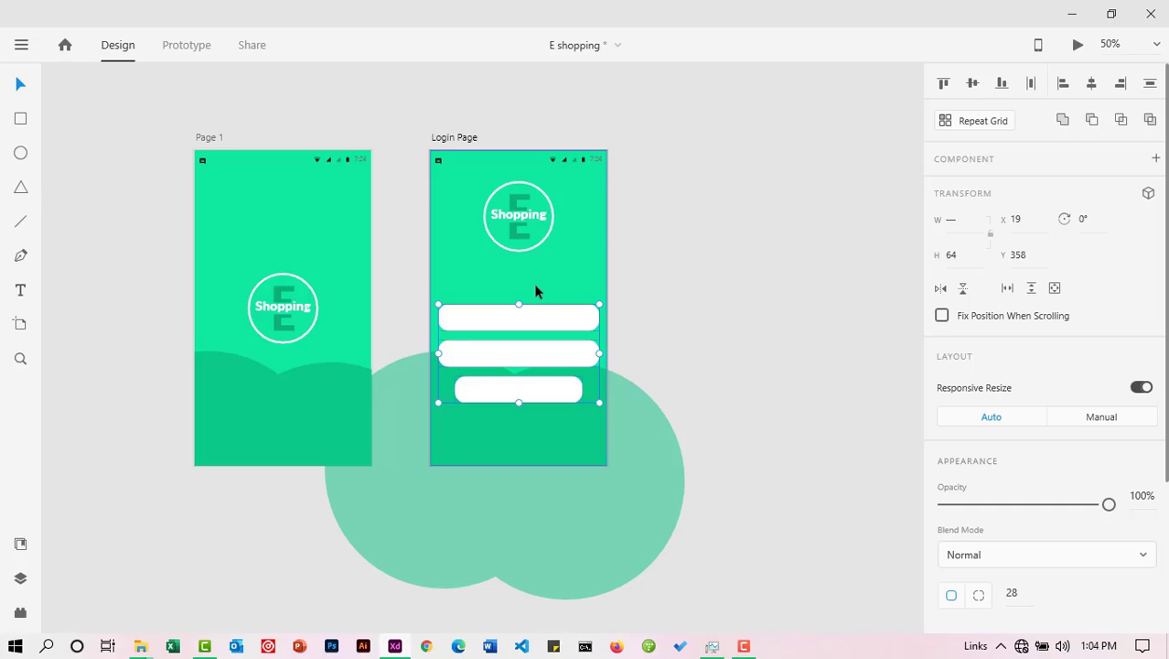
key(Up)
key(Up)
key(Up)
key(Up)
key(Up)
key(Up)
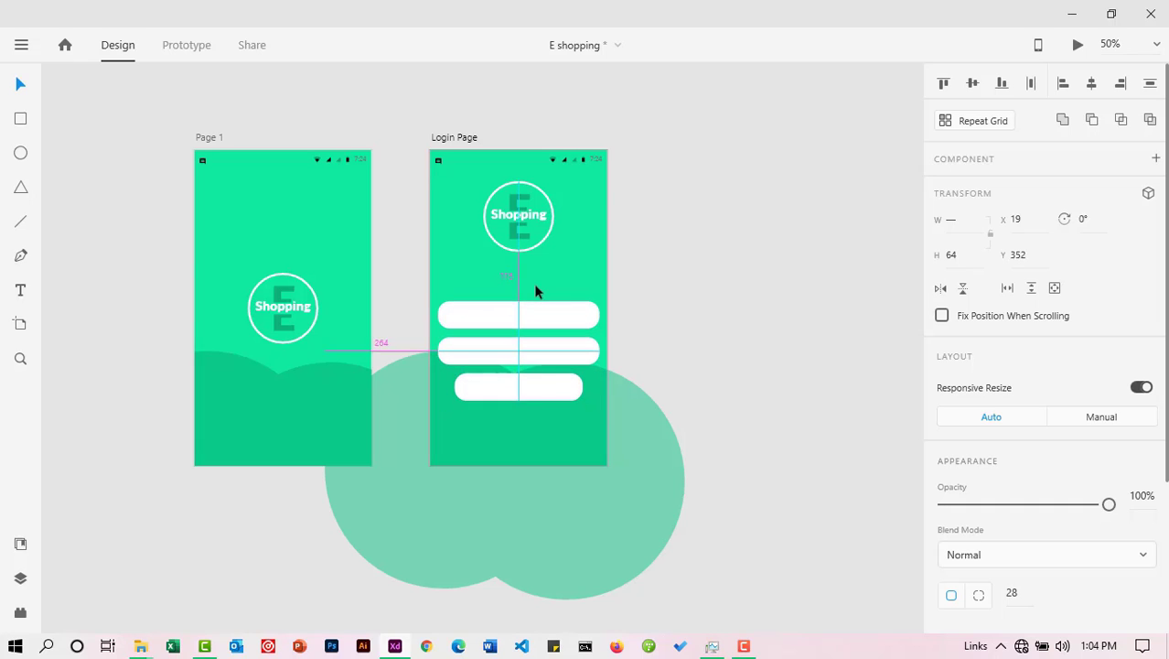
key(Up)
click(694, 291)
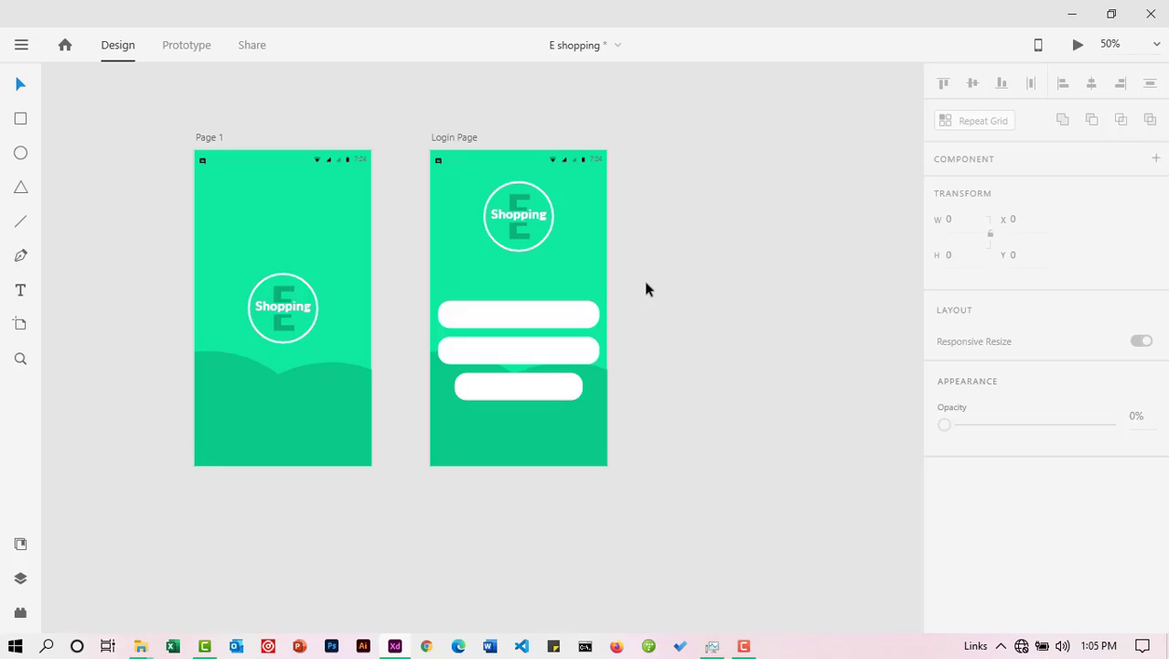
click(21, 291)
click(476, 274)
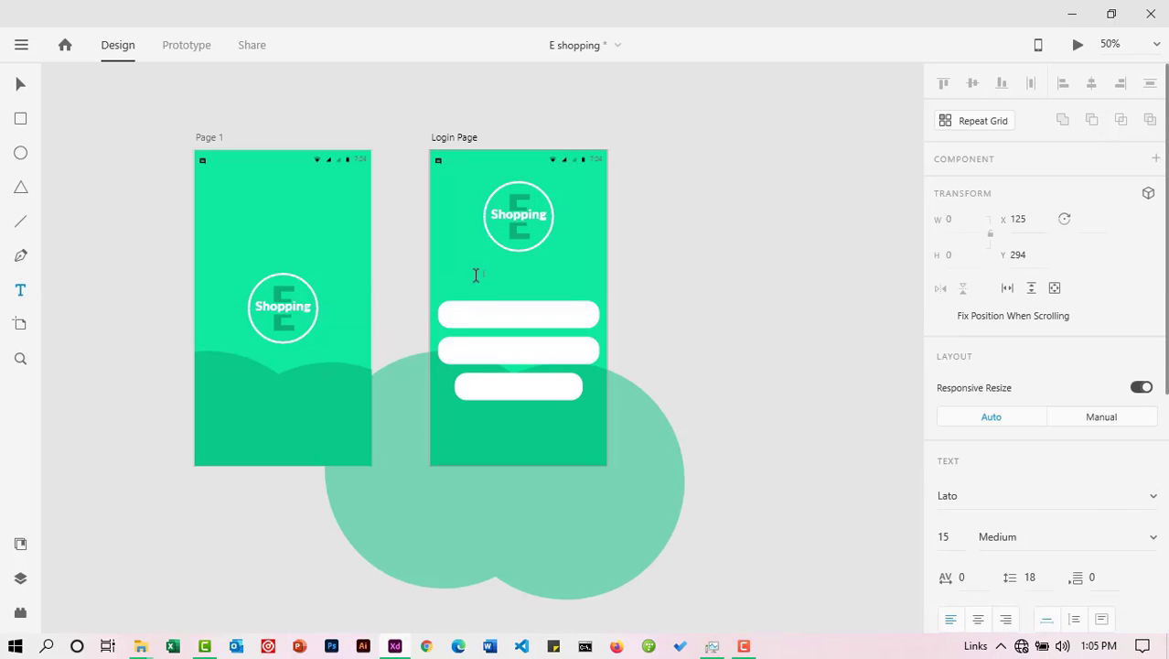
scroll(956, 348, down, 3)
scroll(963, 364, down, 2)
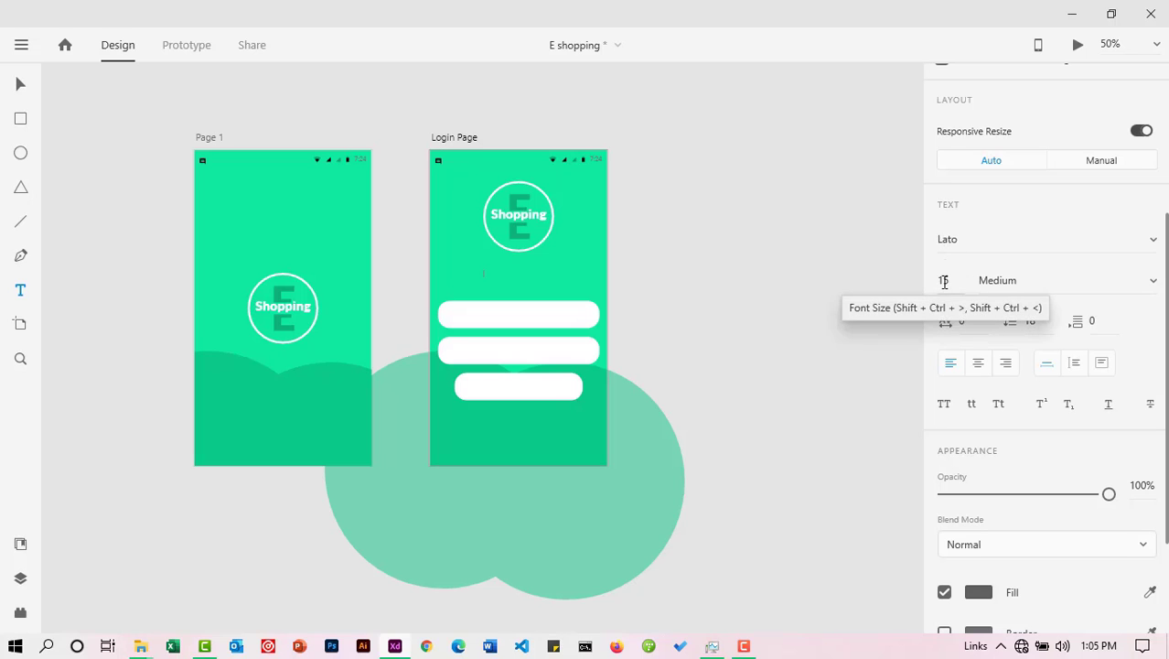
click(1150, 285)
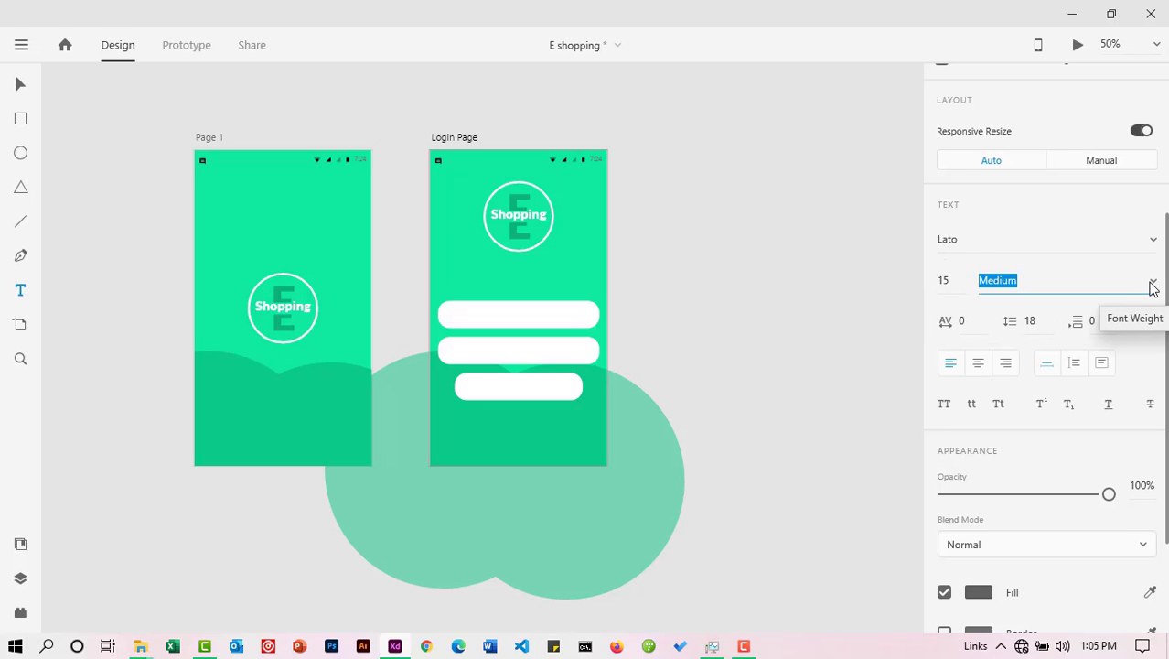
click(1026, 267)
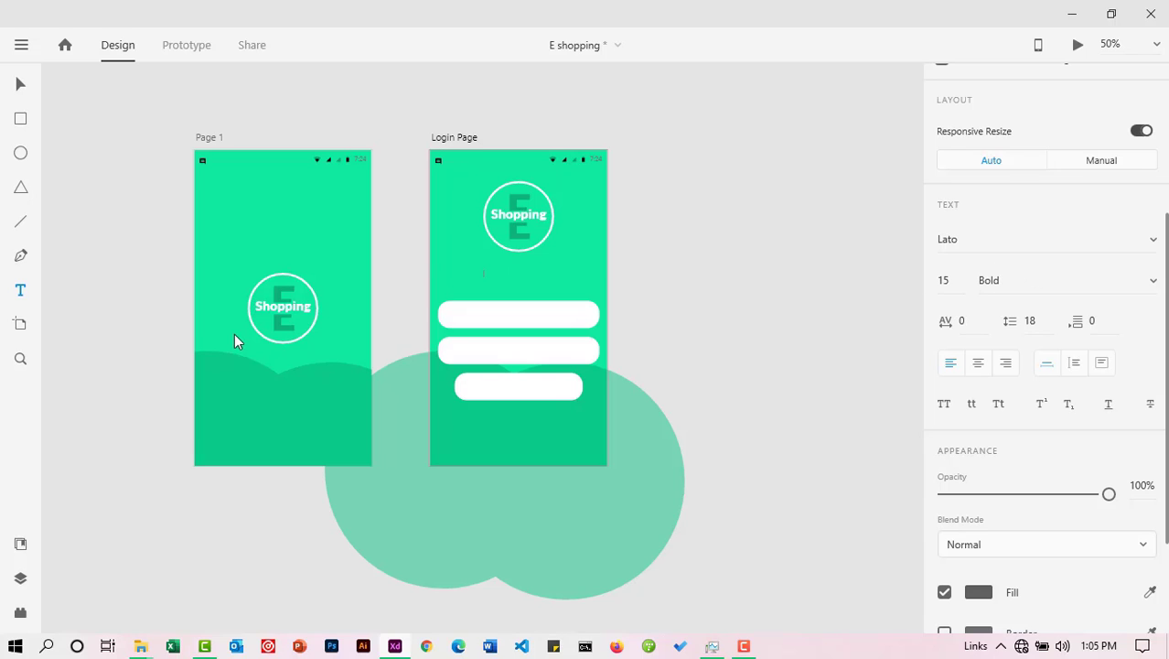
Step: Add the text "Please Login" on the Login Page and place it just above the first bar at about X 32, Y 306
click(22, 361)
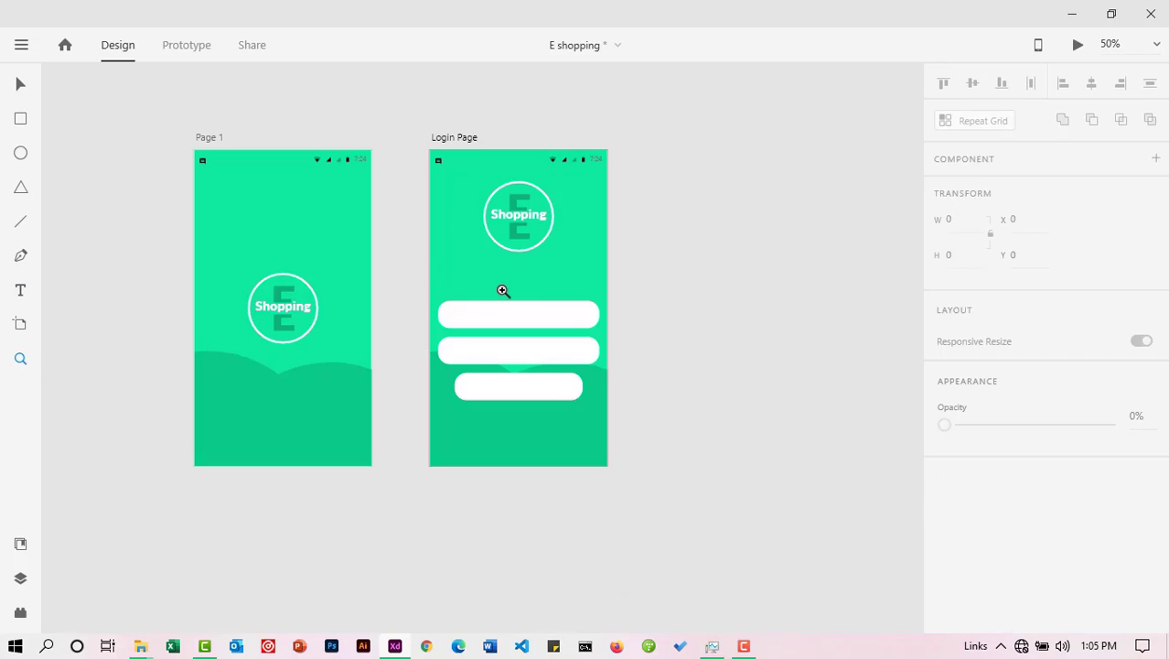
click(502, 293)
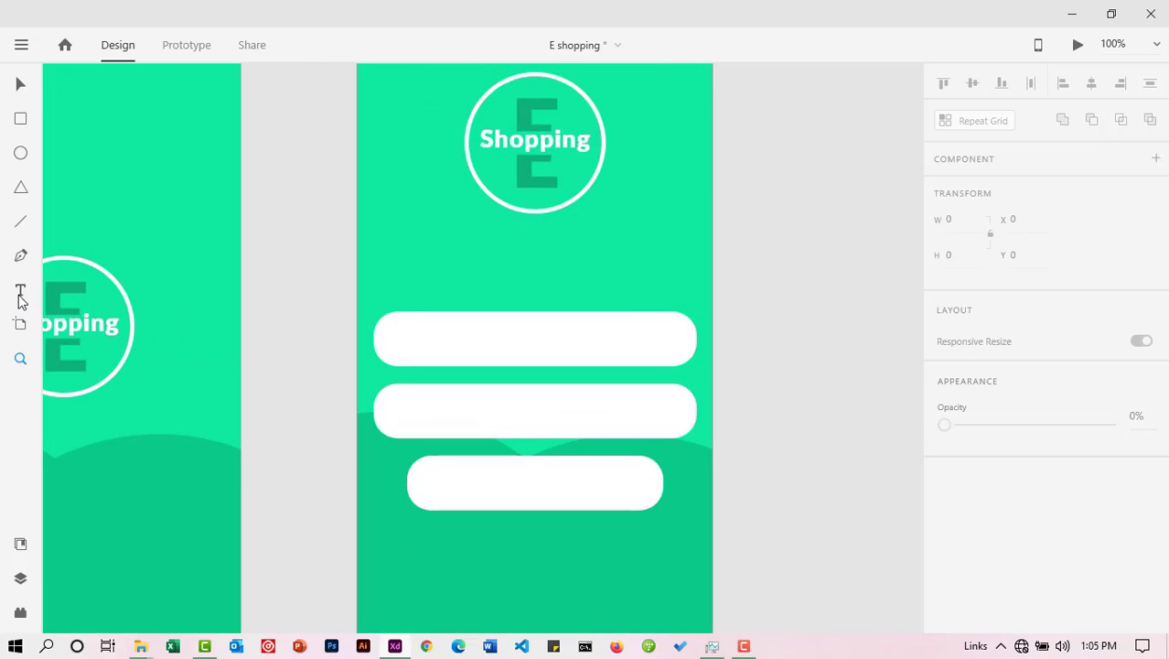
click(20, 290)
click(447, 264)
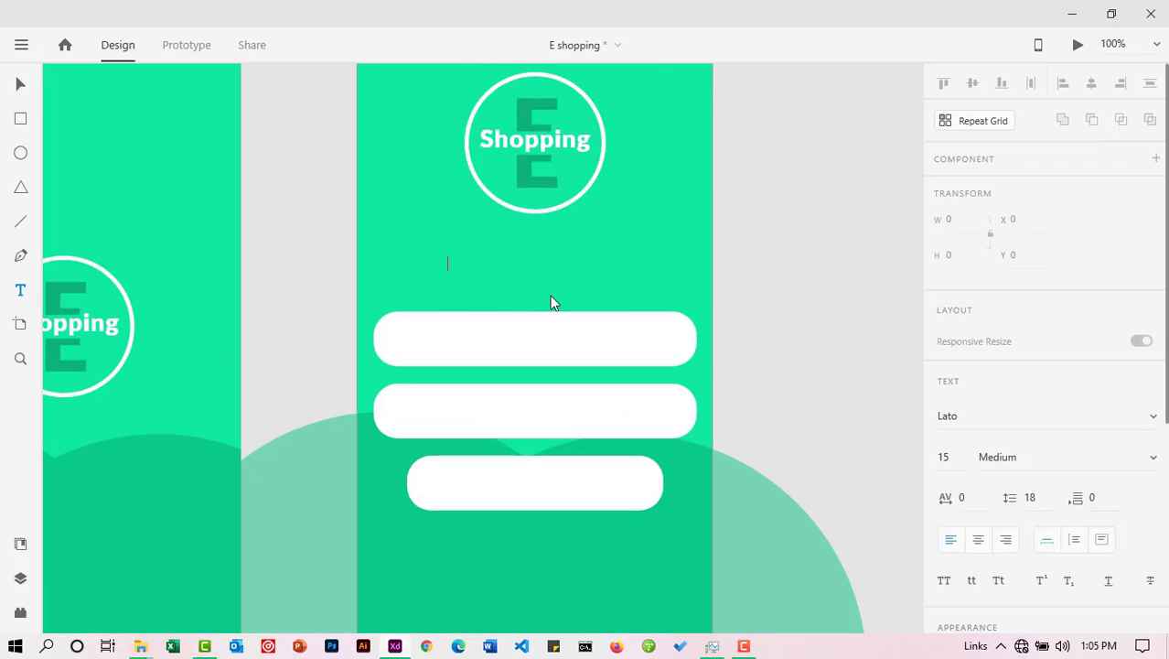
text(P)
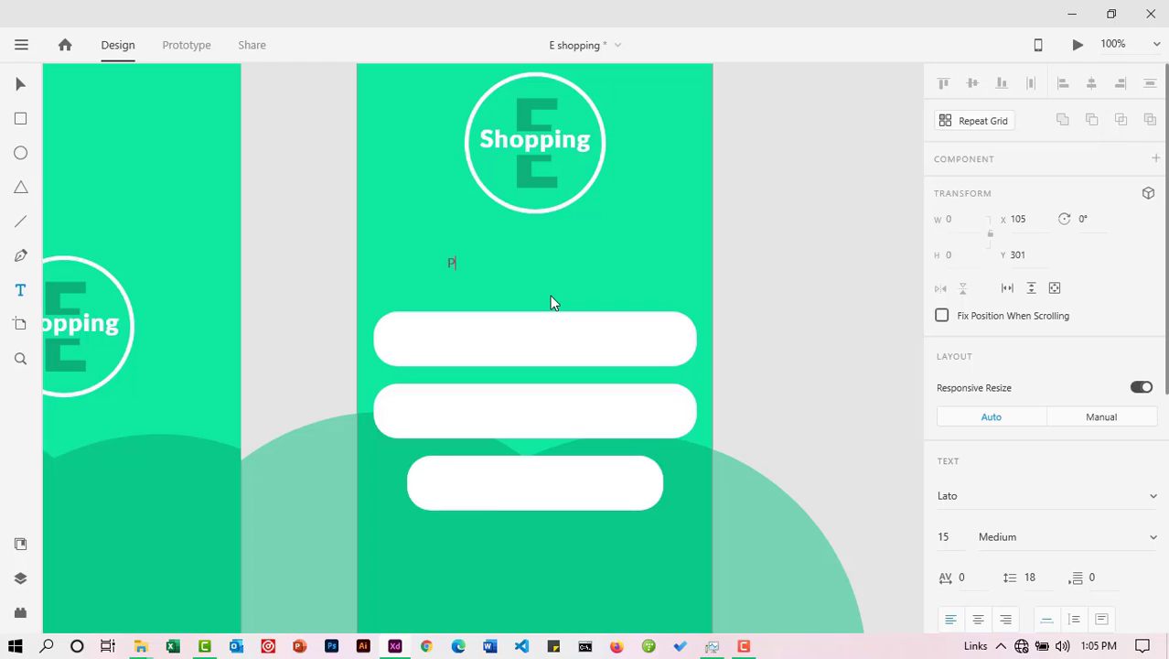
text(lease Login)
click(23, 88)
drag(460, 265, 395, 286)
click(759, 286)
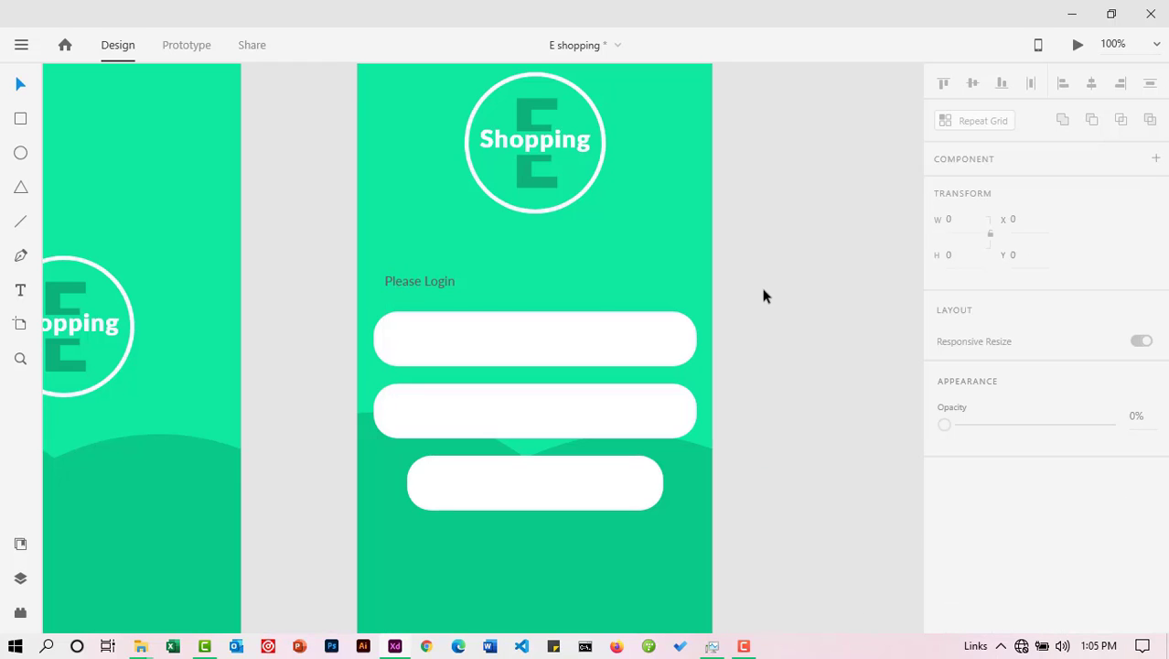
Step: Change the fill color of the "Please Login" text to the gray #747474
click(451, 290)
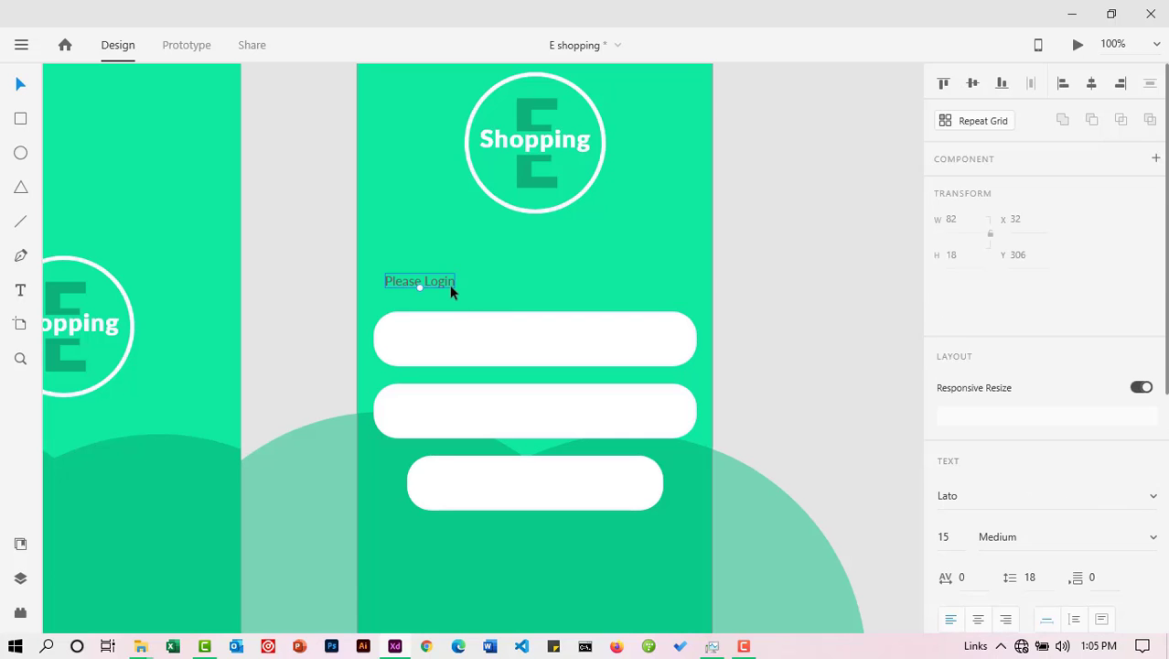
scroll(1039, 404, down, 6)
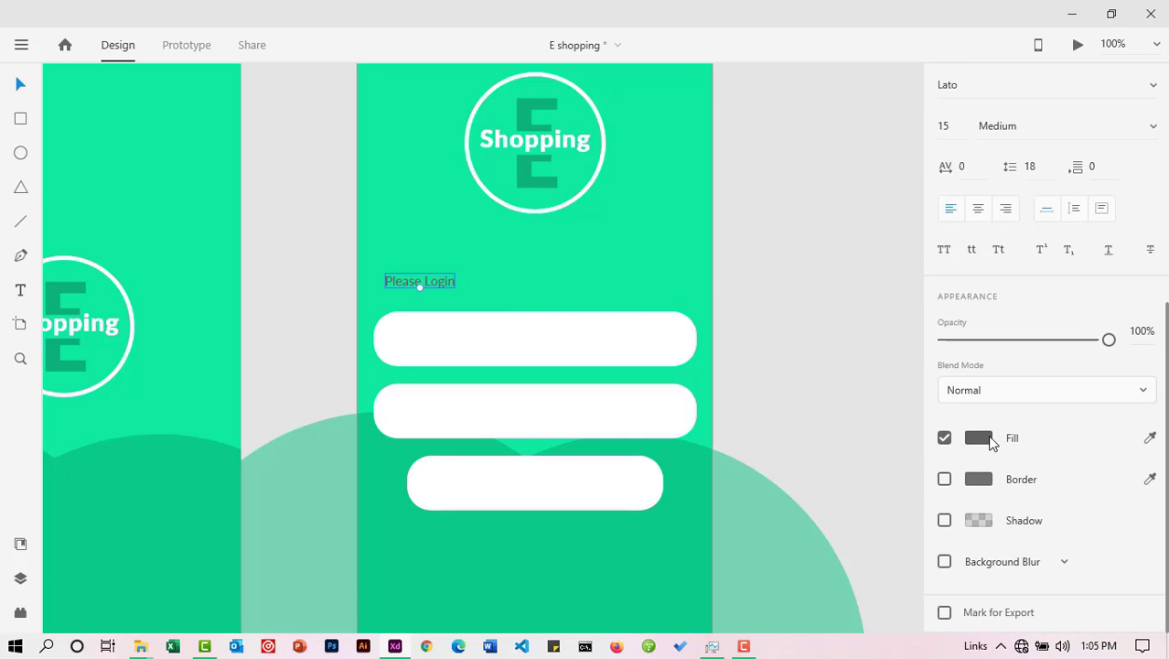
click(989, 441)
click(987, 442)
click(986, 444)
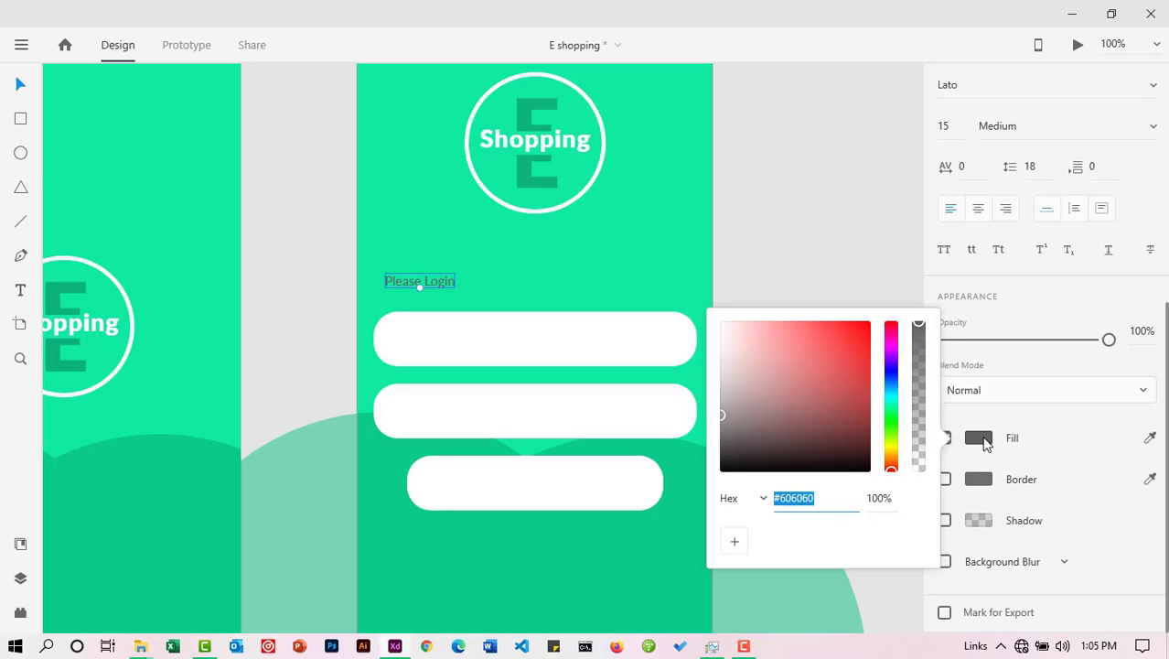
drag(722, 414, 719, 402)
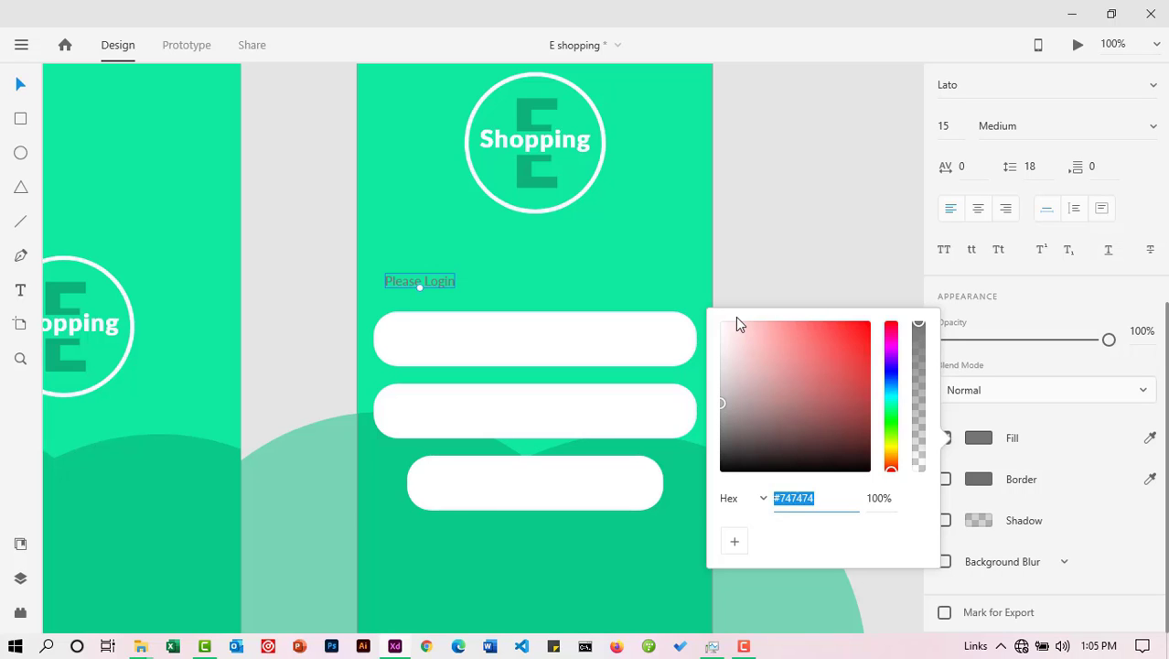
click(535, 291)
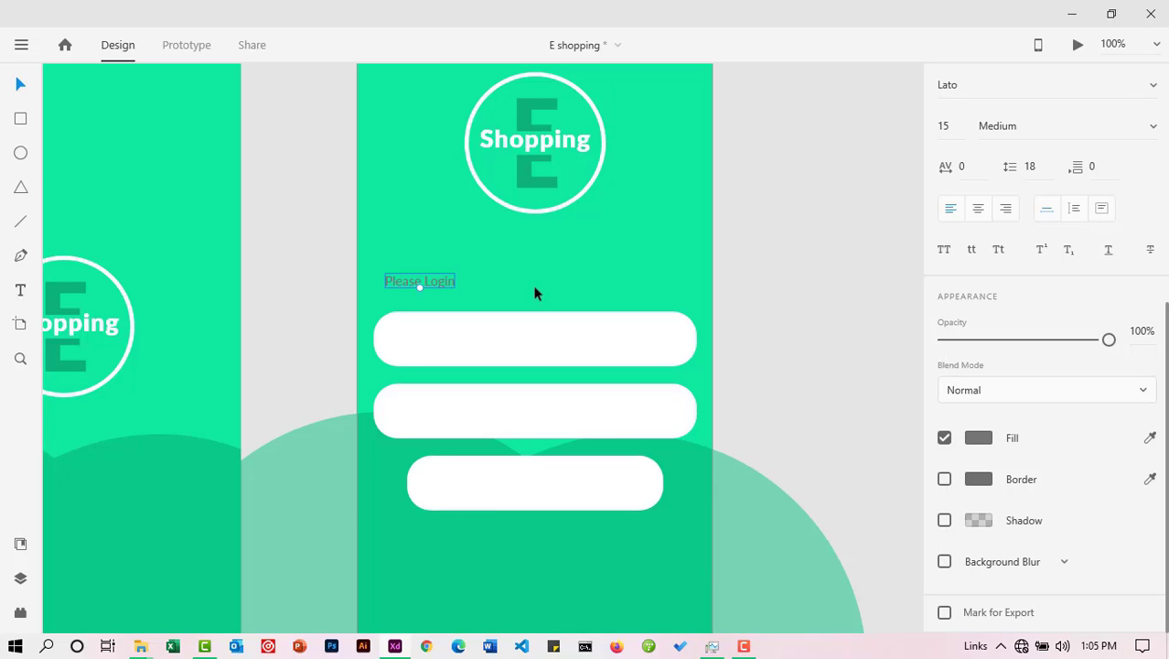
Step: Set the "Please Login" text's font weight to Bold and deselect it
click(442, 282)
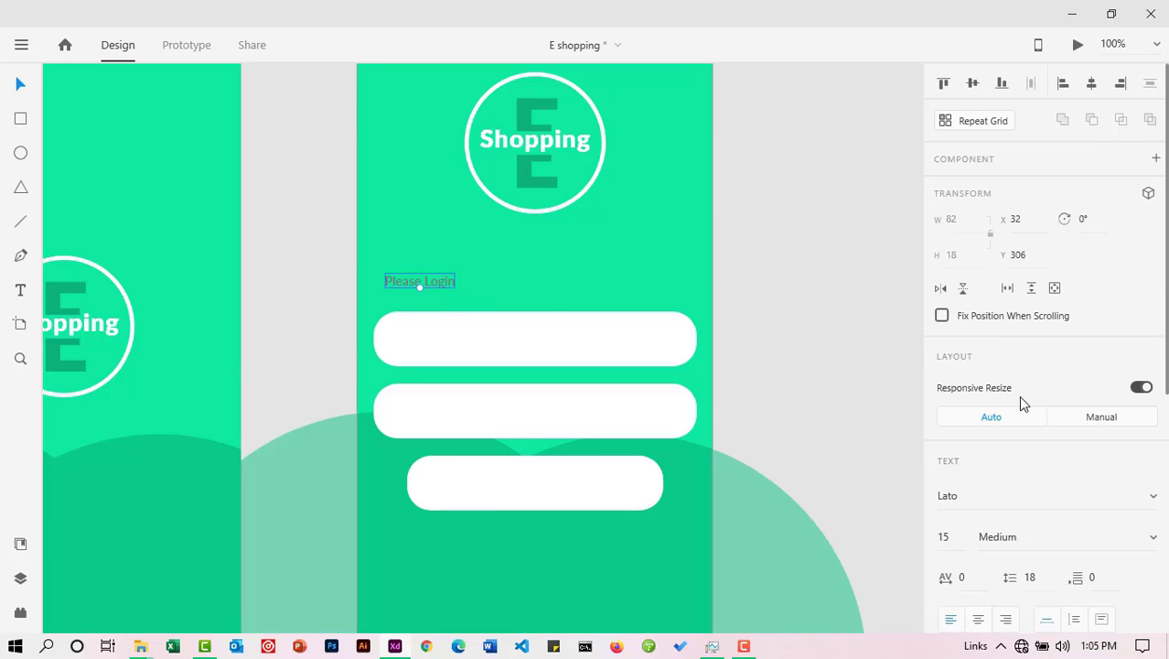
scroll(1020, 402, down, 3)
click(1152, 366)
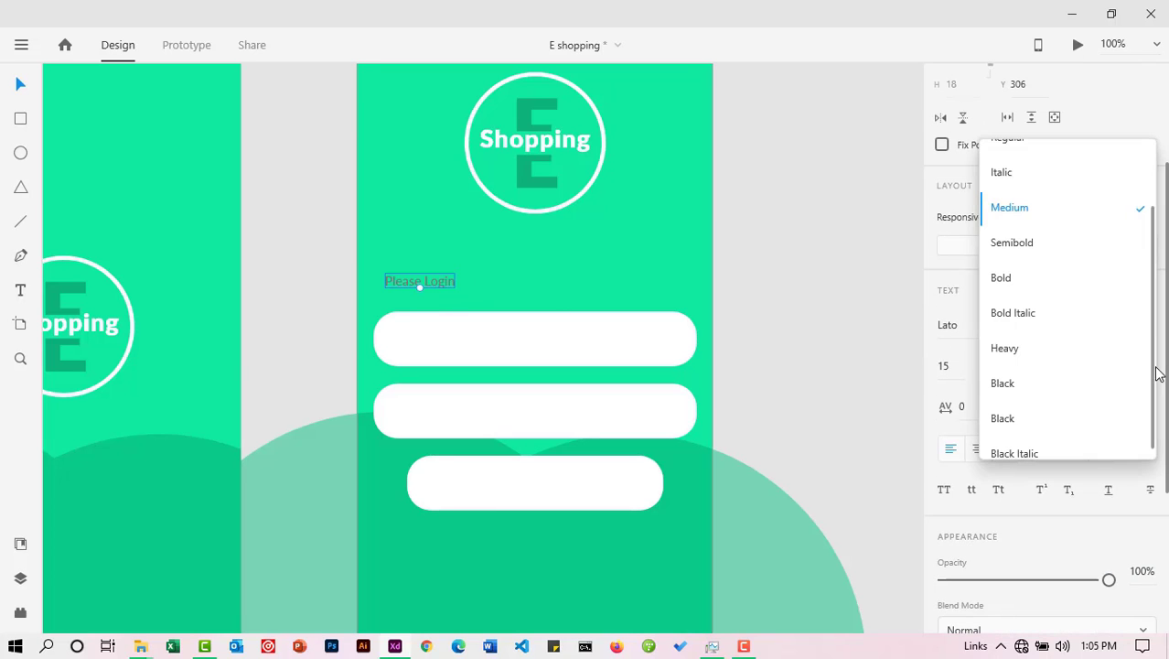
click(1007, 285)
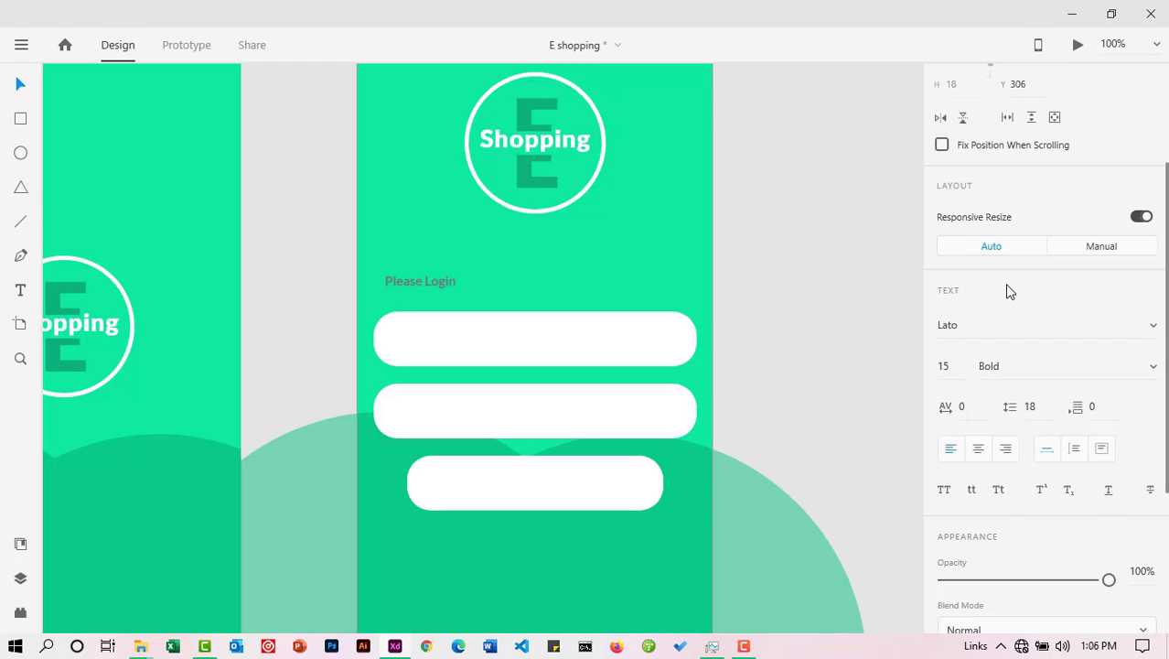
click(812, 299)
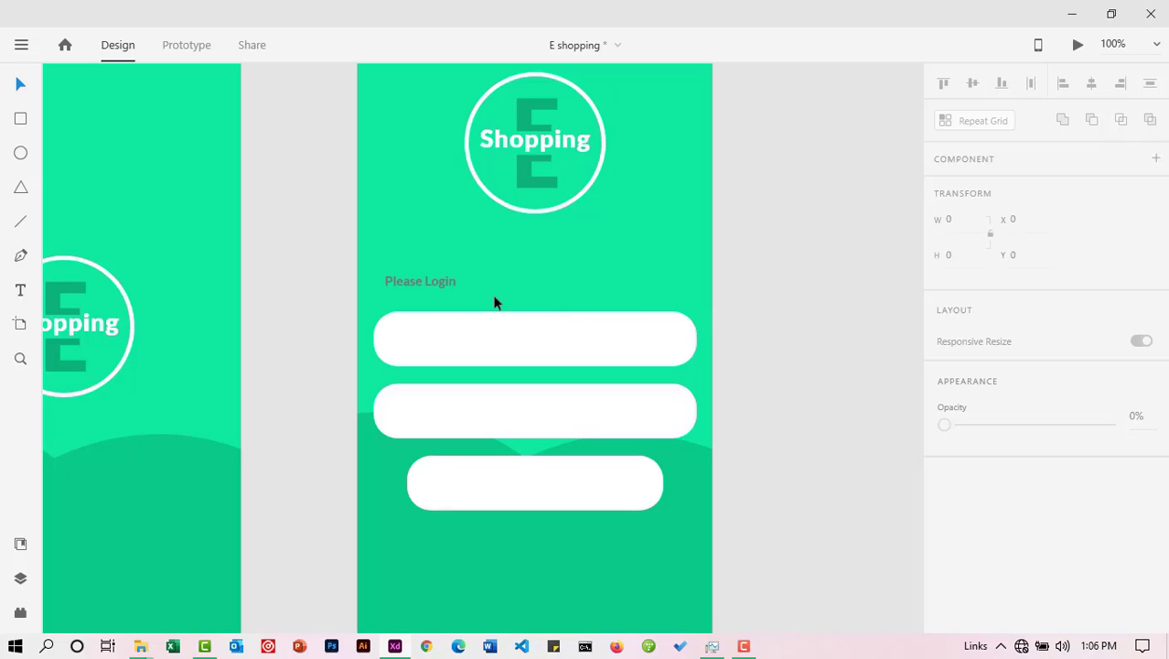
Step: Enlarge the "Please Login" text to size 18 and nudge it slightly right over the first bar's left end
click(443, 282)
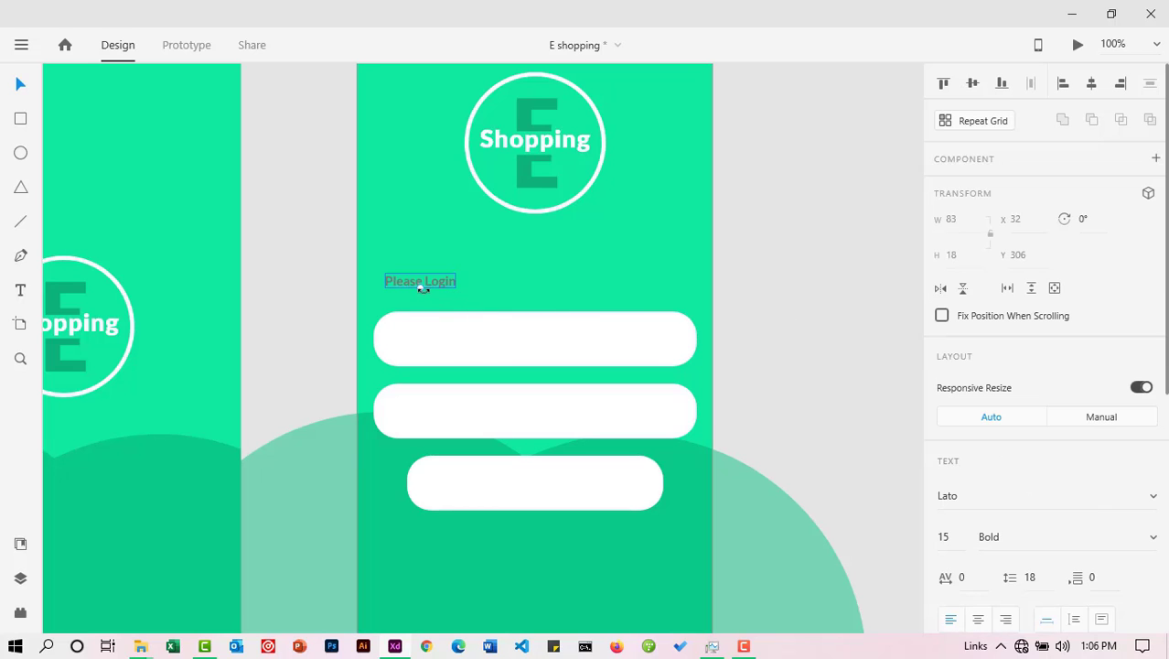
drag(423, 290, 423, 293)
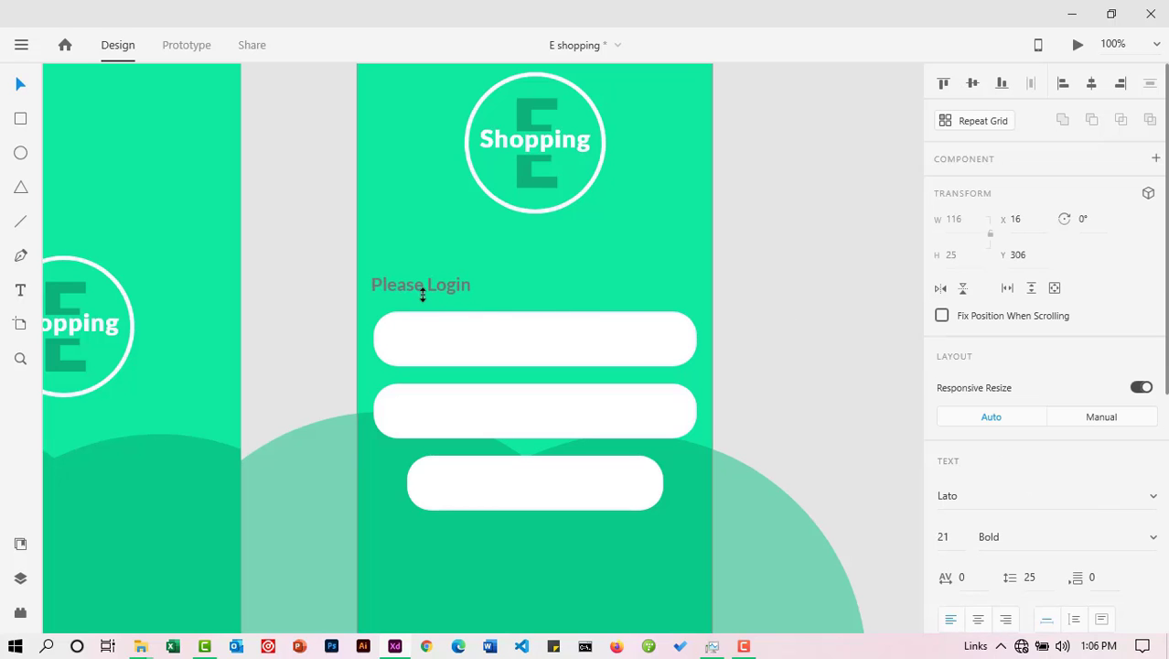
click(793, 312)
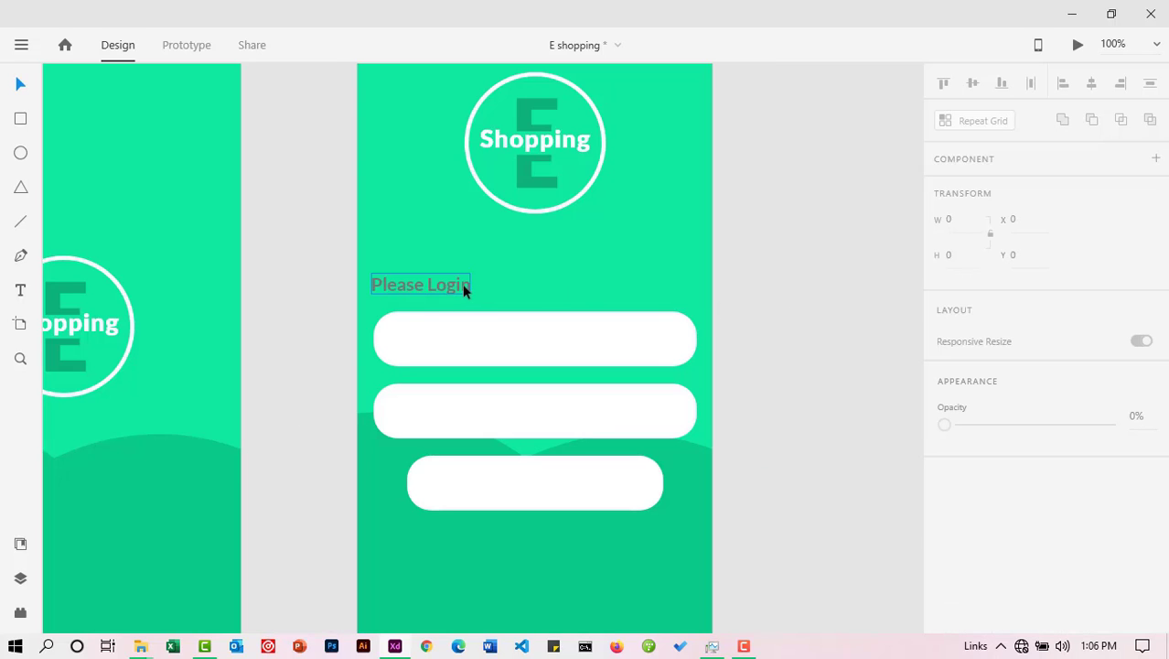
click(427, 289)
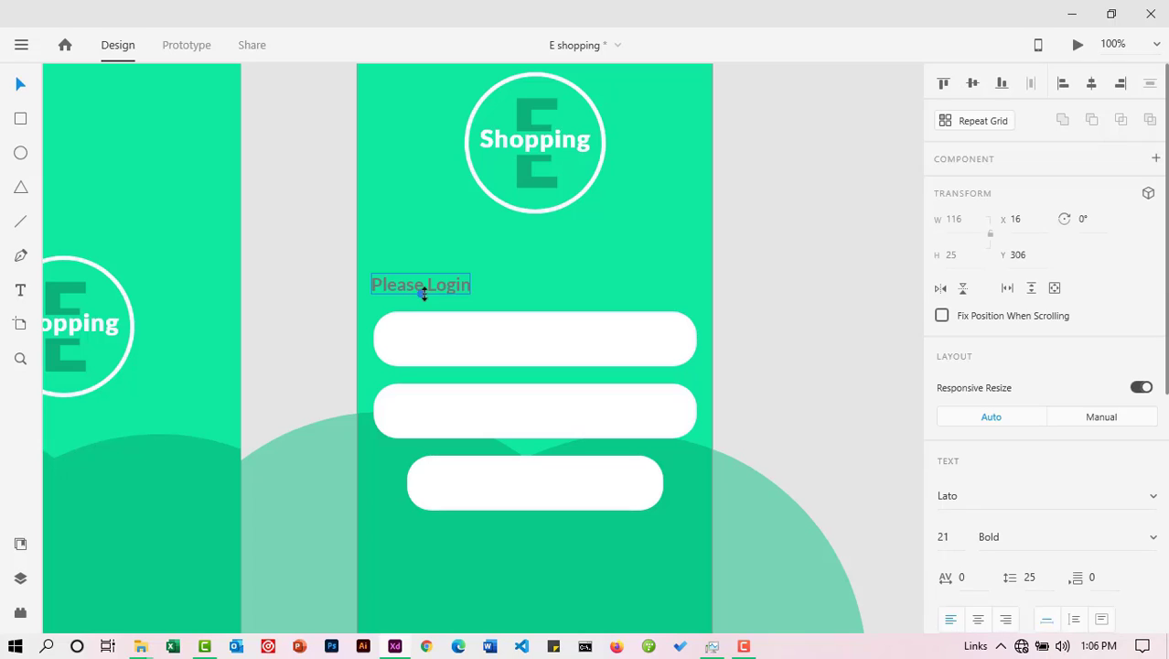
drag(422, 293, 423, 289)
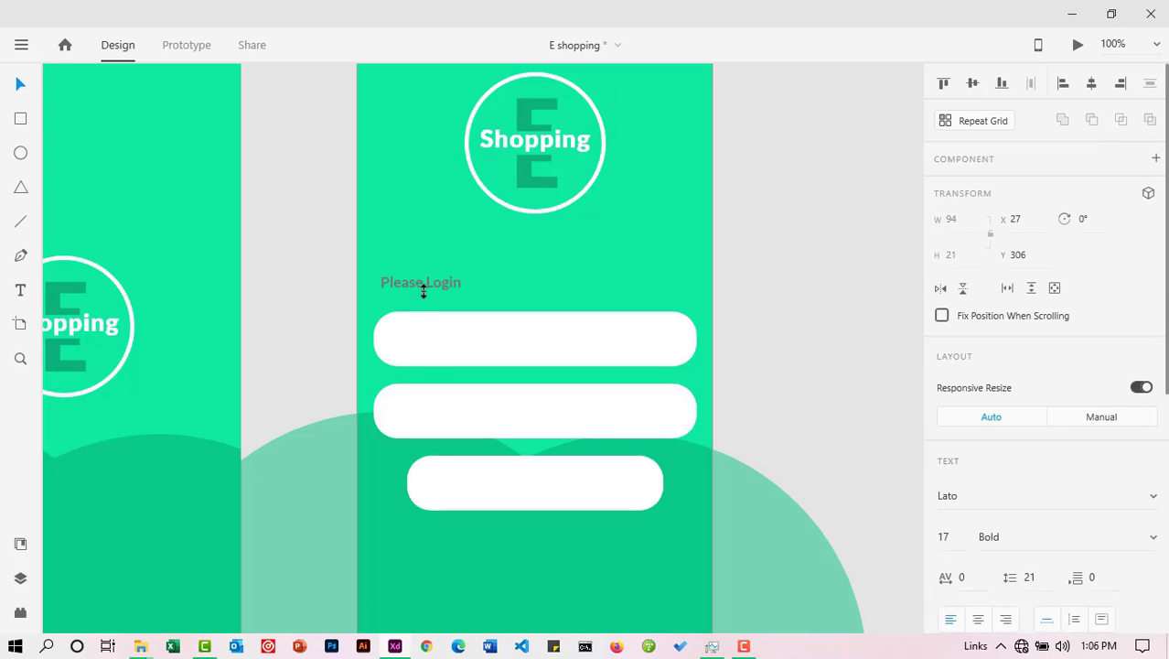
drag(422, 291, 422, 291)
key(Right)
key(Right)
key(Right)
key(Right)
click(755, 295)
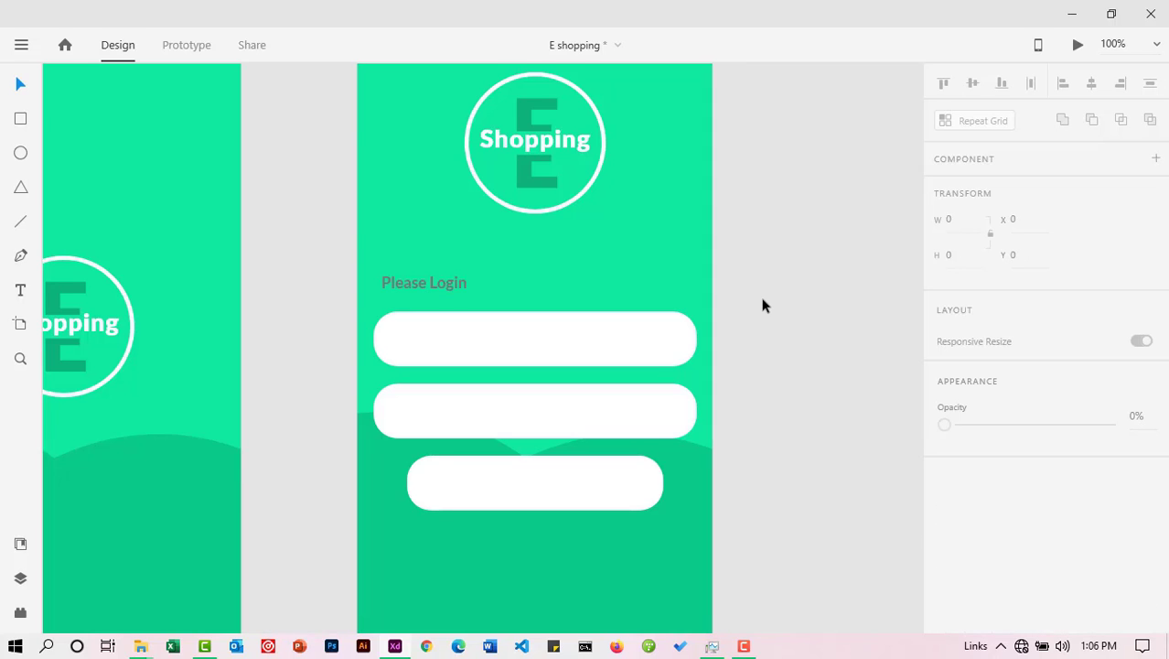
Step: Duplicate the "Please Login" text into the first bar at about X 93, Y 372 and change the copy to "Username"
scroll(764, 305, down, 1)
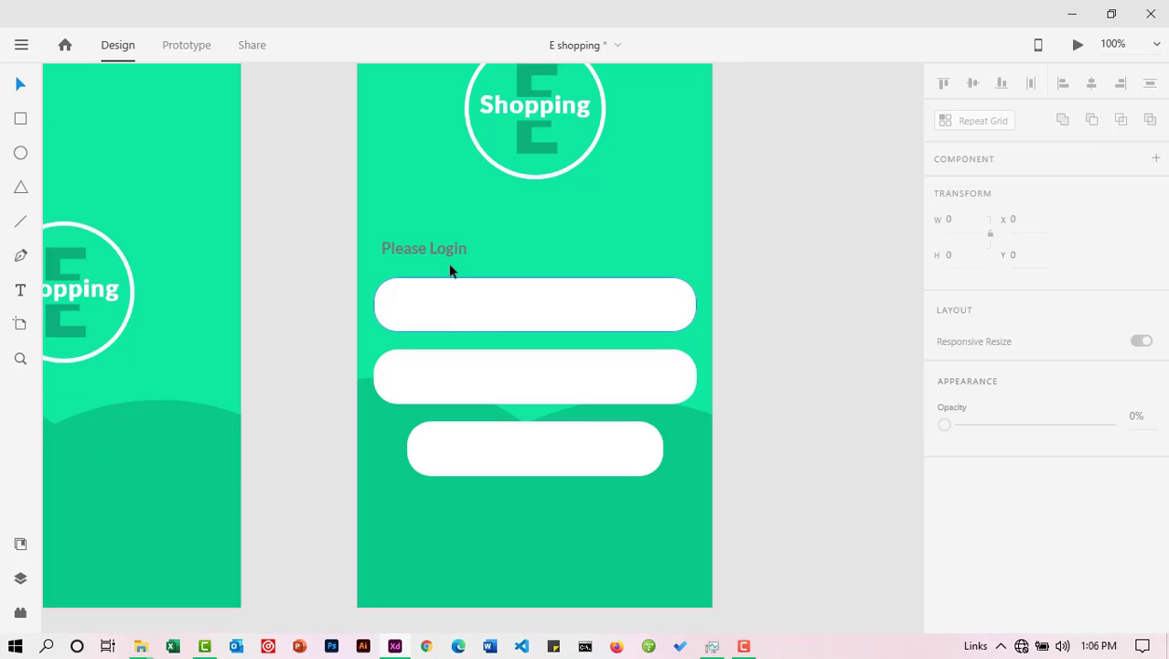
drag(449, 251, 508, 316)
double_click(506, 309)
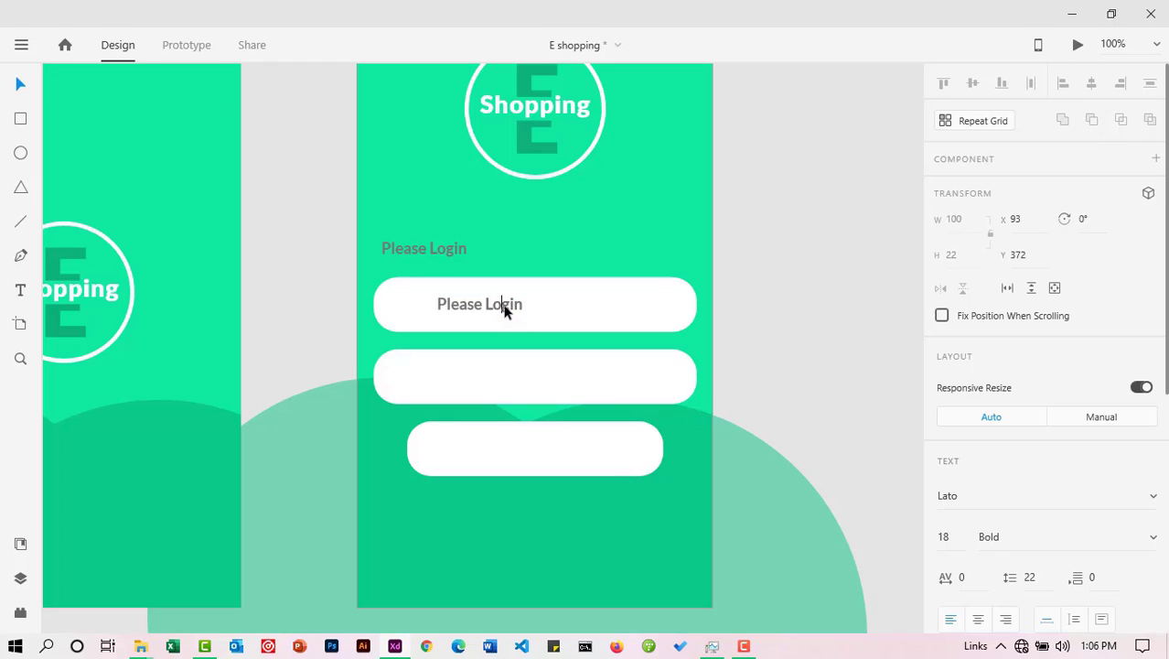
triple_click(506, 306)
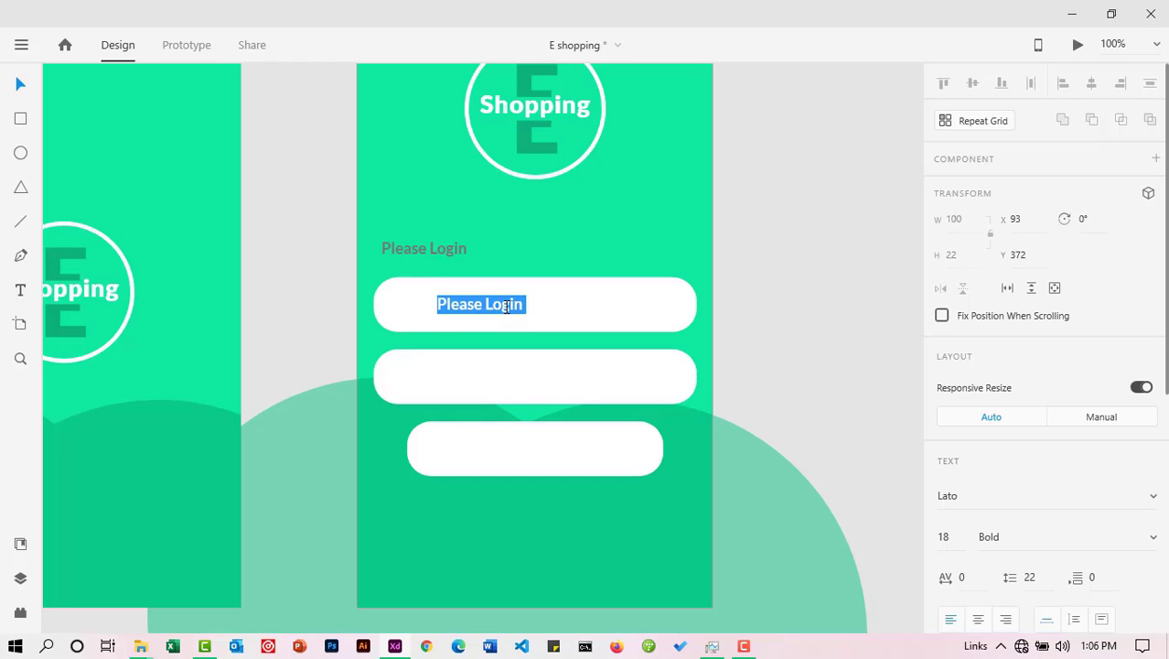
text(Username)
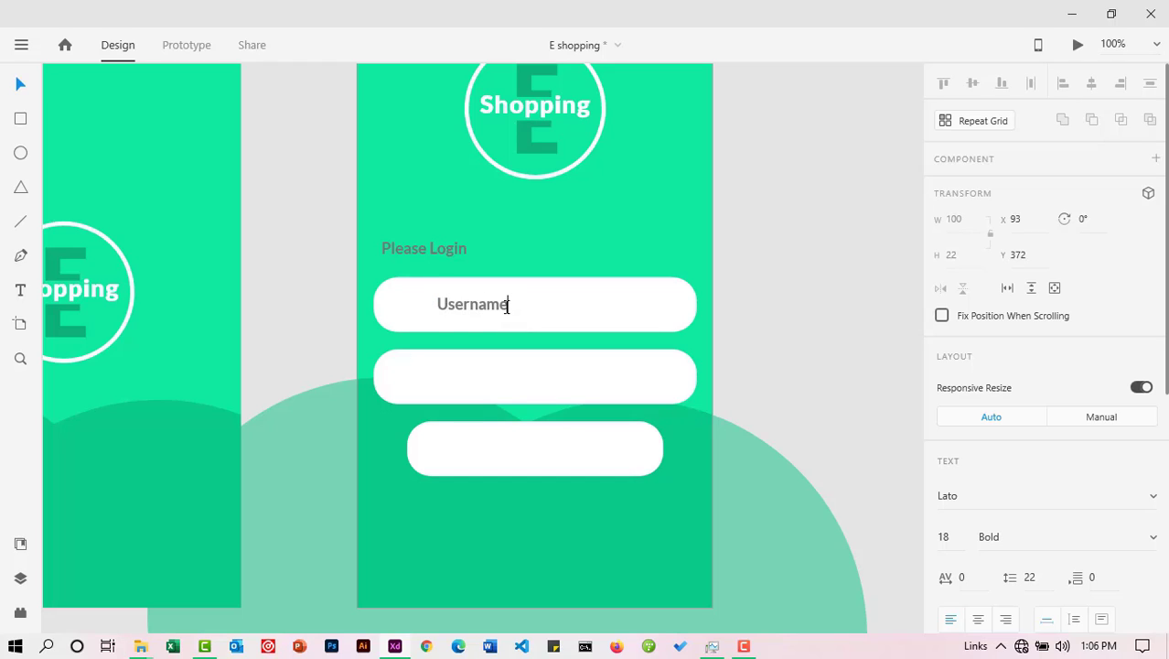
click(20, 88)
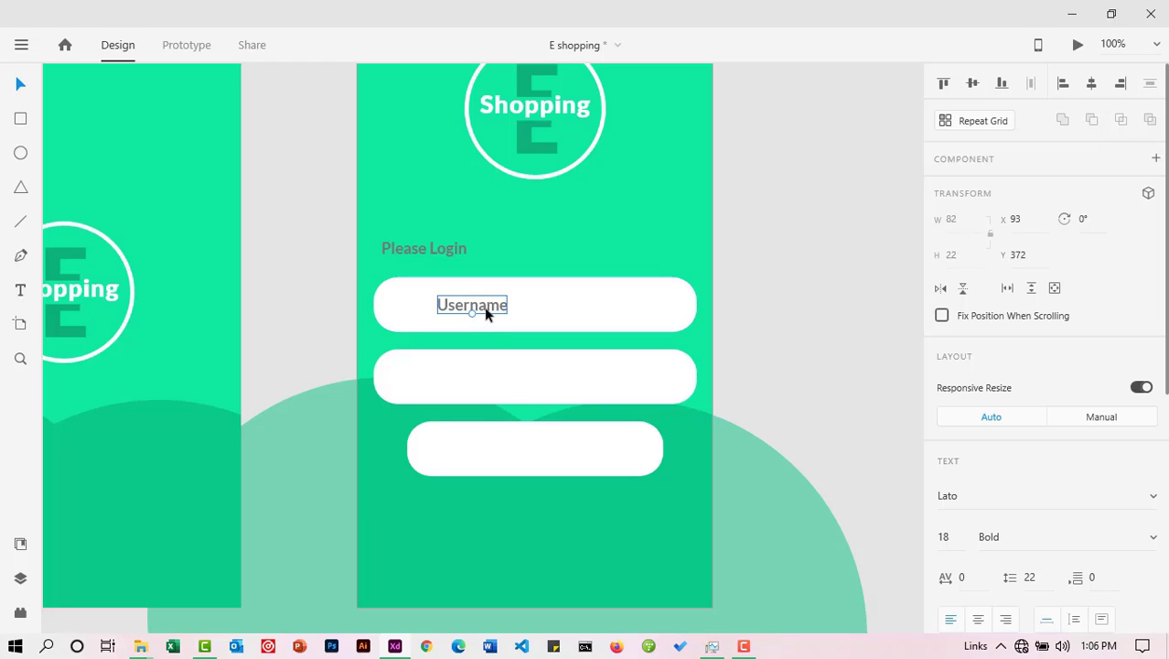
click(747, 302)
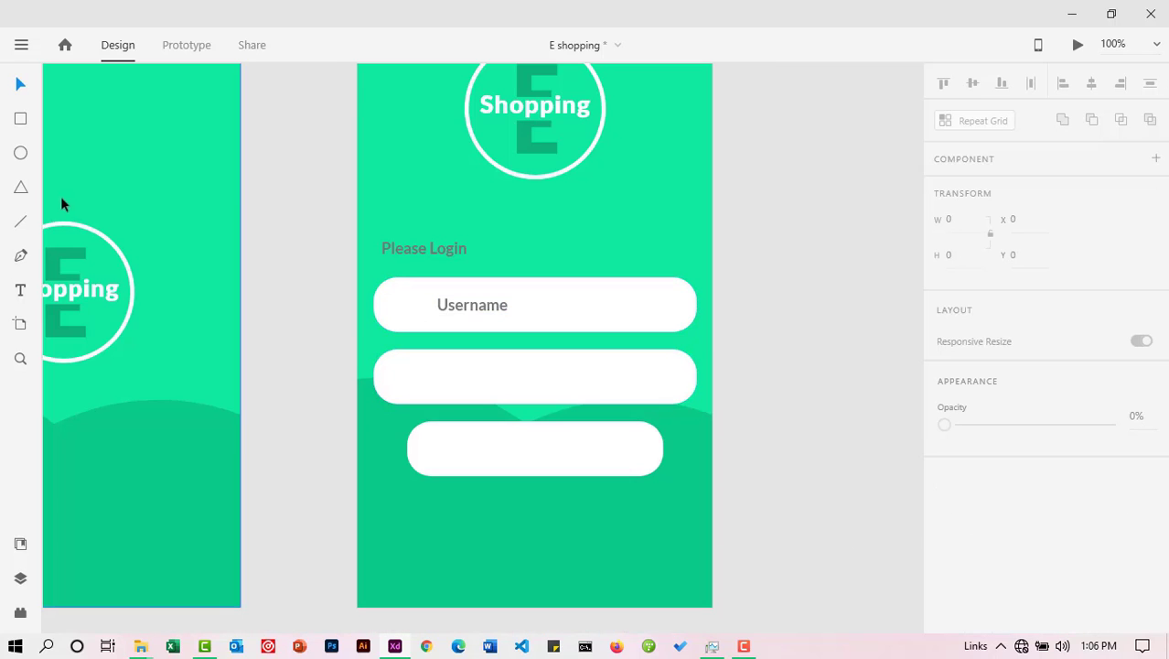
Step: Create a 10 by 10 circle beside the Login Page, without a border and filled with gray #9A9898
click(20, 156)
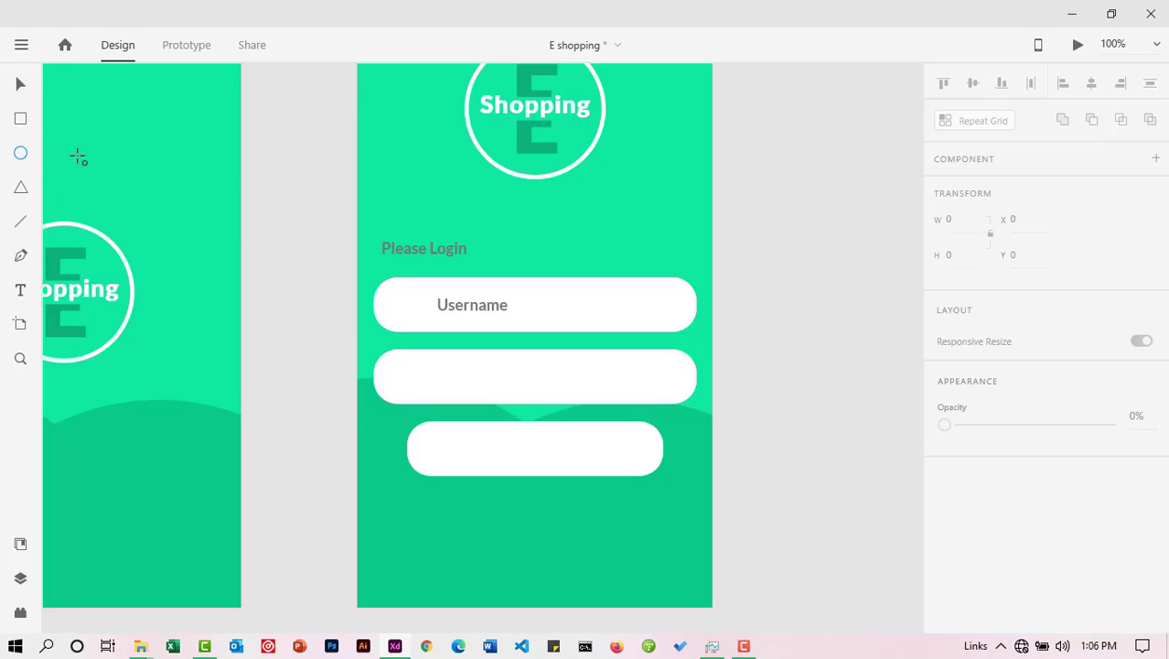
click(745, 233)
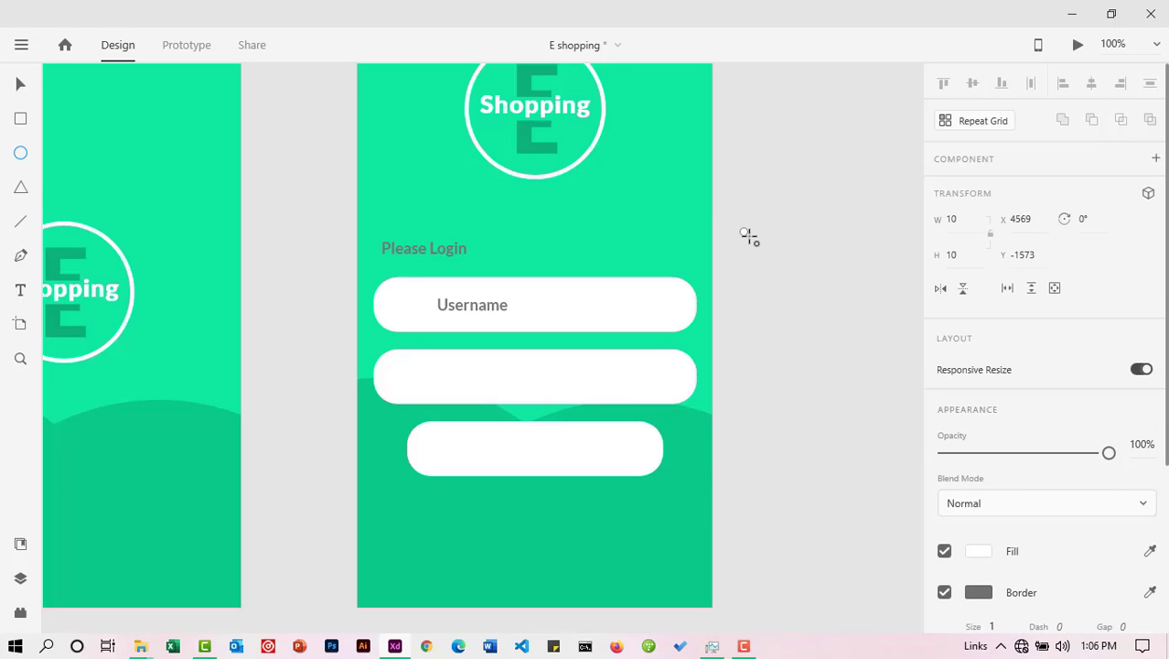
scroll(1022, 372, down, 5)
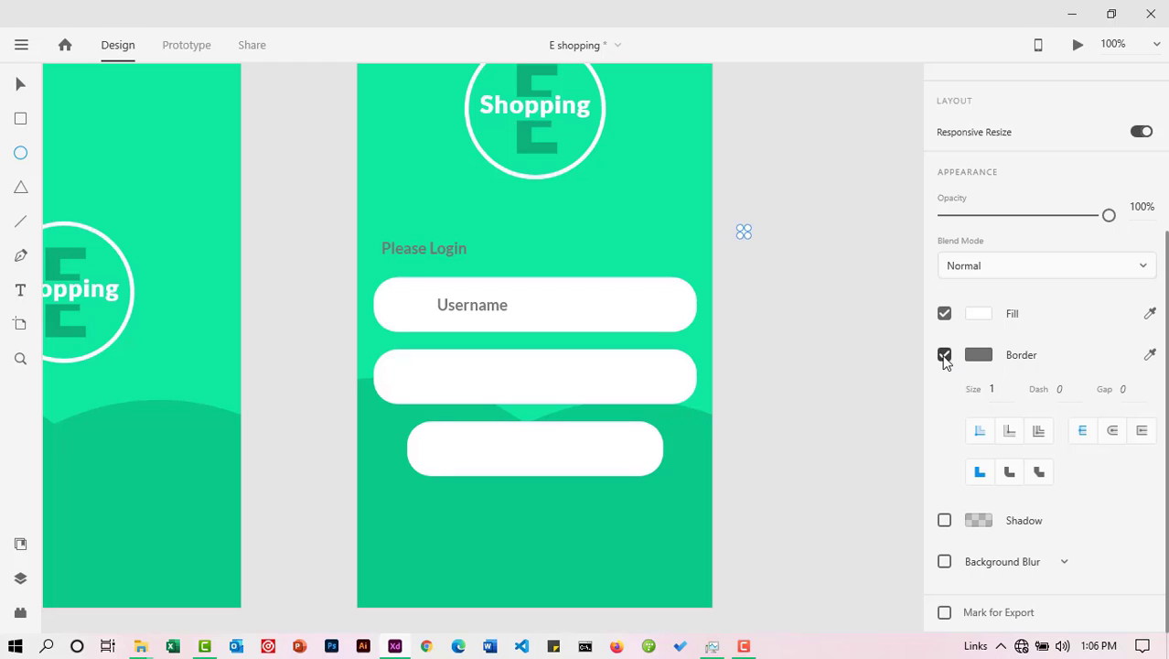
click(944, 355)
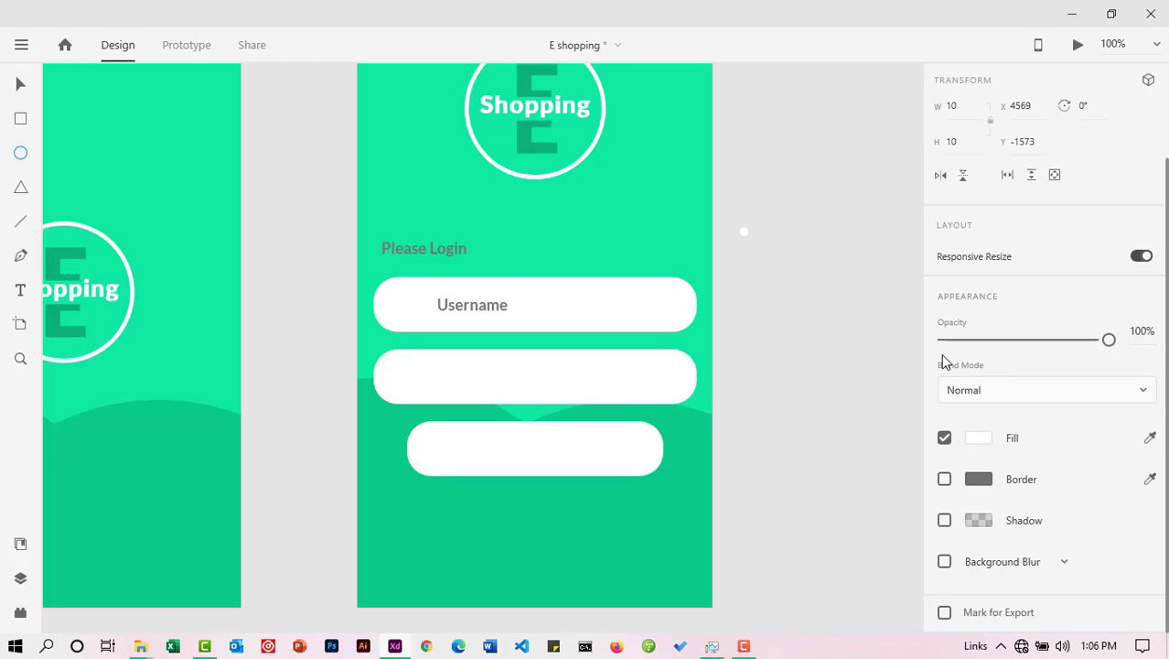
click(976, 439)
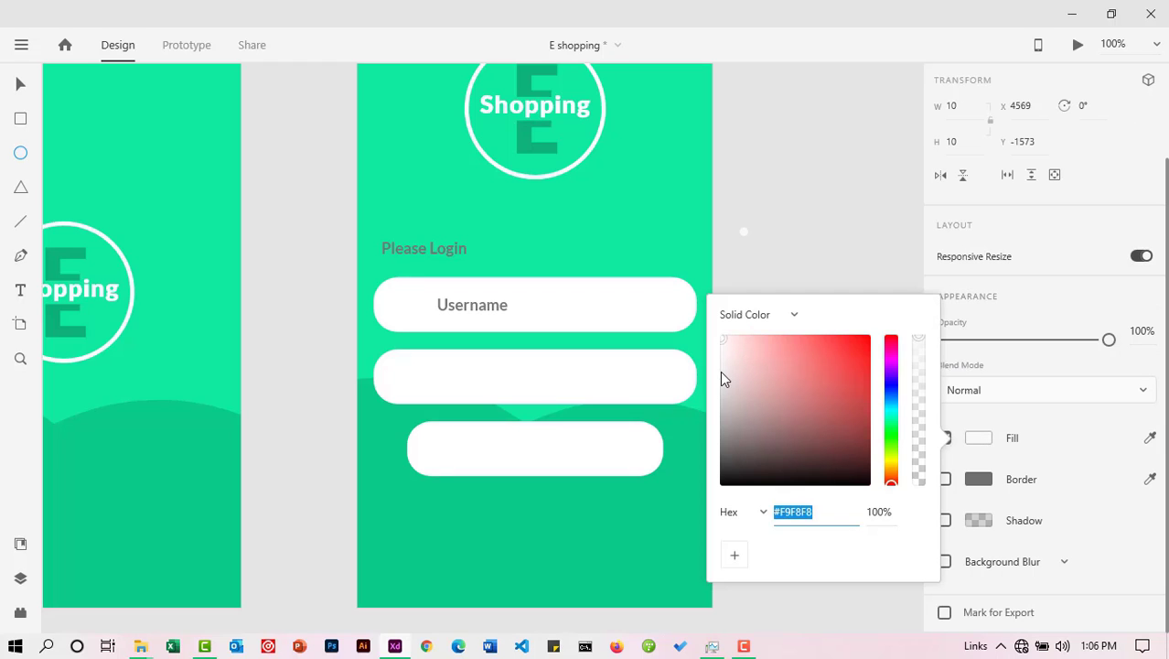
drag(722, 373, 723, 396)
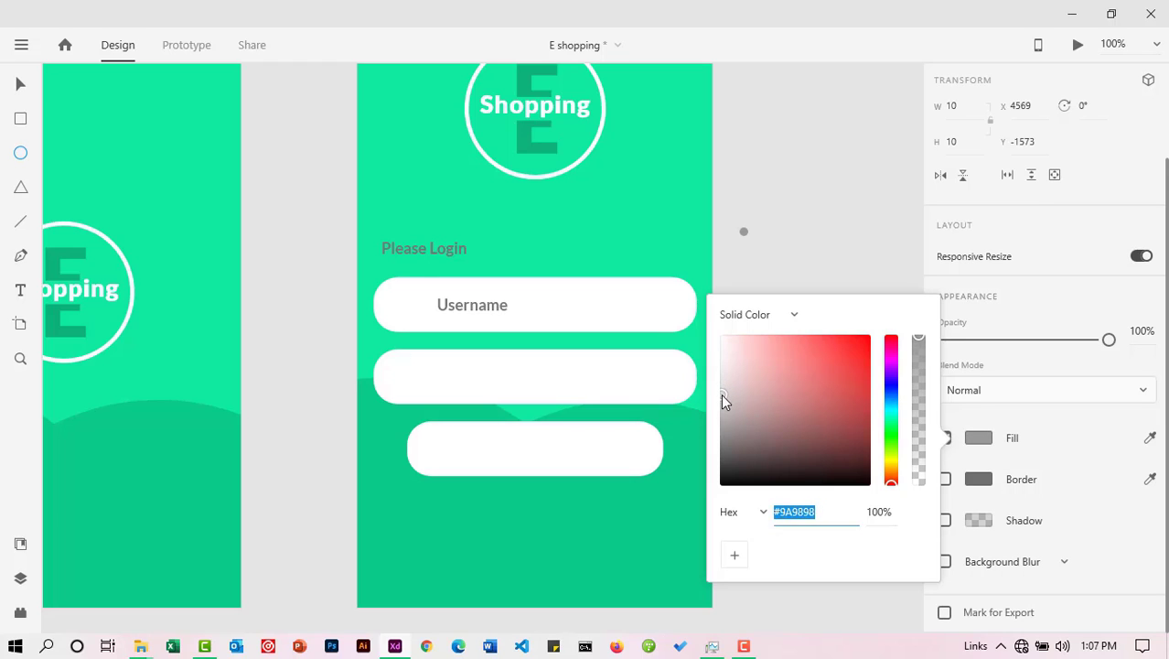
Step: Move the gray dot into the second bar at about X 85, Y 464 and repeat it horizontally with Repeat Grid to about 148 wide
click(20, 83)
drag(743, 232, 434, 384)
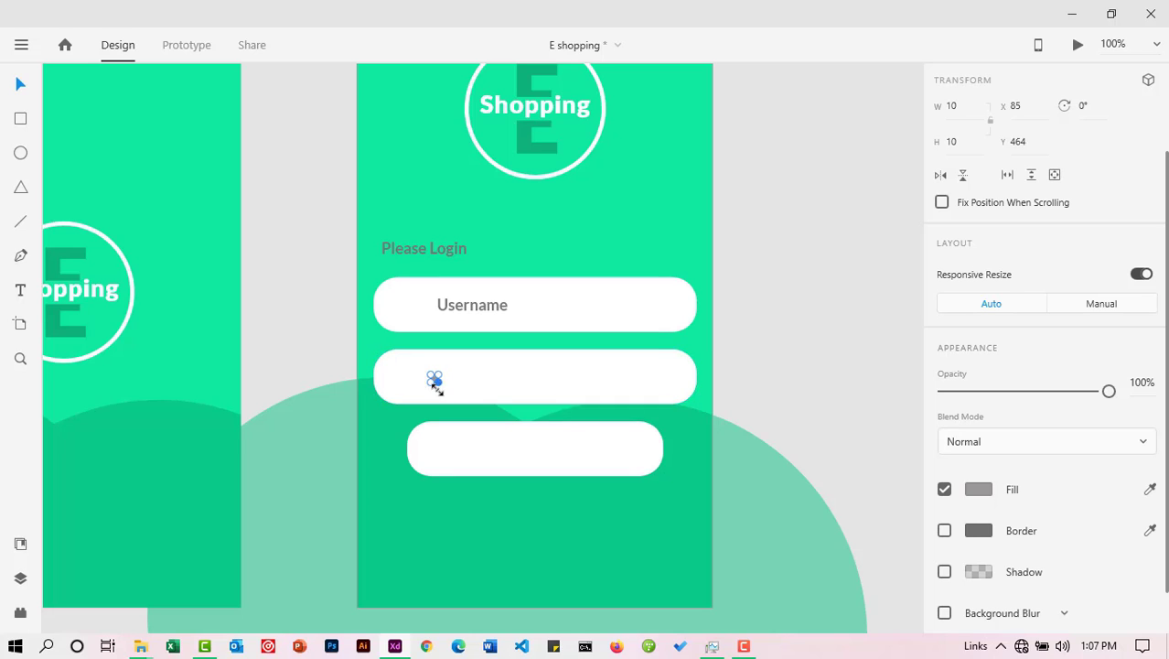
scroll(997, 151, up, 3)
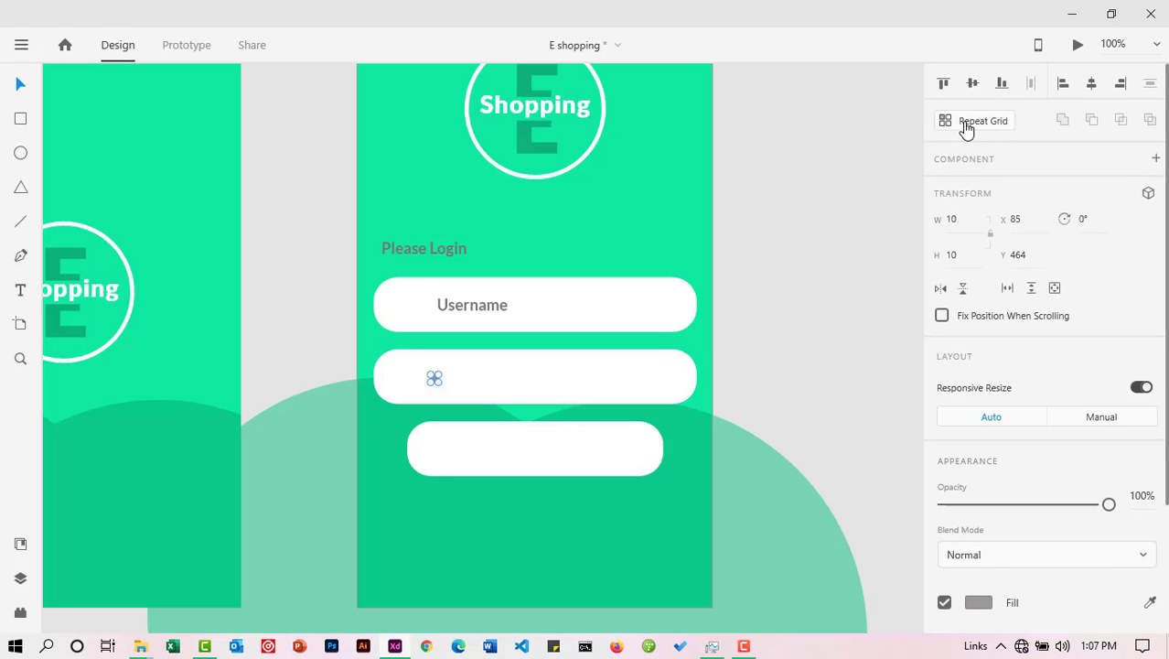
click(963, 125)
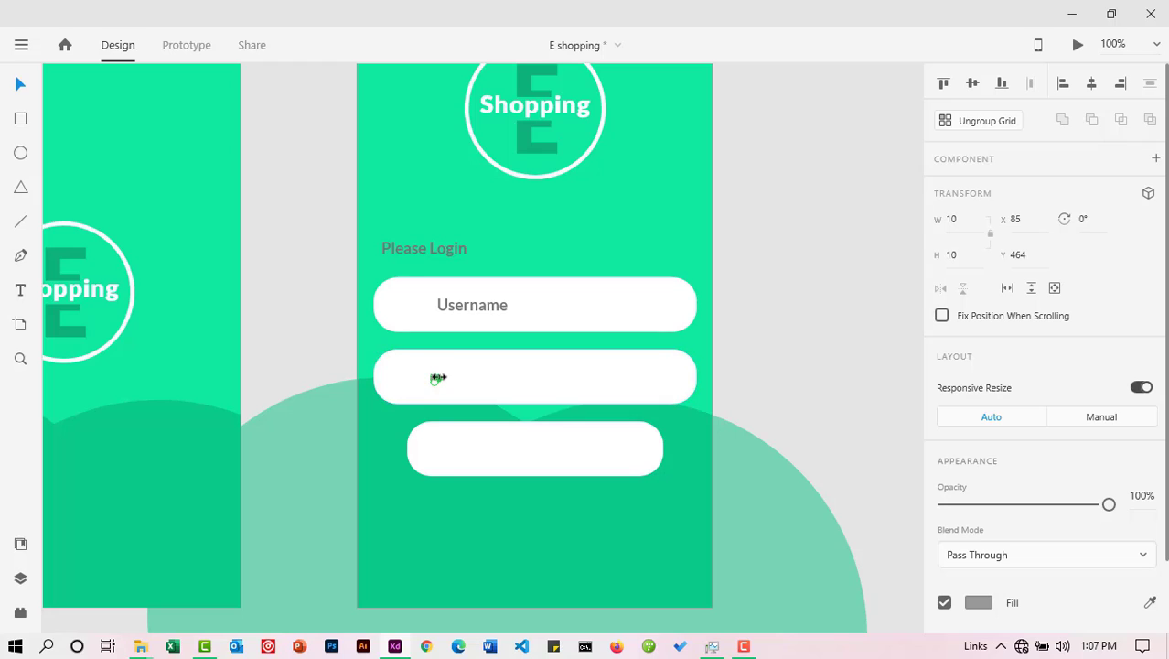
drag(441, 378, 558, 379)
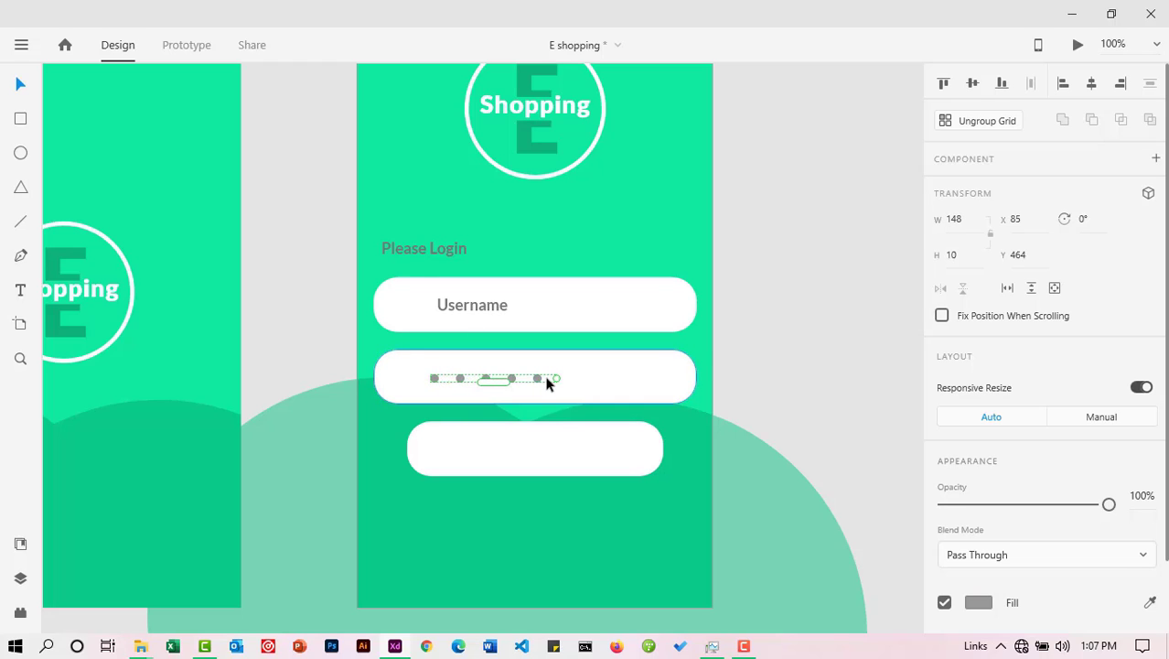
click(547, 377)
click(538, 377)
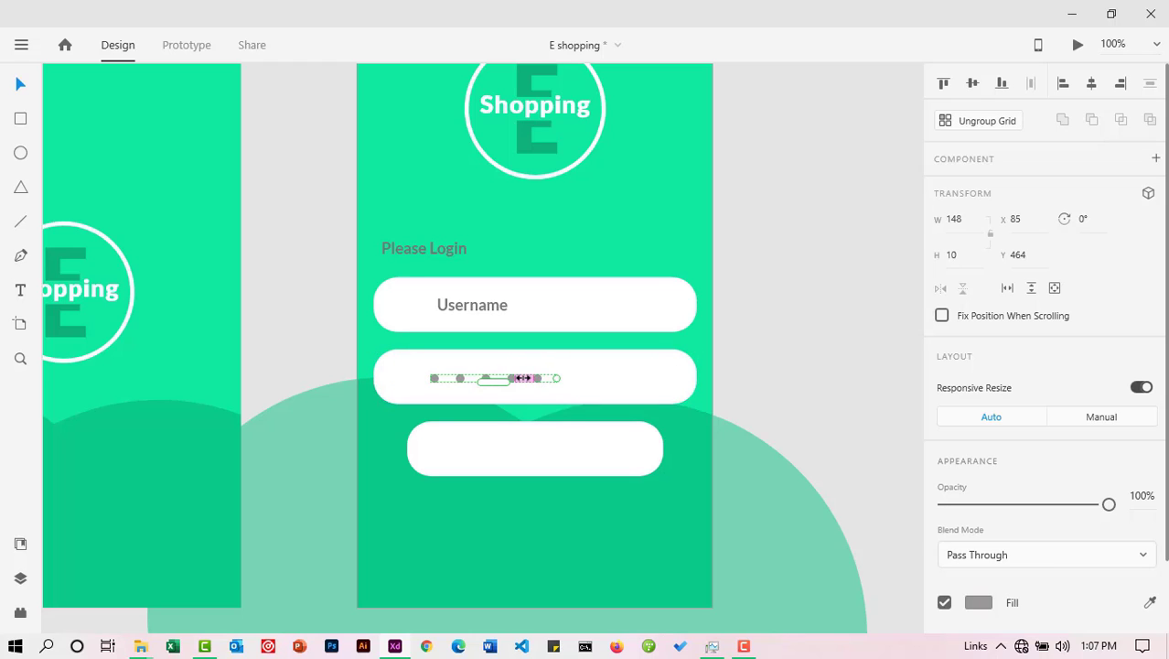
Step: Tighten the spacing between the repeated dots and resize the grid to about 113 wide so it holds seven full dots
drag(520, 378, 482, 378)
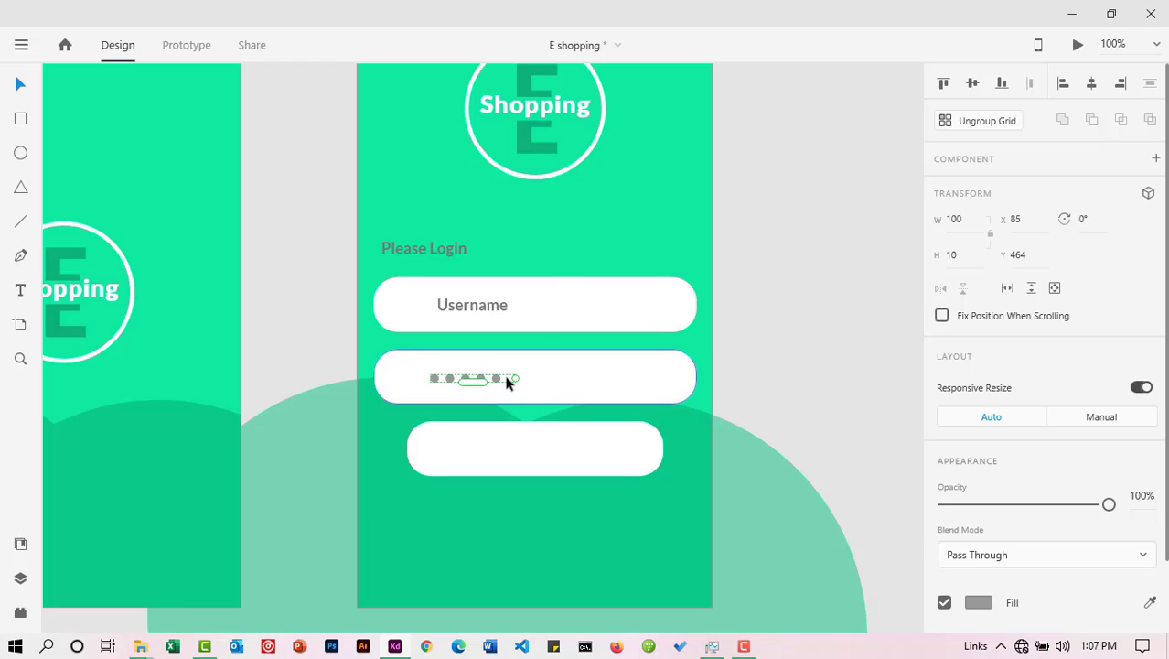
click(508, 383)
click(510, 378)
mouse_move(516, 378)
mouse_down()
mouse_move(529, 379)
mouse_move(509, 376)
mouse_up()
click(793, 274)
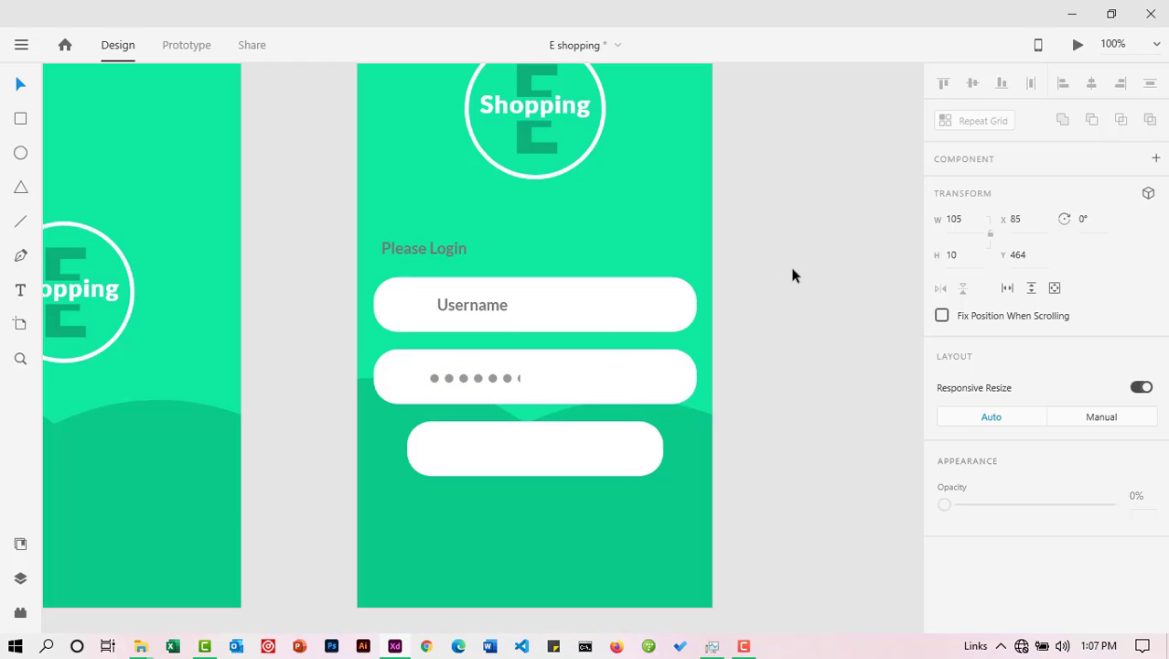
click(482, 374)
drag(518, 380, 530, 379)
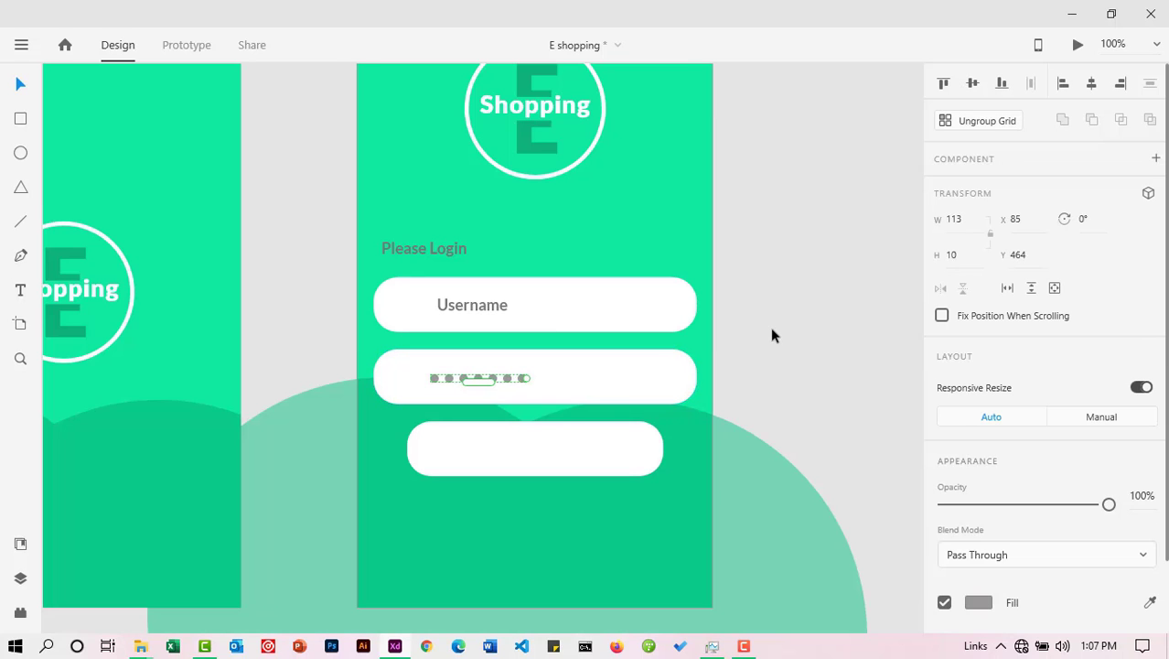
Step: Recolor the "Username" text with the gray sampled from the password dots
click(486, 305)
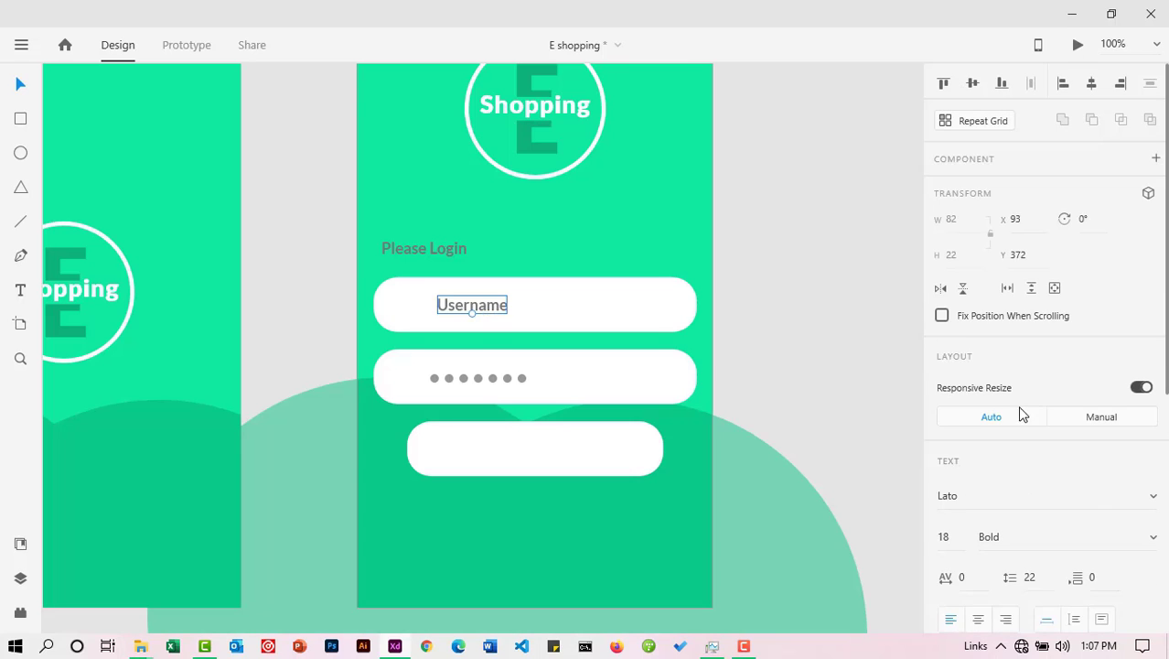
scroll(988, 410, down, 4)
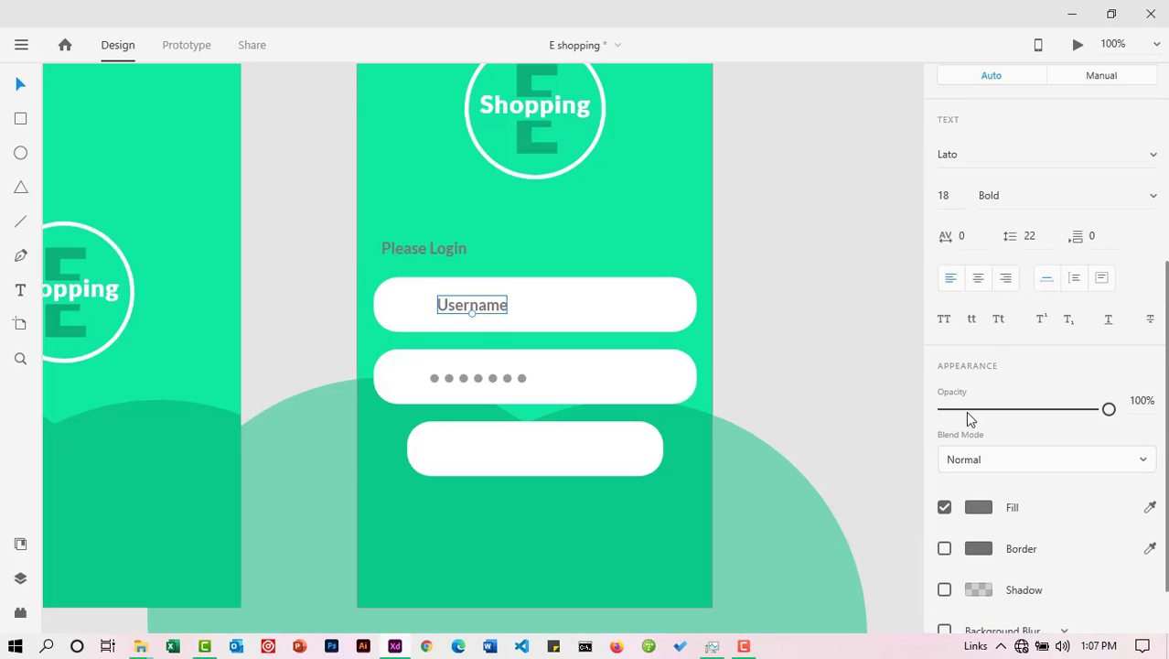
click(1150, 506)
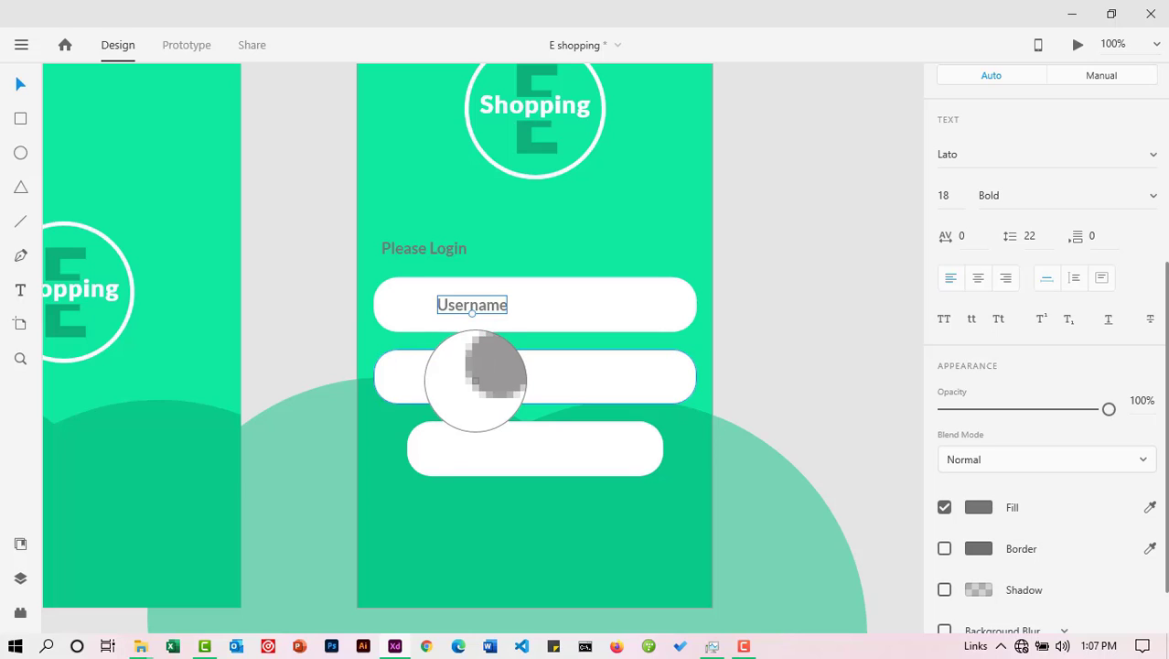
click(477, 377)
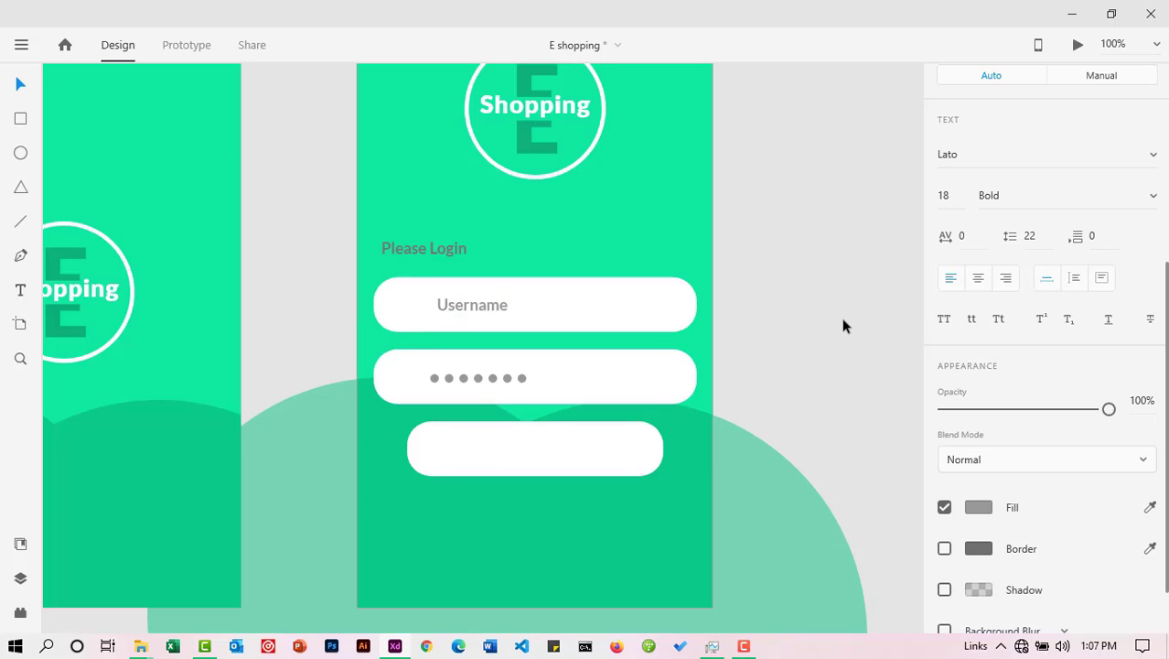
click(792, 317)
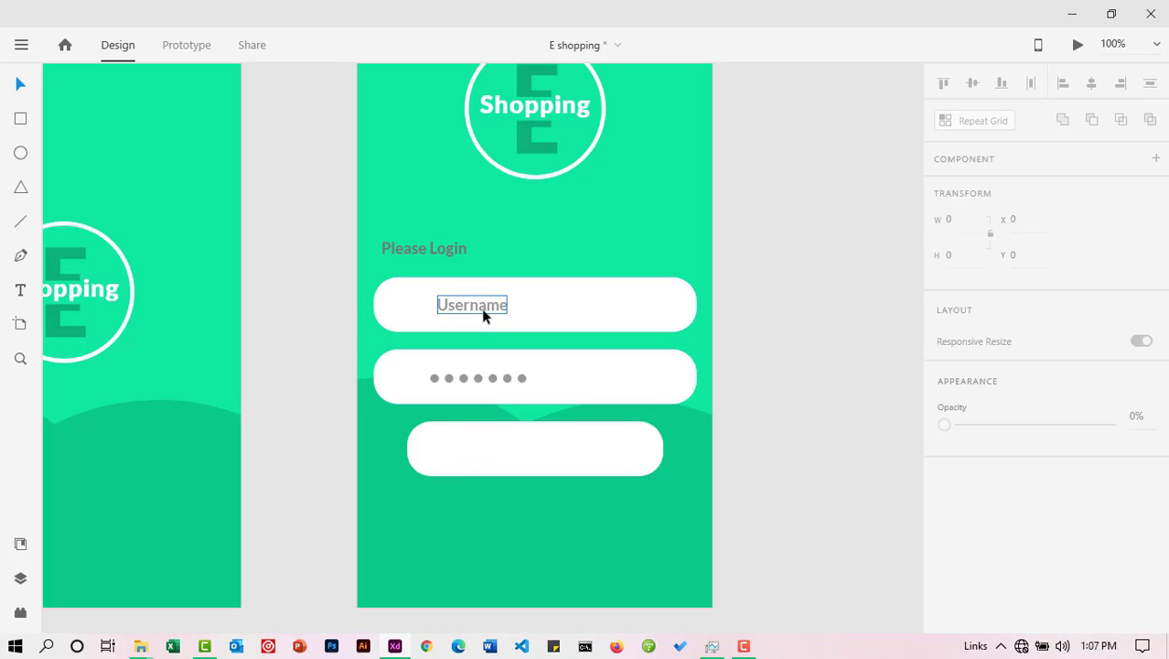
Step: Duplicate the "Username" text into the third bar at about X 157, Y 540 and change the copy to "Login"
click(481, 308)
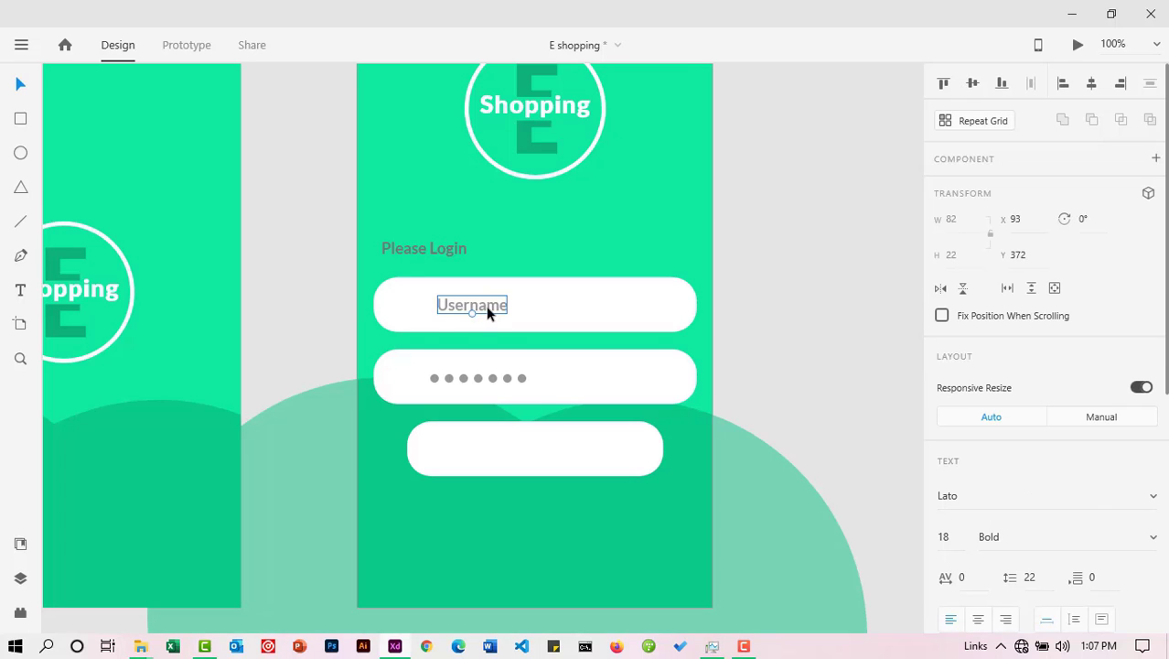
drag(486, 304, 537, 447)
double_click(537, 447)
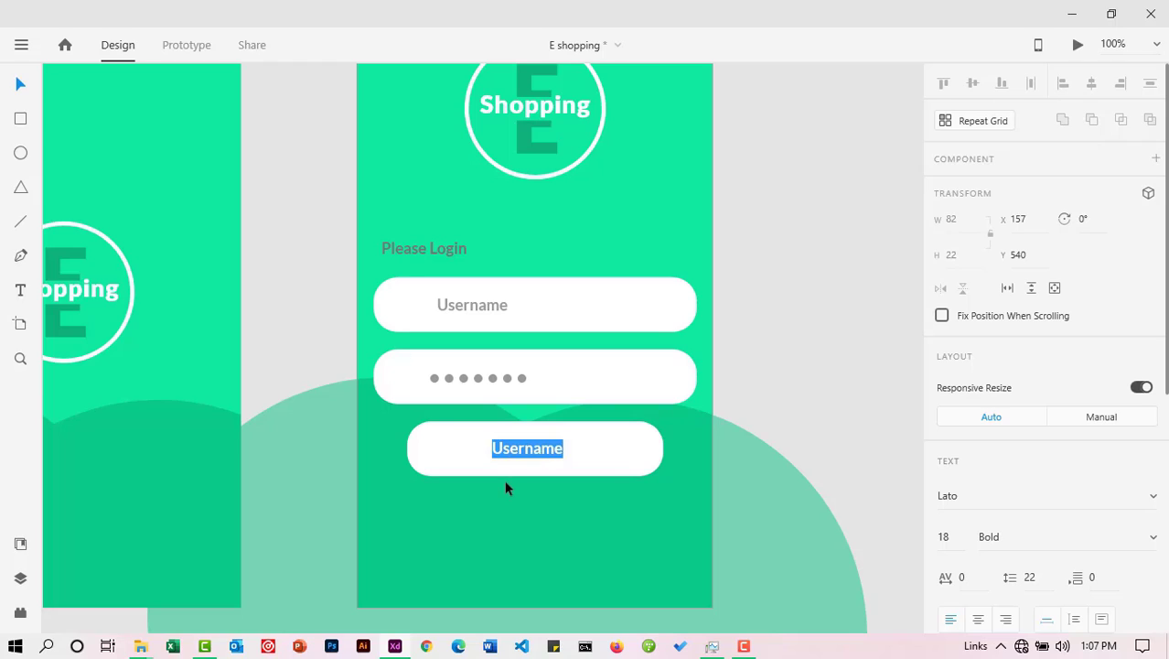
key(BackSpace)
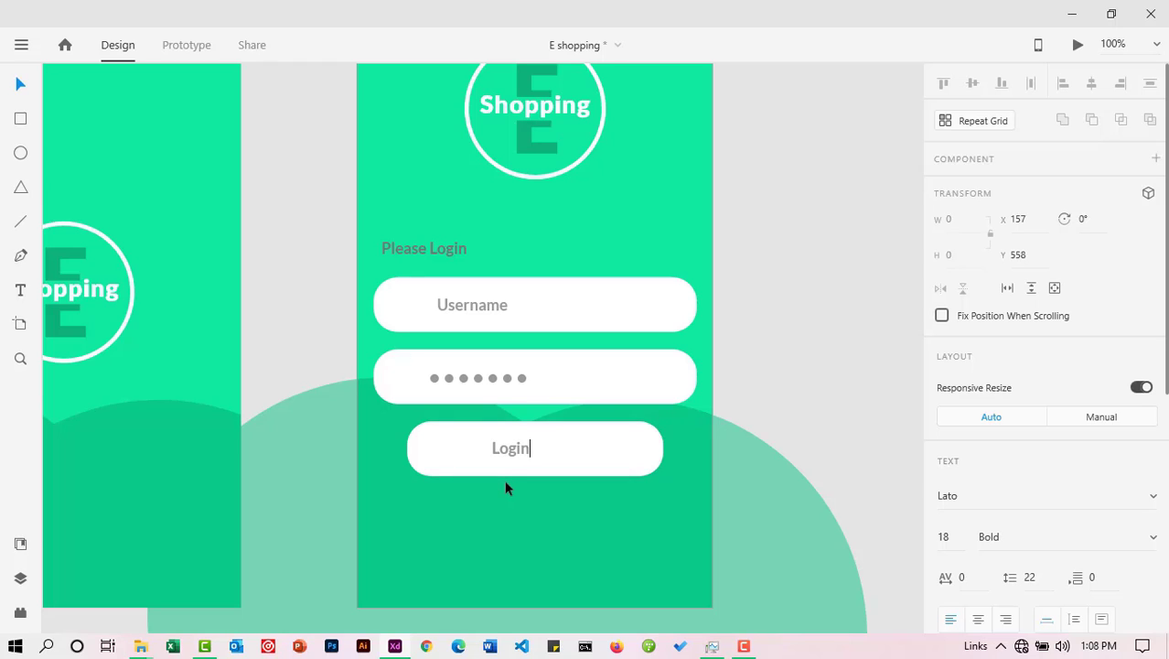
Step: Fill the "Login" text with the bright green sampled from the page background
double_click(515, 453)
scroll(1097, 494, down, 5)
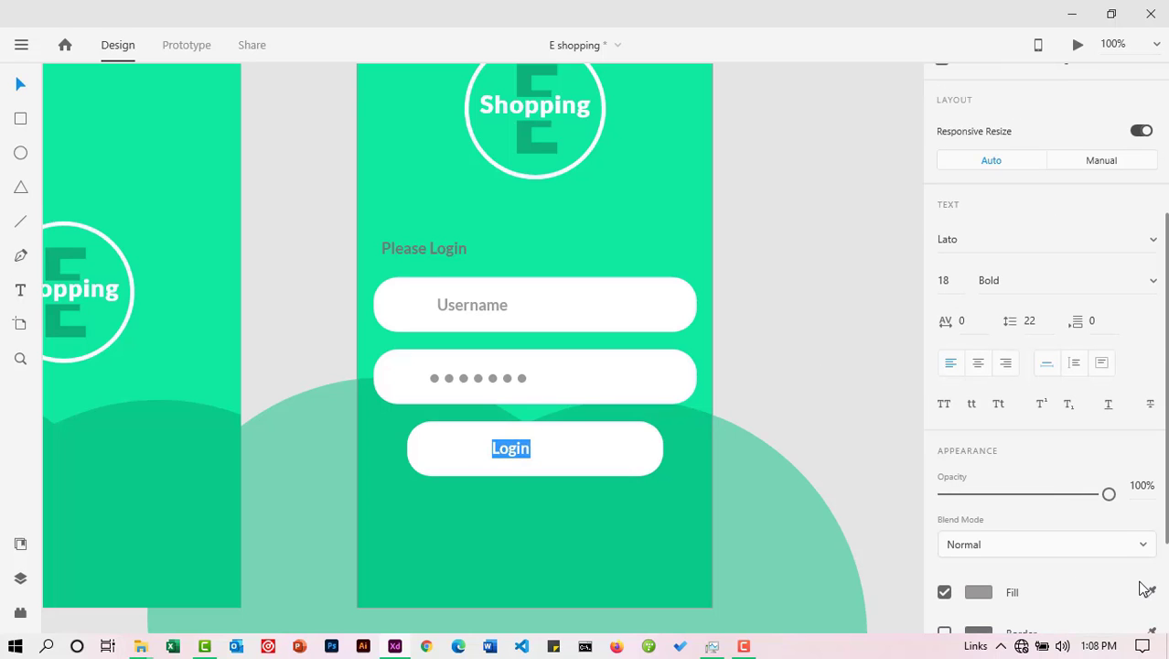
click(1150, 438)
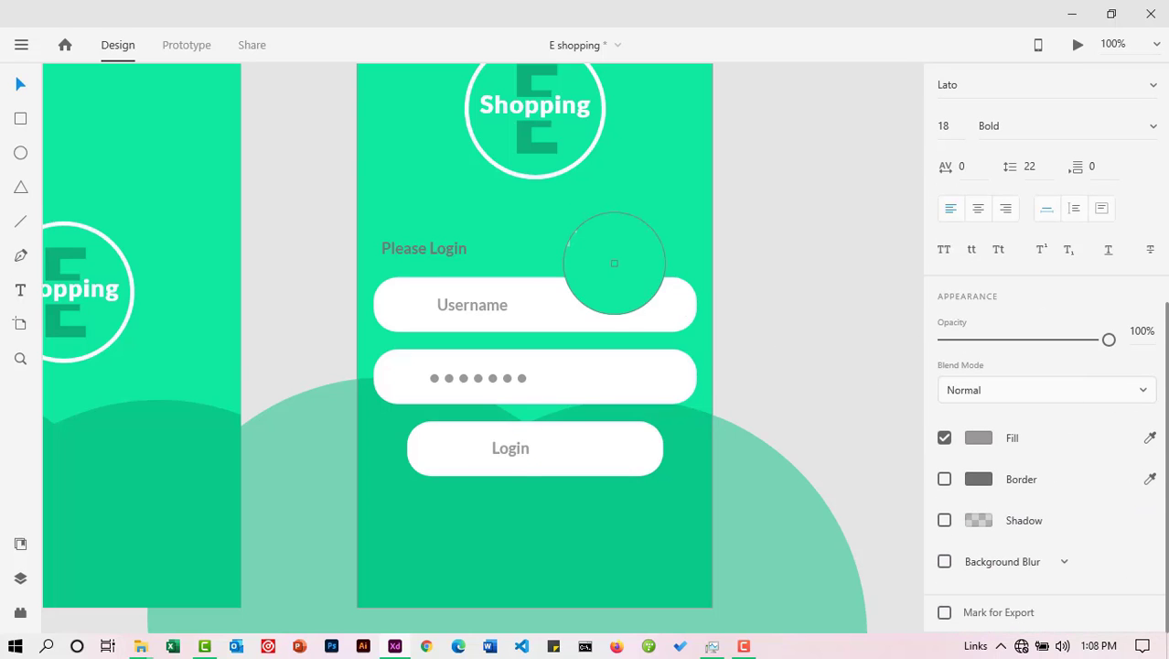
click(645, 213)
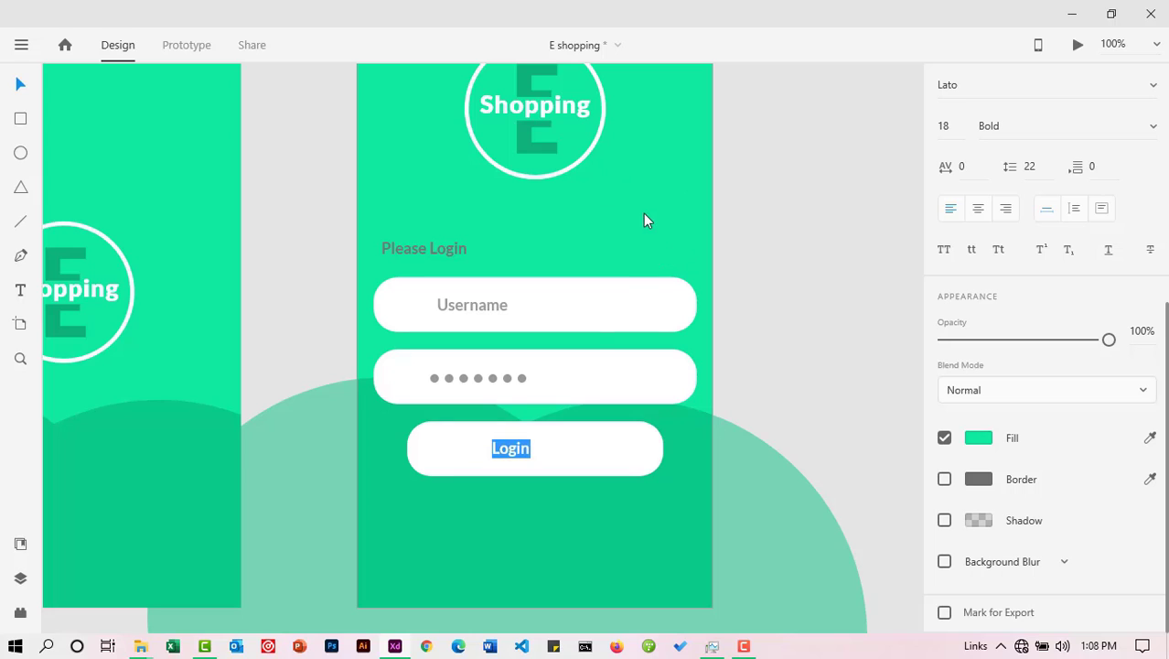
click(19, 85)
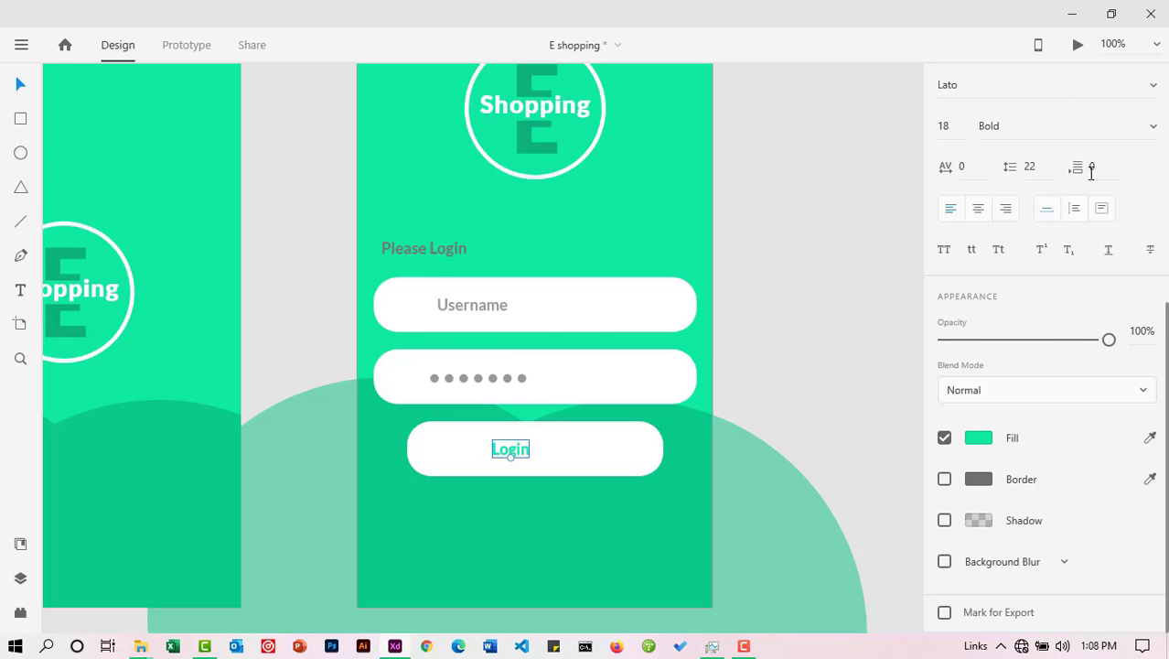
Step: Center the "Login" text horizontally on the page and align it vertically with the middle of its button
scroll(1098, 147, up, 5)
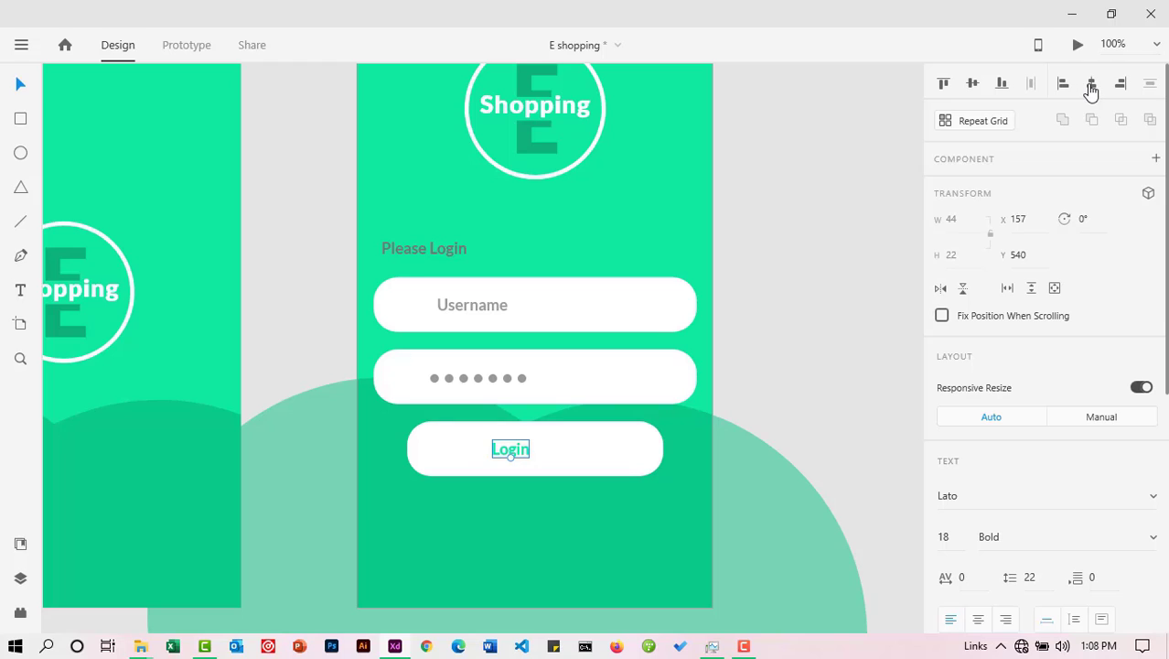
click(1090, 85)
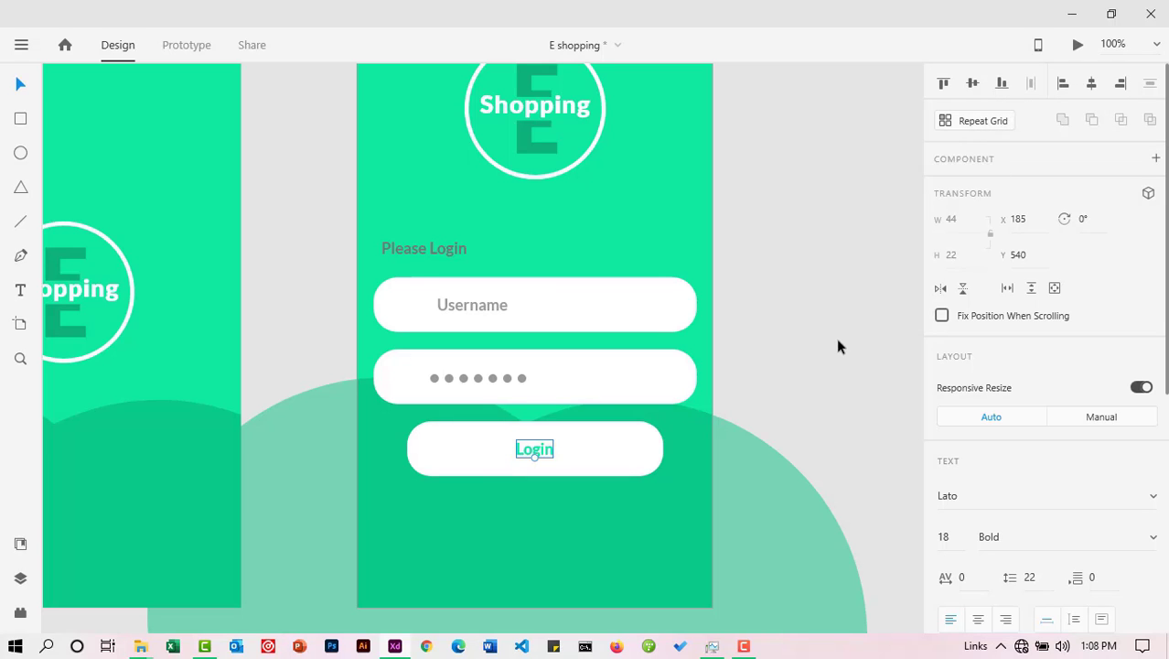
shift+click(643, 450)
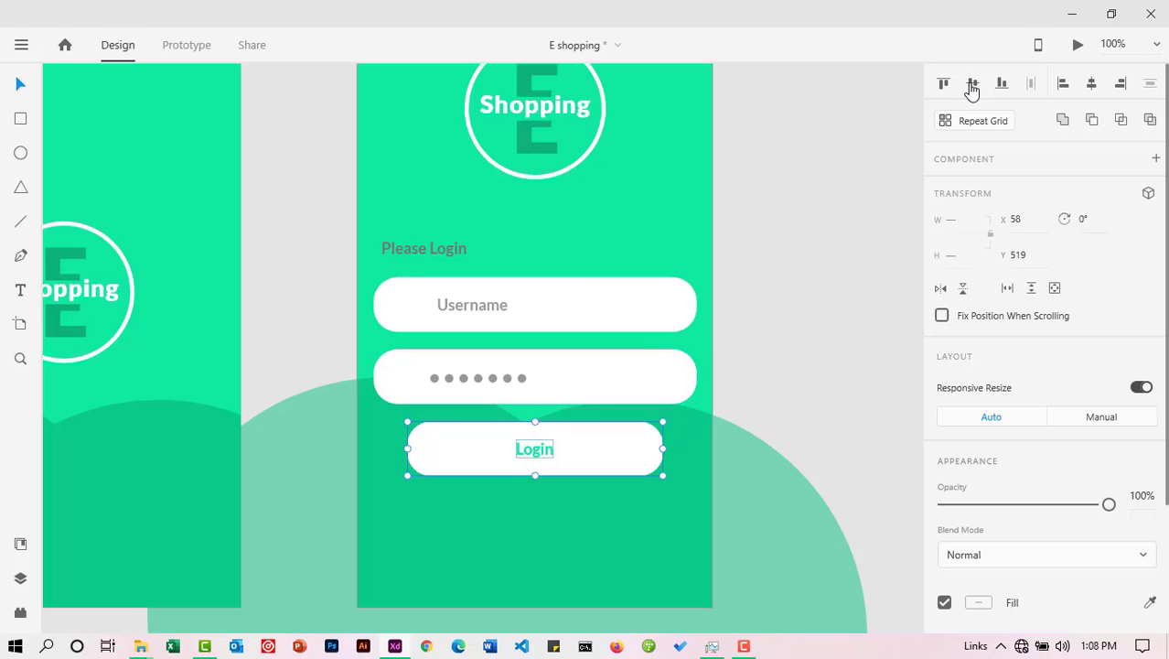
click(810, 259)
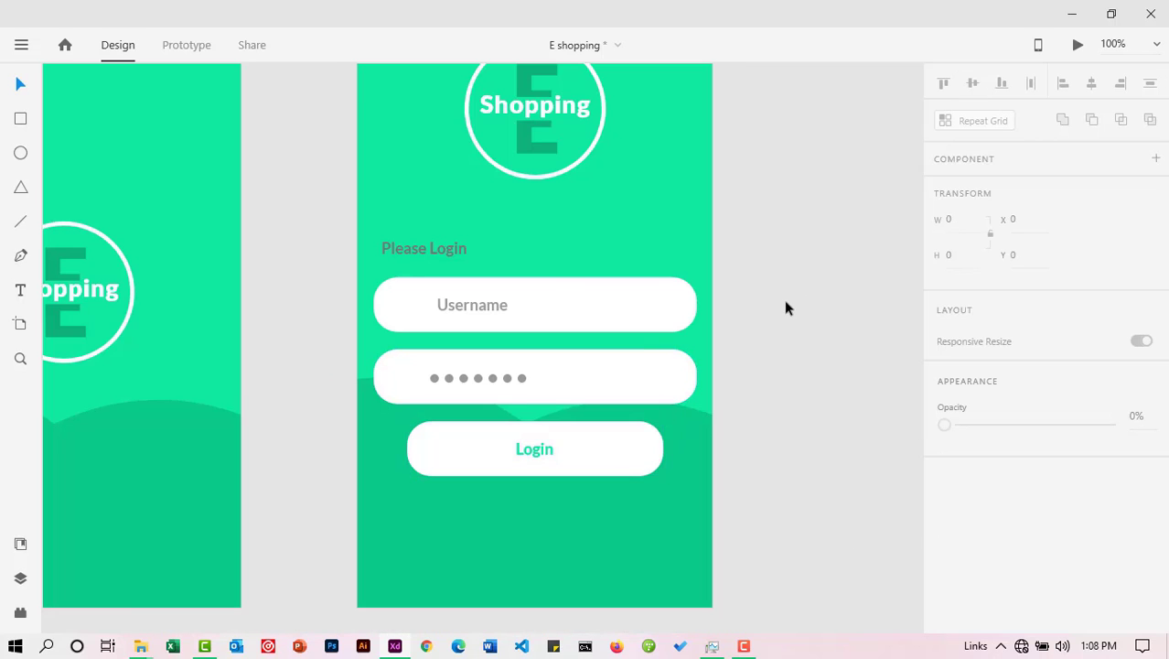
Step: Duplicate the "Please Login" text below the Login button at about X 32, Y 640 and change the copy to "Sign Up"
scroll(785, 301, up, 1)
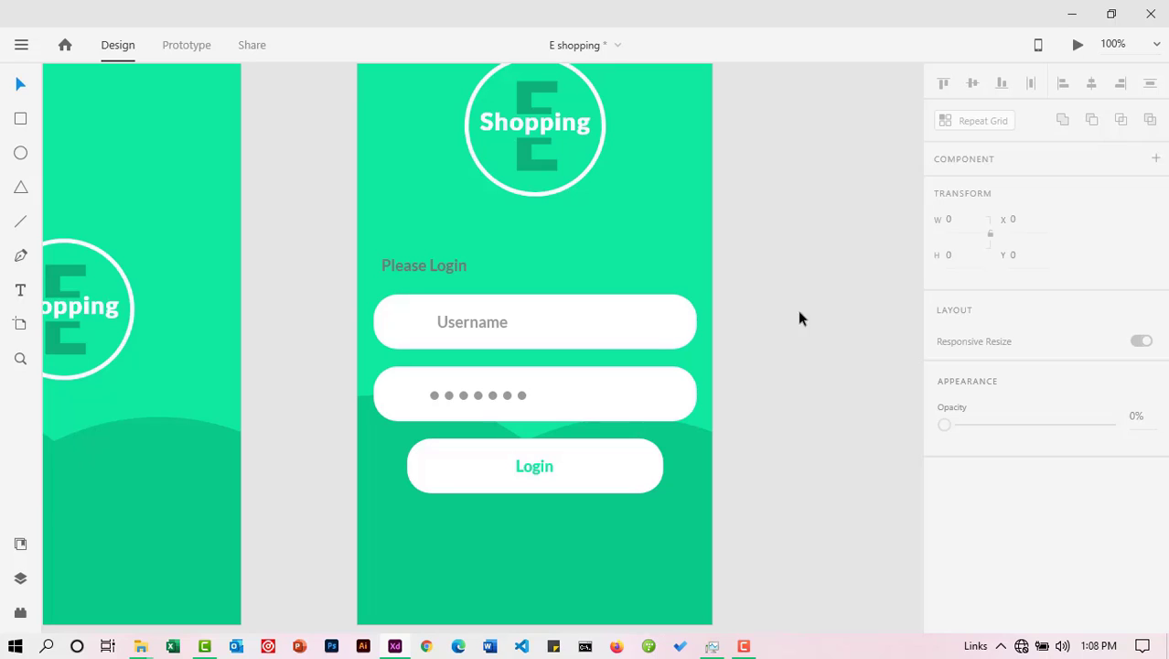
click(22, 362)
alt+click(540, 375)
alt+click(540, 375)
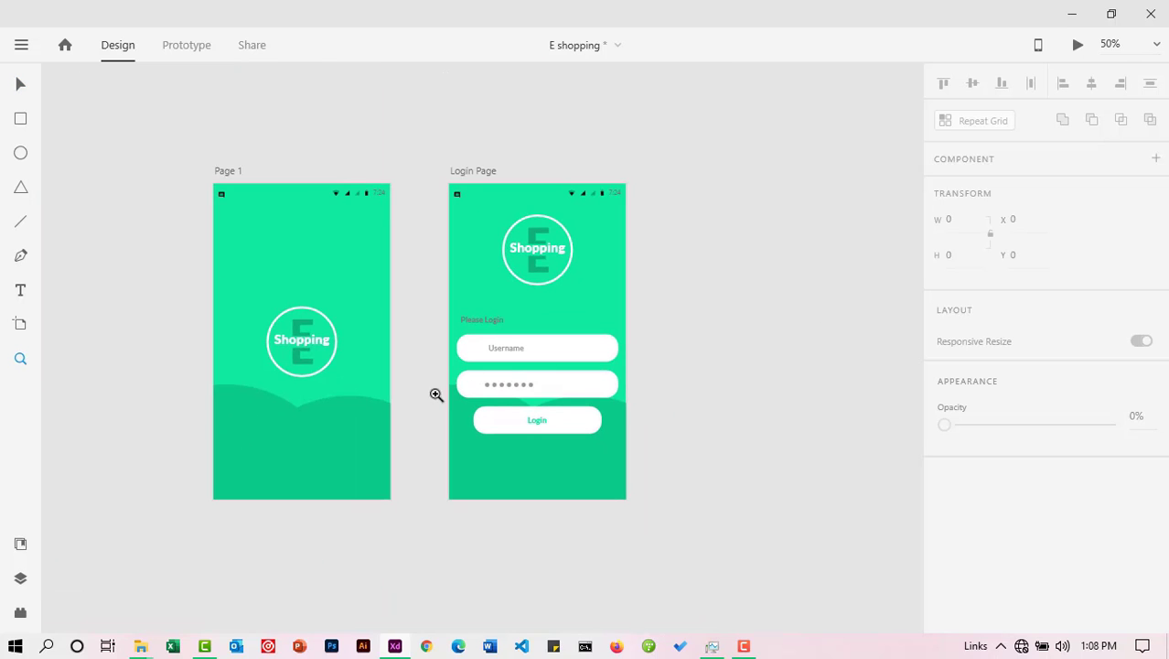
scroll(425, 398, up, 1)
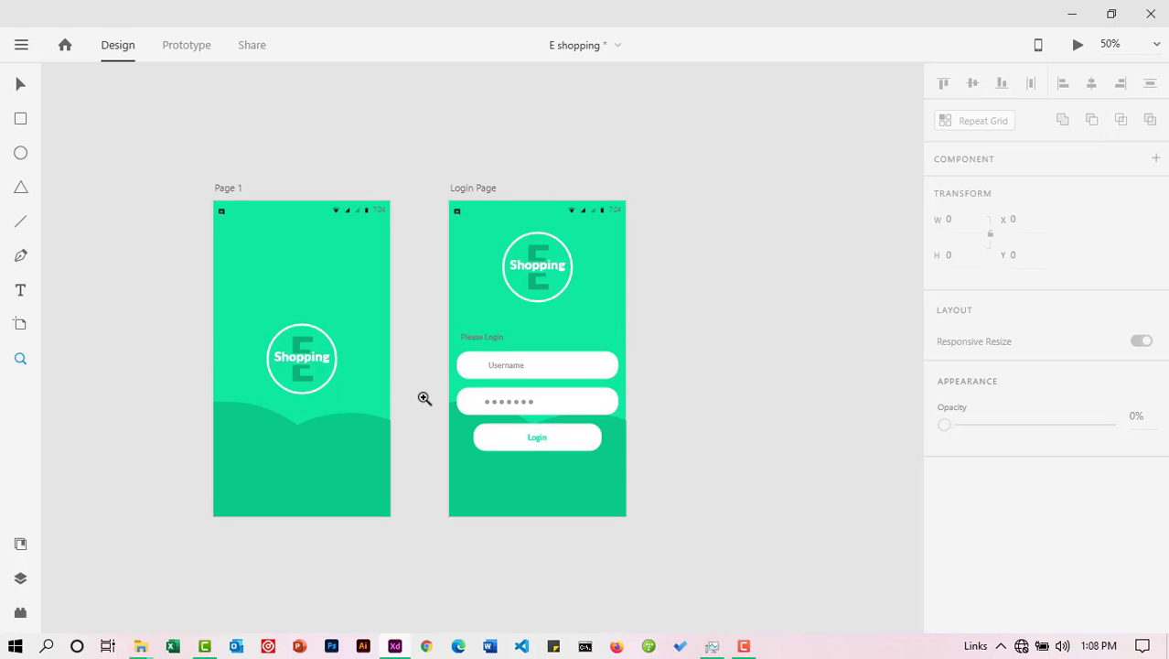
scroll(494, 369, down, 2)
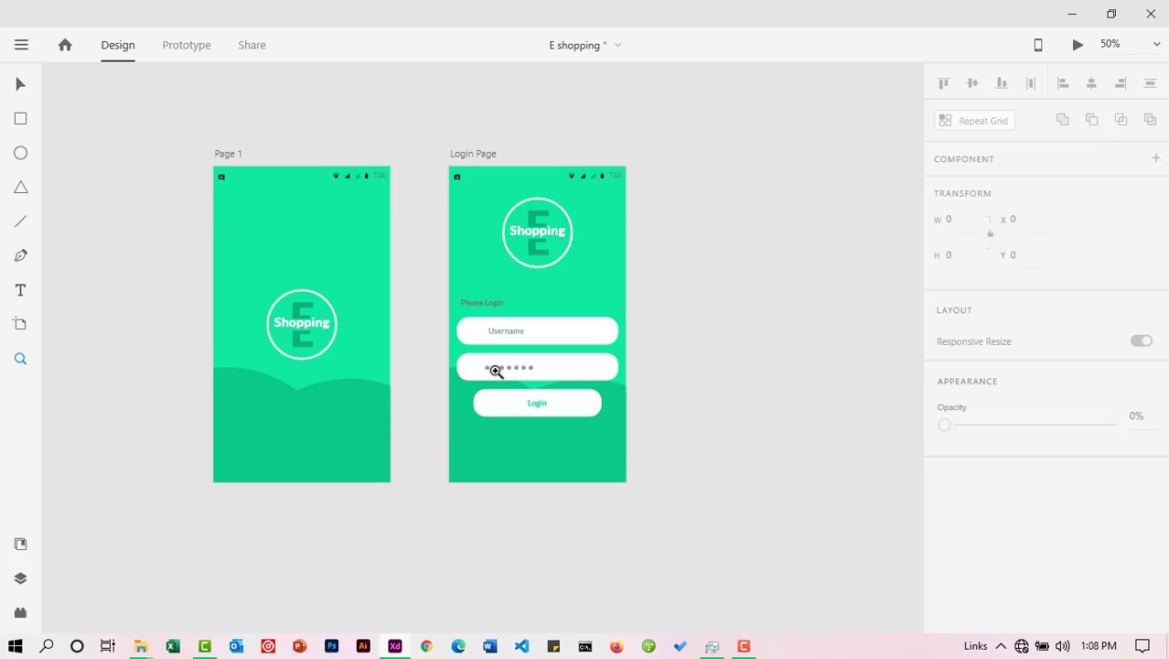
scroll(494, 370, down, 2)
click(20, 84)
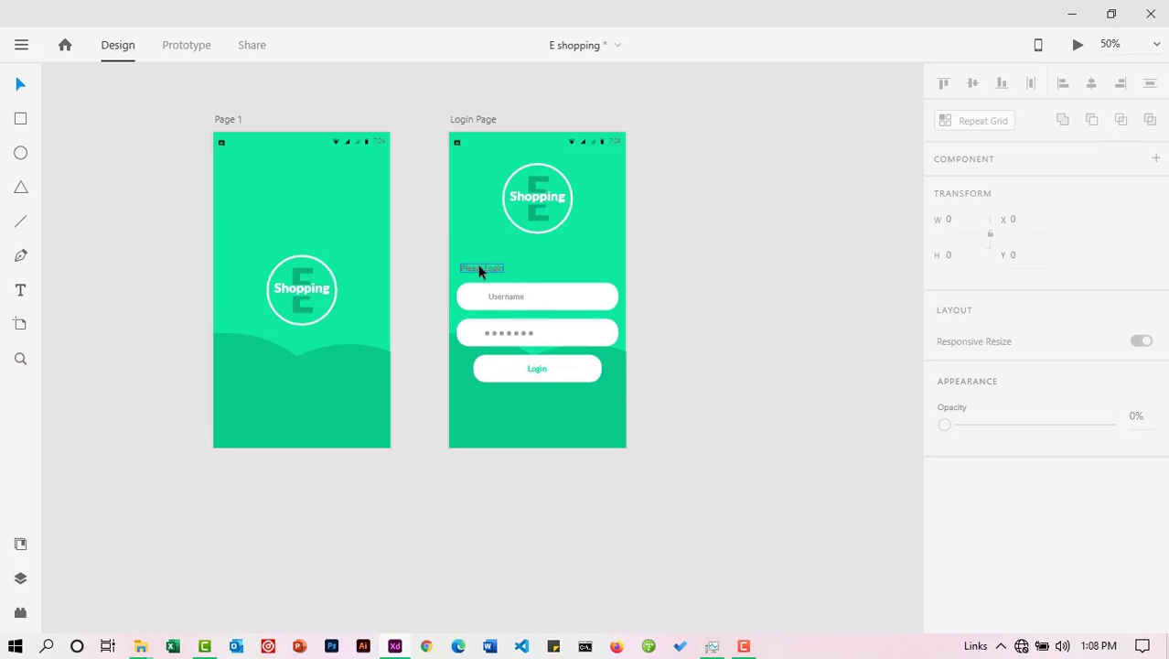
drag(482, 268, 482, 414)
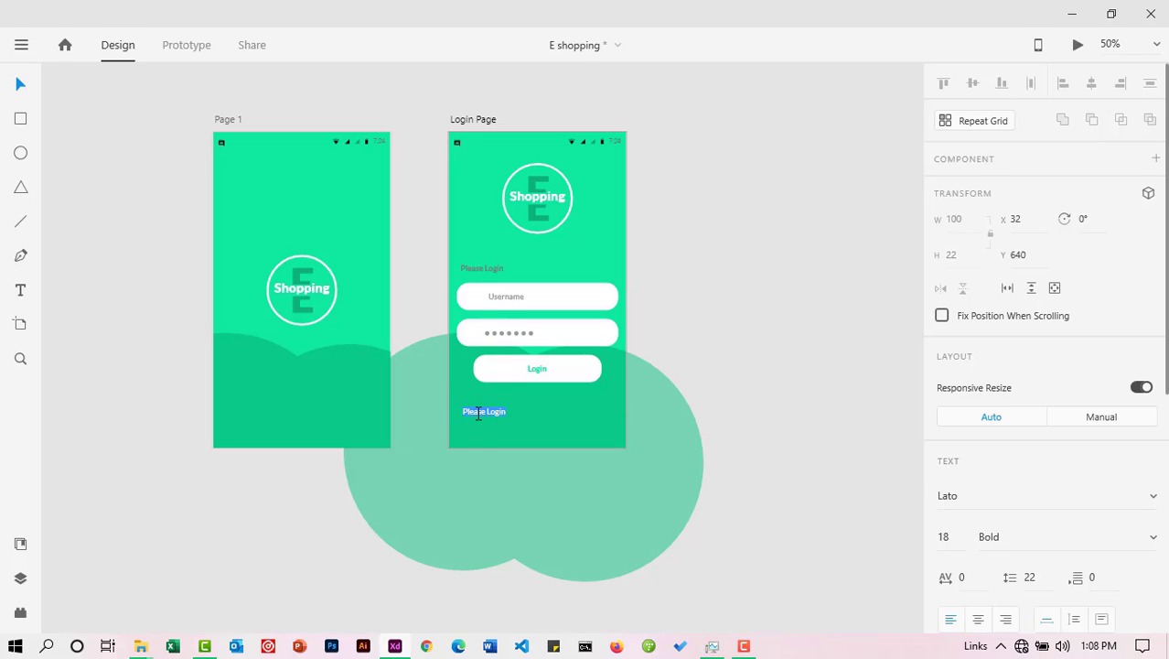
text(Sign Up)
key(Escape)
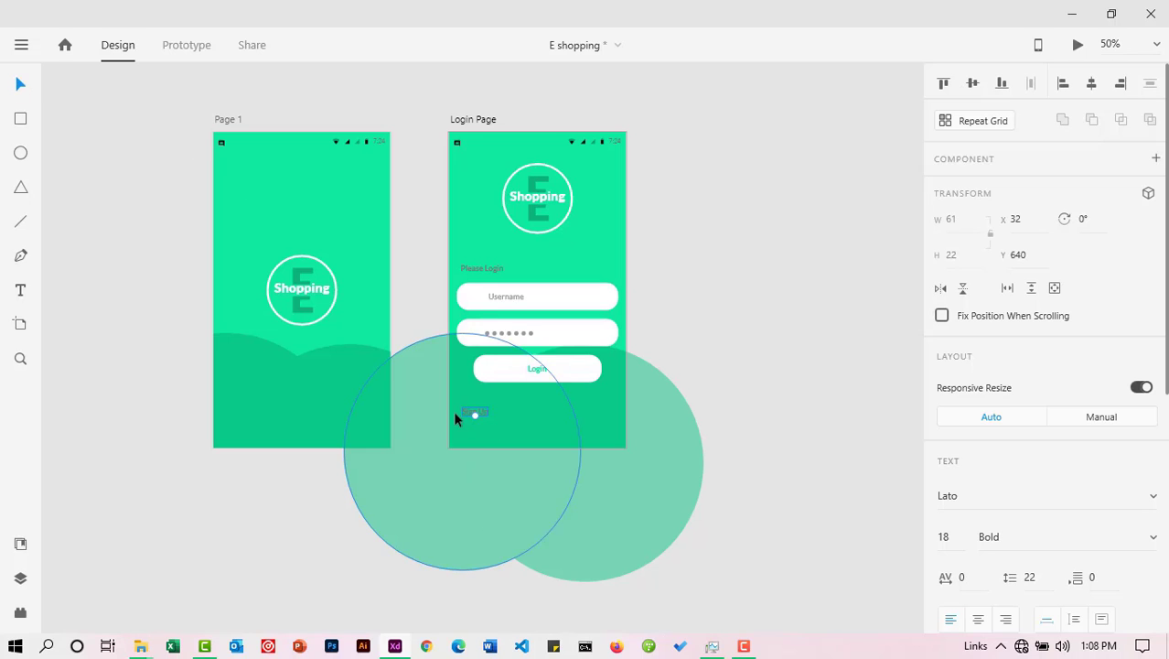
Step: Duplicate "Sign Up" to the opposite side of the page, change the copy to "Forgot Password" and shift it to about X 252, Y 640
drag(496, 416, 581, 418)
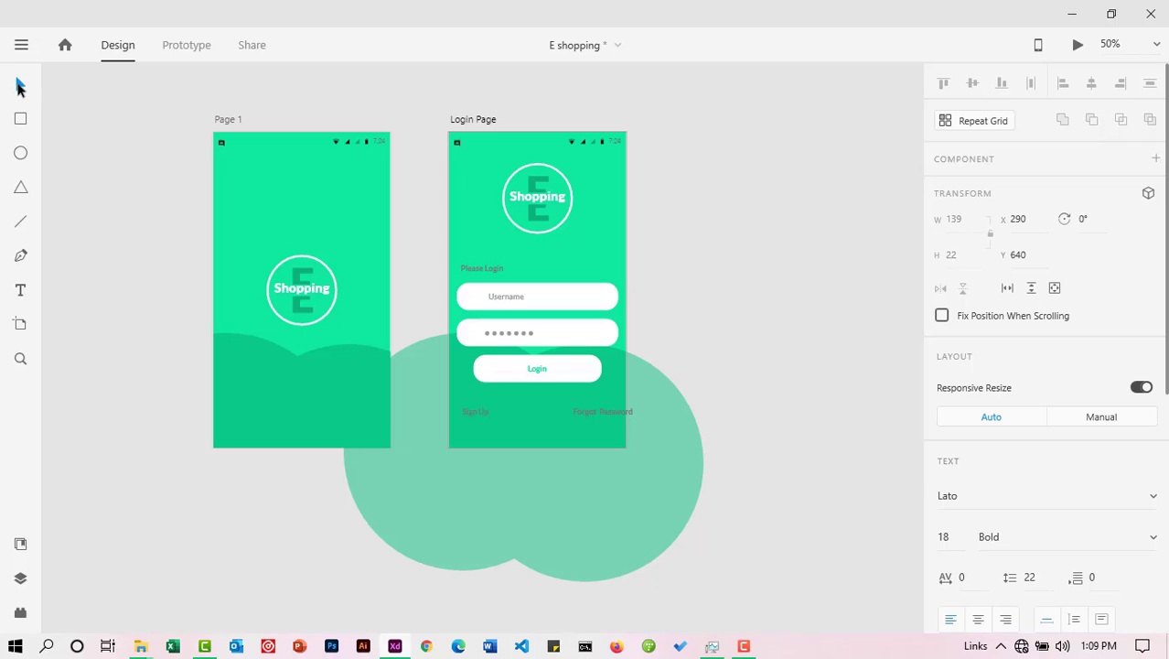
key(Left)
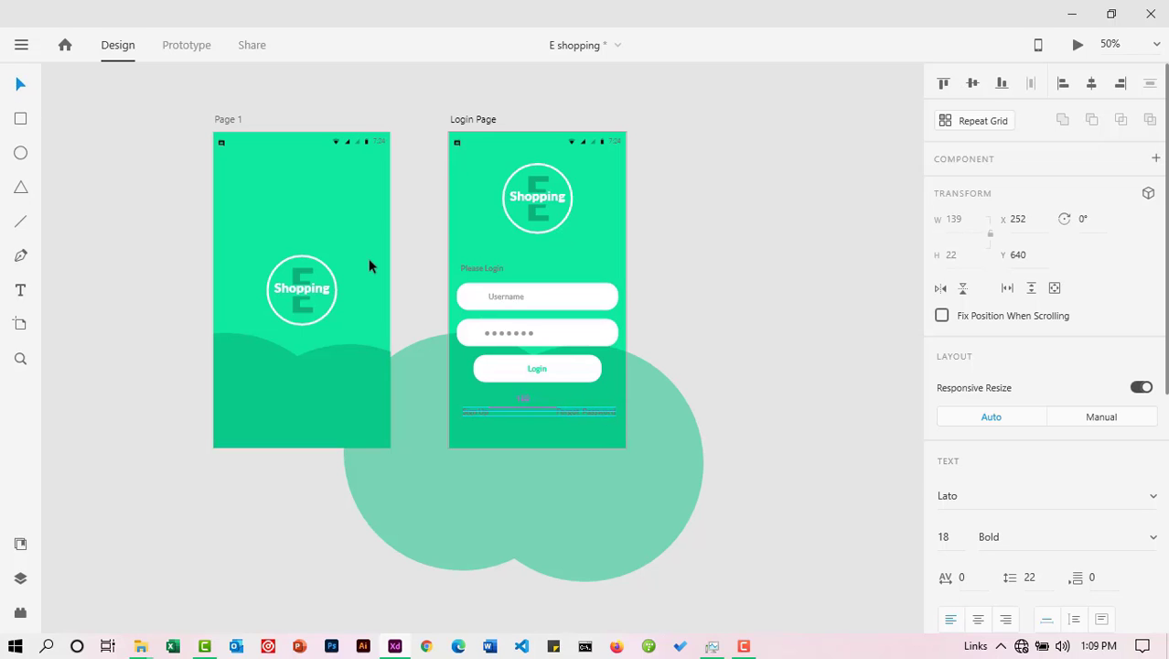
click(717, 320)
scroll(718, 318, down, 1)
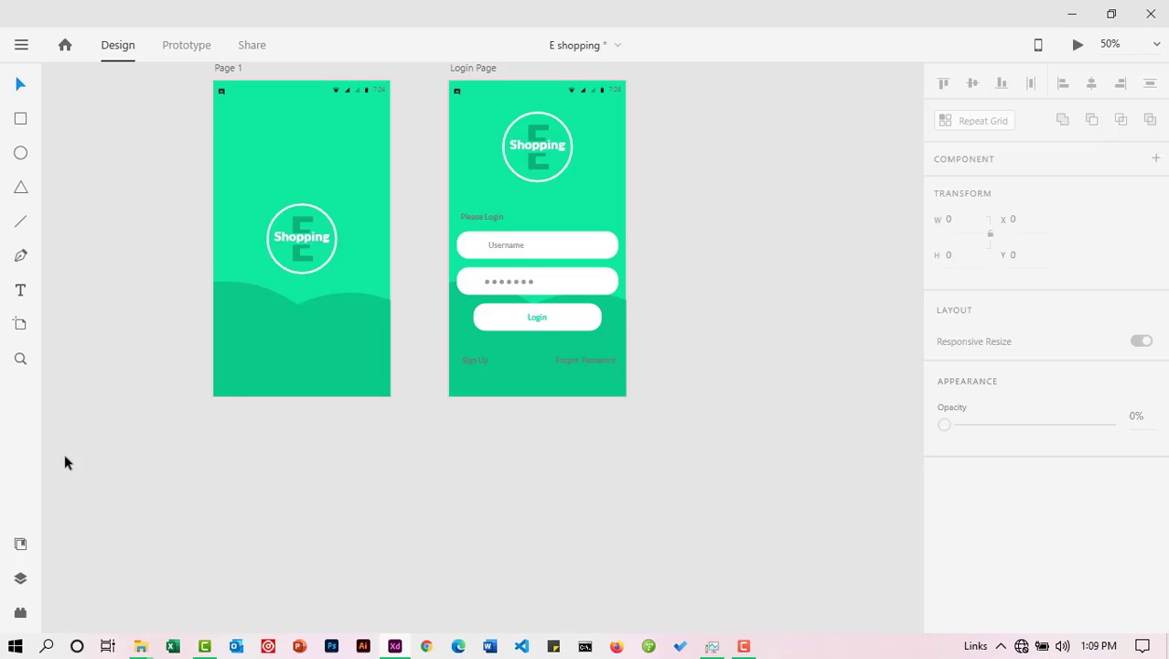
Step: Place the mail icon asset above the username bar at about X 199, Y 318 and the lock icon on the password dots
click(21, 545)
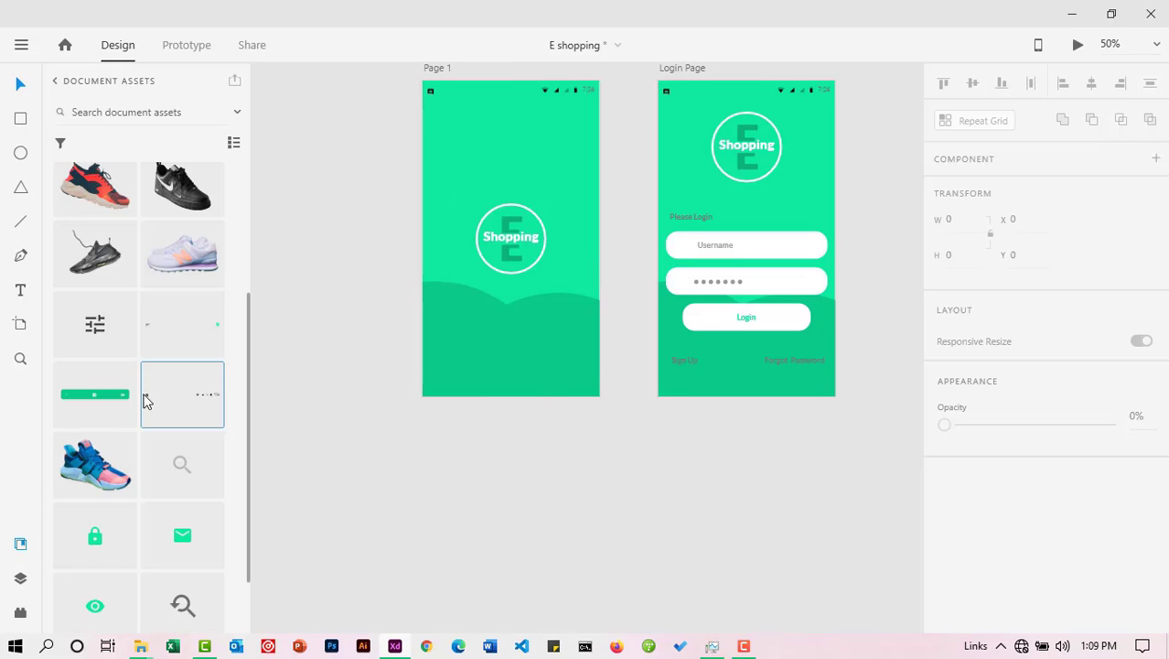
scroll(149, 407, down, 3)
drag(182, 460, 747, 227)
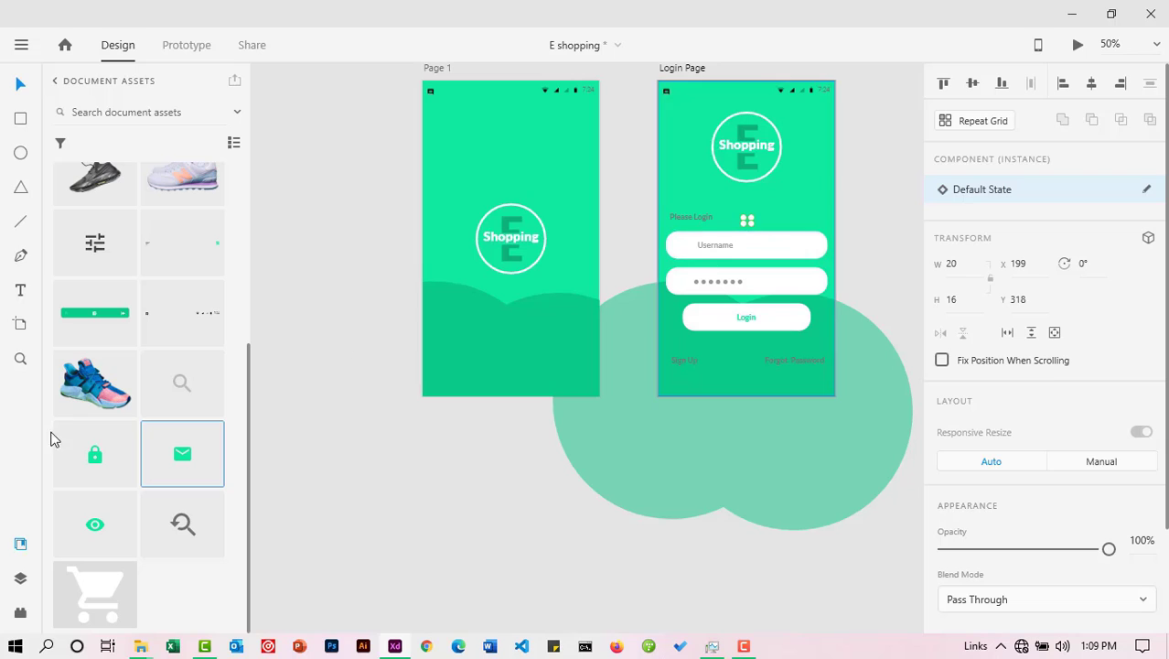
drag(95, 454, 693, 289)
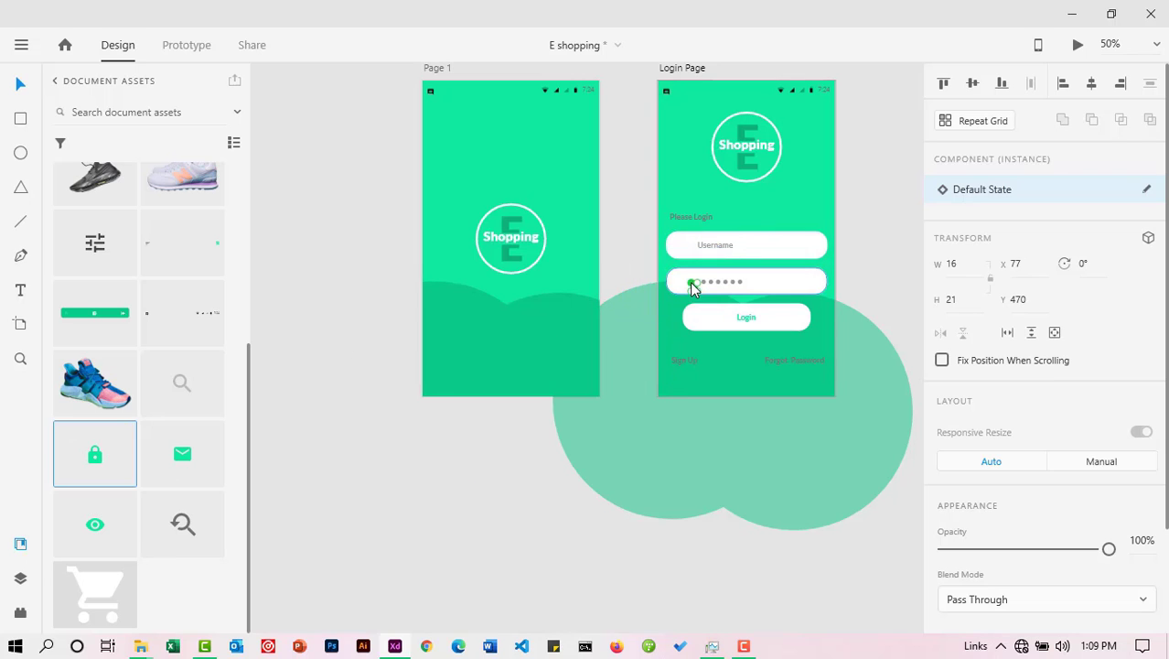
Step: Move the lock icon in front of the password dots to about X 42, Y 457
click(19, 547)
click(19, 365)
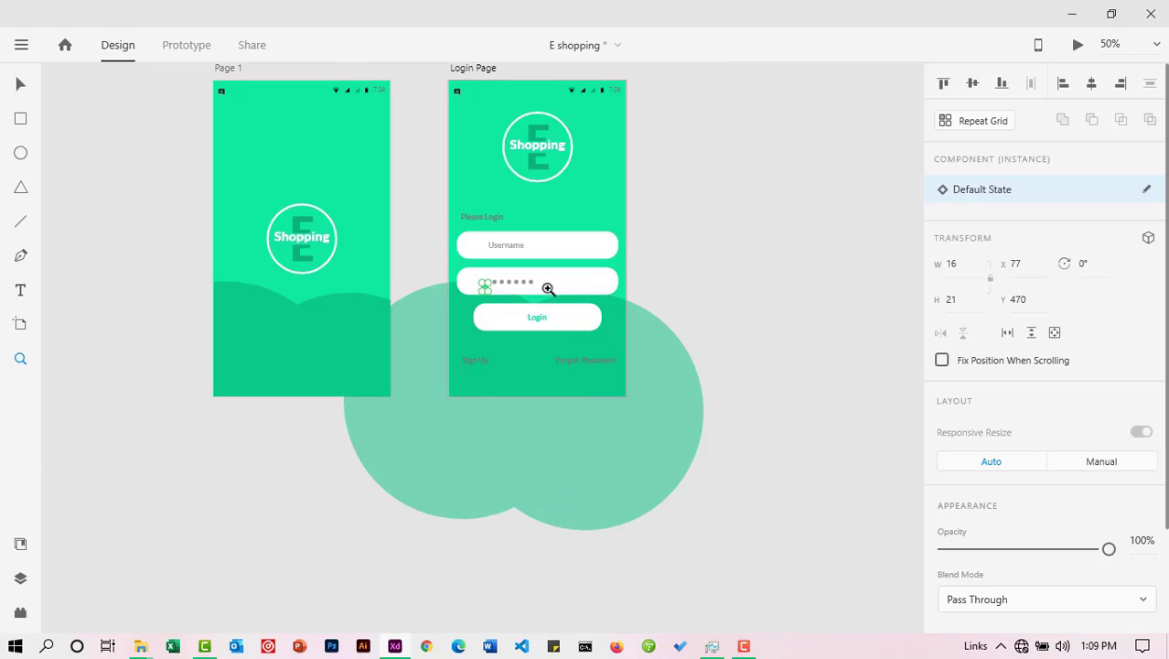
click(526, 299)
click(512, 309)
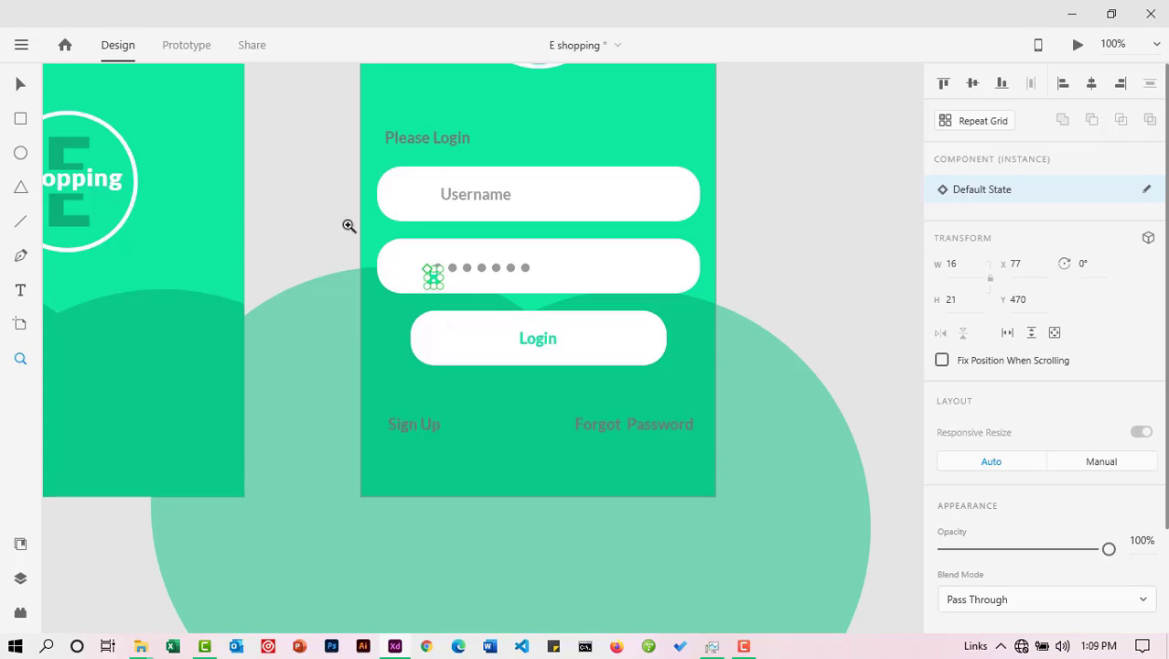
click(22, 84)
drag(431, 275, 403, 268)
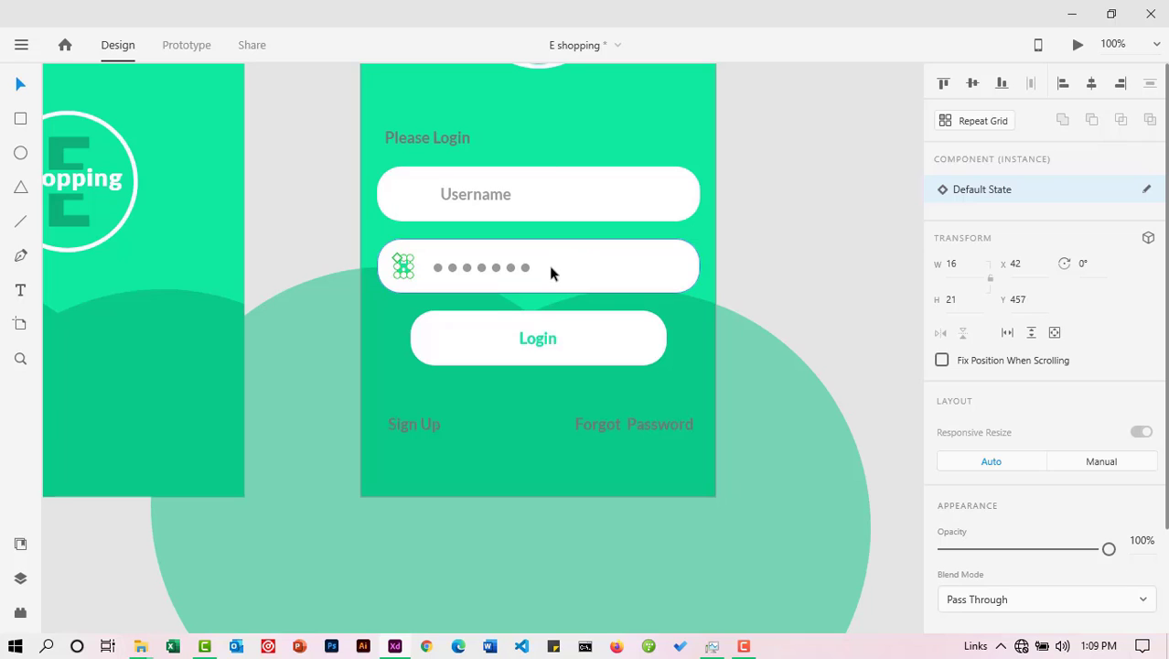
scroll(552, 195, up, 1)
scroll(550, 262, down, 1)
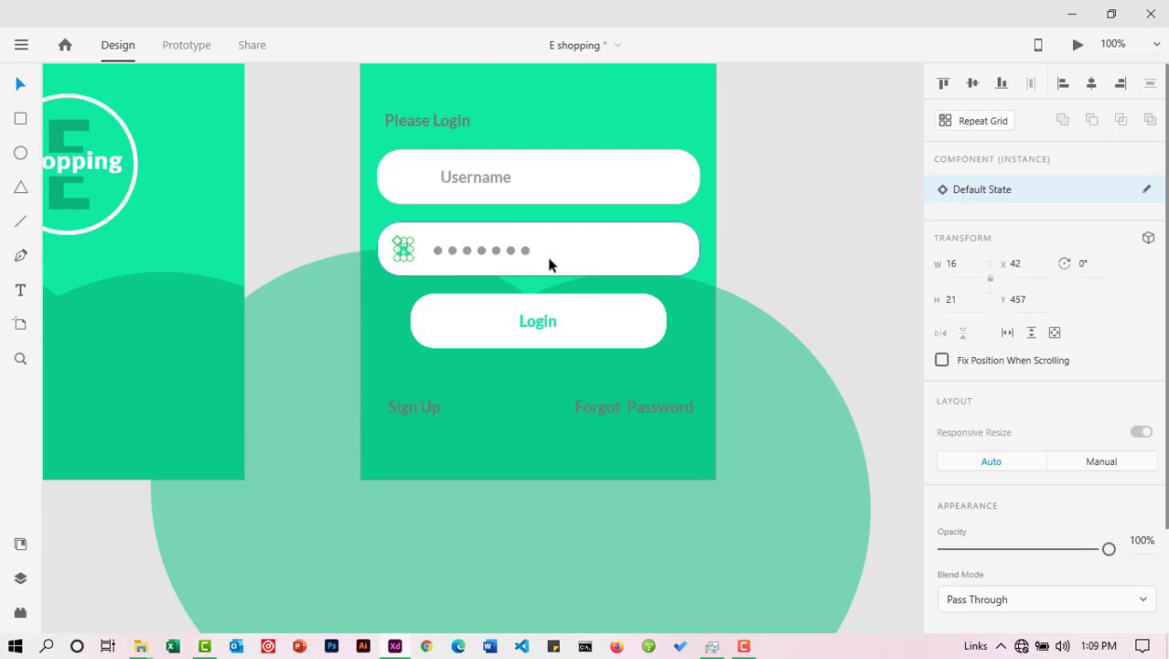
scroll(519, 263, up, 1)
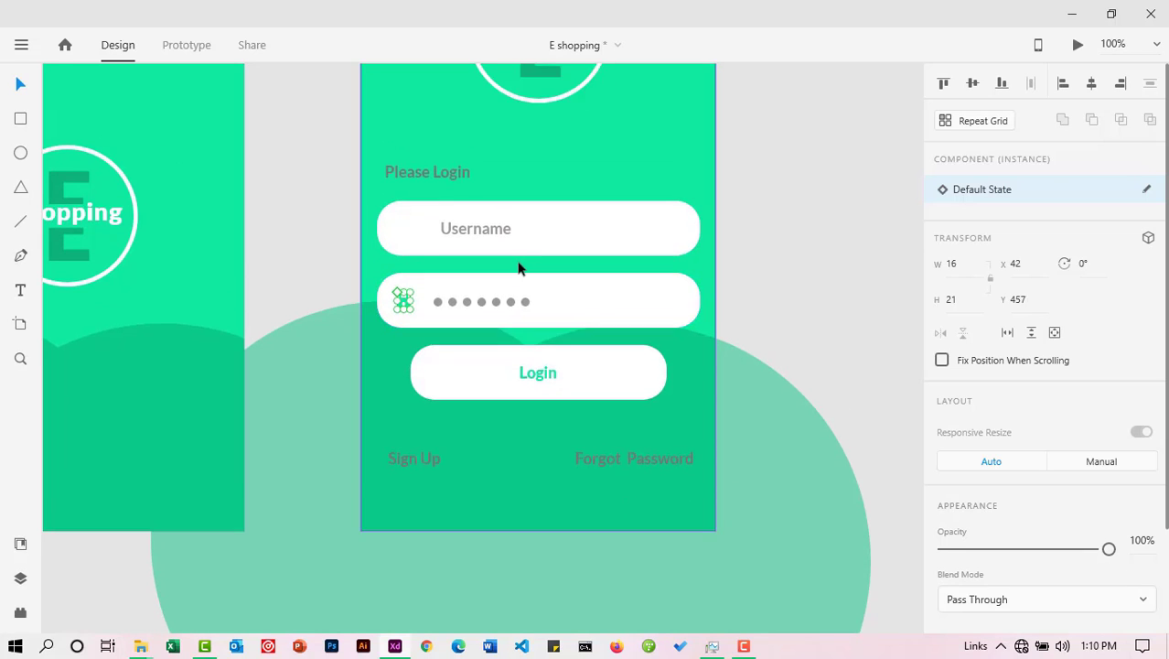
scroll(520, 263, down, 1)
scroll(520, 263, up, 1)
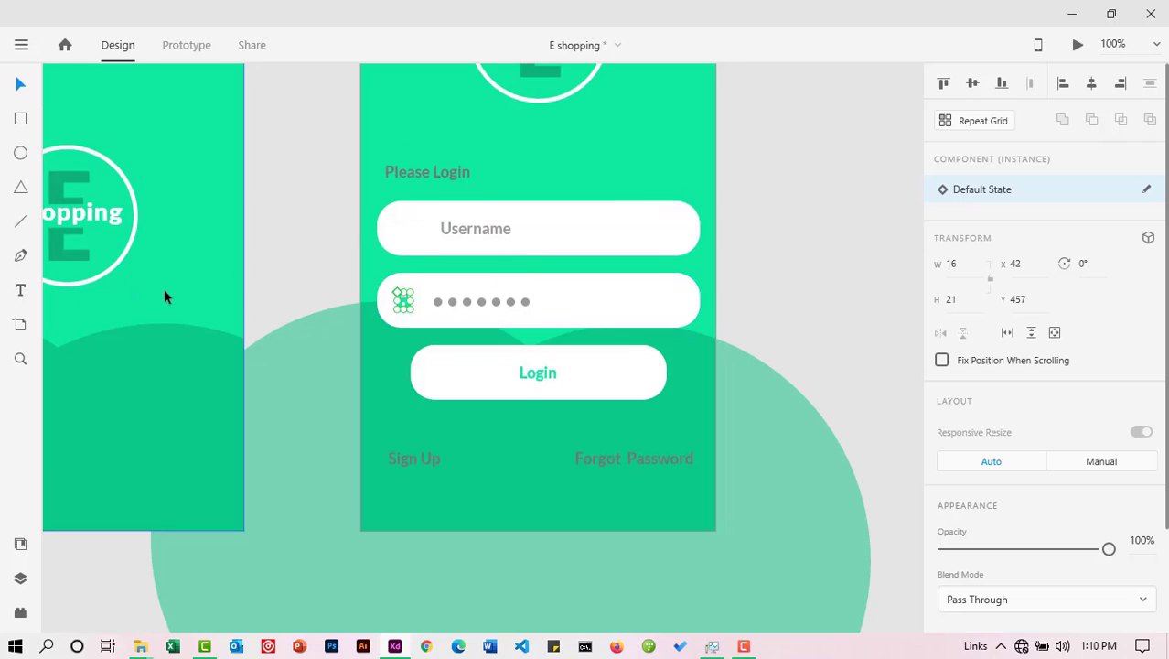
Step: Move the mail icon into the username bar in front of "Username", at about X 40, Y 375
click(17, 581)
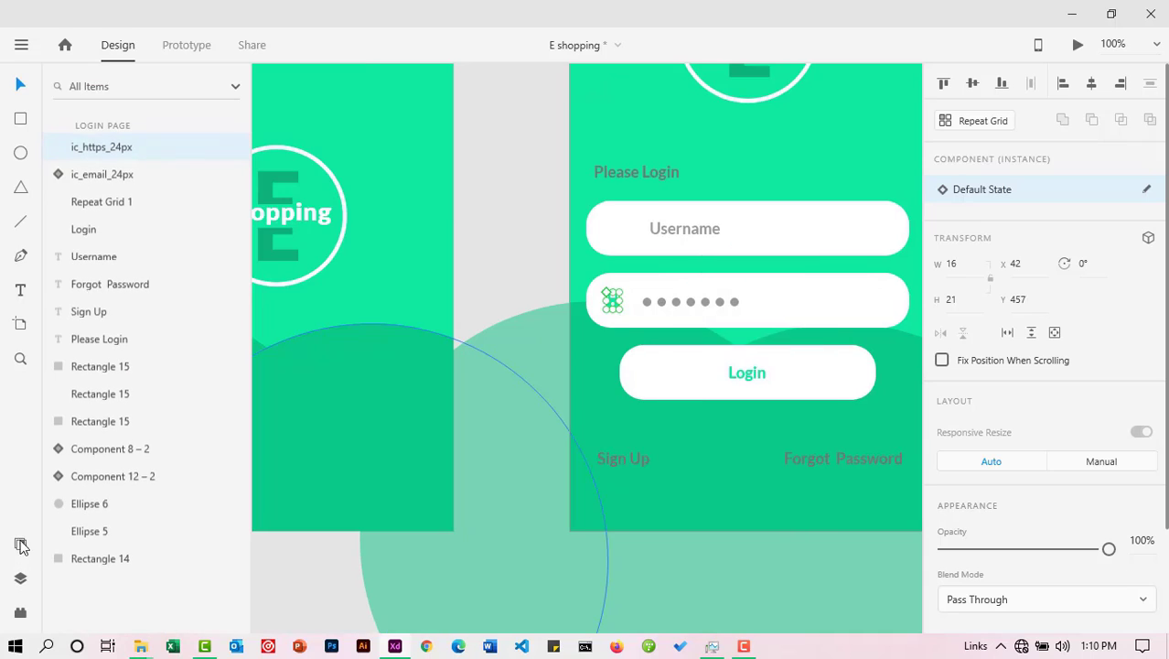
click(104, 179)
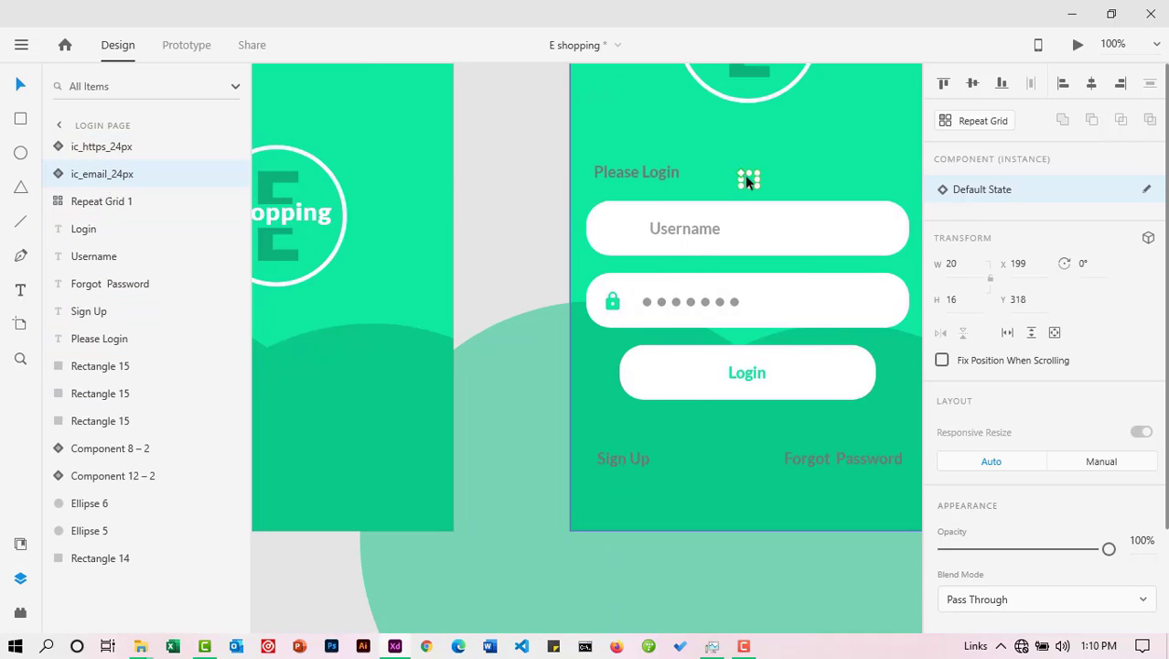
drag(748, 181, 613, 231)
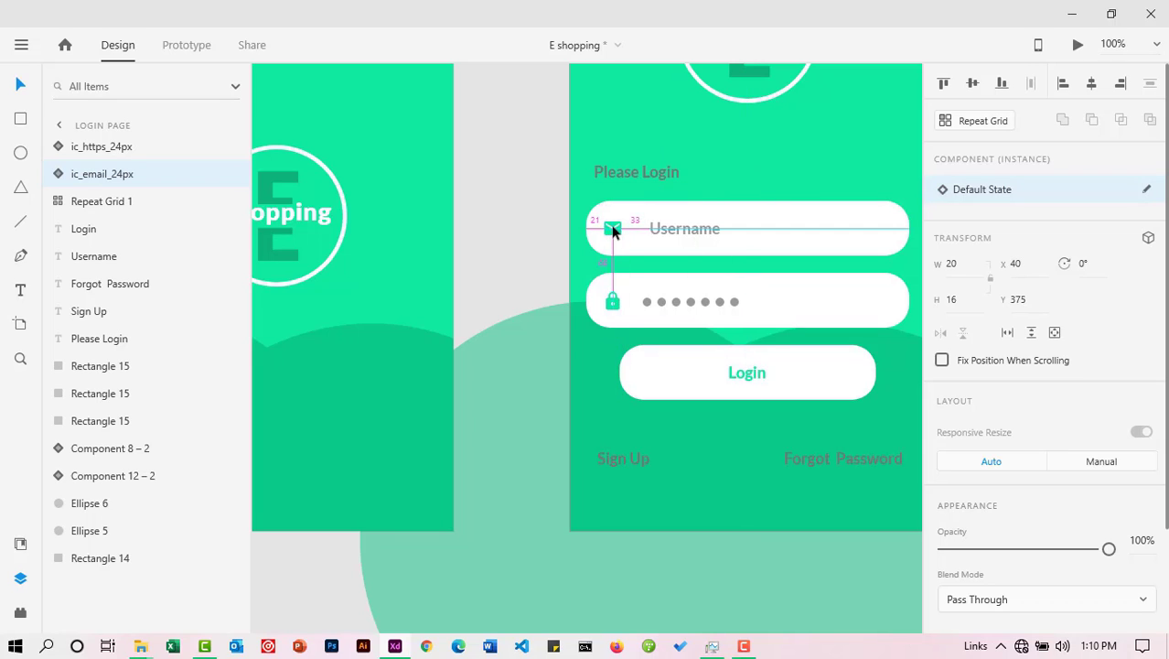
click(523, 232)
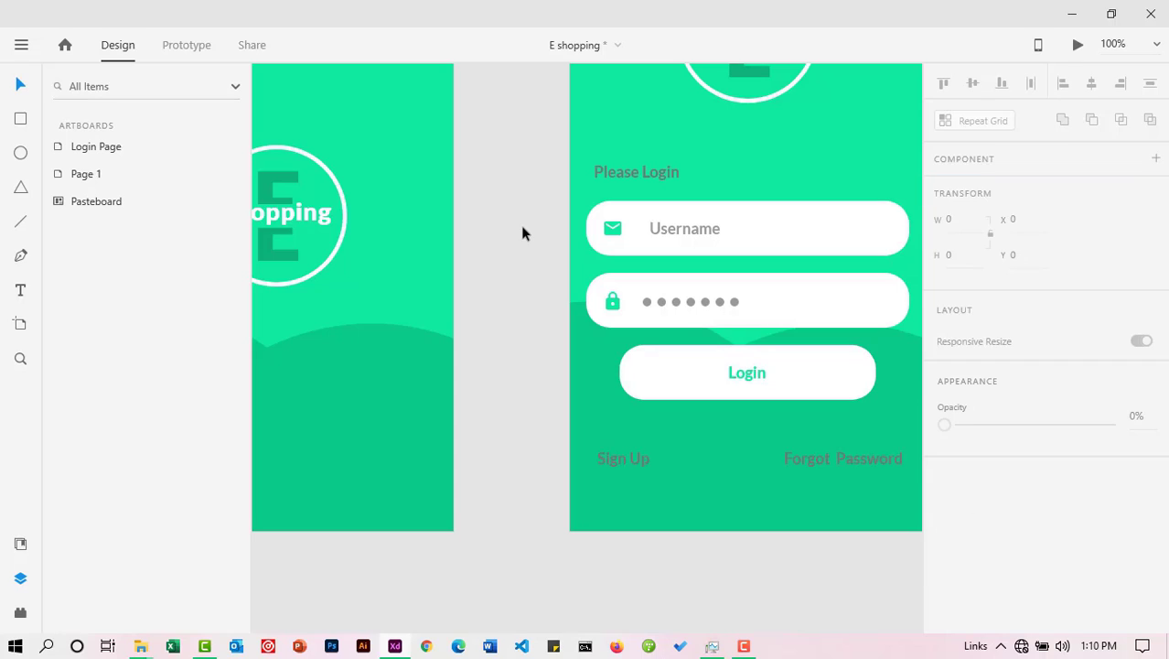
Step: Place the green eye icon asset at the far end of the password bar, opposite the lock icon
click(19, 361)
click(22, 544)
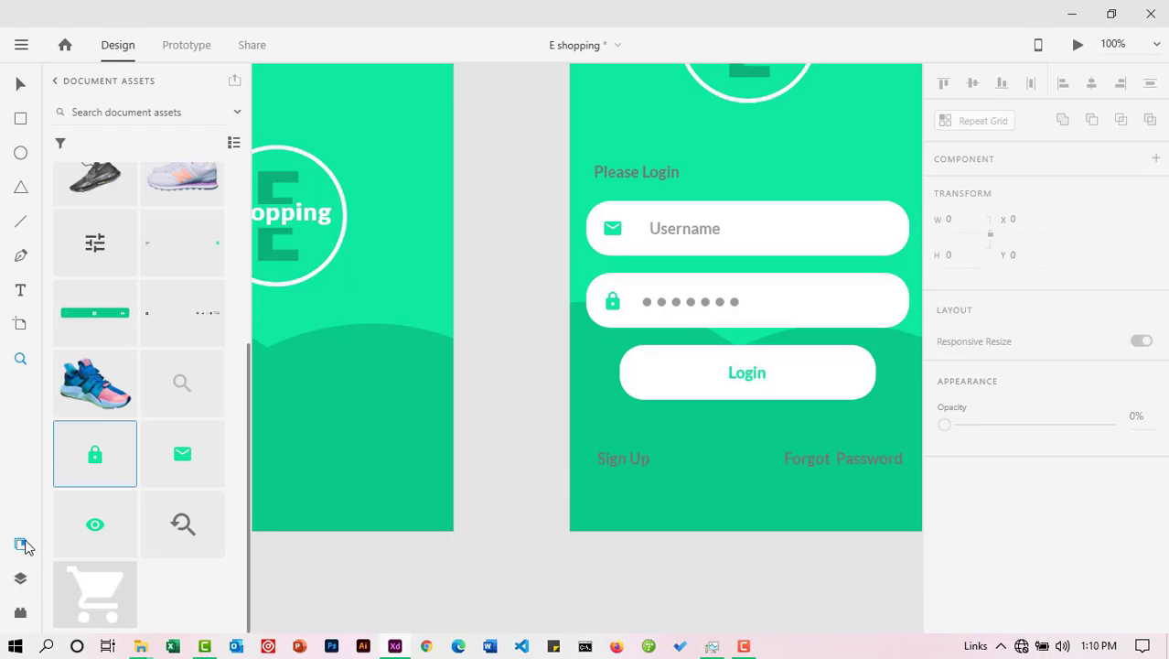
alt+click(551, 456)
alt+click(551, 457)
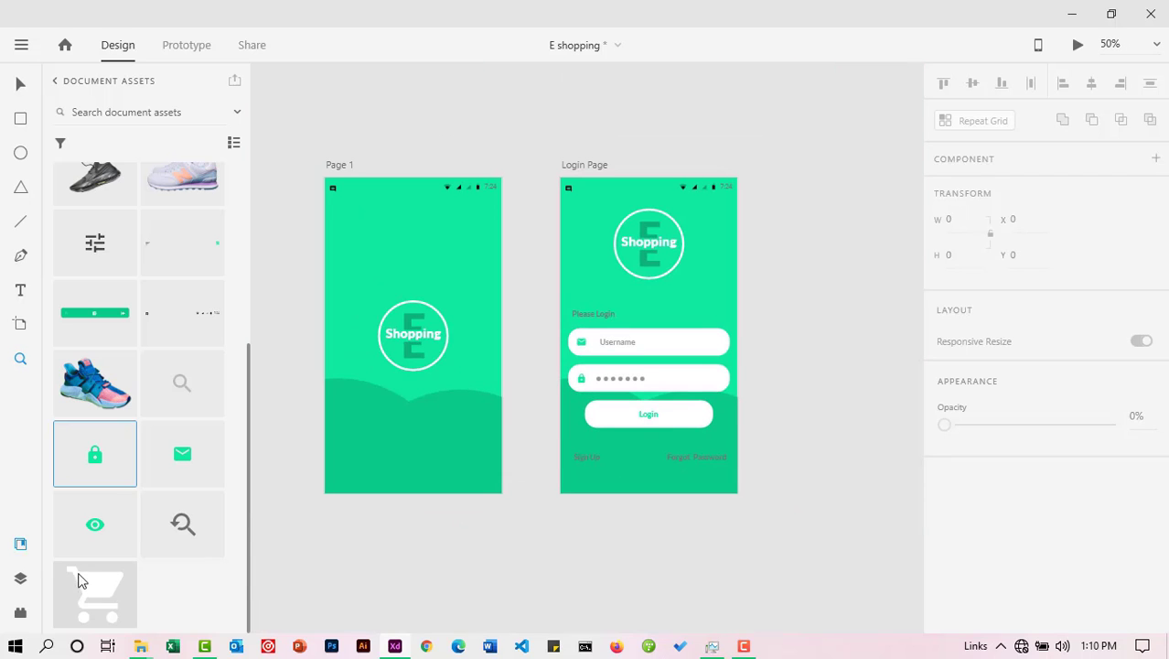
click(24, 543)
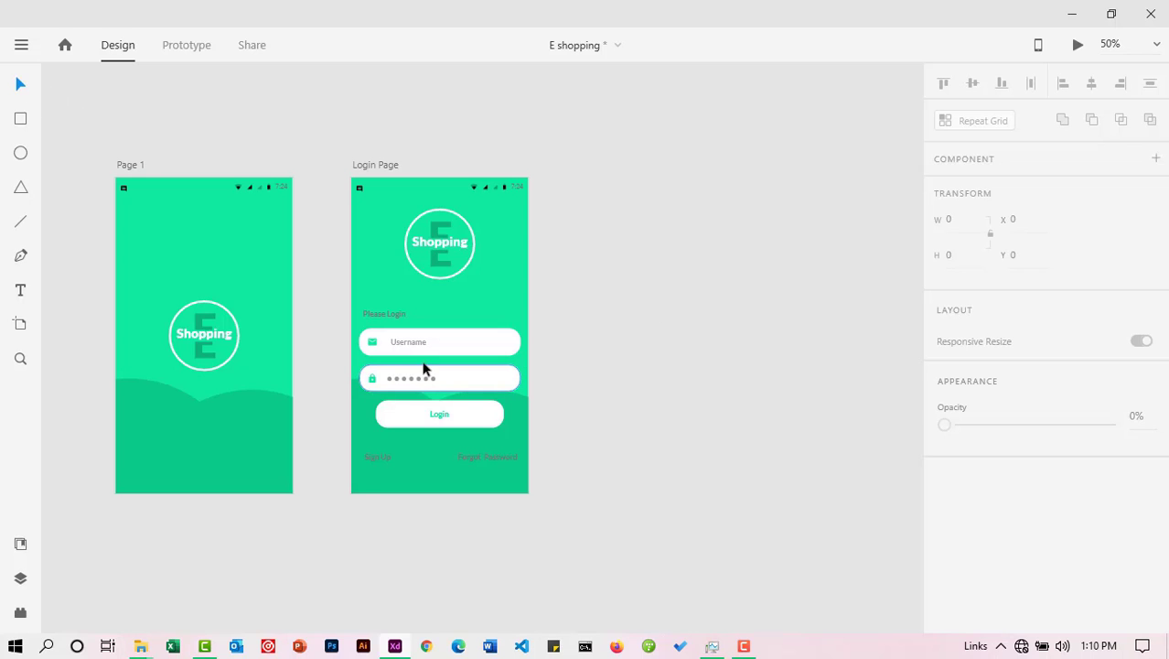
click(20, 544)
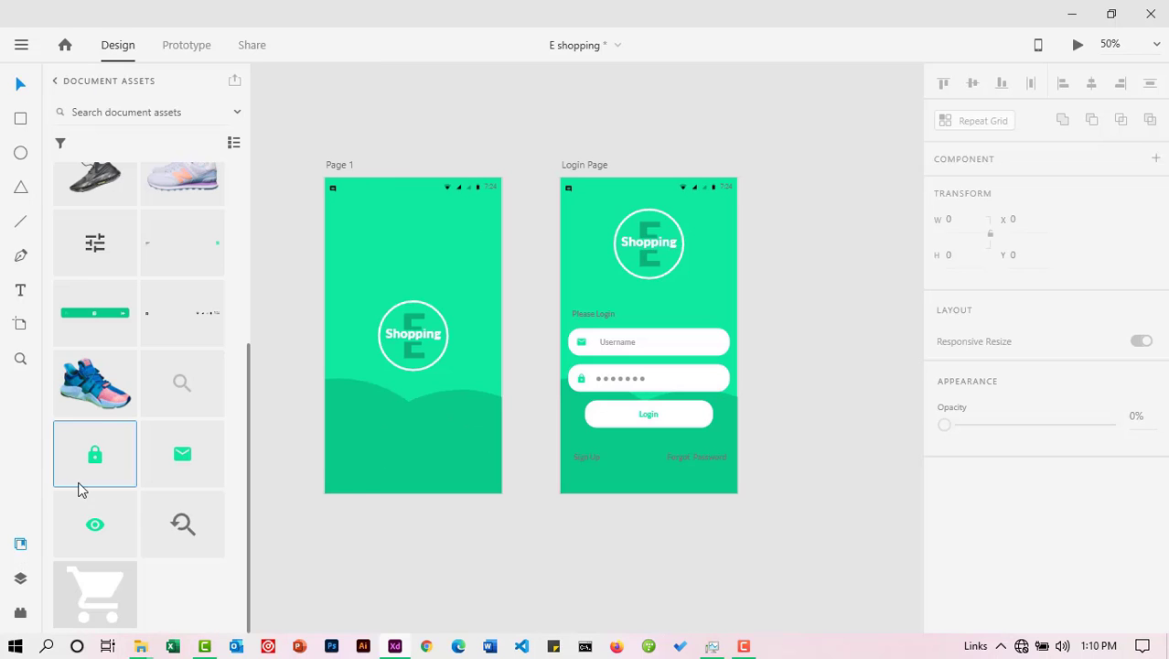
drag(95, 525, 725, 379)
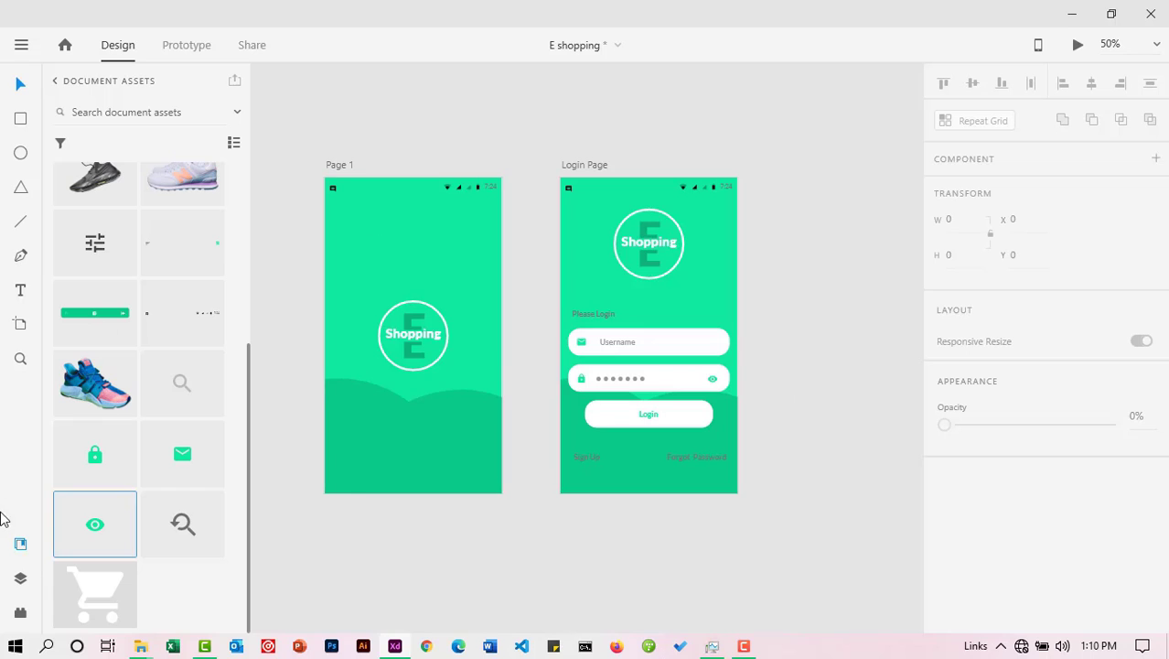
click(21, 543)
Step: Duplicate the Login Page artboard beside the original at about X 4660, Y -1866
click(22, 359)
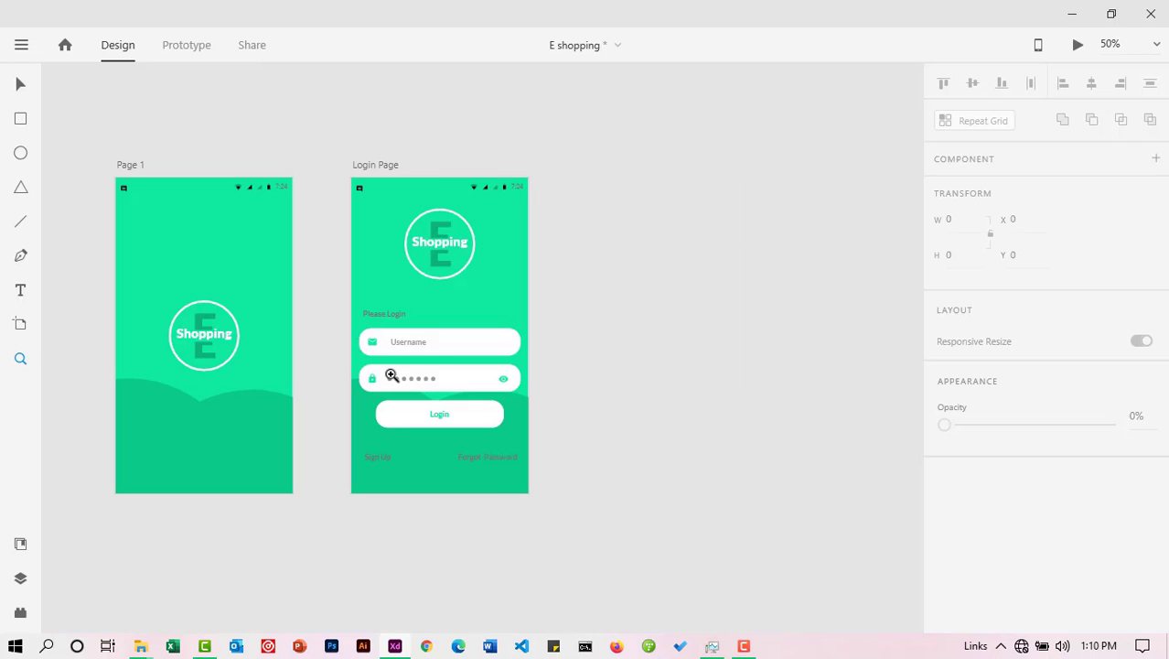
click(405, 377)
scroll(408, 383, up, 3)
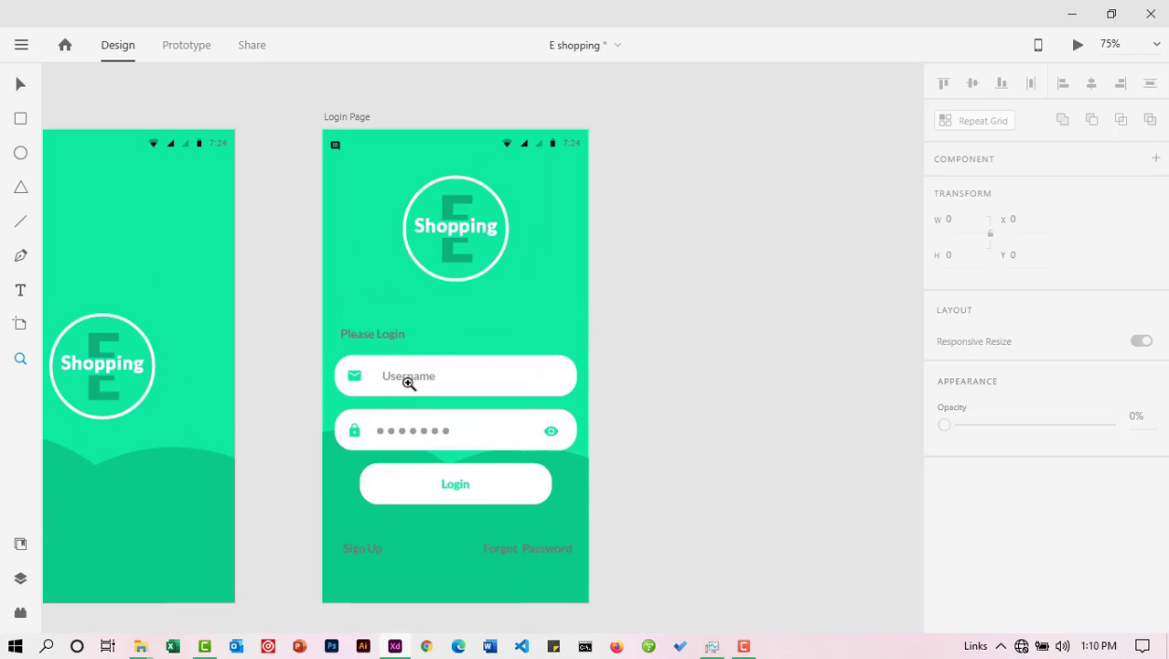
scroll(408, 384, down, 1)
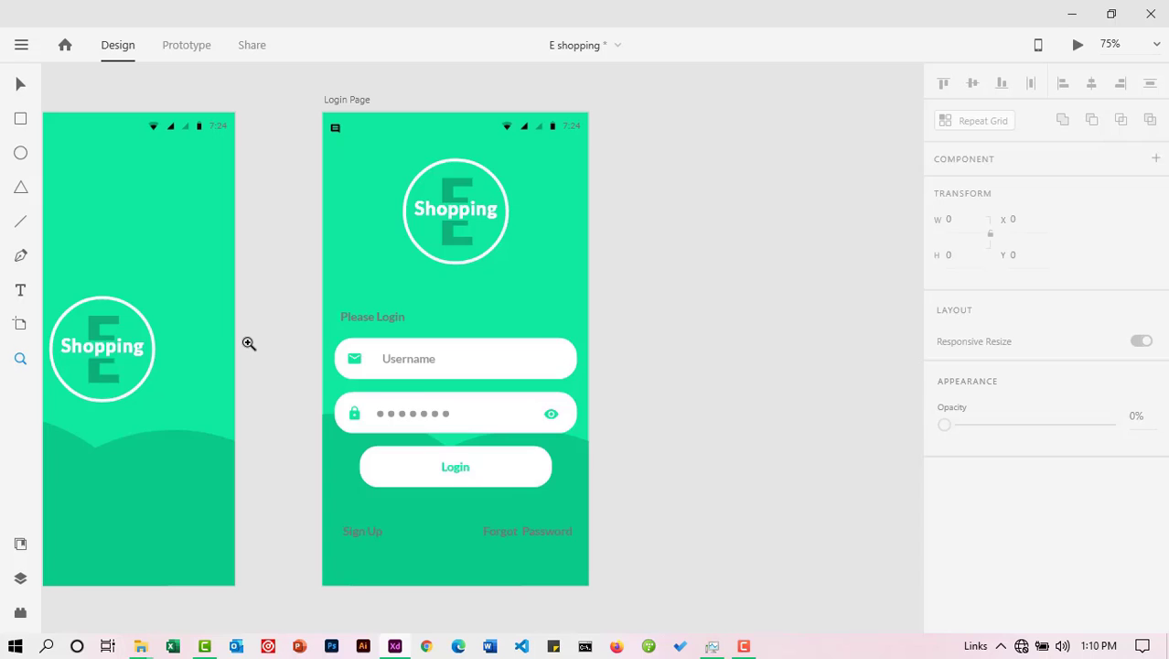
scroll(399, 396, down, 2)
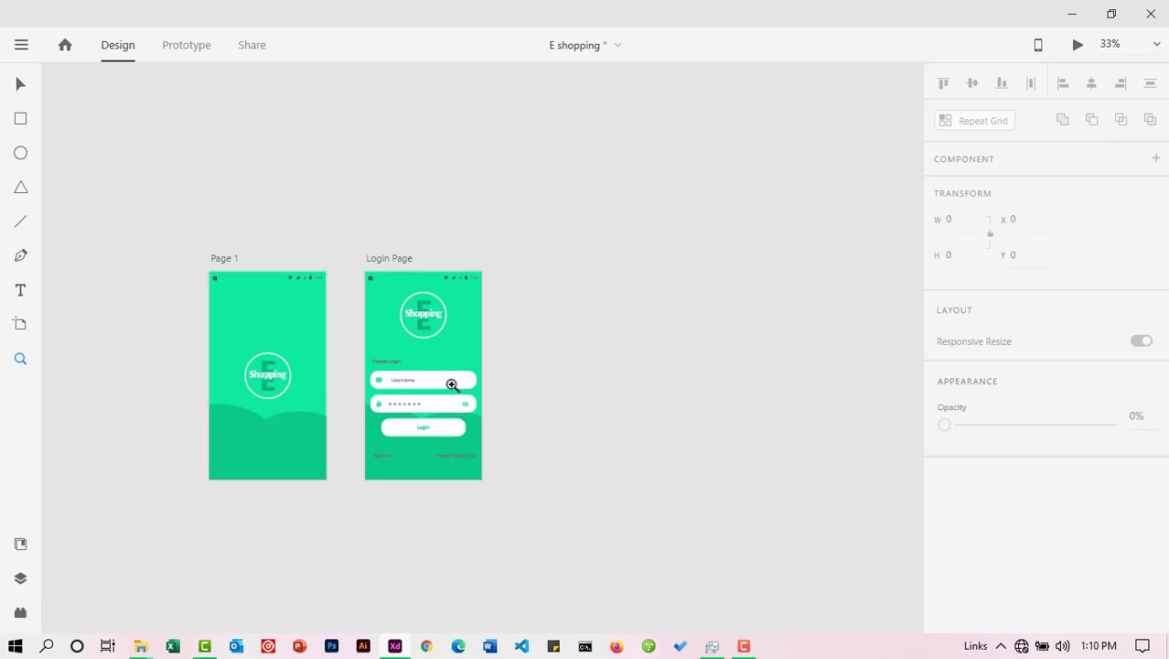
scroll(452, 384, up, 1)
scroll(432, 384, up, 1)
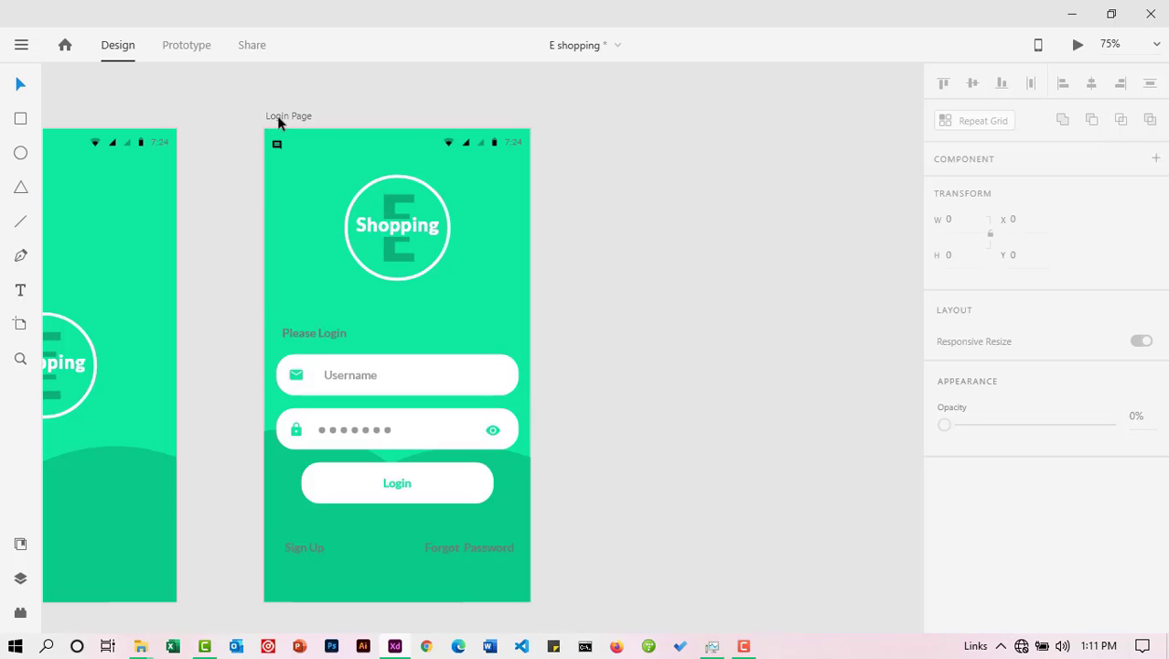
drag(277, 115, 622, 117)
click(586, 177)
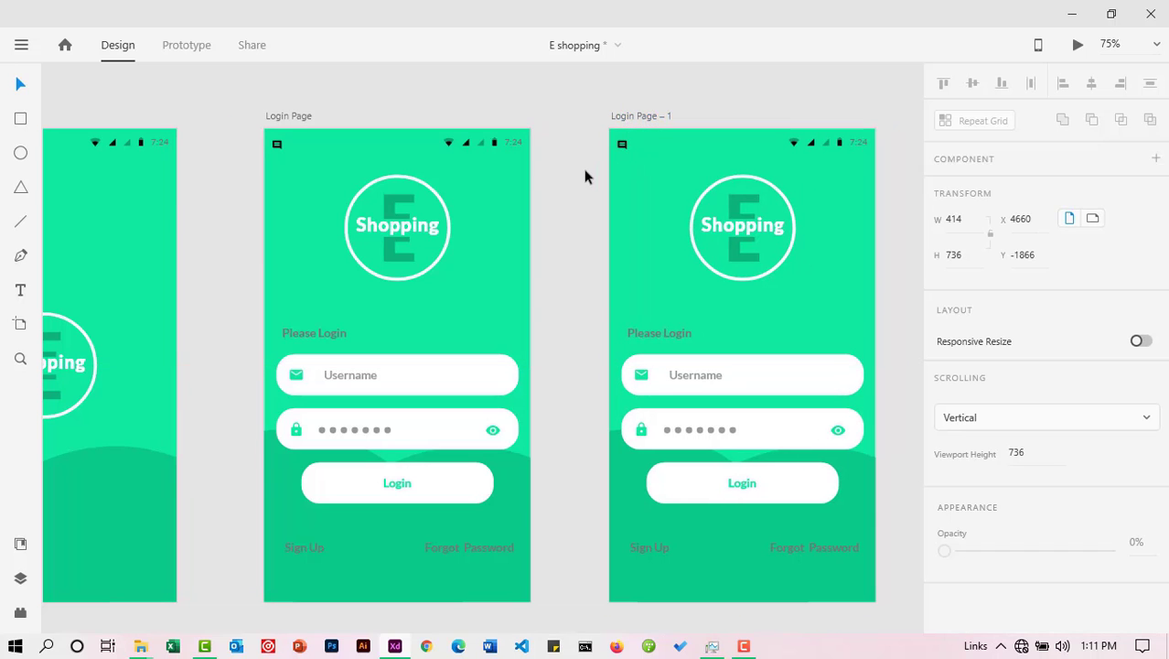
Step: Delete the Shopping logo and the "Please Login" text from the duplicated Login Page
click(703, 231)
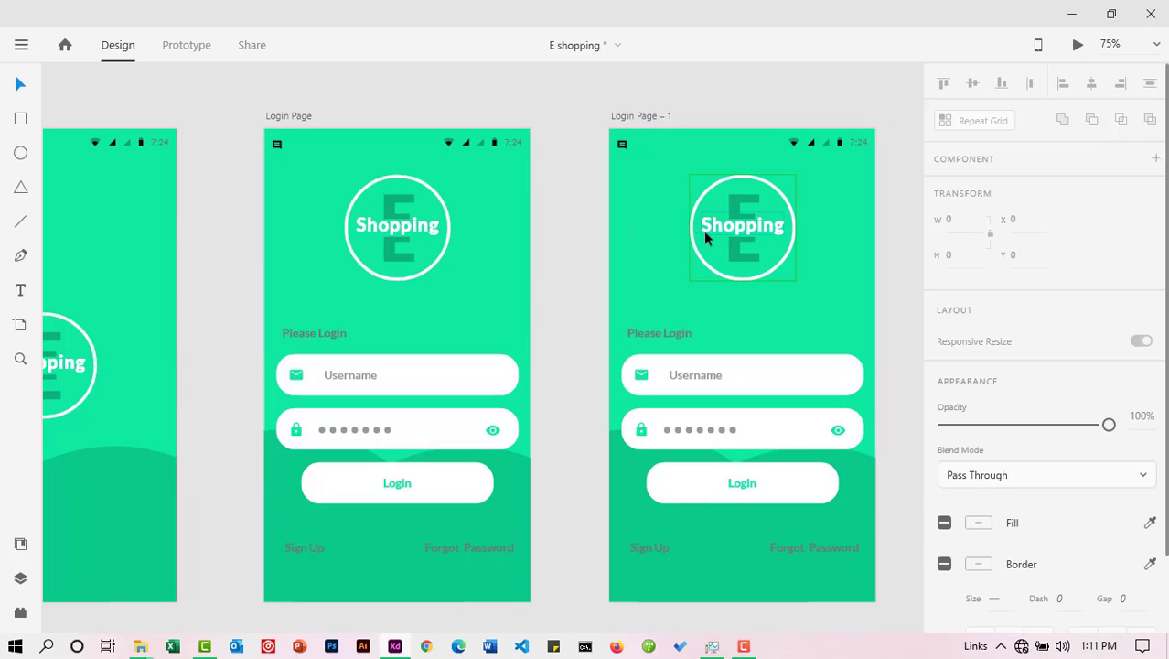
key(Delete)
click(680, 332)
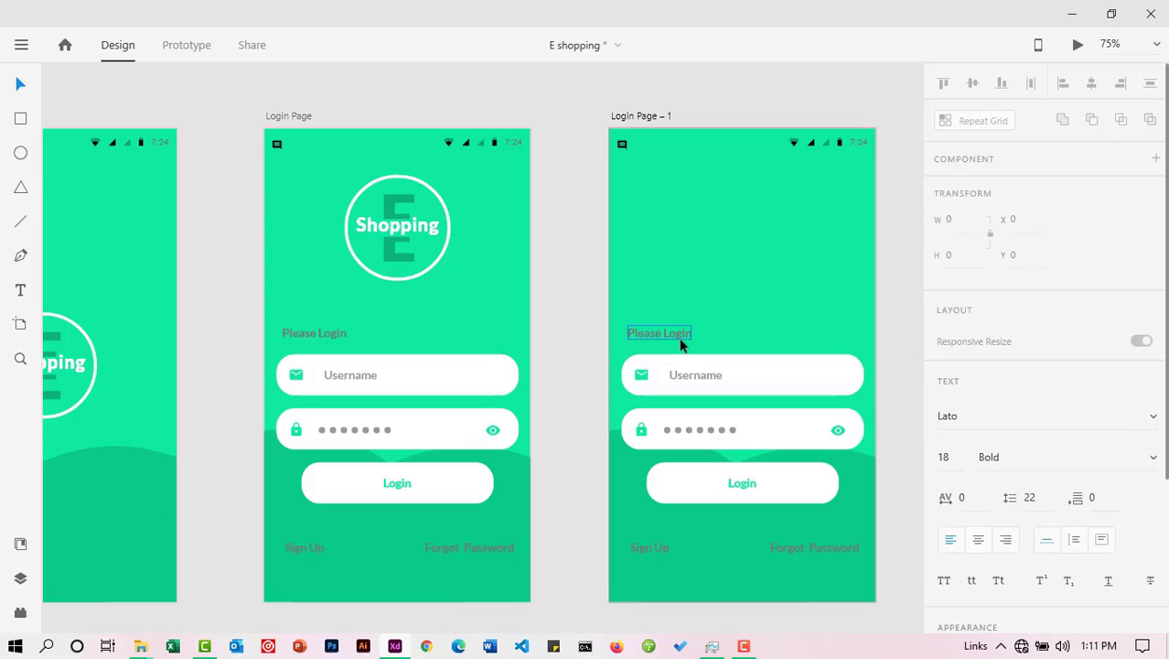
key(Delete)
Step: Delete the form bars, their contents, the Login button, background ellipses, "Forgot Password" and "Sign Up" from the duplicated page
click(662, 277)
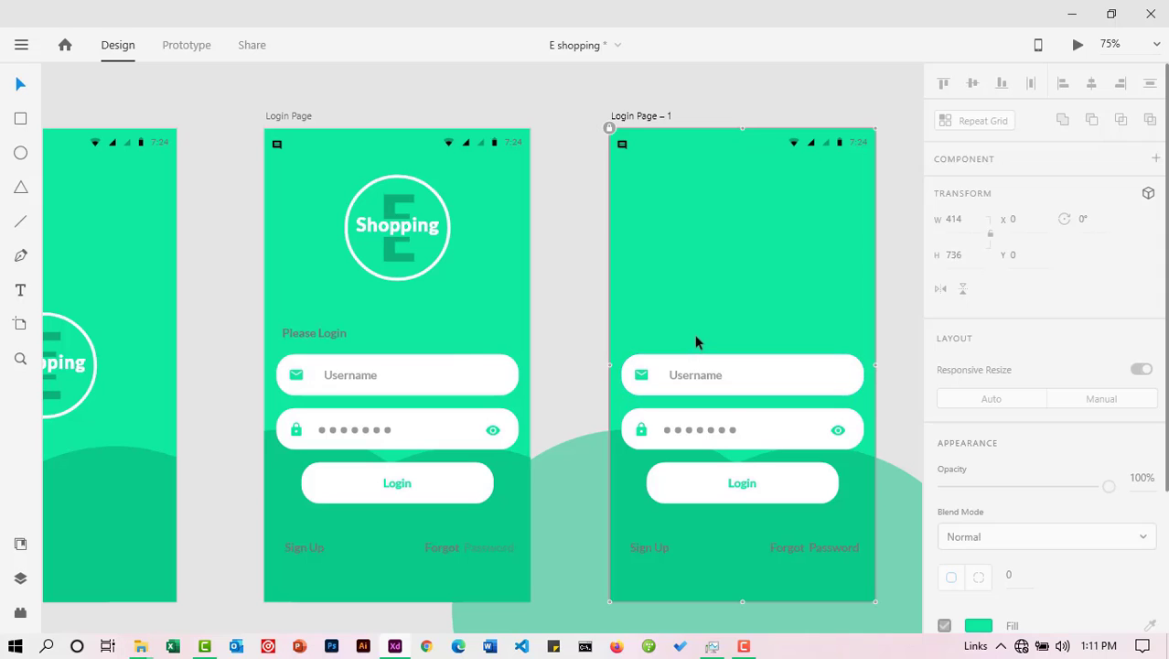
drag(696, 337, 796, 563)
key(Delete)
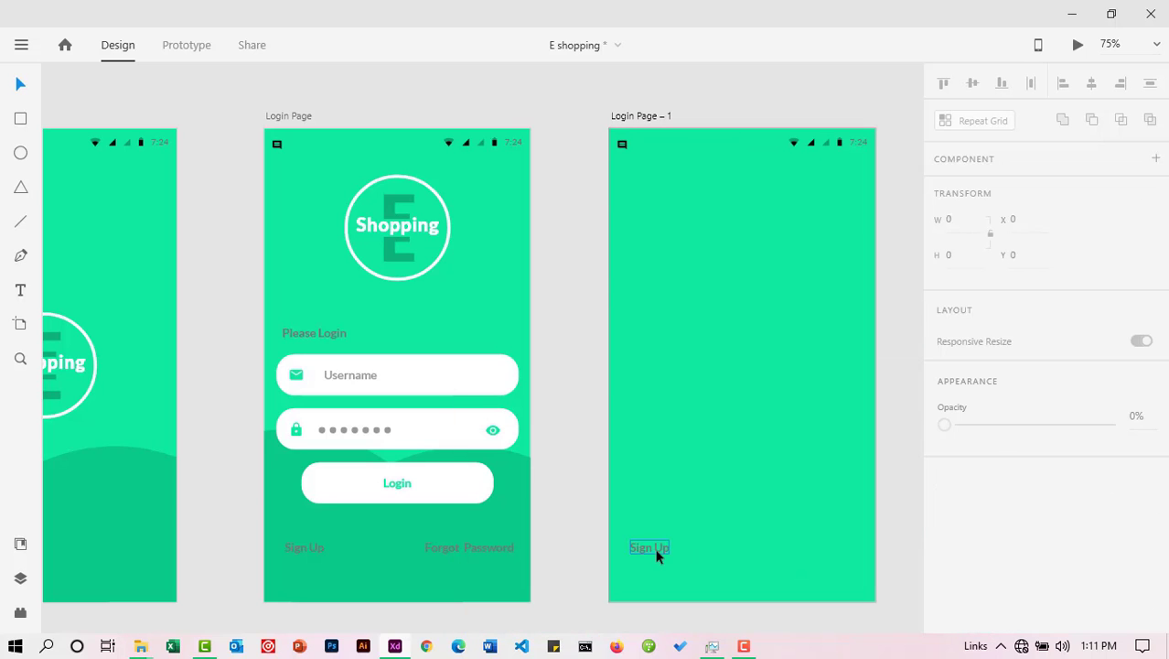
click(655, 549)
key(Delete)
Step: Unlock the duplicated page's green background rectangle and fill it with the #F2F2F2 colour from the document assets
click(668, 300)
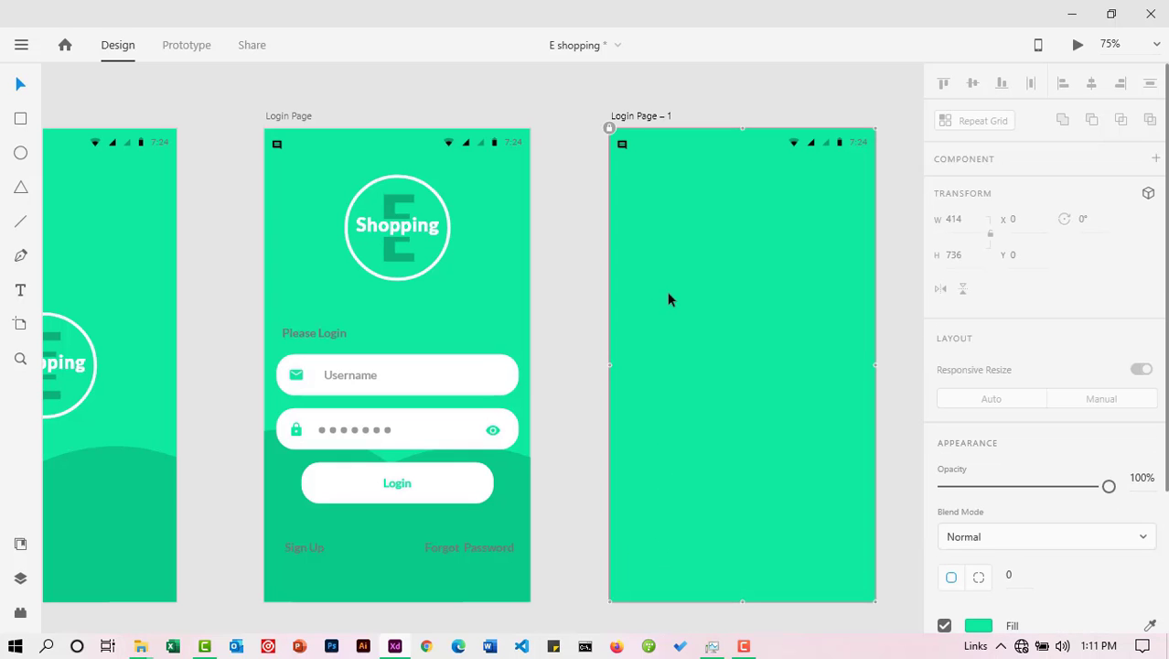
click(575, 273)
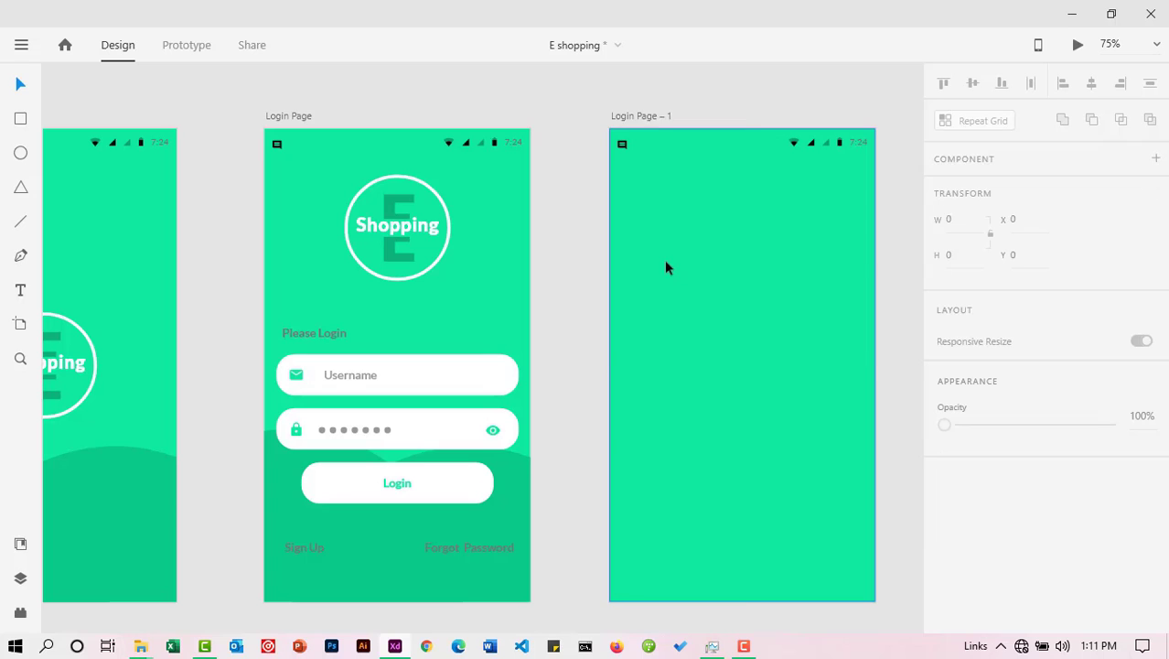
click(664, 261)
click(20, 359)
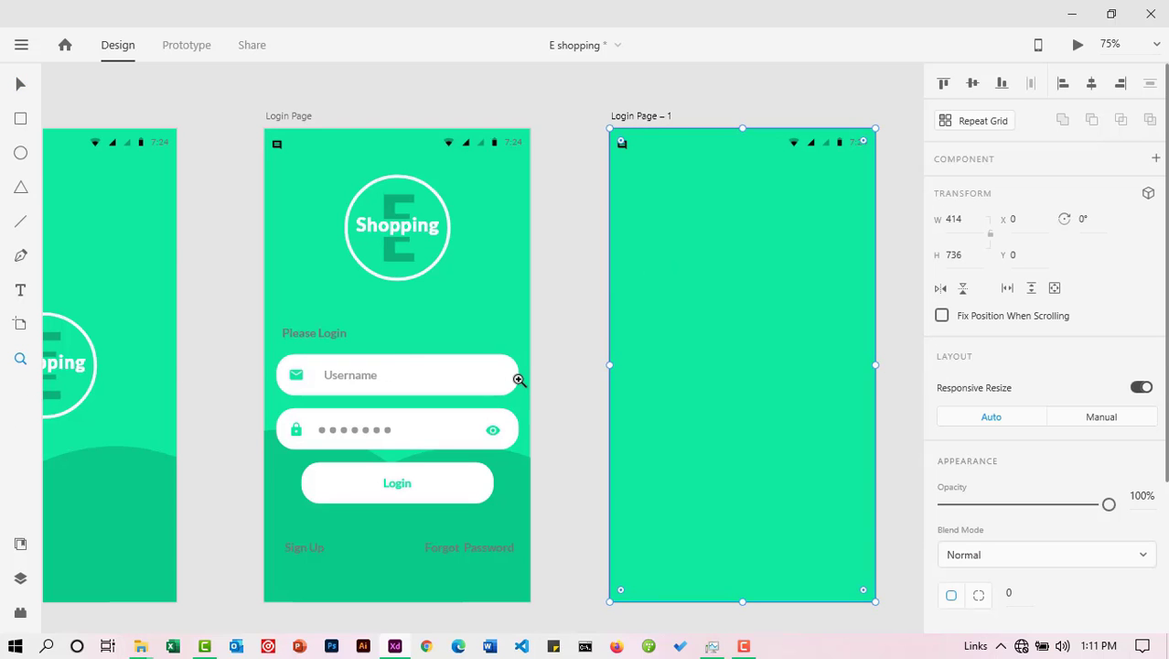
alt+click(517, 378)
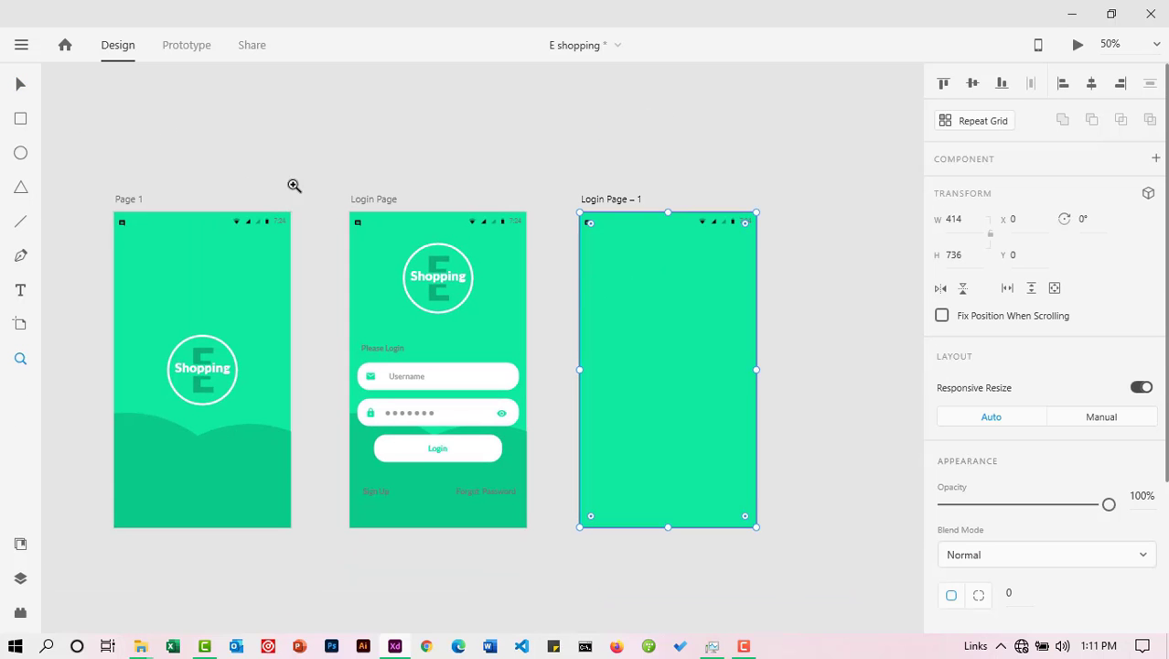
click(20, 543)
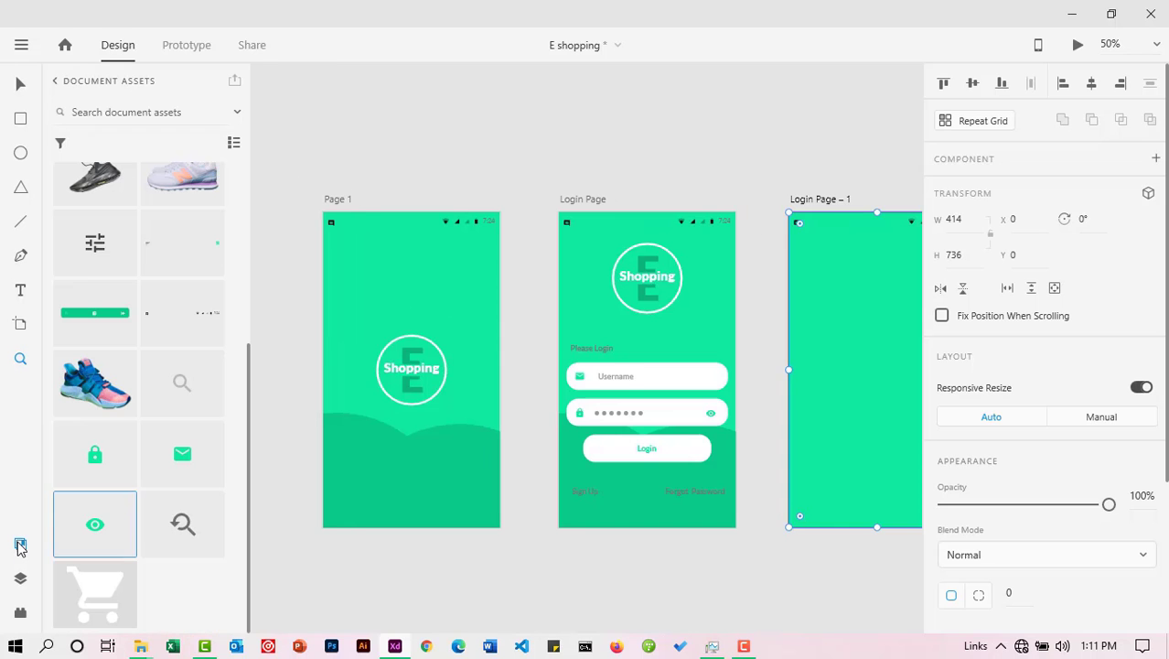
scroll(134, 293, up, 5)
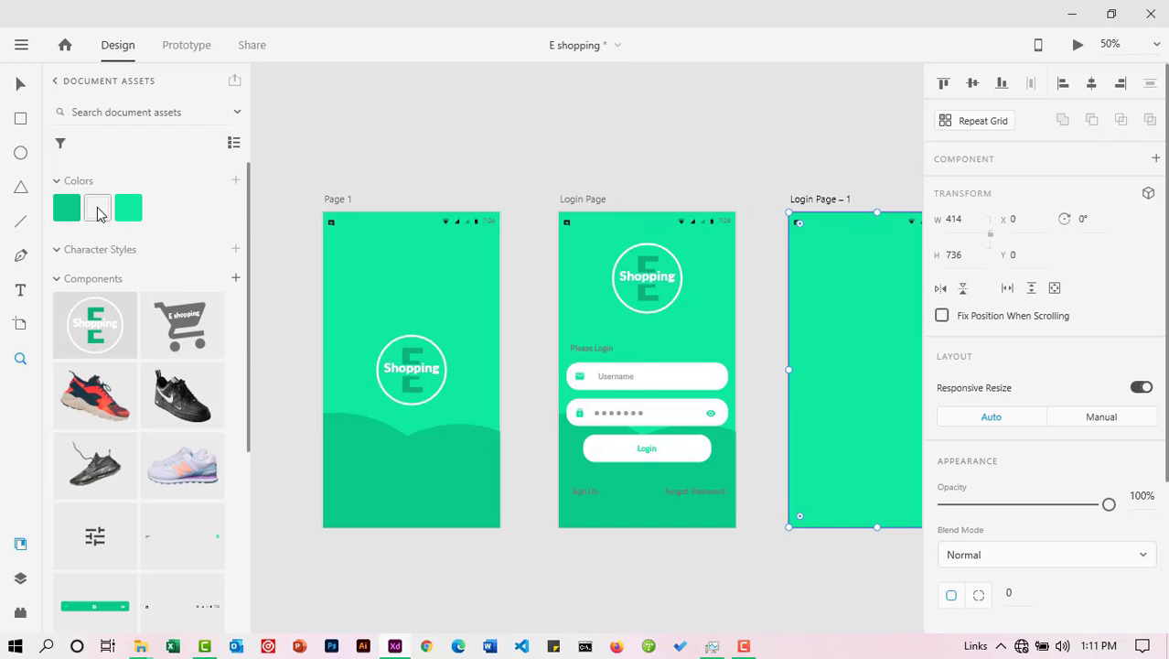
mouse_move(100, 212)
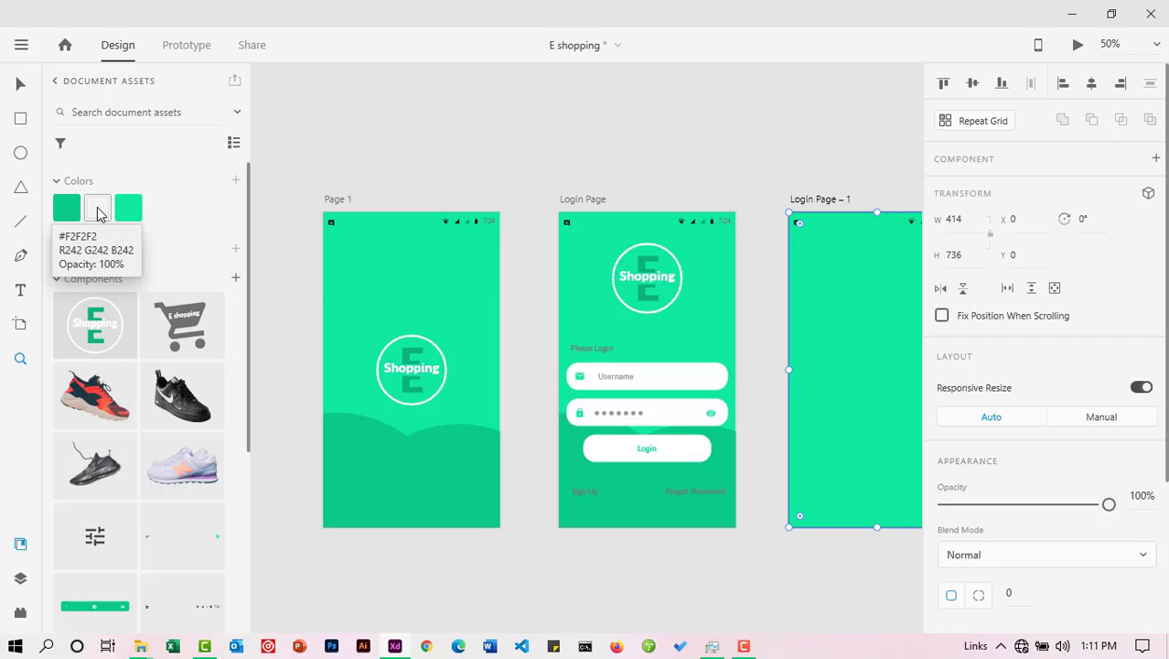
click(100, 212)
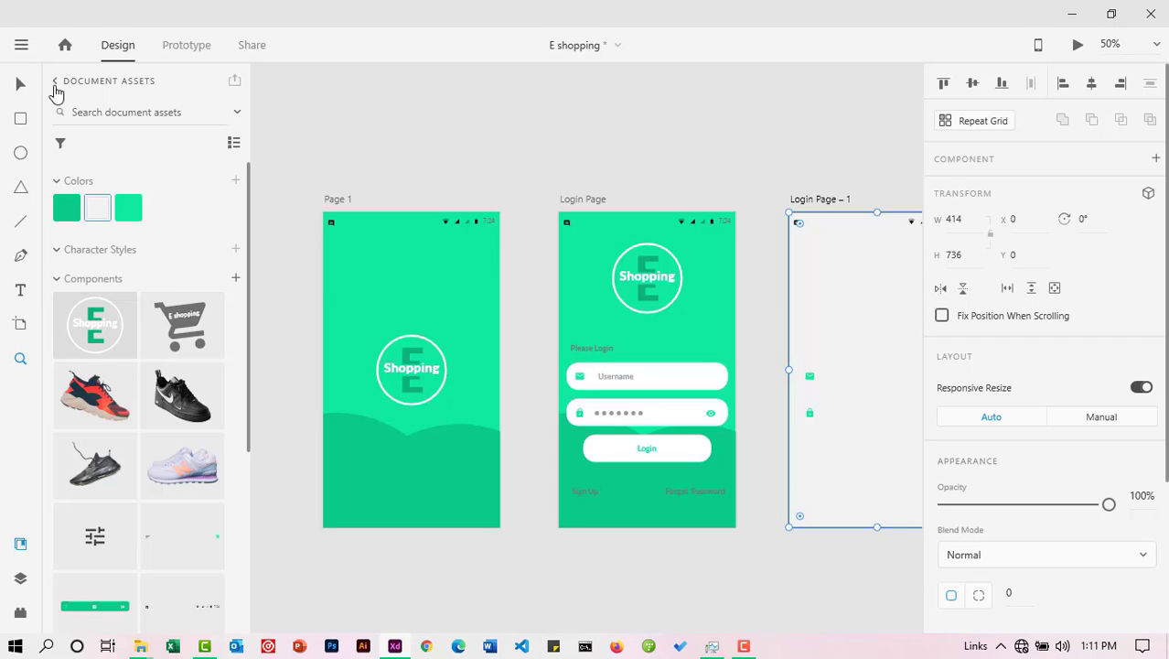
Step: Delete the leftover mail, lock and eye icons from the duplicated page
click(18, 85)
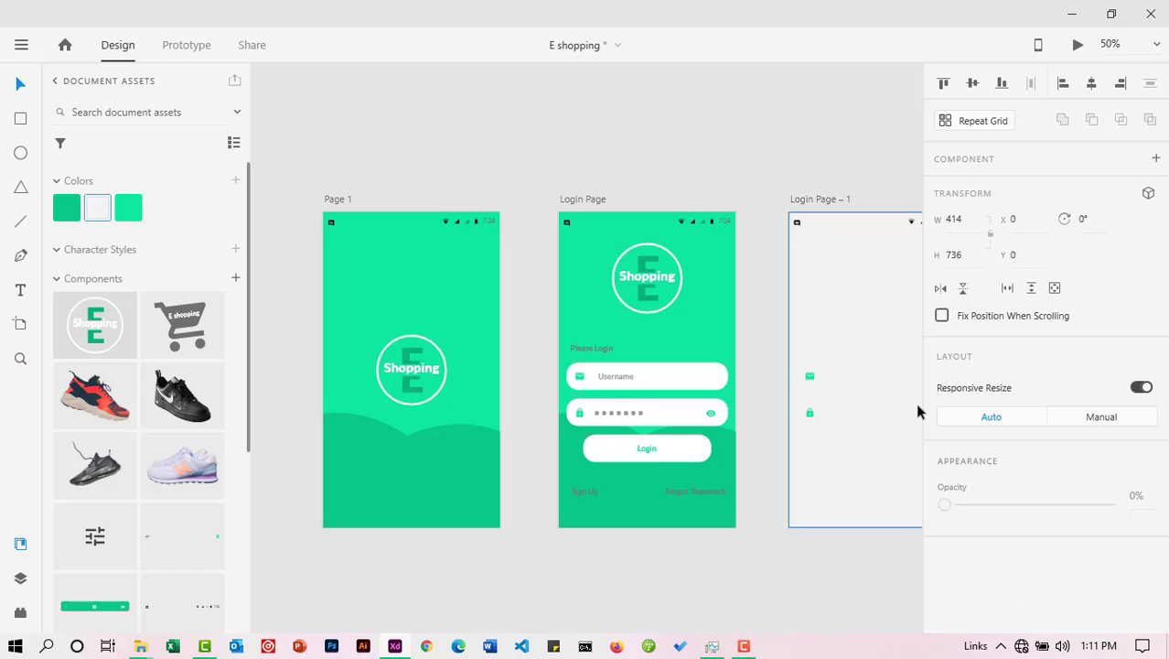
click(810, 378)
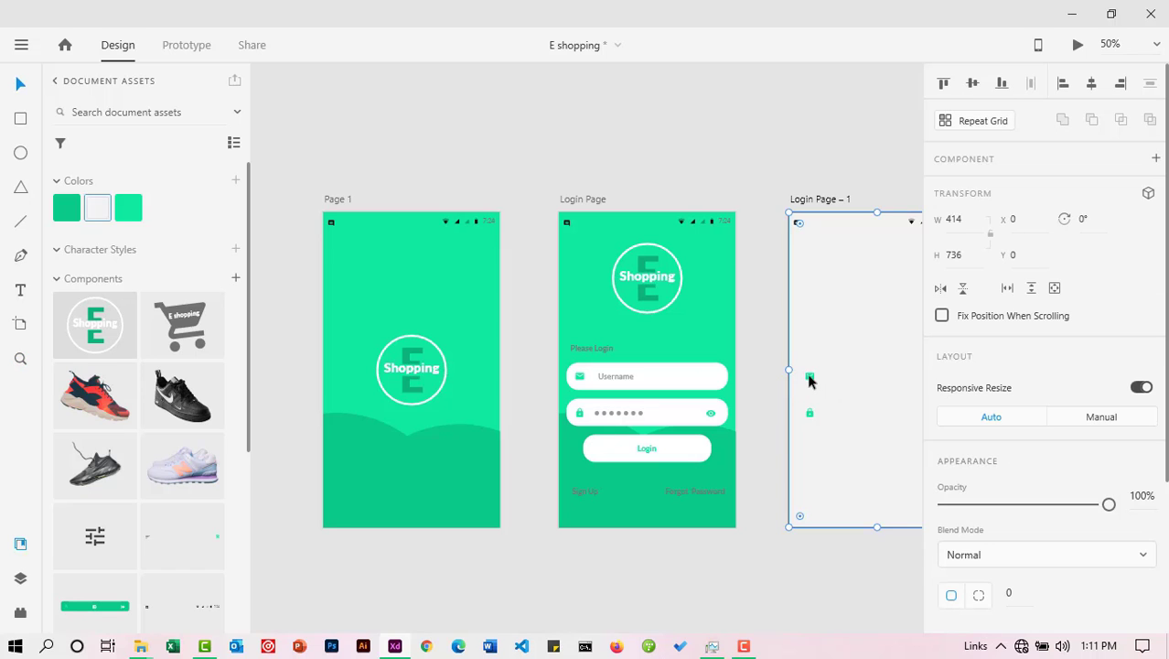
click(810, 378)
key(Delete)
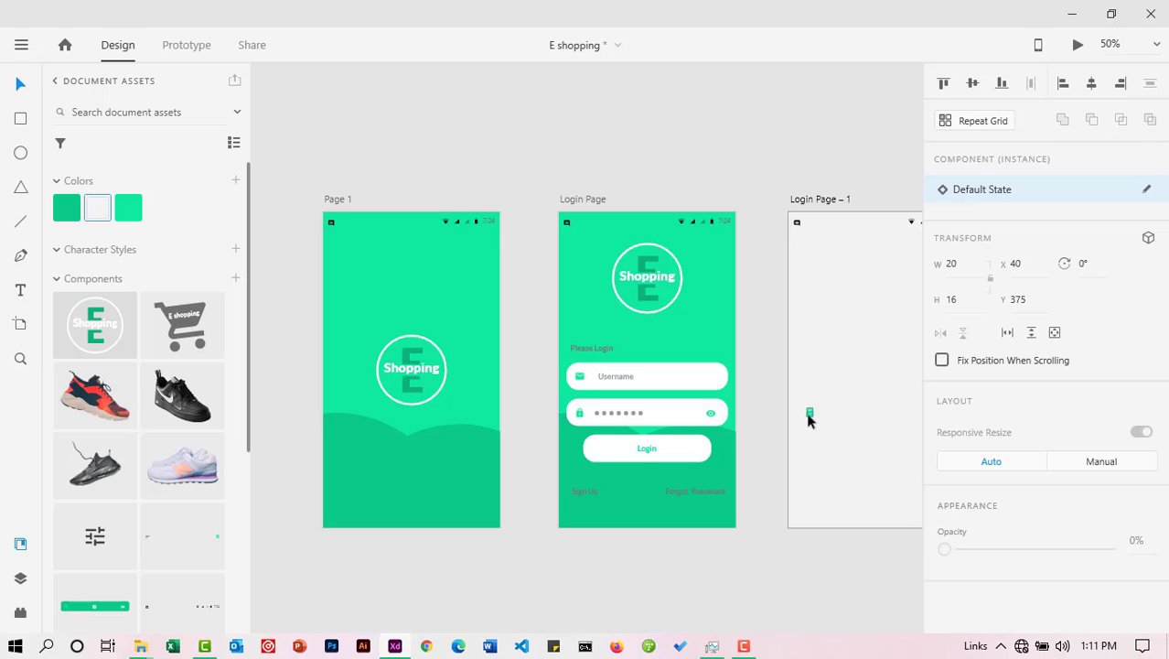
click(809, 415)
key(Delete)
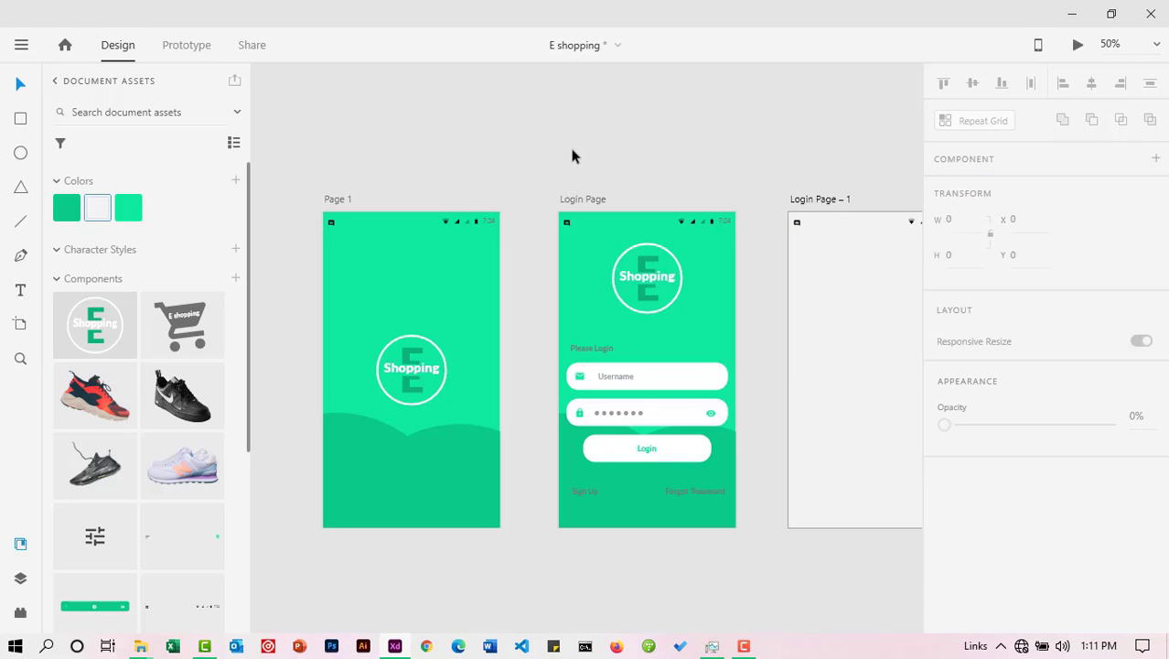
click(20, 544)
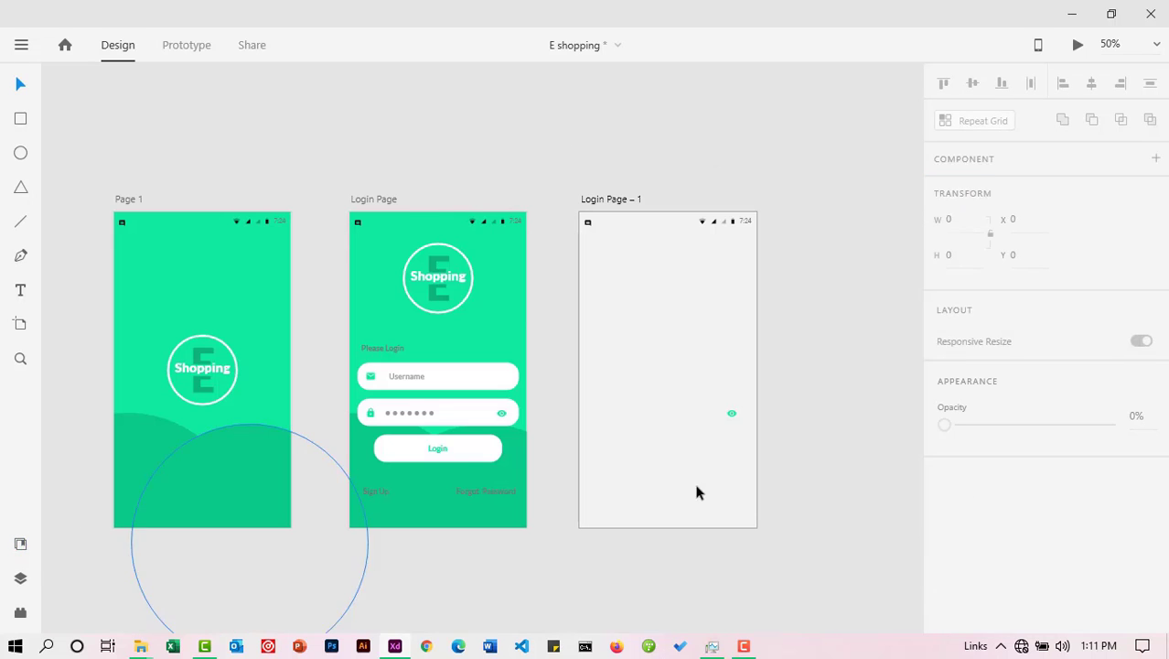
click(733, 414)
key(Delete)
click(645, 369)
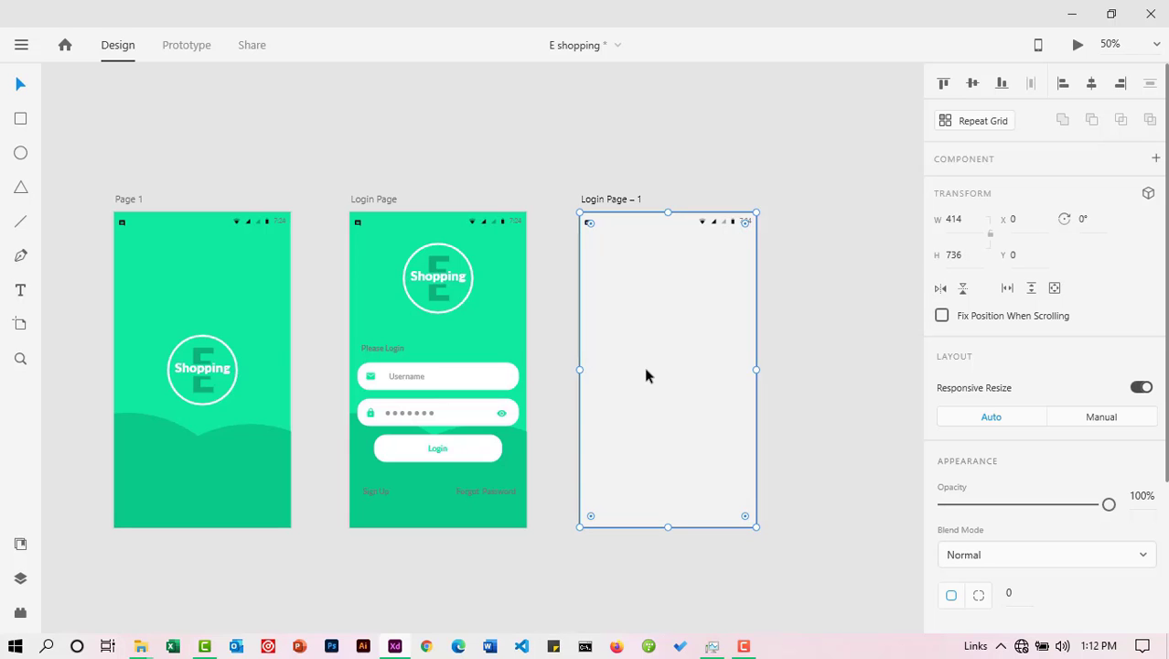
click(645, 376)
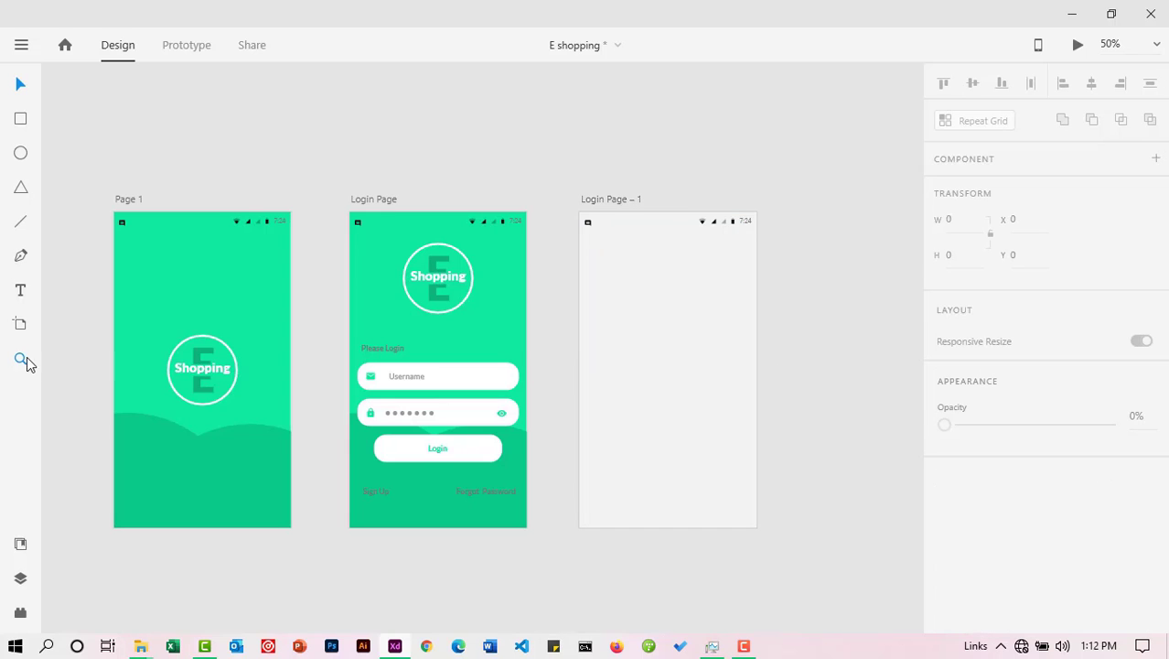
click(20, 359)
click(641, 338)
drag(676, 332, 504, 315)
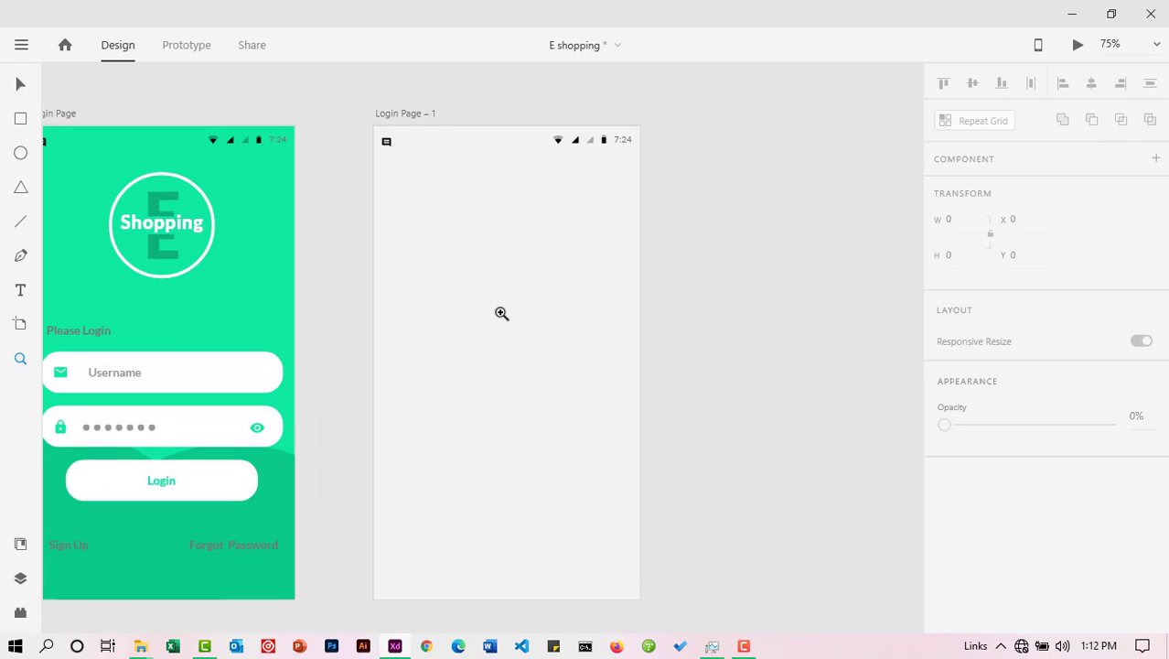
Step: Place the menu-and-cart header component from the document assets below the status bar of the duplicated page, at about X 40, Y 83
click(19, 545)
scroll(164, 474, down, 1)
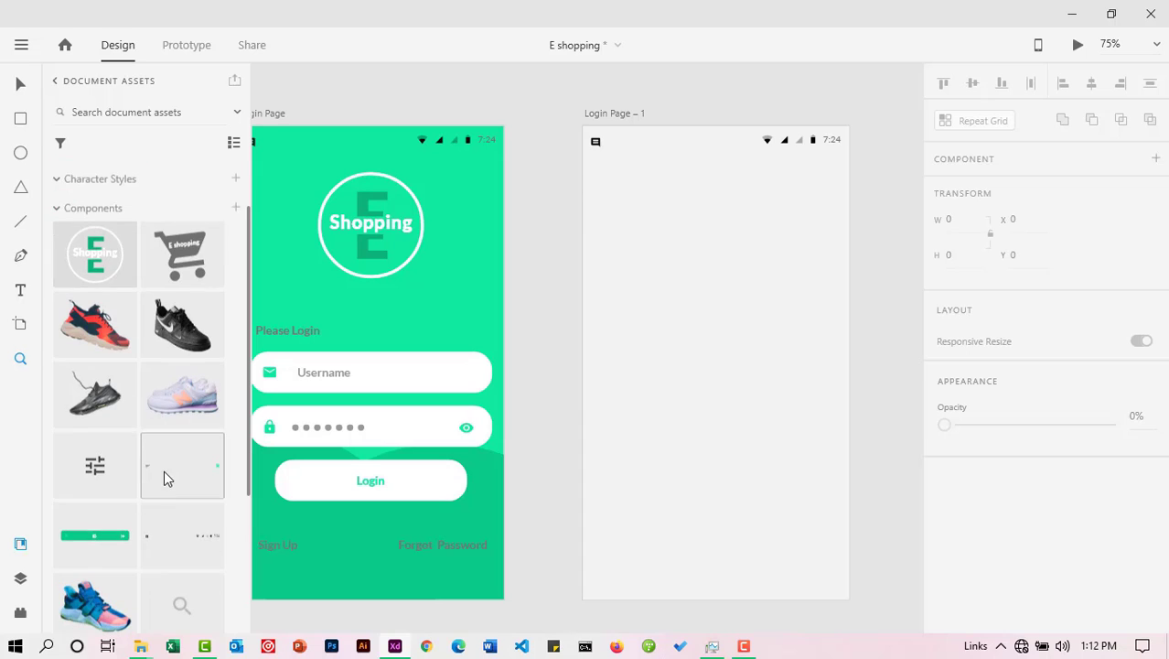
drag(164, 469, 661, 227)
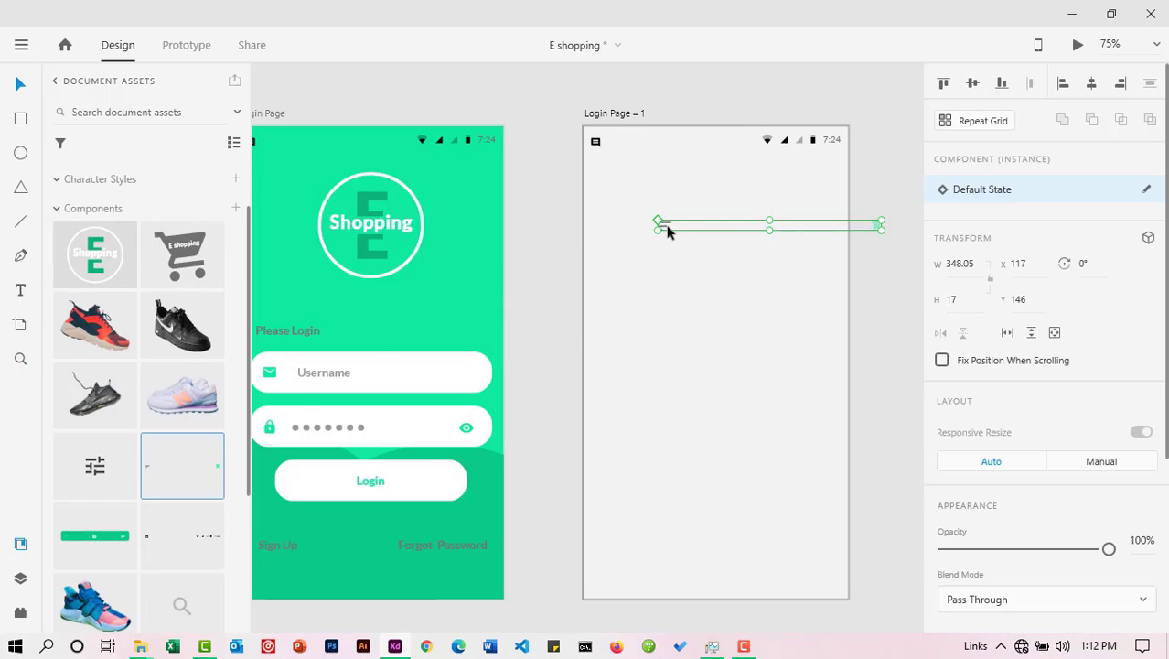
drag(663, 230, 614, 189)
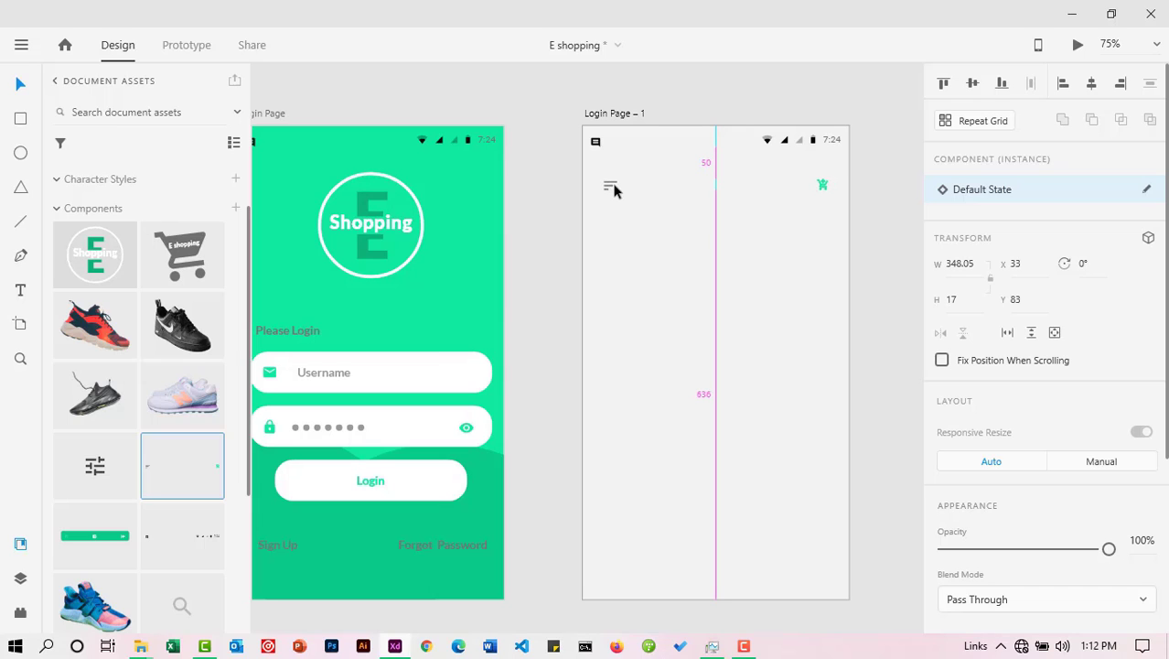
drag(614, 189, 617, 190)
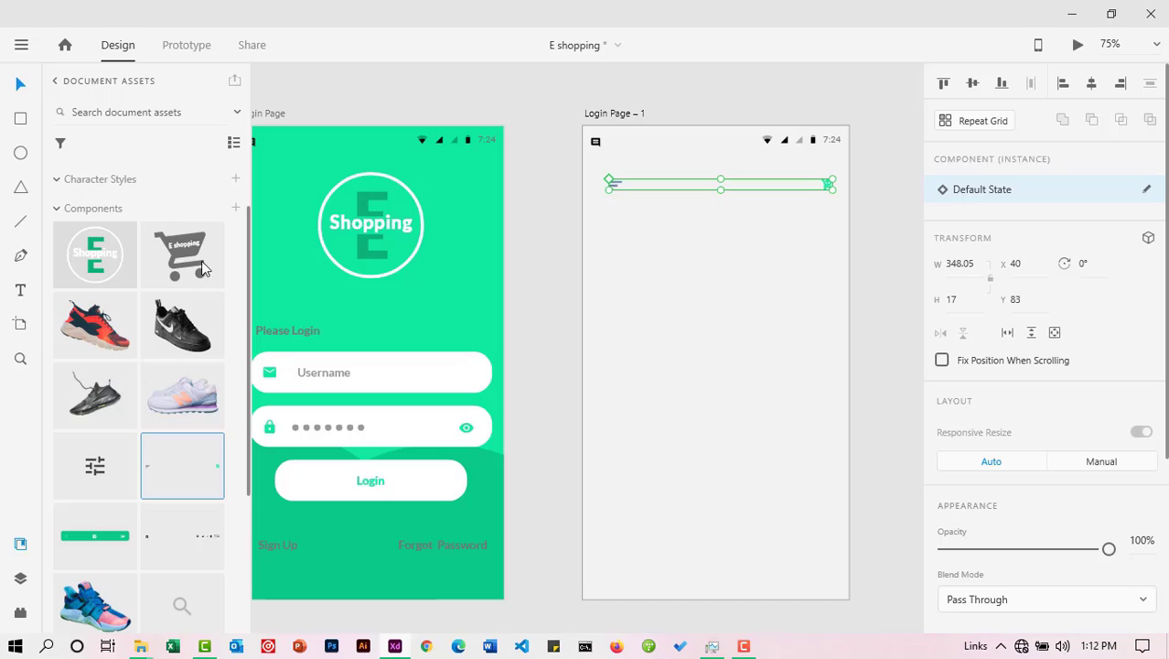
click(549, 163)
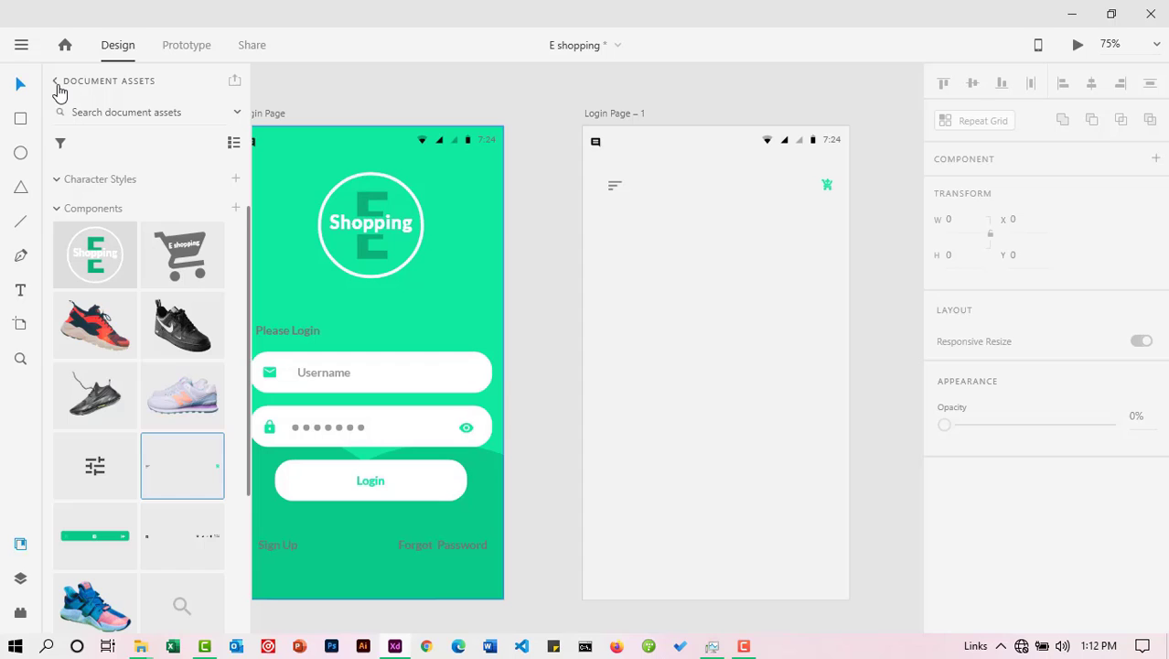
click(56, 82)
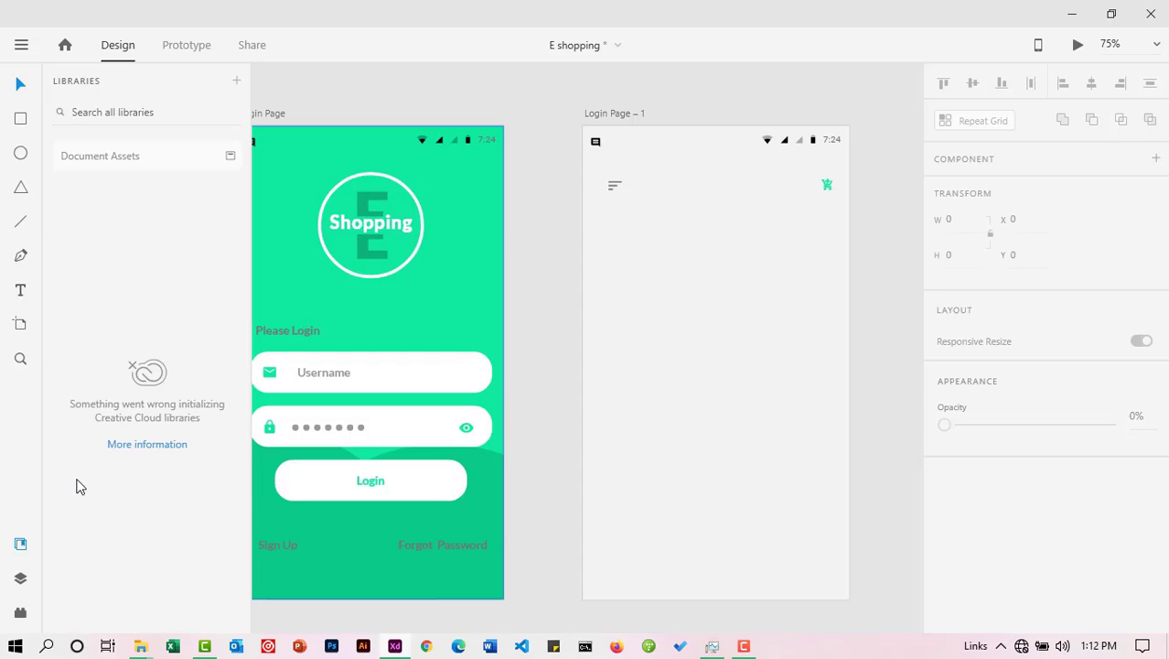
click(20, 545)
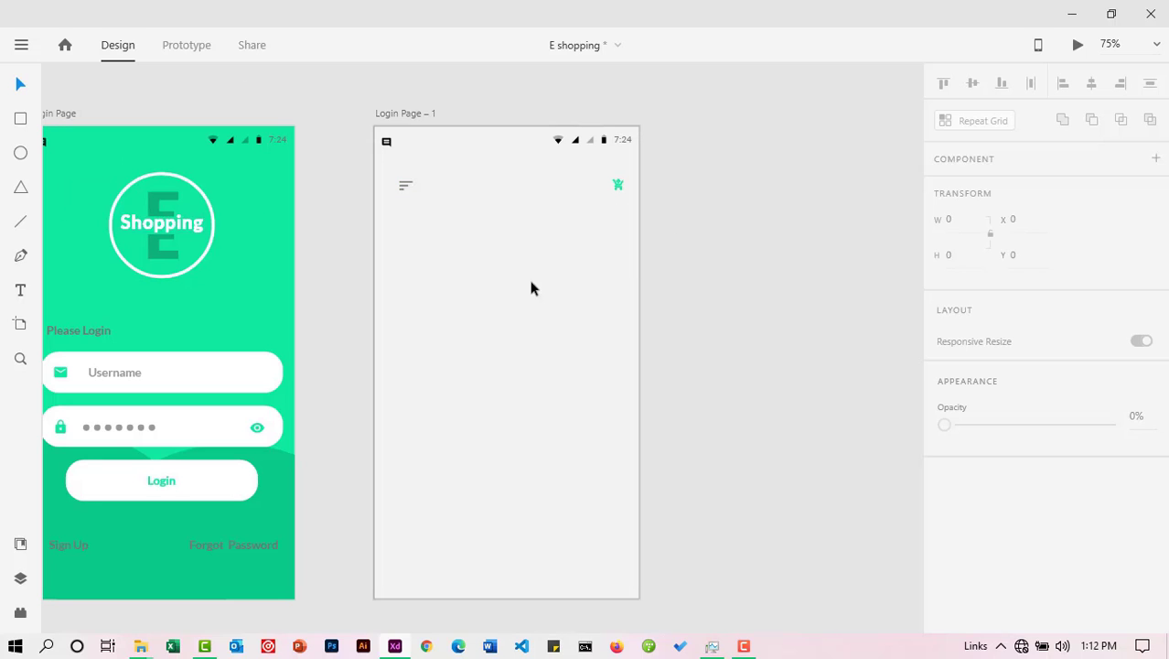
Step: Centre the menu-and-cart header component horizontally on the duplicated page
click(619, 185)
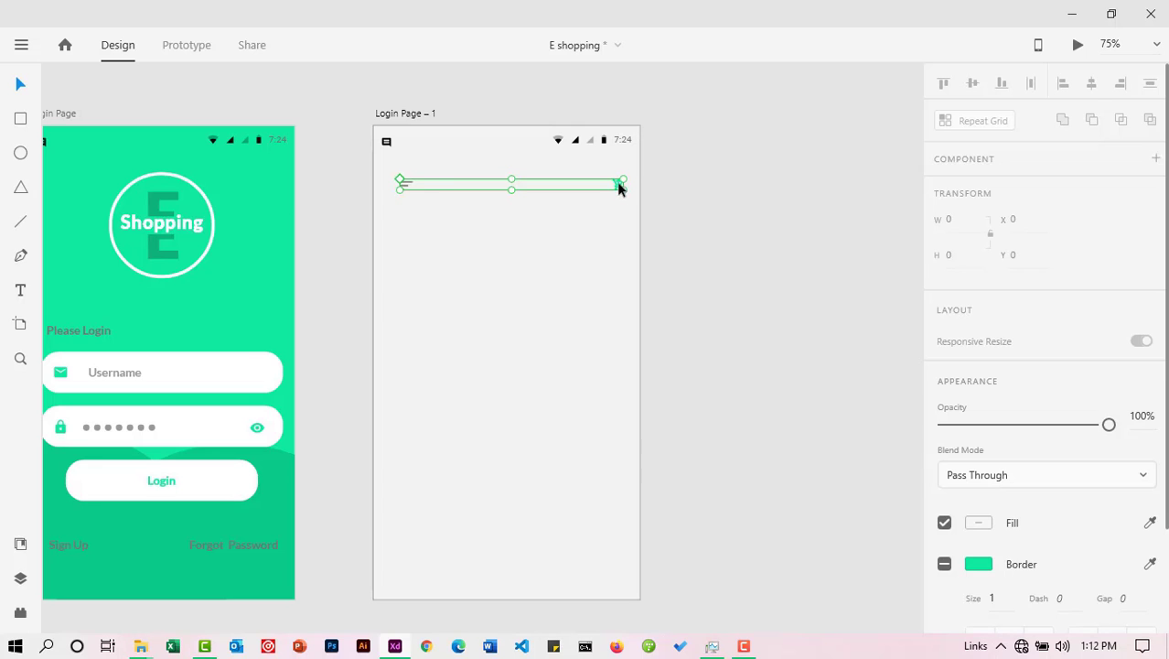
click(1093, 85)
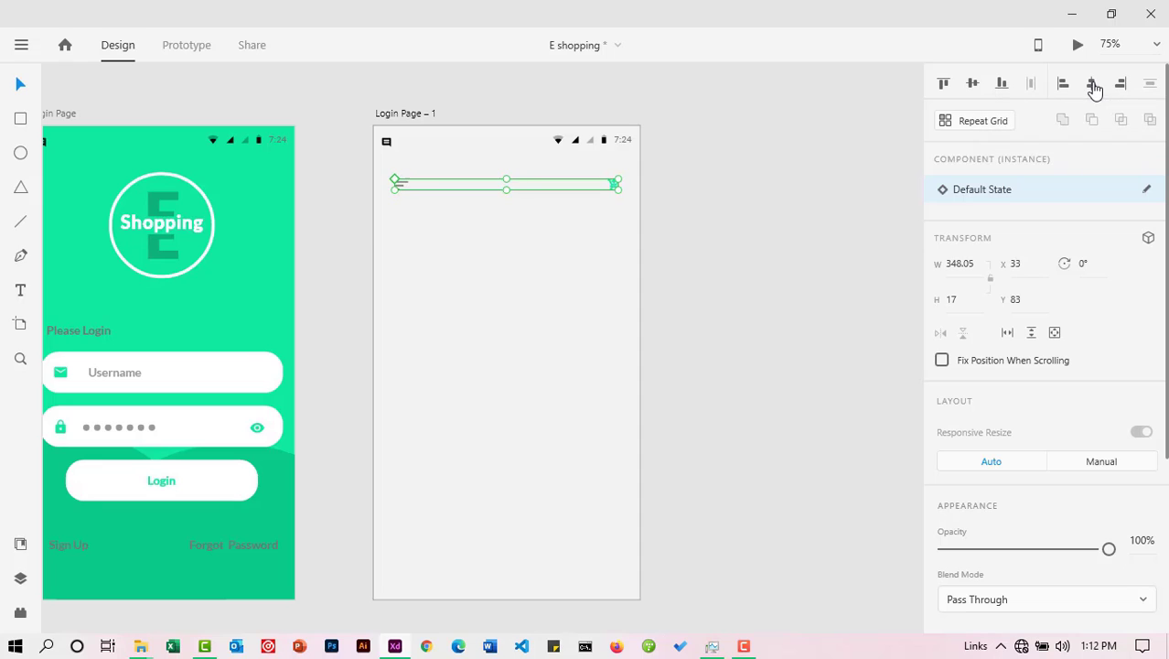
click(735, 243)
Step: Add the text "E SHOPPING" below the header and line it up with the menu icon at X 33, Y 150
scroll(700, 291, down, 1)
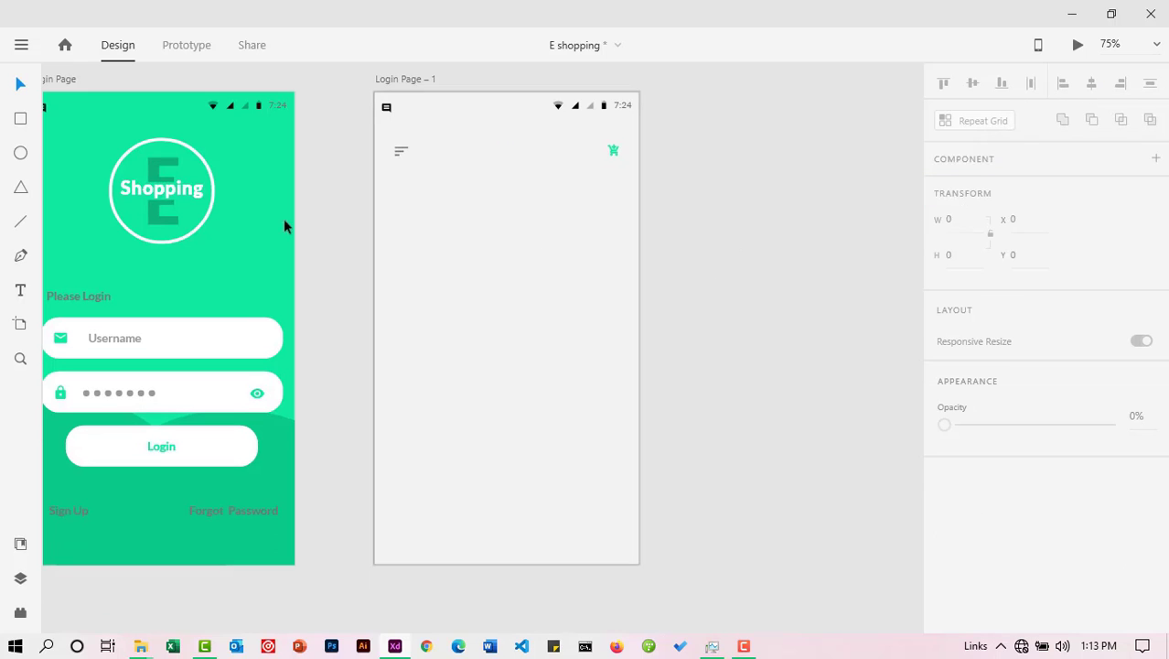
click(22, 294)
click(407, 197)
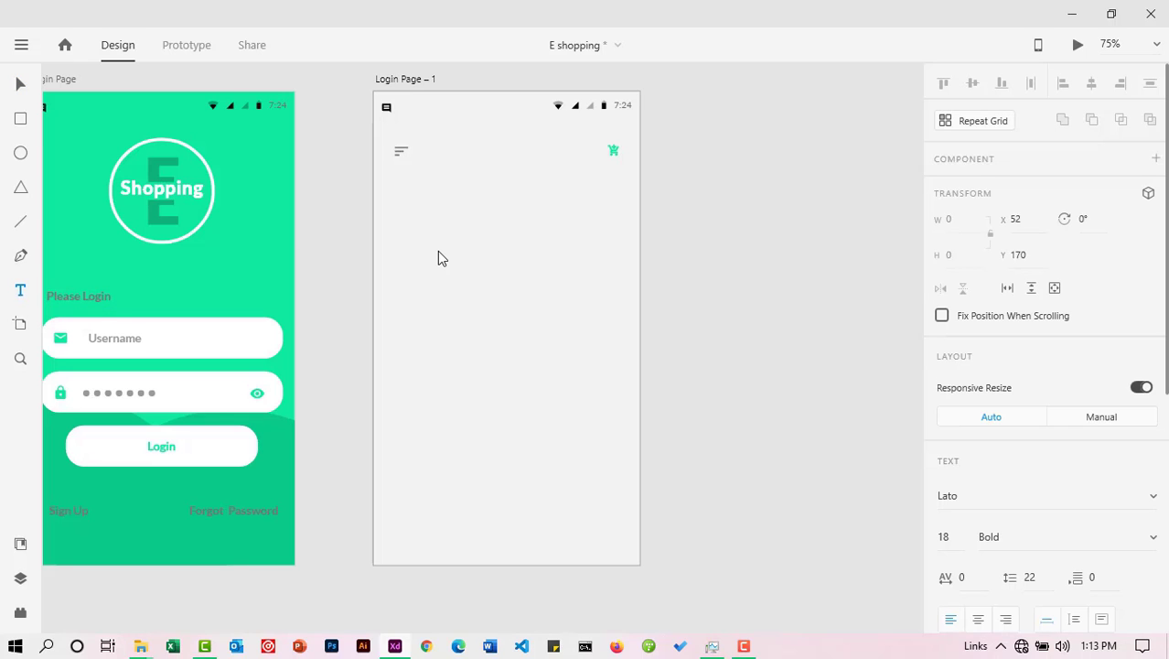
text(E SHOPPING)
key(Escape)
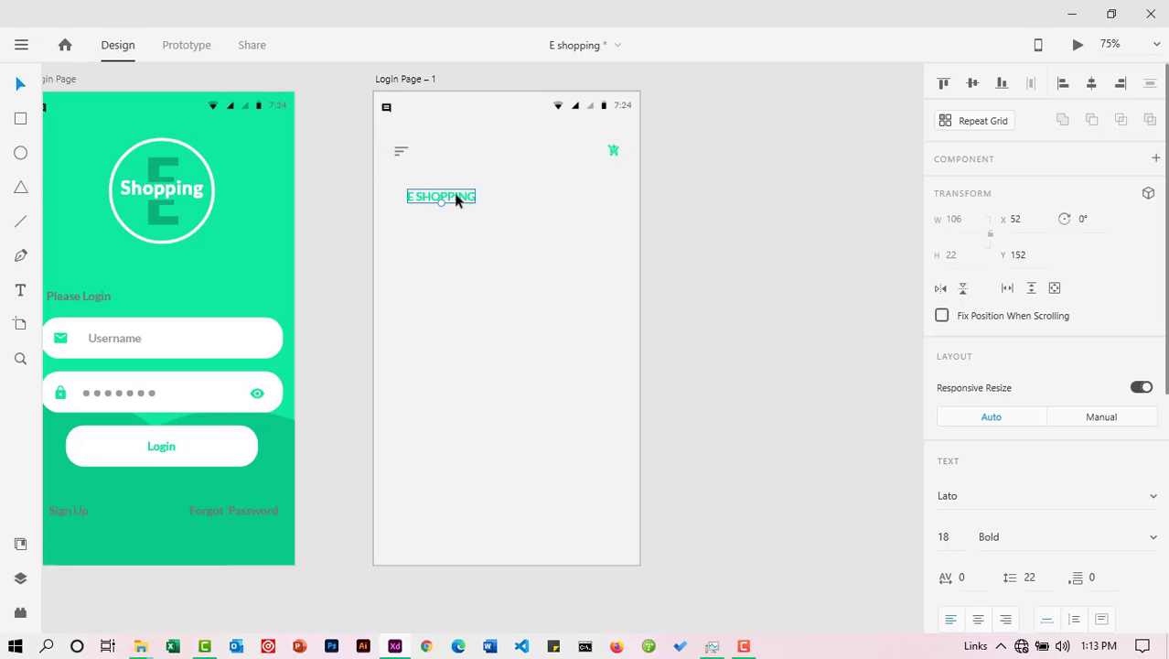
drag(457, 199, 447, 196)
Step: Change the fill colour of the "E SHOPPING" heading to grey #6B6B6B
double_click(447, 196)
click(447, 195)
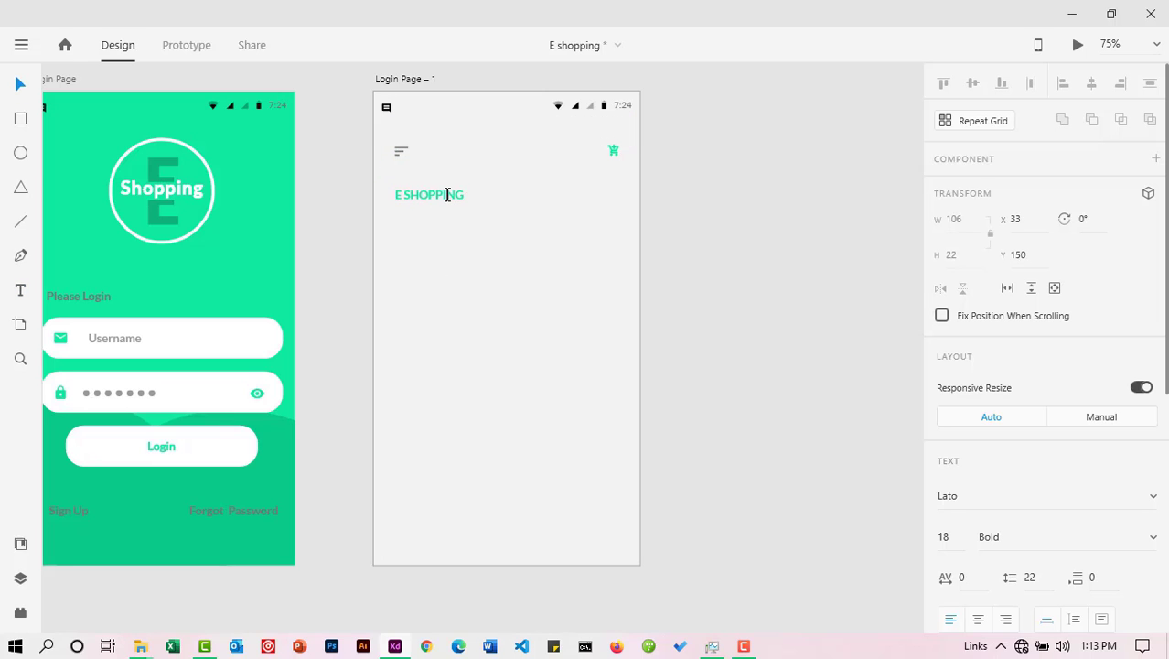
triple_click(447, 195)
scroll(1012, 449, down, 5)
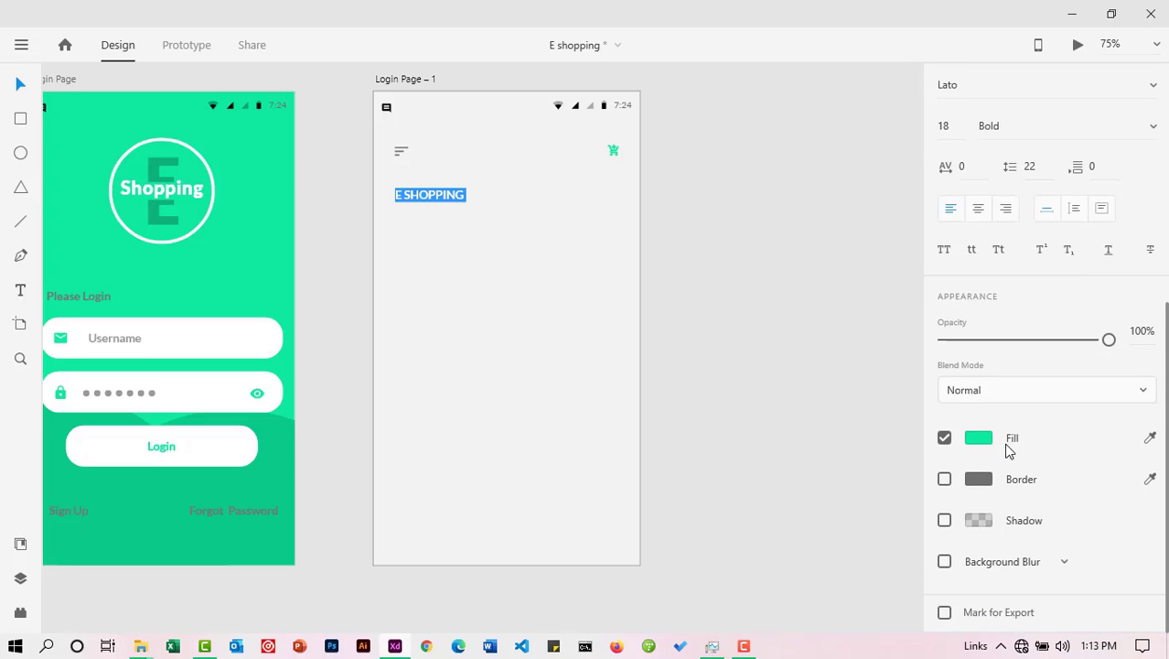
click(978, 437)
click(722, 452)
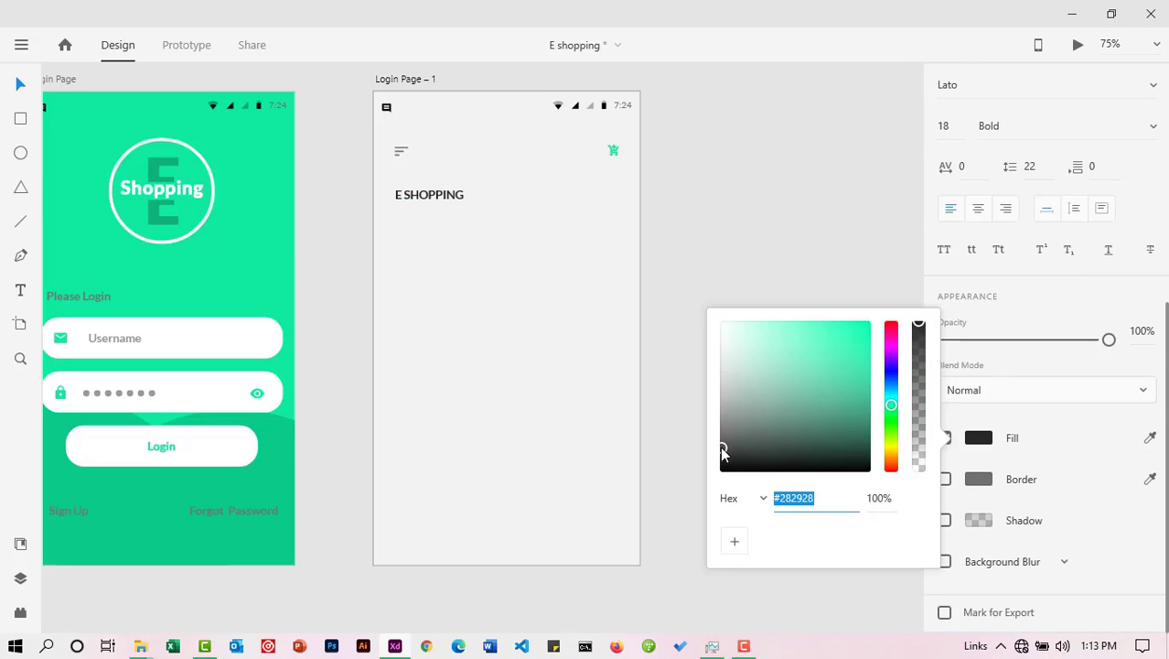
drag(723, 452, 714, 408)
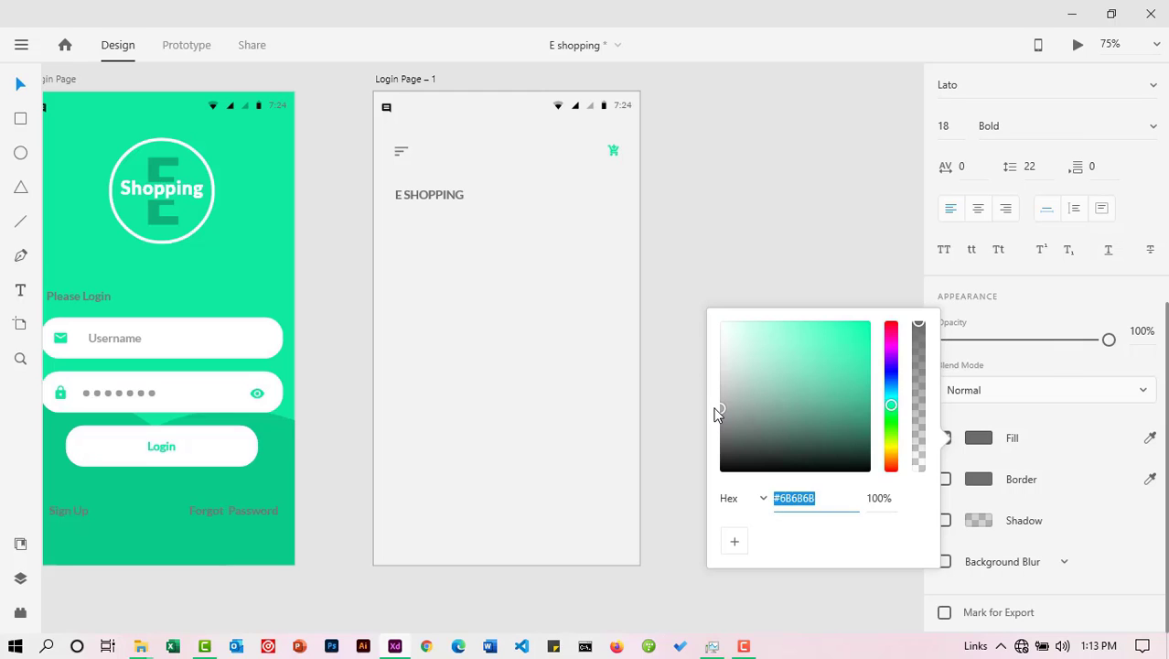
click(732, 274)
click(732, 275)
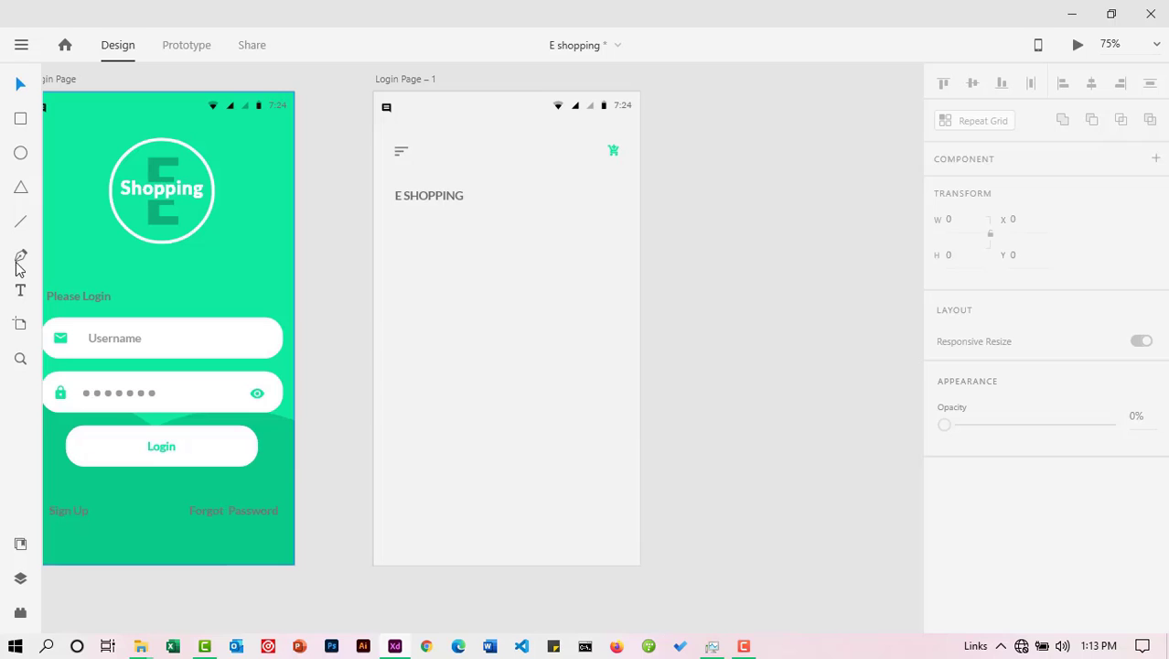
Step: Add the tagline "We store every type of shoe that you may need, If you need it we've got." below the heading
click(20, 290)
click(440, 225)
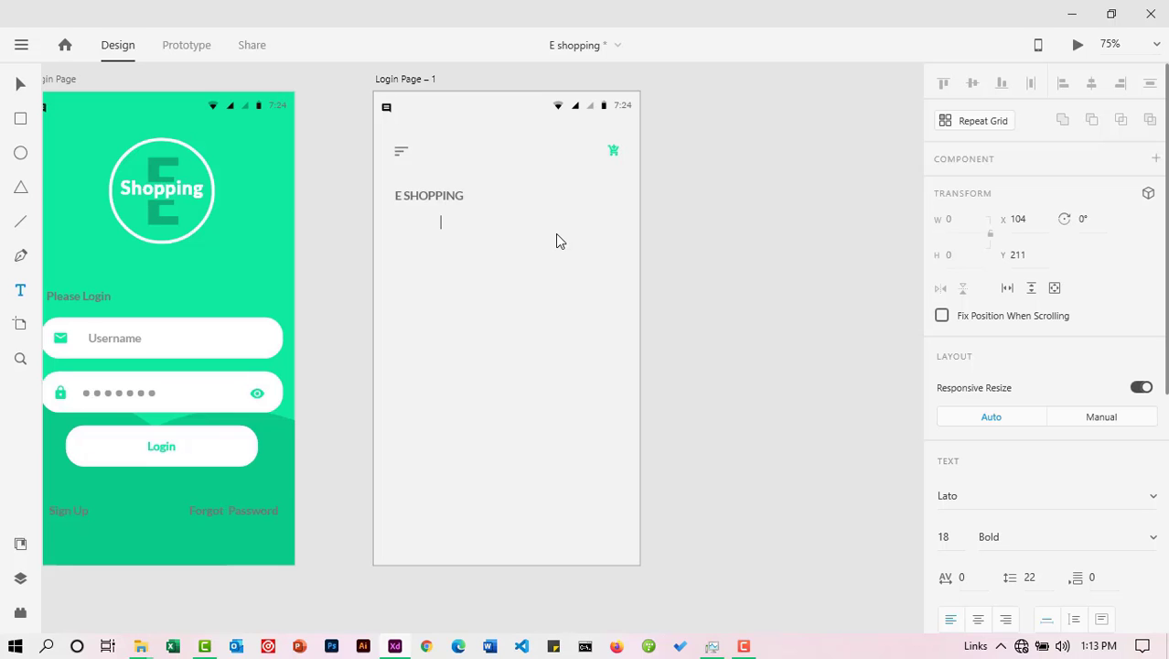
text(WE store every )
text(type of shoe that  you may  need)
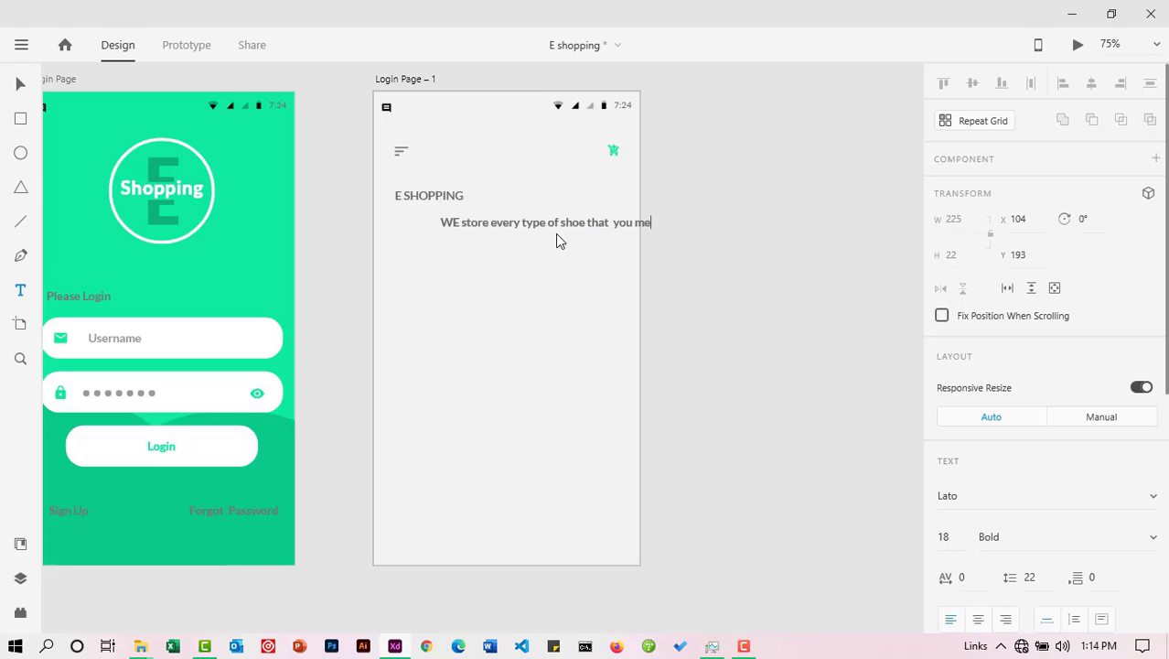
text(, If you need it we)
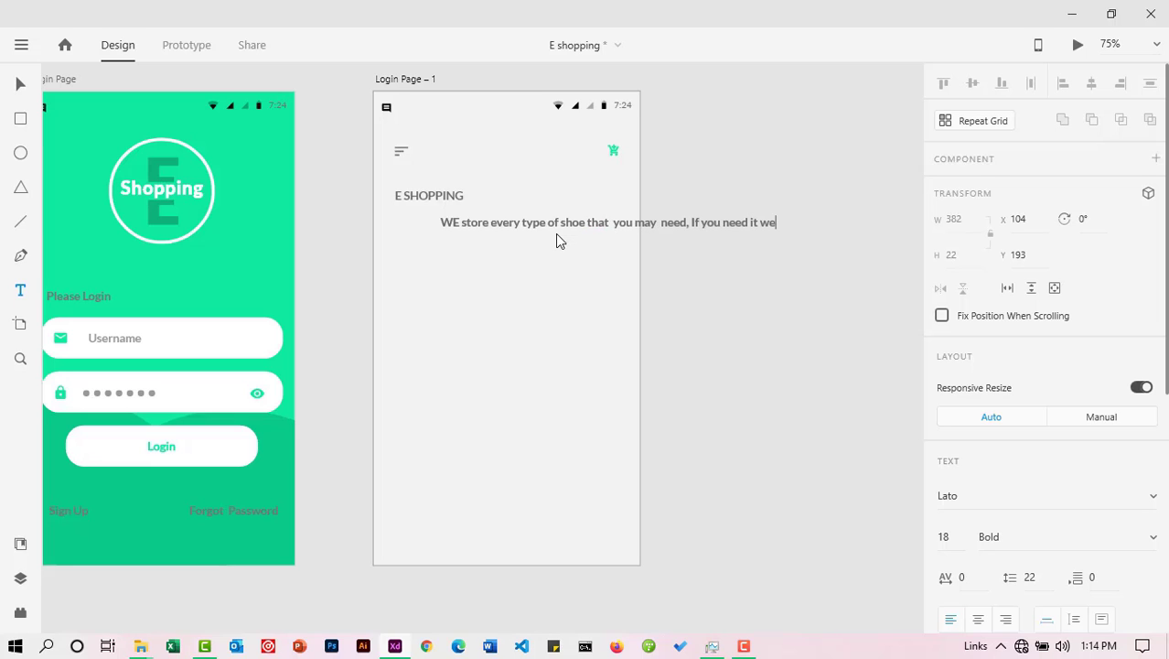
text('ve got.)
key(Escape)
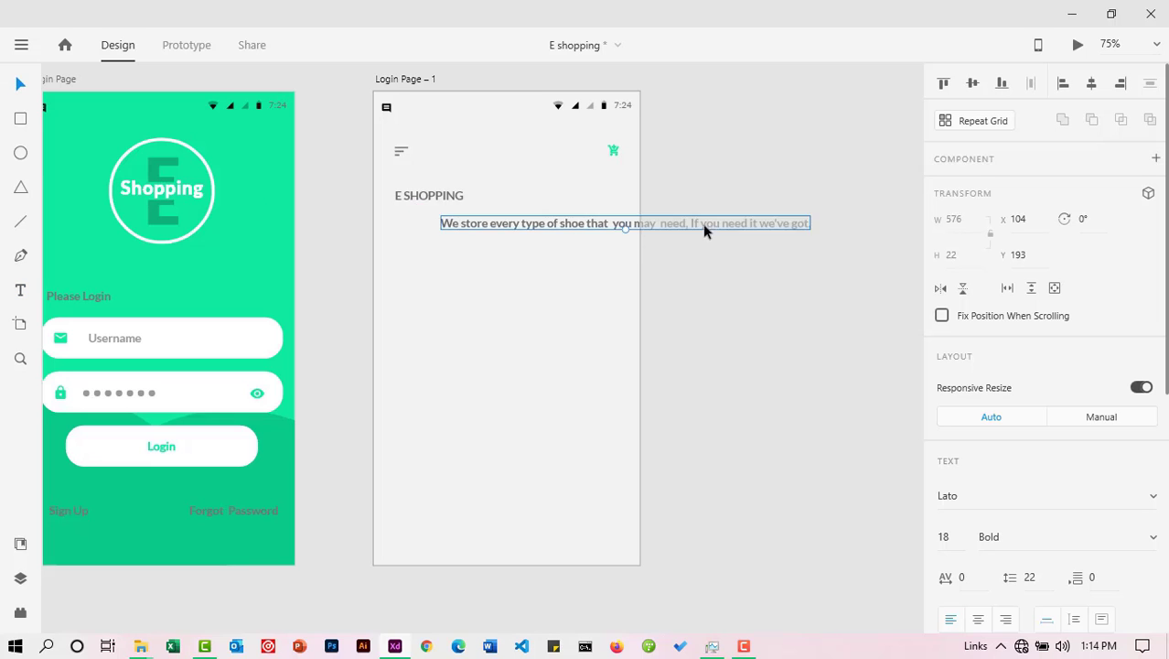
Step: Align the tagline with the heading's starting edge and break it into two lines before "need"
drag(703, 223, 656, 220)
double_click(616, 222)
key(Return)
Step: Set the font weight of the tagline text to Medium
drag(544, 233, 387, 223)
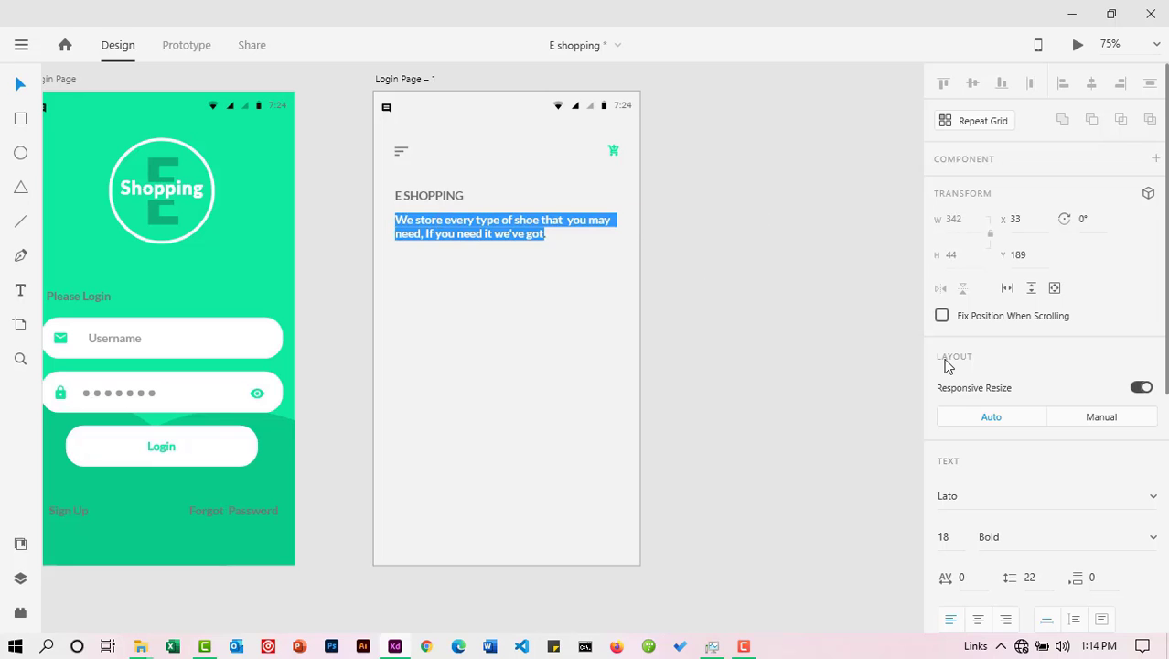
scroll(1023, 417, down, 5)
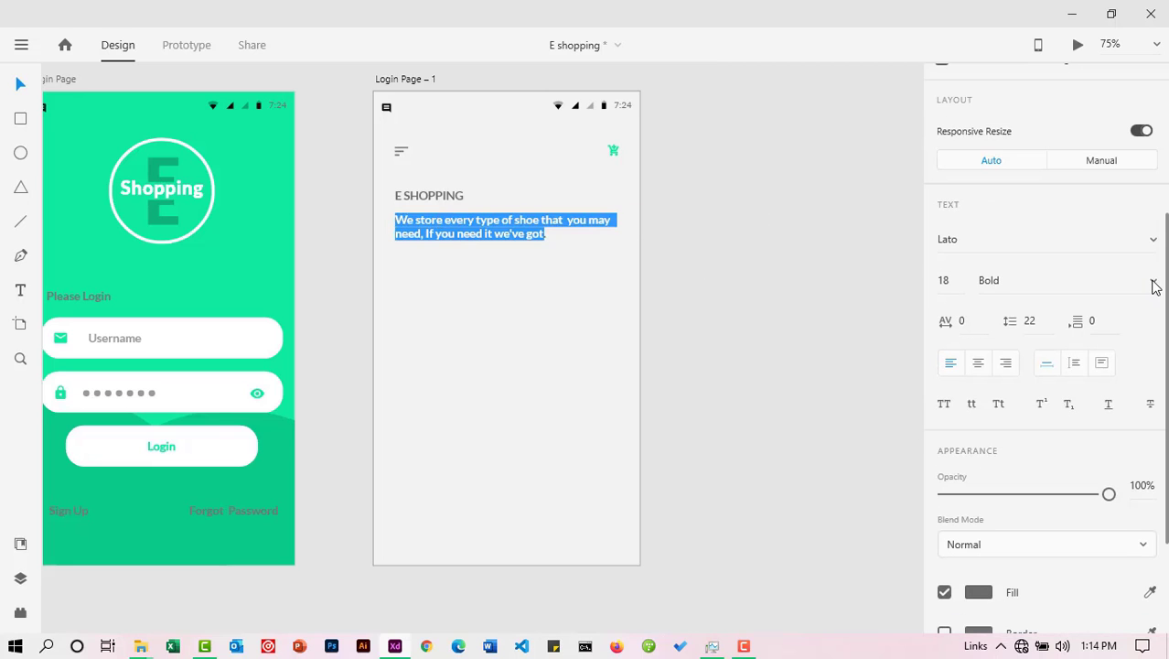
click(1155, 287)
click(1013, 126)
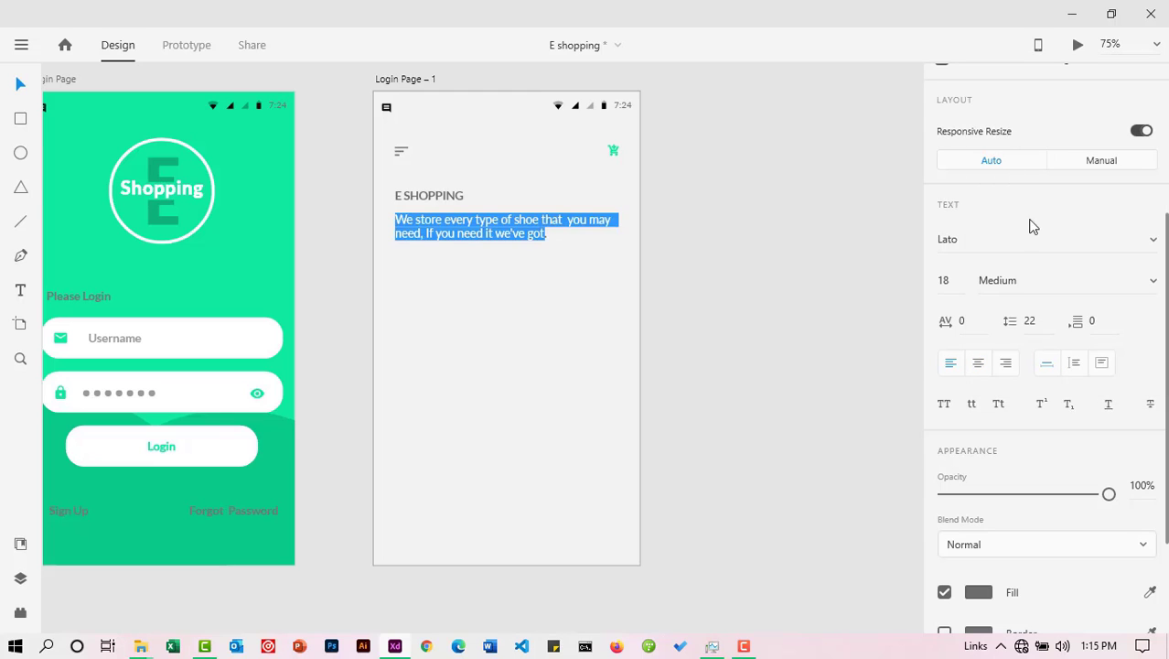
key(Escape)
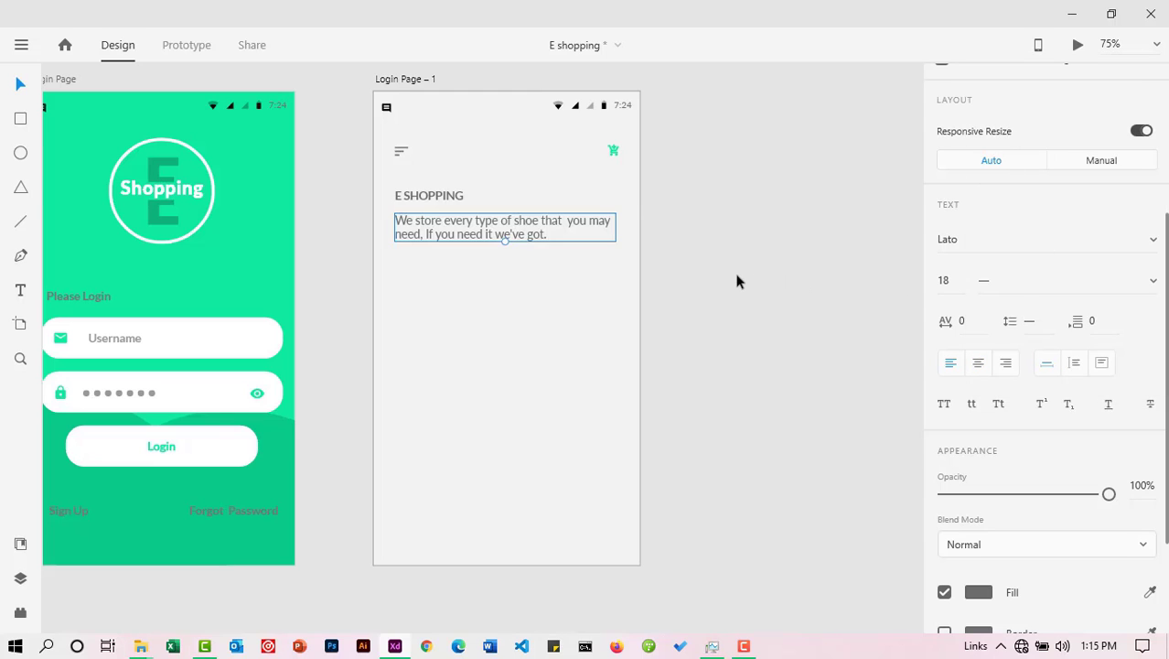
key(Escape)
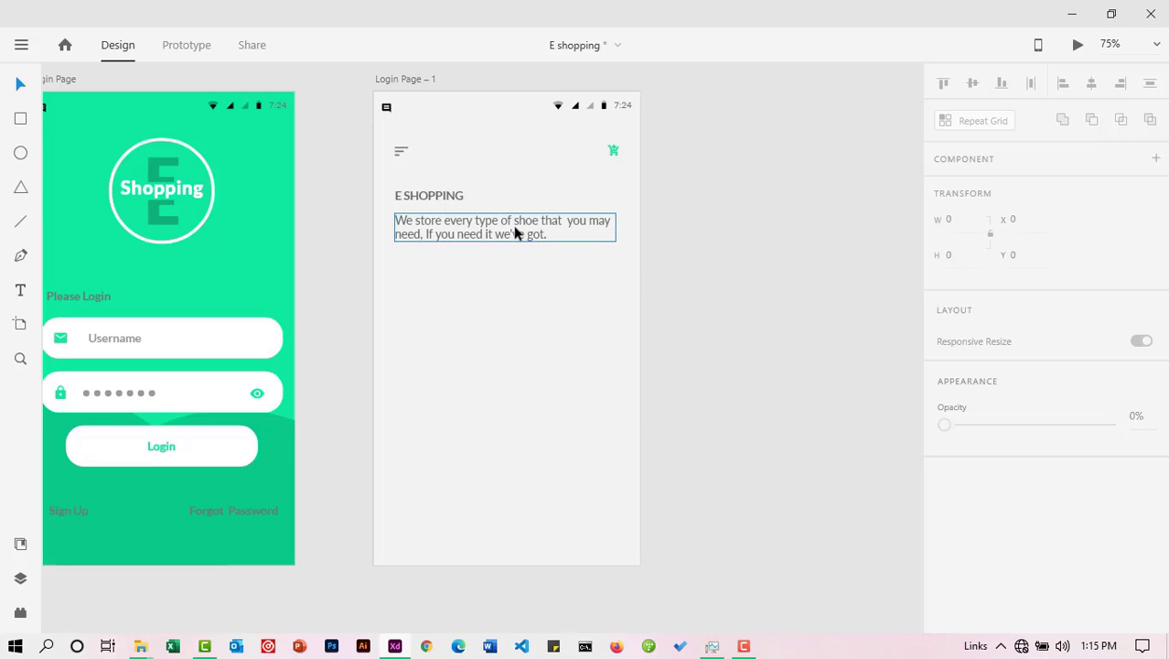
Step: Copy the white rounded rectangle of the Login button and place it below the tagline at X 33, Y 240
key(ctrl+minus)
key(r)
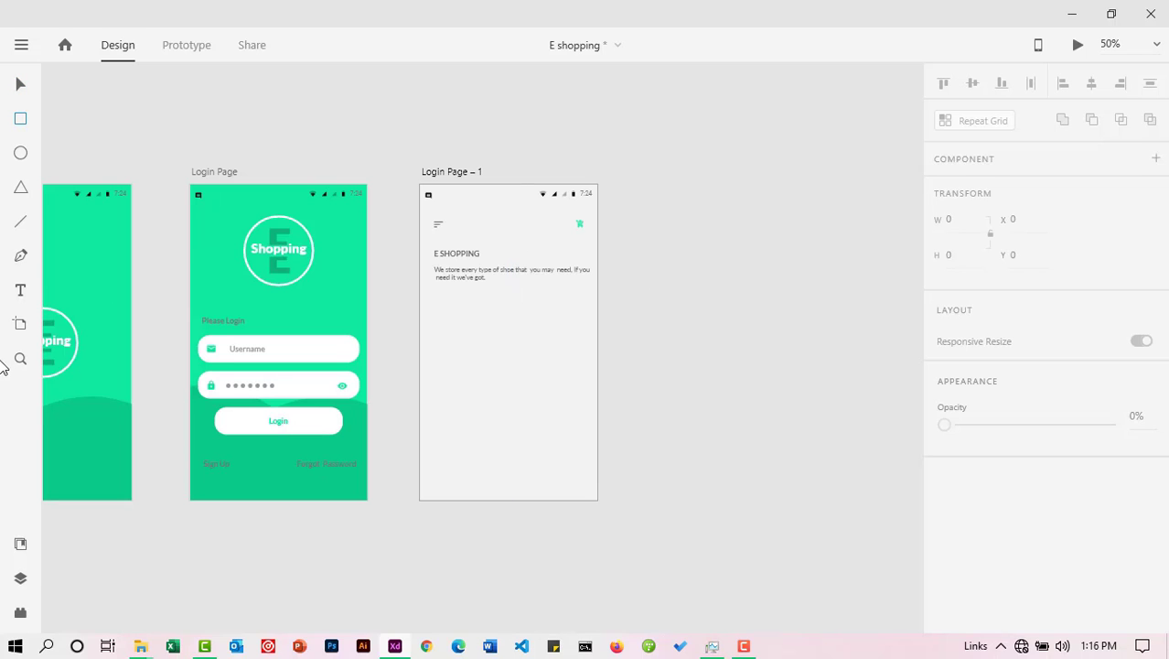
click(21, 359)
click(471, 325)
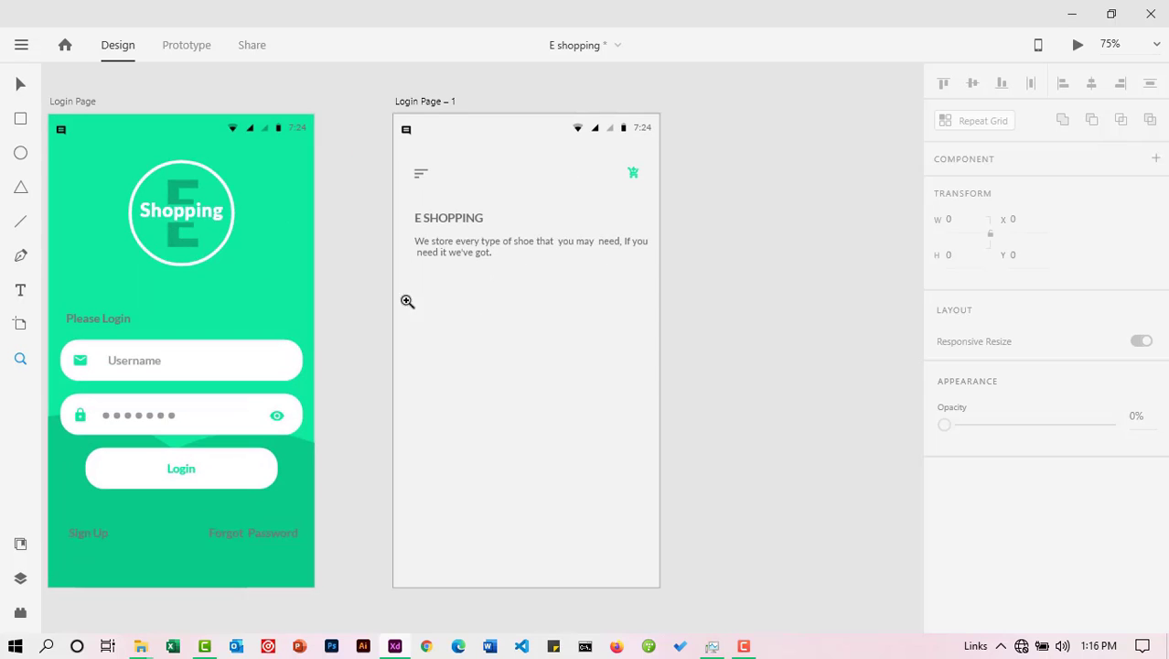
click(20, 84)
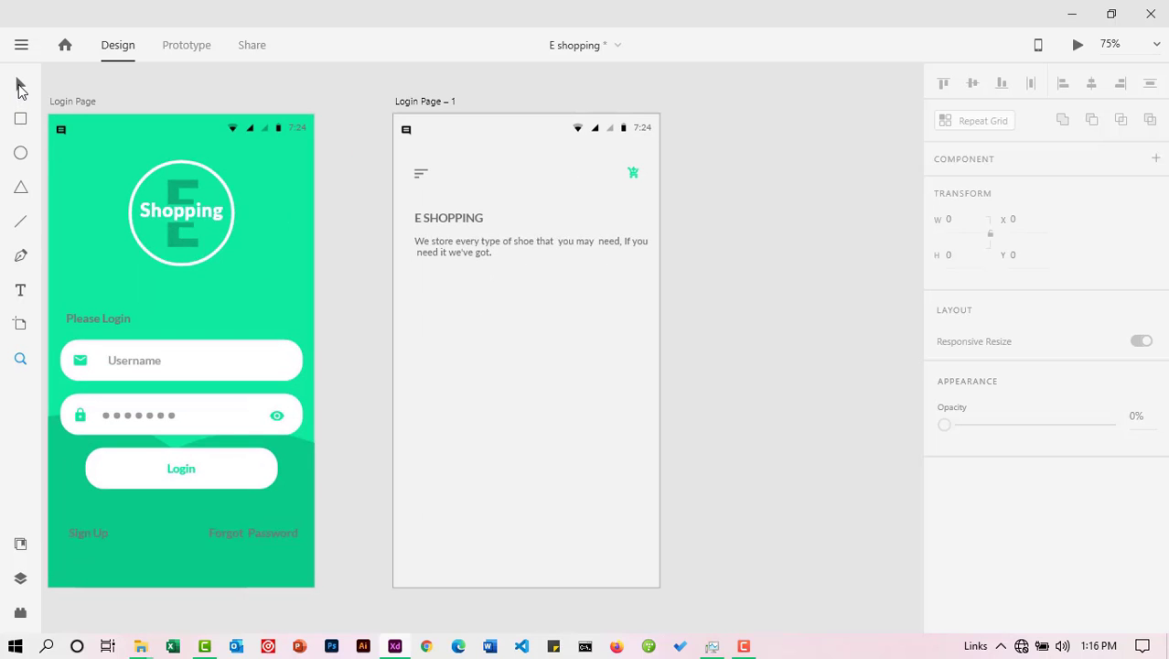
click(233, 471)
drag(232, 472, 565, 281)
click(688, 320)
click(573, 305)
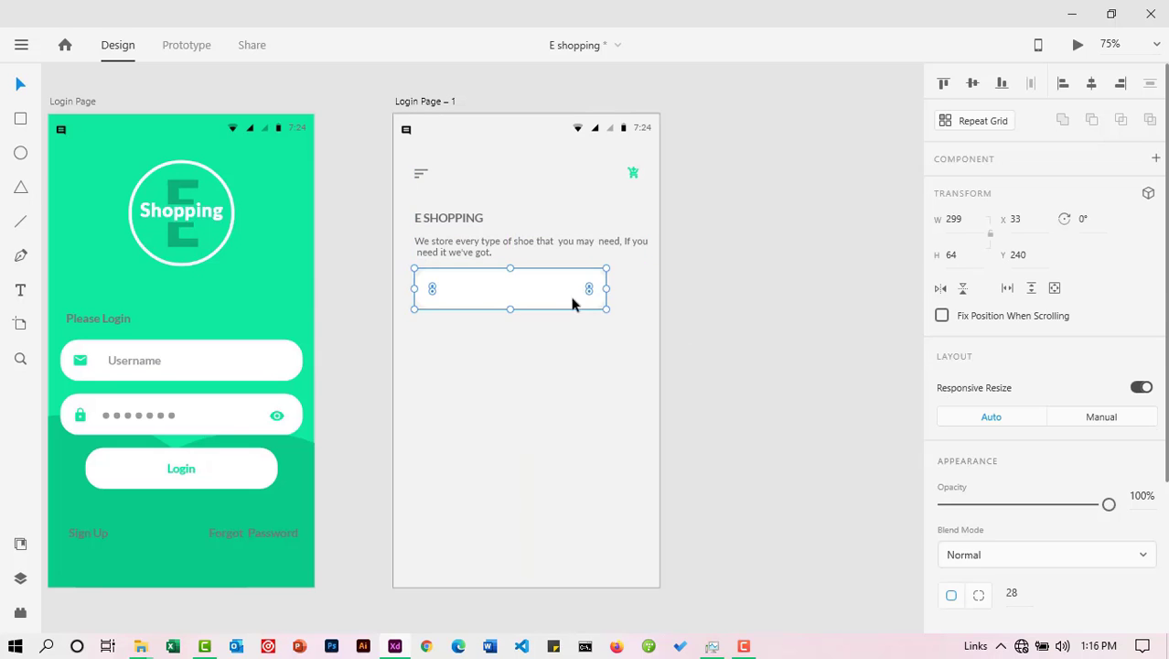
click(691, 307)
scroll(725, 316, down, 1)
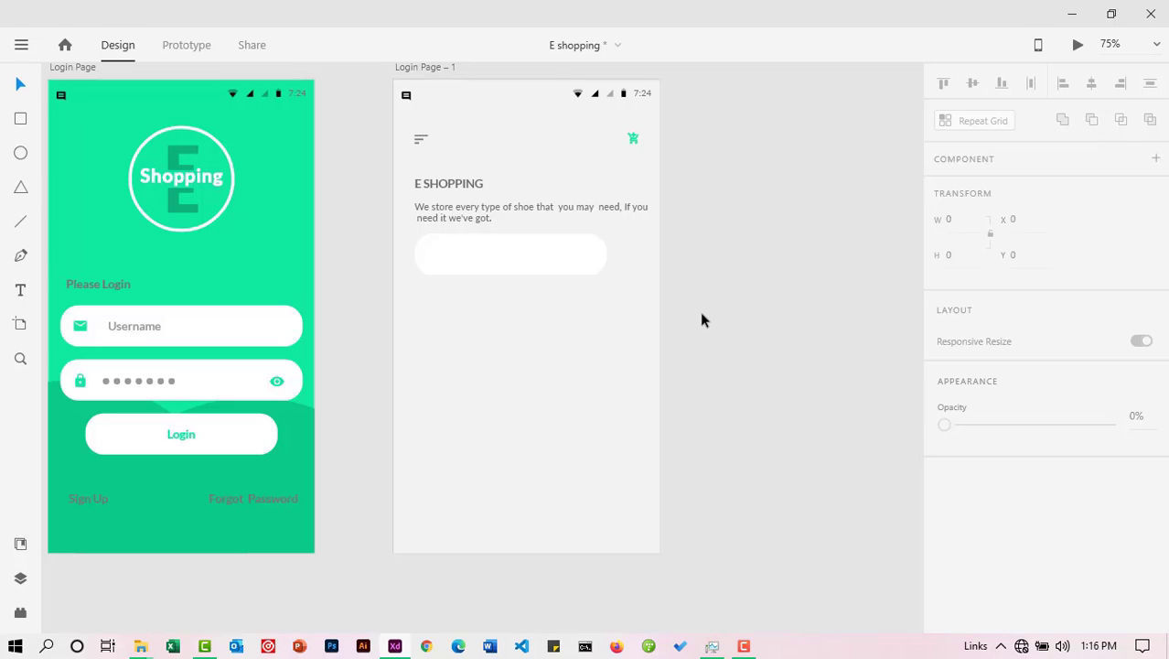
Step: Reduce the height of the white rounded bar below the tagline evenly about its centre
click(509, 270)
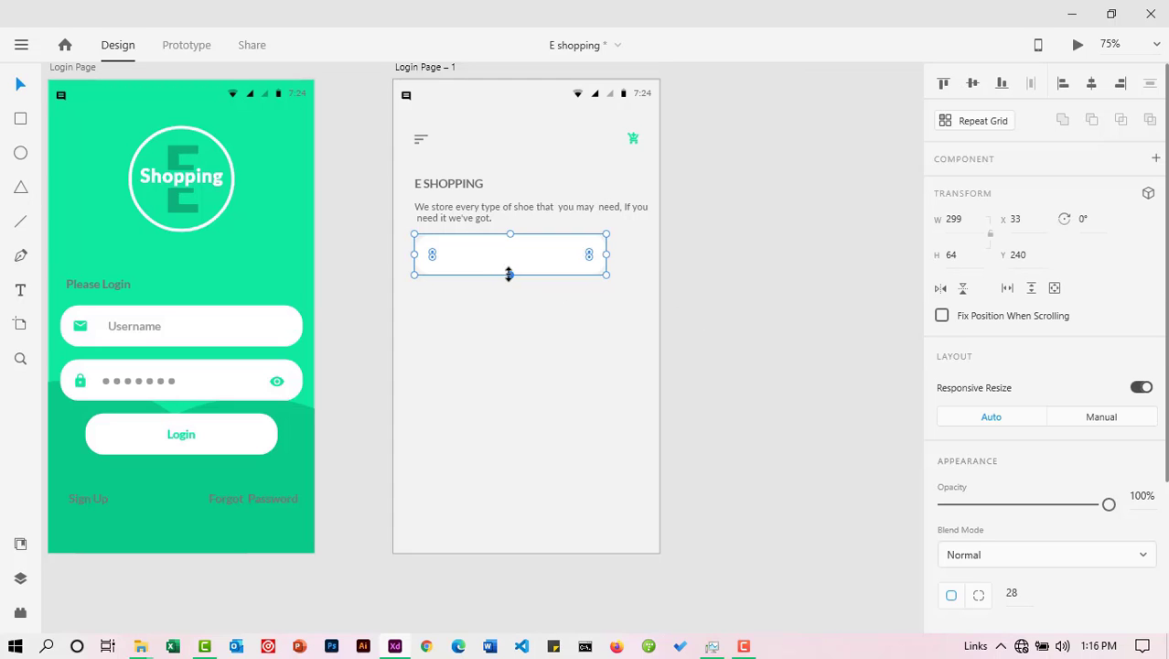
drag(508, 273, 509, 269)
click(673, 292)
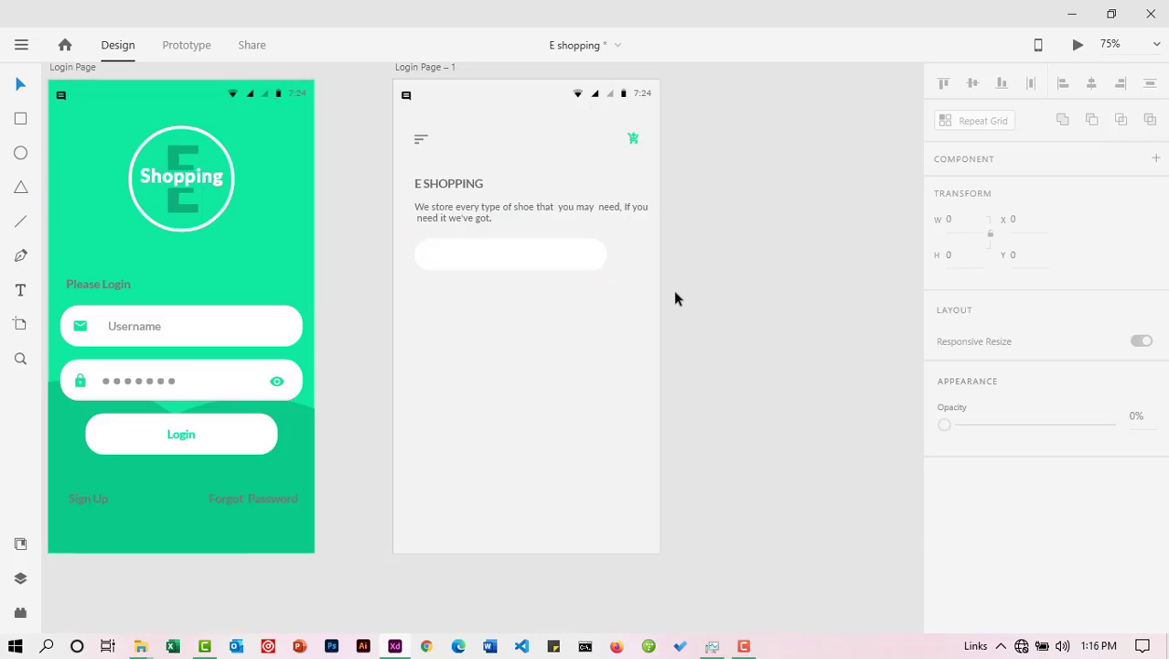
click(522, 263)
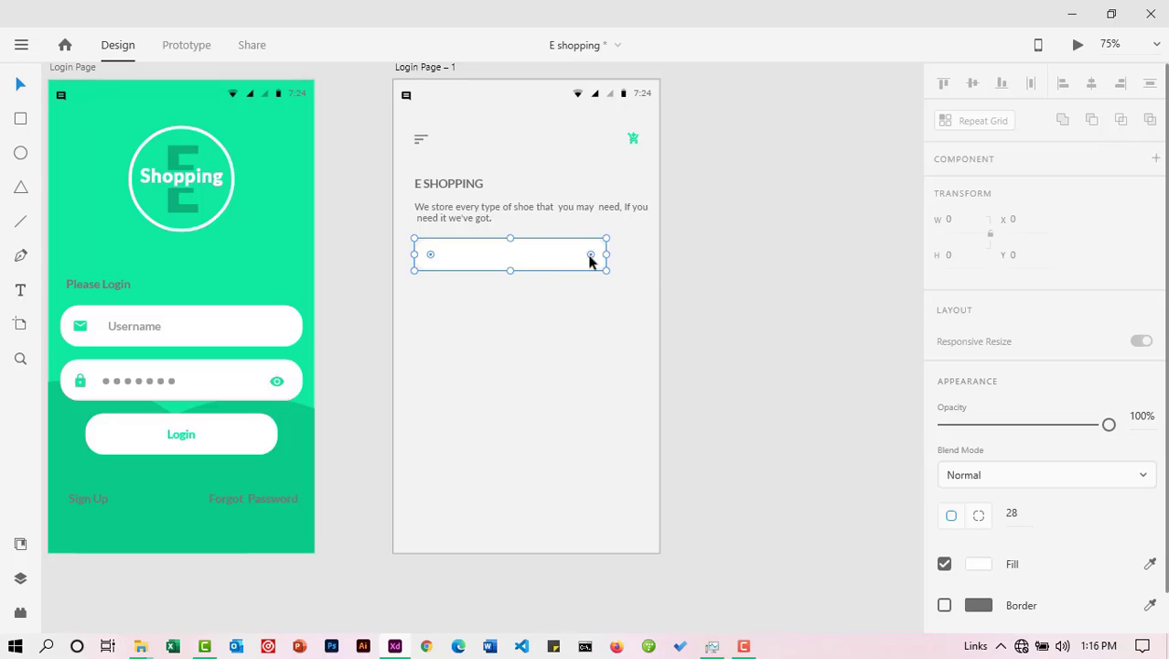
click(727, 284)
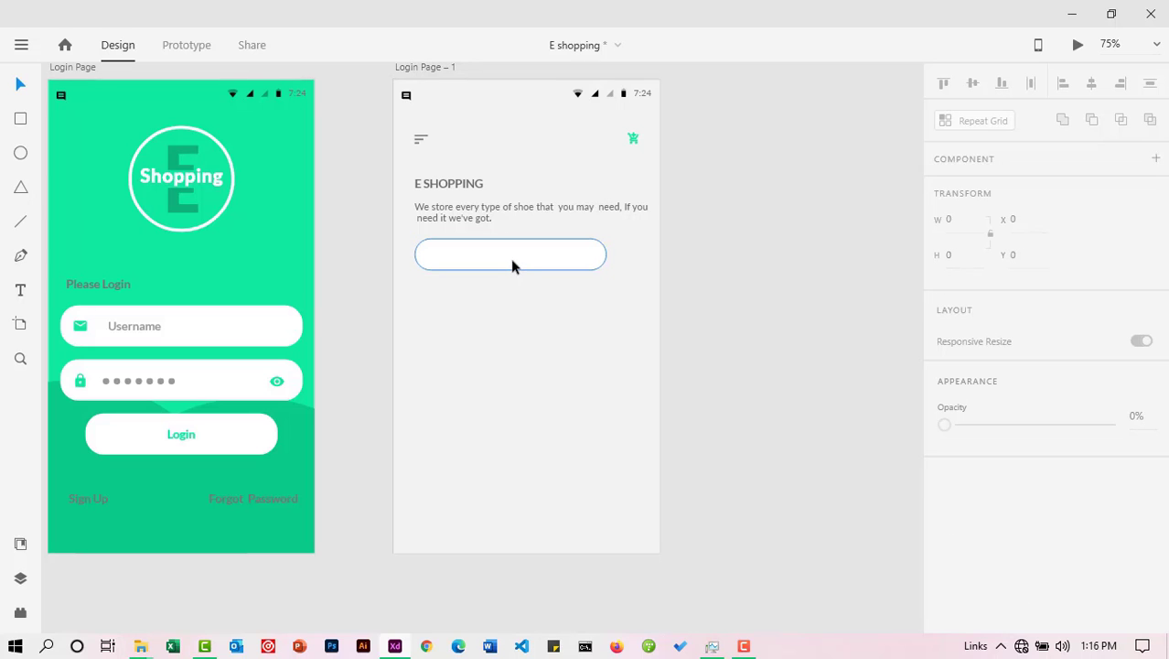
click(514, 266)
drag(509, 266, 511, 263)
click(743, 293)
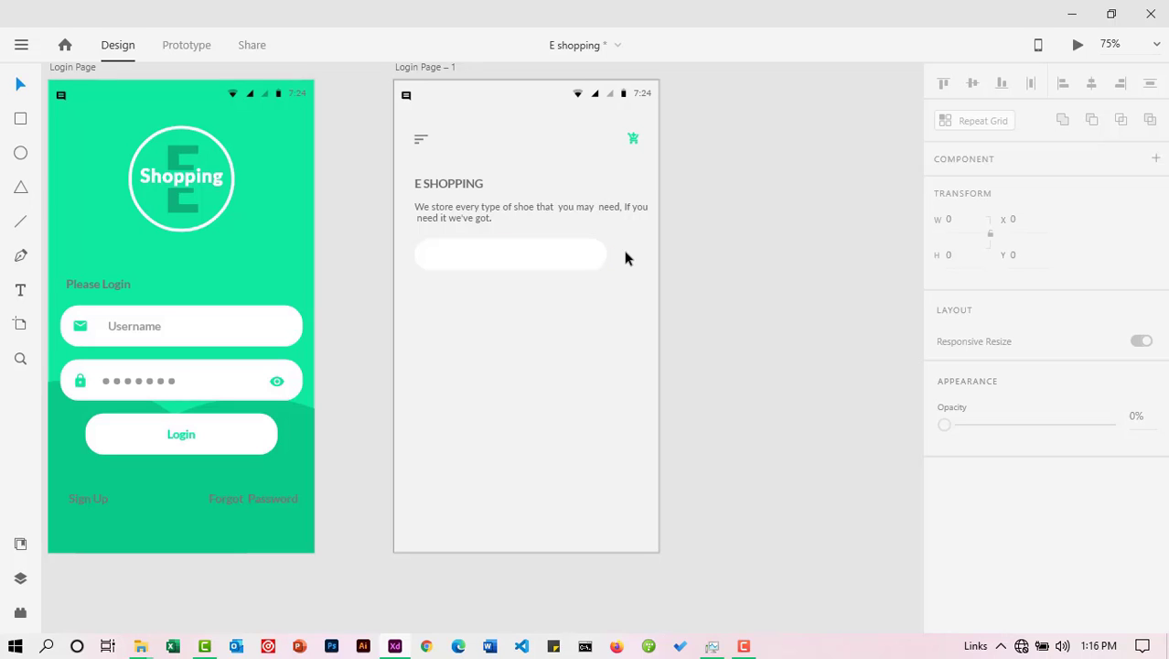
Step: Place the filter sliders icon from the document assets just past the end of the white bar, at about X 359, Y 261
click(20, 543)
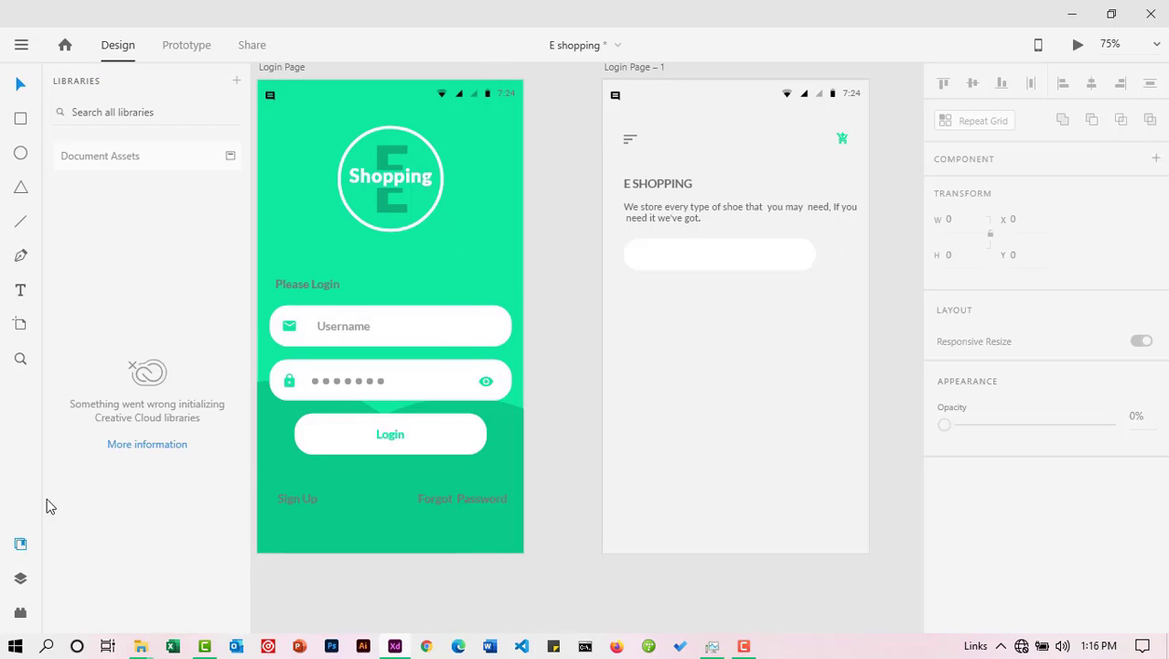
click(228, 158)
scroll(180, 405, down, 5)
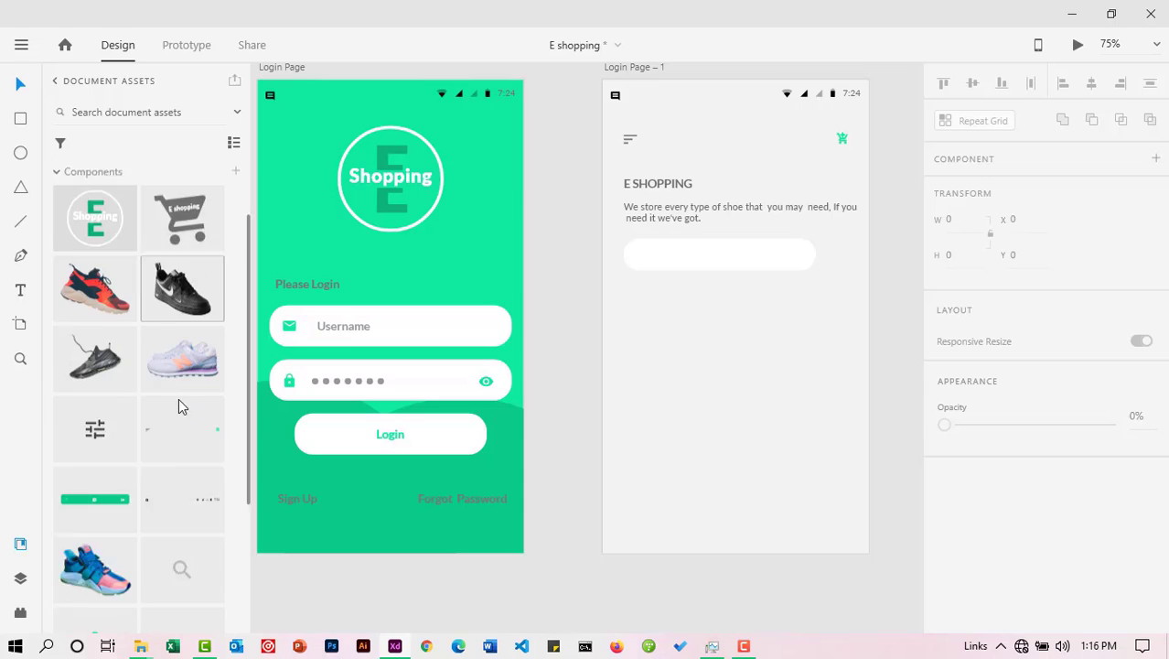
drag(96, 335, 847, 273)
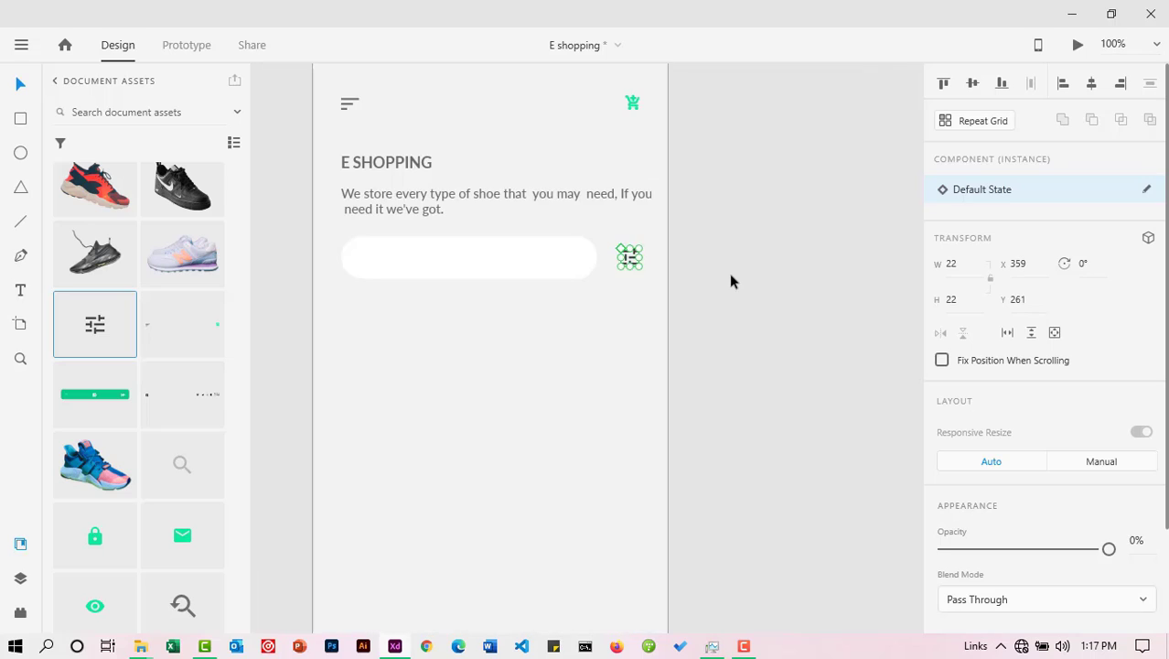
click(729, 273)
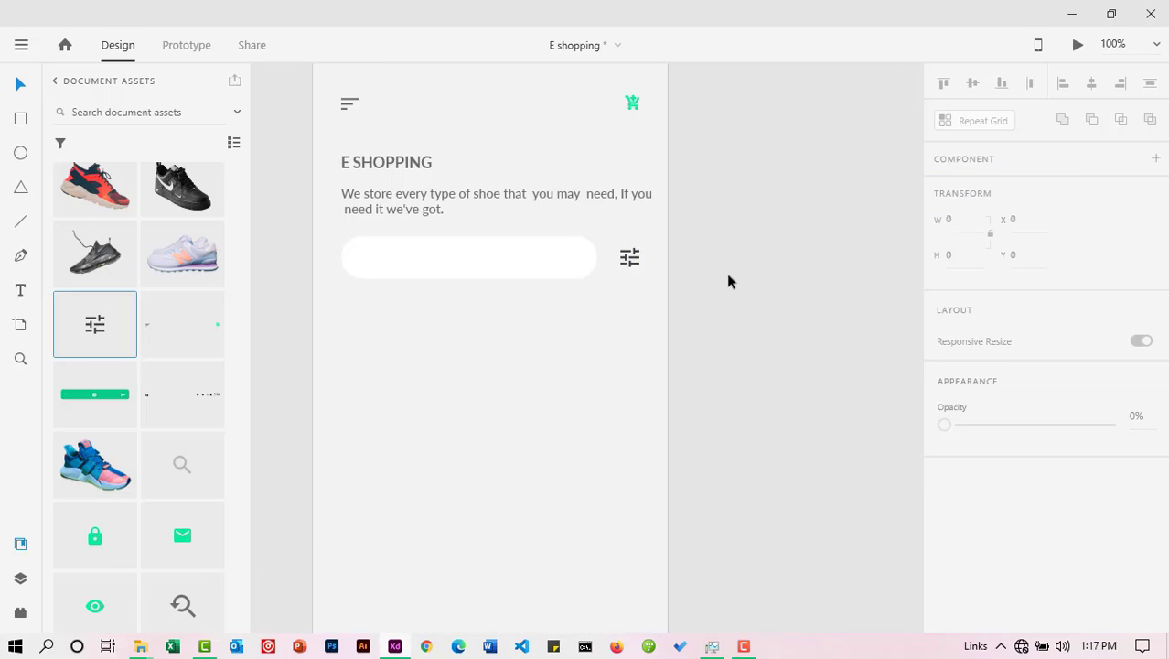
Step: Place the grey magnifier icon from the document assets inside the white bar at about X 65 and align it vertically with the filter icon
drag(186, 465, 376, 262)
click(411, 269)
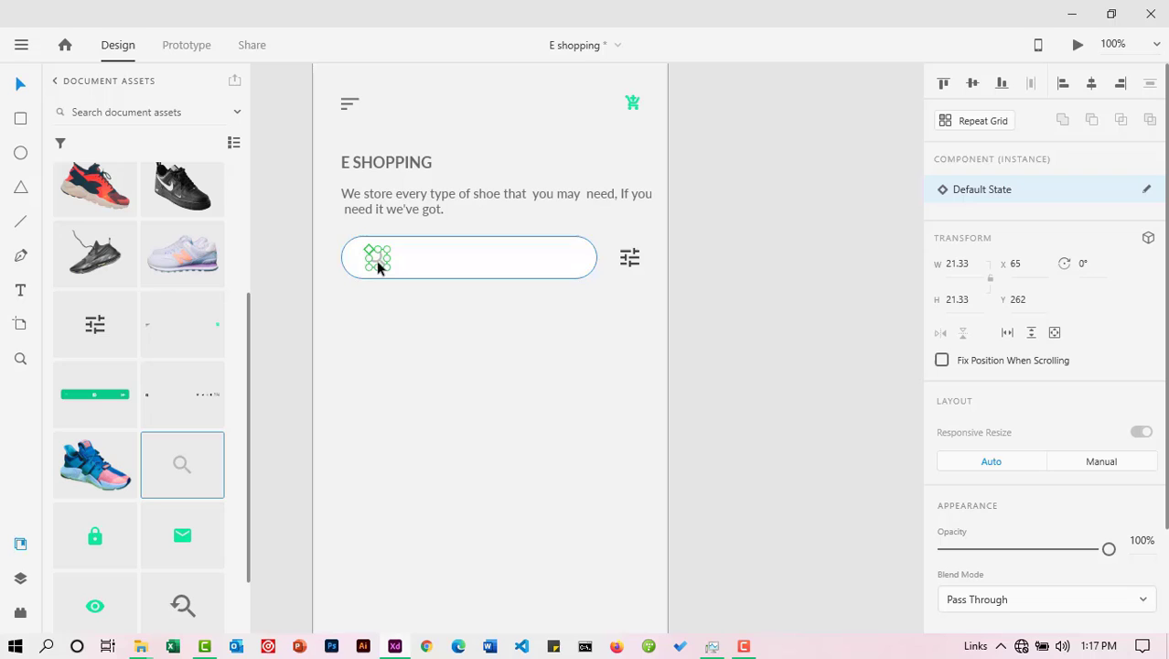
shift+click(631, 260)
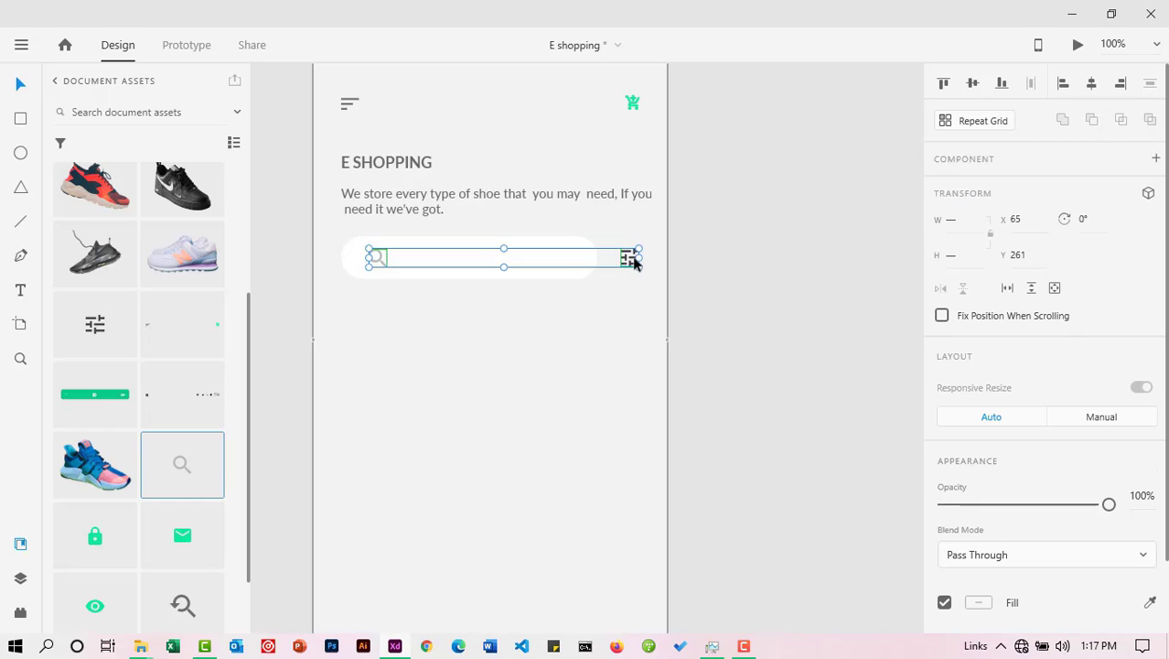
click(972, 86)
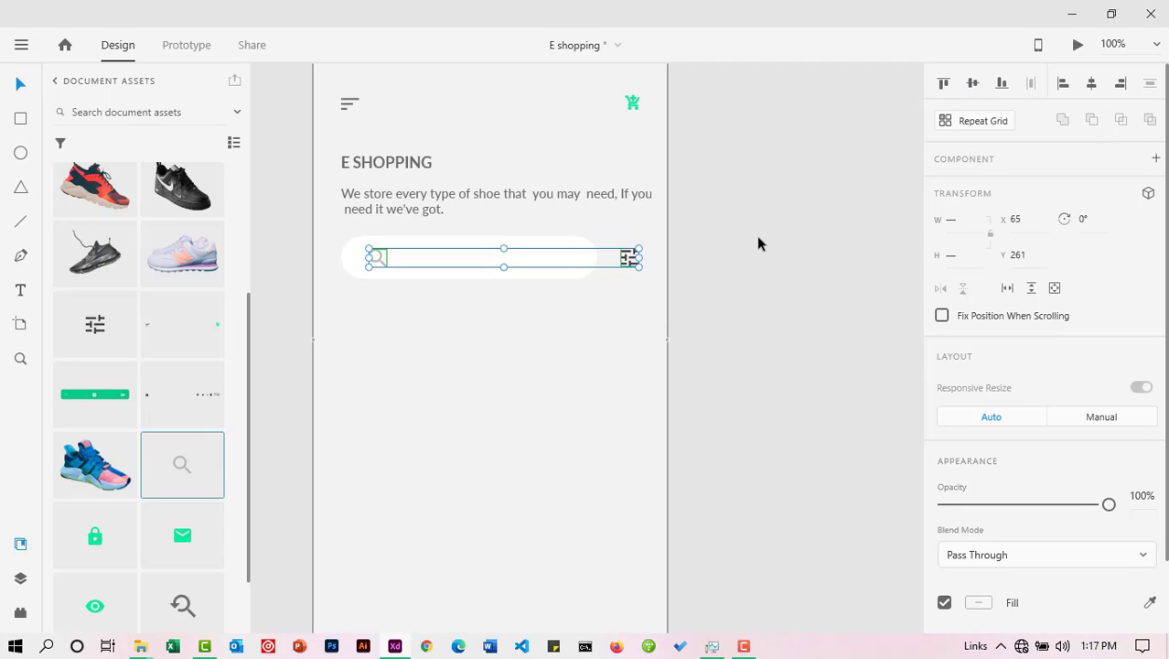
click(698, 265)
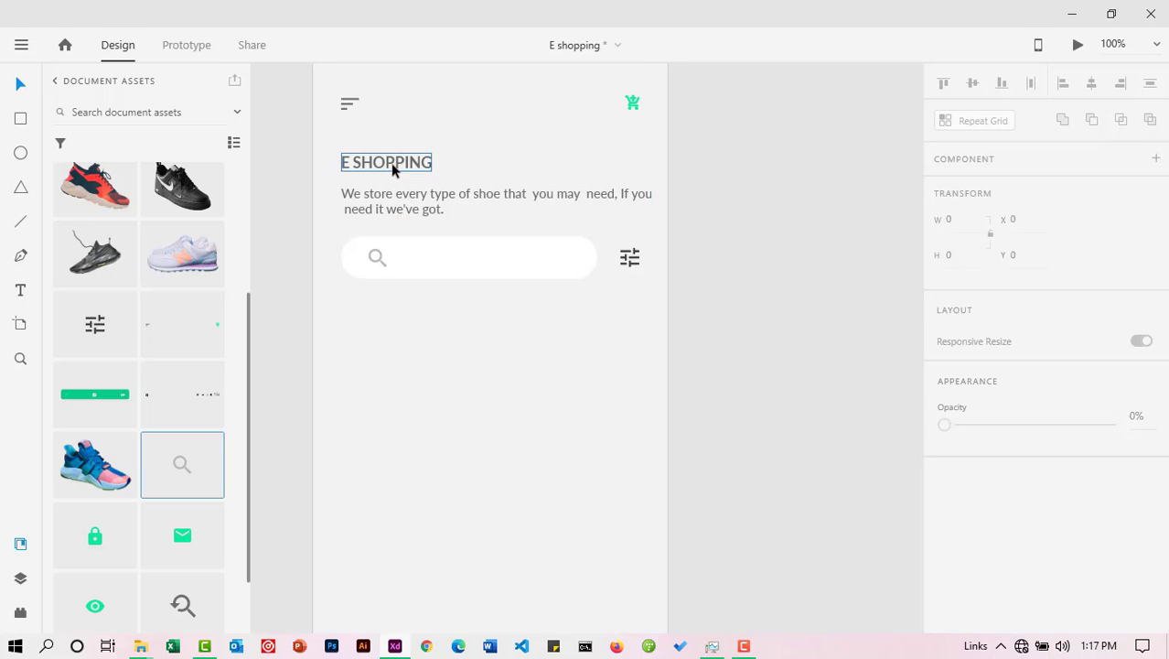
Step: Copy the E SHOPPING heading into the white bar, change its text to "Search" and match its fill to the magnifier icon's grey
drag(391, 163, 466, 258)
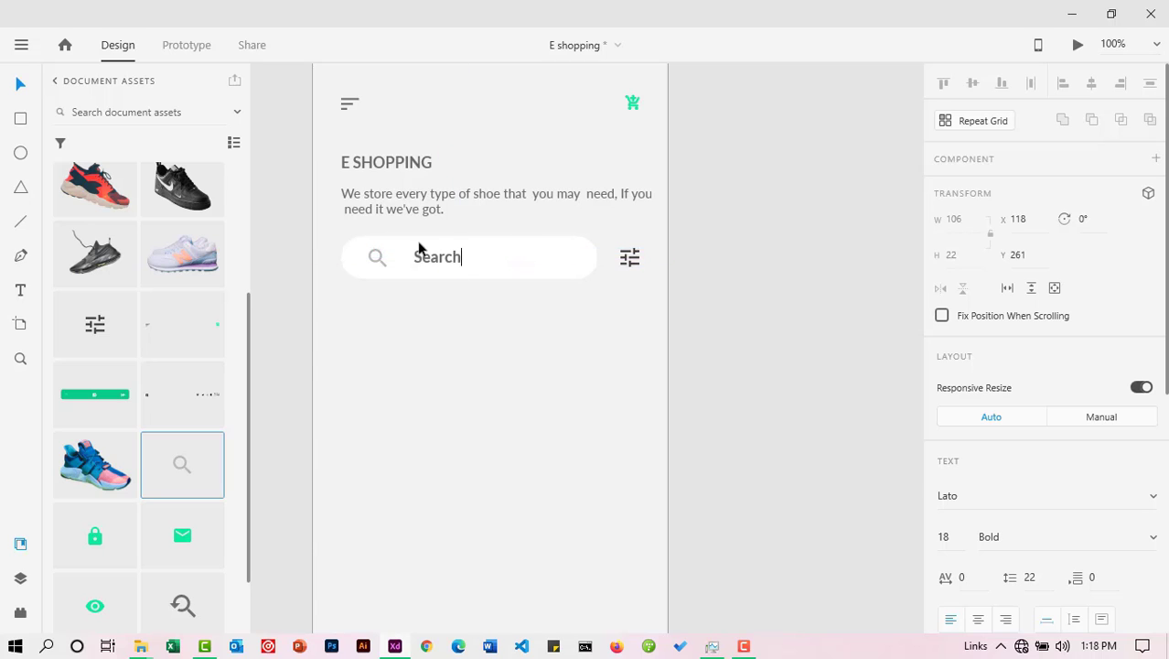
click(20, 84)
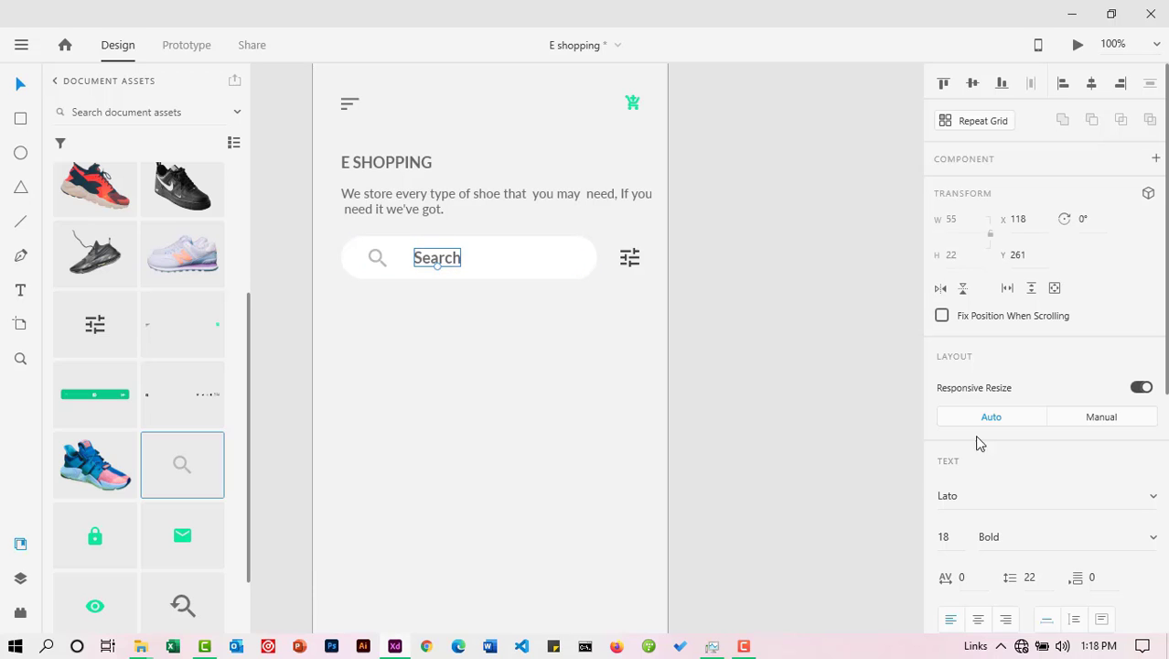
scroll(1091, 479, down, 5)
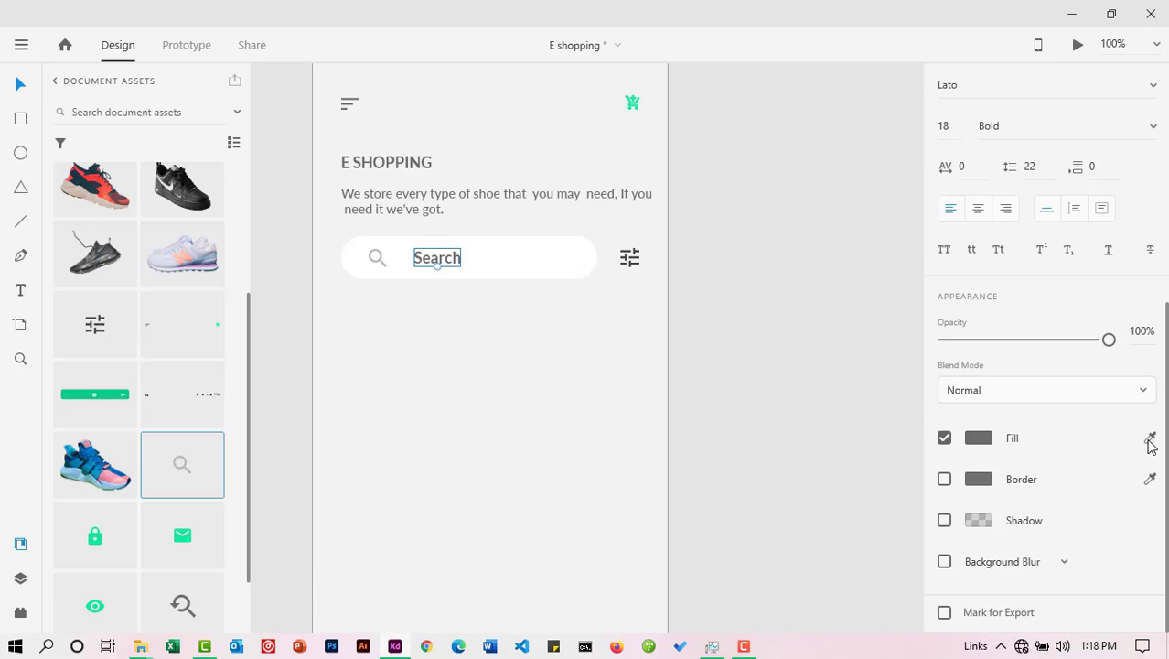
click(1151, 441)
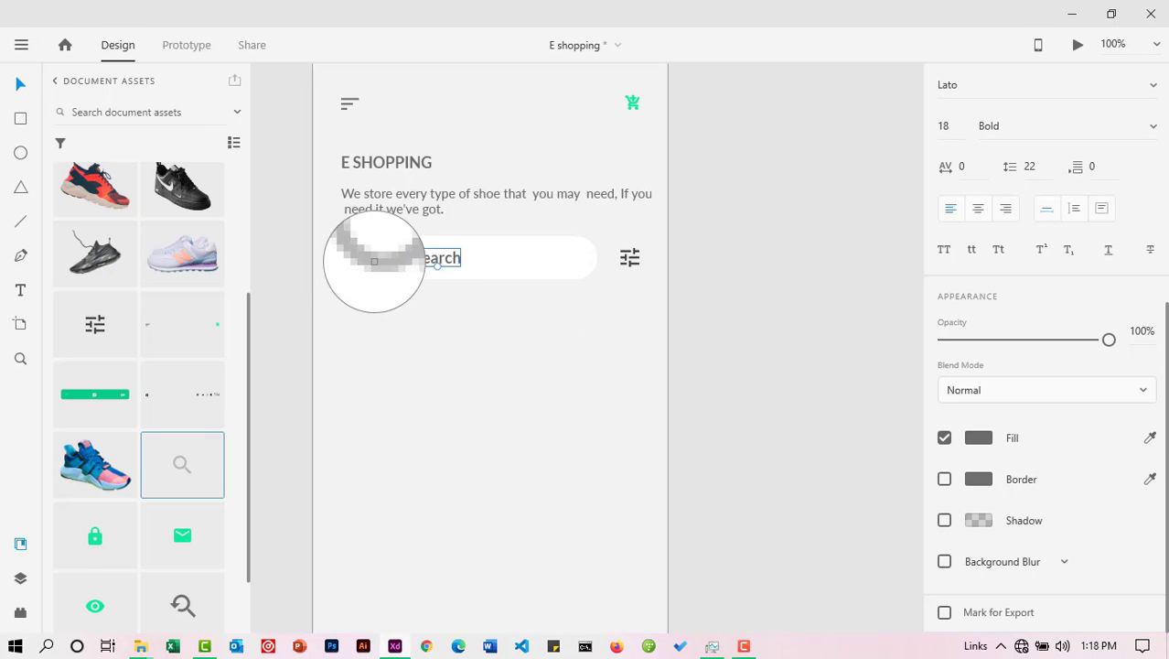
click(374, 262)
click(771, 335)
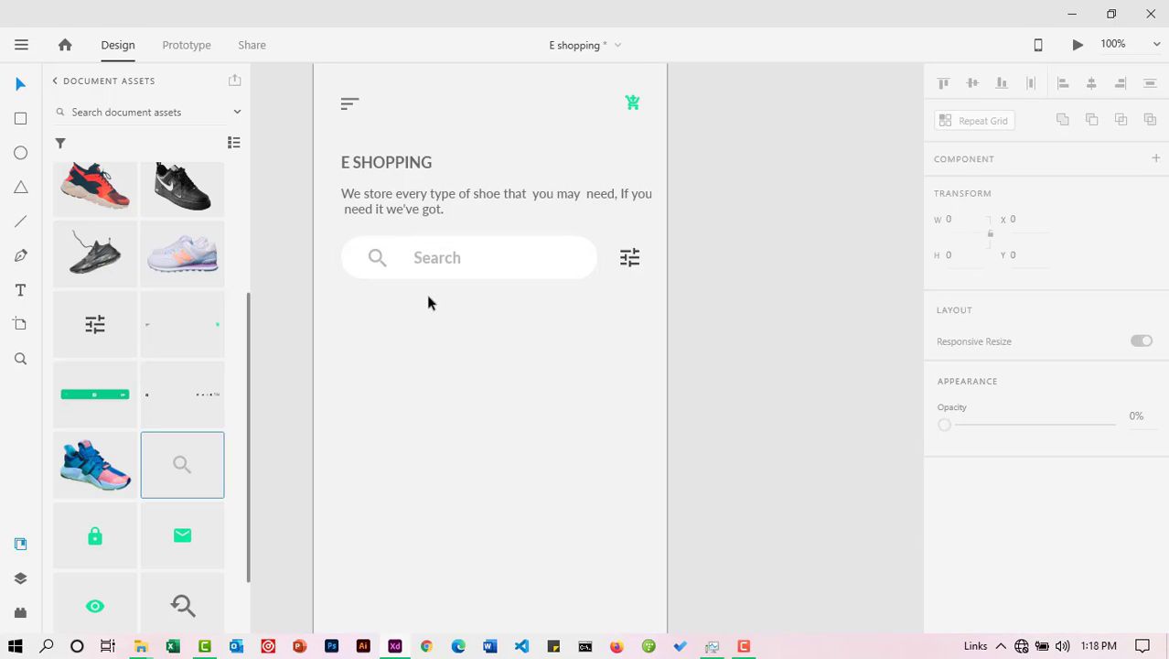
Step: Nudge the "Search" text horizontally closer to the magnifier icon
click(425, 262)
key(Left)
key(Left)
key(Left)
key(Left)
key(Left)
key(Left)
key(Left)
key(Left)
key(Left)
key(Left)
key(Left)
key(Left)
key(Left)
key(Left)
key(Left)
key(Left)
key(Left)
key(Left)
key(Left)
key(Left)
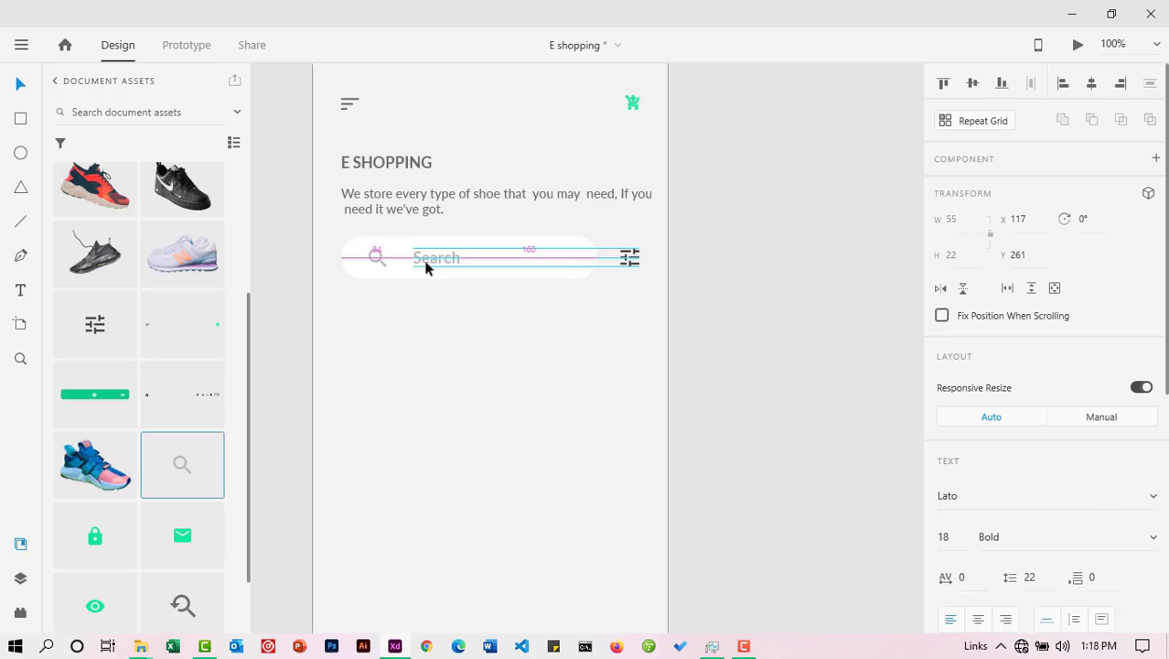
key(Left)
key(Left)
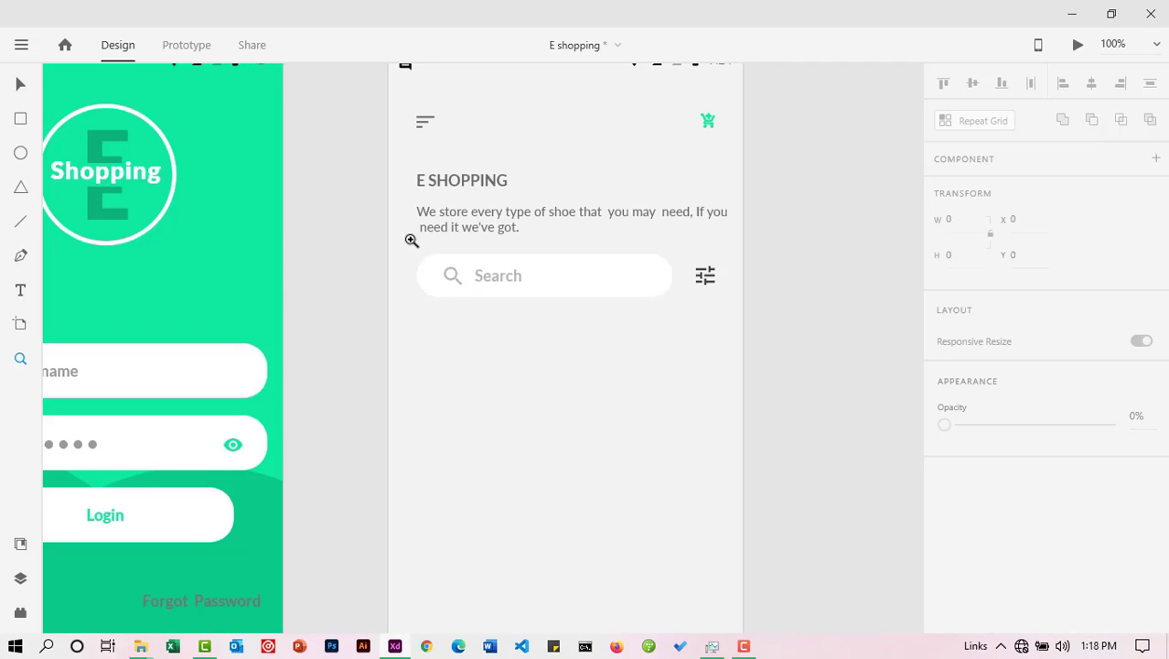
Step: Copy the E SHOPPING heading below the search bar at about X 38, Y 324 and change its text to "Categories"
click(442, 183)
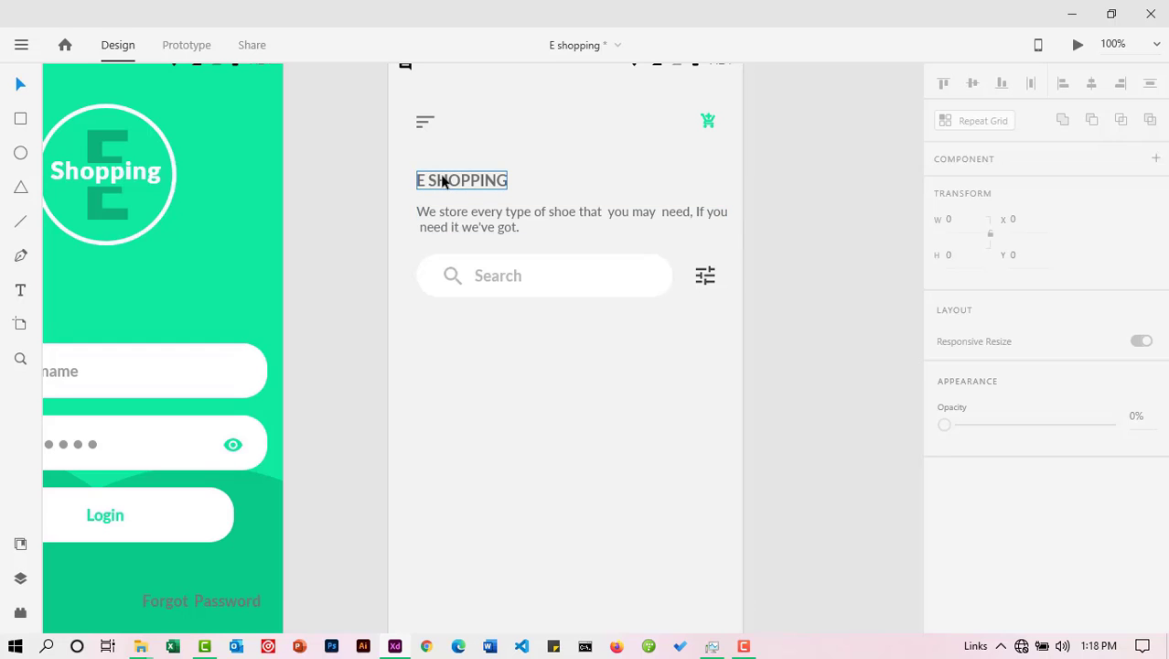
drag(442, 182, 450, 336)
double_click(450, 330)
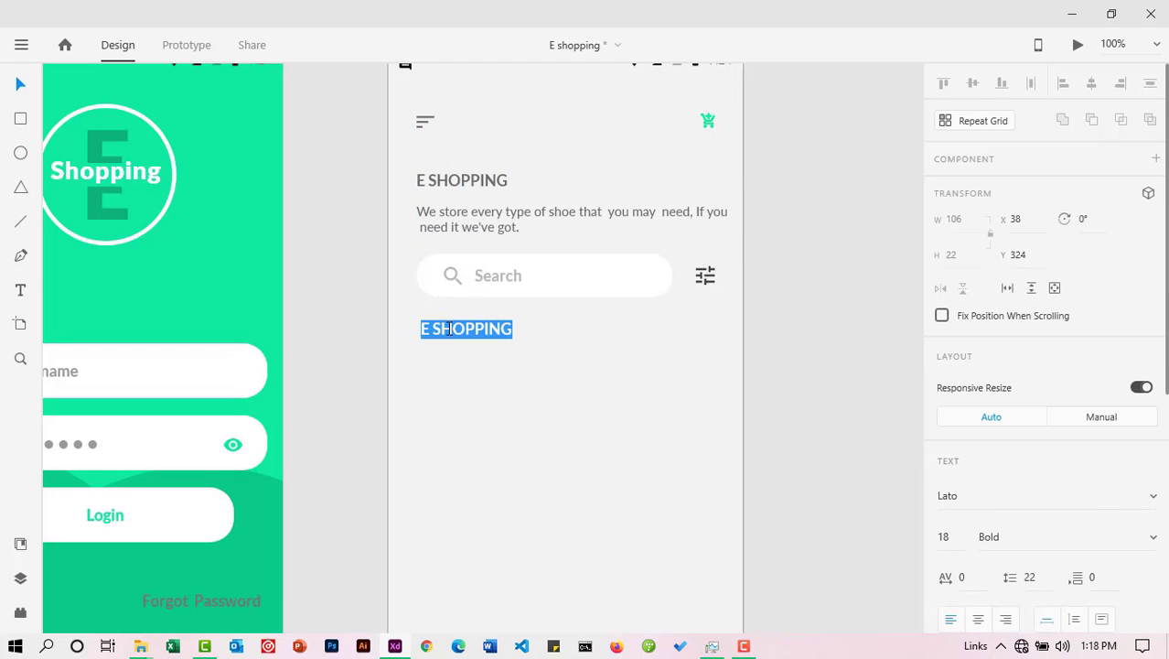
text(Categories)
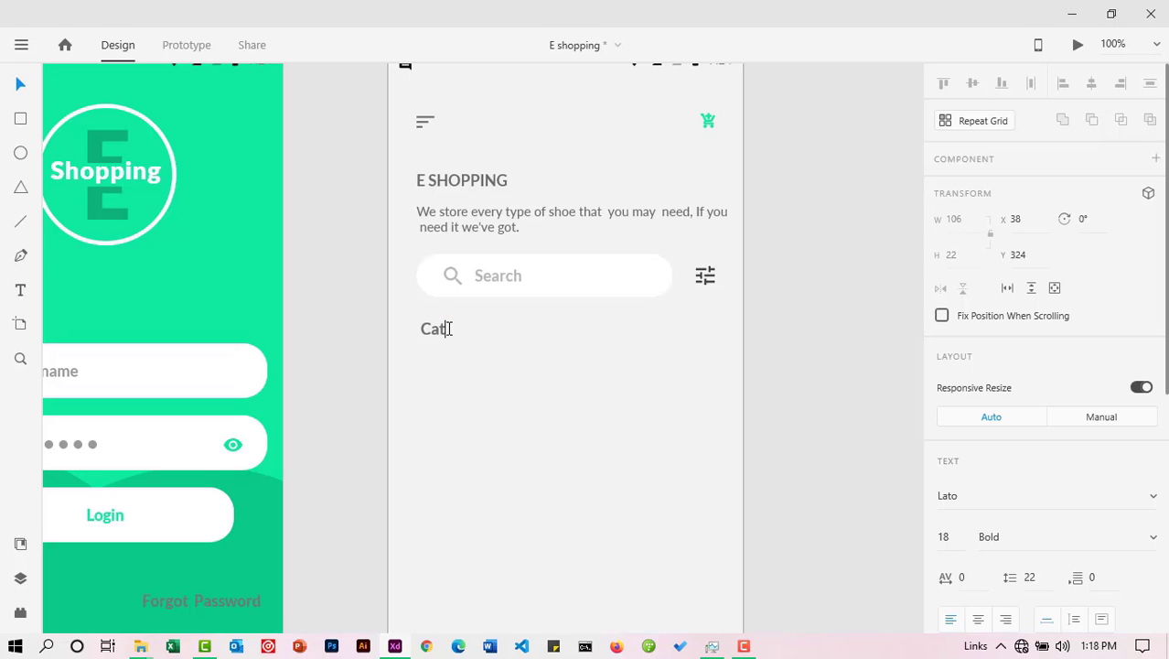
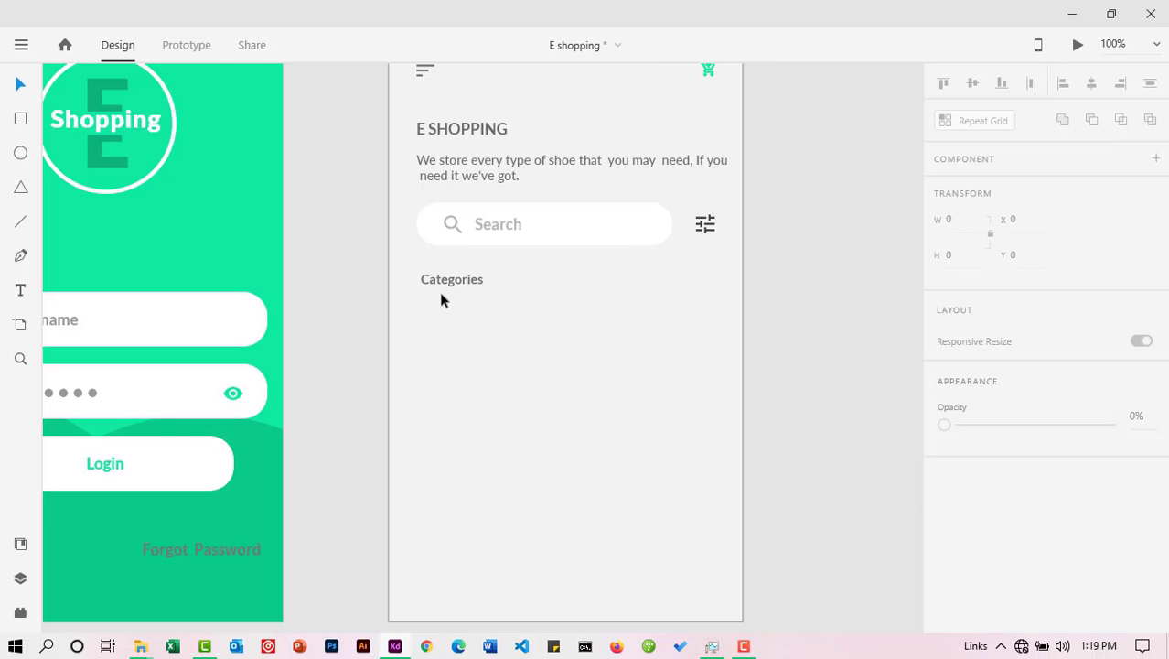
Step: Draw a rectangle about 102 by 89 below Categories at X 33, Y 368, with a corner radius of 12 and no border
click(17, 125)
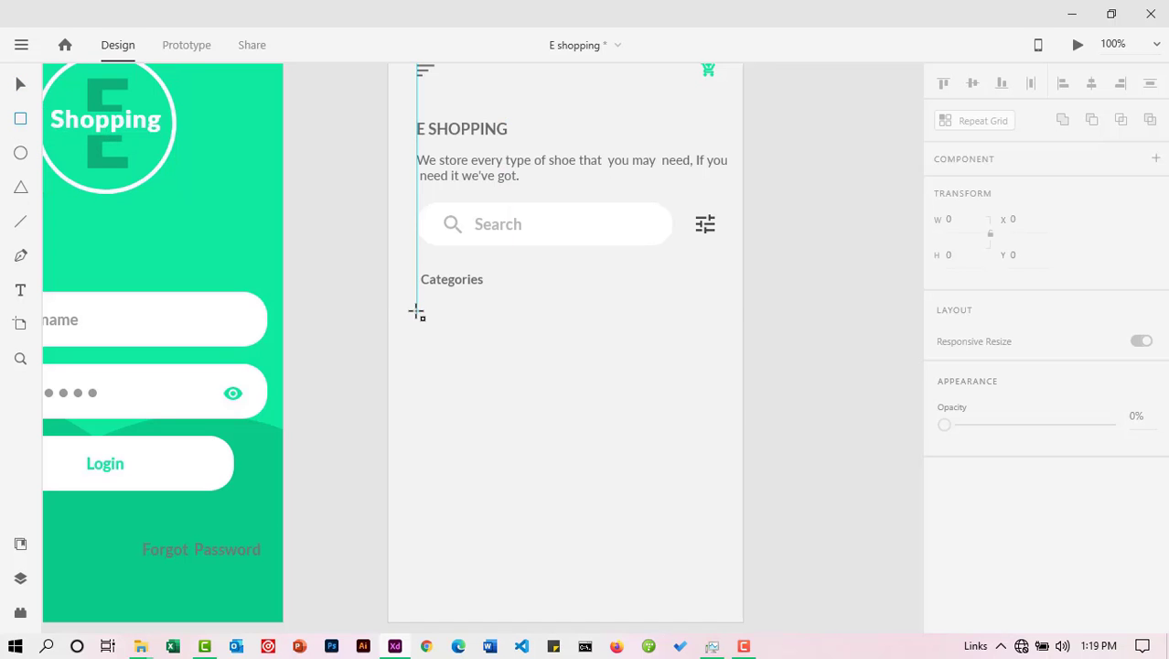
mouse_move(417, 311)
mouse_down()
mouse_move(515, 386)
mouse_move(504, 382)
mouse_up()
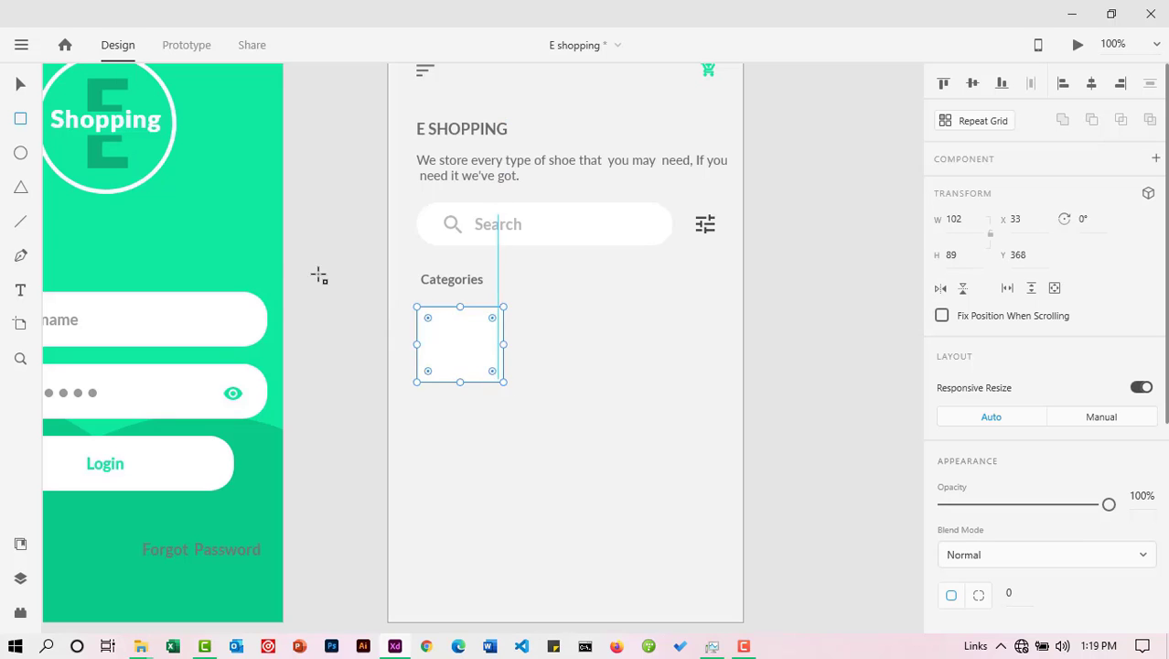
drag(426, 370, 425, 375)
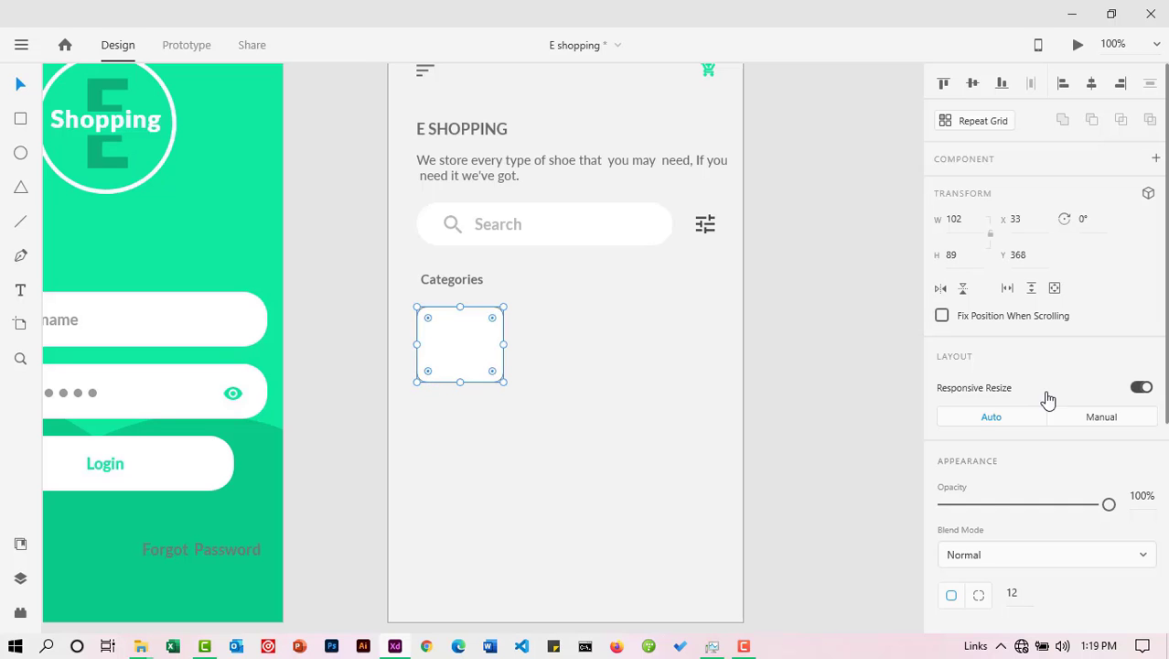
scroll(1043, 397, down, 3)
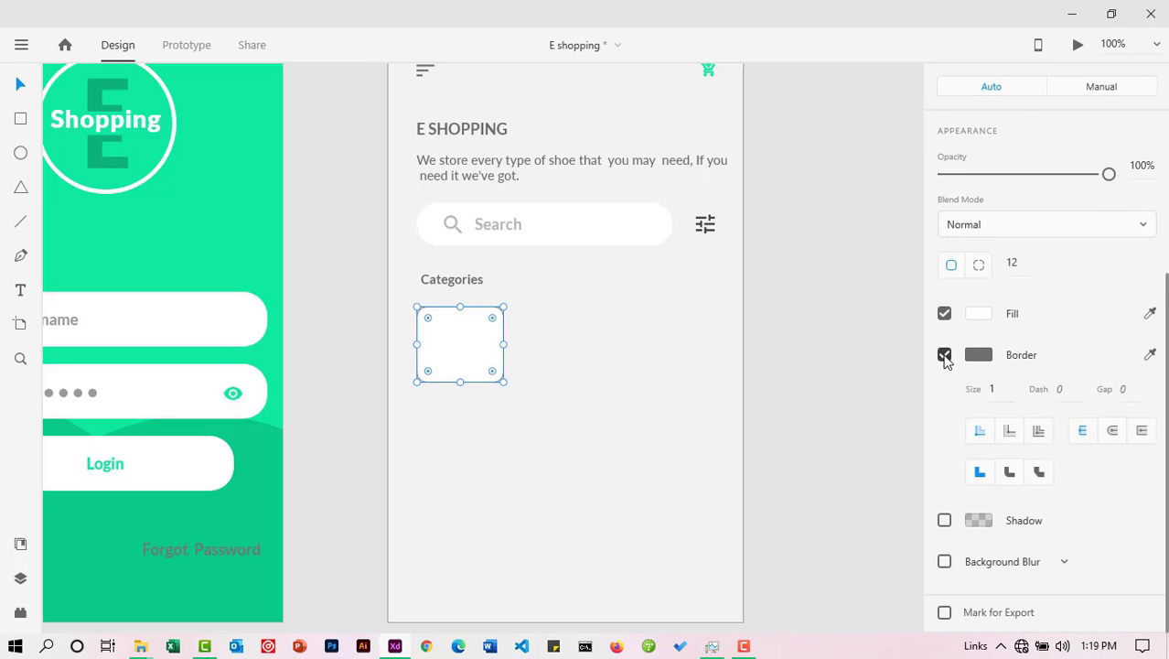
click(944, 355)
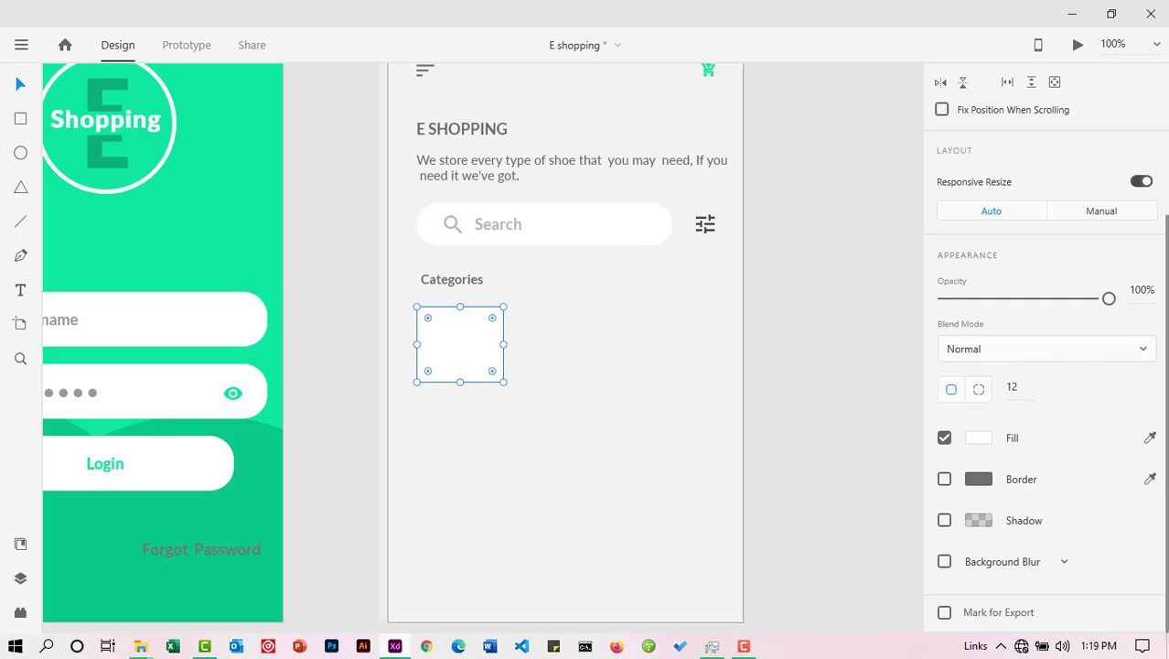
click(1151, 479)
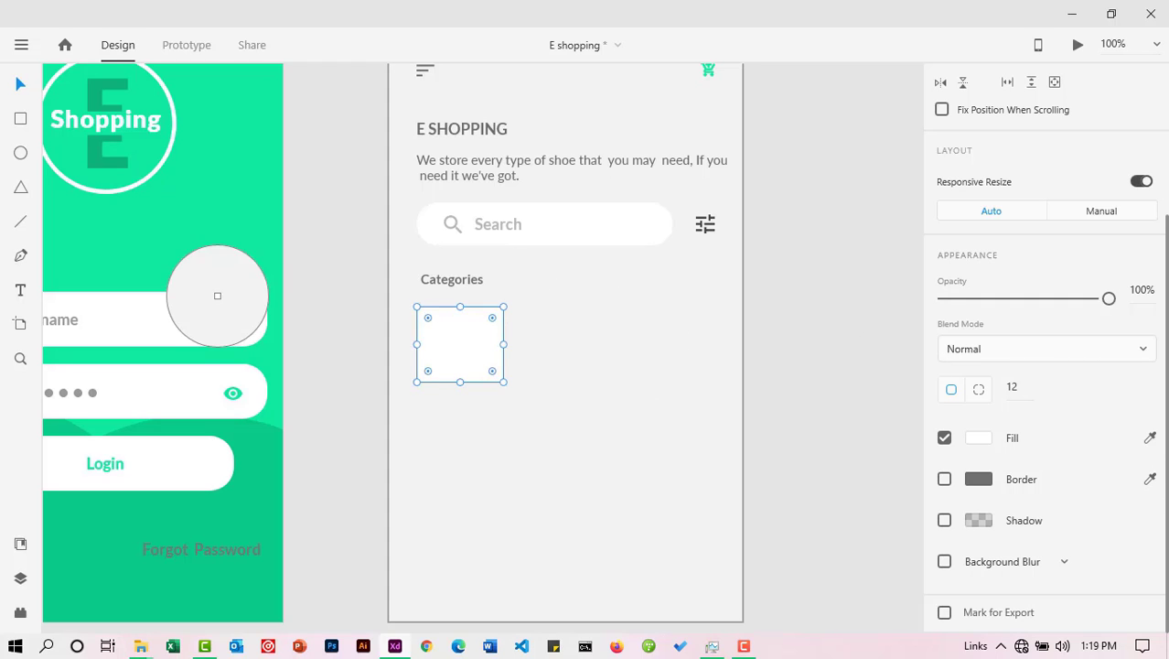
click(223, 221)
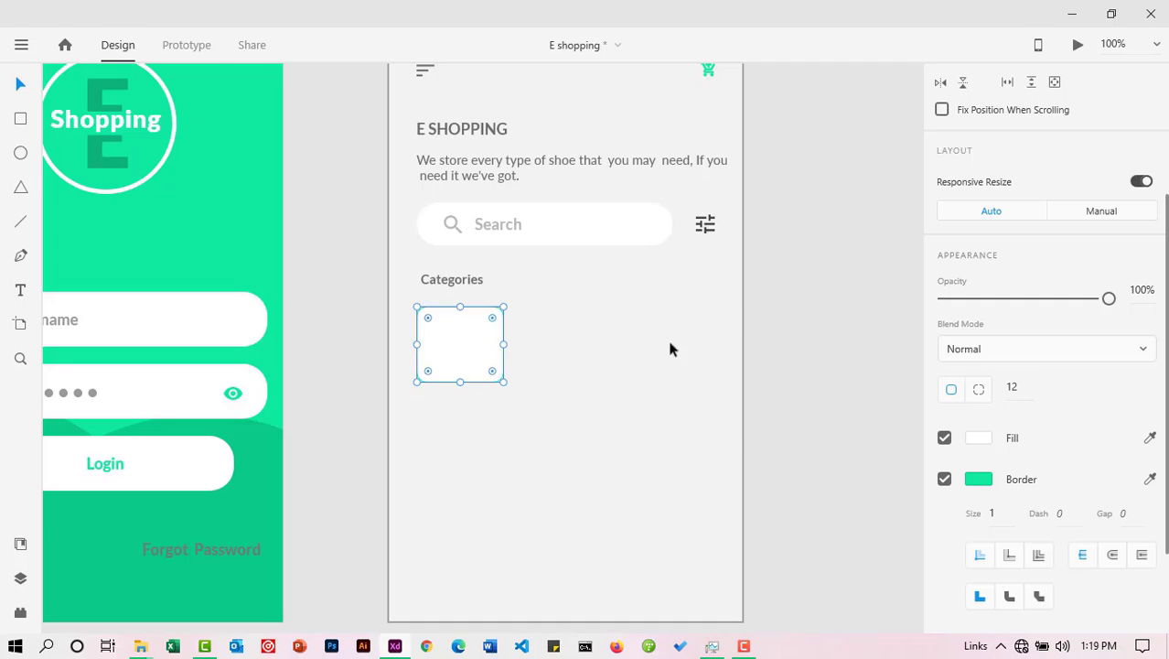
key(ctrl+z)
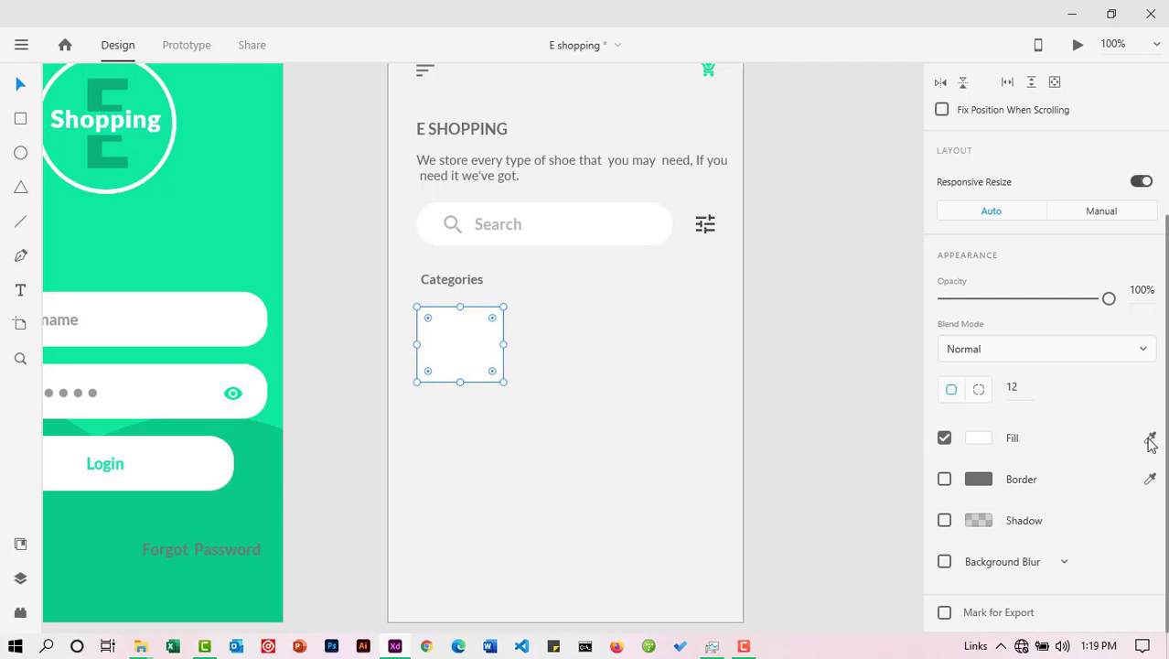
Step: Fill the rounded rectangle below Categories with the bright green sampled from the Login page background
click(241, 240)
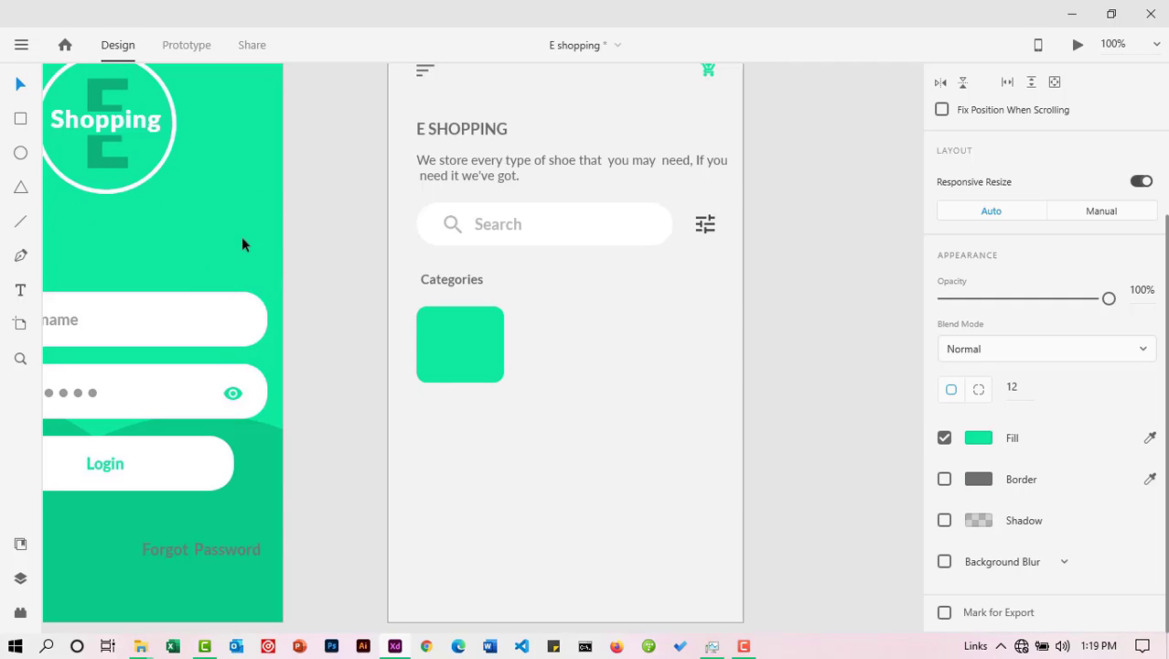
click(809, 355)
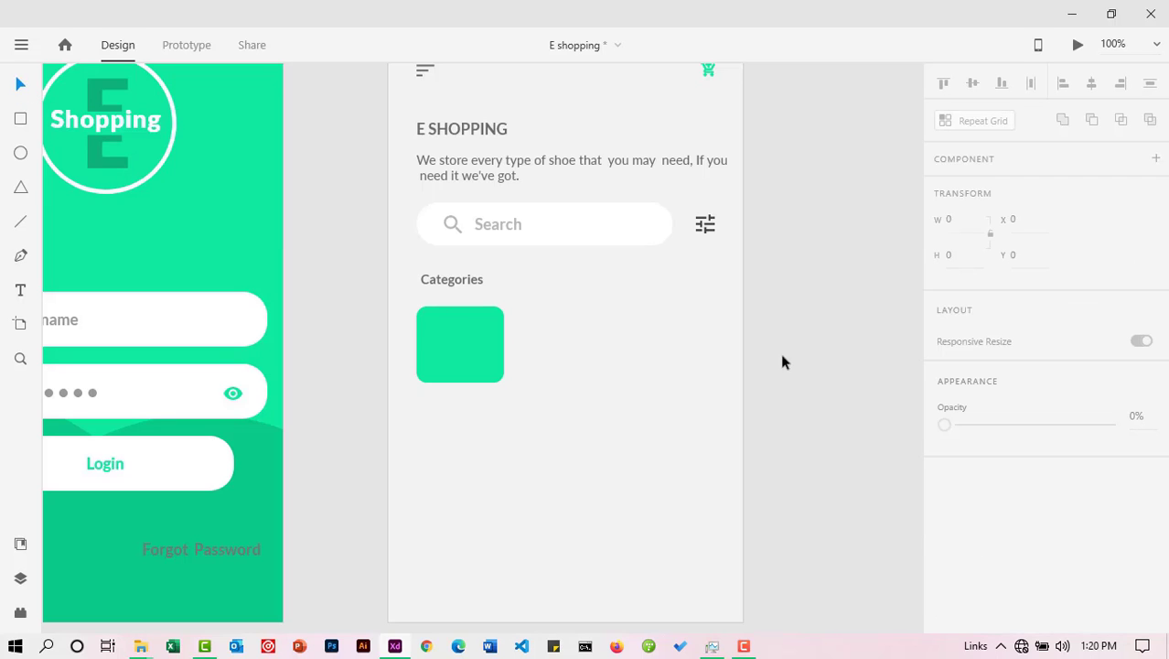
Step: Turn the green rounded rectangle into a repeat grid and extend it horizontally to a row of five tiles running past the artboard's edge
click(478, 345)
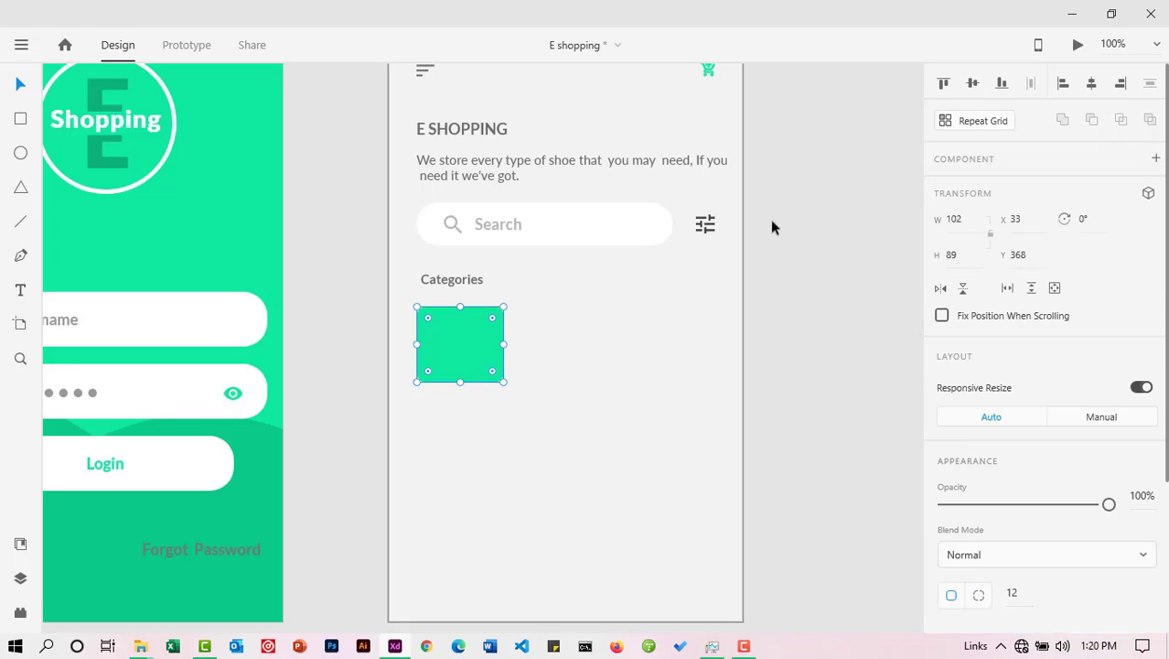
click(982, 129)
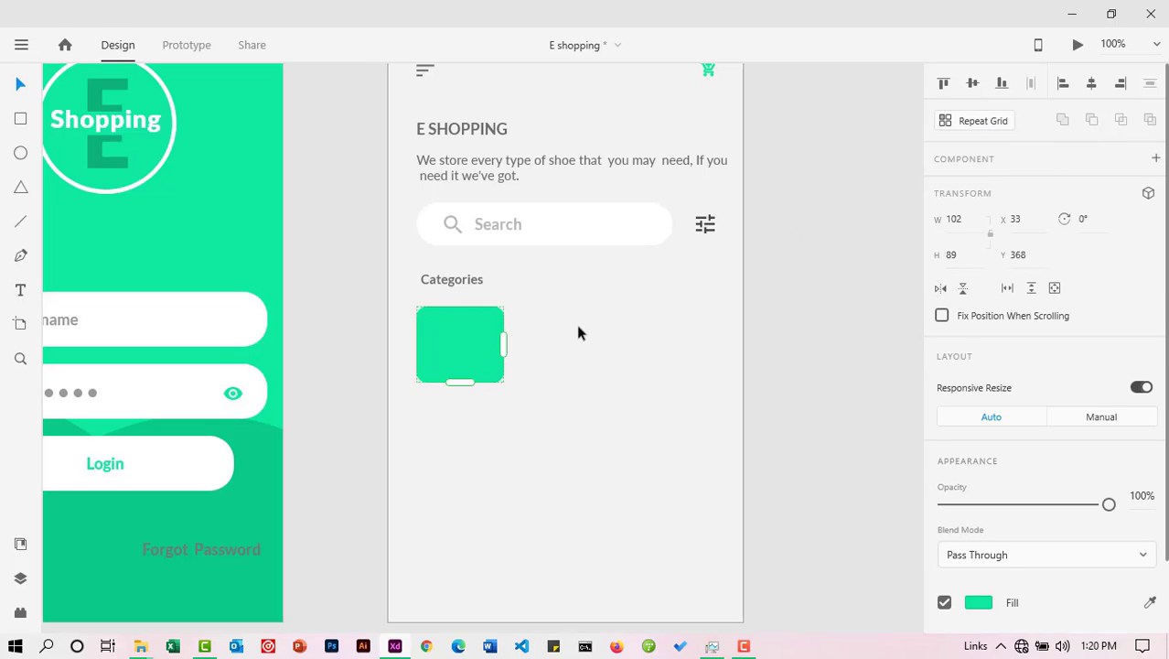
drag(502, 344, 817, 349)
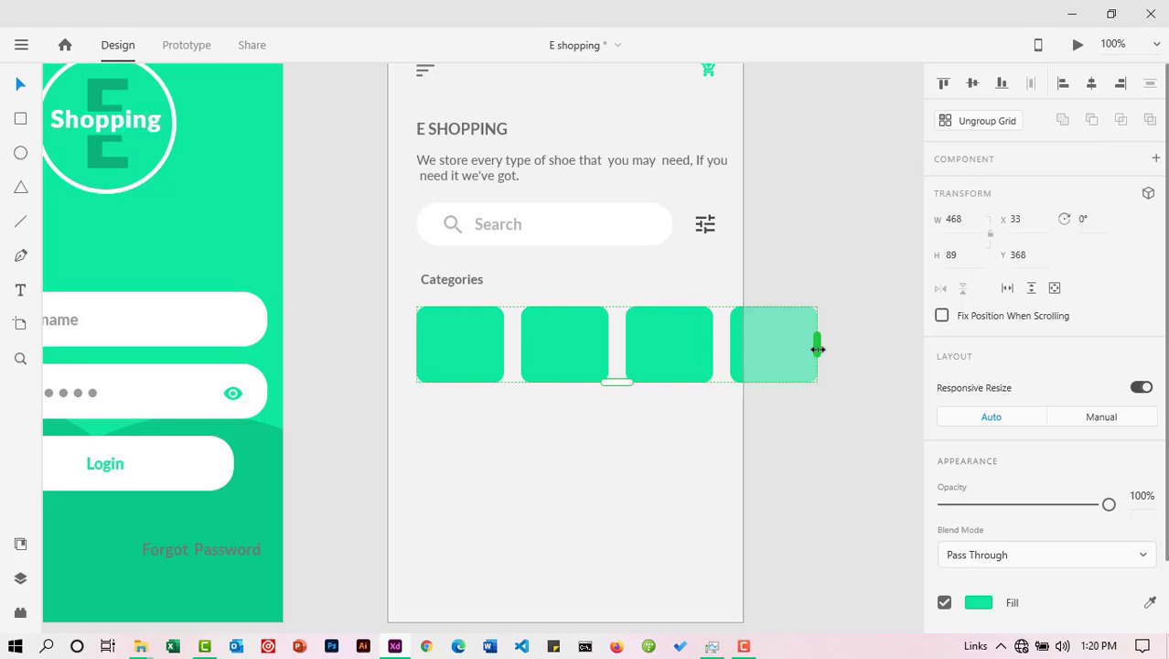
drag(818, 349, 783, 359)
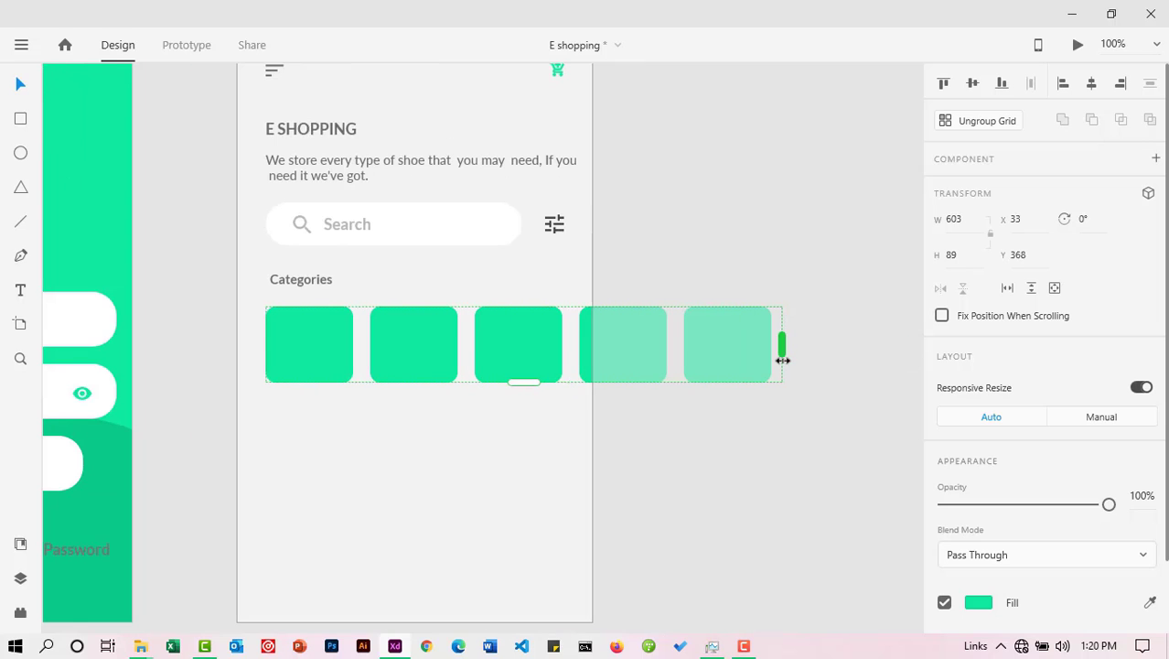
Step: Ungroup the repeat grid of five green category tiles so that each tile can be selected on its own
key(Escape)
click(400, 344)
click(965, 129)
click(712, 230)
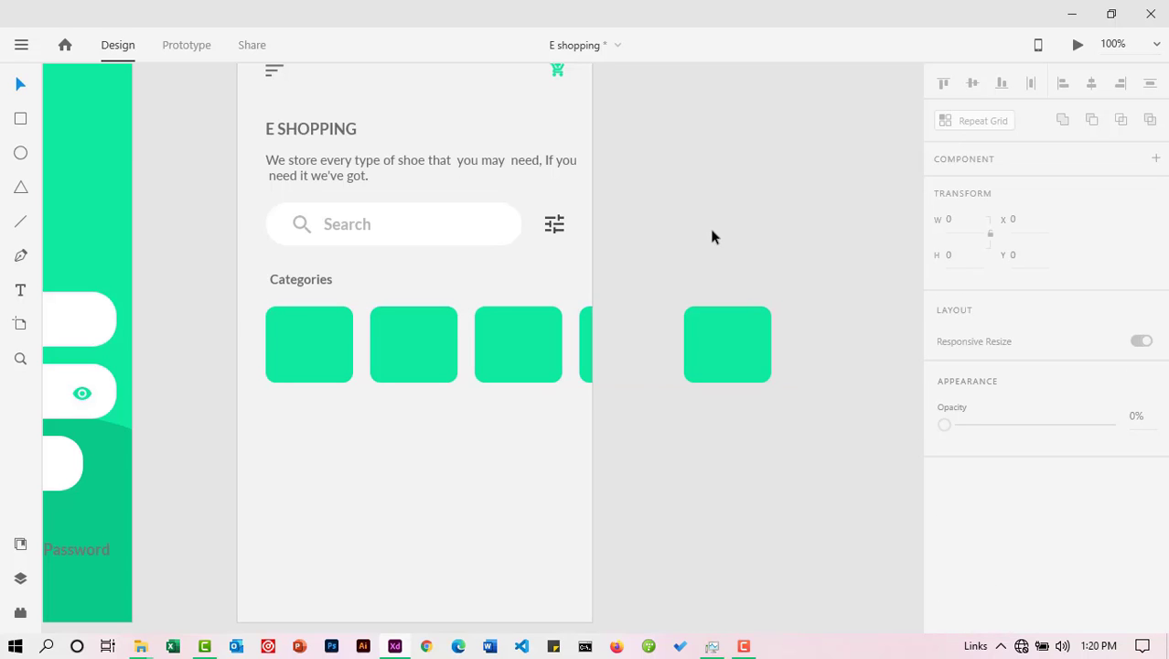
click(306, 344)
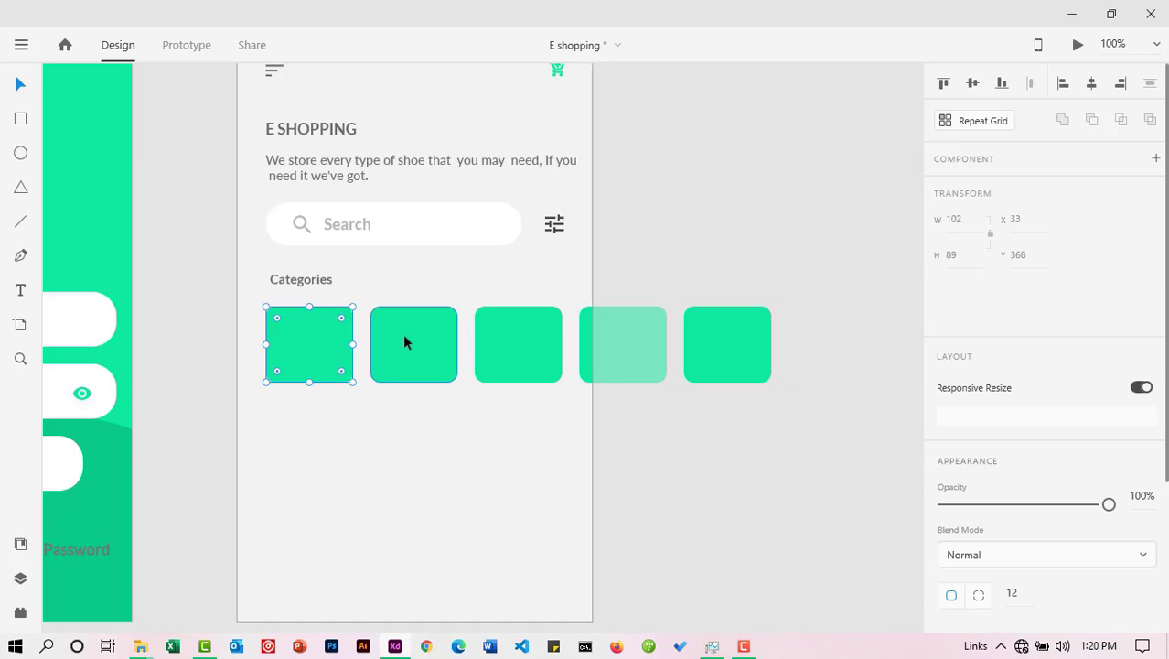
click(404, 342)
click(518, 343)
click(611, 337)
click(705, 334)
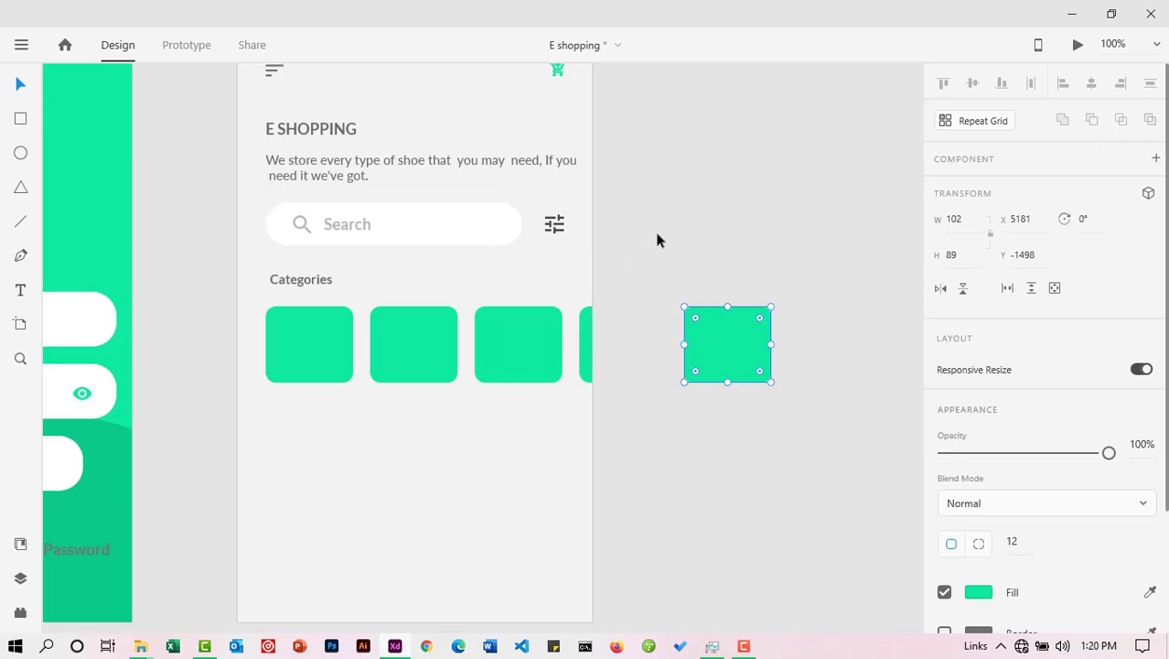
scroll(657, 233, down, 1)
click(206, 223)
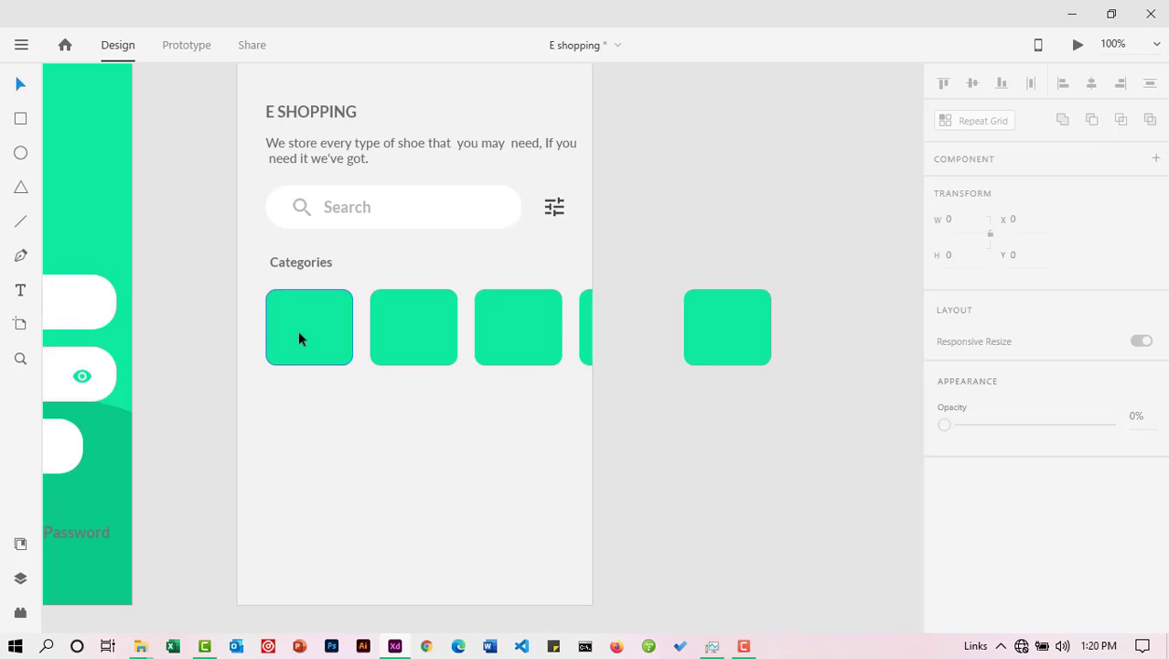
Step: Place the dark grey shoe component from the document assets on the first category tile, scaled to about 120 by 90
click(20, 543)
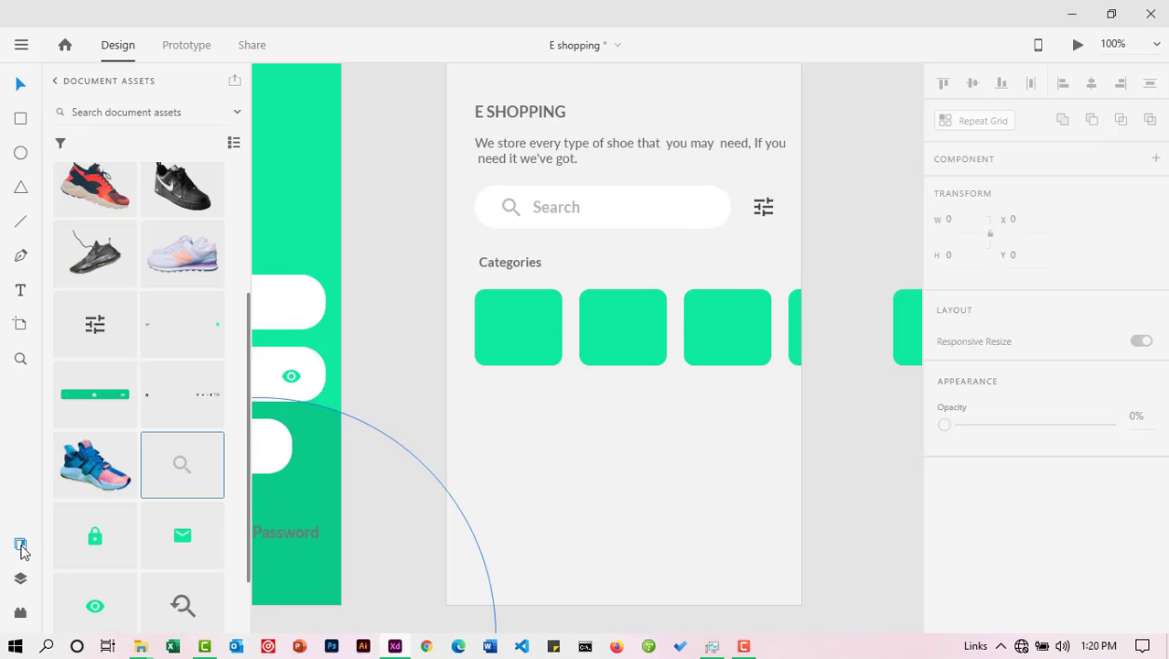
scroll(104, 278, up, 5)
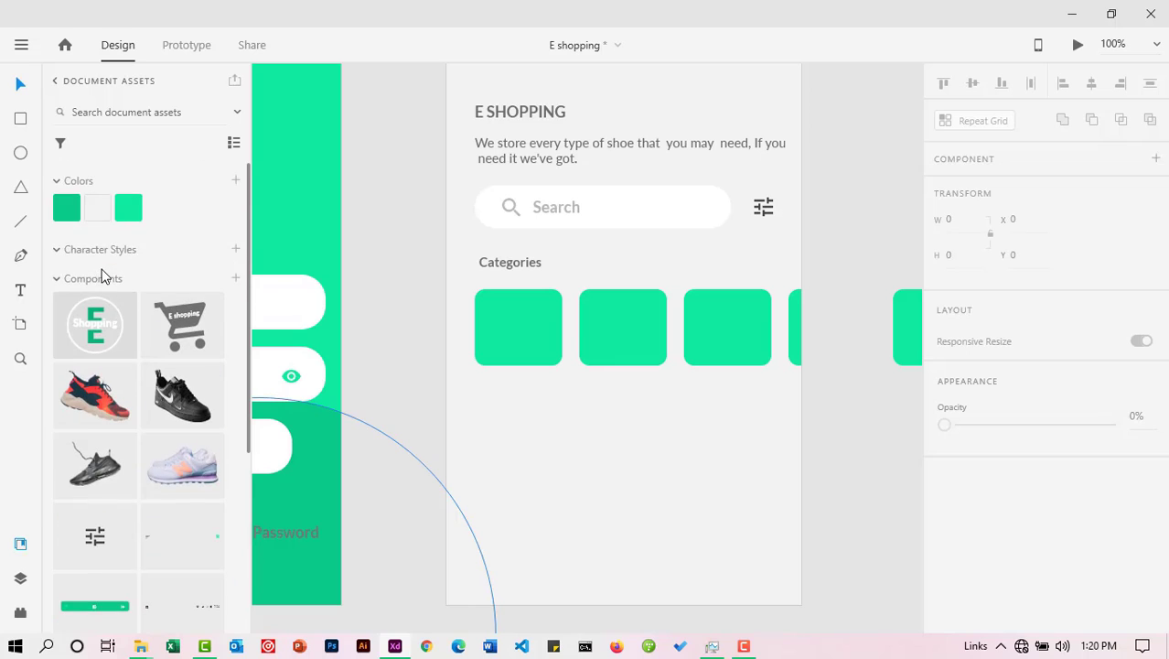
scroll(103, 278, down, 3)
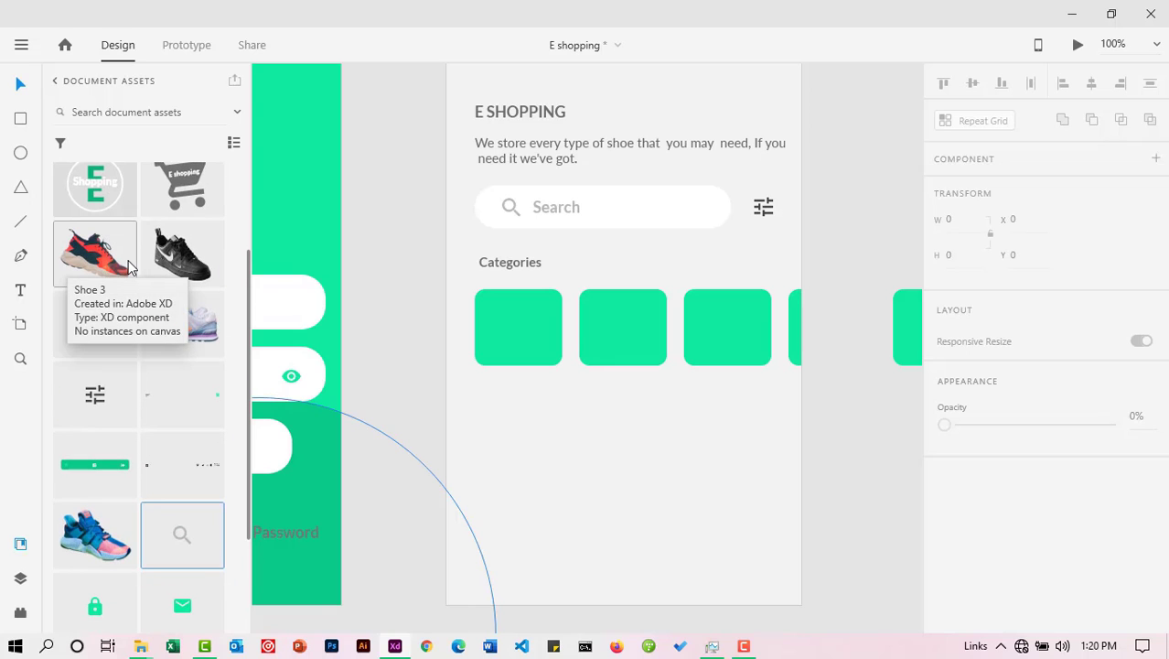
drag(103, 325, 536, 326)
drag(614, 391, 526, 314)
drag(609, 245, 581, 270)
drag(524, 324, 518, 340)
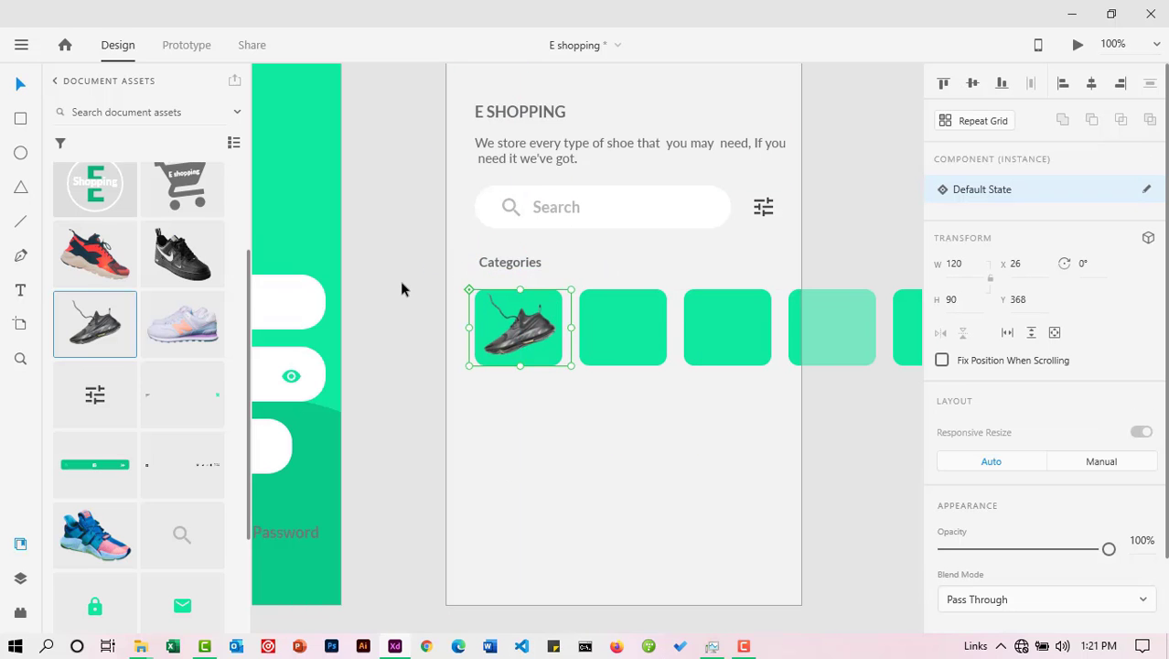
click(400, 283)
Step: Place the blue shoe component on the second category tile and the red shoe on the third, sized to fit
drag(96, 535, 625, 330)
click(836, 439)
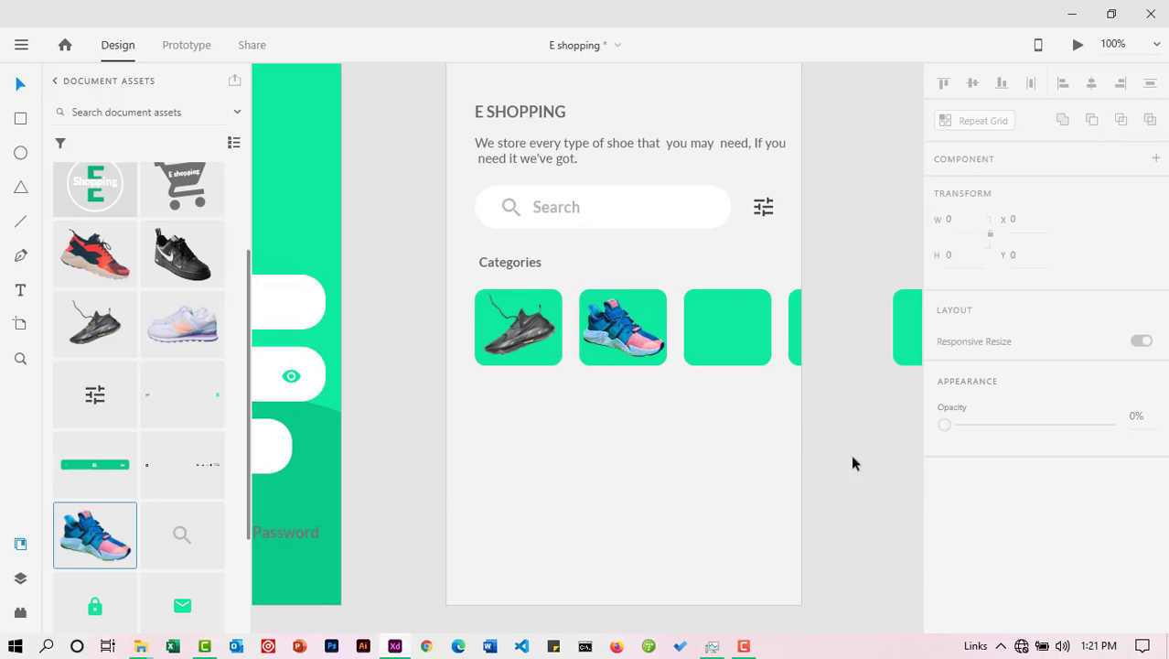
drag(100, 258, 730, 320)
drag(780, 361, 775, 368)
Step: Place the black Nike shoe component on the fourth category tile and scale it to fit the tile
drag(182, 254, 842, 329)
drag(911, 389, 893, 376)
drag(848, 342, 831, 337)
drag(880, 369, 876, 365)
click(872, 380)
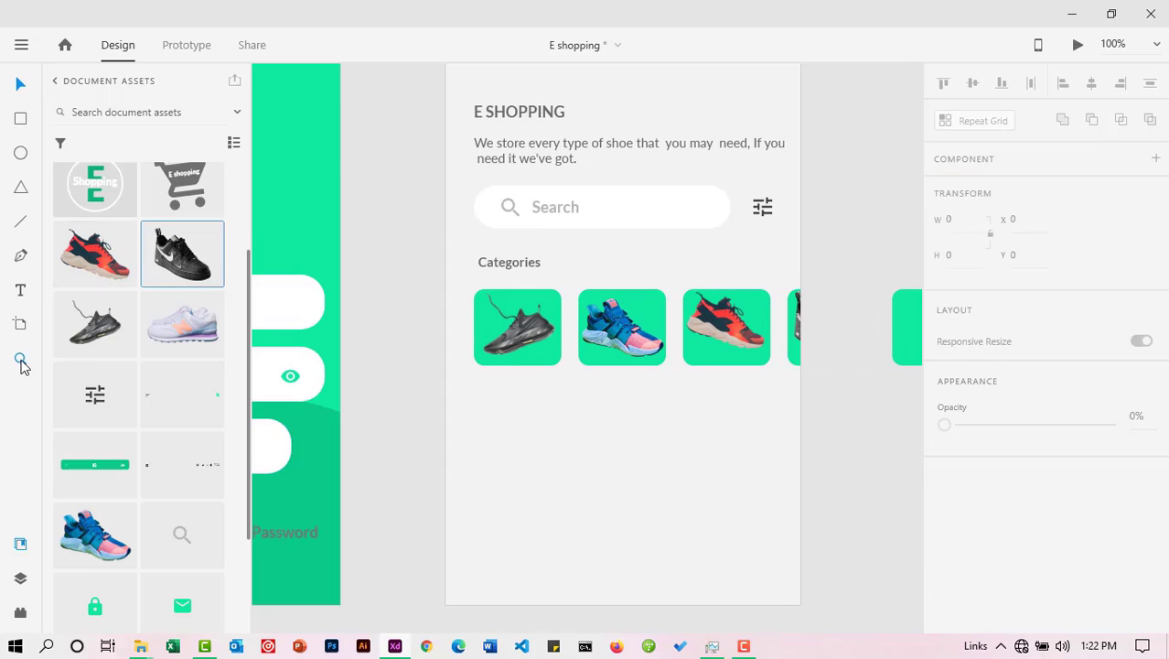
Step: Place the white and lilac shoe component on the fifth category tile, scaled to fit inside it
scroll(745, 311, right, 3)
click(746, 312)
drag(182, 324, 753, 319)
drag(858, 373, 796, 342)
click(824, 360)
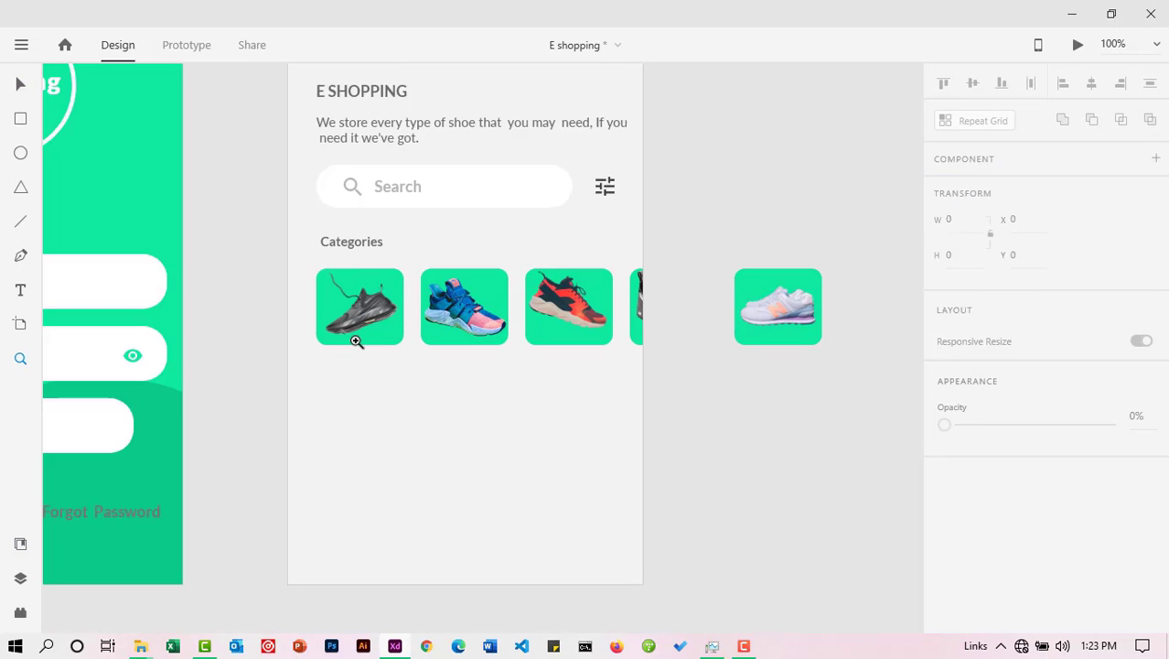
Step: Add a text label beneath the first category tile and copy it along the row under the other shoes
click(22, 290)
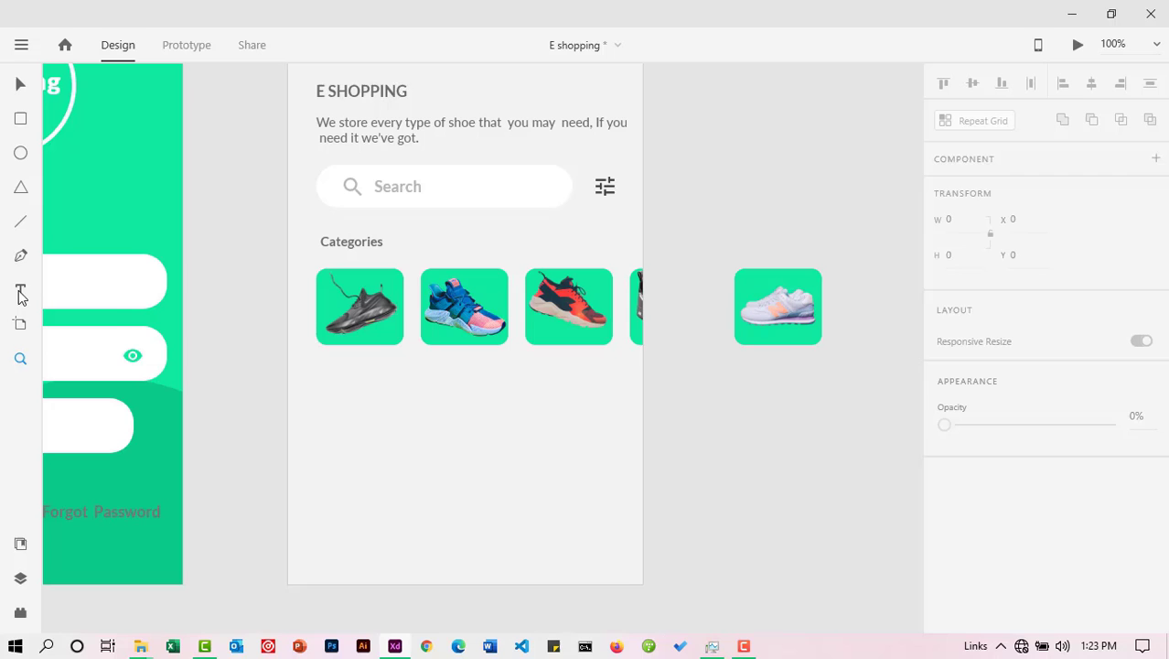
click(387, 391)
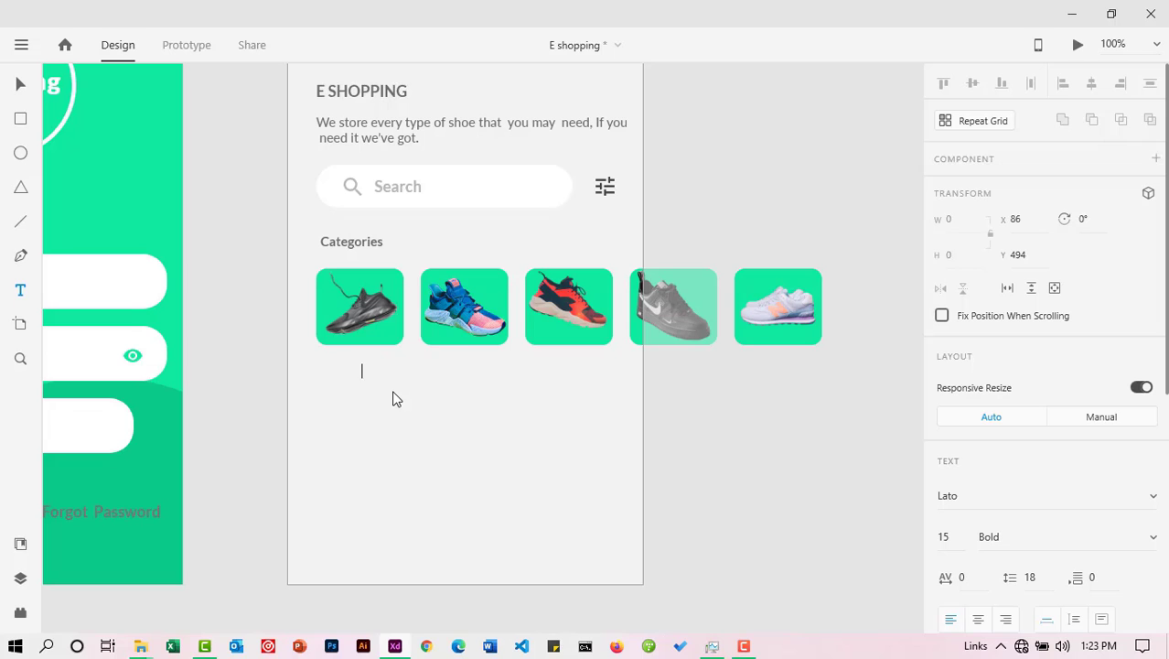
text(Reebok)
key(Escape)
drag(391, 373, 779, 368)
Step: Set the labels under the first three category tiles to Nike, Reebok and NB
double_click(360, 364)
text(Nike)
double_click(569, 359)
text(Nike)
key(Escape)
double_click(558, 358)
text(NB)
key(Escape)
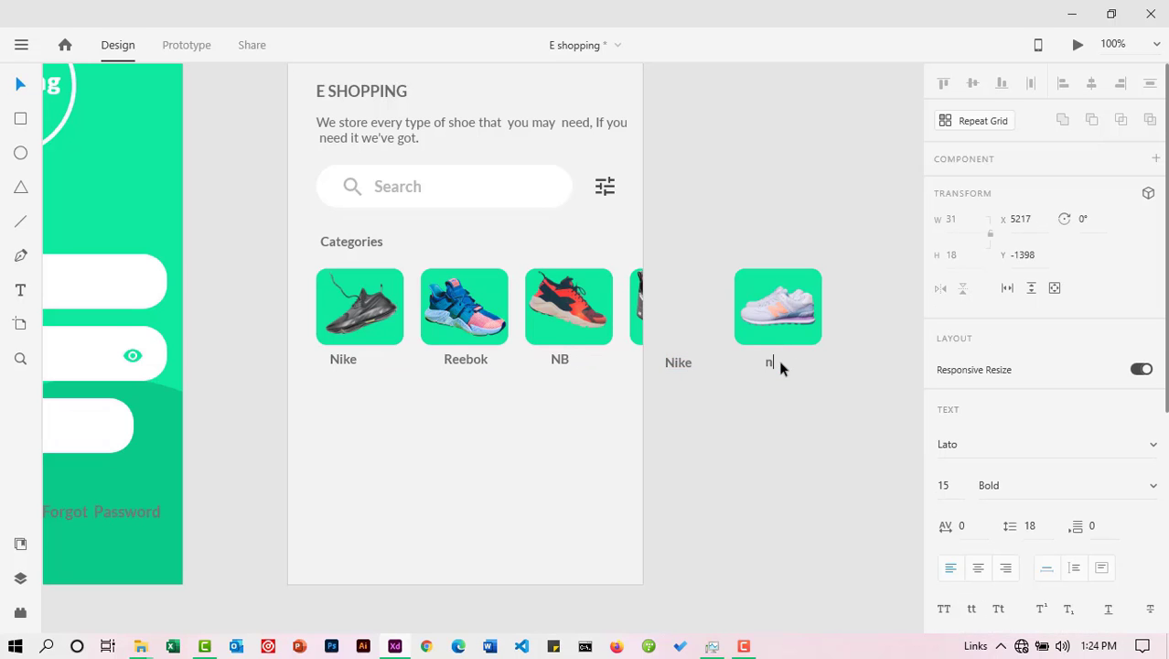
Step: Try to change the label under the fifth category tile to NB
key(BackSpace)
key(BackSpace)
text(NB)
click(20, 86)
key(ctrl+z)
Step: Group all five category tiles together with their shoes and text labels
click(671, 431)
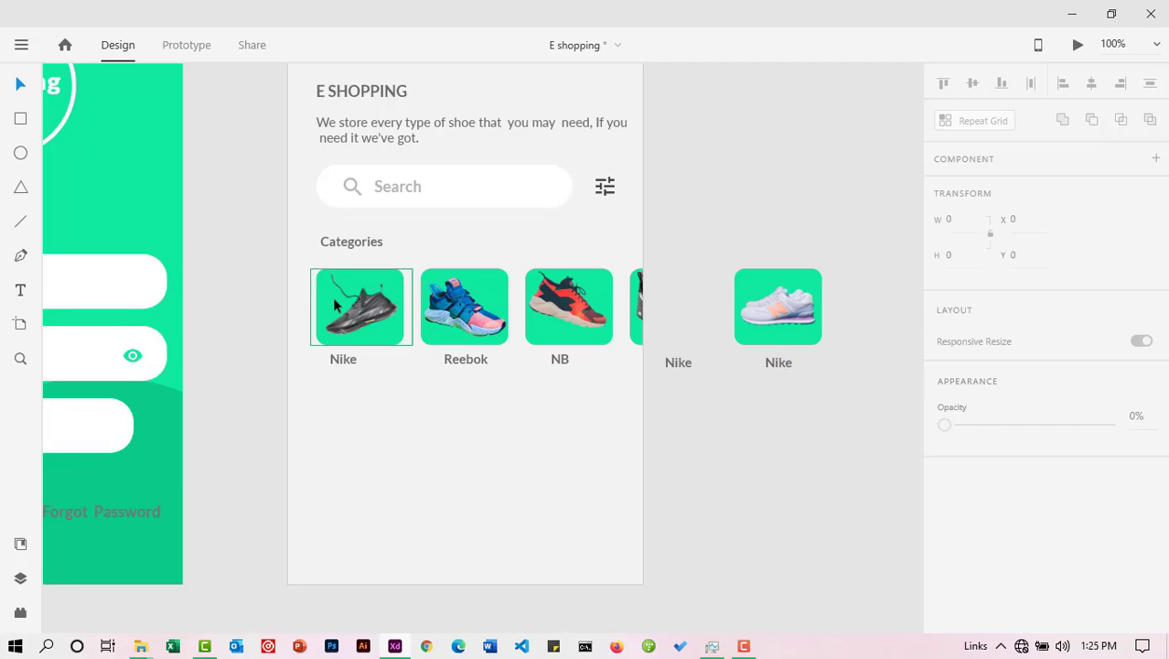
drag(267, 265, 659, 358)
drag(794, 375, 826, 369)
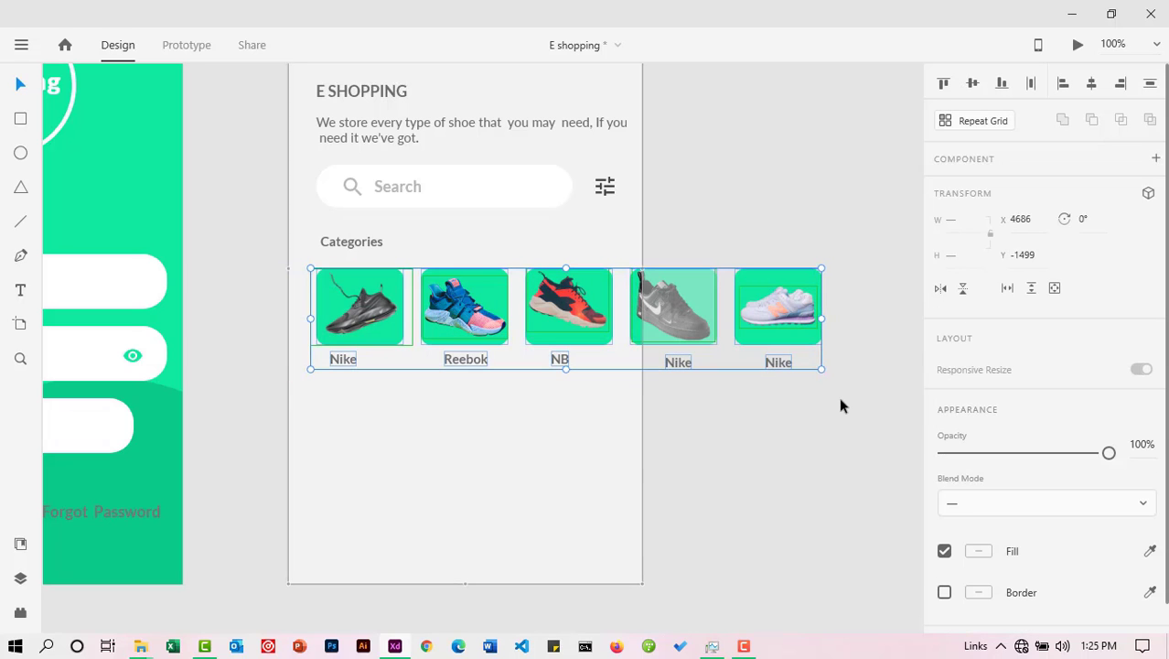
key(ctrl+g)
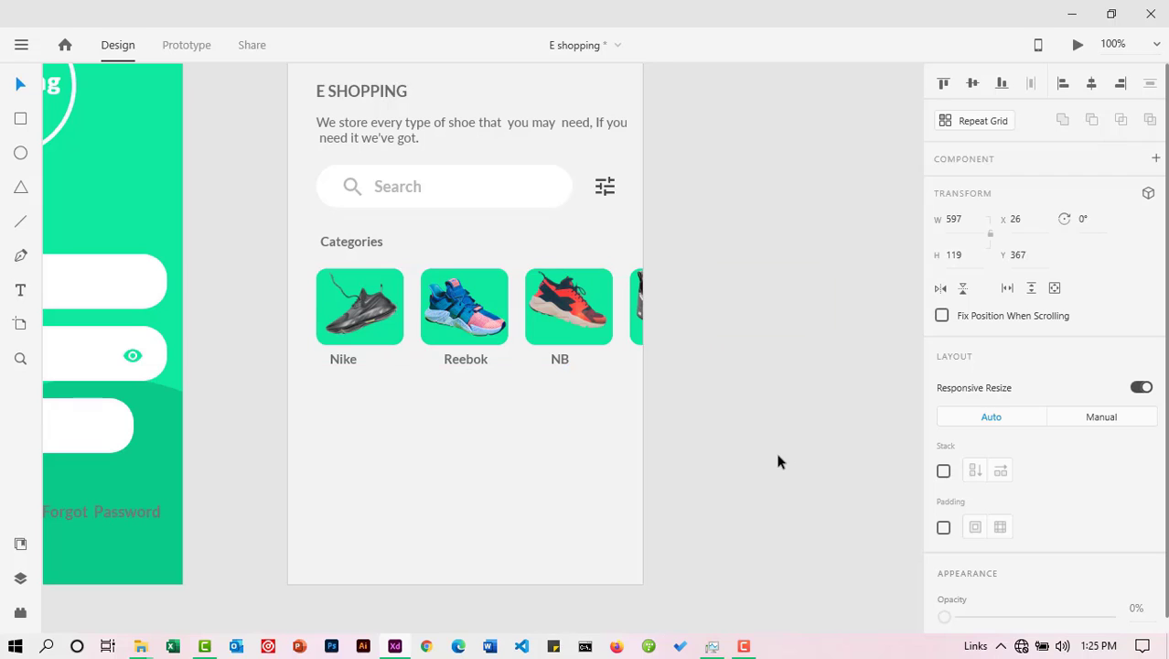
click(777, 461)
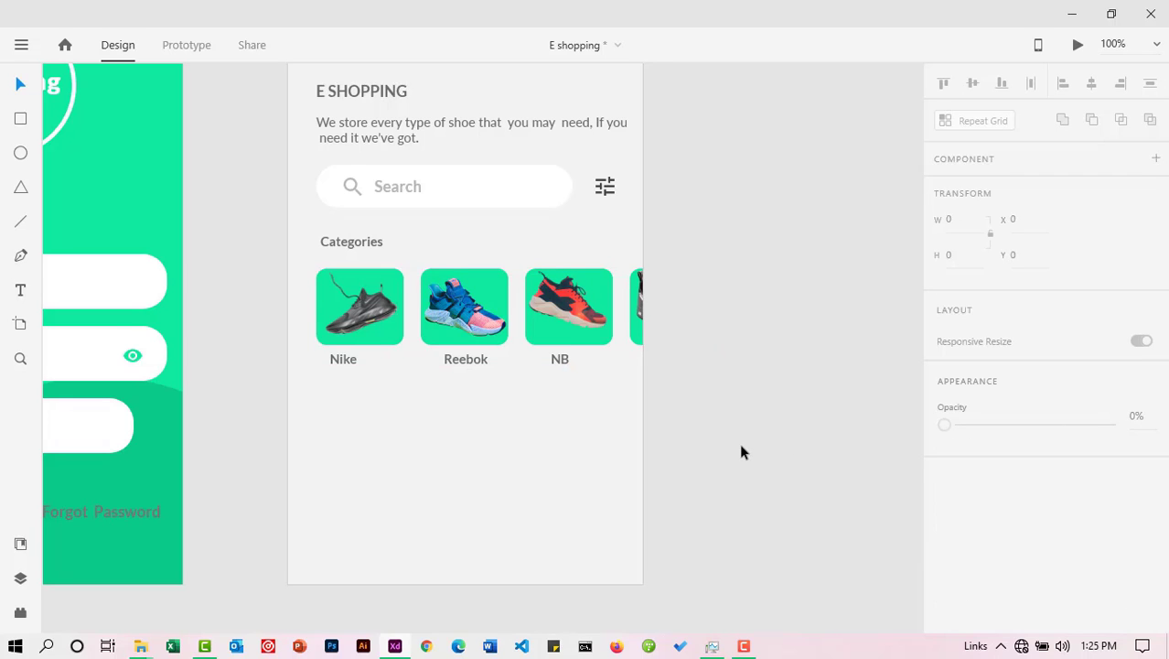
Step: Add a Nike text heading below the row of category labels
scroll(741, 451, down, 2)
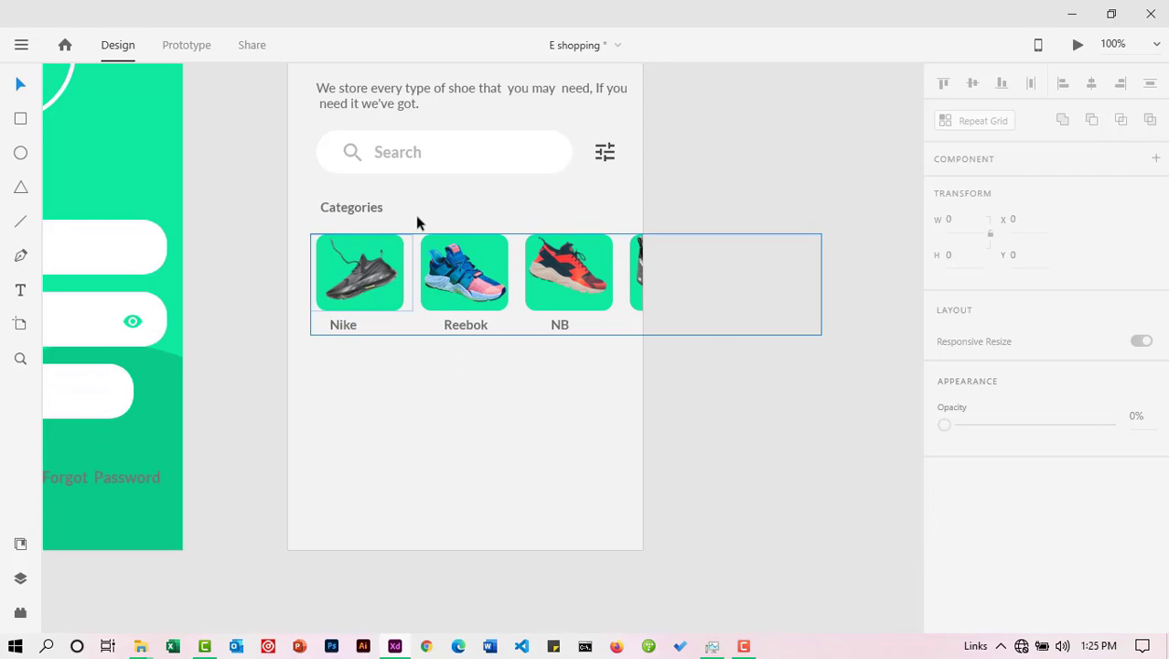
click(20, 291)
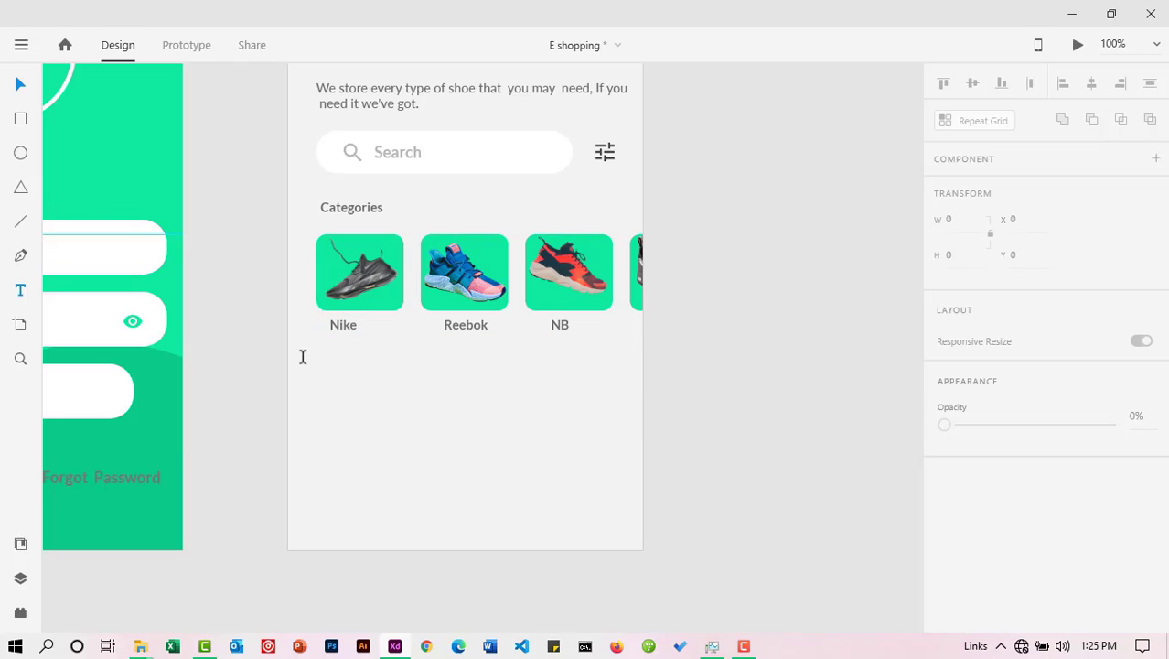
click(361, 371)
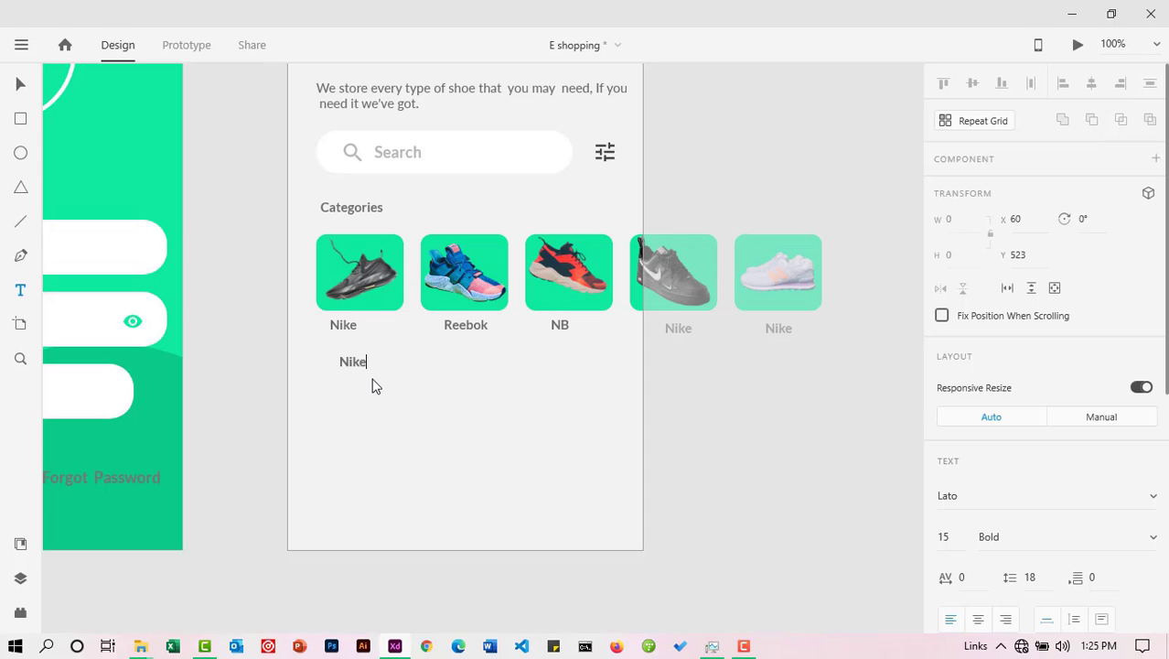
key(Escape)
click(20, 85)
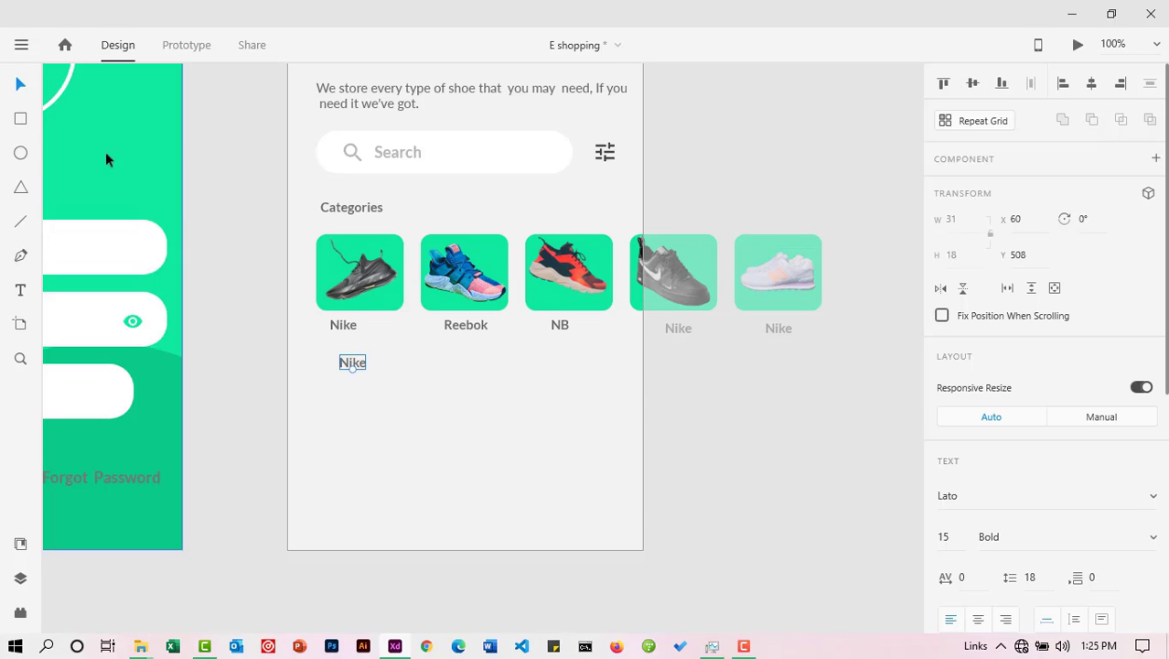
Step: Copy the Nike heading to the opposite side of the artboard and align the two texts vertically by their middles
drag(353, 365, 605, 366)
click(679, 426)
drag(604, 373, 600, 365)
shift+click(334, 365)
click(971, 84)
Step: Change the copied text opposite the Nike heading to View all
double_click(605, 364)
text(View all)
click(20, 85)
click(737, 418)
Step: Draw a rectangle about 74 wide and 125 high under the Nike heading, flush with its starting edge
scroll(738, 418, down, 1)
scroll(738, 424, down, 2)
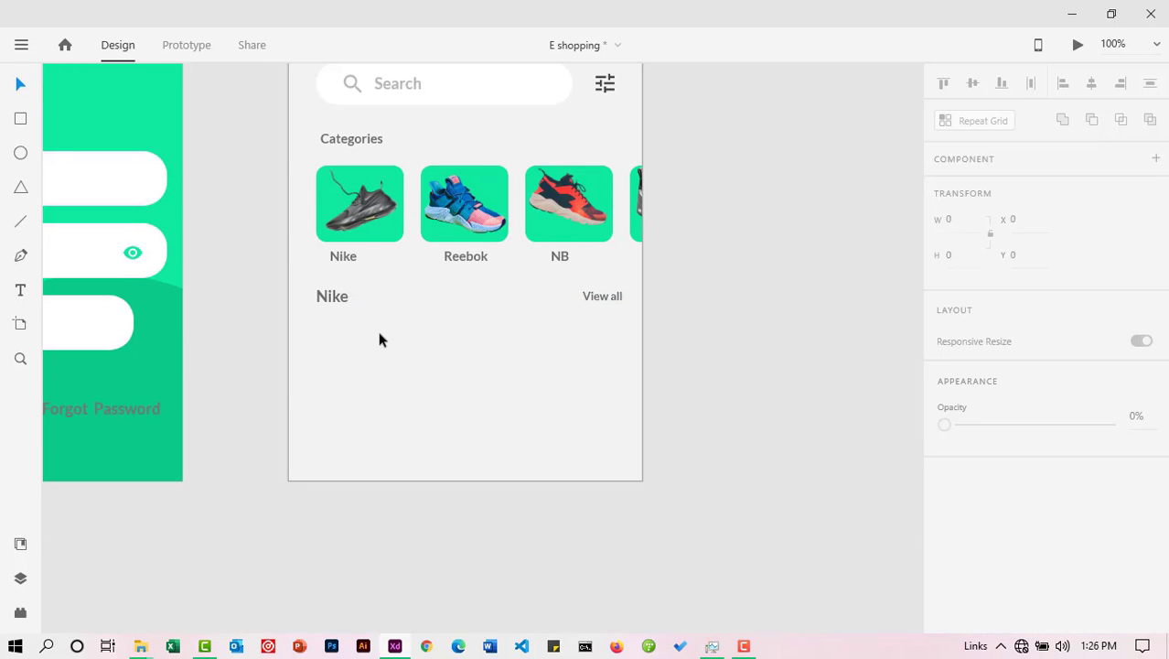
click(20, 119)
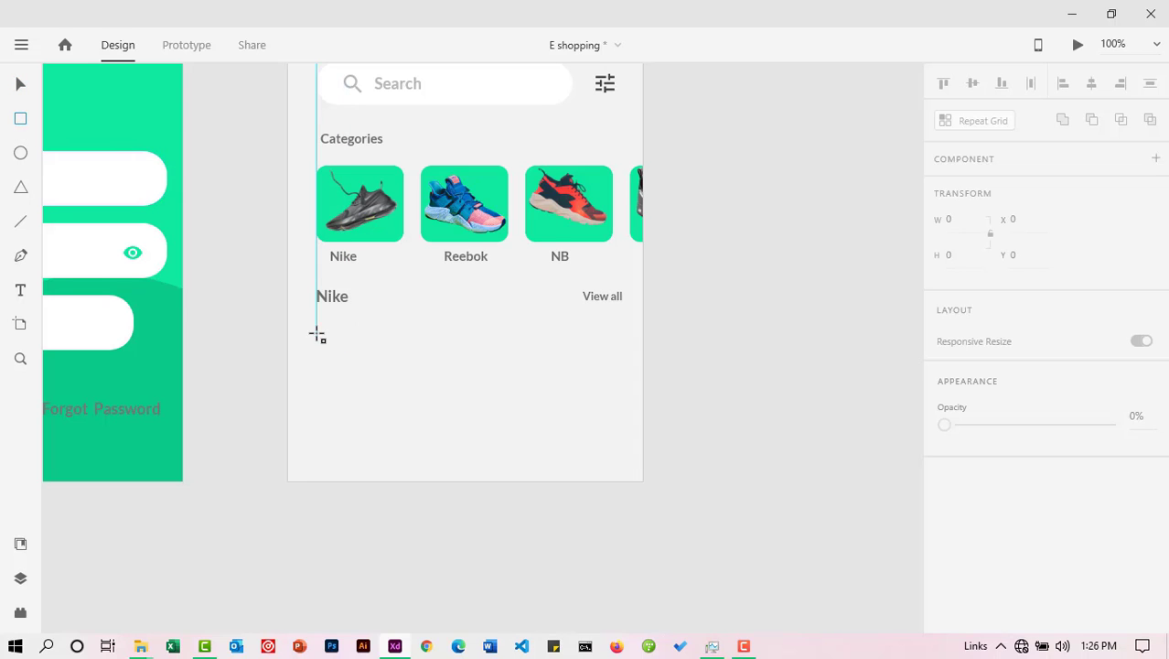
mouse_move(320, 333)
mouse_down()
mouse_move(358, 418)
mouse_move(384, 443)
mouse_up()
scroll(432, 389, up, 2)
scroll(432, 389, down, 3)
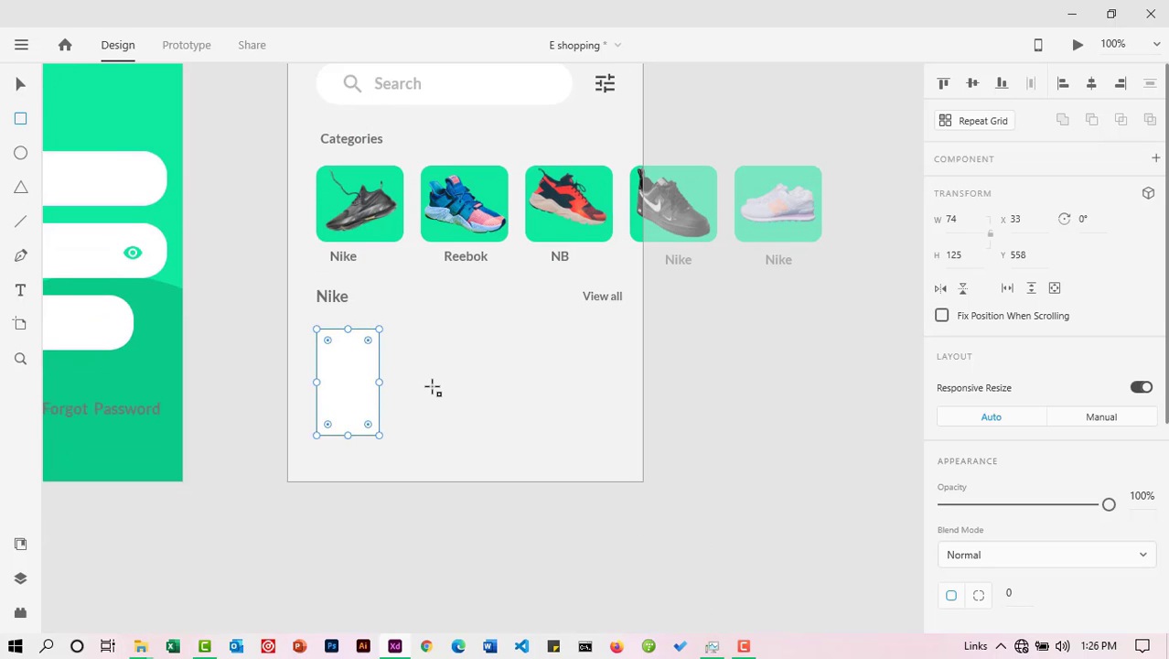
click(21, 84)
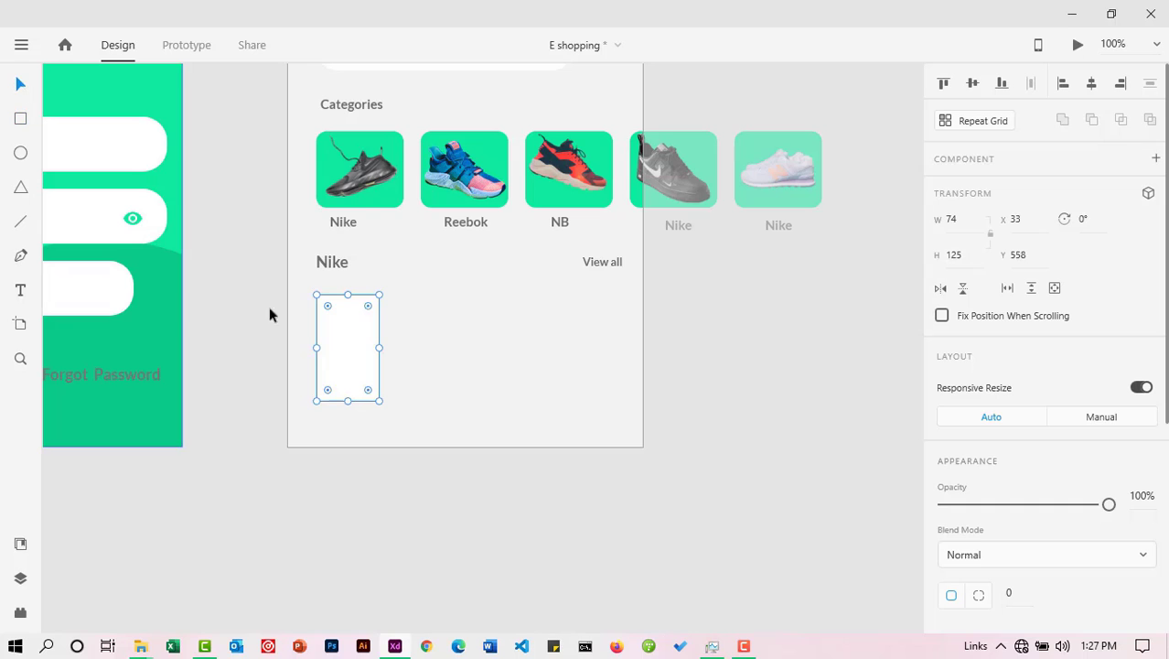
Step: Resize the rectangle under the Nike heading to about 91 wide and 133 high
drag(348, 401, 346, 395)
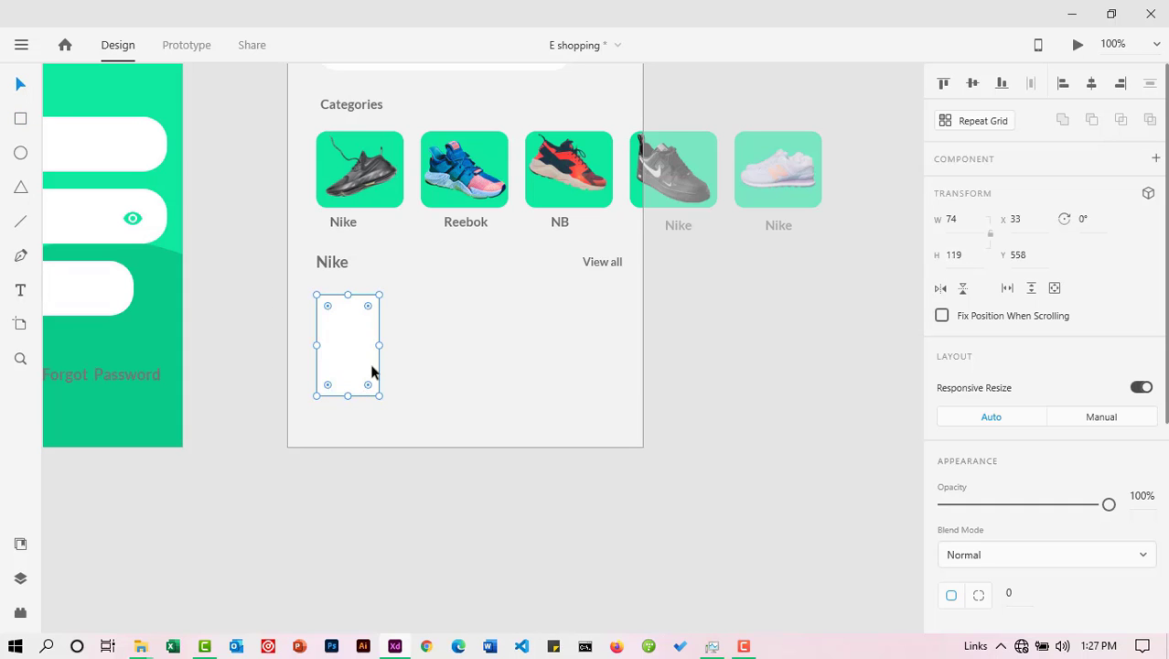
drag(379, 346, 397, 345)
drag(369, 293, 369, 282)
Step: Move all content from the E SHOPPING title down to the rectangle closer to the menu and cart icons
scroll(370, 302, up, 4)
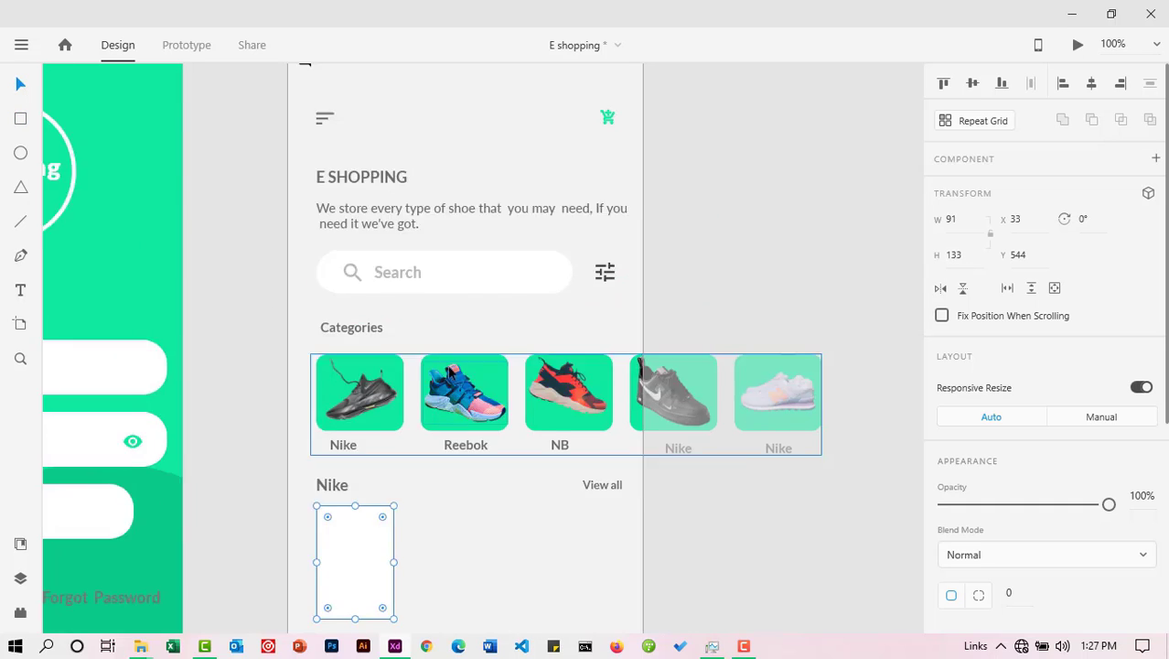
scroll(640, 411, down, 2)
drag(876, 515, 306, 90)
scroll(275, 183, up, 1)
key(shift+Up)
key(shift+Up)
key(shift+Up)
Step: Move the Categories section and the Nike section with its rectangle further up to tighten the vertical spacing
click(246, 258)
scroll(246, 258, down, 2)
scroll(389, 357, up, 3)
drag(214, 276, 553, 488)
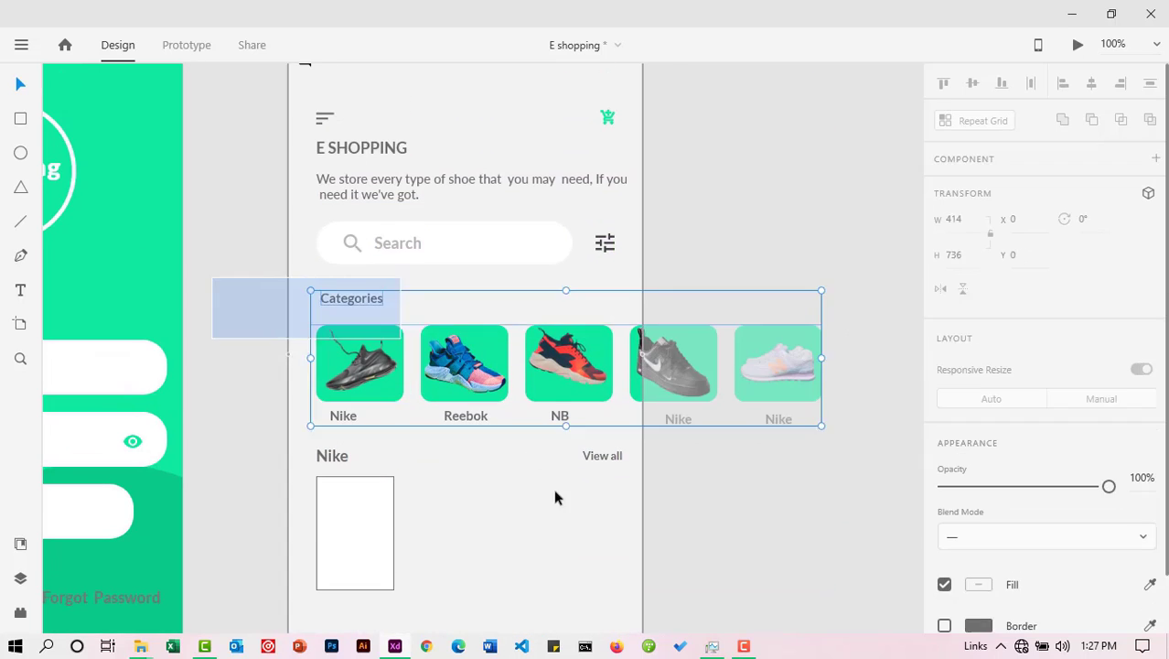
key(shift+Up)
drag(256, 329, 639, 517)
key(shift+Up)
Step: Enlarge the rectangle under the Nike heading to about 119 by 159 and round its corners to 13
scroll(228, 345, down, 2)
scroll(228, 346, down, 1)
click(354, 421)
mouse_move(393, 468)
mouse_down()
mouse_move(417, 490)
mouse_move(404, 481)
mouse_up()
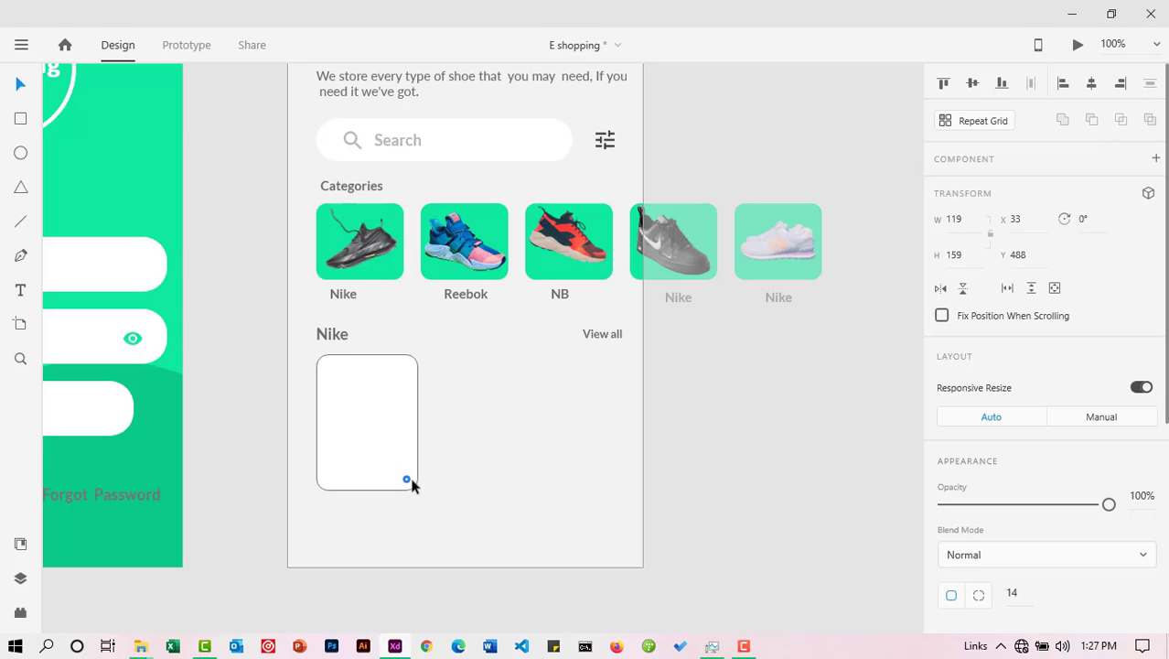
drag(412, 485, 412, 483)
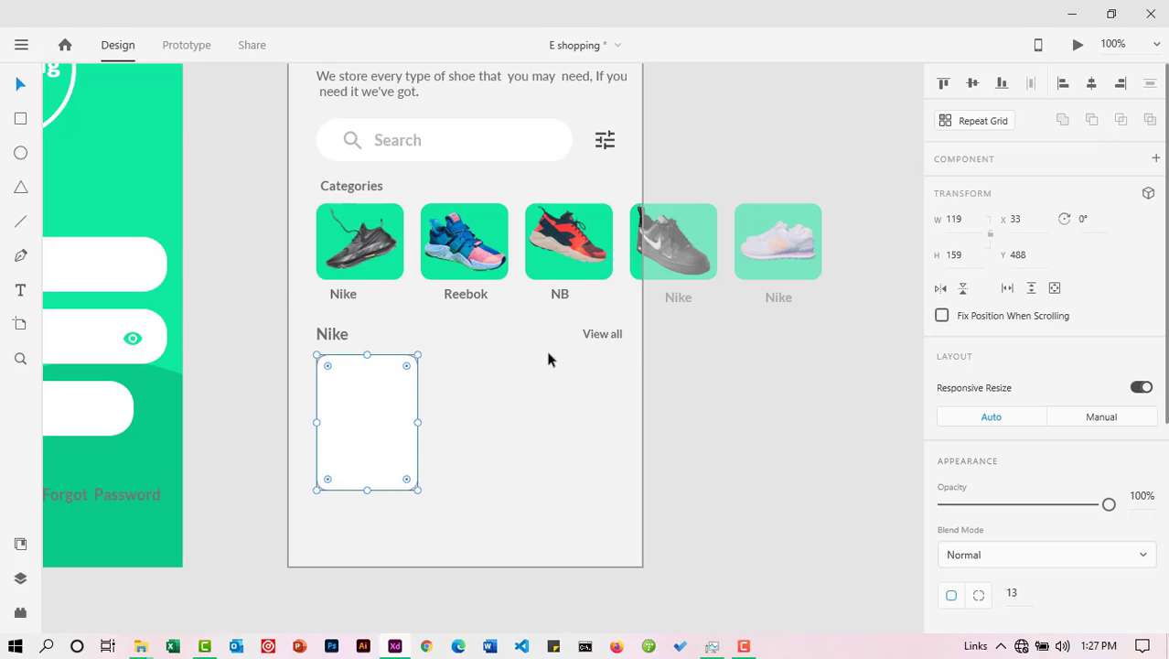
Step: Fill the rounded rectangle with the green sampled from a category tile and remove its border
scroll(1102, 433, down, 5)
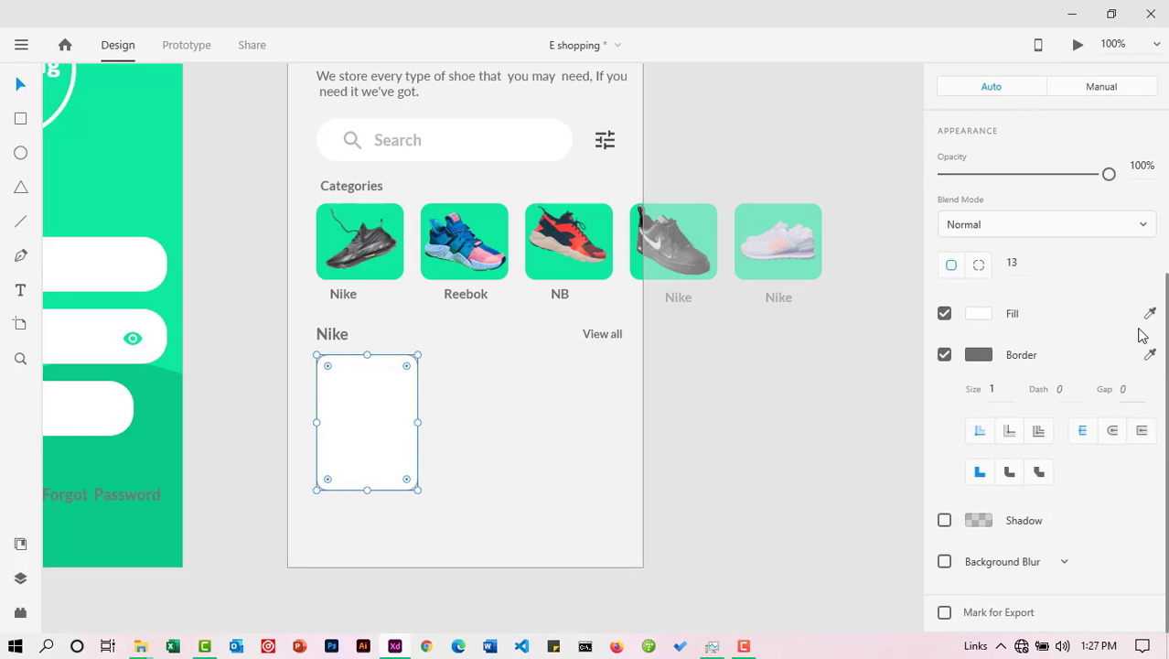
click(396, 230)
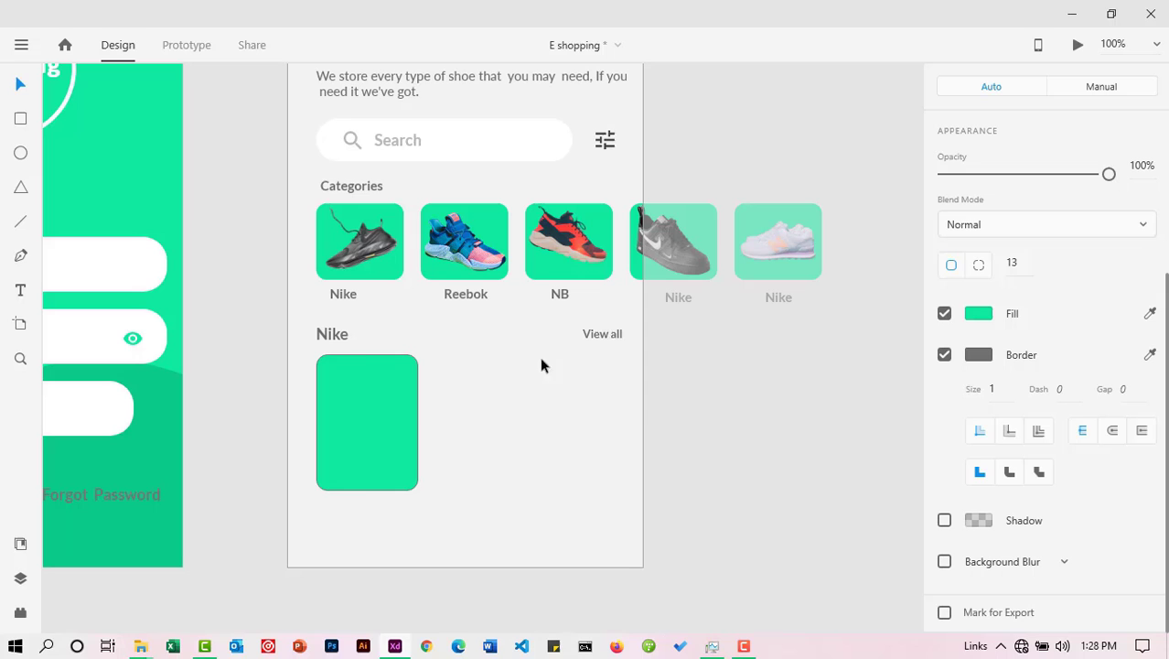
click(944, 354)
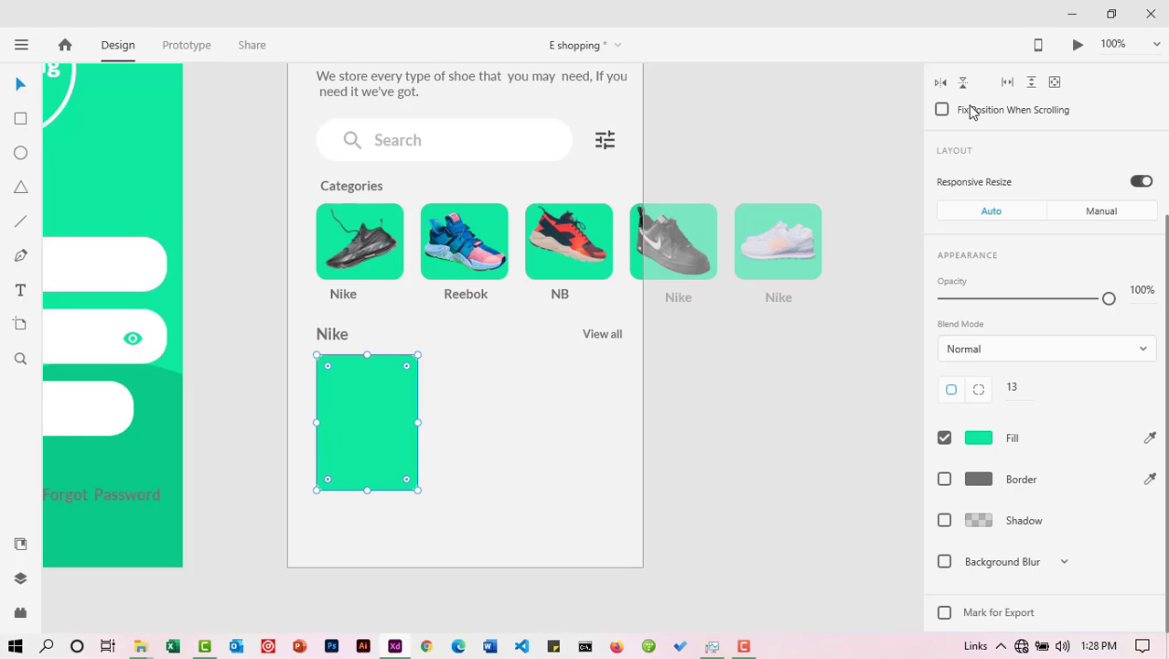
Step: Repeat the green rectangle under the Nike heading horizontally into a row of four cards with Repeat Grid
scroll(970, 115, up, 3)
click(960, 131)
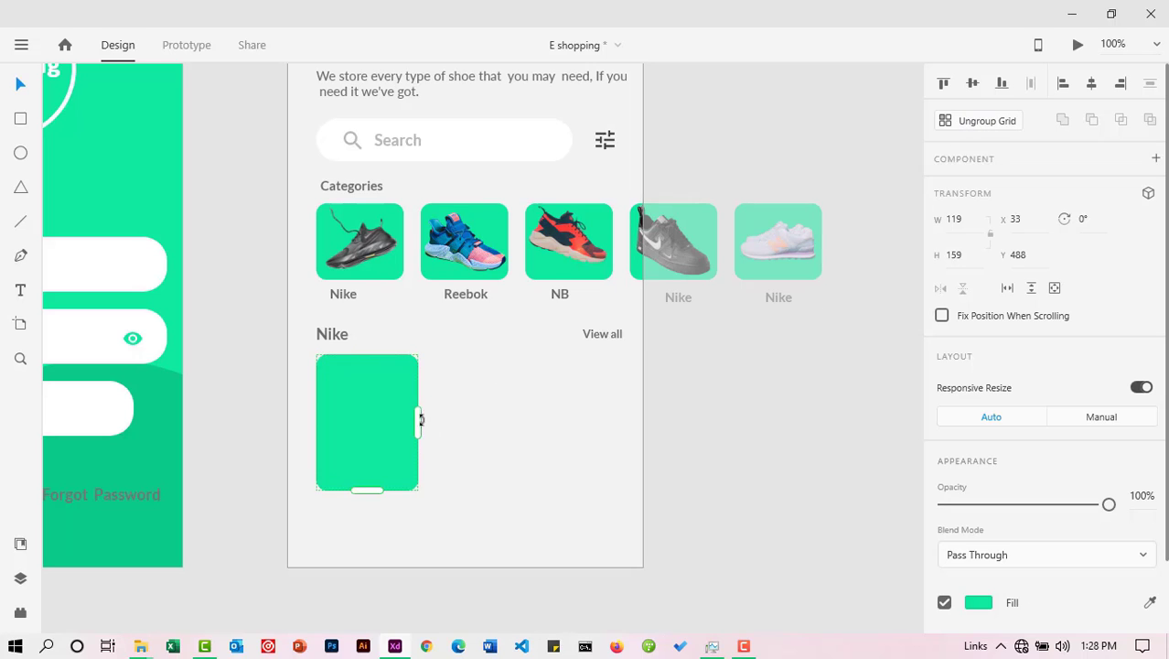
drag(419, 421, 757, 438)
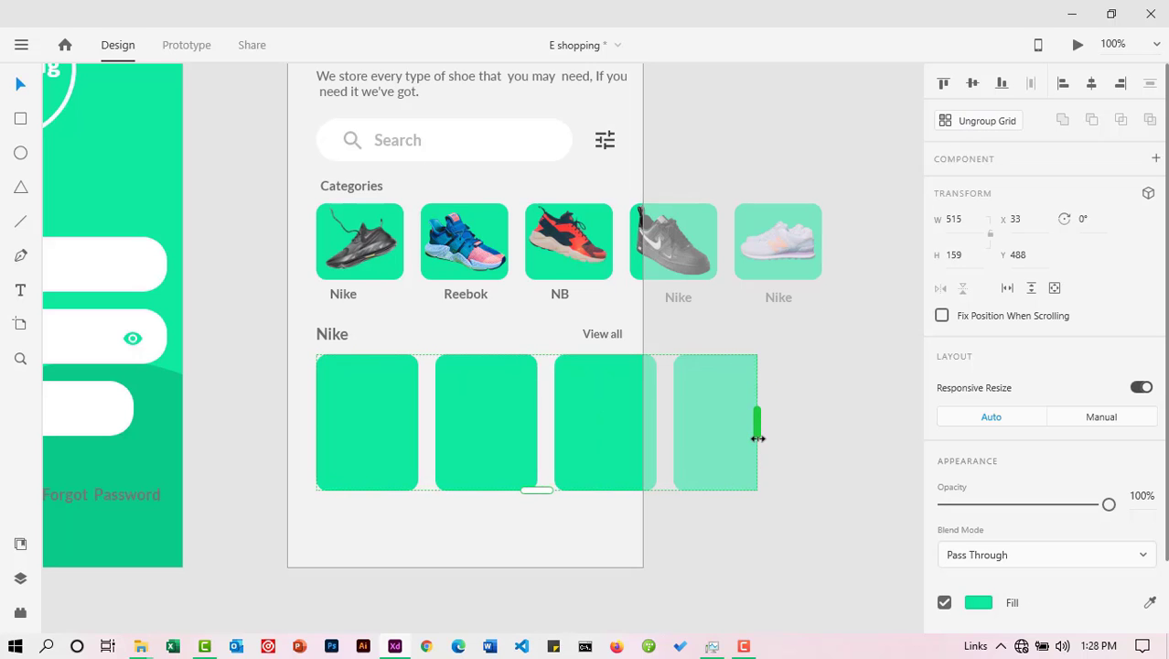
drag(758, 439, 789, 436)
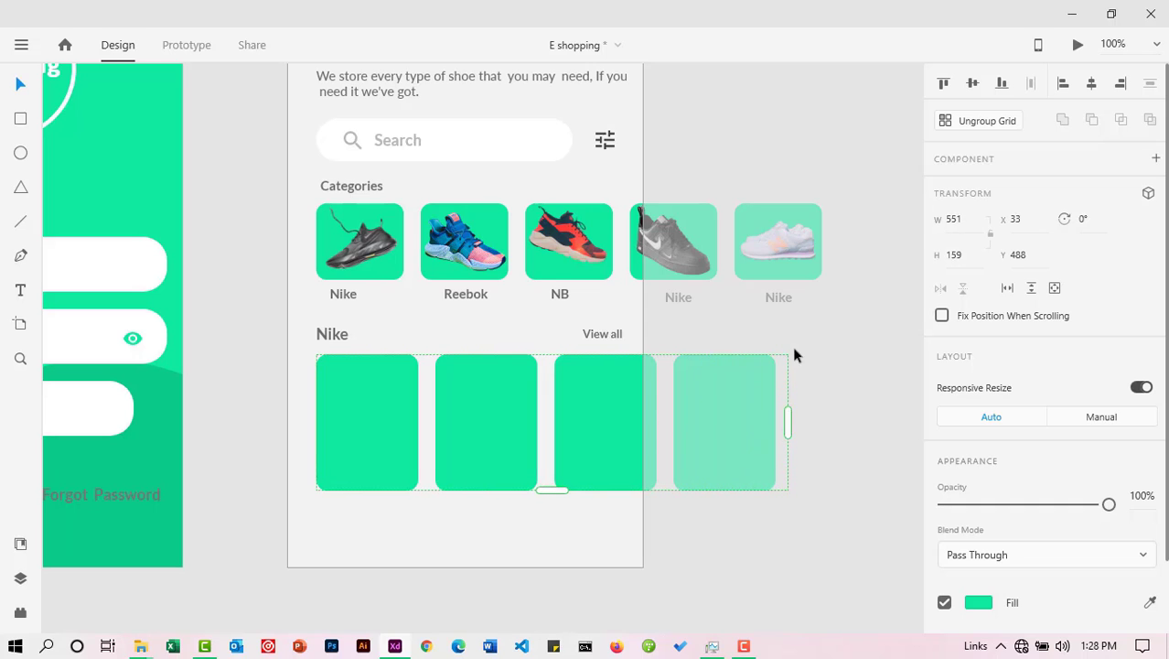
Step: Ungroup the repeat grid so that each of the four green cards can be selected separately
click(986, 121)
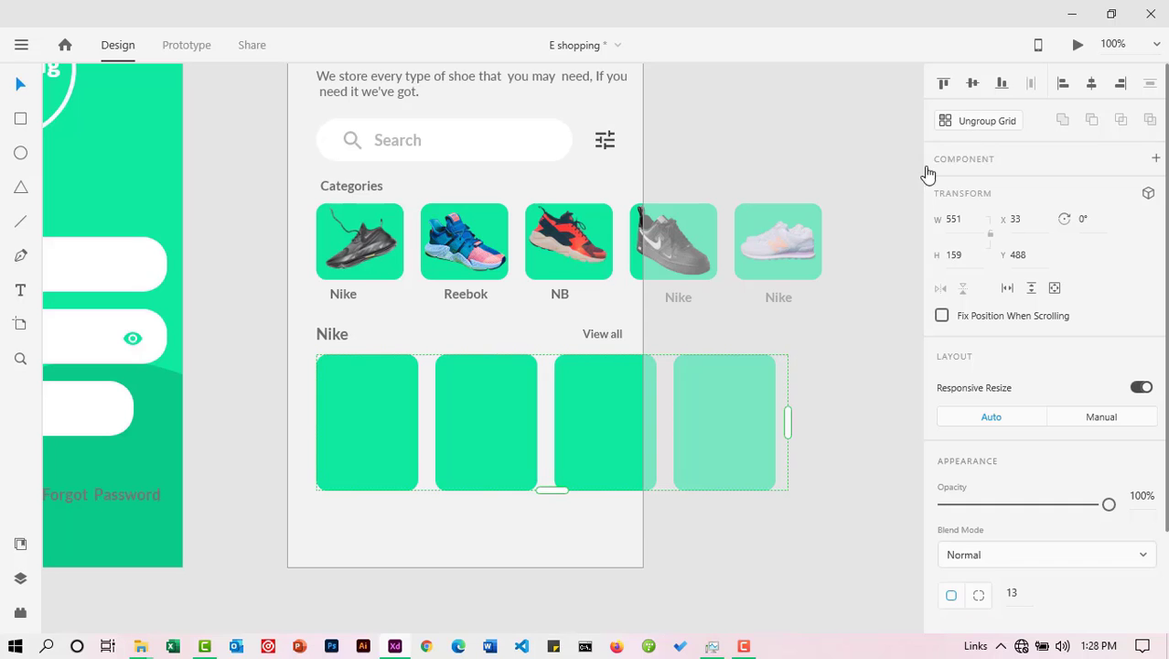
click(268, 365)
click(372, 404)
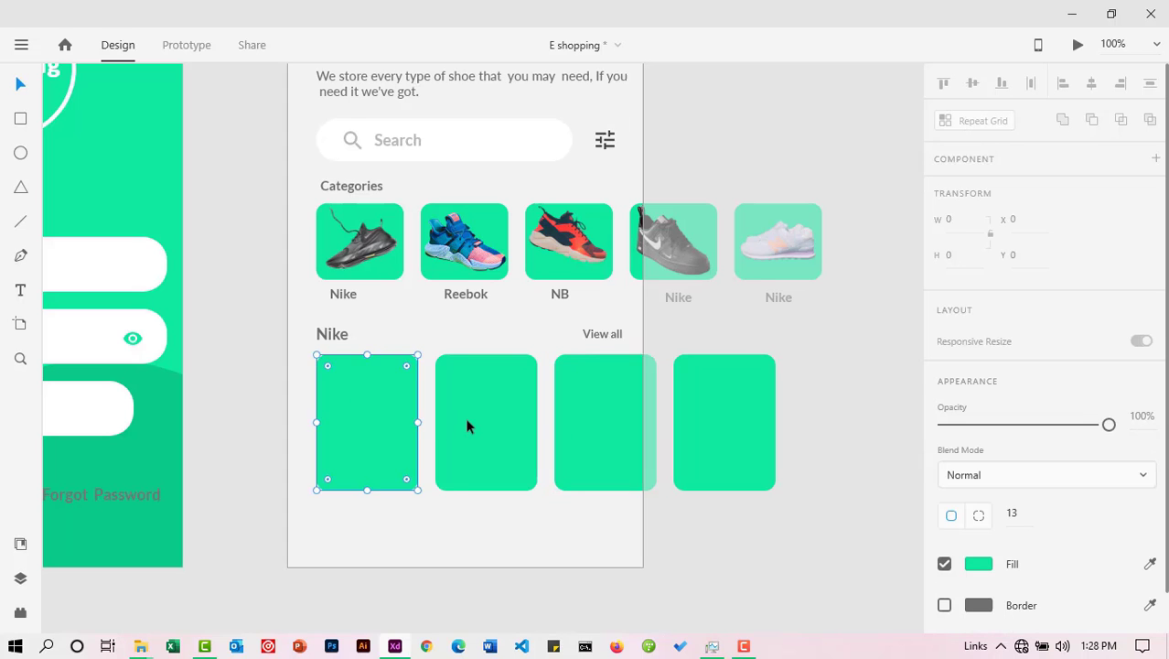
click(464, 417)
click(583, 432)
click(710, 432)
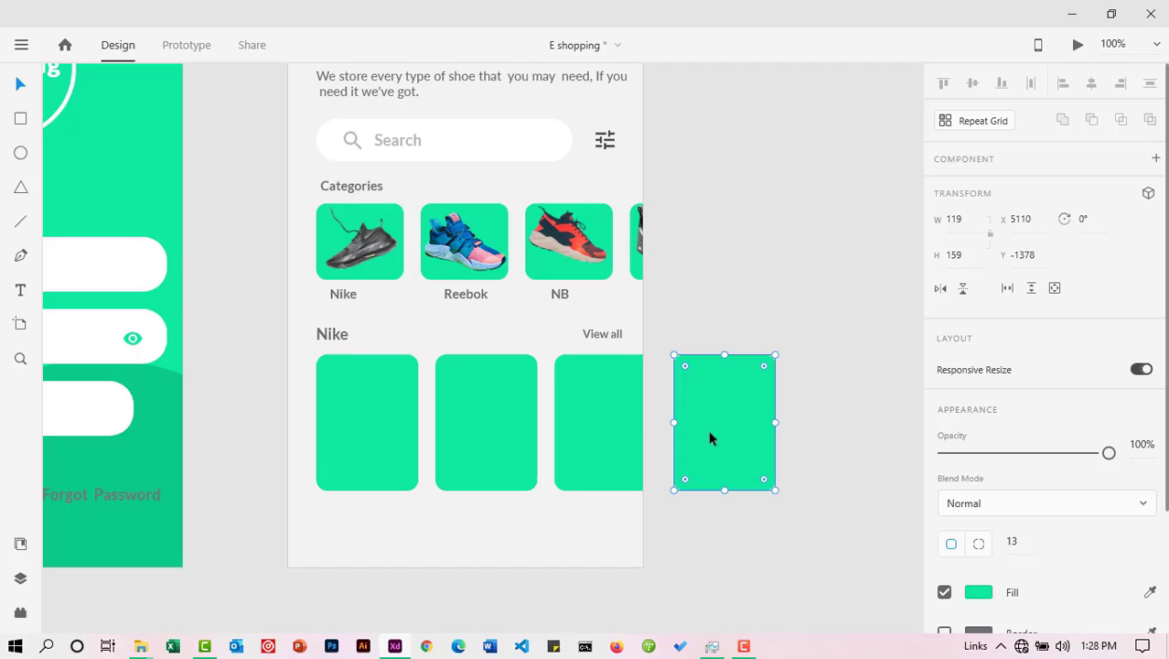
click(243, 391)
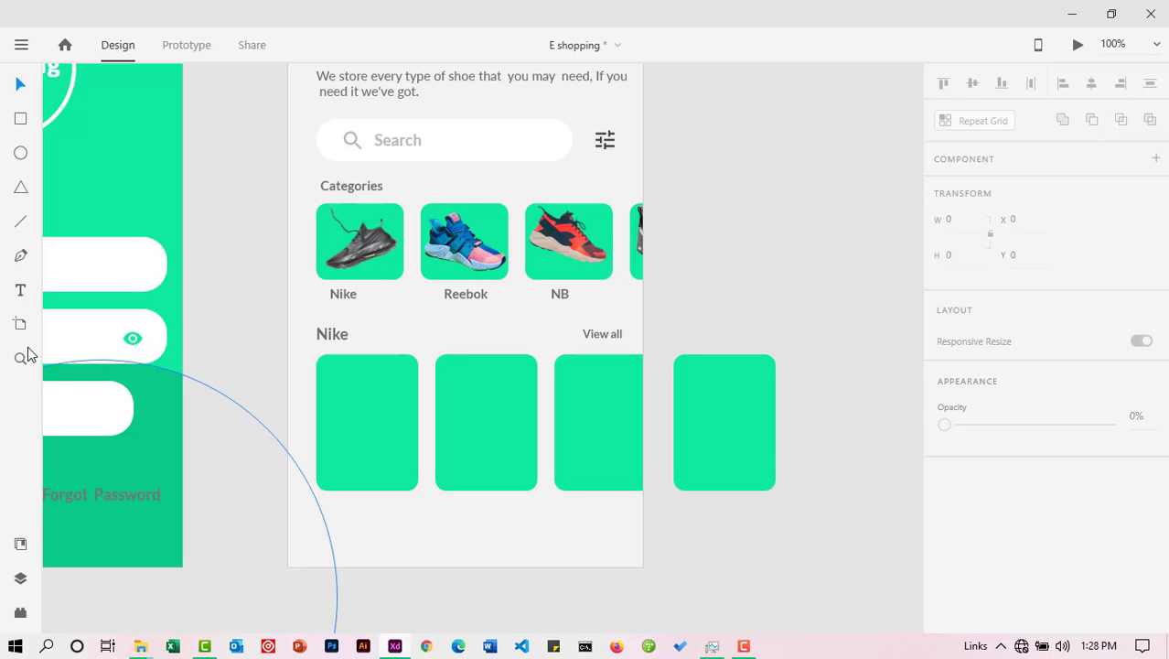
Step: Place the black Nike sneaker from the document assets on the first card and scale it to about 126 by 113
click(22, 544)
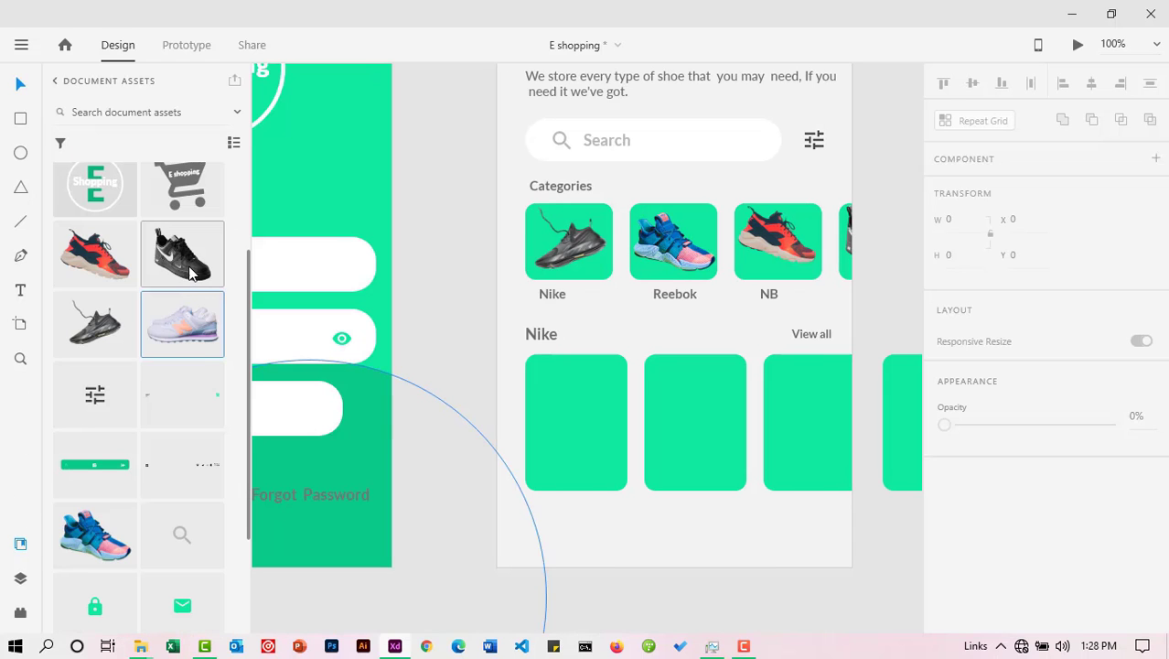
drag(189, 273, 578, 418)
drag(642, 487, 591, 430)
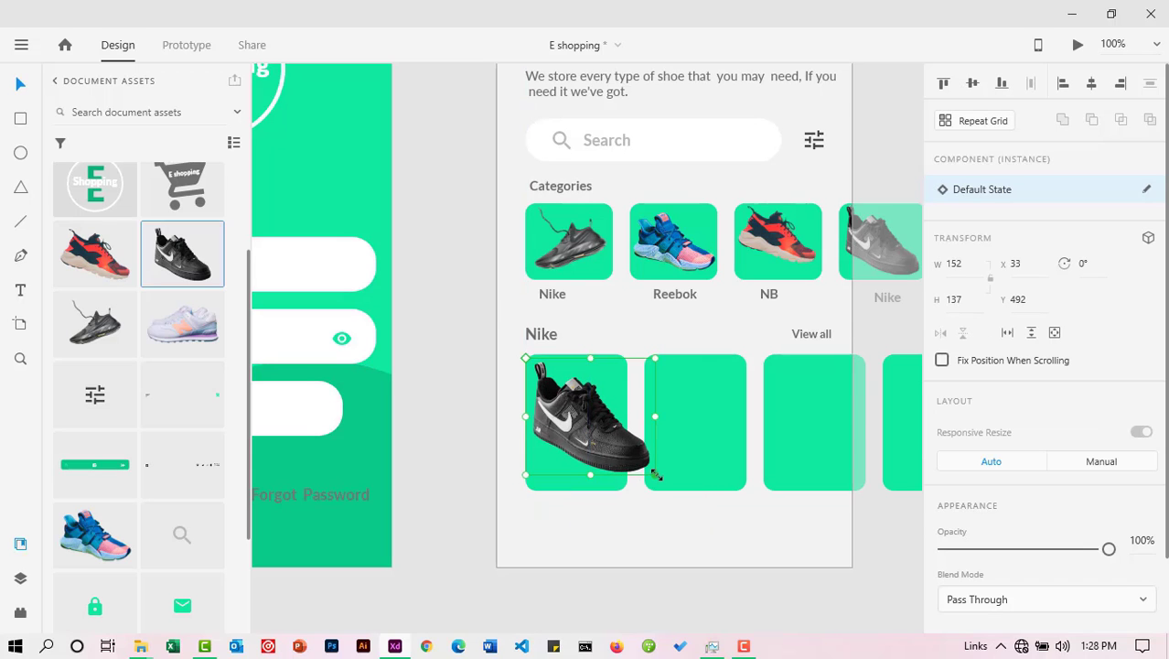
drag(656, 474, 590, 440)
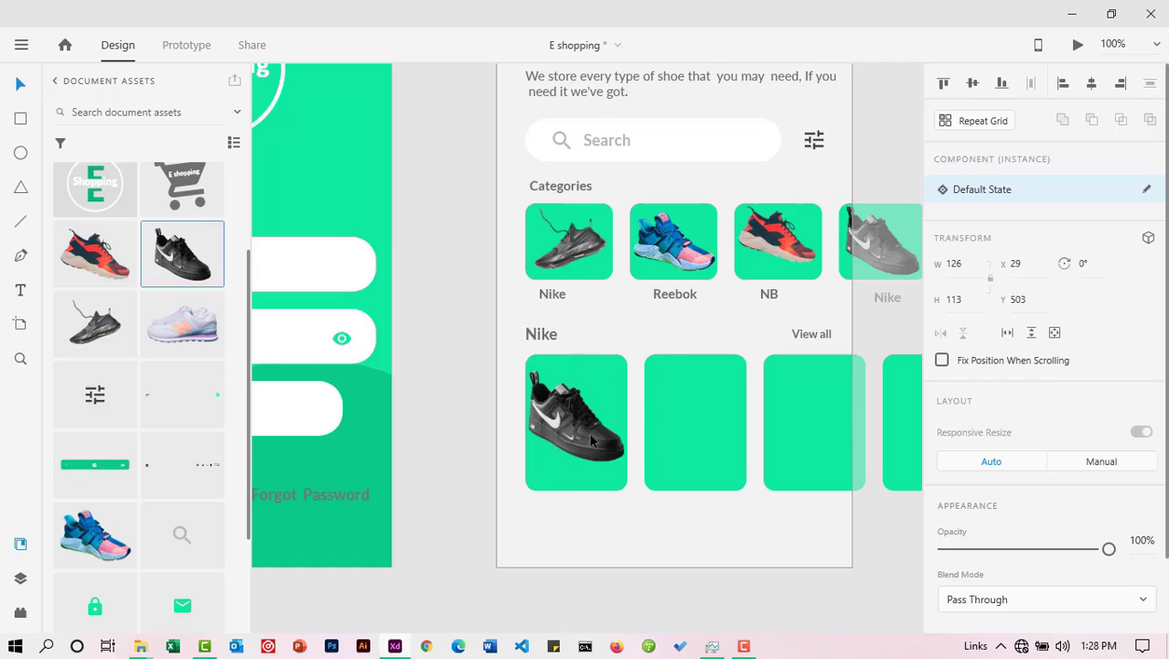
click(457, 386)
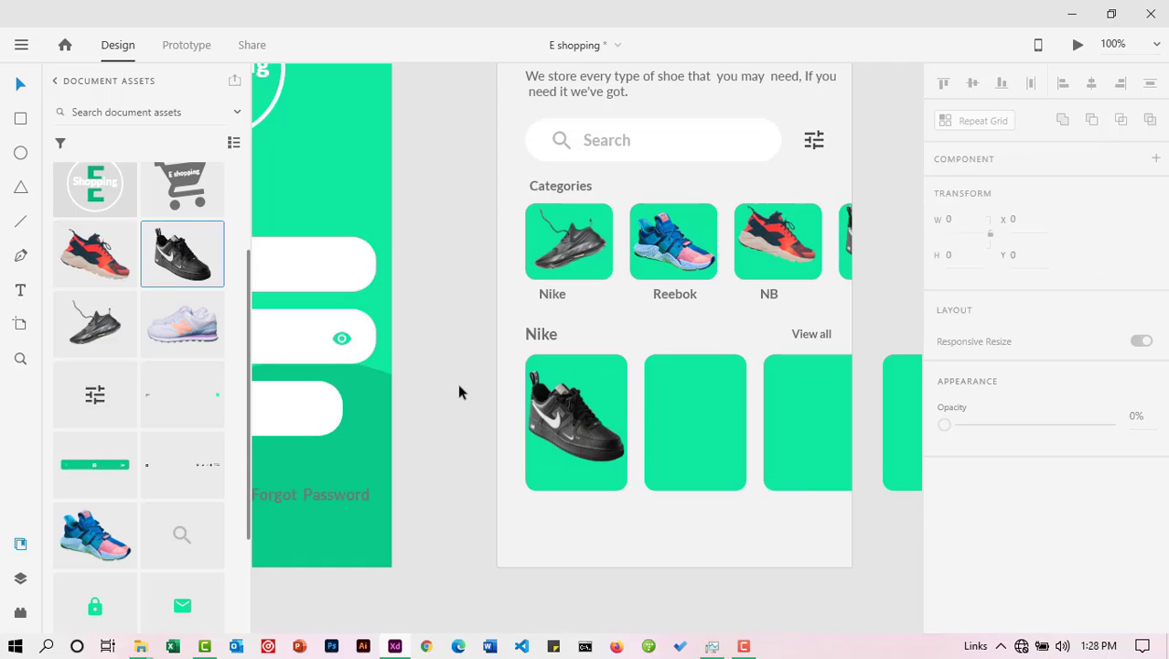
Step: Place the dark grey running shoe asset on the second card, fit it to the card's width and tilt it counterclockwise
drag(81, 326, 686, 416)
mouse_move(750, 467)
mouse_down()
mouse_move(687, 403)
mouse_move(769, 465)
mouse_move(756, 454)
mouse_up()
key(Down)
key(Down)
drag(759, 357, 744, 332)
drag(702, 402, 709, 409)
click(473, 408)
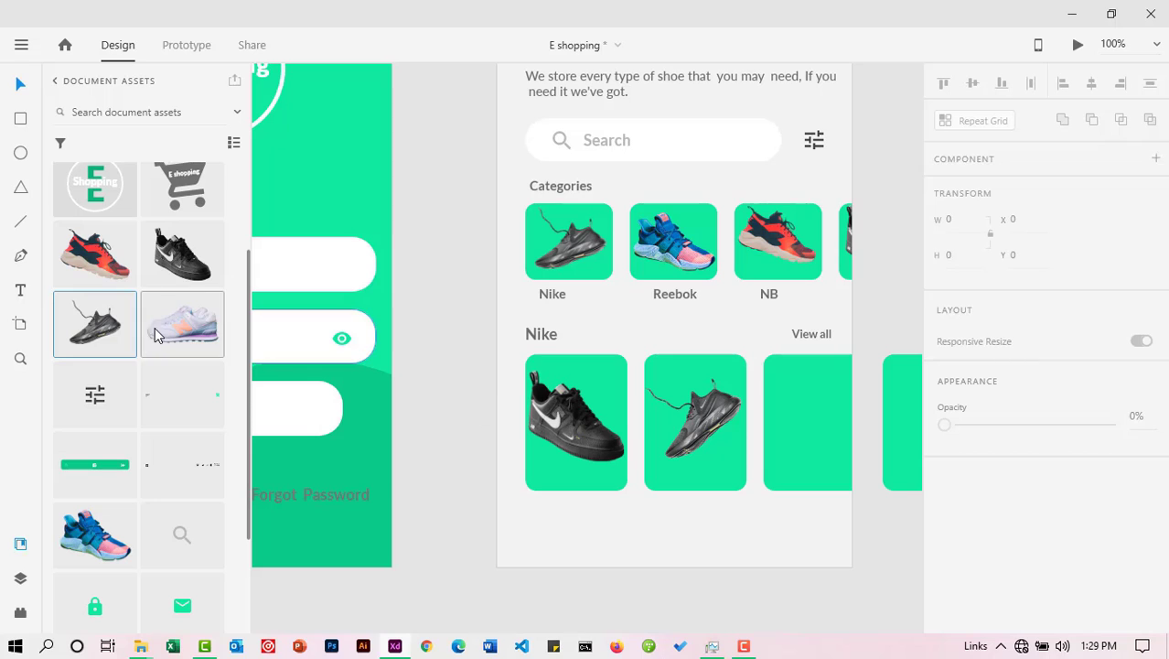
Step: Place the red shoe asset on the third card and the blue-and-pink shoe on the fourth, scaling the latter to about 118 by 88
drag(109, 261, 813, 414)
drag(797, 348, 575, 321)
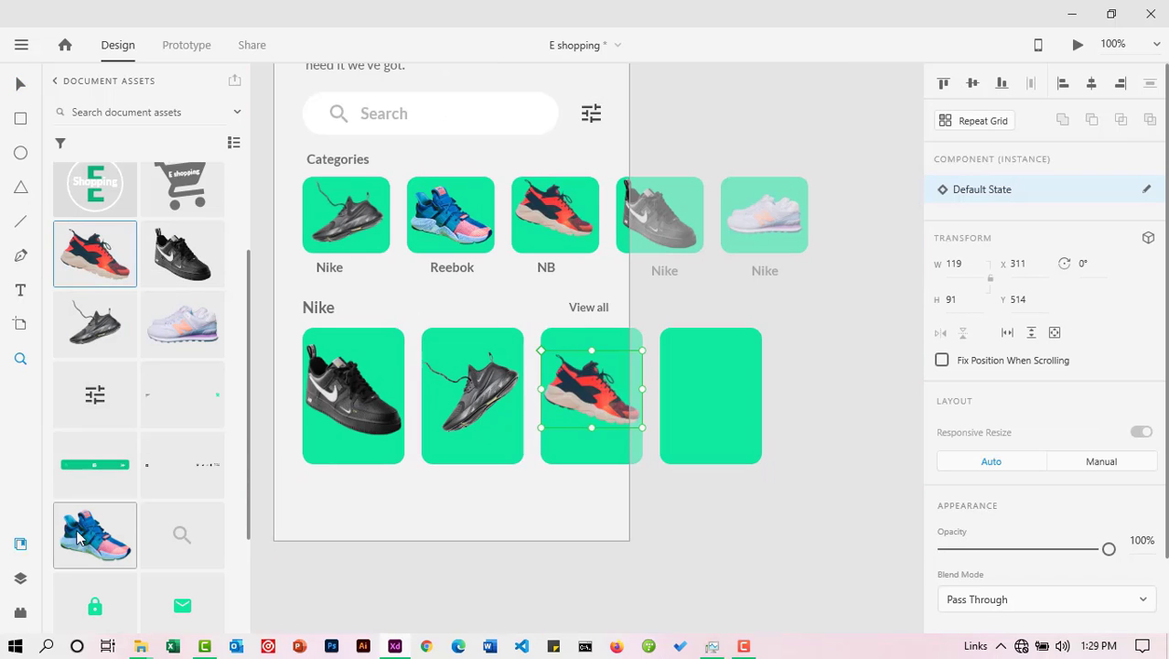
drag(96, 535, 700, 385)
drag(762, 434, 721, 400)
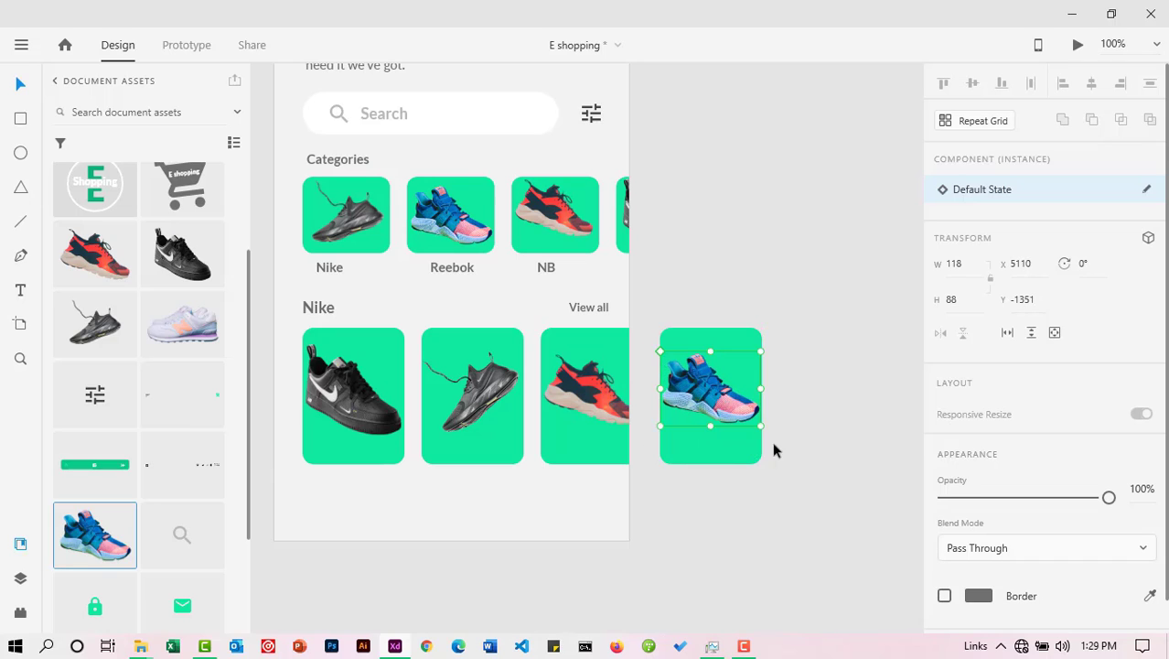
click(782, 477)
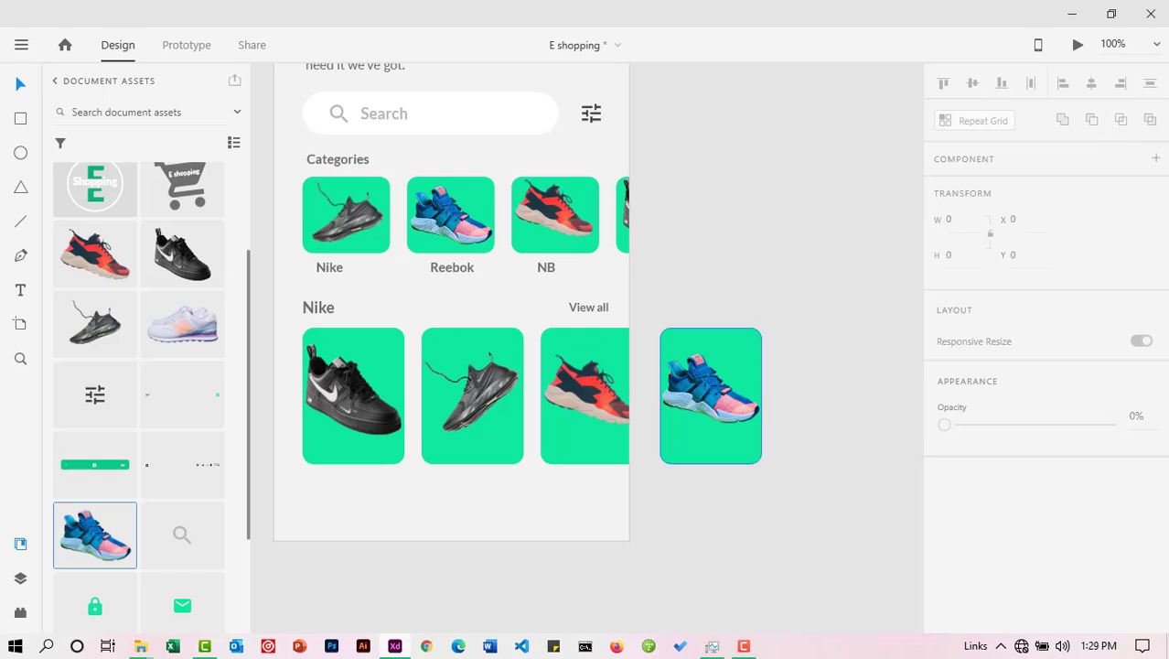
click(20, 545)
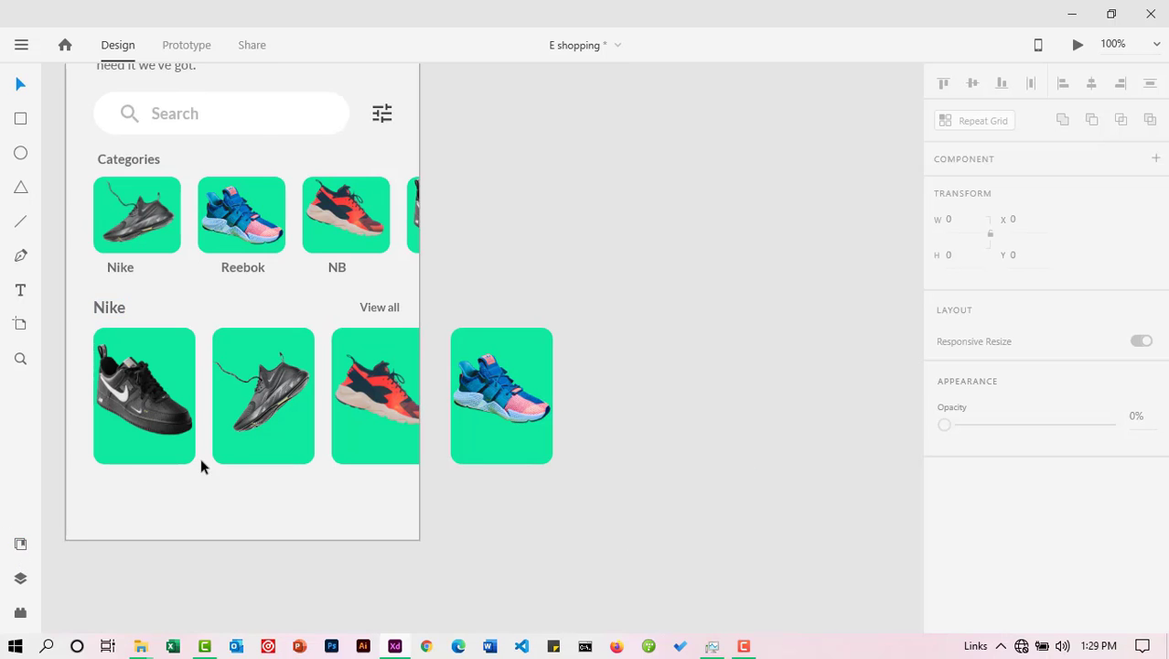
Step: Group the four Nike product cards together with their shoe images
drag(222, 368, 126, 369)
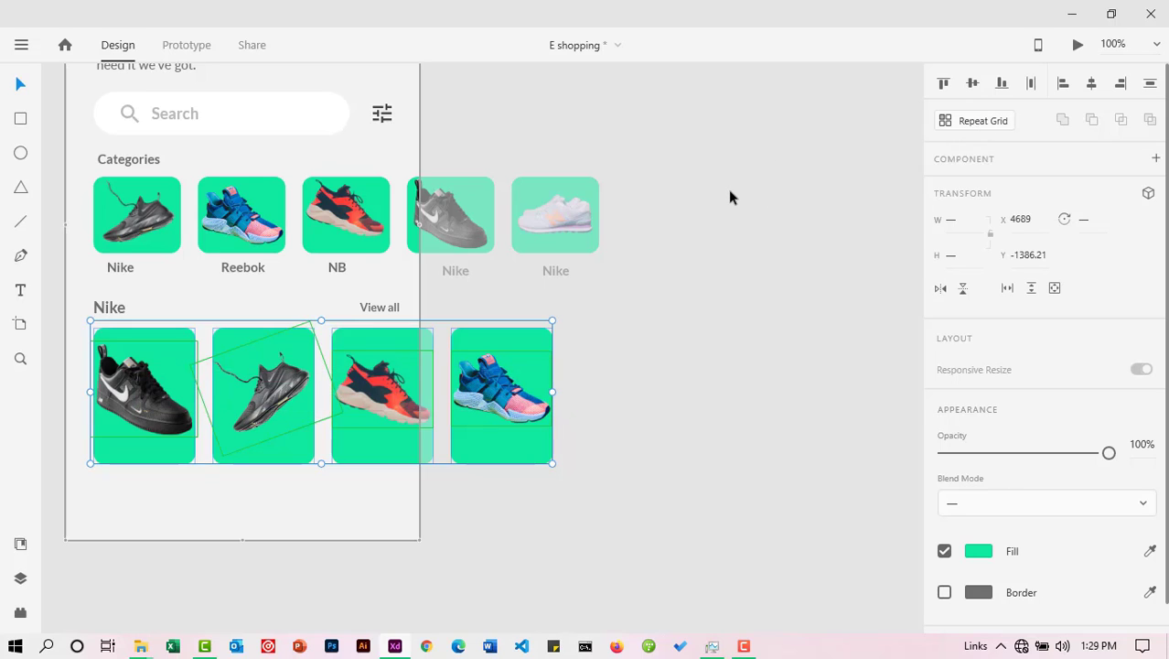
key(ctrl+g)
click(677, 382)
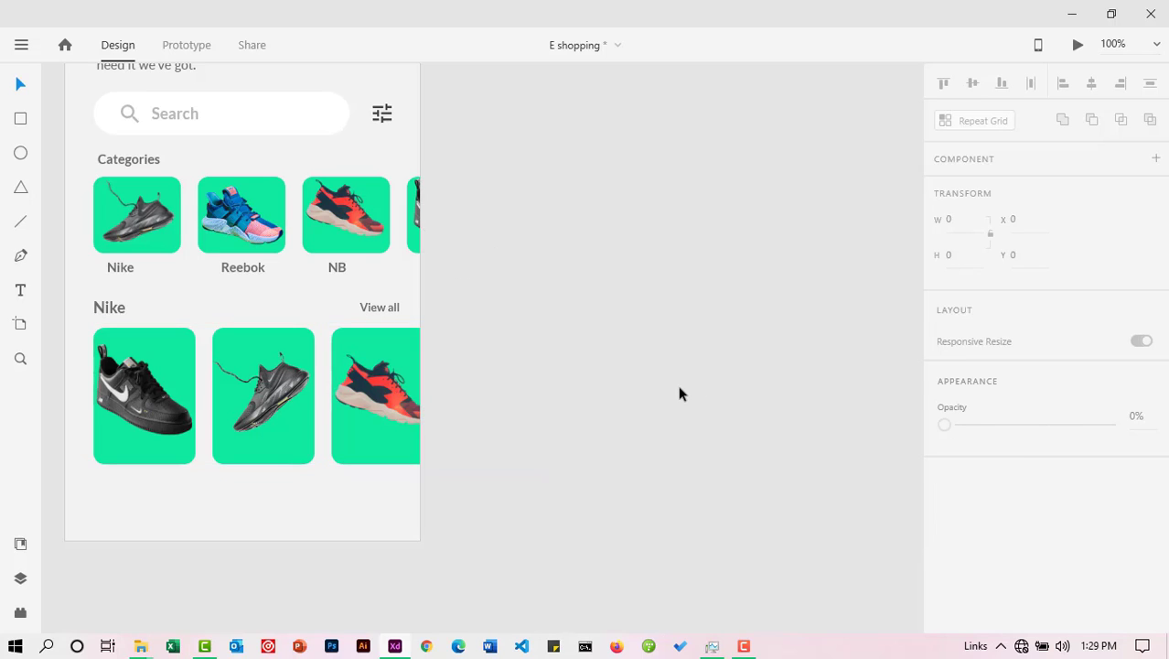
click(20, 357)
drag(124, 328, 368, 315)
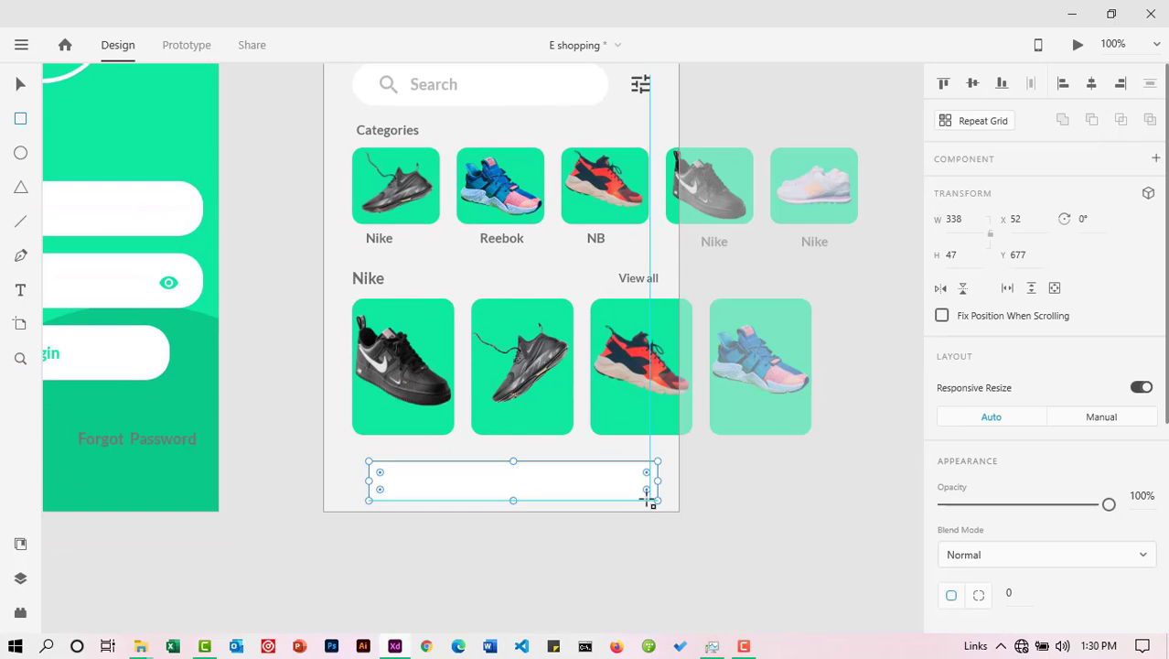
key(ctrl+z)
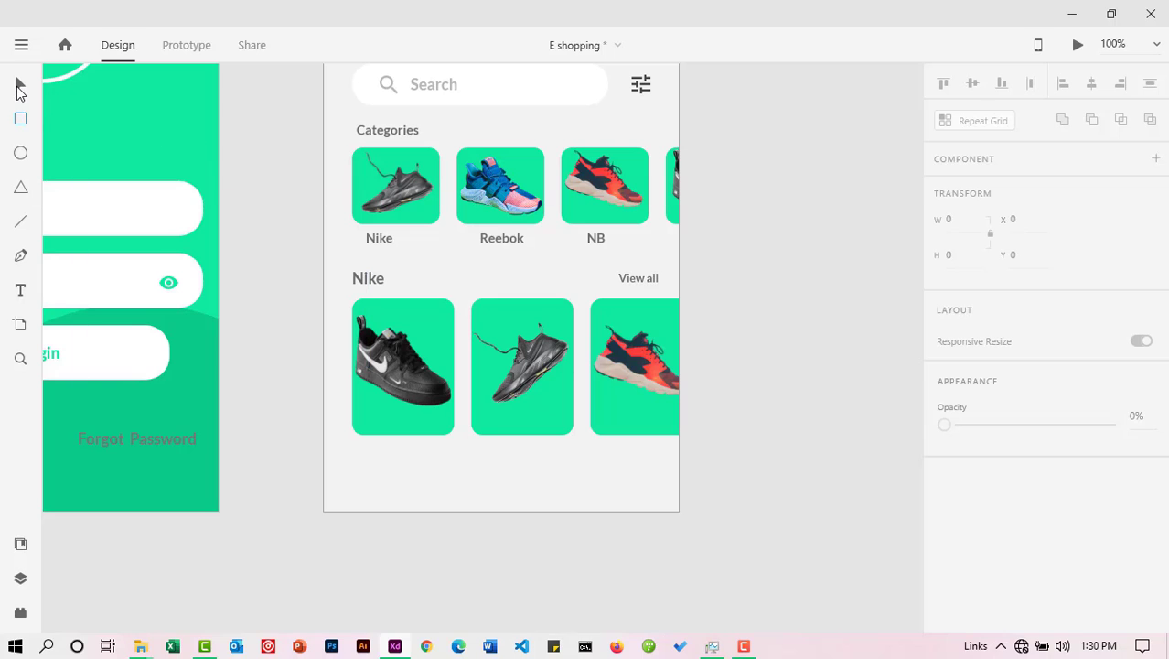
click(20, 84)
Step: Place the green navigation bar asset below the Nike cards at Y 675 and centre it horizontally on the home screen
click(20, 545)
click(93, 466)
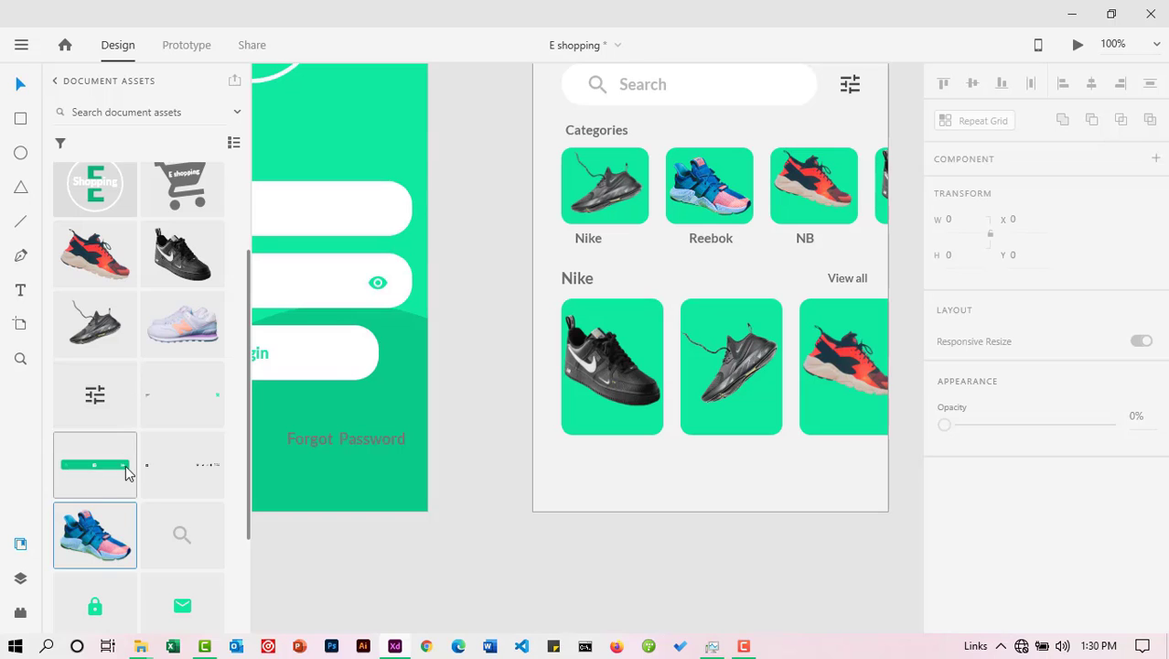
drag(626, 485, 626, 485)
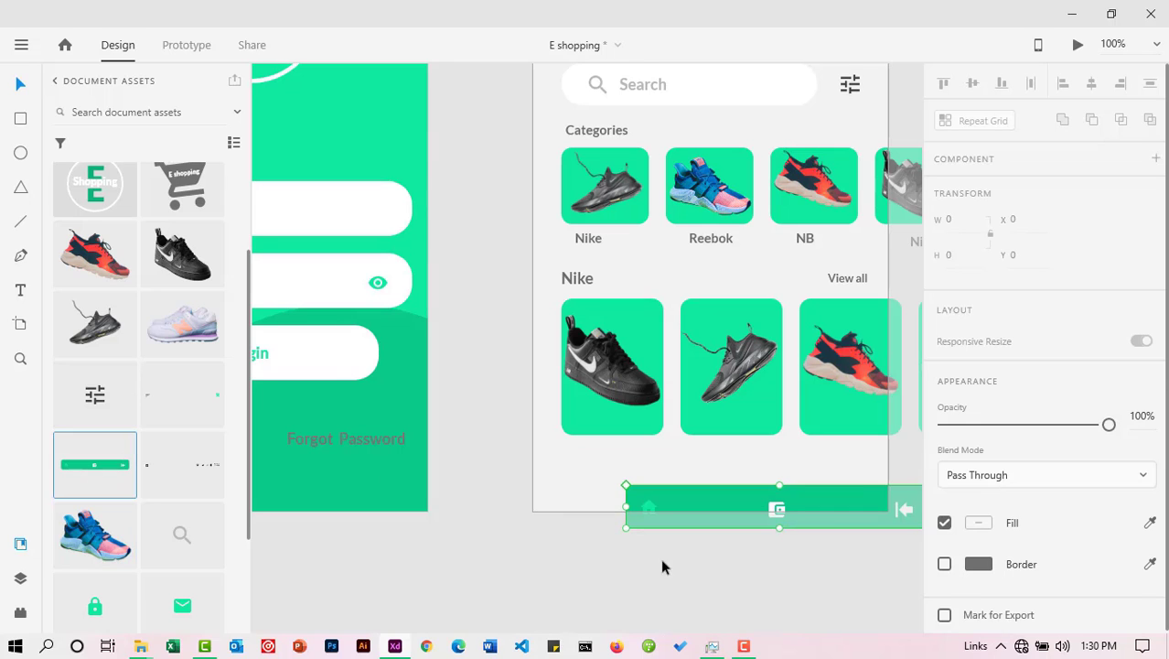
drag(703, 493, 642, 467)
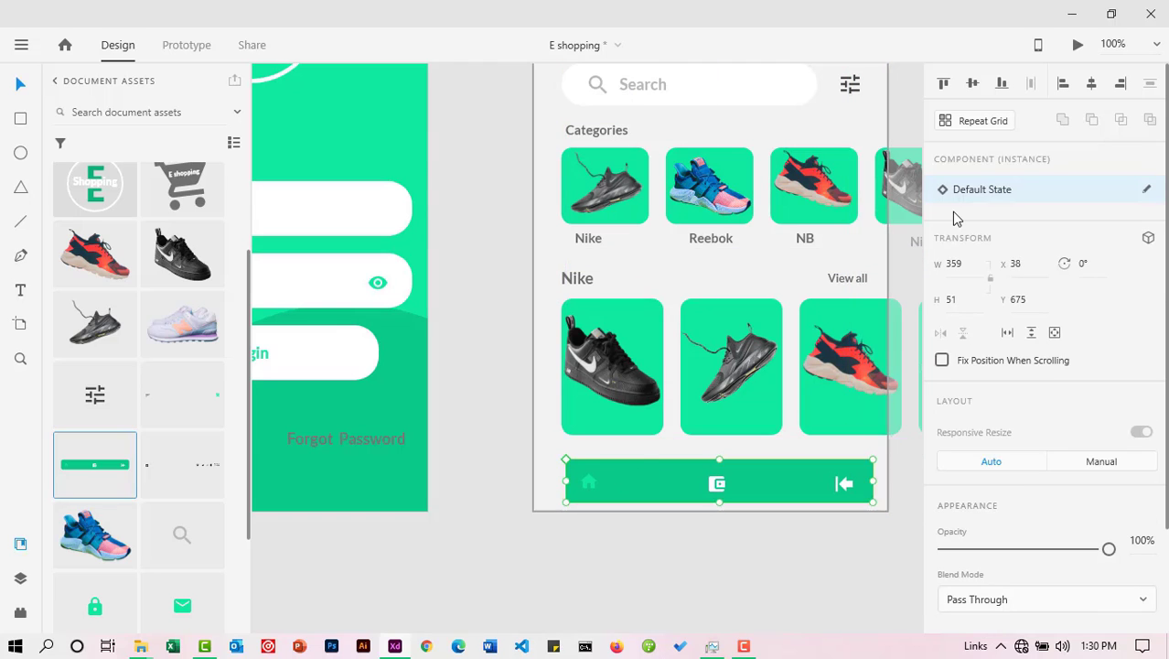
click(1091, 89)
click(822, 579)
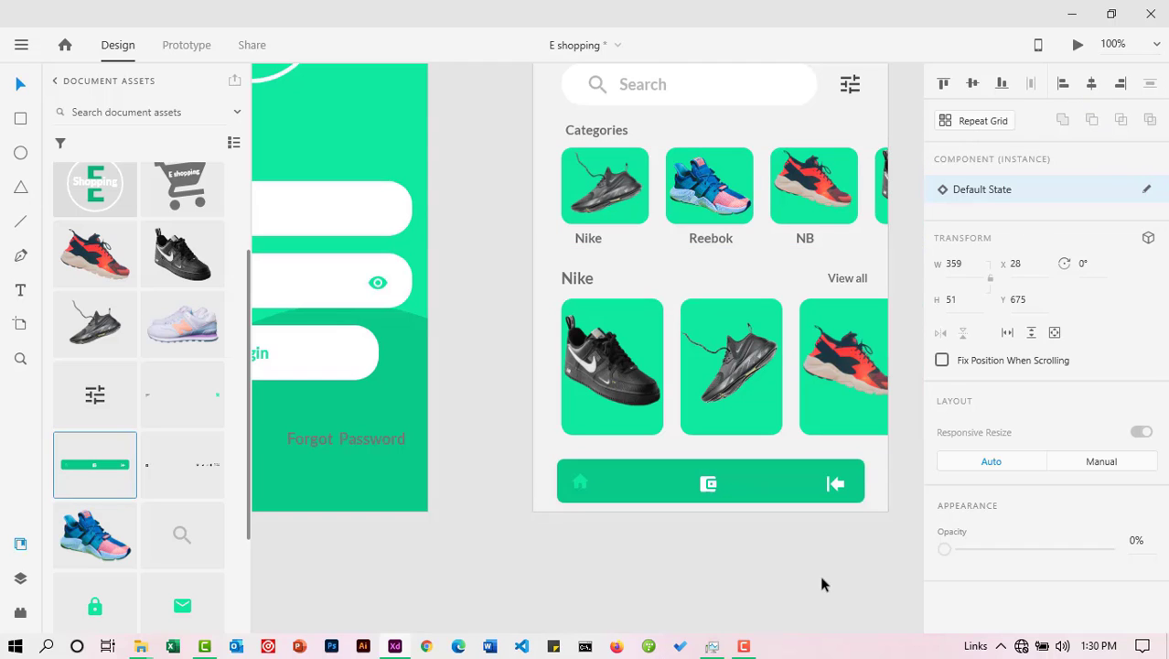
Step: Examine the Page 1, Login Page and Login Page – 1 artboards side by side at 50% zoom
click(24, 362)
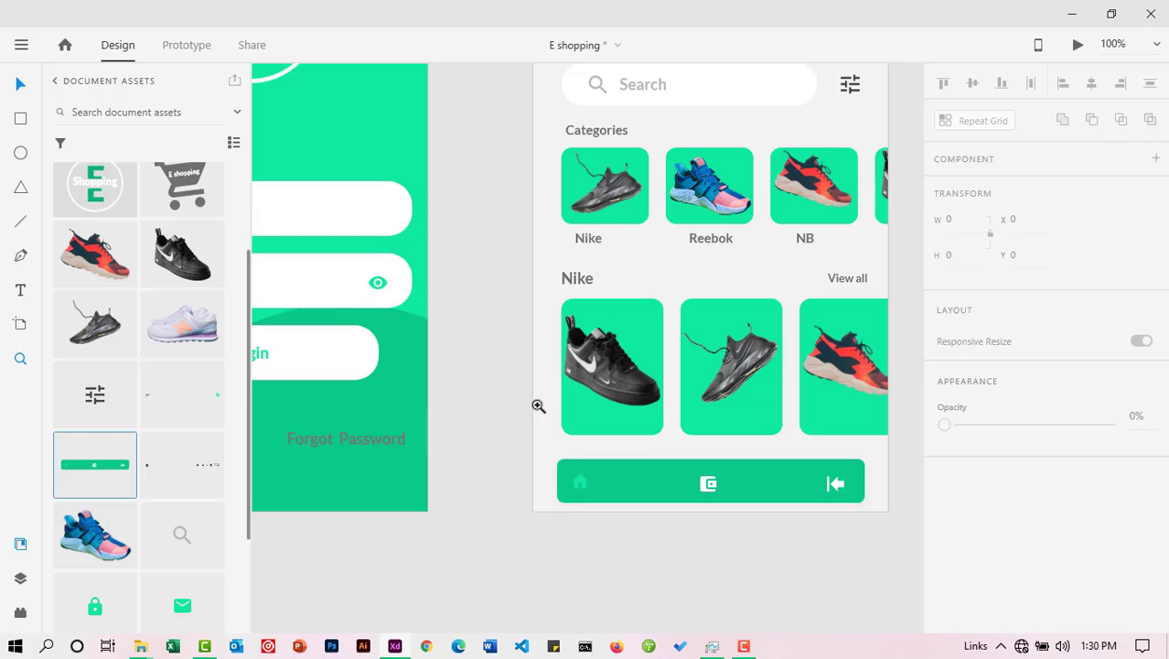
alt+click(636, 414)
alt+click(631, 414)
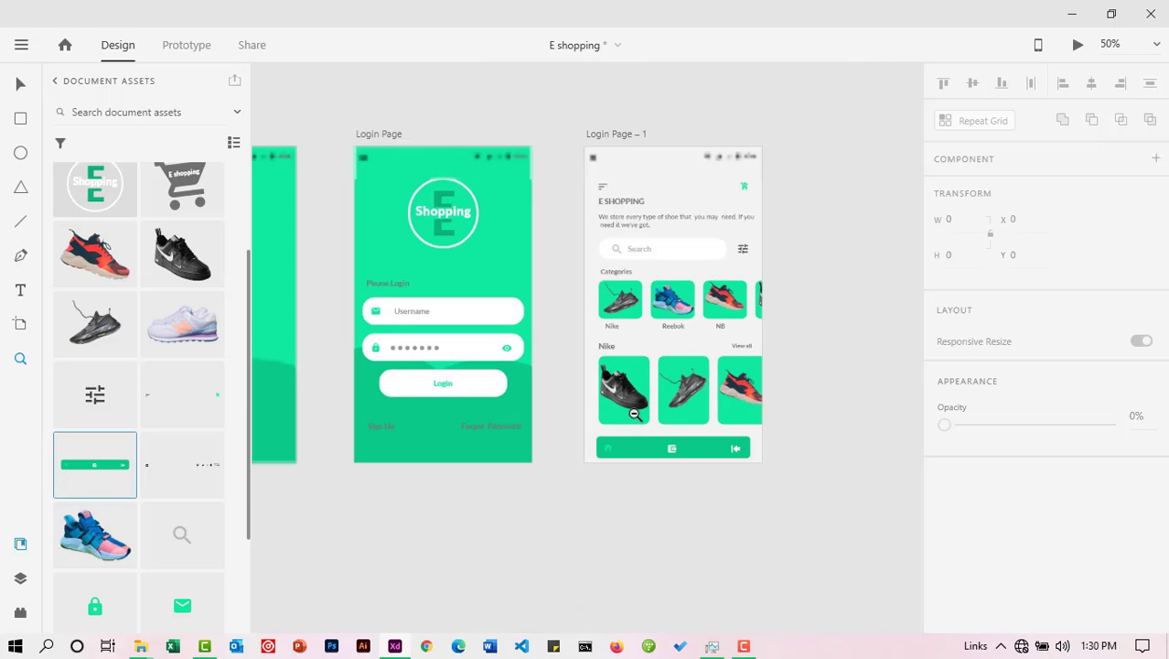
alt+click(628, 412)
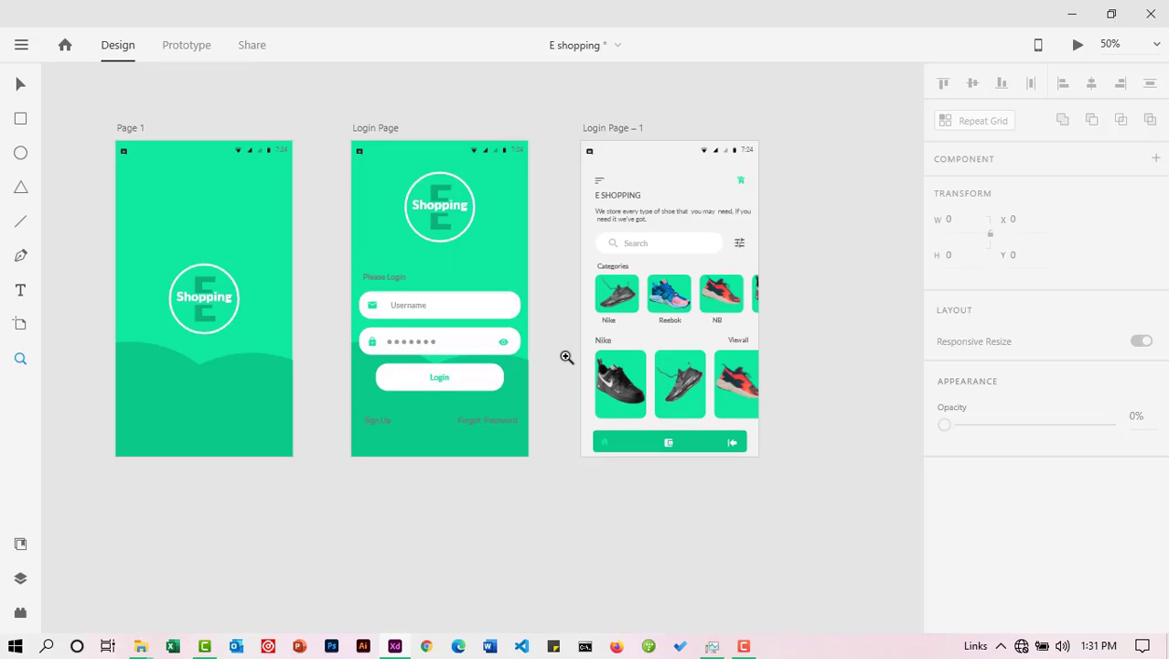
scroll(579, 313, down, 1)
scroll(578, 314, up, 2)
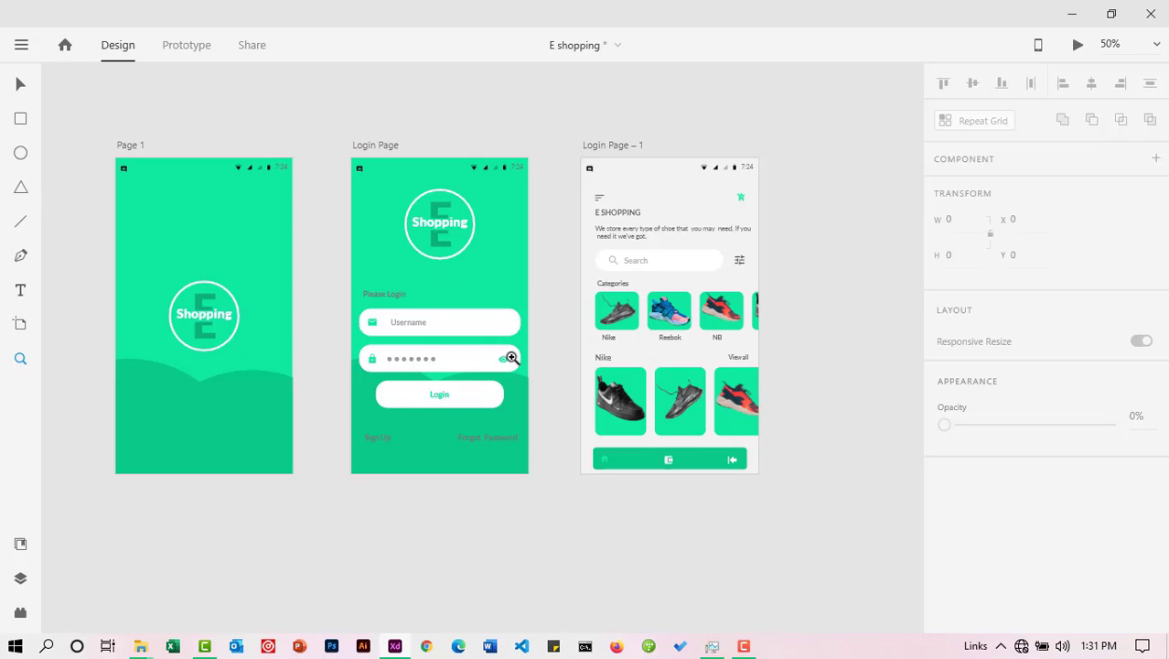
scroll(508, 357, down, 2)
scroll(508, 358, down, 1)
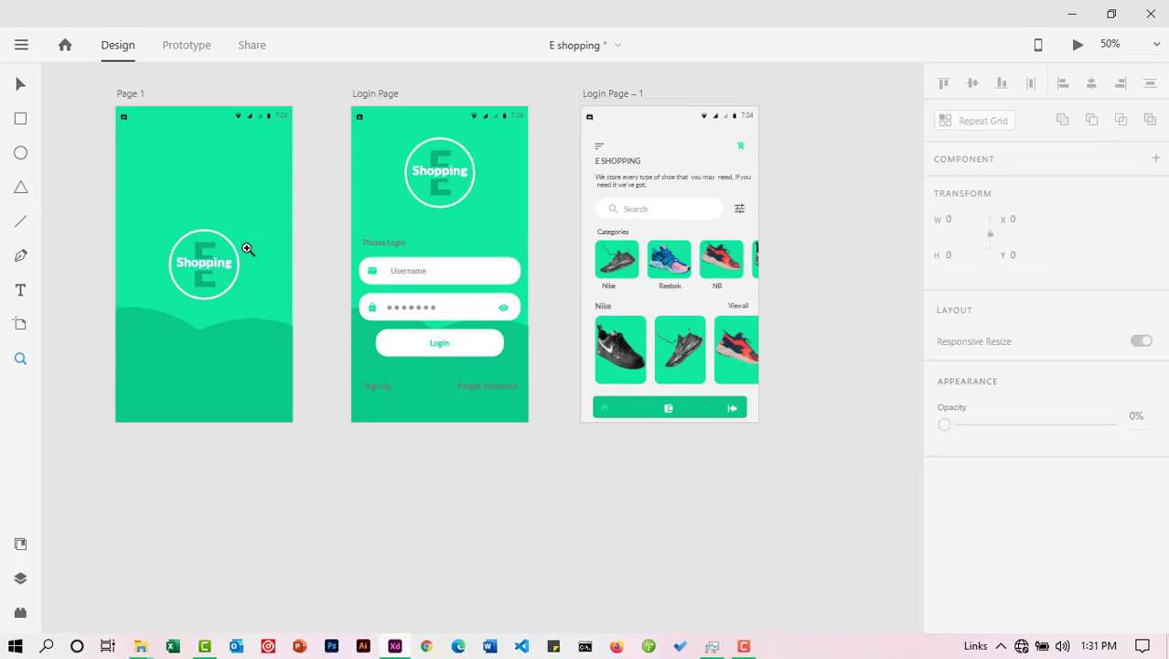
Step: Duplicate the Login Page – 1 home screen artboard and place the copy directly below Page 1
click(20, 84)
drag(593, 99, 116, 440)
scroll(197, 426, down, 5)
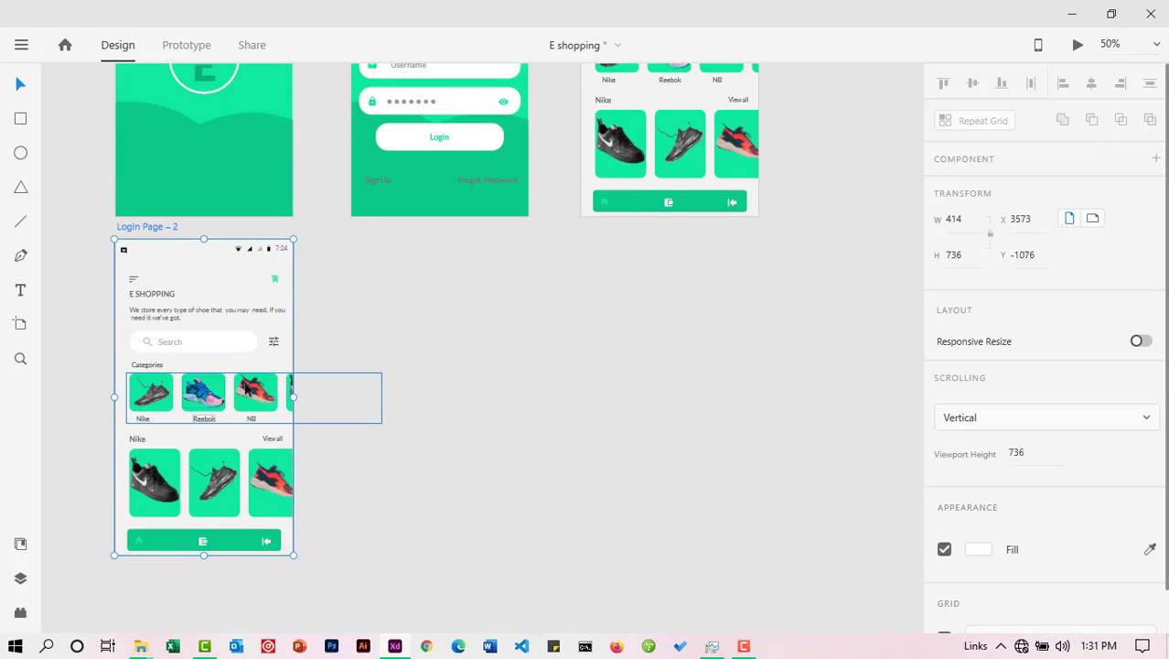
click(329, 429)
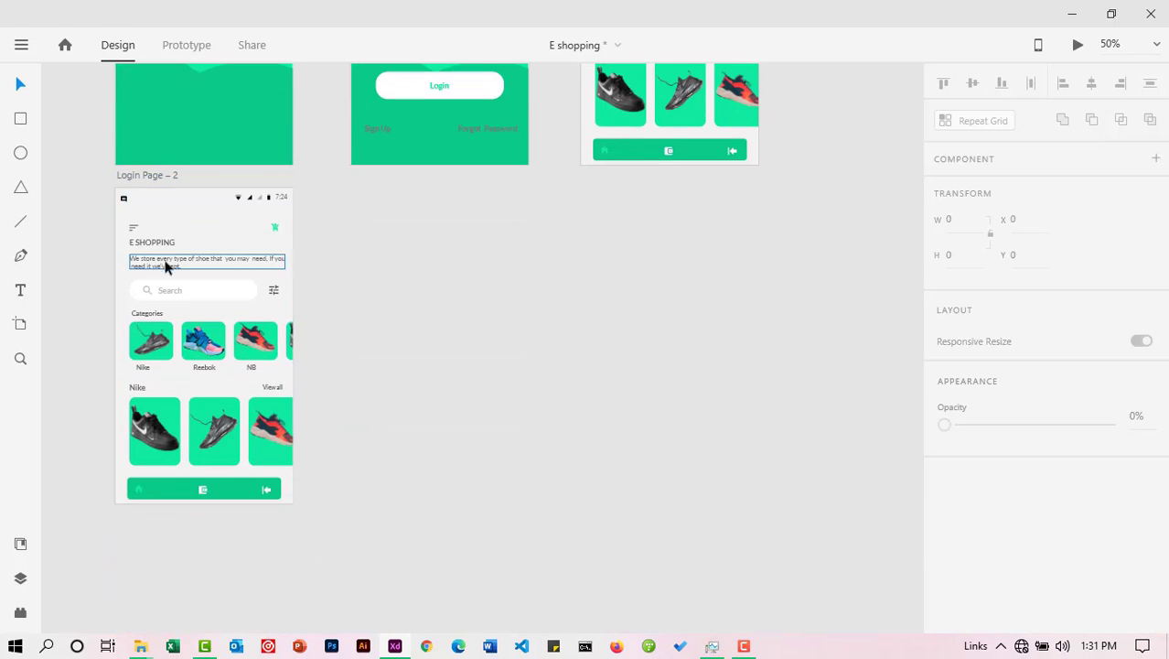
Step: Delete the copied artboard's content except the status bar, the first Nike card and the navigation bar
click(164, 206)
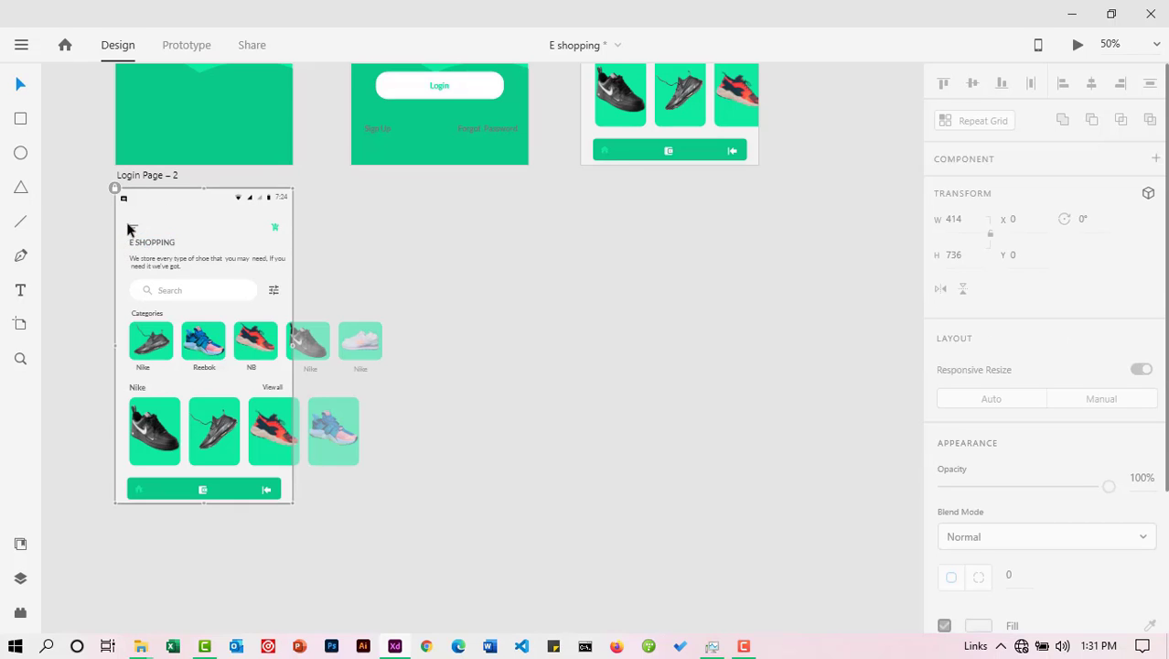
drag(127, 224, 311, 392)
key(Delete)
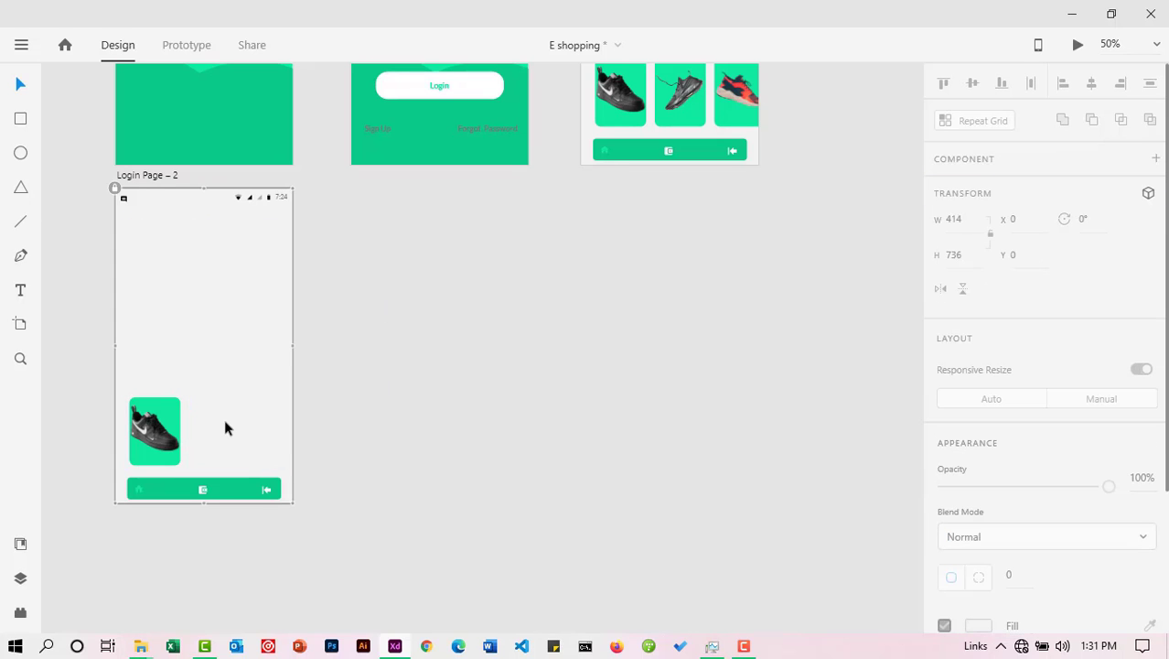
Step: Move the card's green rectangle away from its shoe to the copied artboard's upper left edge, at X 0, Y 126
click(173, 406)
double_click(172, 406)
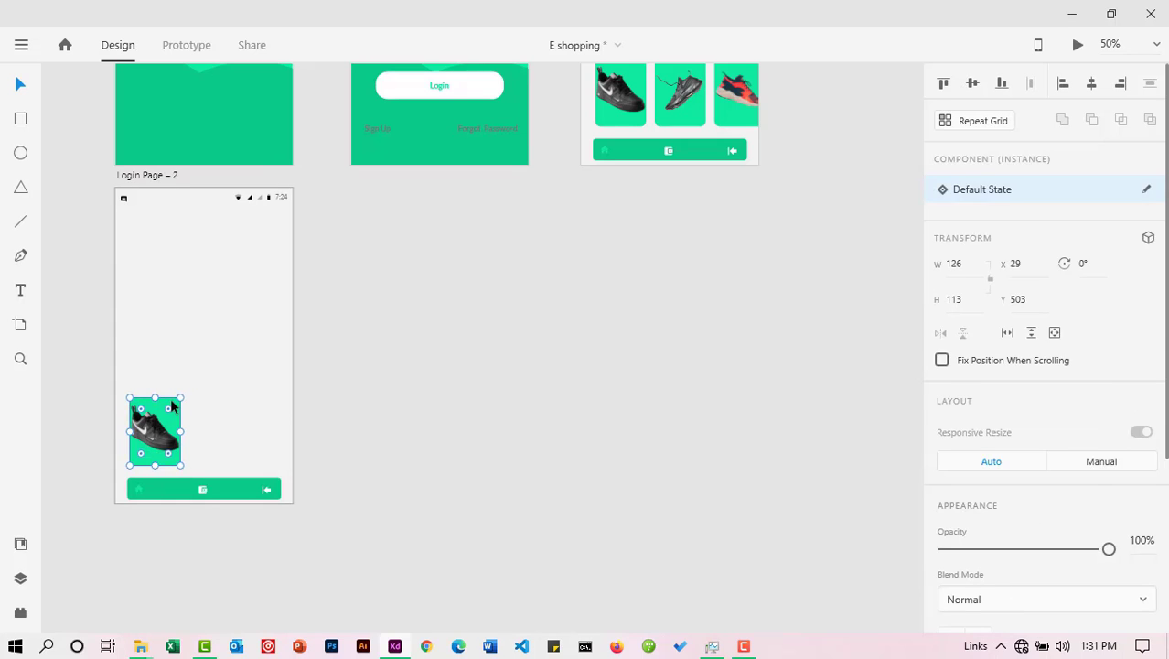
drag(172, 405, 156, 250)
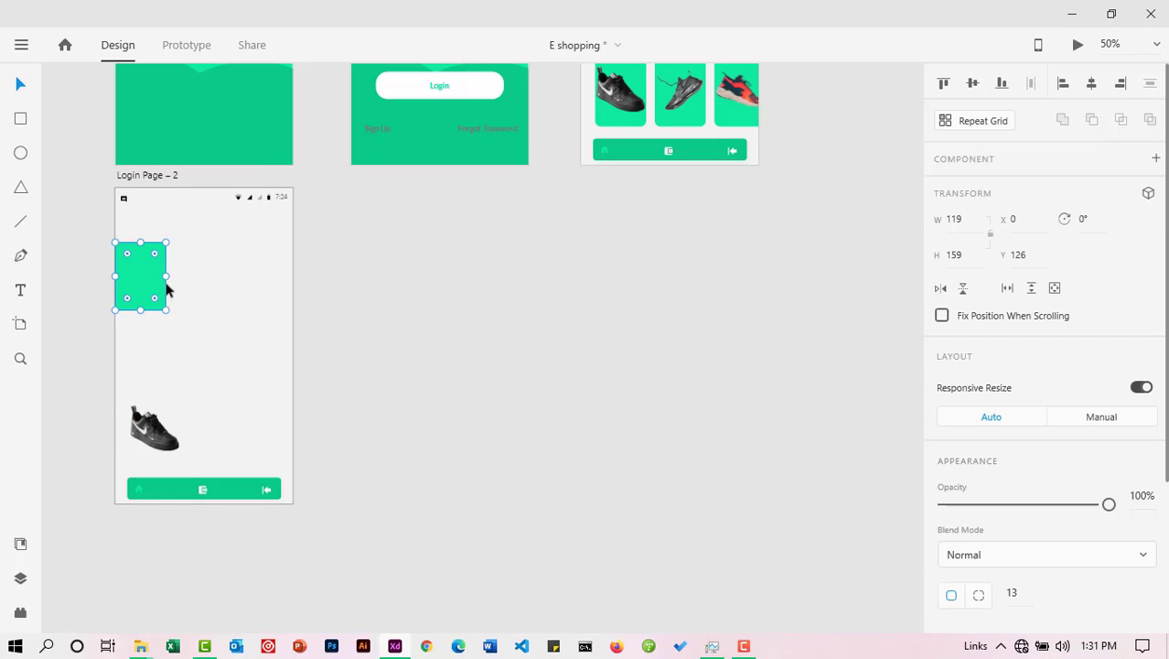
Step: Enlarge the green rectangle to about 429 by 517 across the artboard and round its corners to about 58
drag(166, 310, 281, 463)
drag(205, 360, 217, 328)
drag(127, 321, 109, 321)
drag(273, 426, 274, 409)
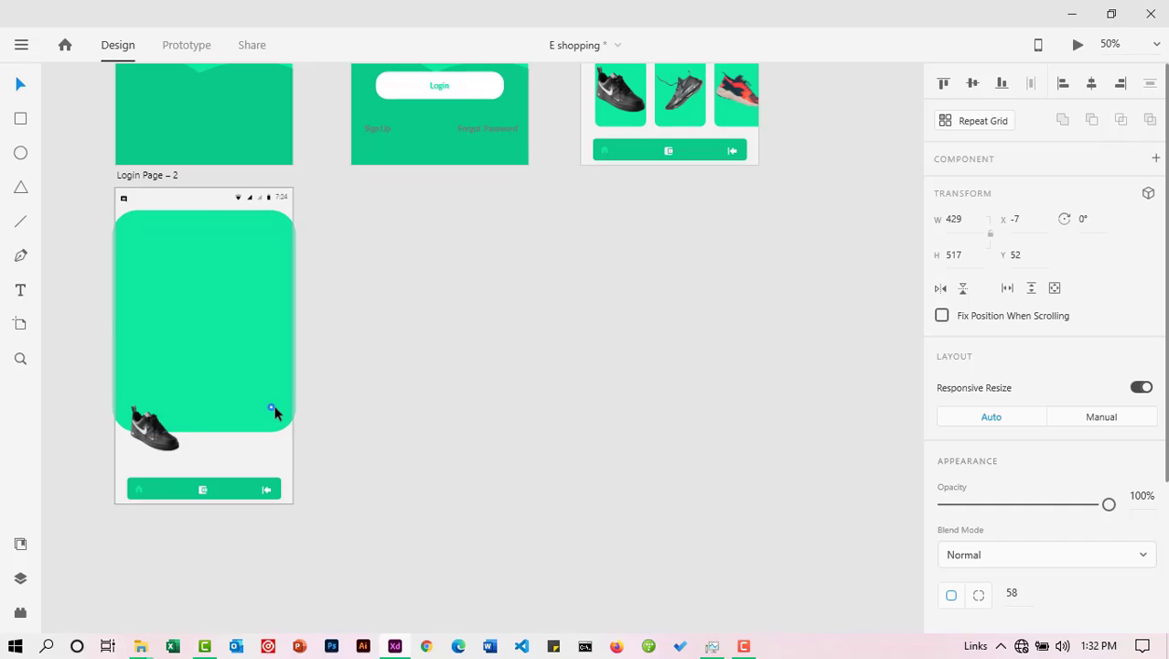
click(334, 416)
Step: Enlarge the shoe to about 430 by 385 over the green rectangle and move the rectangle slightly down
drag(154, 428, 287, 392)
click(418, 412)
drag(173, 409, 173, 418)
click(256, 245)
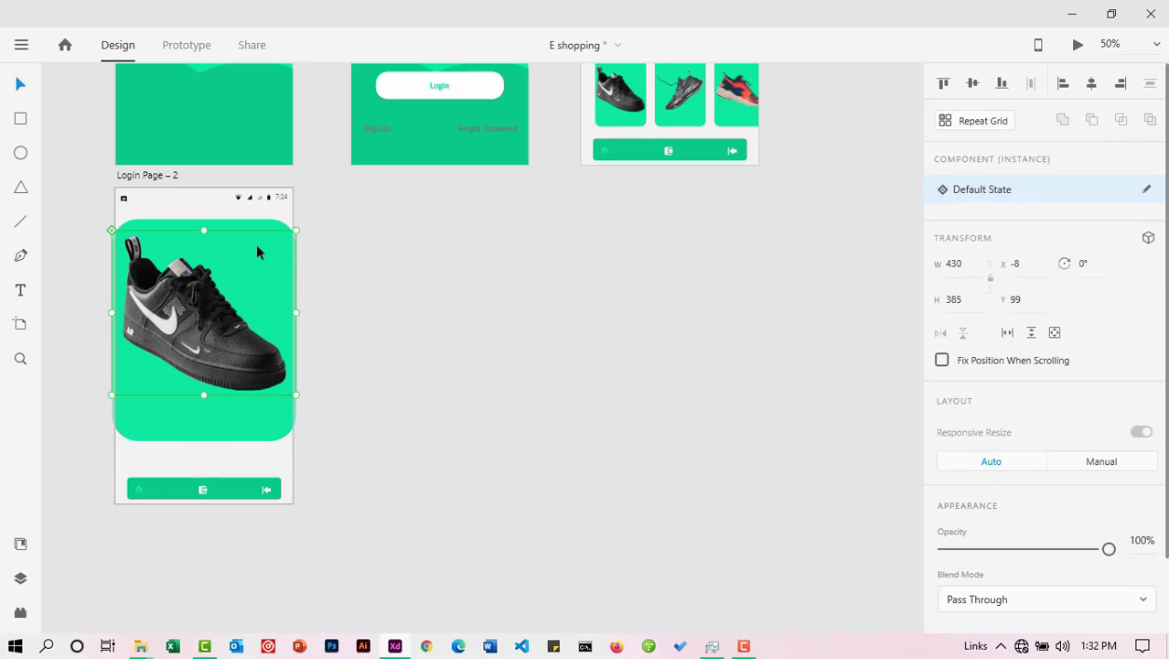
Step: Duplicate the green rectangle, place the copy at X 0, Y -55, and fill it with the darker green sampled from Page 1
click(188, 415)
drag(189, 397, 192, 371)
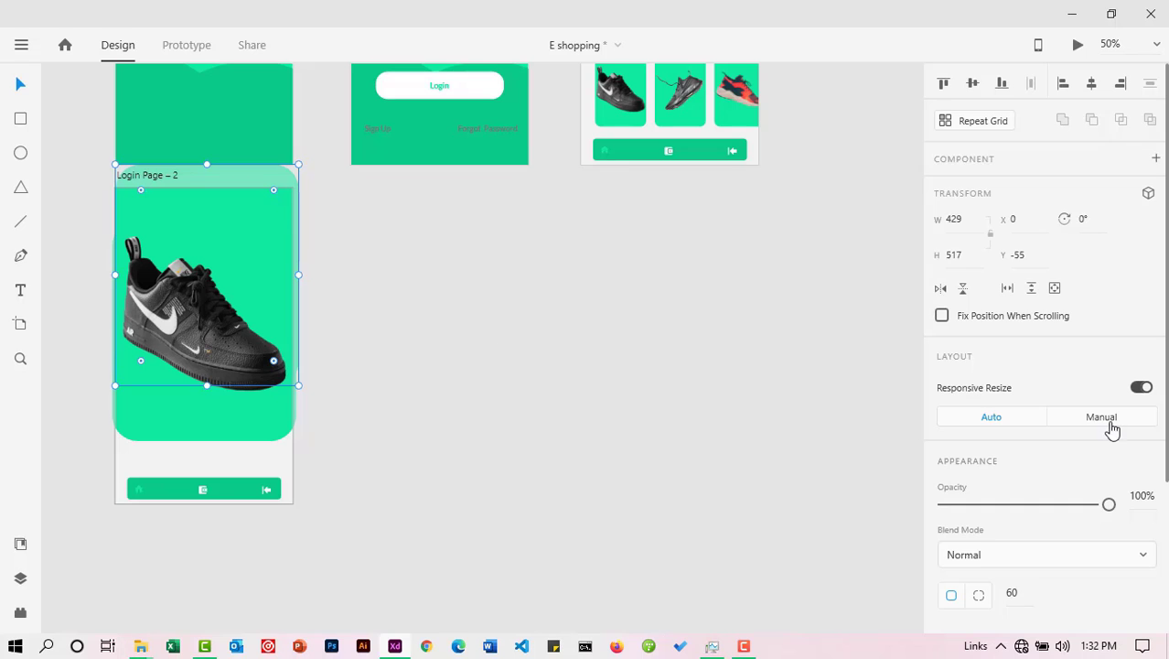
scroll(1117, 483, down, 3)
click(1150, 438)
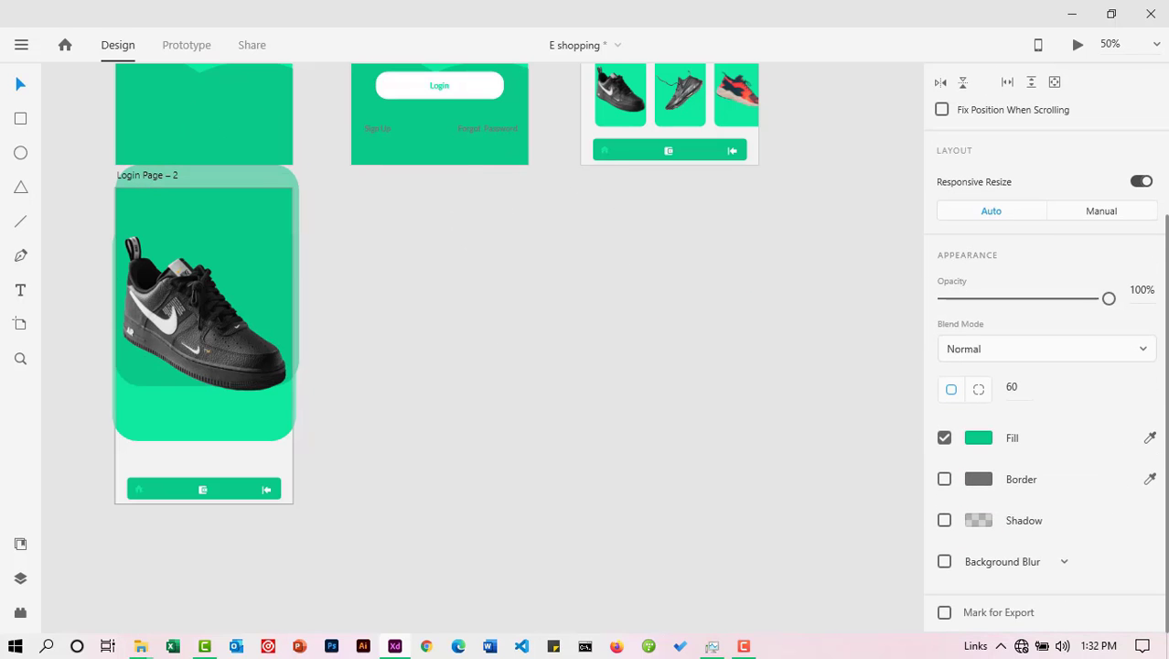
click(224, 151)
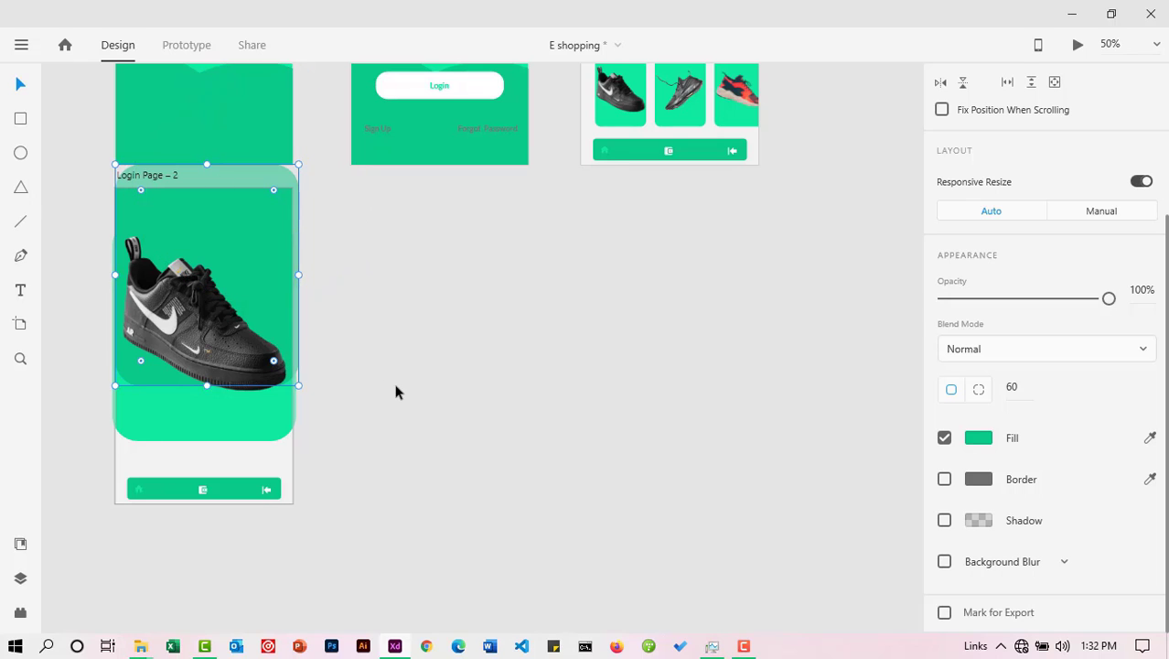
click(395, 391)
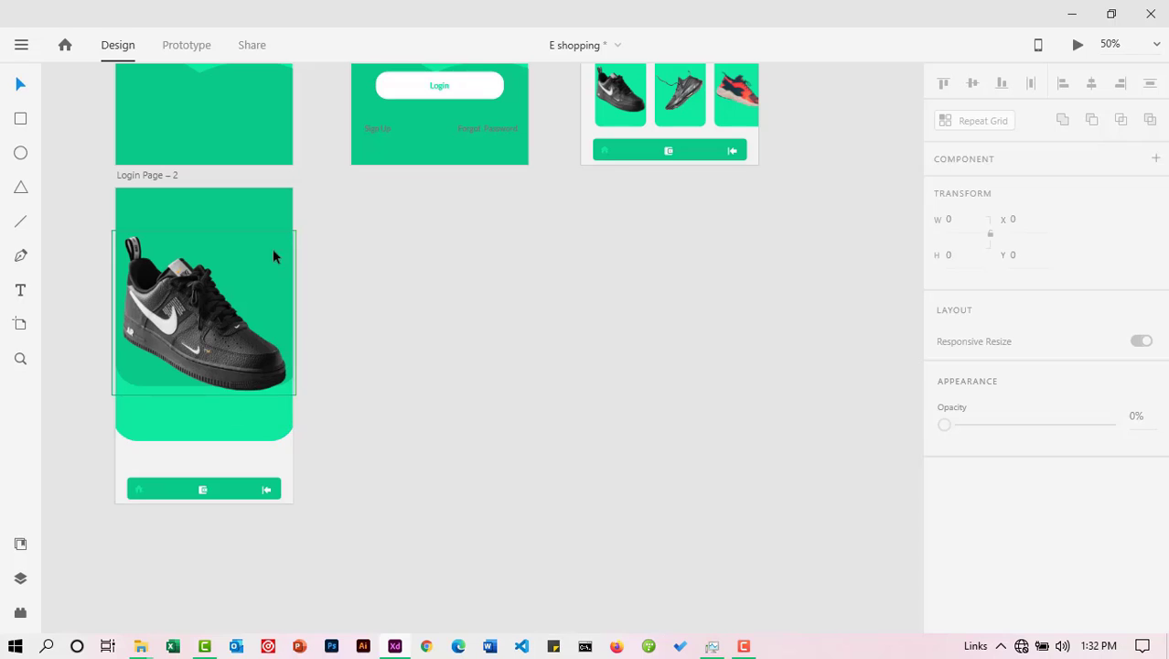
Step: Bring the light green rectangle and shoe in front of the dark green one, and send the dark rectangle behind the status bar
click(165, 388)
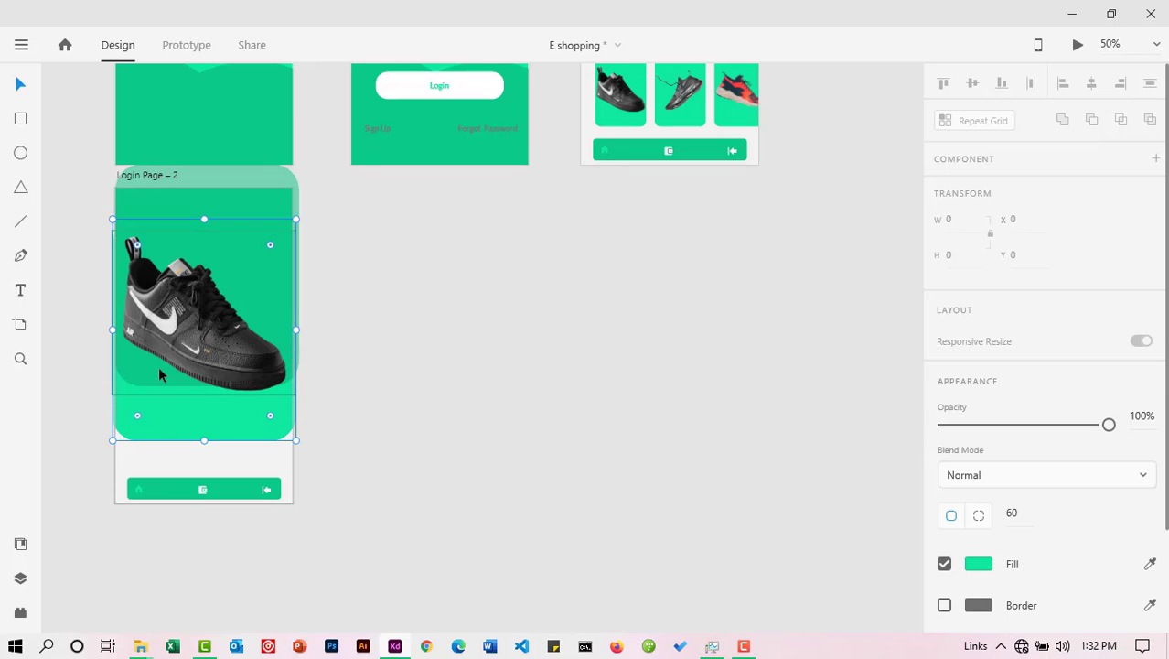
shift+click(206, 356)
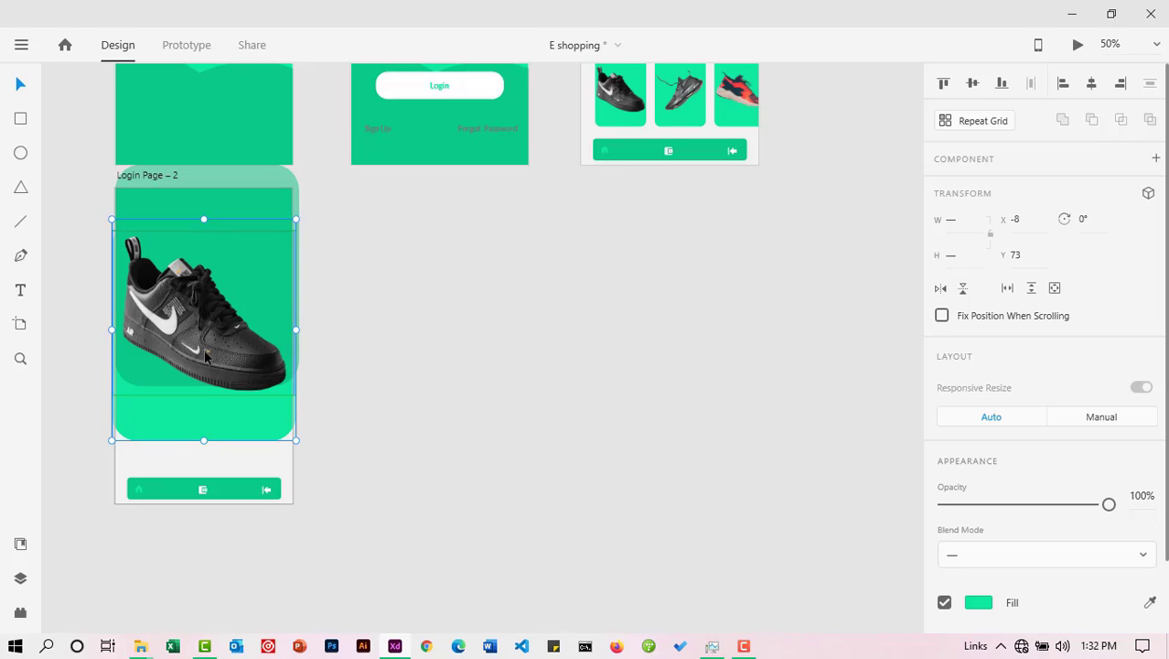
key(ctrl+shift+])
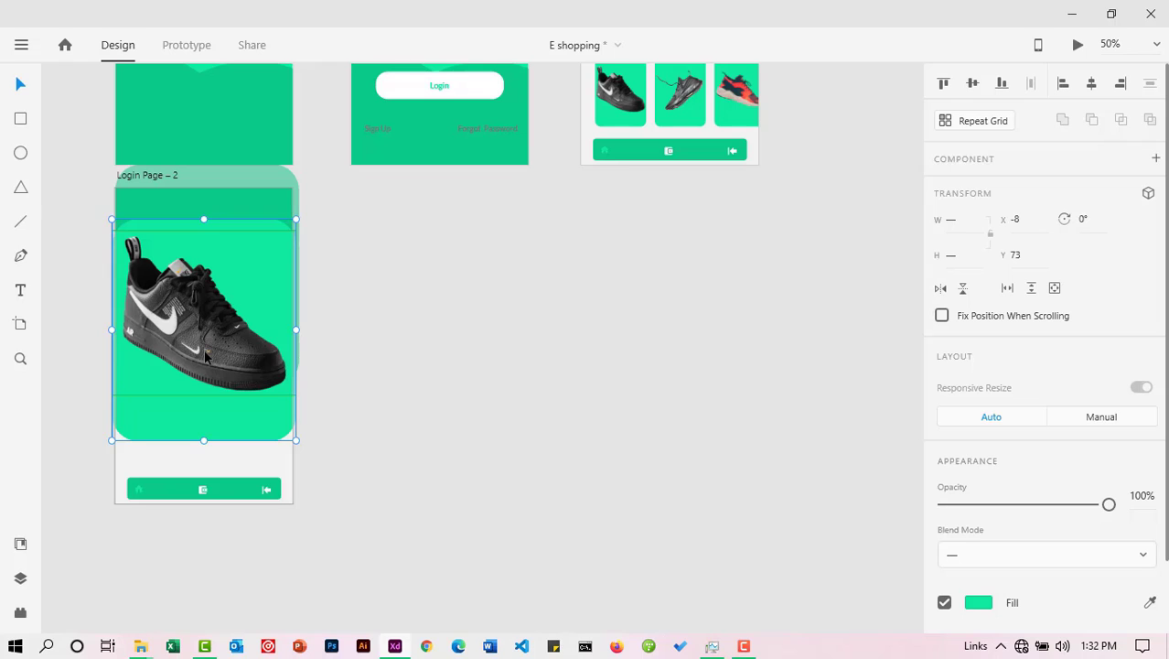
click(388, 327)
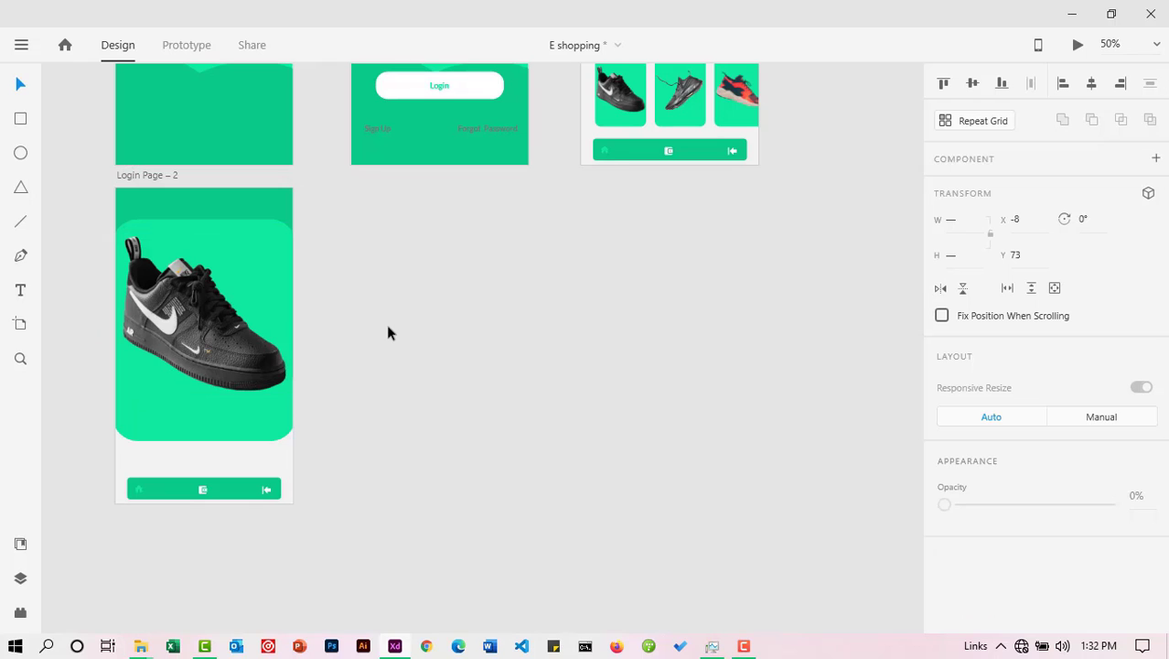
click(253, 208)
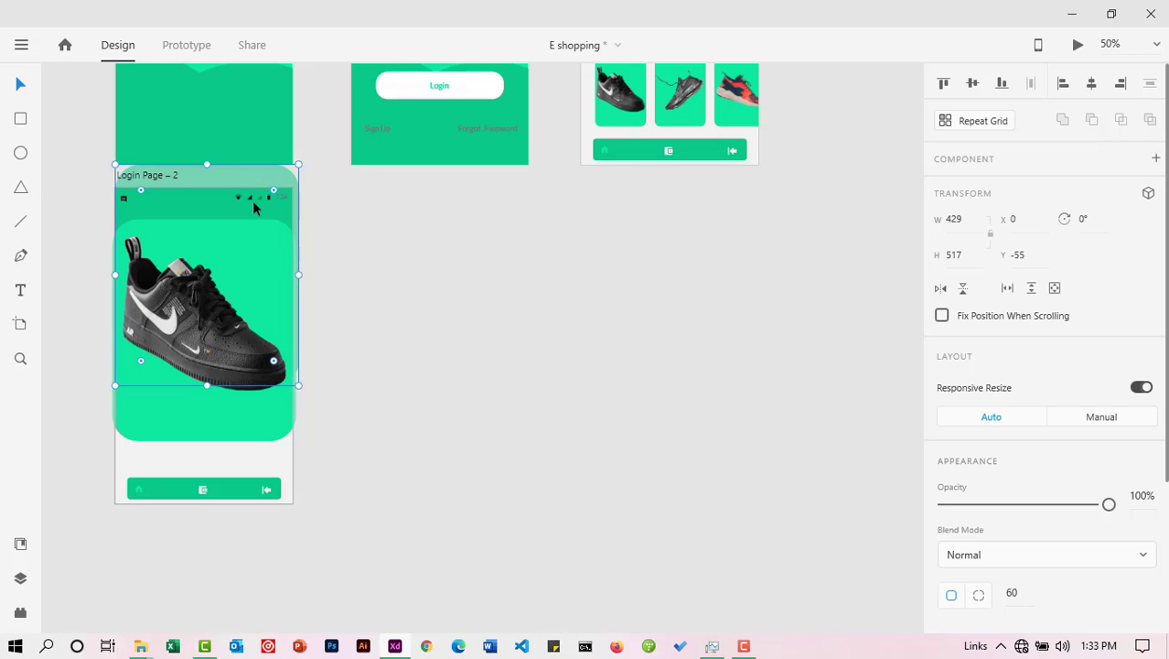
click(452, 269)
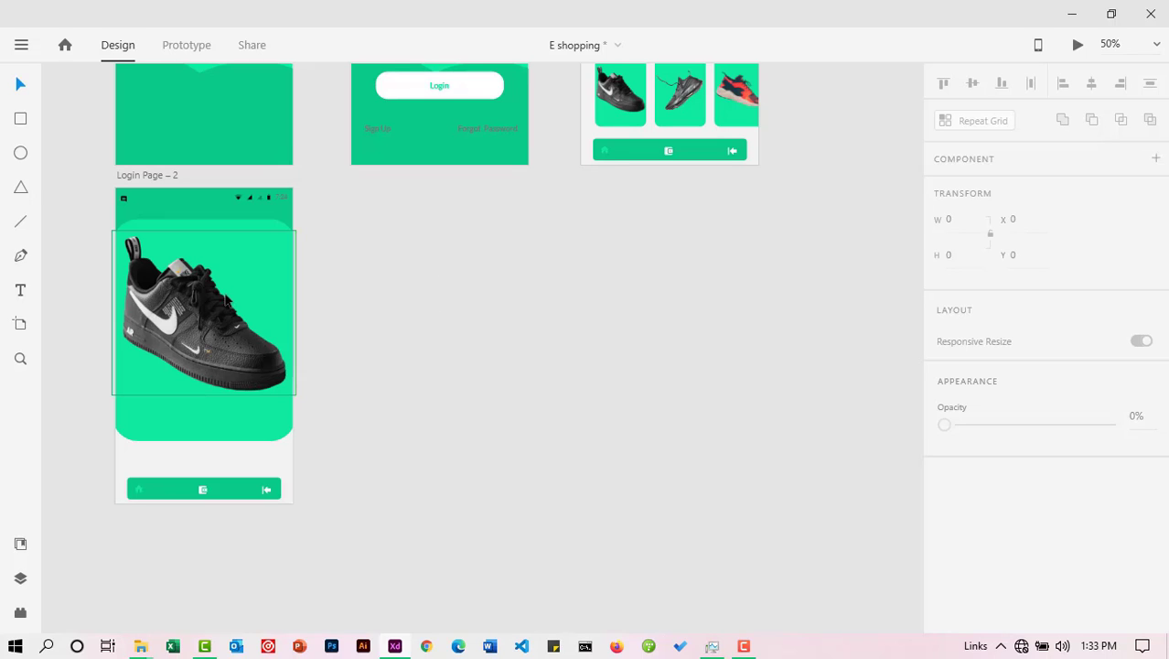
Step: Shorten the light green rectangle from its upper edge to a height of 502 and shift the shoe down within it
click(238, 227)
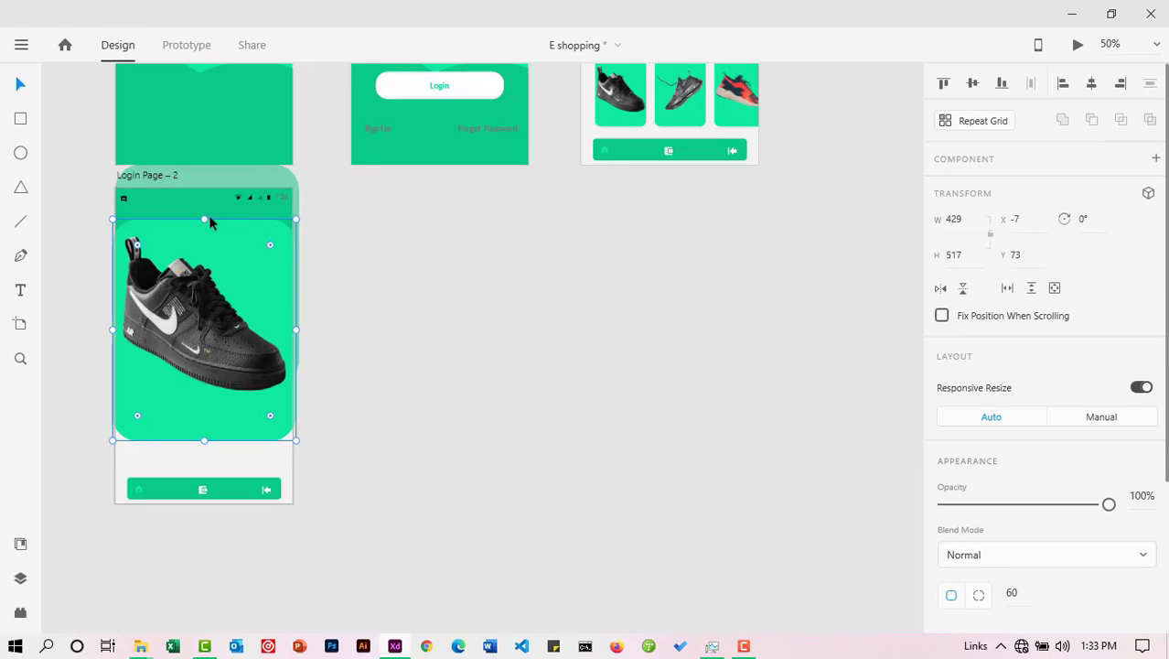
drag(205, 217, 203, 225)
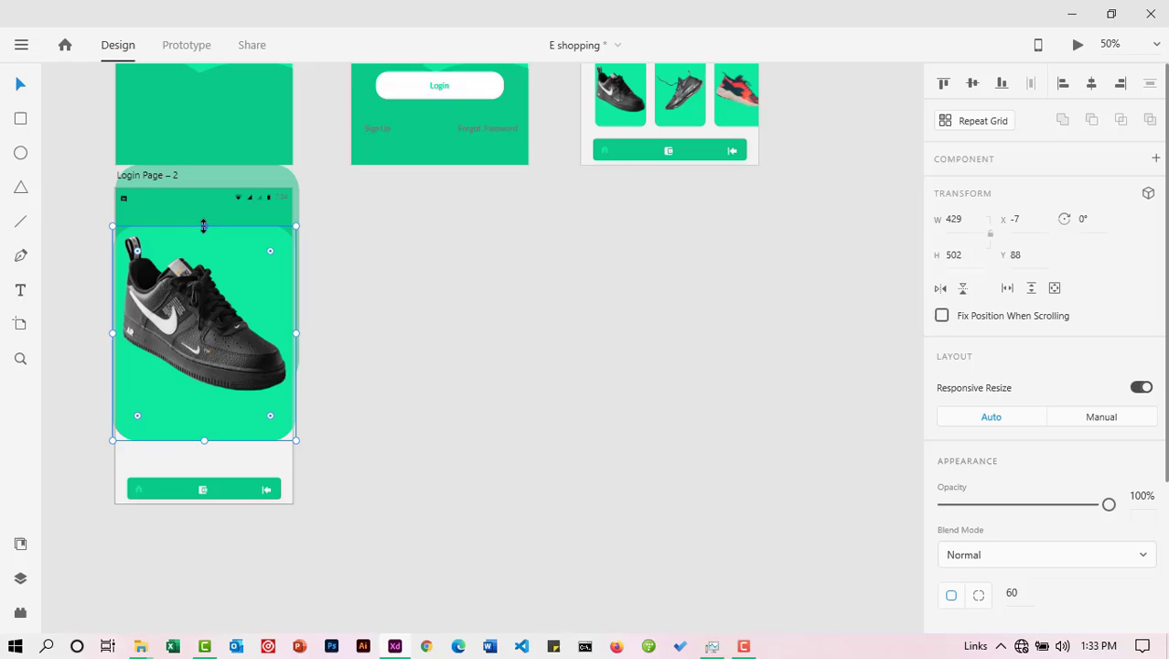
click(180, 298)
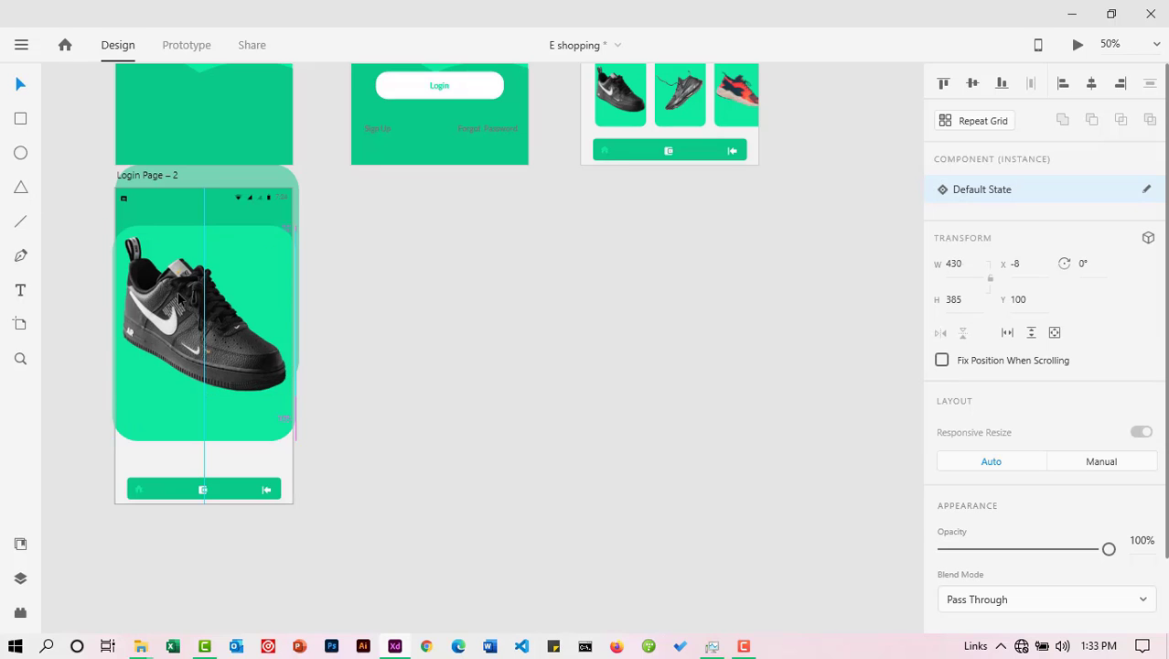
key(Down)
key(Down)
key(Down)
key(Down)
key(Down)
key(Down)
key(Down)
key(Down)
key(Down)
key(Down)
key(Down)
key(Down)
key(Down)
key(Down)
key(Down)
key(Down)
key(Down)
key(Down)
key(Down)
key(Down)
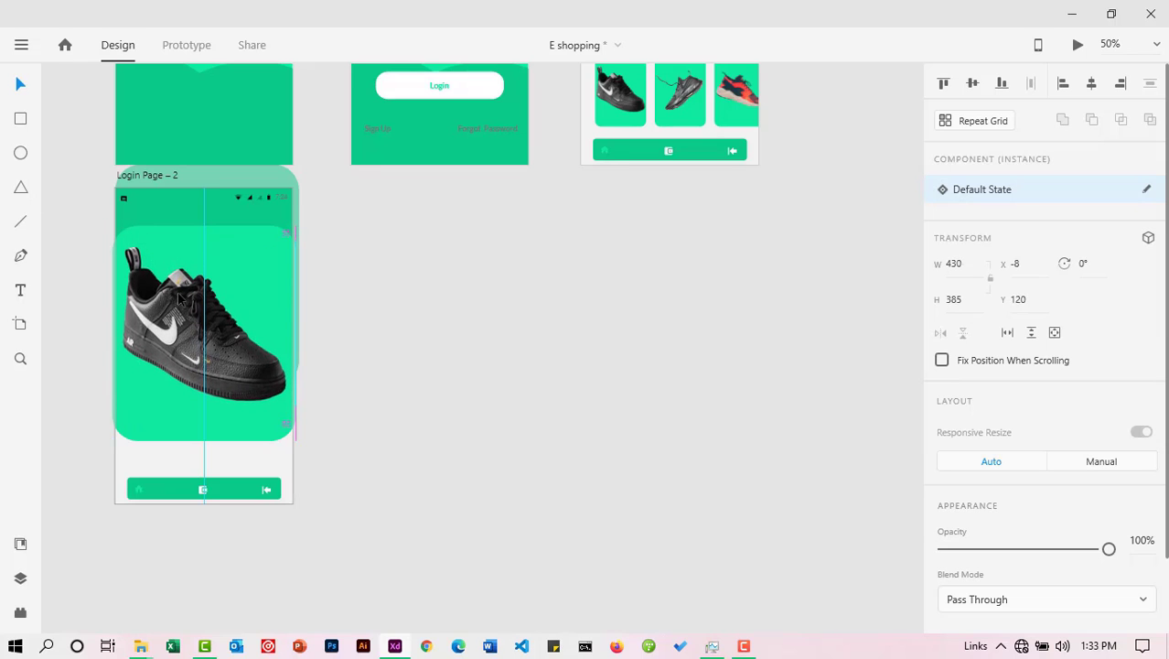
key(Down)
key(Down)
key(Down)
key(Down)
key(Down)
key(Down)
key(Down)
key(Down)
key(Down)
key(Down)
key(Down)
key(Down)
key(Down)
key(Down)
key(Down)
key(Down)
Step: Move the light green rectangle straight down to Y 103 so that it frames the shoe
click(189, 228)
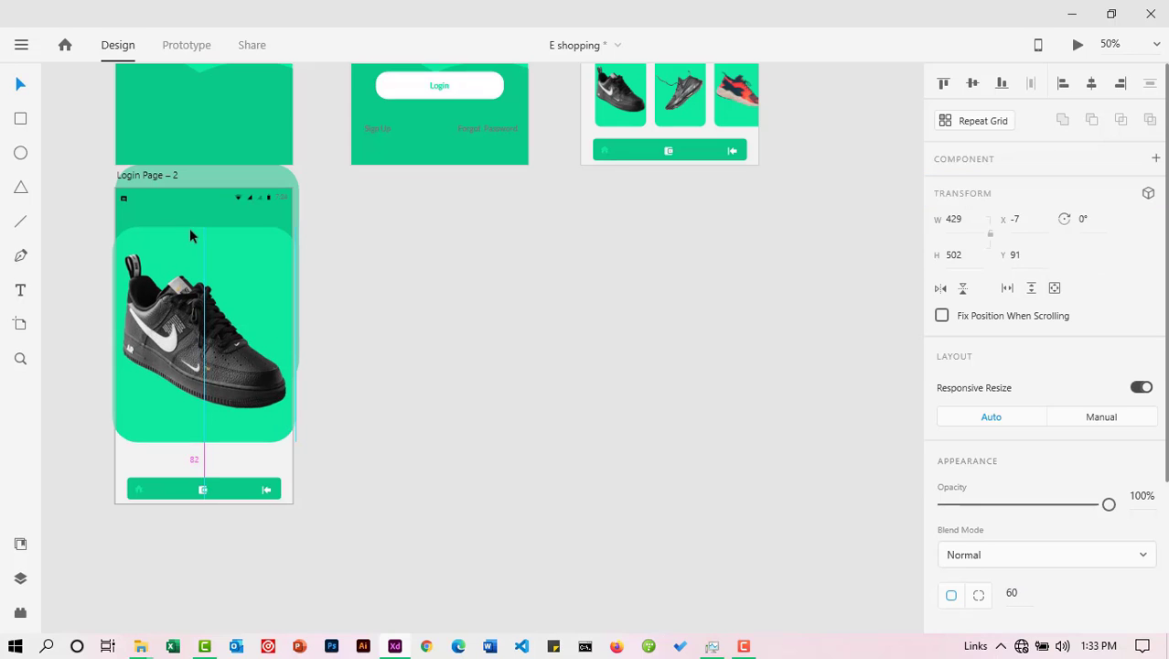
key(Down)
key(Down)
key(Down)
key(Down)
key(Down)
key(Down)
key(Down)
key(Down)
key(Down)
key(Down)
key(Down)
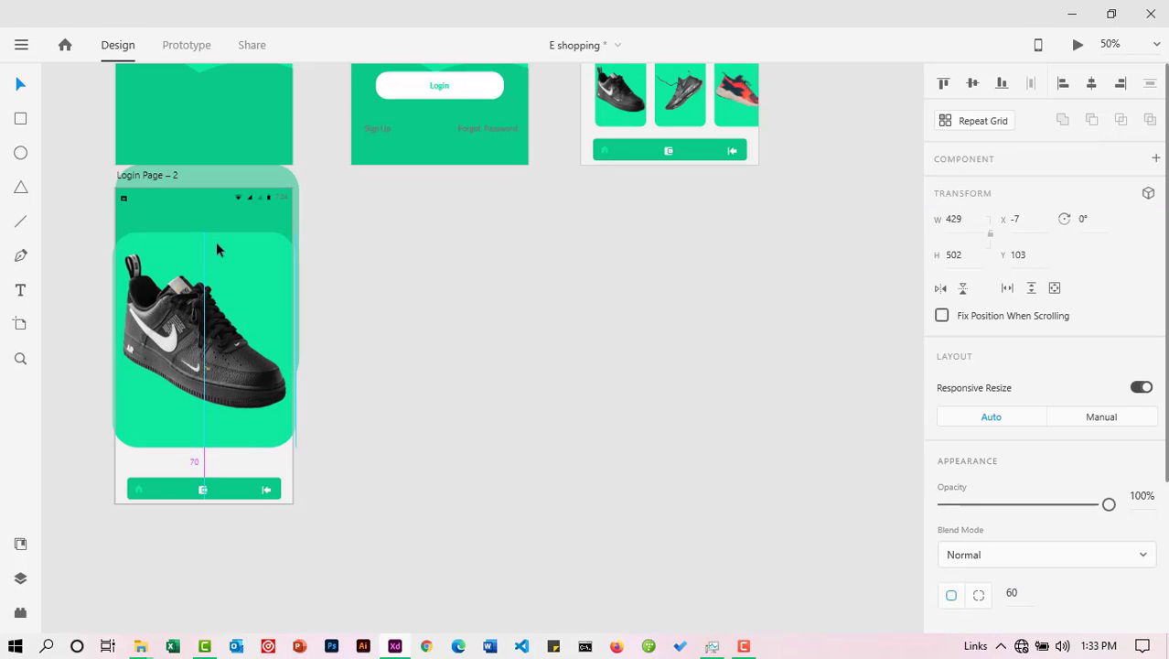
click(380, 332)
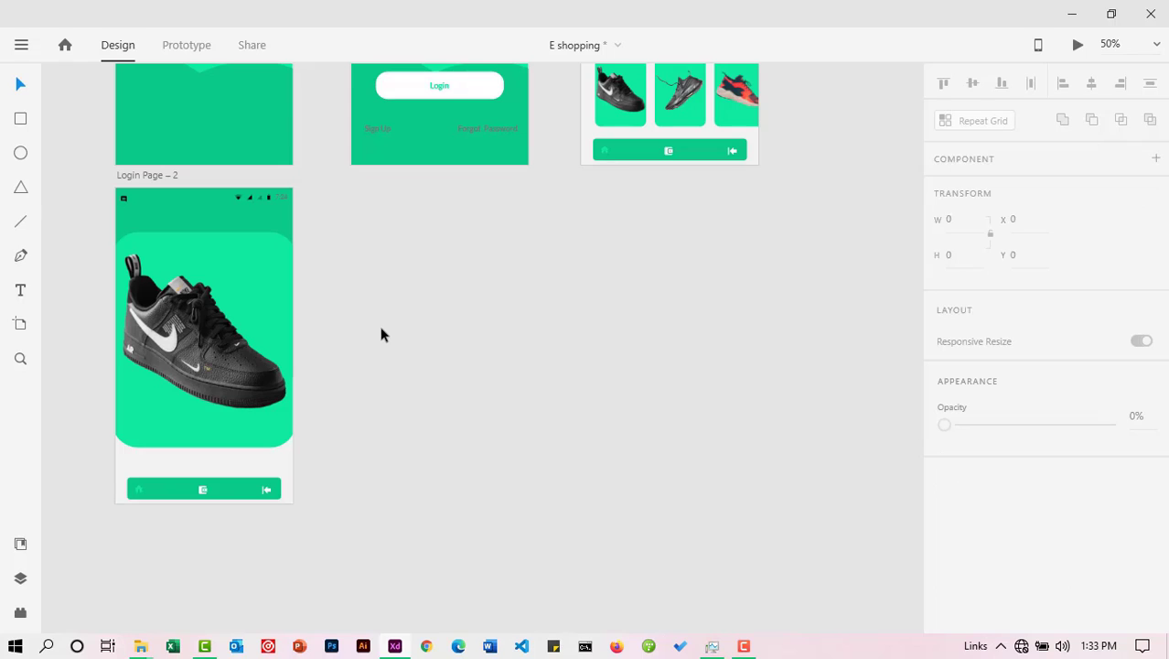
Step: Examine the Login Page – 2 artboard centred in view at 75% zoom
scroll(382, 334, up, 1)
scroll(381, 334, down, 3)
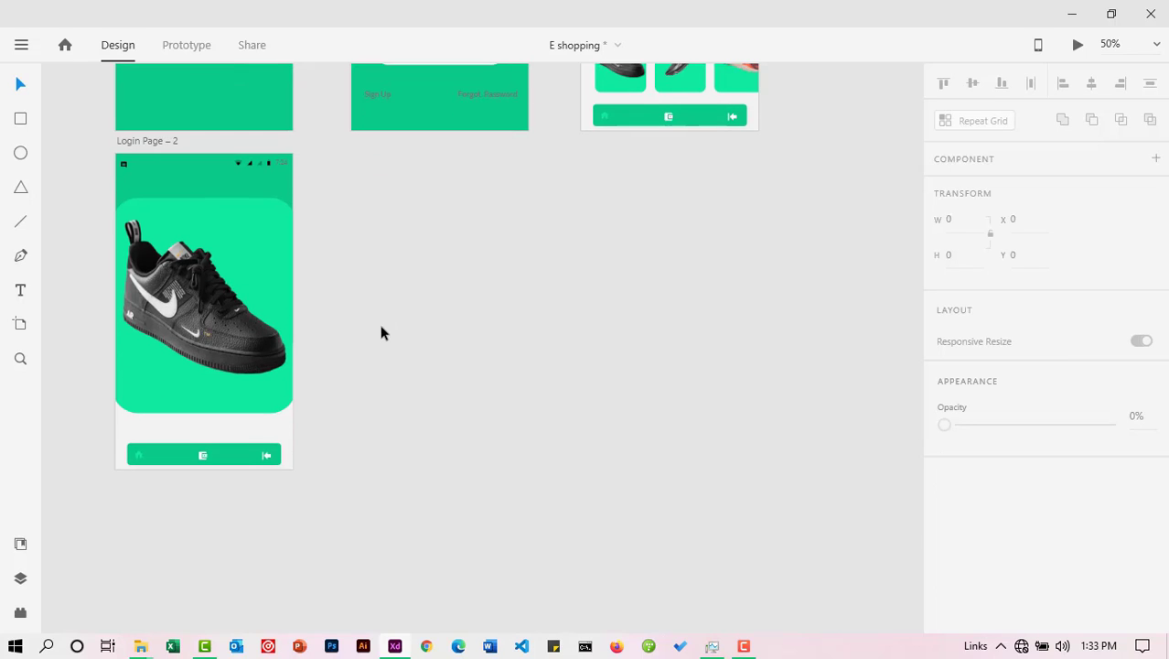
scroll(381, 333, down, 2)
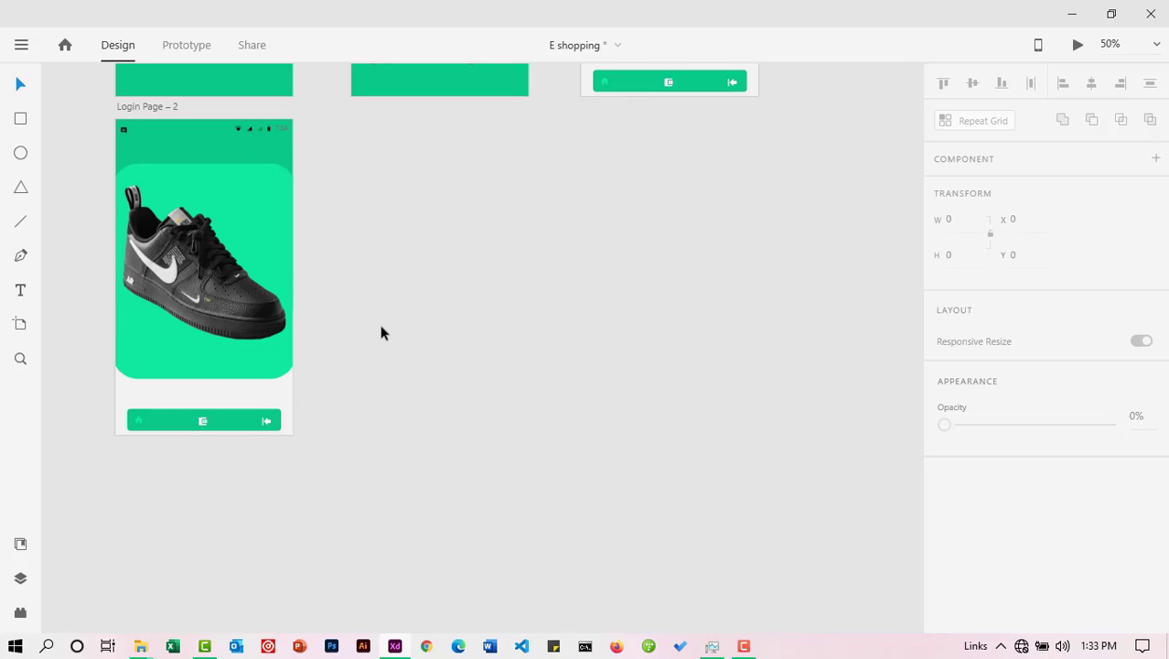
scroll(380, 333, up, 1)
click(21, 359)
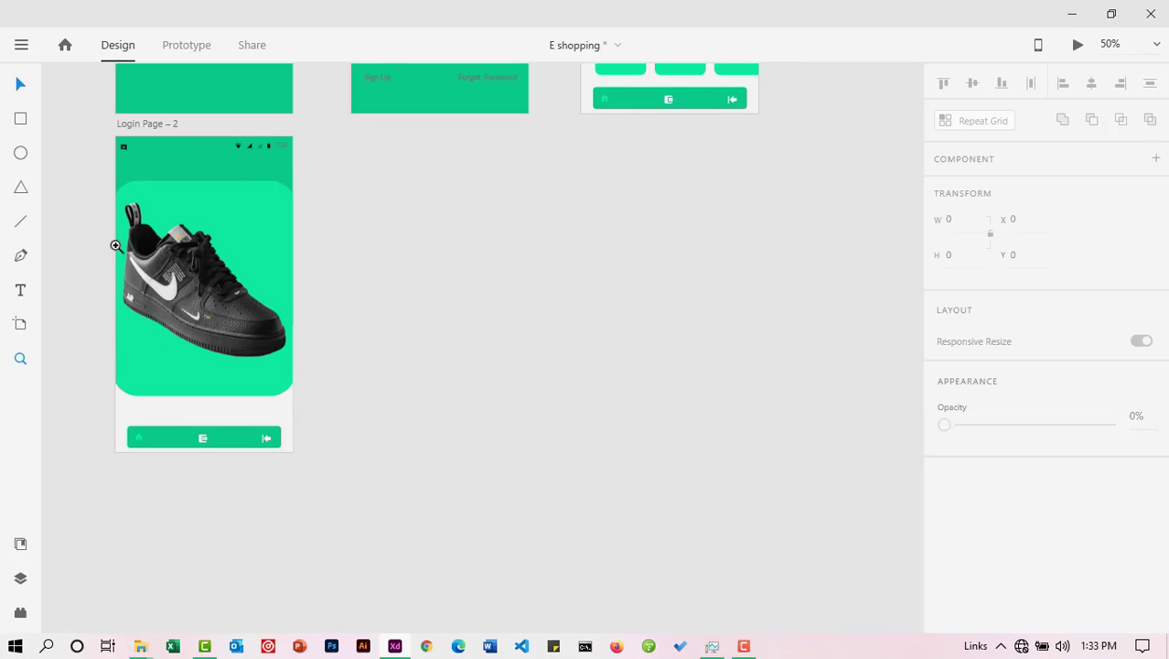
click(152, 231)
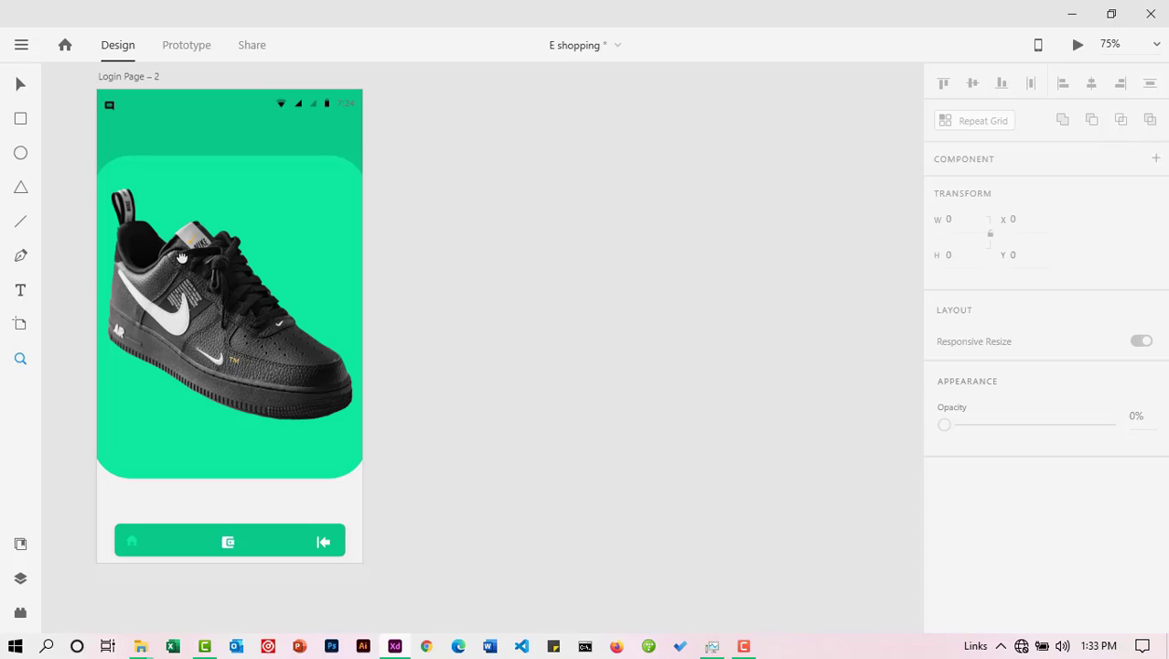
drag(181, 260, 406, 274)
scroll(451, 318, down, 1)
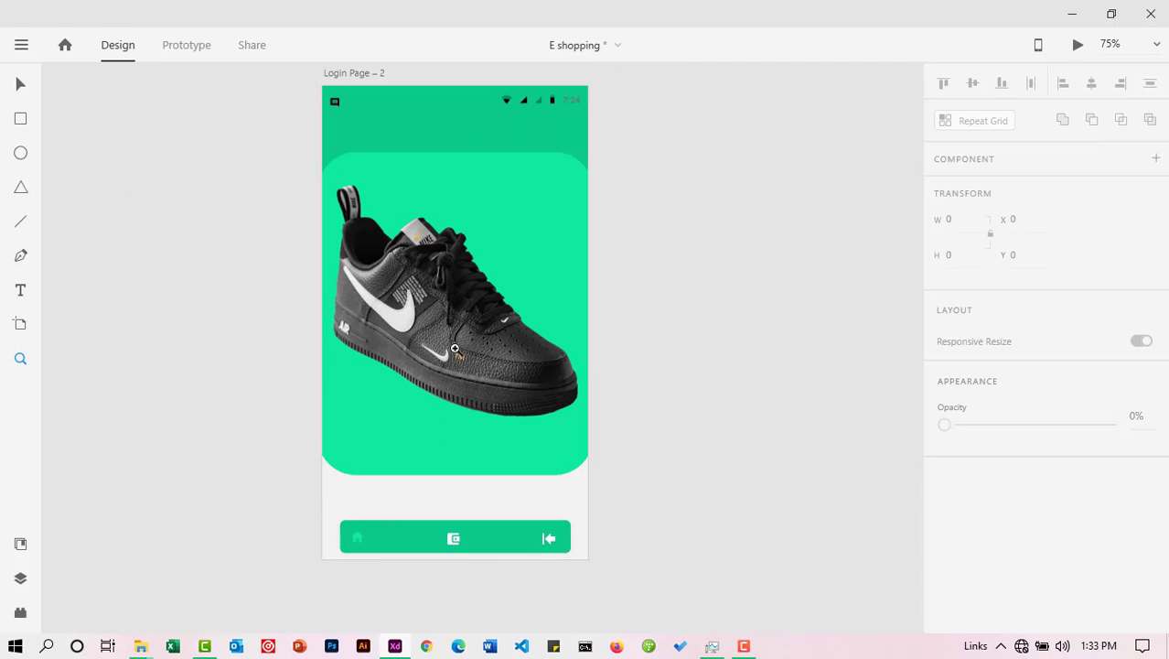
Step: Browse the shoe images and icons in the document assets
click(21, 545)
scroll(199, 499, down, 3)
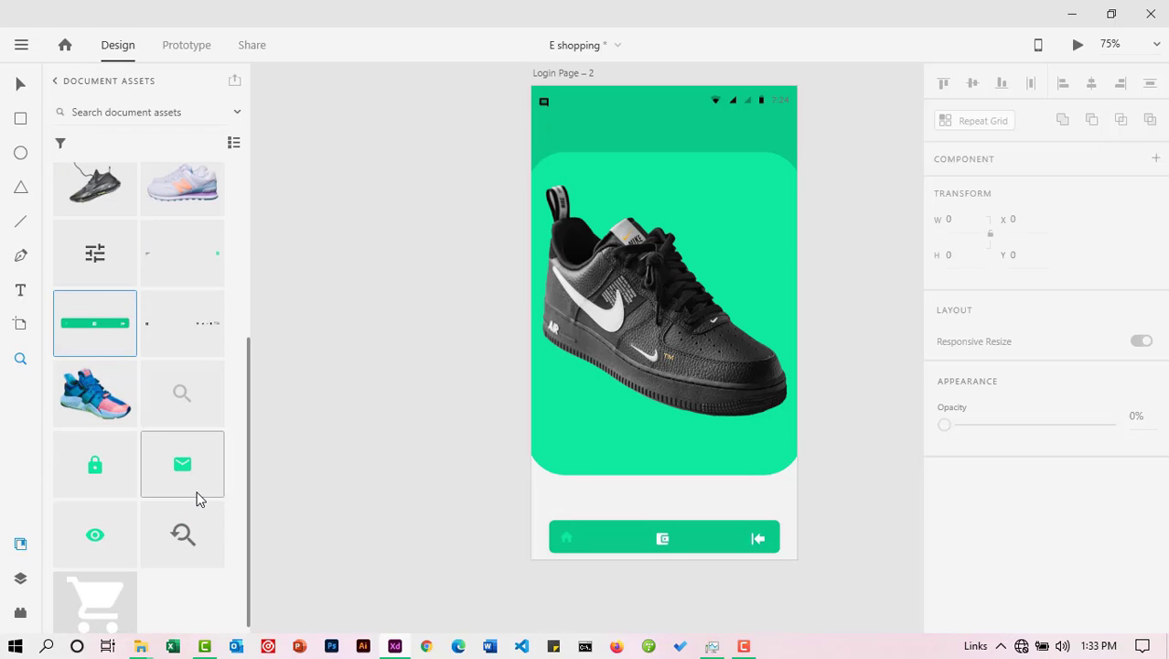
scroll(194, 496, down, 1)
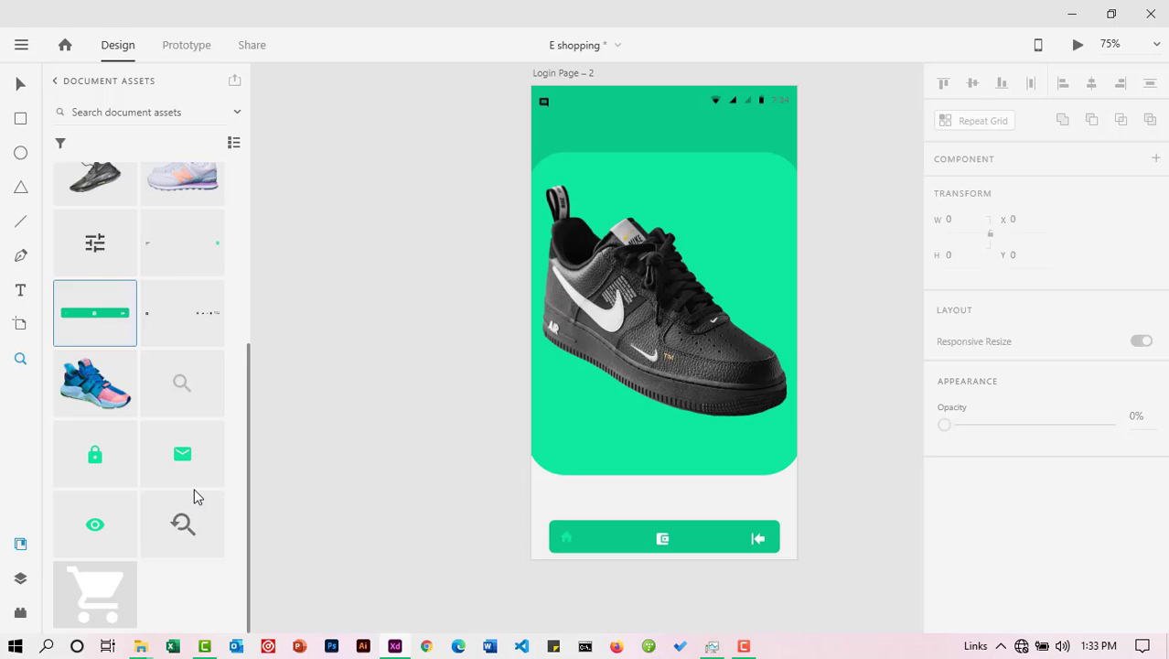
scroll(194, 497, up, 2)
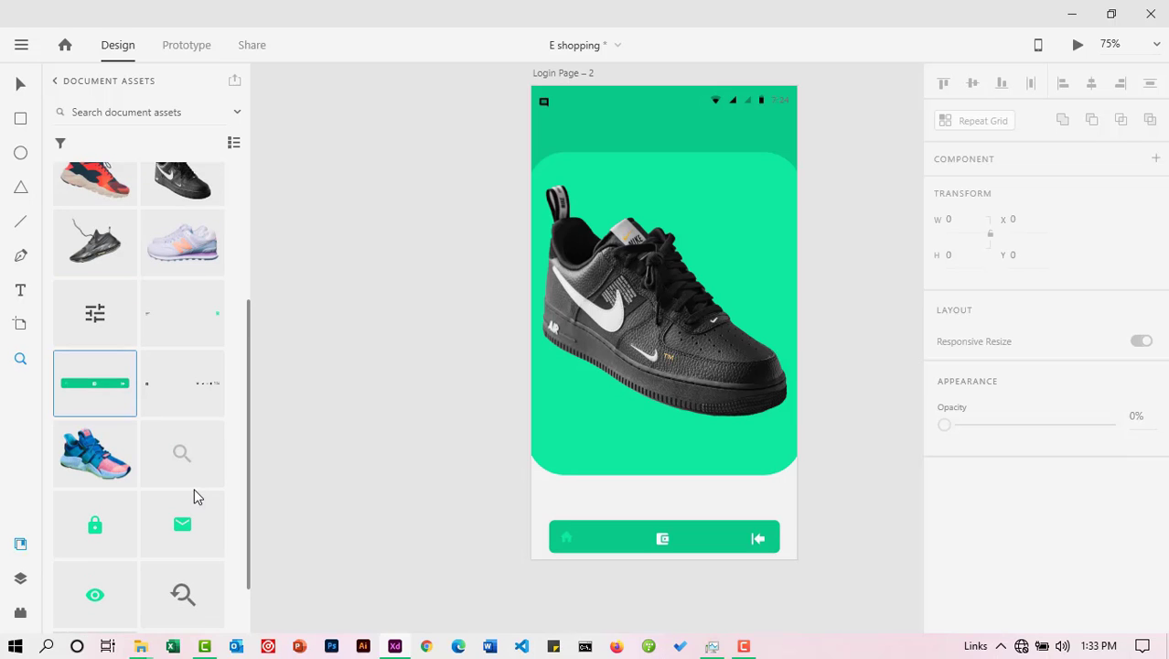
scroll(194, 497, up, 5)
scroll(195, 497, down, 5)
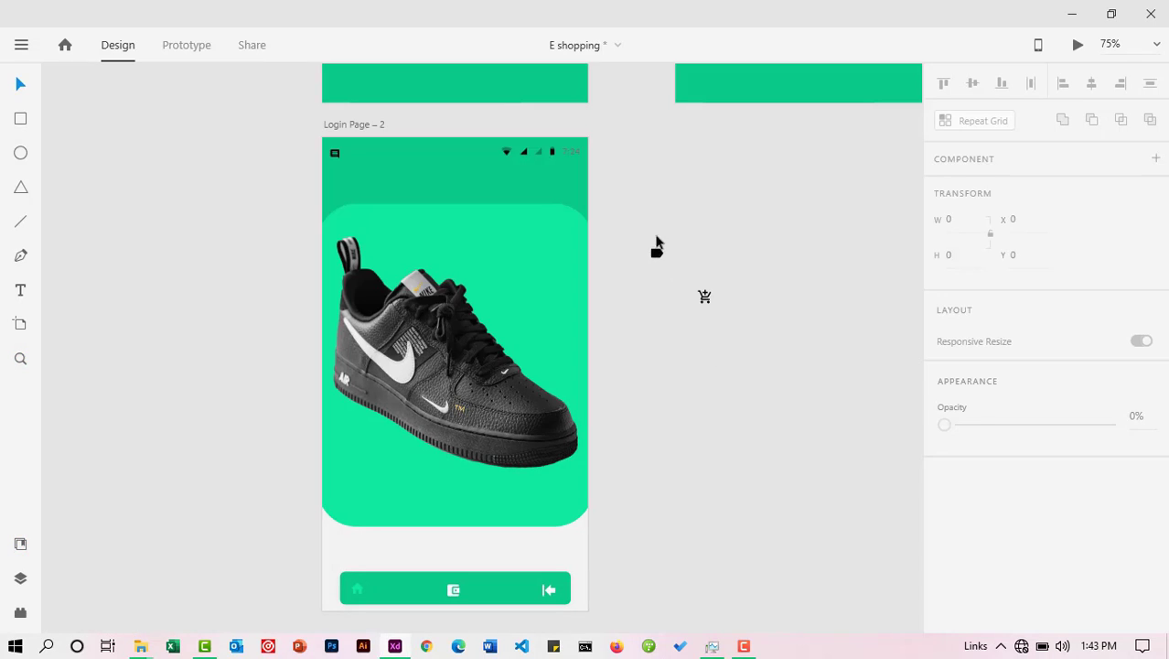
Step: Move the black tag icon to the middle of the dark green header, enlarge it to 35 by 25.79 and rotate it -180°
click(655, 235)
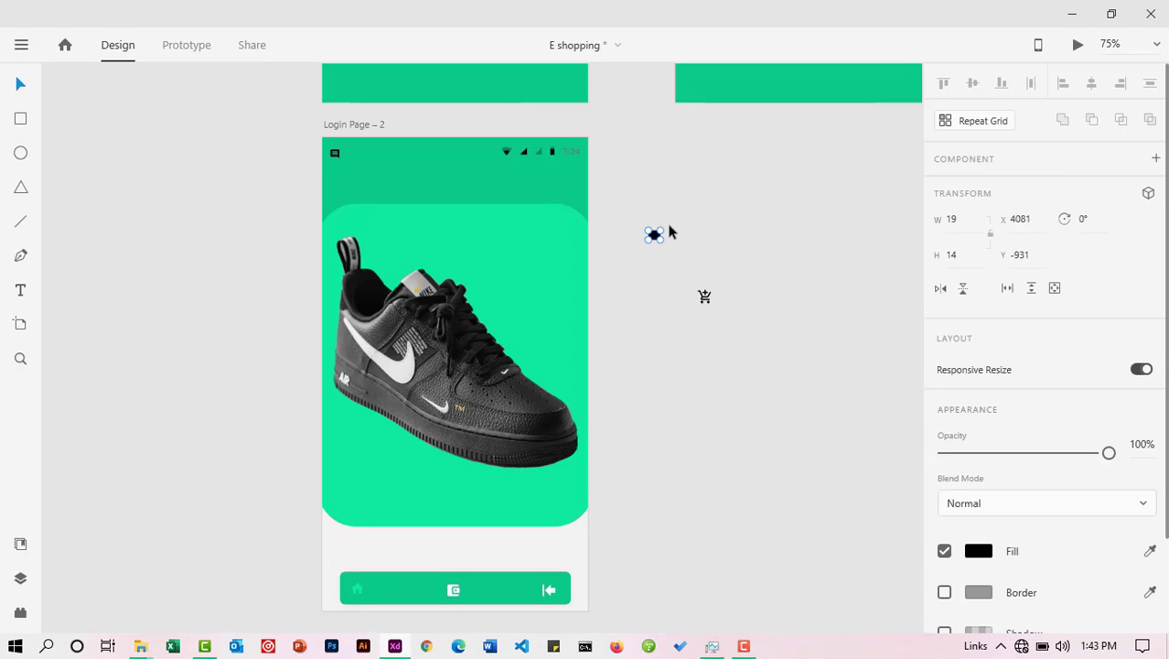
drag(668, 233, 449, 180)
click(715, 250)
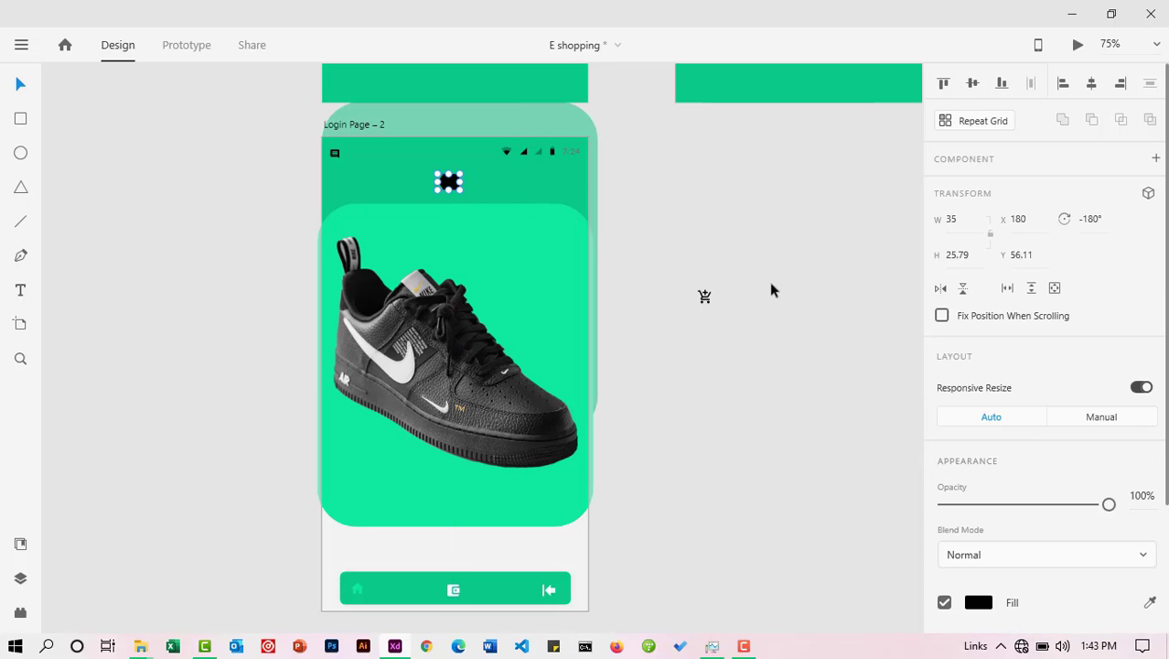
Step: Change the tag icon's fill colour from black to white
scroll(772, 287, down, 1)
scroll(1032, 392, down, 3)
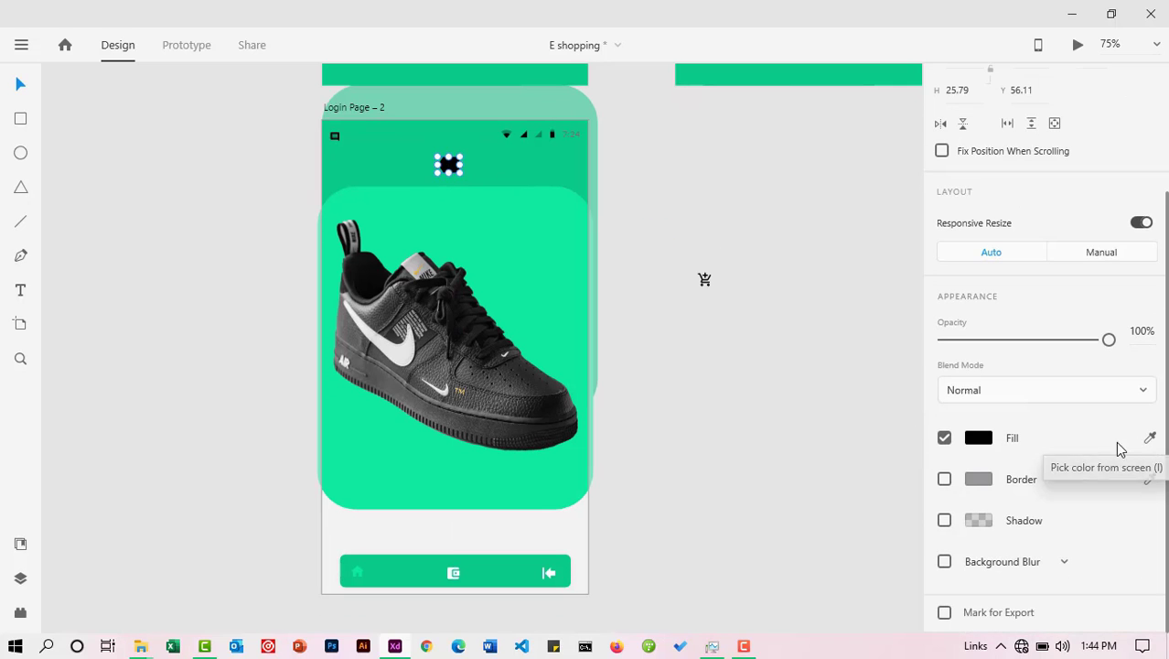
click(975, 440)
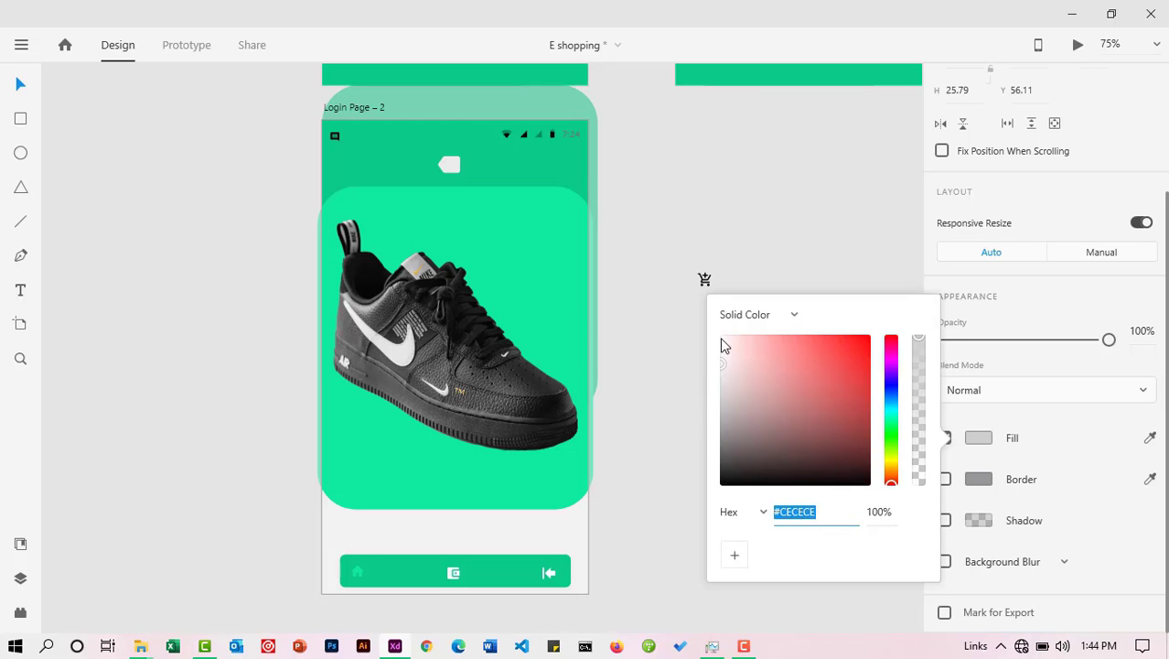
click(684, 238)
Step: Place the cart icon at the right and the plus icon at the left of the strip between the green card and navigation bar
scroll(768, 294, down, 1)
scroll(767, 292, down, 2)
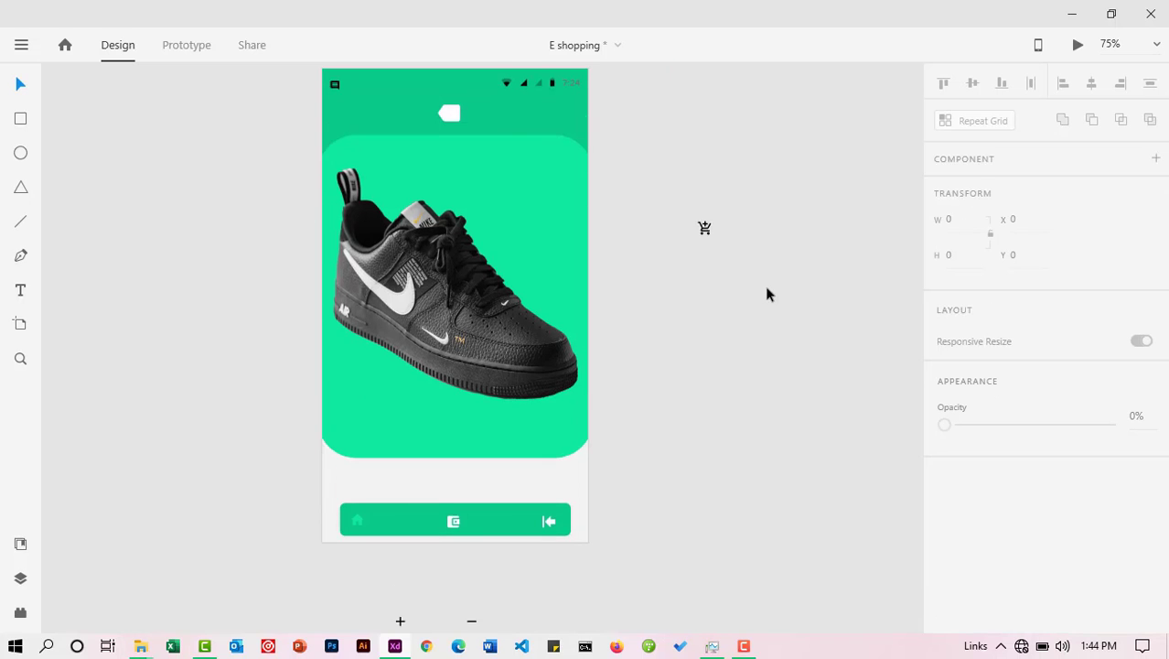
scroll(706, 234, down, 4)
click(704, 160)
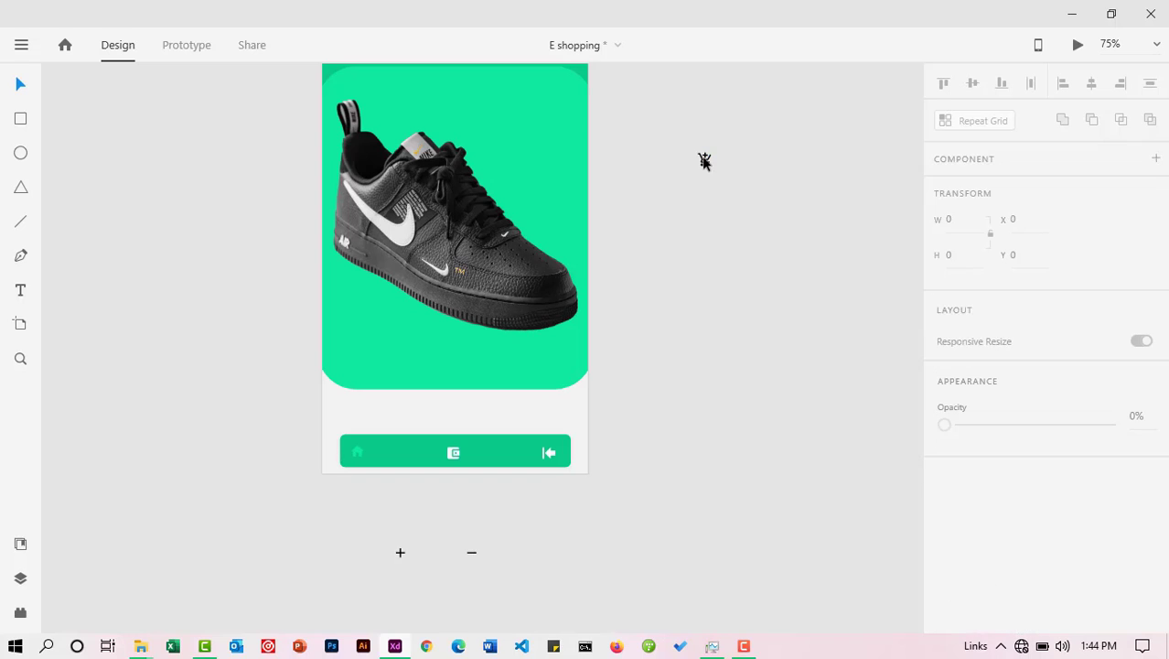
drag(705, 162, 556, 411)
scroll(549, 439, down, 3)
drag(402, 501, 341, 366)
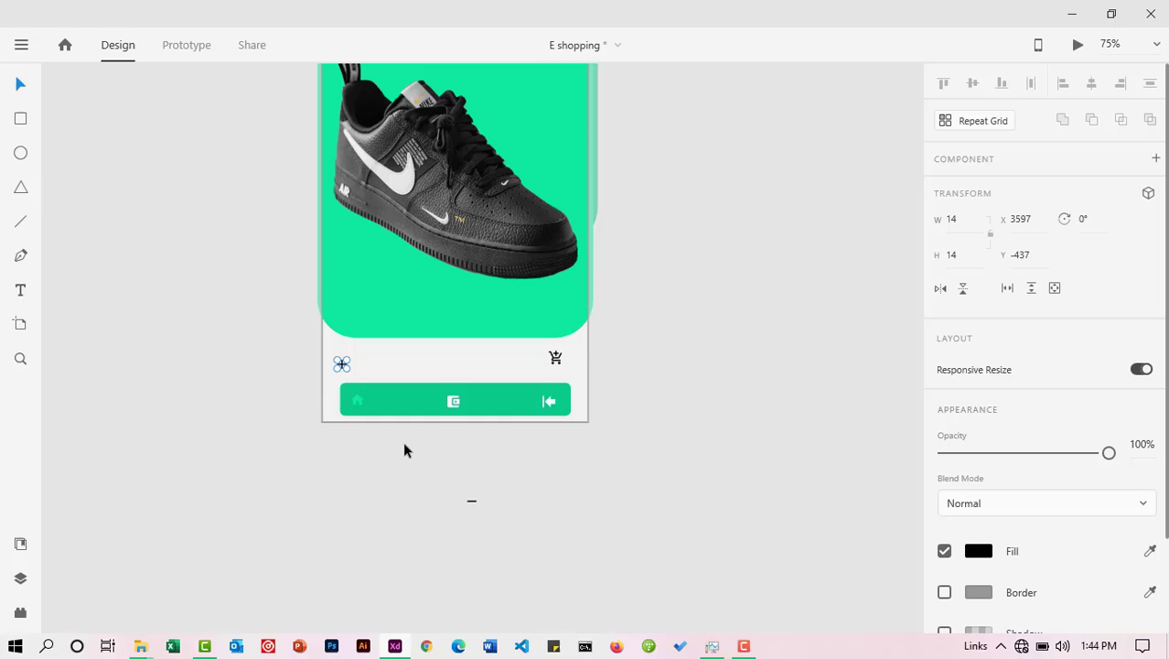
Step: Bring the minus icon from below the artboard into the strip above the navigation bar and middle-align it with the plus and cart icons
click(471, 501)
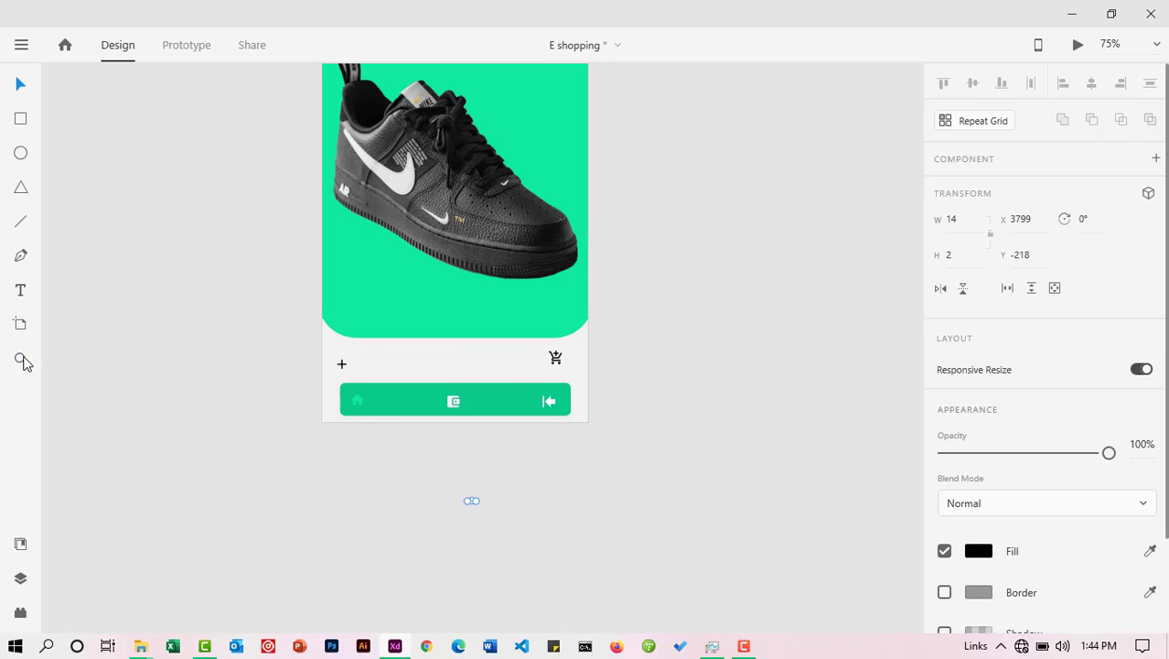
click(25, 363)
click(476, 424)
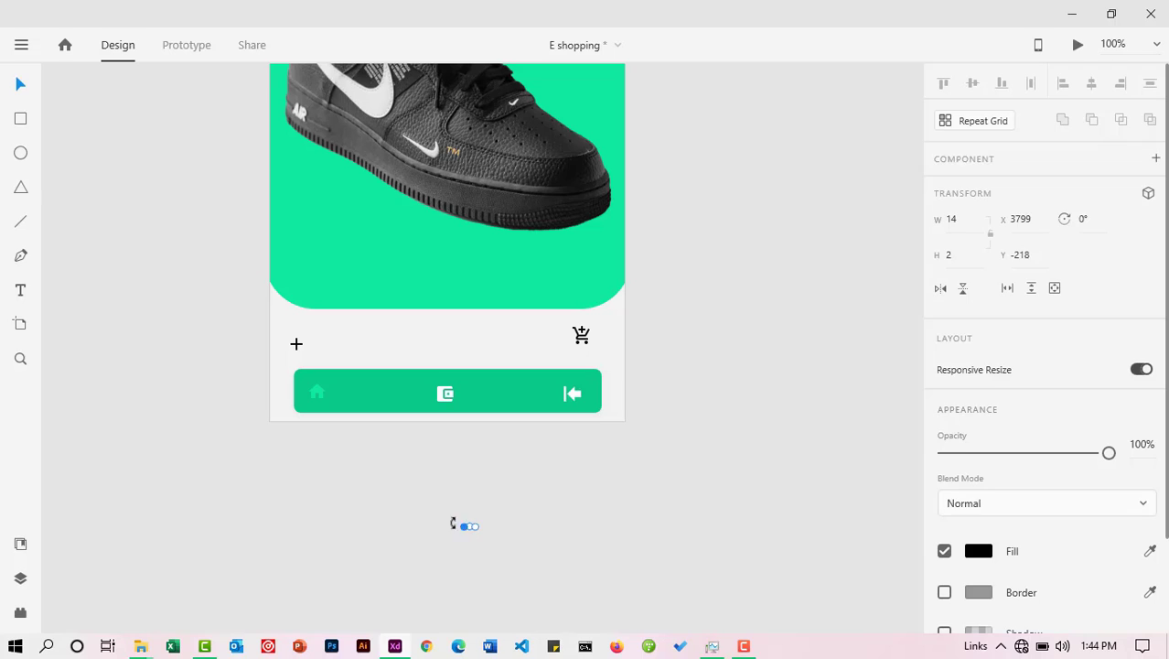
click(452, 523)
drag(468, 536, 339, 352)
key(ctrl+z)
key(ctrl+z)
drag(253, 331, 646, 346)
click(972, 84)
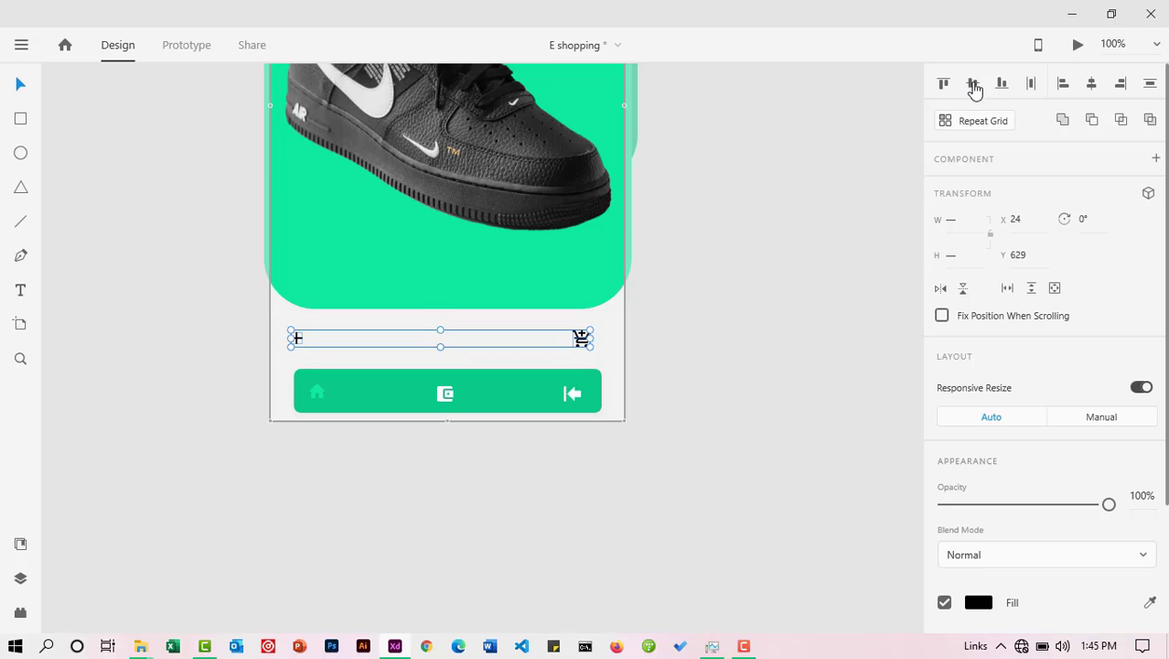
click(729, 344)
Step: Place the minus icon to the right of the plus icon with a gap between them and middle-align the two
drag(580, 337, 331, 339)
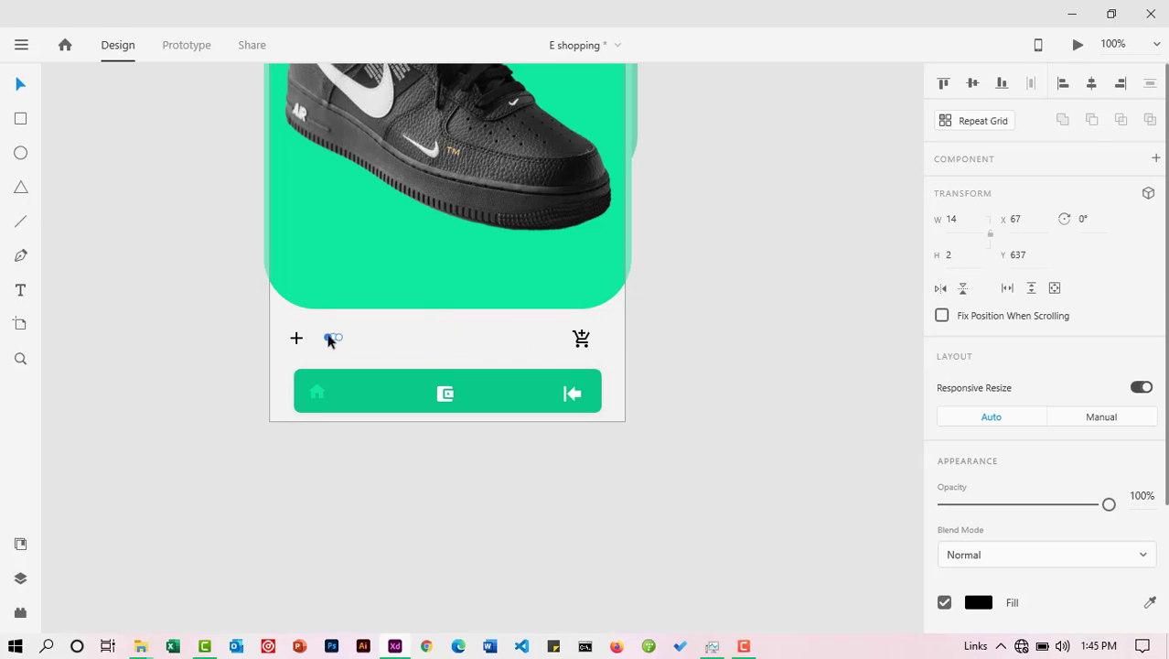
click(295, 340)
shift+click(333, 338)
click(972, 83)
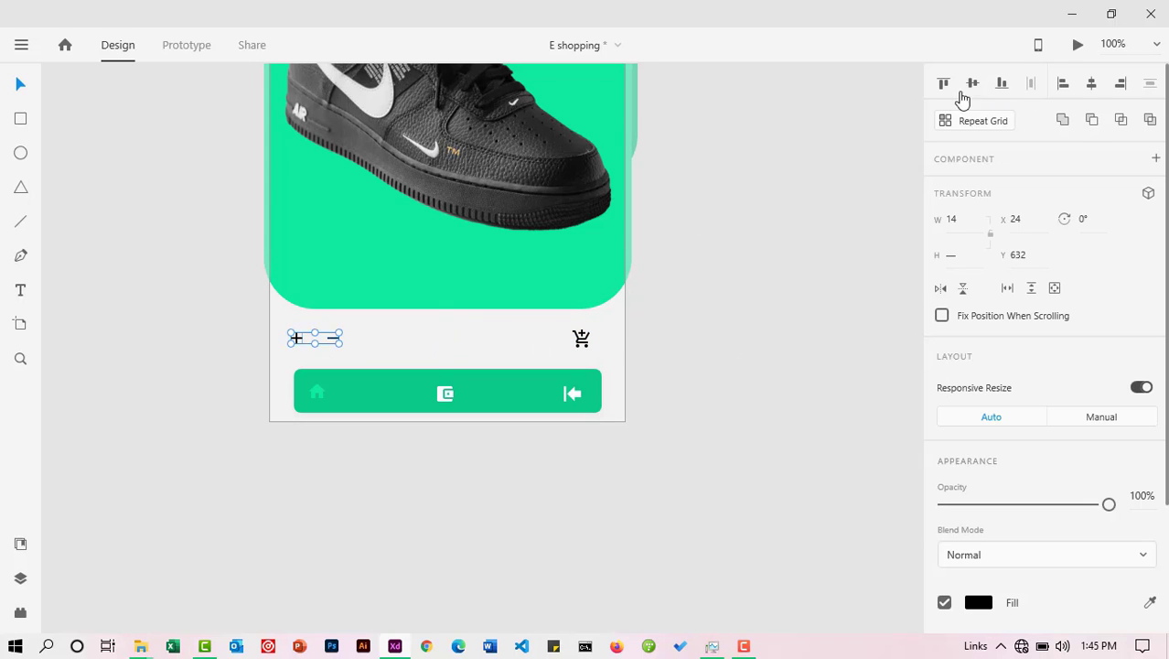
click(768, 183)
Step: Add the text 1 and place it between the plus and minus icons, middle-aligned with them
click(20, 290)
click(137, 314)
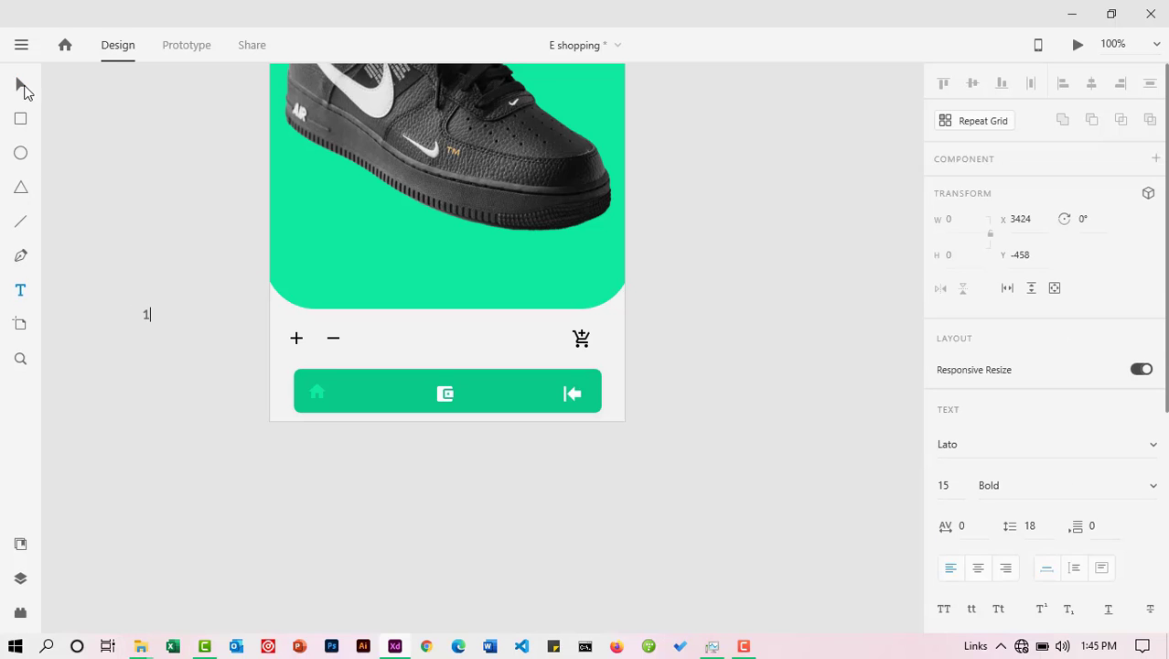
key(Escape)
drag(146, 316, 284, 322)
click(214, 365)
click(312, 341)
click(973, 83)
click(741, 352)
Step: Recolour the cart, minus and plus icons with the grey sampled from the quantity 1
click(581, 339)
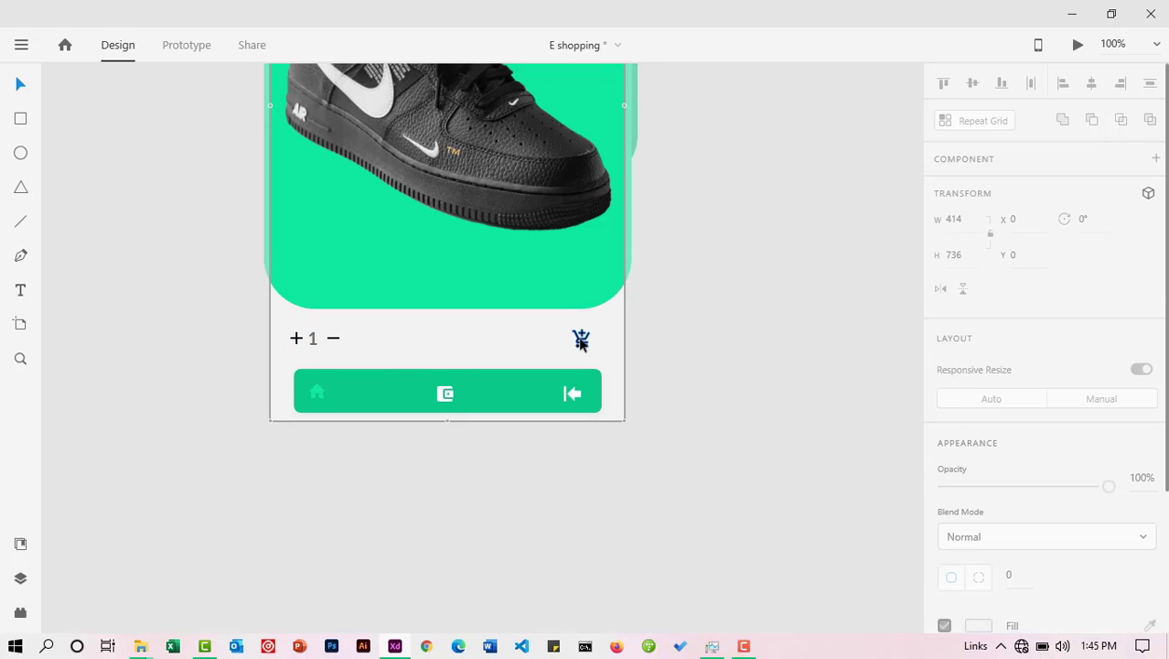
shift+click(332, 341)
shift+click(294, 338)
scroll(997, 462, down, 3)
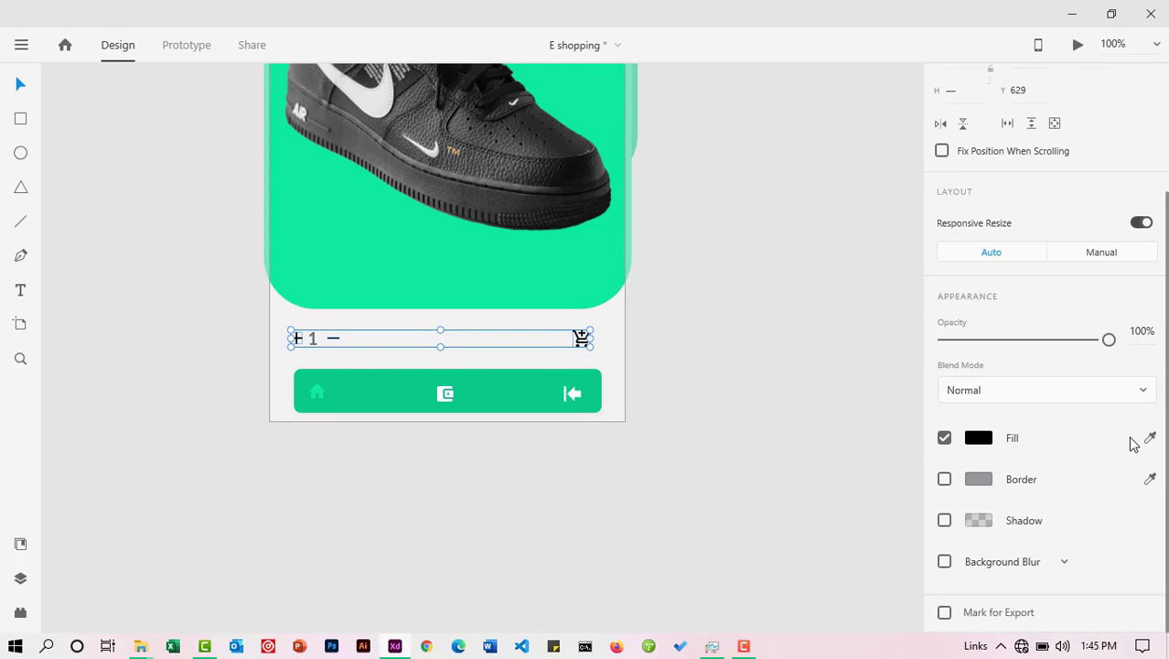
click(1150, 439)
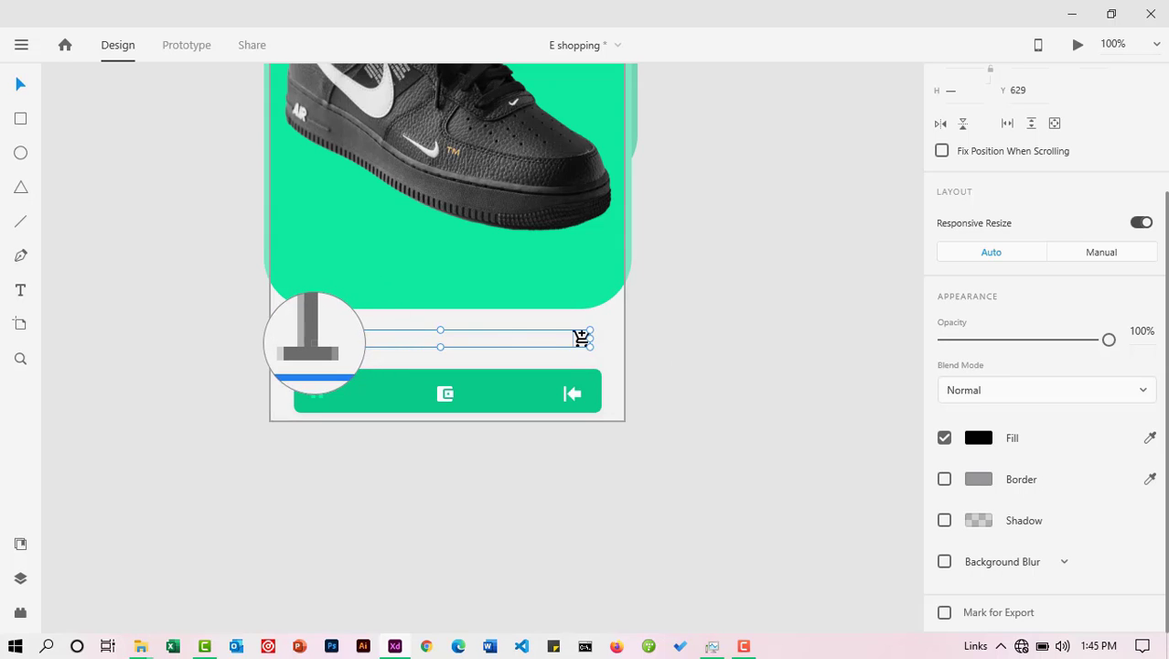
click(314, 342)
click(207, 368)
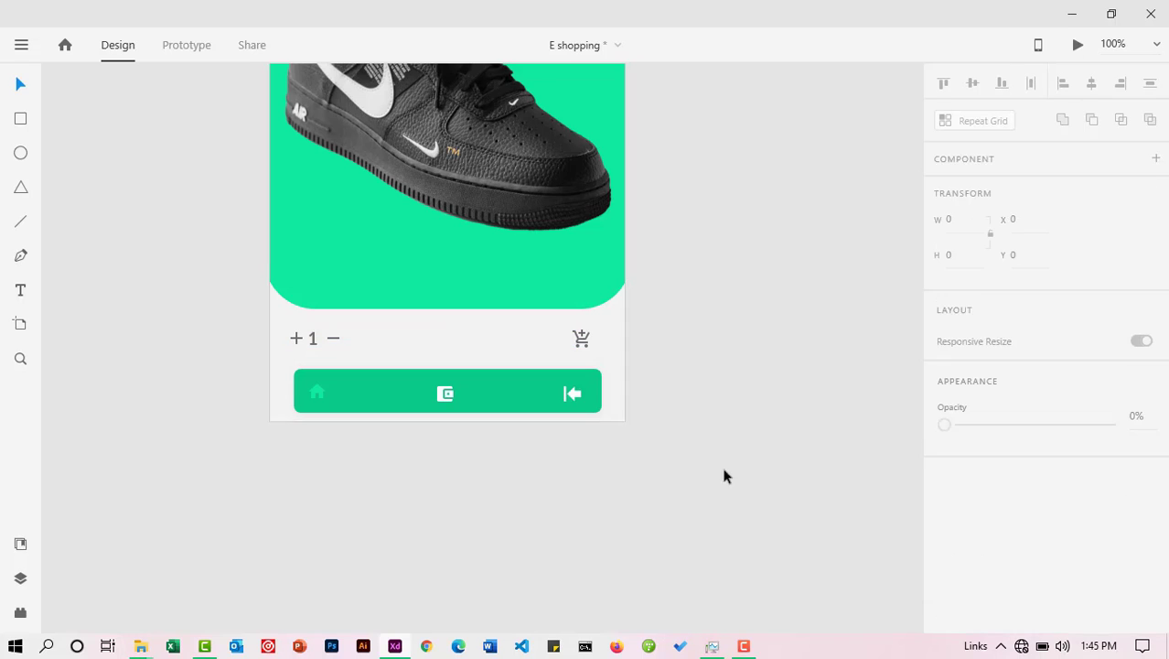
Step: Shrink the shoe image to 332 by 297 and move it into the upper part of the green card
scroll(736, 498, up, 3)
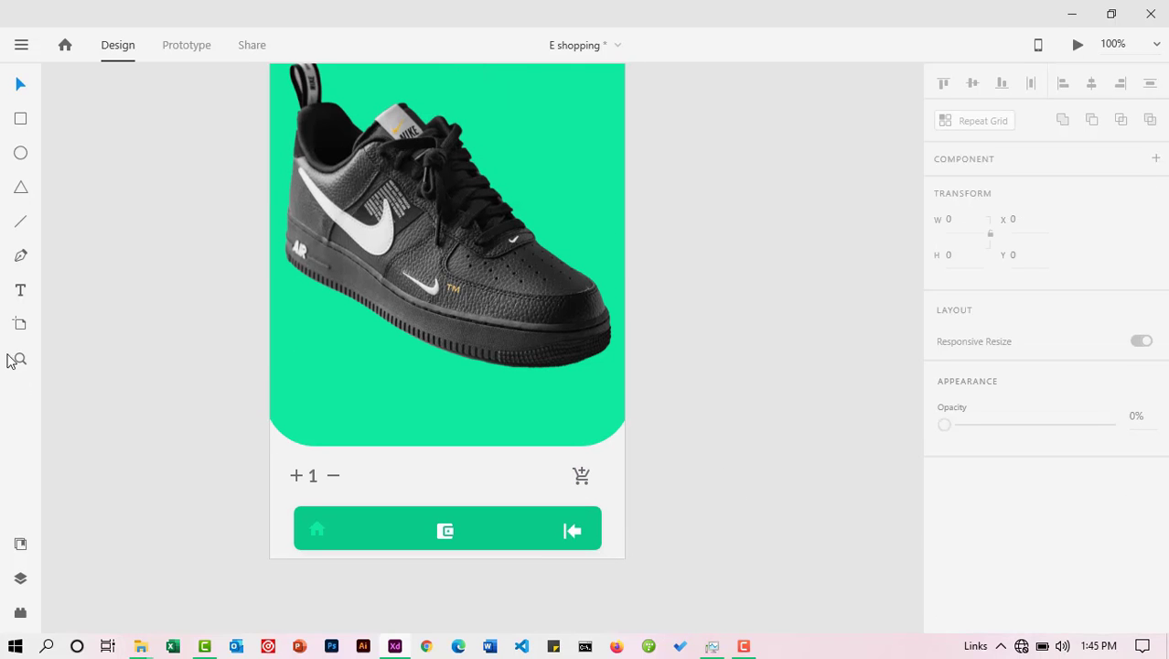
click(20, 358)
alt+click(397, 397)
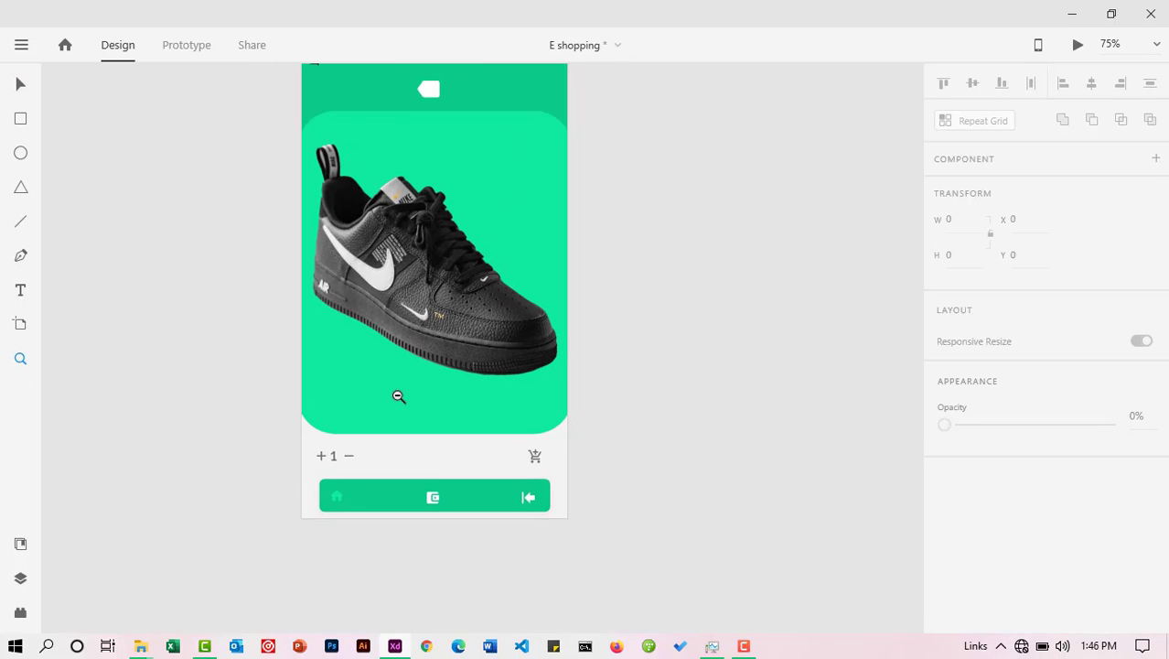
click(409, 390)
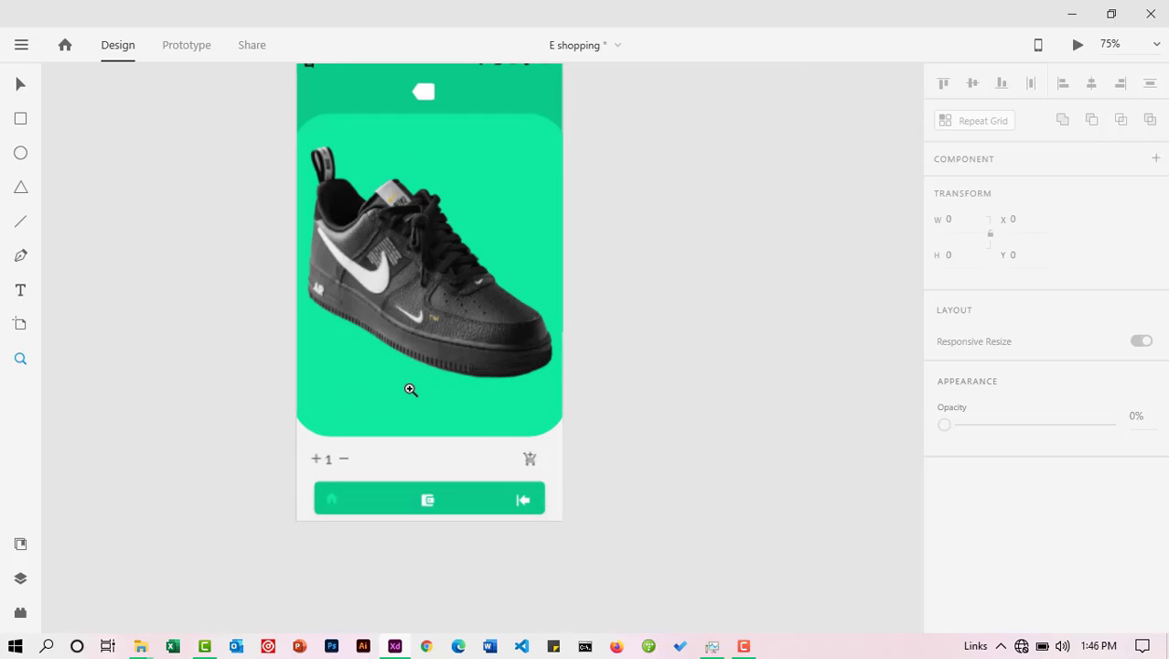
click(21, 85)
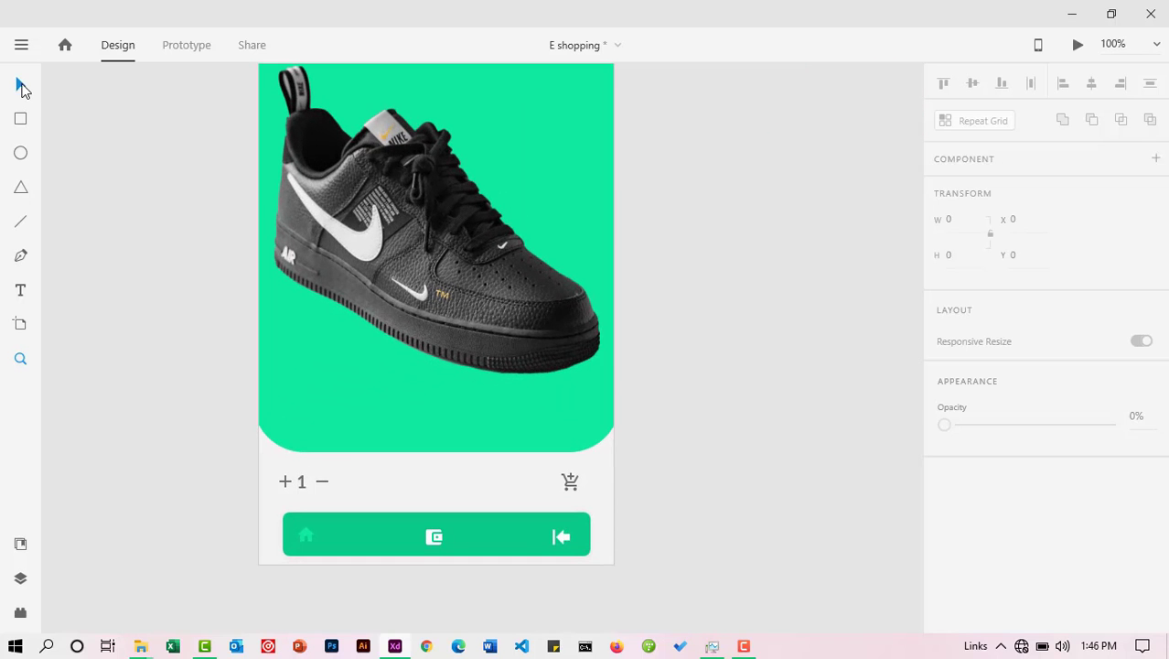
click(408, 246)
scroll(617, 391, up, 1)
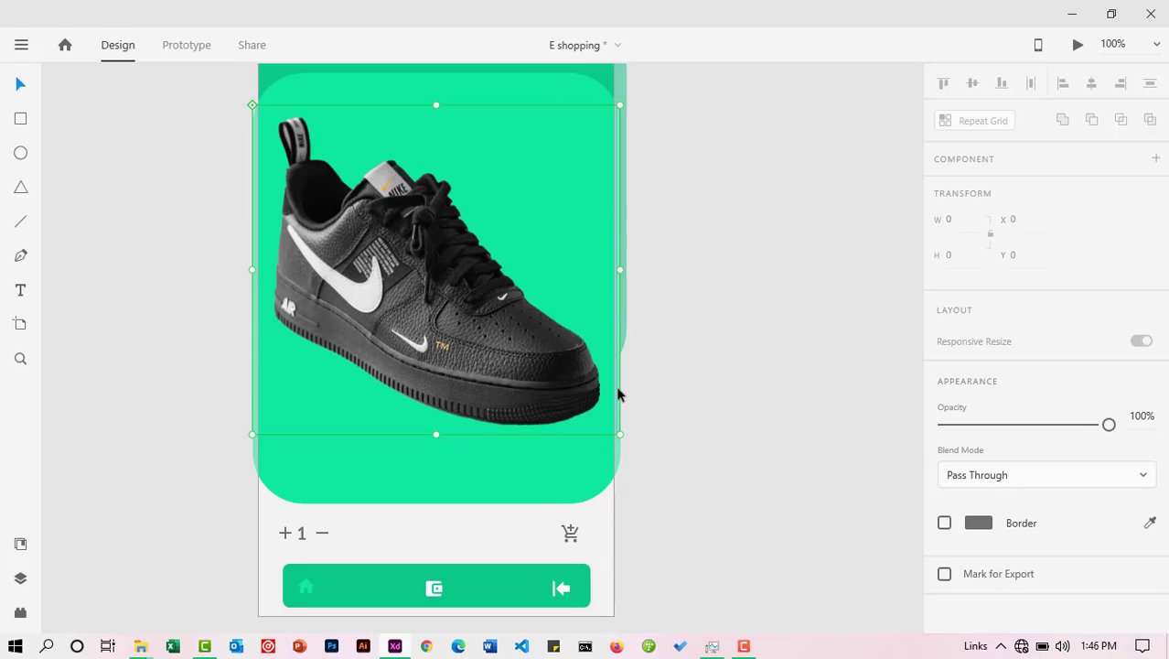
drag(620, 435, 579, 397)
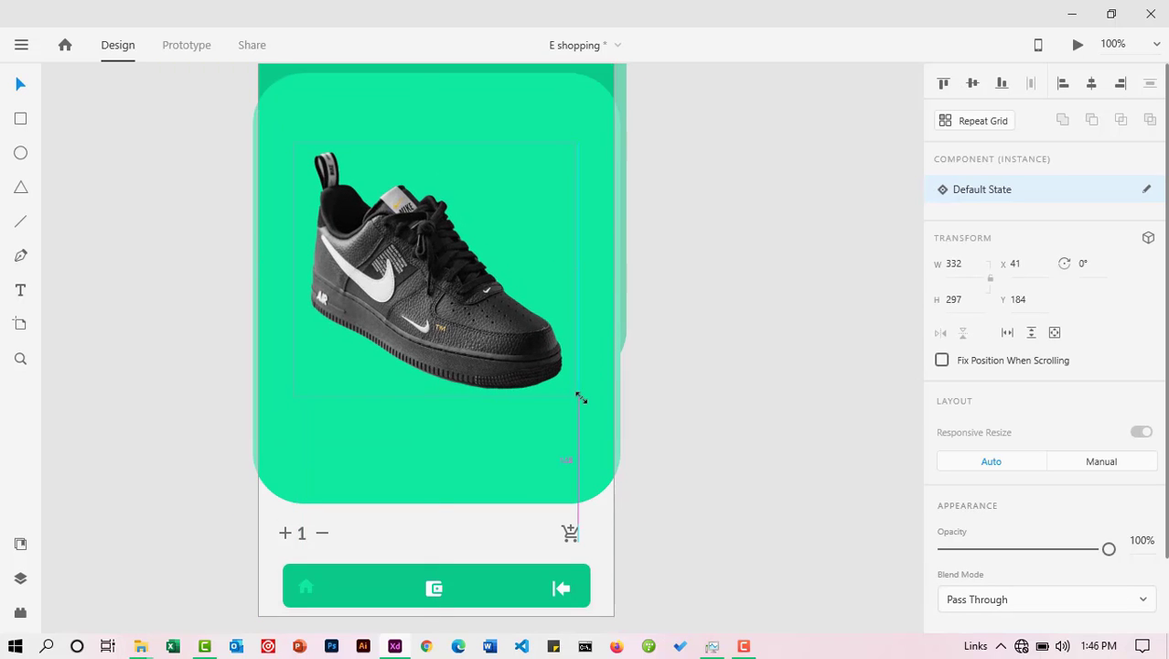
drag(447, 290, 443, 223)
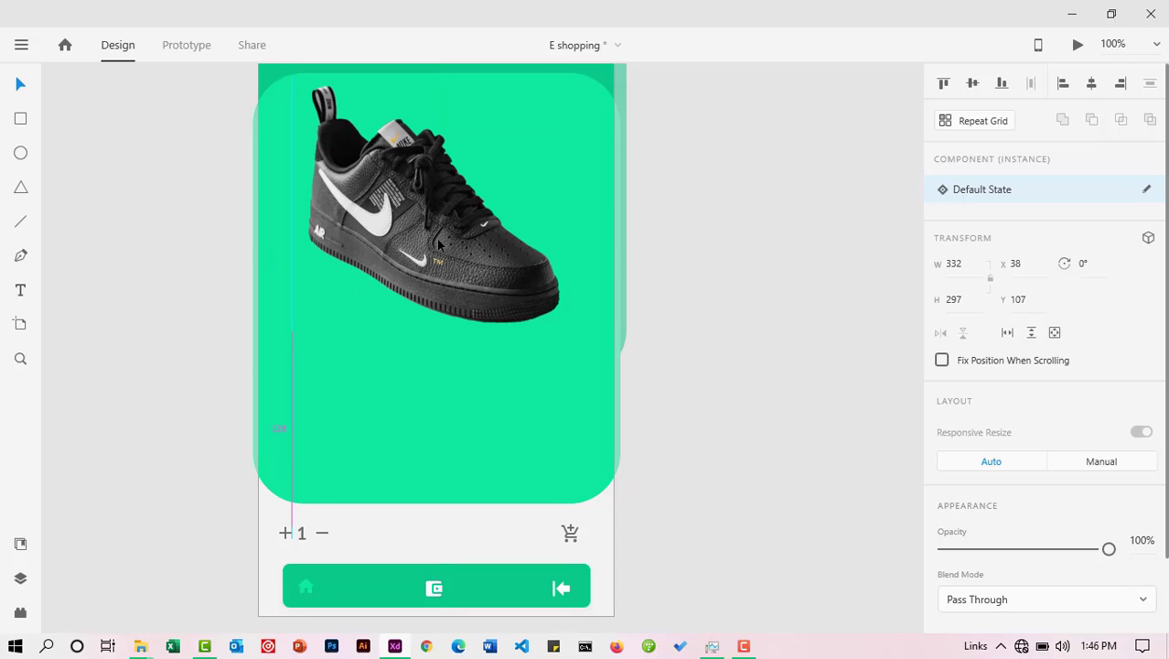
click(710, 370)
scroll(711, 370, up, 1)
scroll(711, 371, down, 1)
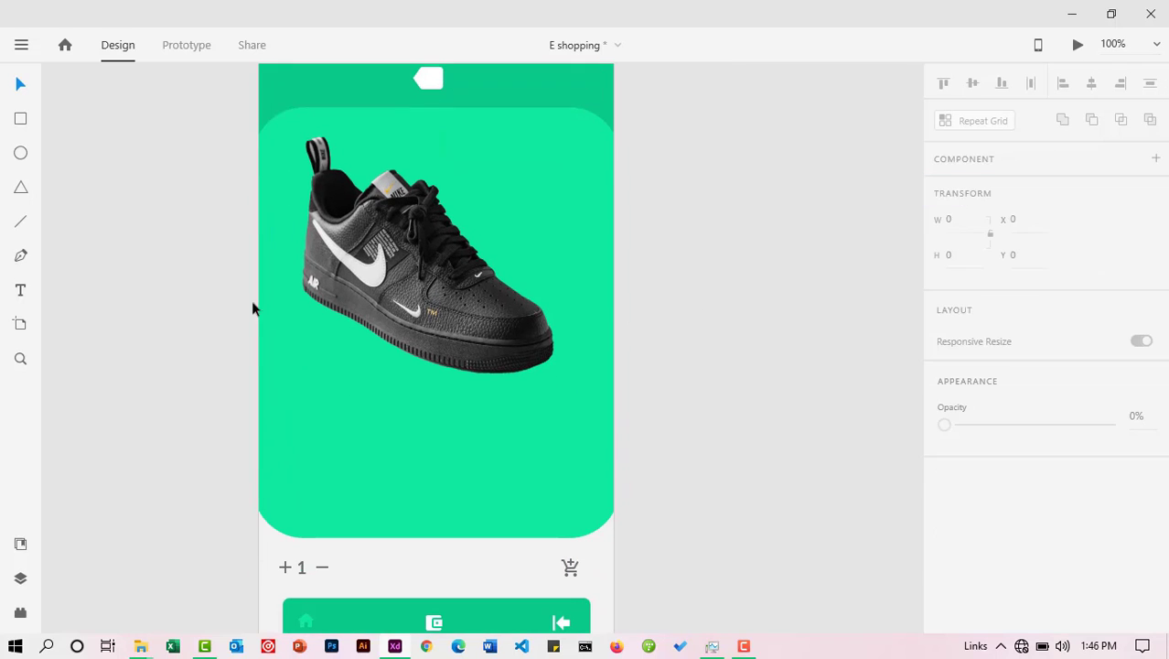
Step: Add the text NIKE below the shoe on the green card
scroll(524, 377, down, 1)
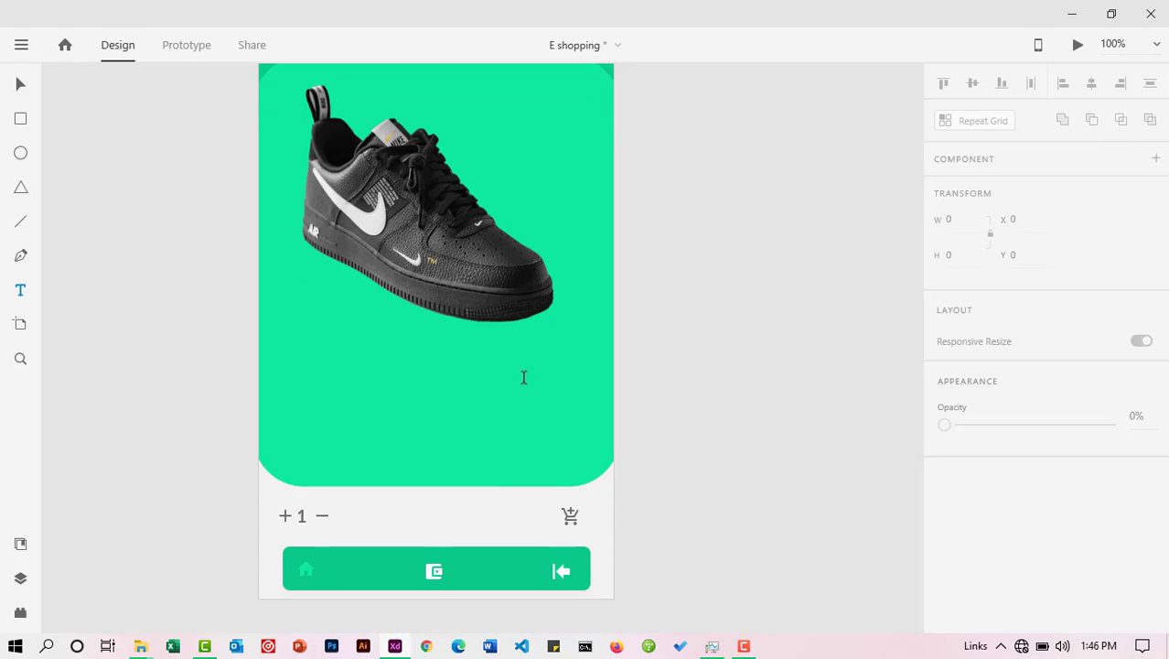
click(392, 354)
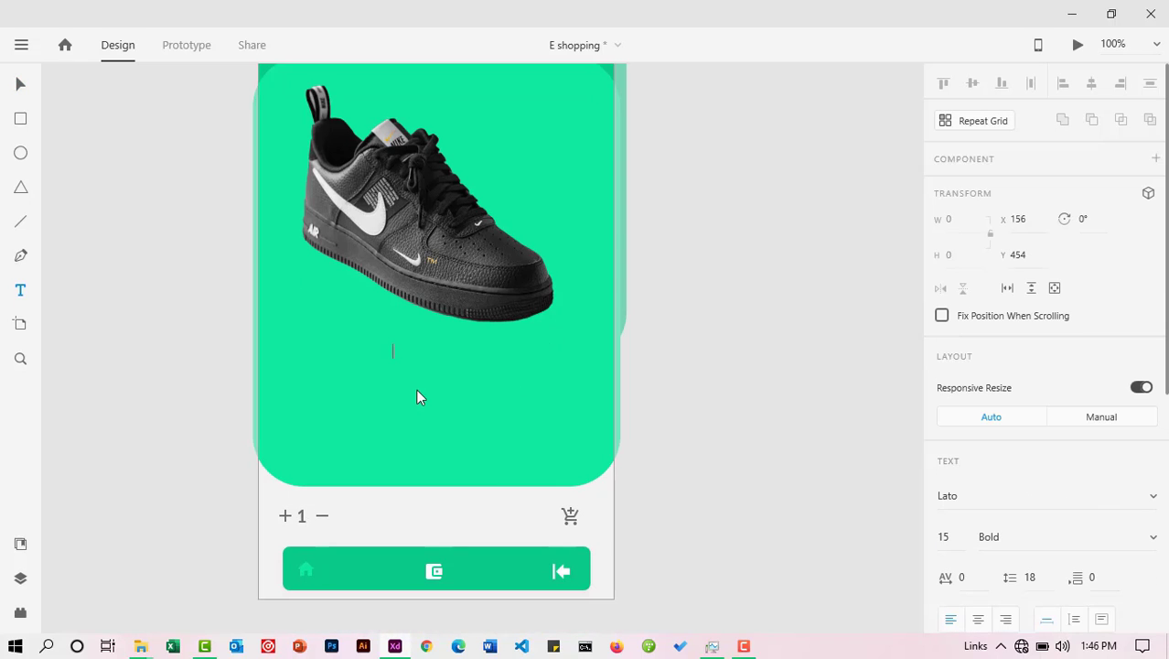
text(Nk)
text(KE)
key(Escape)
Step: Enlarge the NIKE text to size 28 and set its character spacing to 30
drag(408, 360, 409, 372)
scroll(961, 275, down, 4)
click(962, 236)
key(shift+Up)
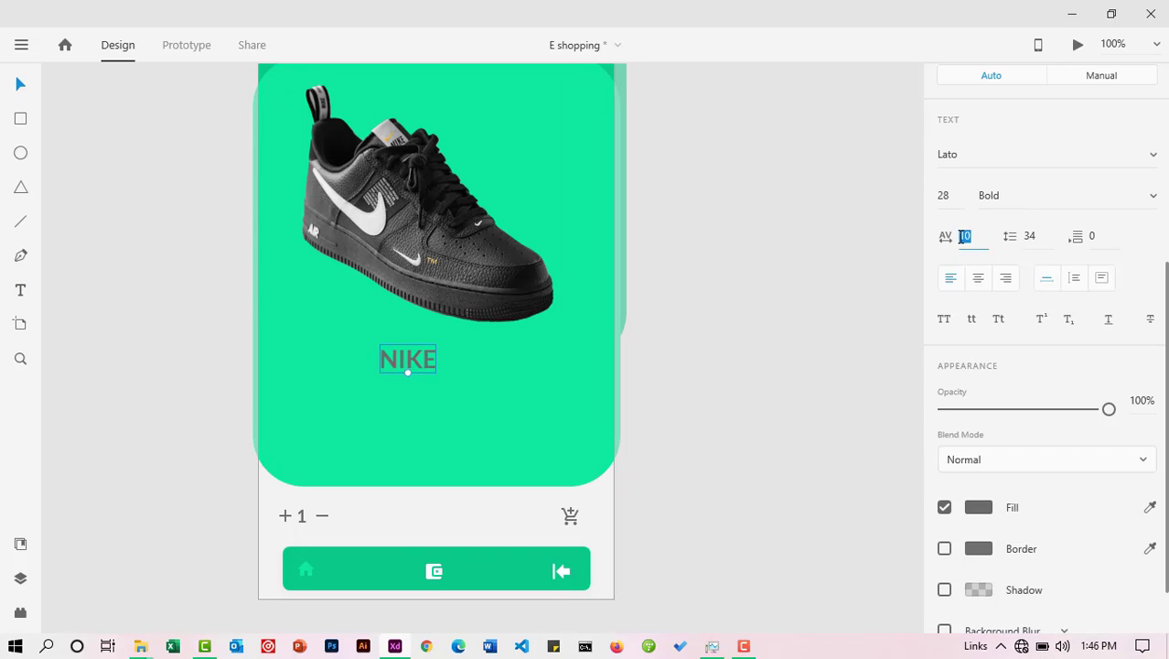
text(30)
click(103, 278)
Step: Set the NIKE text's font weight to Black and shift it slightly to the right
click(408, 359)
scroll(1048, 357, down, 3)
click(1152, 280)
click(1011, 296)
click(427, 362)
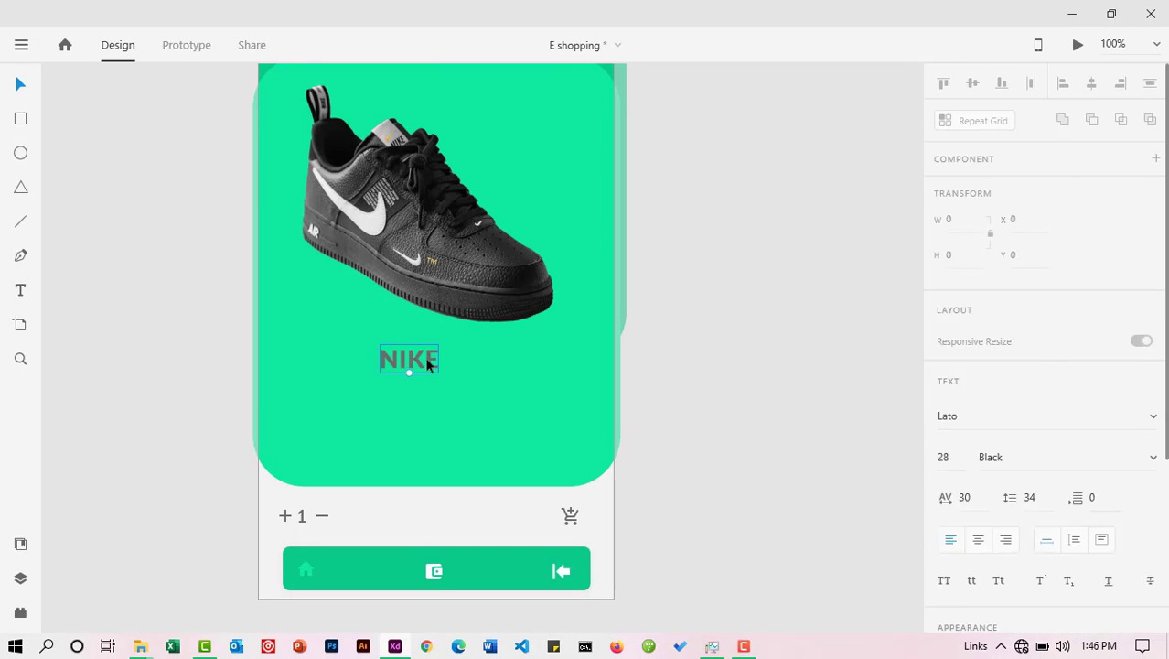
drag(428, 360, 440, 358)
Step: Duplicate the NIKE text, place the copy directly below it and set the copy's weight to Bold
key(ctrl+d)
drag(424, 362, 424, 387)
scroll(1052, 356, down, 2)
click(1152, 365)
click(979, 325)
Step: Change the copied text's fill to white and replace its wording with $50.00
scroll(1080, 402, down, 3)
click(978, 438)
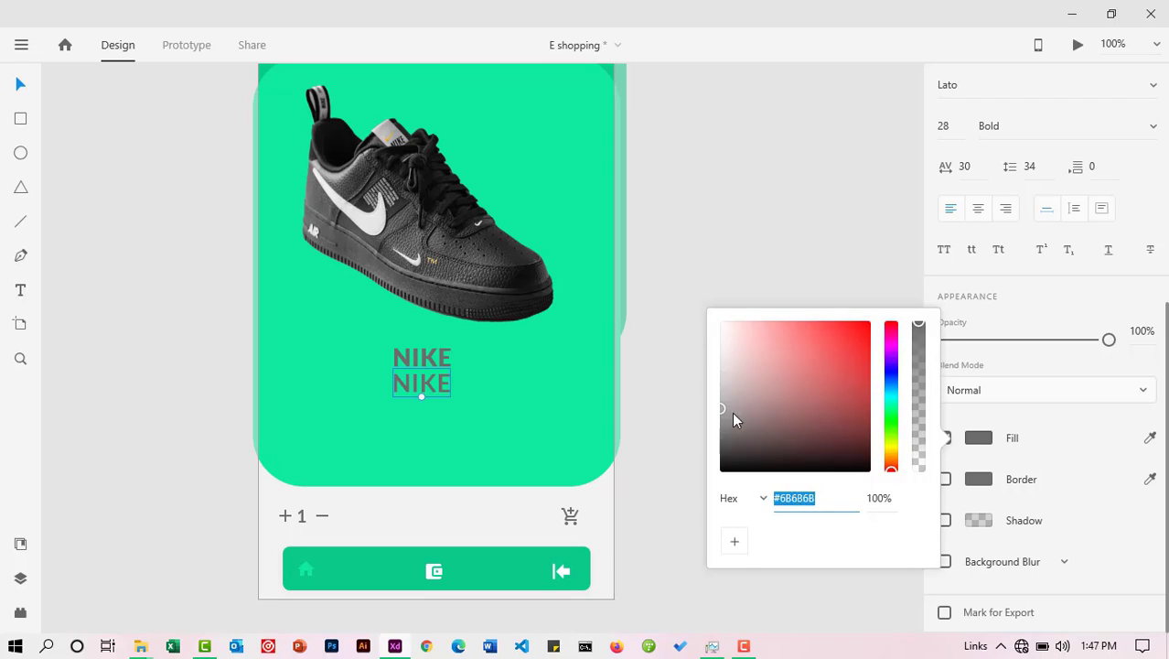
drag(732, 419, 699, 294)
double_click(424, 383)
text($50.00)
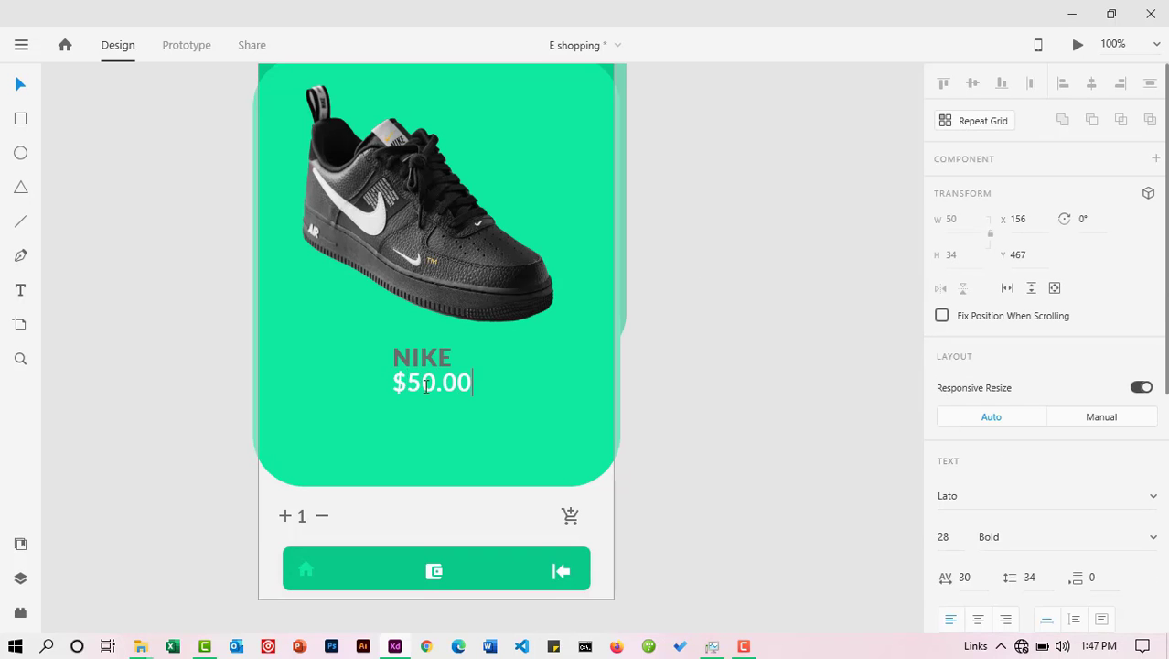
Step: Change the NIKE title's fill colour to white
double_click(436, 361)
scroll(1004, 407, down, 3)
click(978, 503)
drag(732, 407, 683, 352)
click(683, 355)
Step: Centre the paragraph alignment of the NIKE and $50.00 texts and line the two up on a common vertical centre
click(428, 358)
shift+click(427, 383)
scroll(955, 371, down, 4)
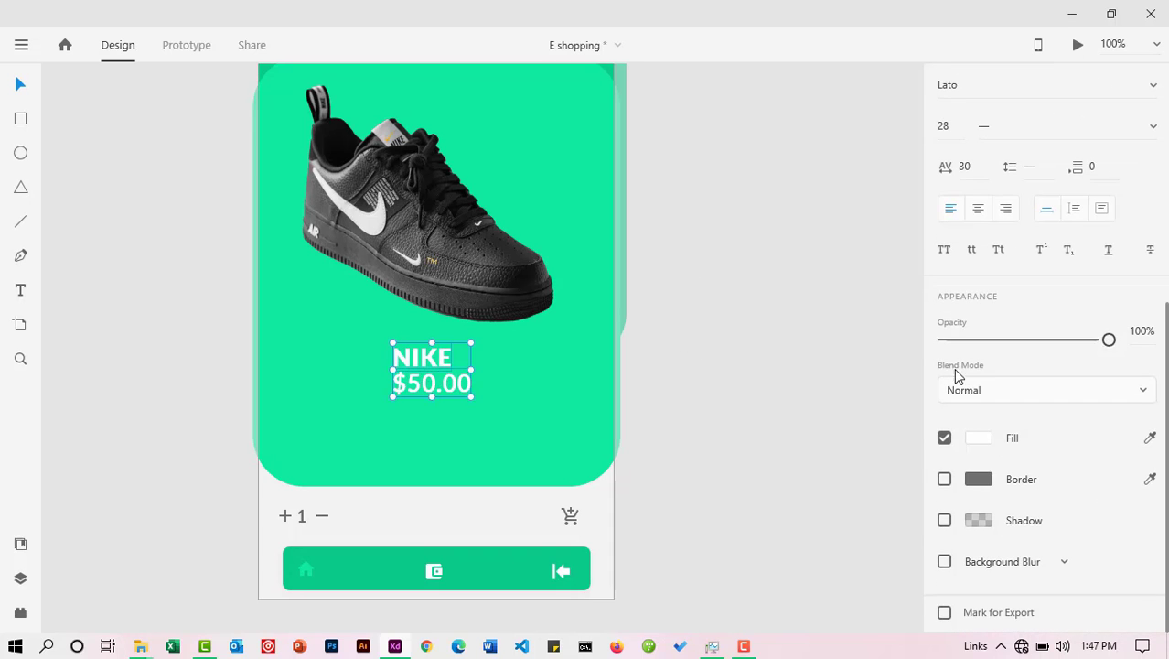
click(976, 209)
click(516, 371)
drag(516, 372, 416, 413)
click(1092, 84)
click(516, 372)
click(420, 388)
Step: Below the price, write the description "This is the best shoe in the market" and "now Tis is designed by professionals with your comfort in mind" on two lines
double_click(416, 413)
text(this is the best shoe)
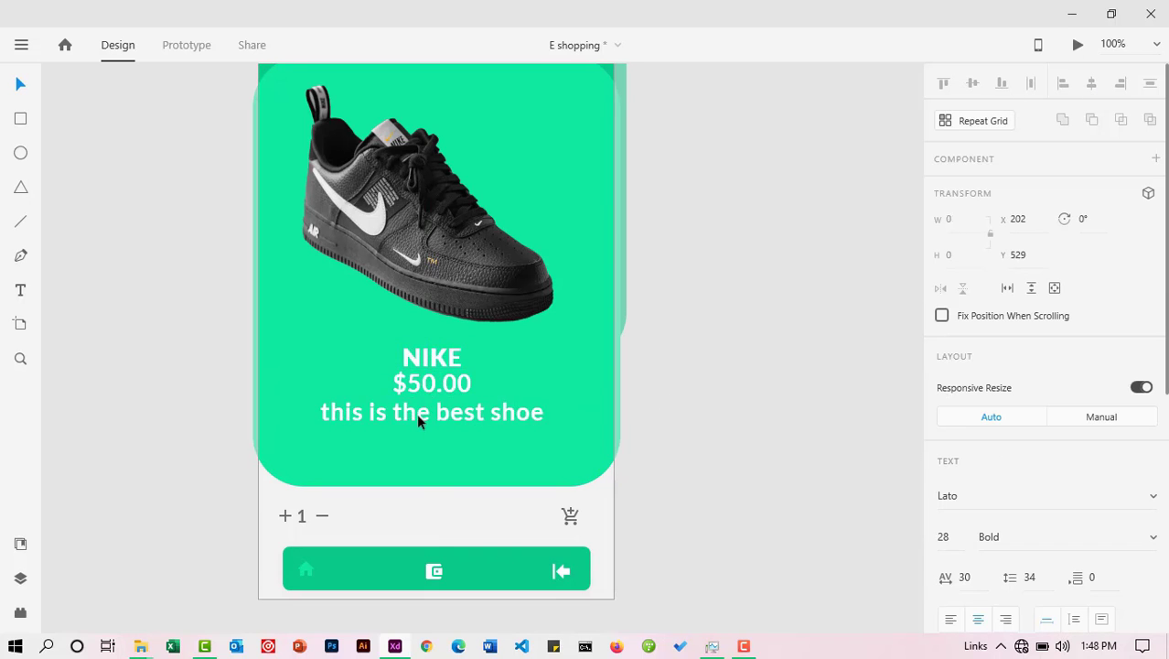
text( in the market)
key(Return)
text(now Tis is designe)
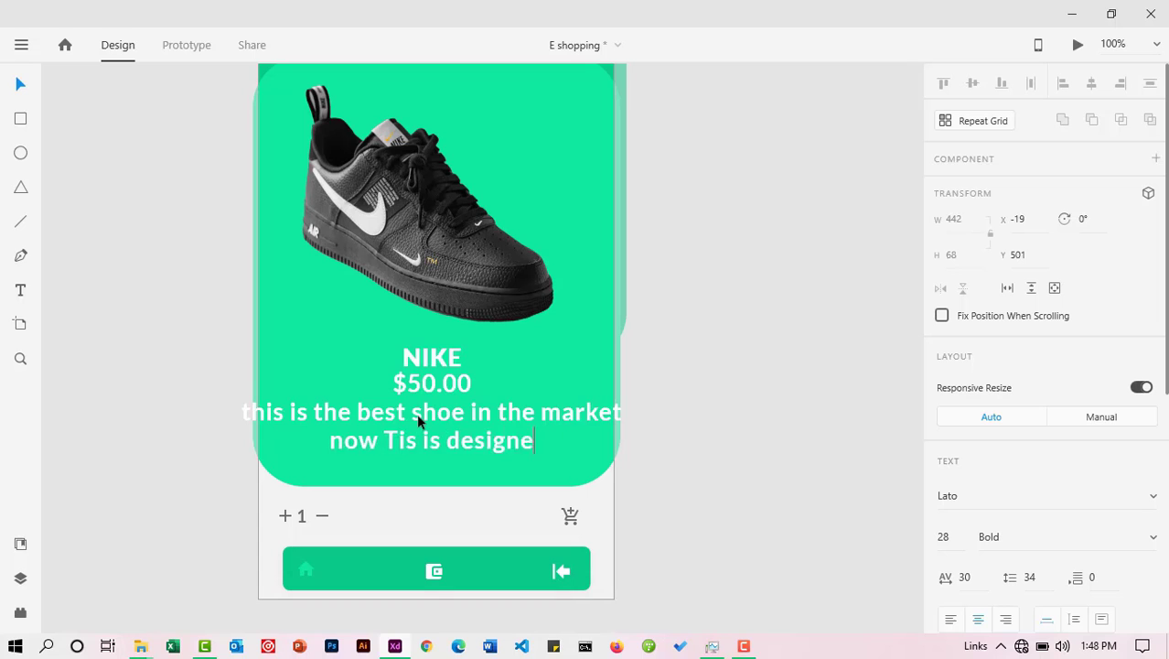
text(d by professionals with your comfor)
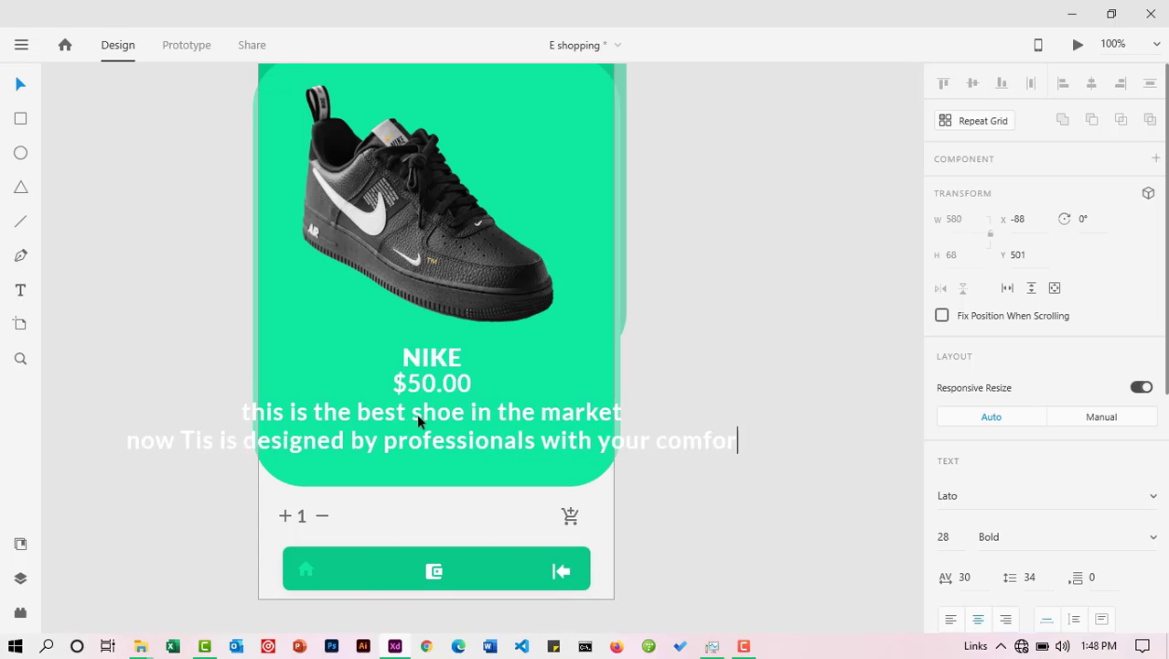
text(t in mind)
drag(251, 411, 223, 410)
text(T)
Step: Reduce the shoe description text to size 13 so it fits inside the green card
click(20, 84)
drag(431, 454, 438, 425)
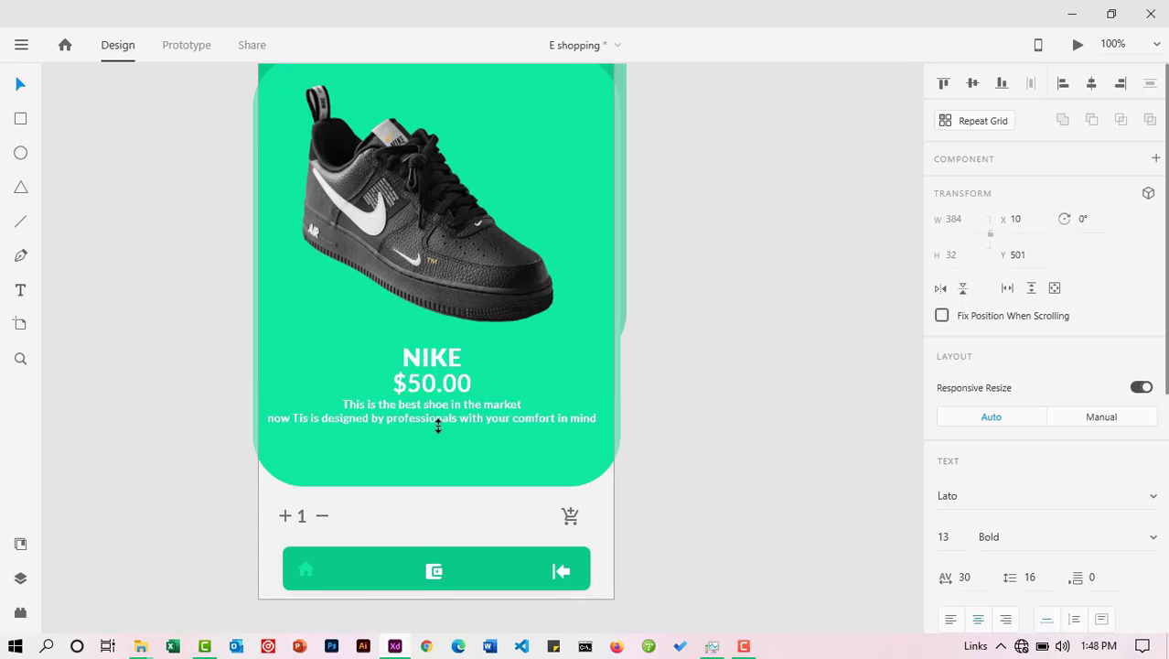
click(693, 421)
scroll(693, 420, down, 1)
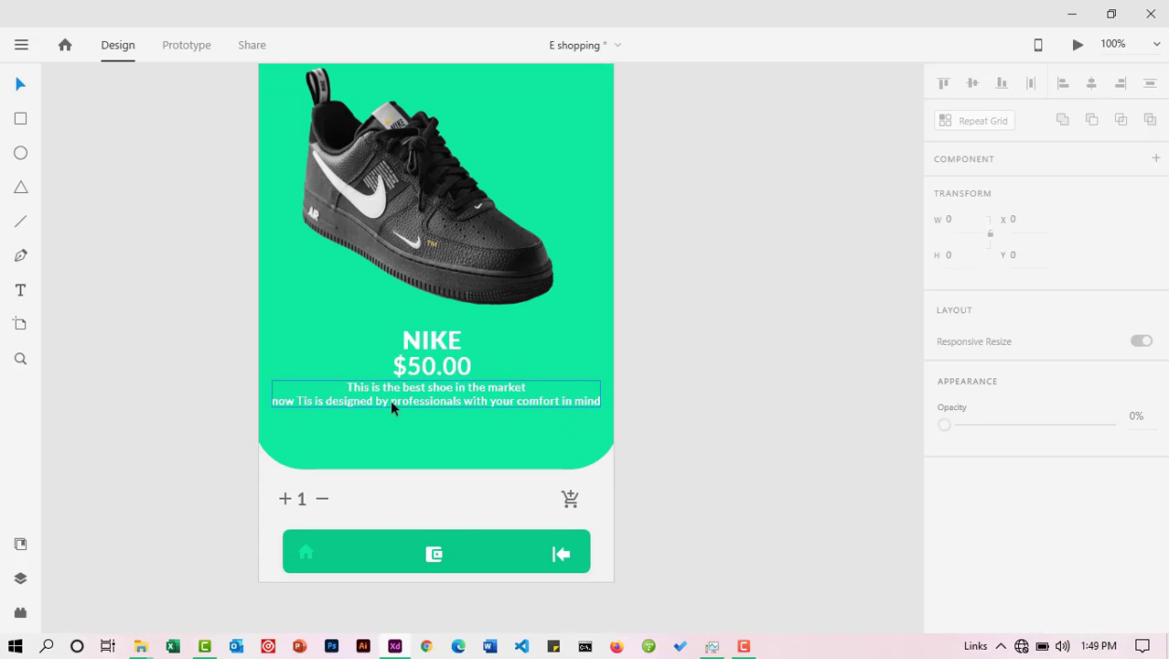
Step: Correct "Tis" to "it" in the second line of the shoe description
double_click(305, 399)
key(BackSpace)
key(BackSpace)
text(it)
key(Return)
key(Delete)
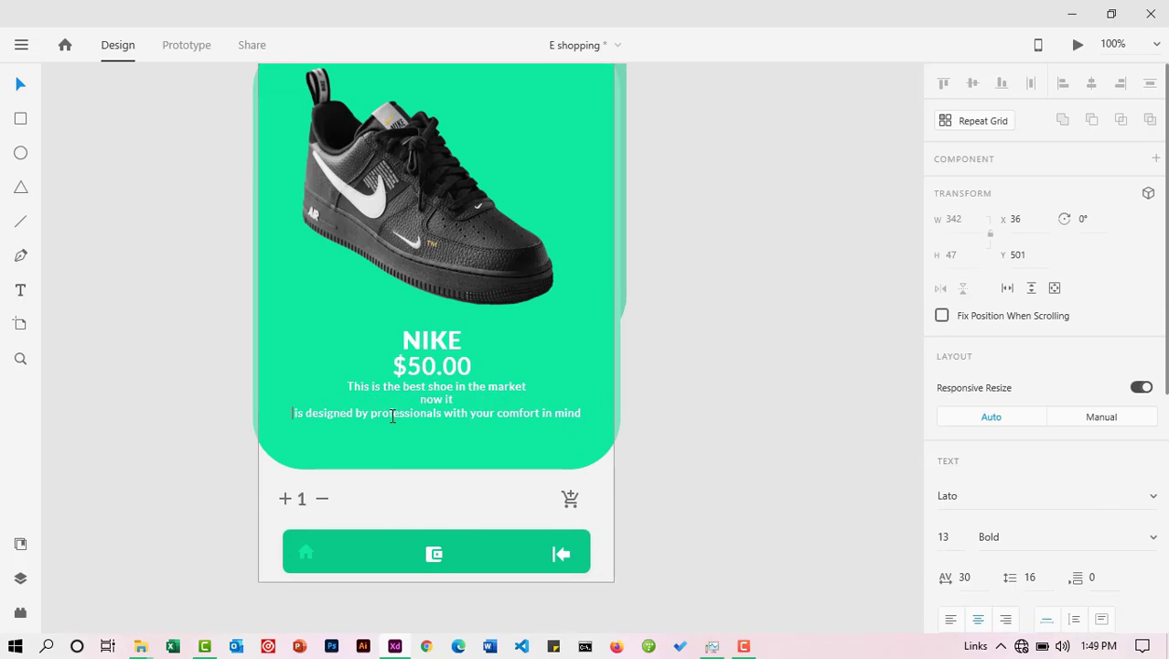
key(BackSpace)
Step: Rewrap the description so its second line ends after "with your" and "comfort in mind" stands on a third line
click(388, 403)
key(Return)
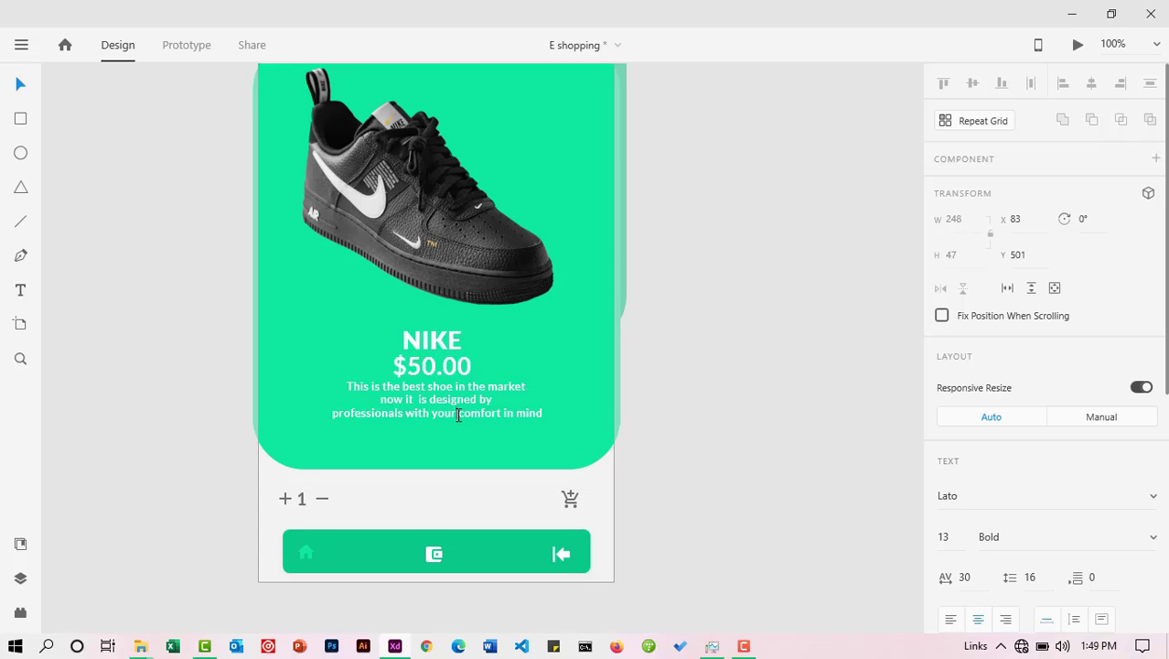
click(459, 415)
key(Return)
click(375, 411)
key(BackSpace)
key(Escape)
Step: Enlarge the shoe description to size 16, give it a lighter font weight and adjust its position slightly
drag(435, 420, 442, 429)
scroll(1061, 444, down, 4)
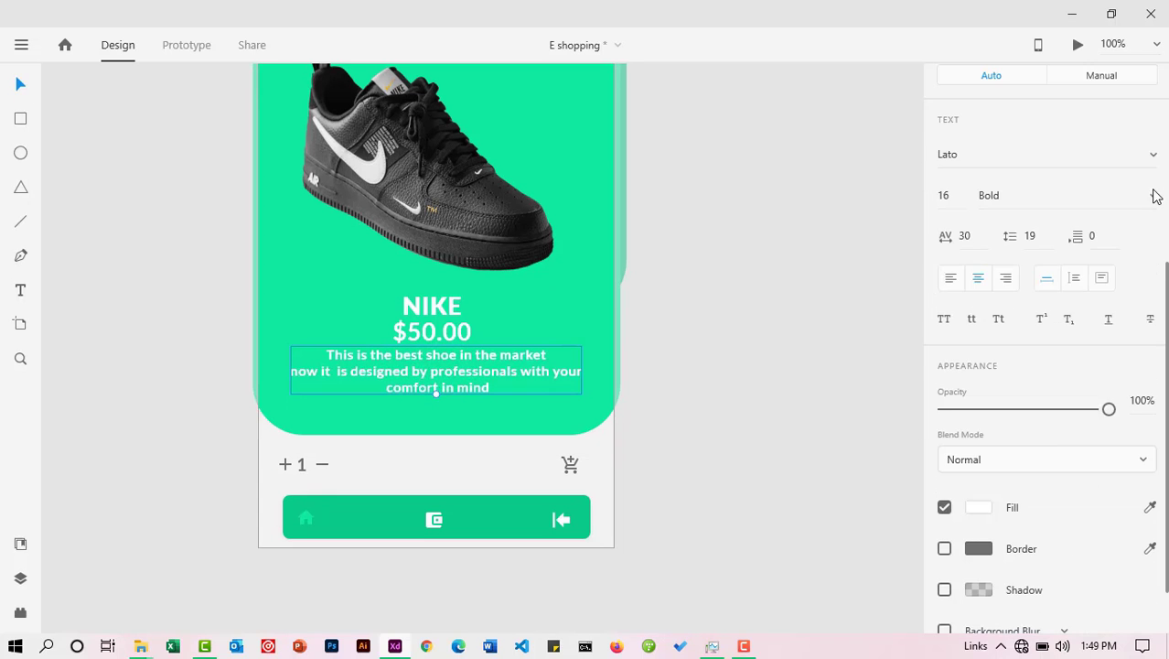
click(1155, 195)
click(1024, 208)
key(Escape)
scroll(490, 390, up, 2)
drag(441, 382, 441, 379)
click(708, 436)
scroll(707, 435, up, 2)
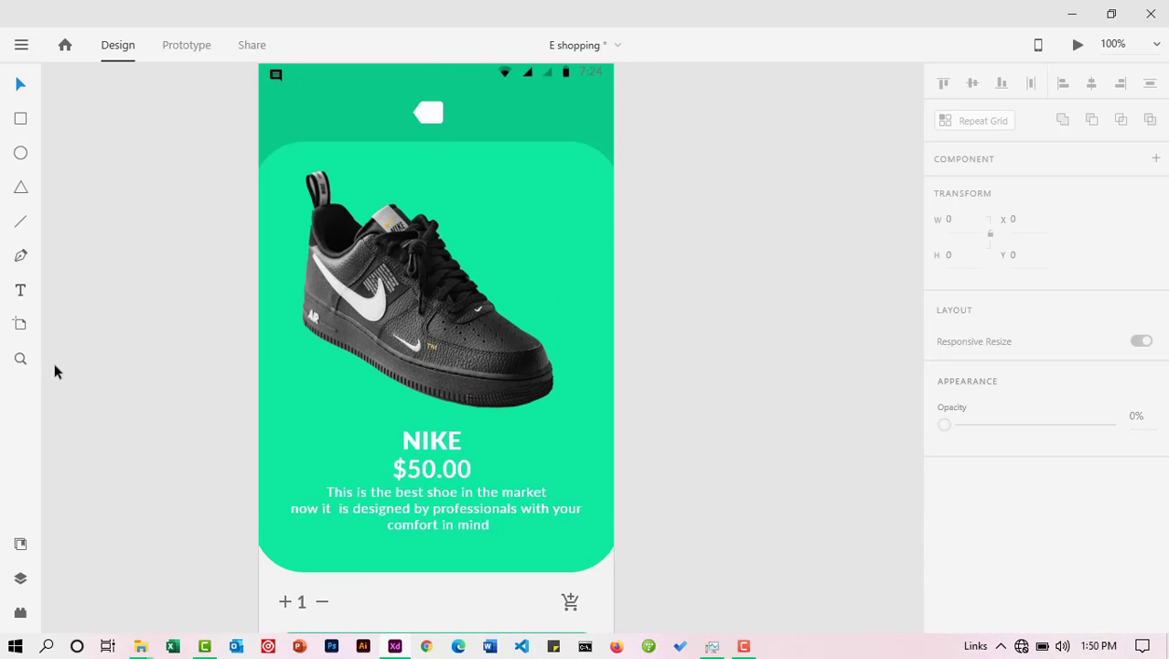
click(21, 359)
alt+click(403, 377)
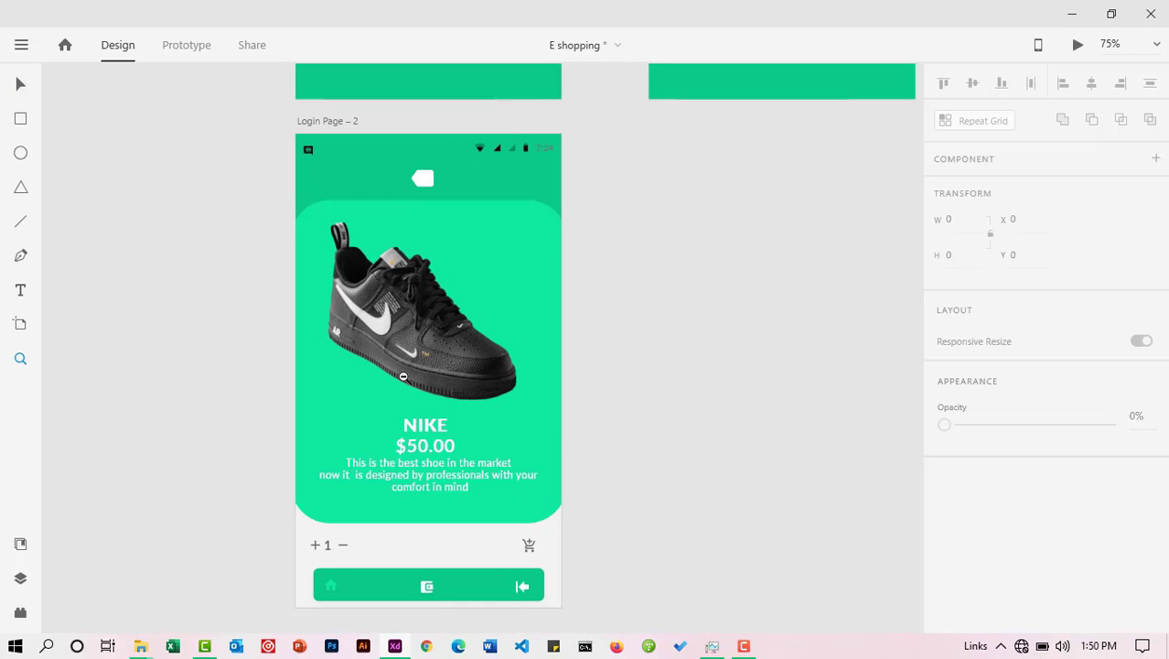
Step: Duplicate the Login Page – 1 artboard and place the copy directly beside the original, on its right
alt+click(403, 376)
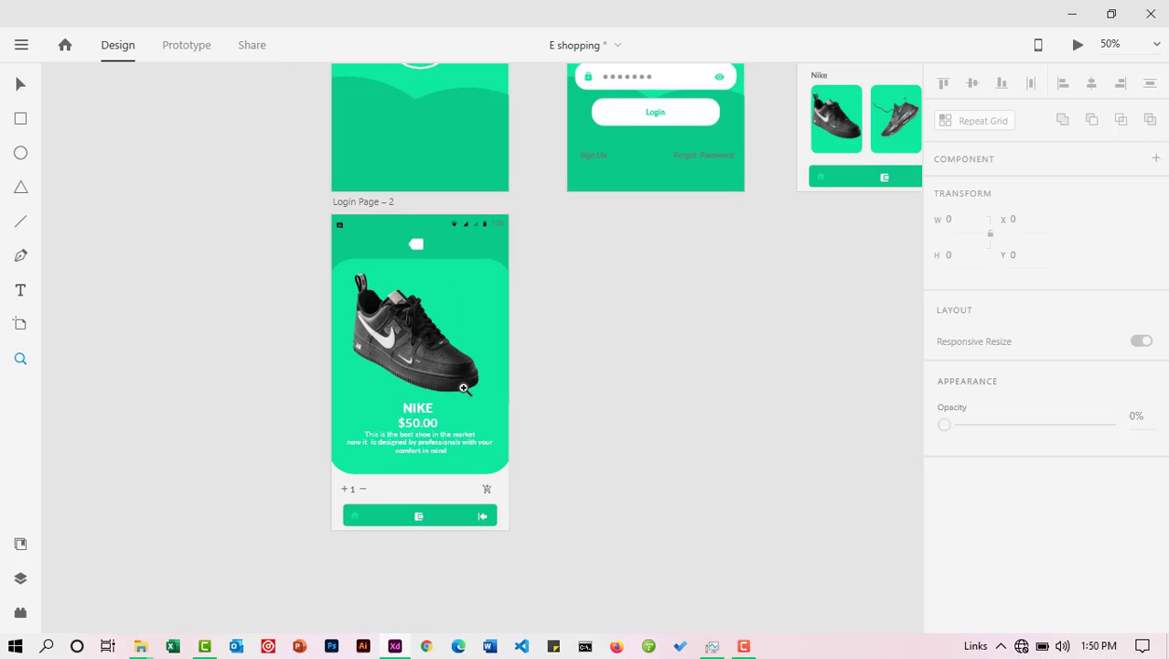
alt+click(463, 388)
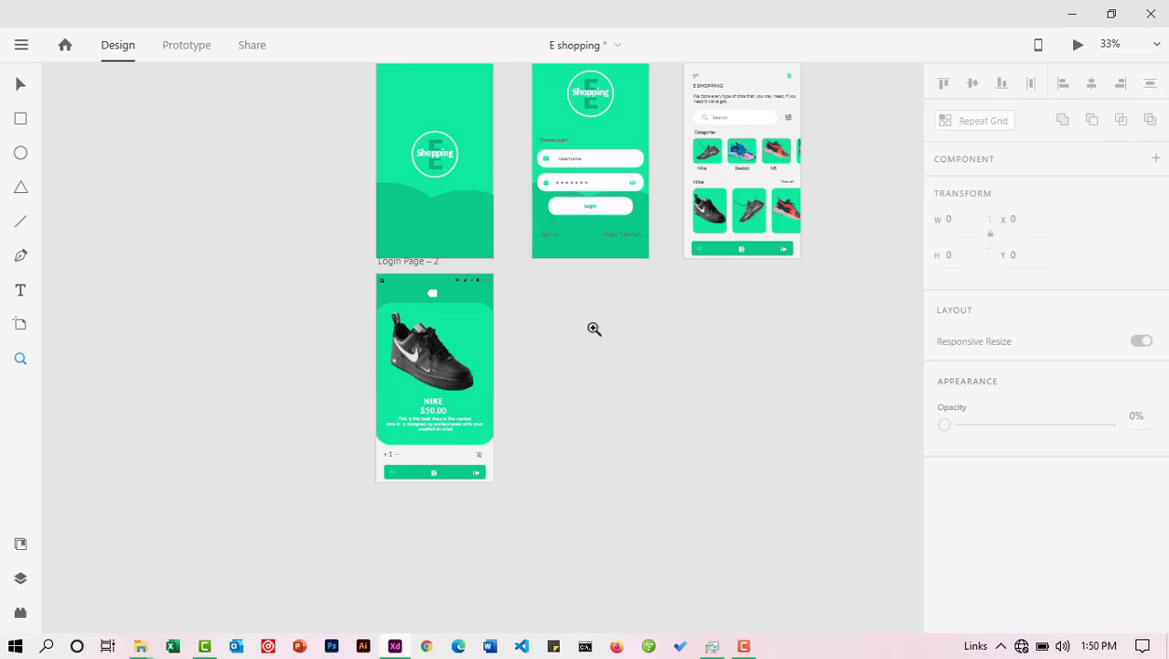
drag(626, 227, 459, 280)
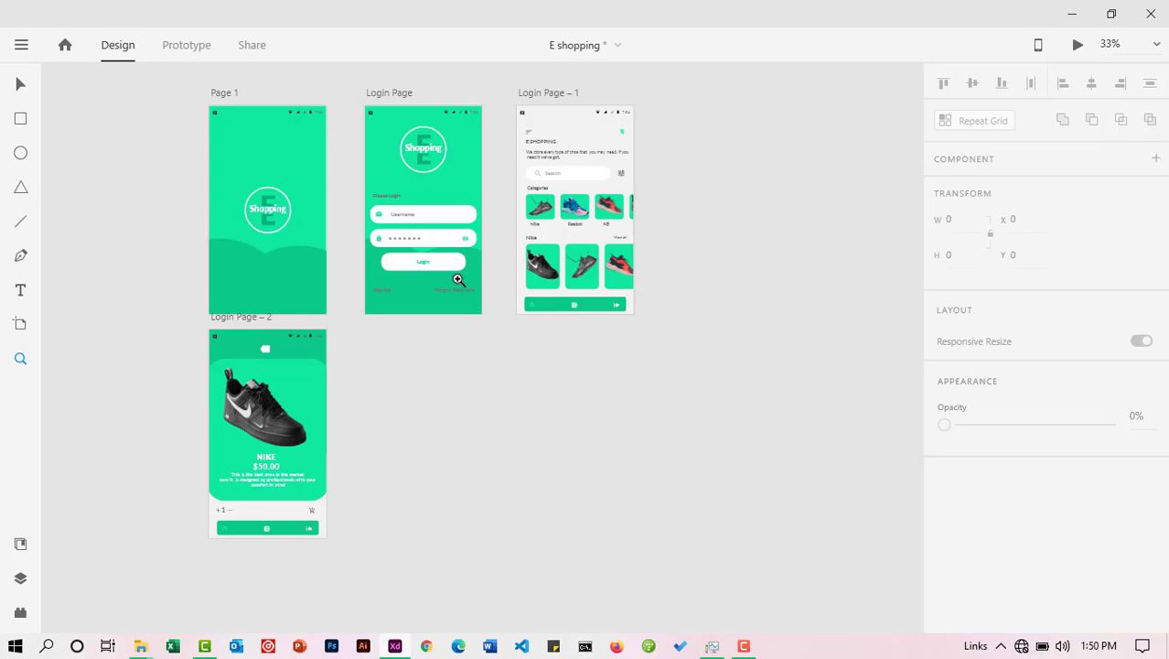
scroll(457, 279, up, 1)
scroll(456, 277, up, 1)
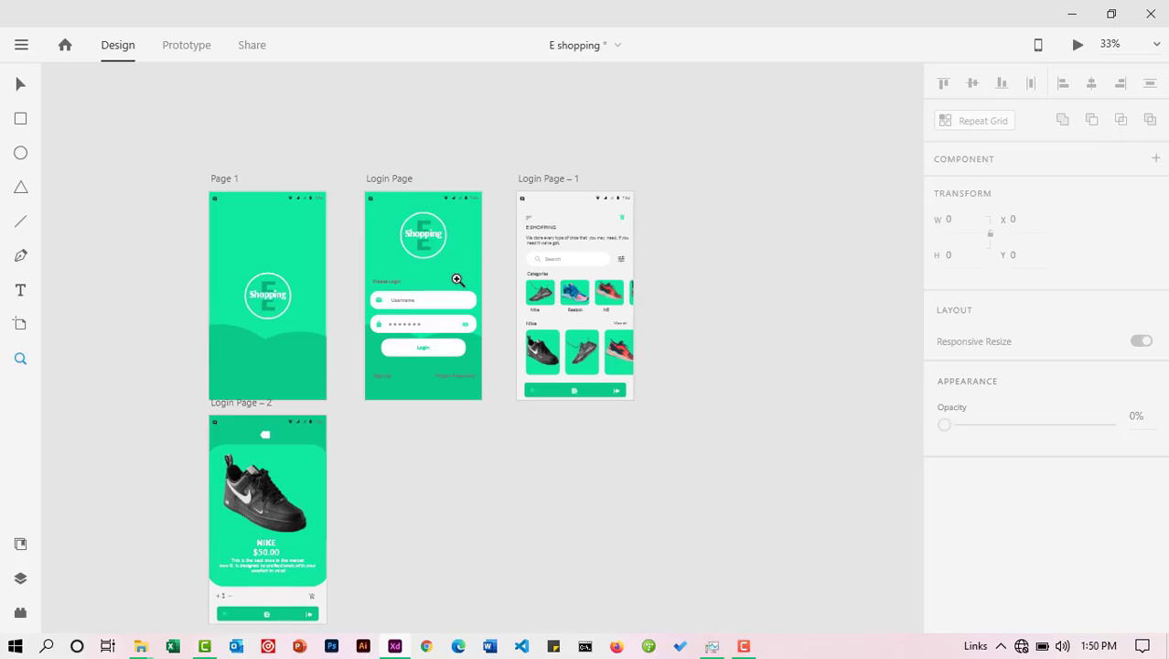
scroll(457, 273, down, 1)
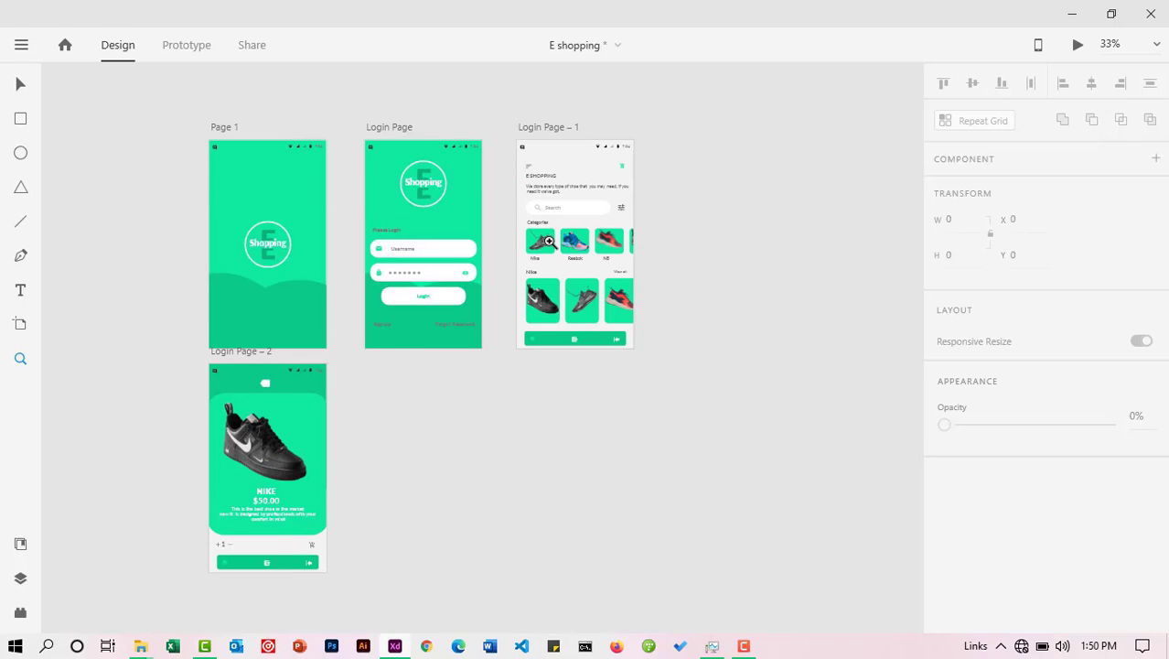
click(566, 243)
scroll(635, 267, up, 2)
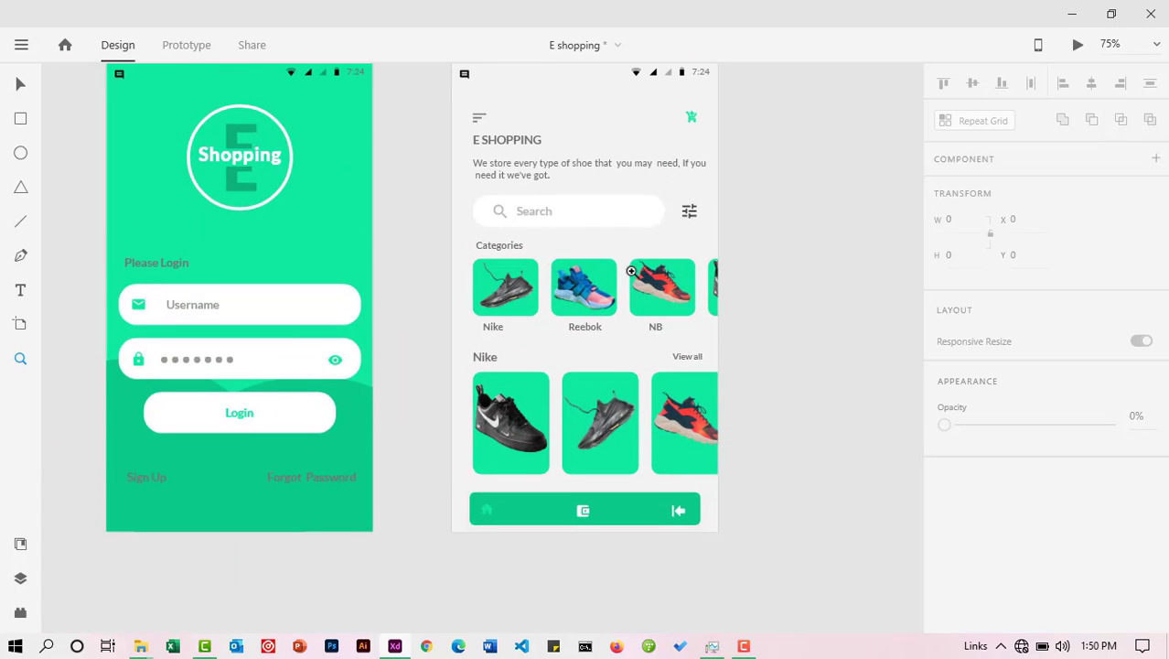
drag(584, 263, 453, 242)
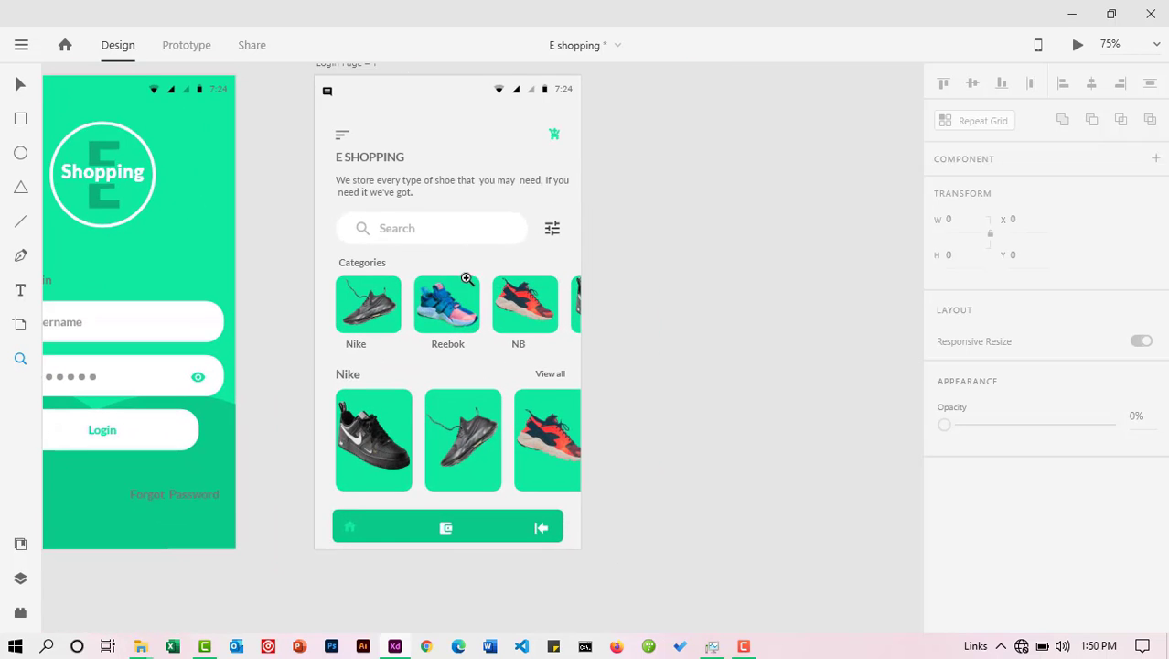
drag(466, 293, 465, 263)
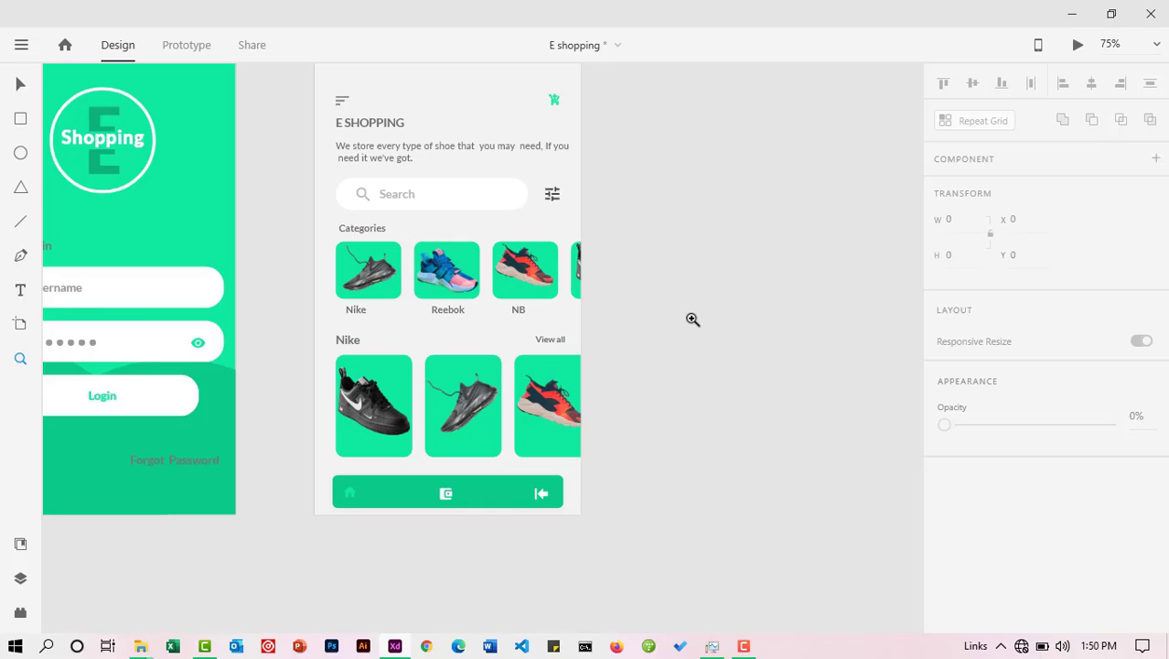
click(465, 265)
scroll(464, 264, up, 3)
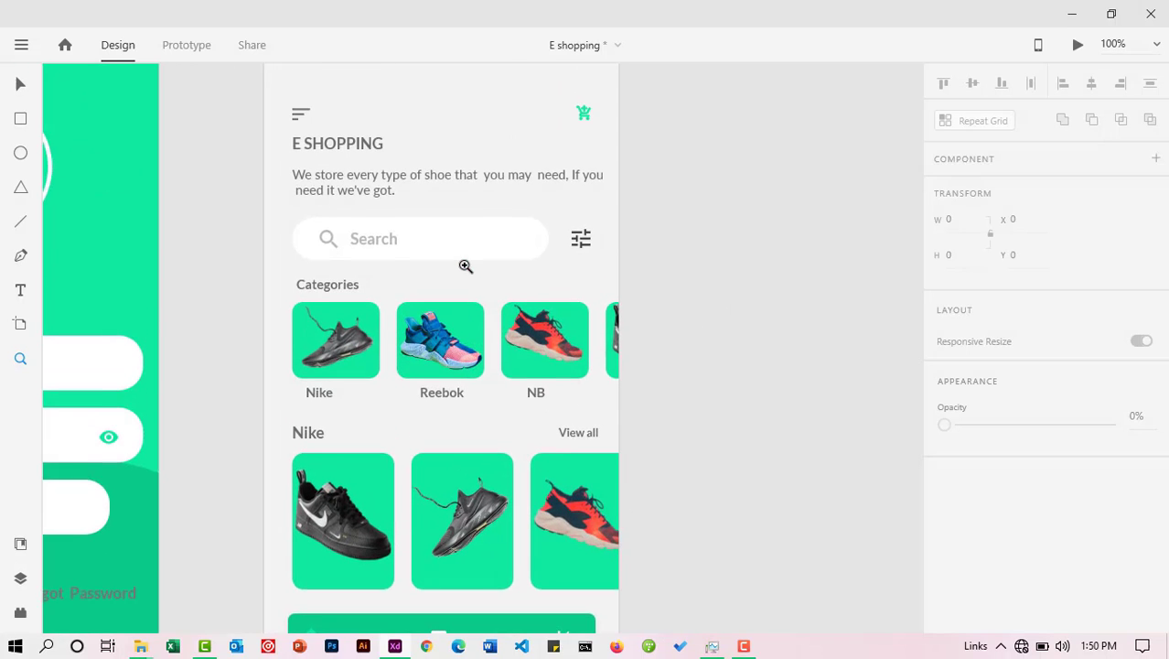
alt+click(413, 265)
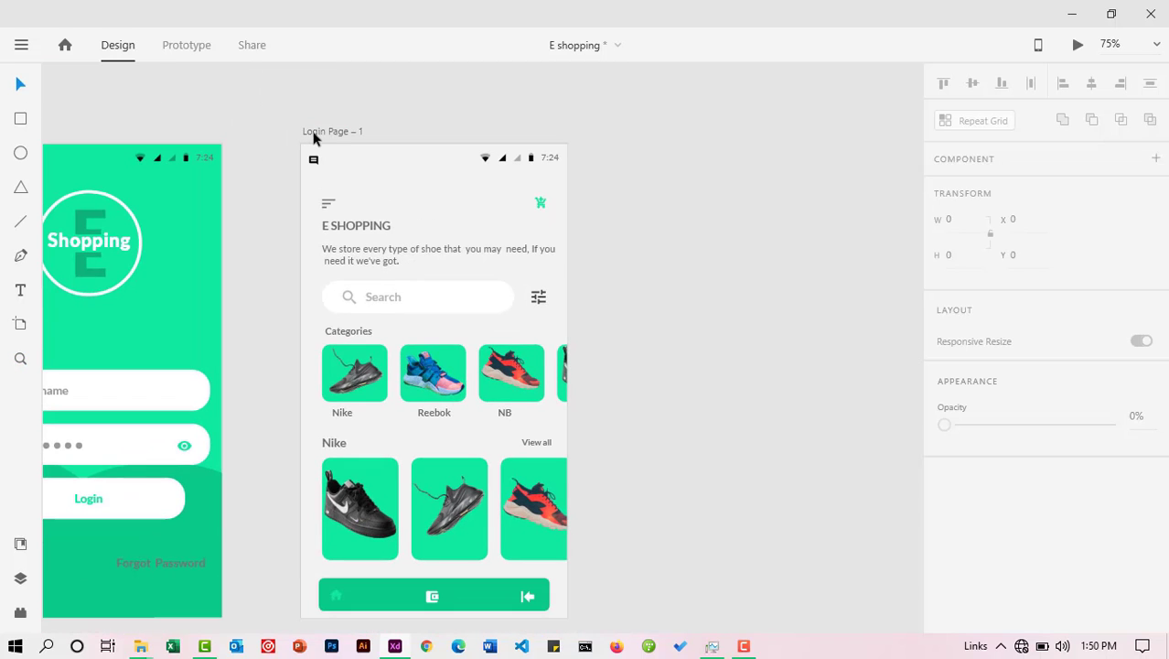
drag(313, 137, 604, 137)
scroll(637, 240, down, 3)
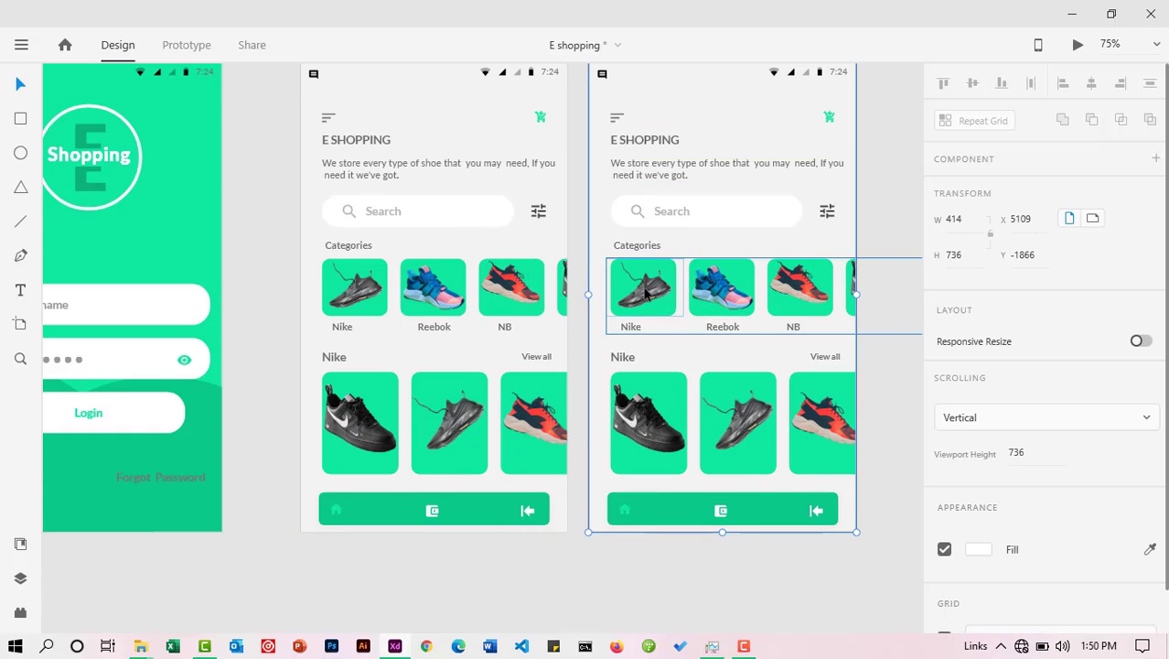
Step: Shift the Categories shoe row on the duplicated artboard left to X -119, so that Reebok comes first
click(645, 289)
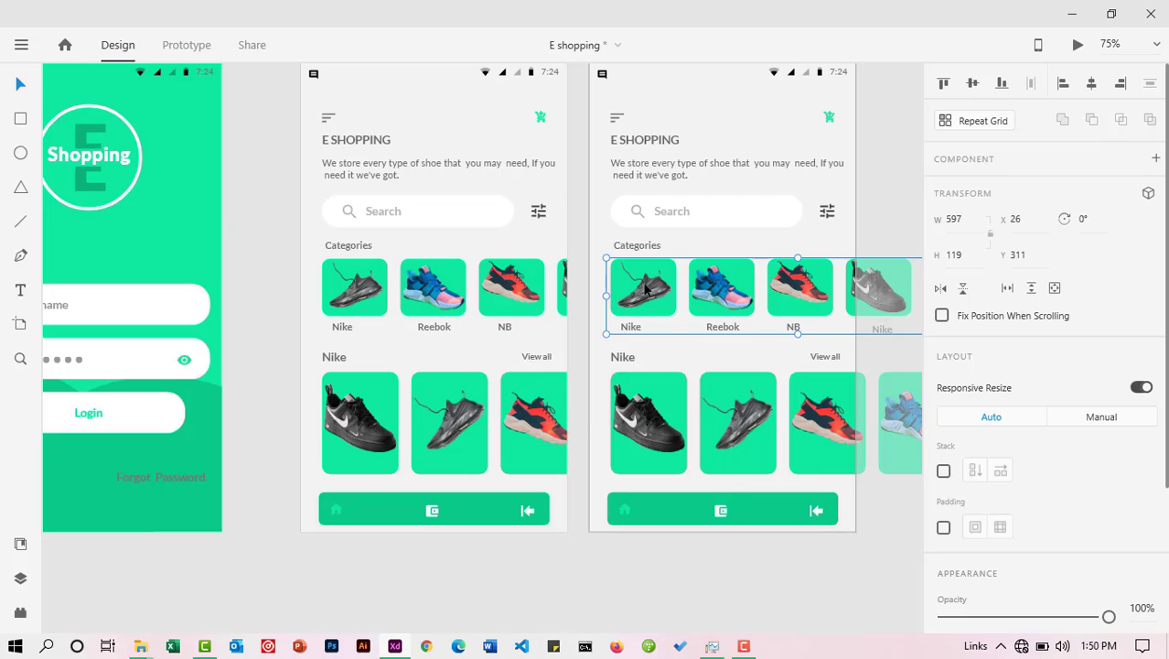
key(Left)
key(Left)
key(Left)
key(Left)
key(Left)
key(Left)
key(Left)
key(Left)
key(Left)
key(Left)
key(Left)
key(Left)
key(Left)
key(Left)
key(Left)
key(Left)
key(Left)
key(Left)
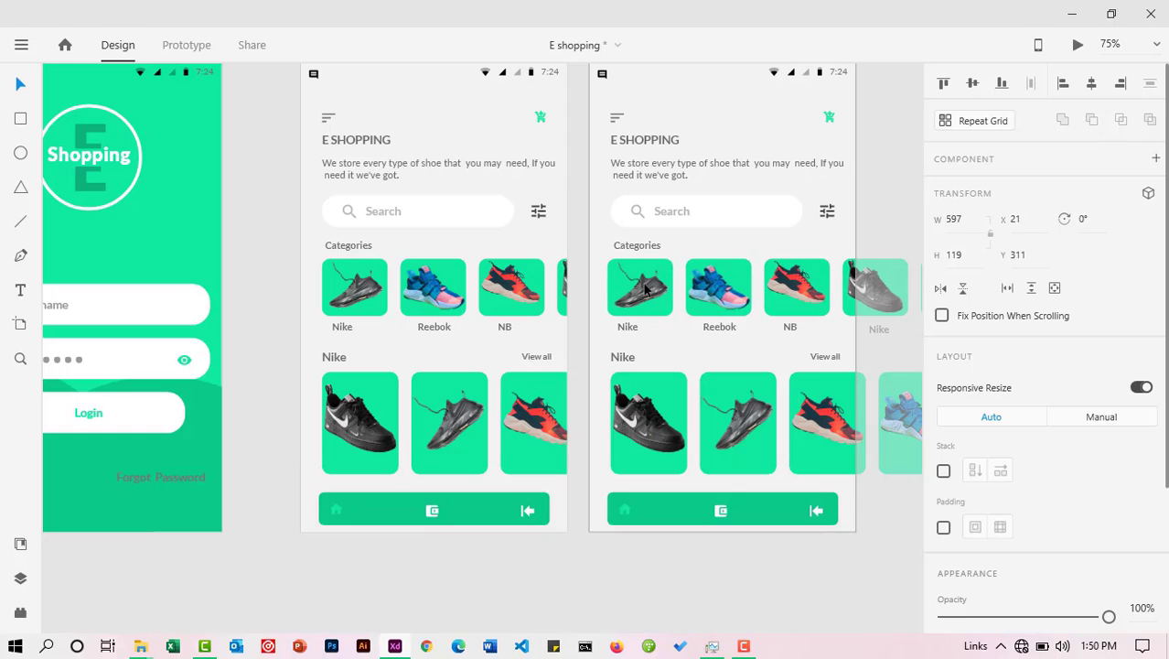
key(Left)
key(Left)
key(Left)
key(Left)
key(Left)
key(Left)
key(Left)
key(Left)
key(Left)
key(Left)
key(Left)
key(Left)
key(Left)
key(Left)
key(Left)
key(Left)
key(Left)
key(Left)
key(Left)
key(Left)
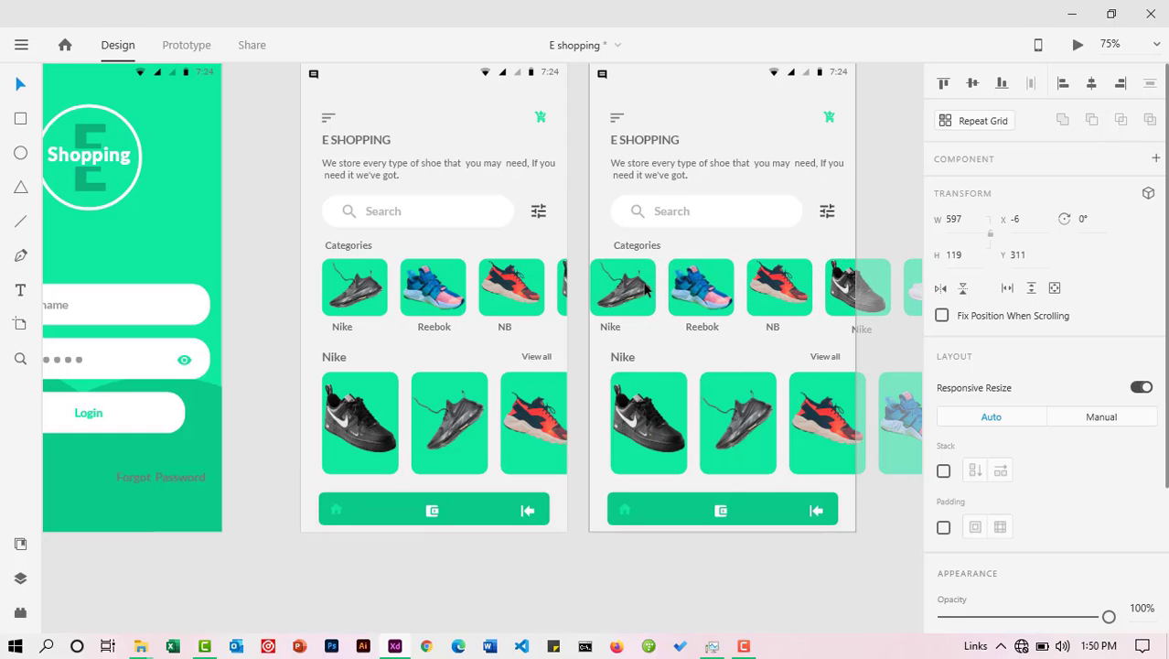
key(Left)
key(Left)
key(Left)
key(Left)
key(Left)
key(Left)
key(Left)
key(Left)
key(Left)
key(Left)
key(Left)
key(Left)
key(Left)
key(Left)
key(Left)
key(Left)
key(Left)
key(Left)
key(Left)
key(Left)
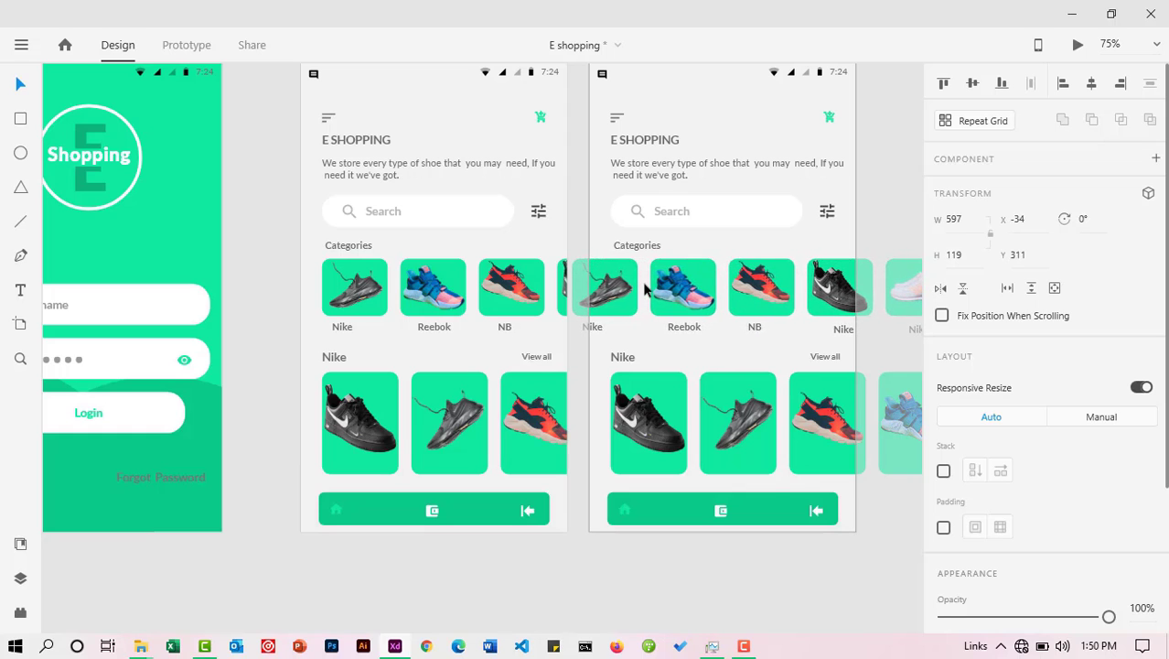
key(Left)
key(Left)
key(Left)
key(Left)
key(Left)
key(Left)
key(Left)
key(Left)
key(Left)
key(Left)
key(Left)
key(Left)
key(Left)
key(Left)
key(Left)
key(Left)
key(Left)
key(Left)
key(Left)
key(Left)
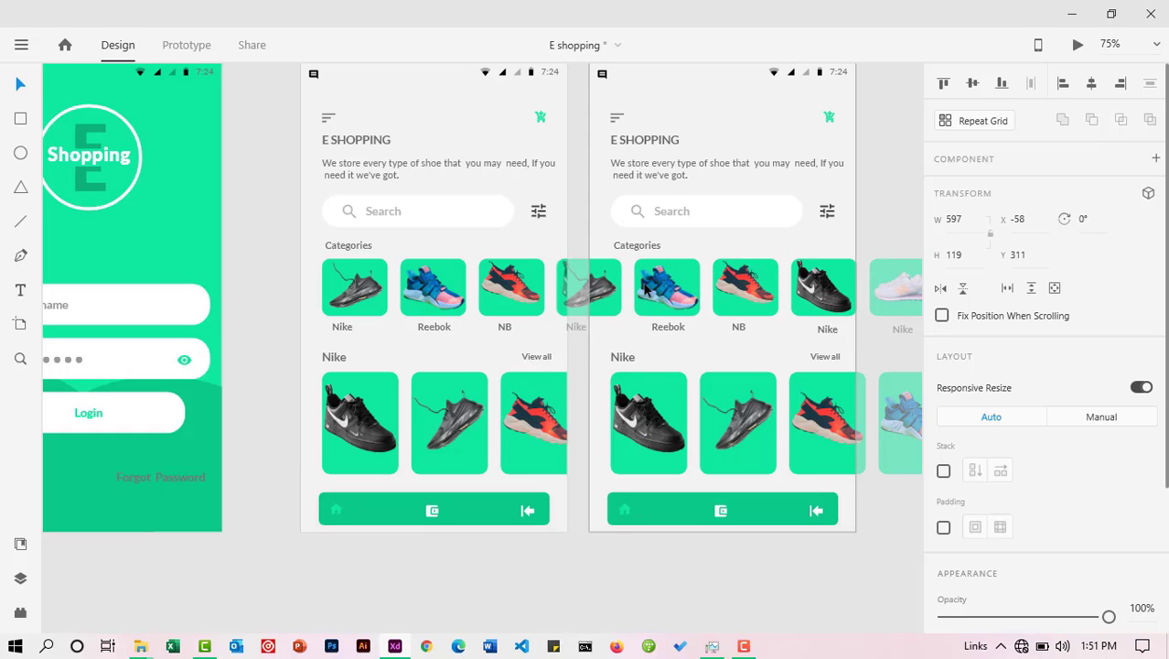
key(Left)
key(Left)
key(Left)
key(Left)
key(Left)
key(Left)
key(Left)
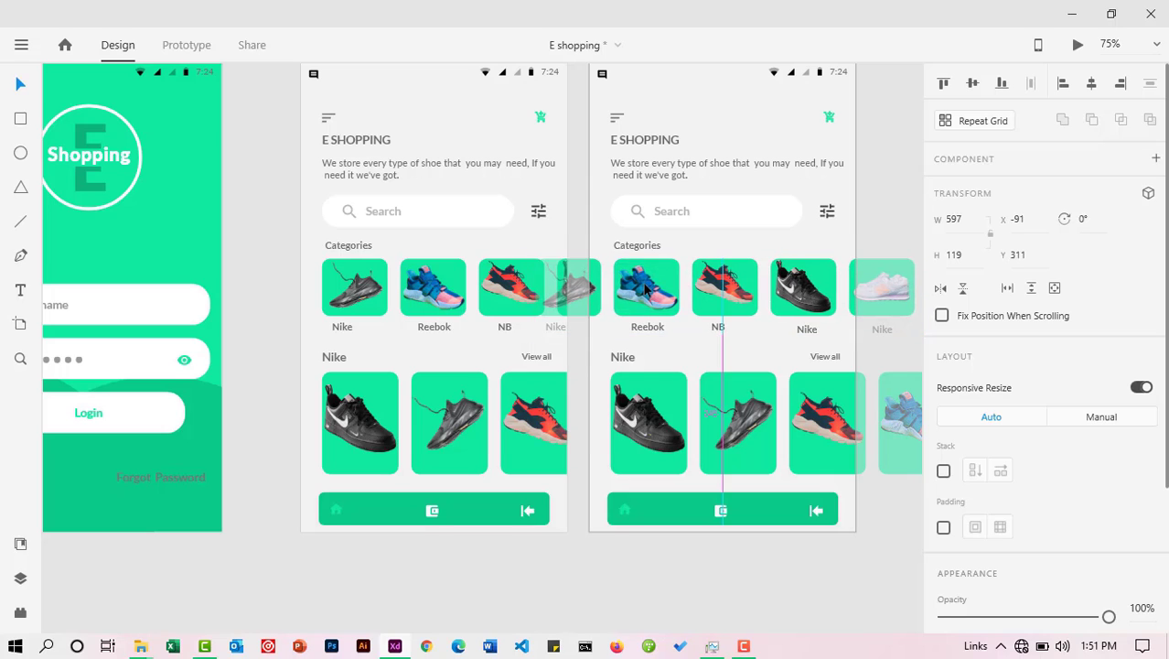
click(645, 289)
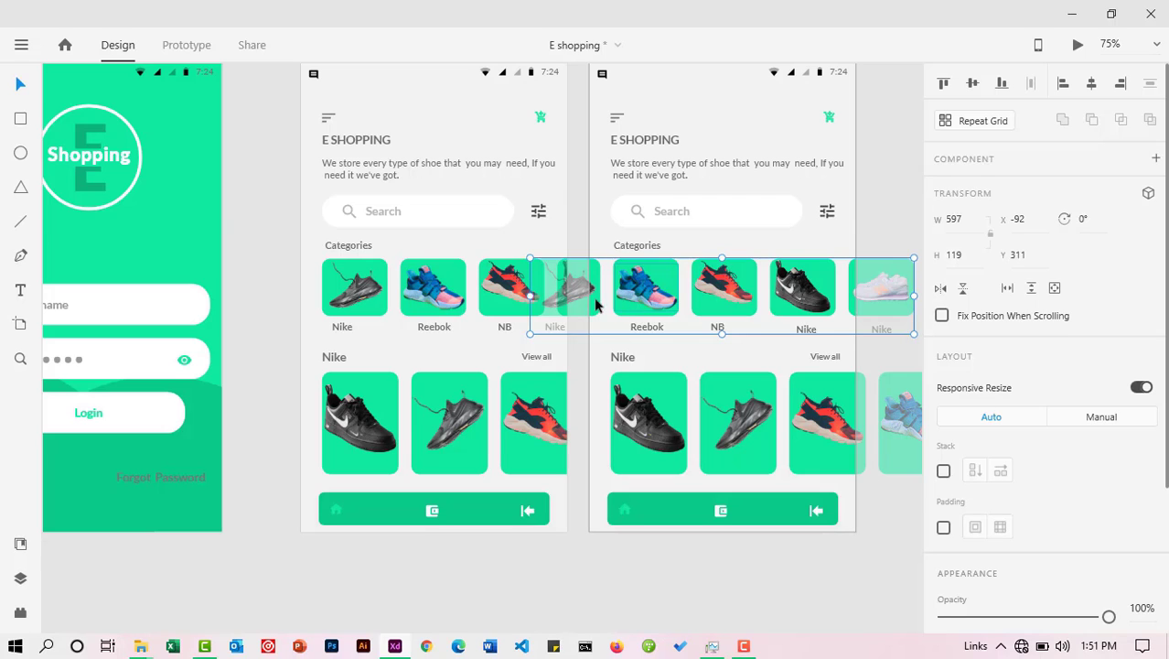
scroll(592, 295, right, 3)
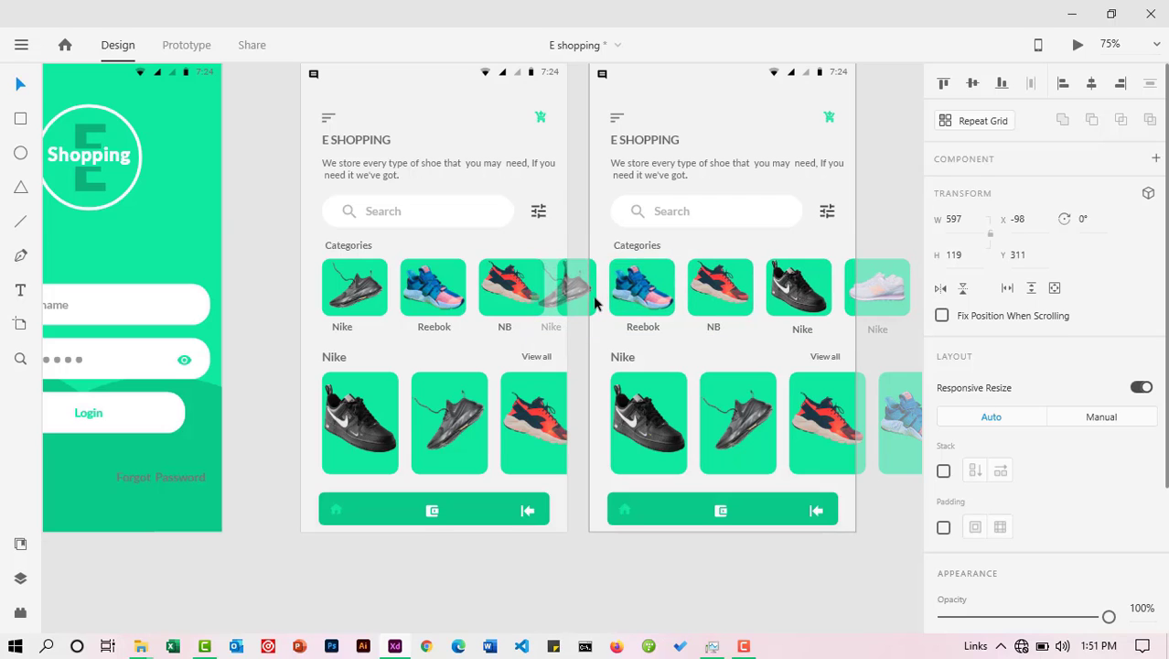
scroll(593, 295, right, 4)
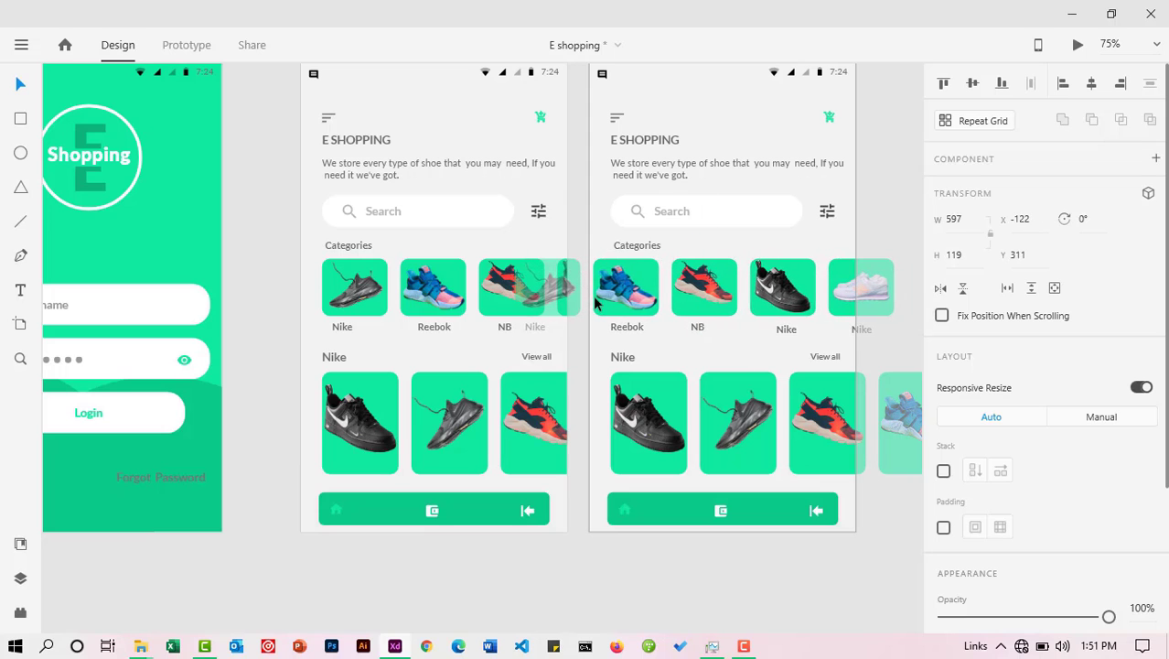
scroll(594, 298, left, 2)
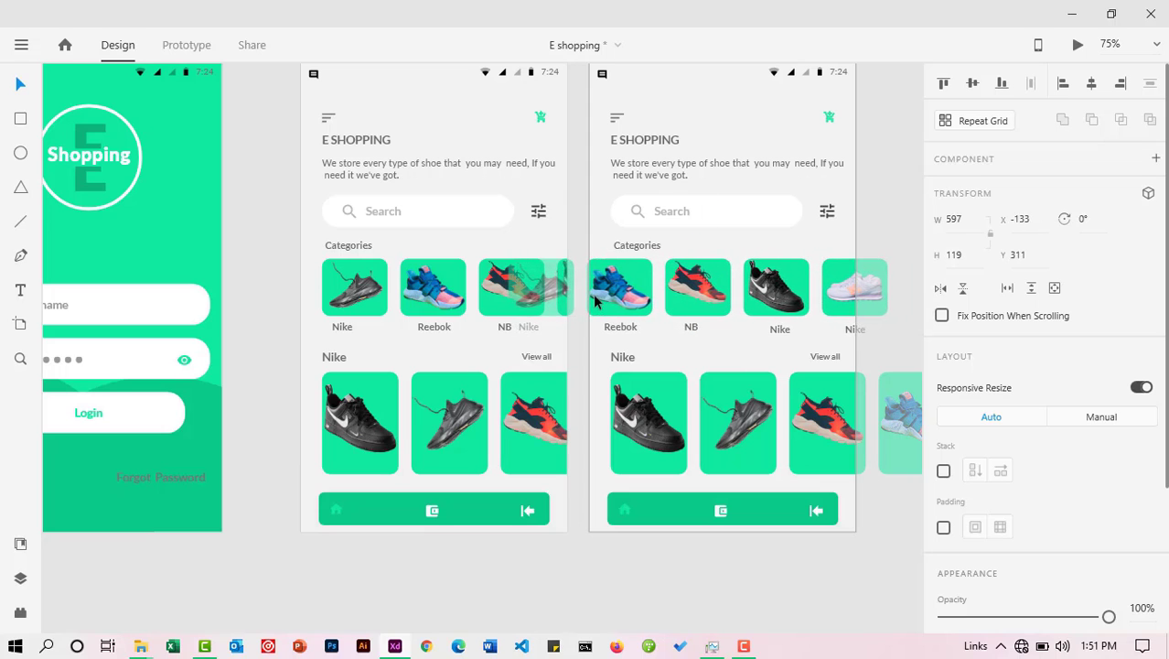
scroll(595, 298, left, 1)
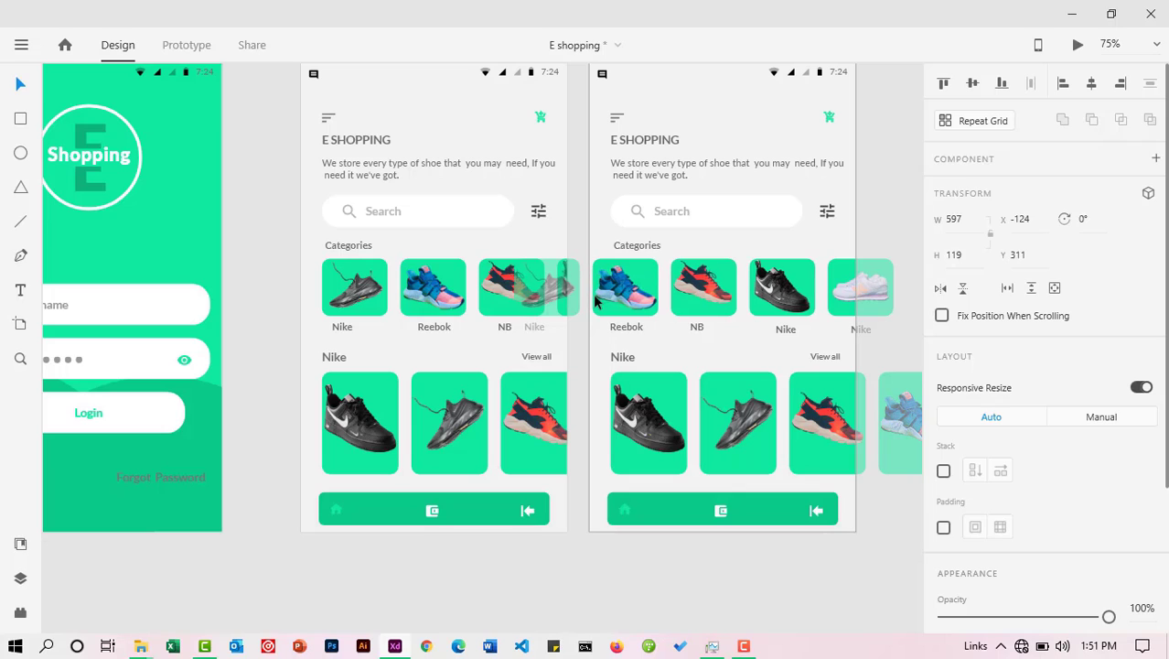
scroll(595, 298, left, 1)
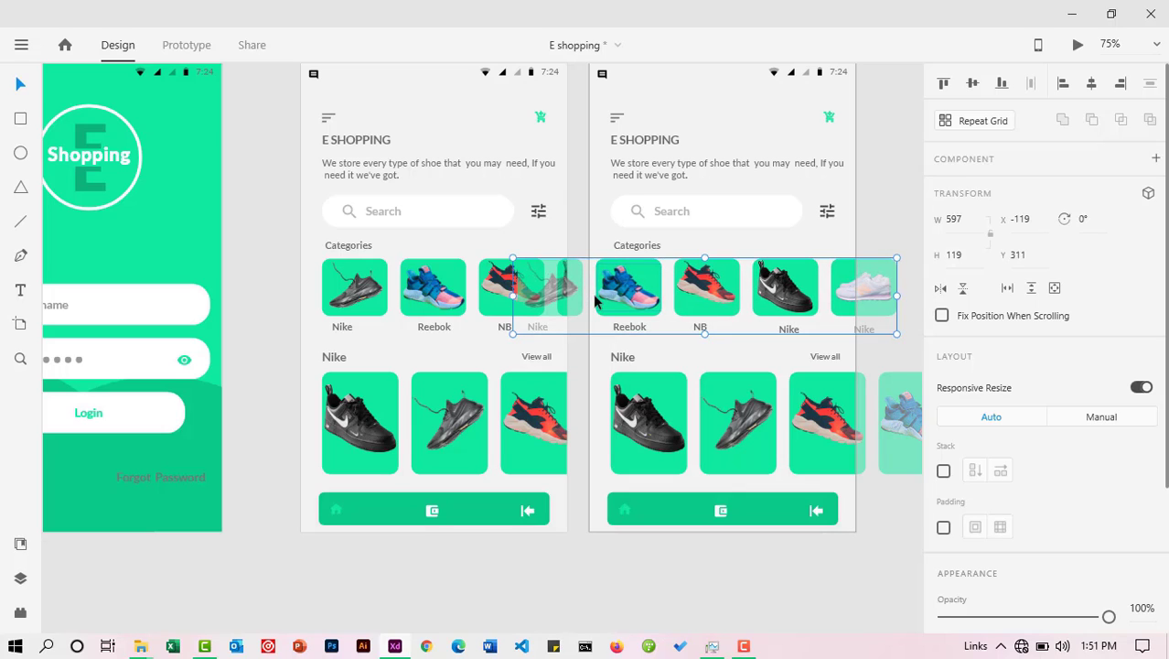
Step: In Prototype mode, link the Categories row on Login Page – 1 to Login Page – 3 with a Drag trigger and Auto-Animate
scroll(567, 183, up, 1)
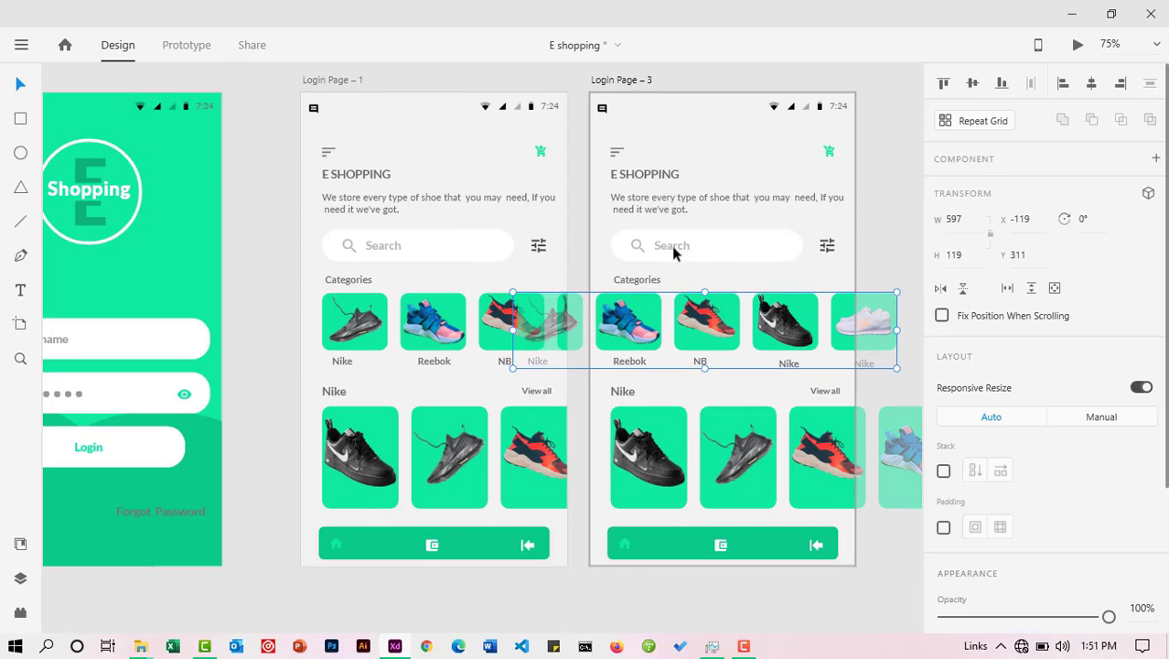
click(185, 49)
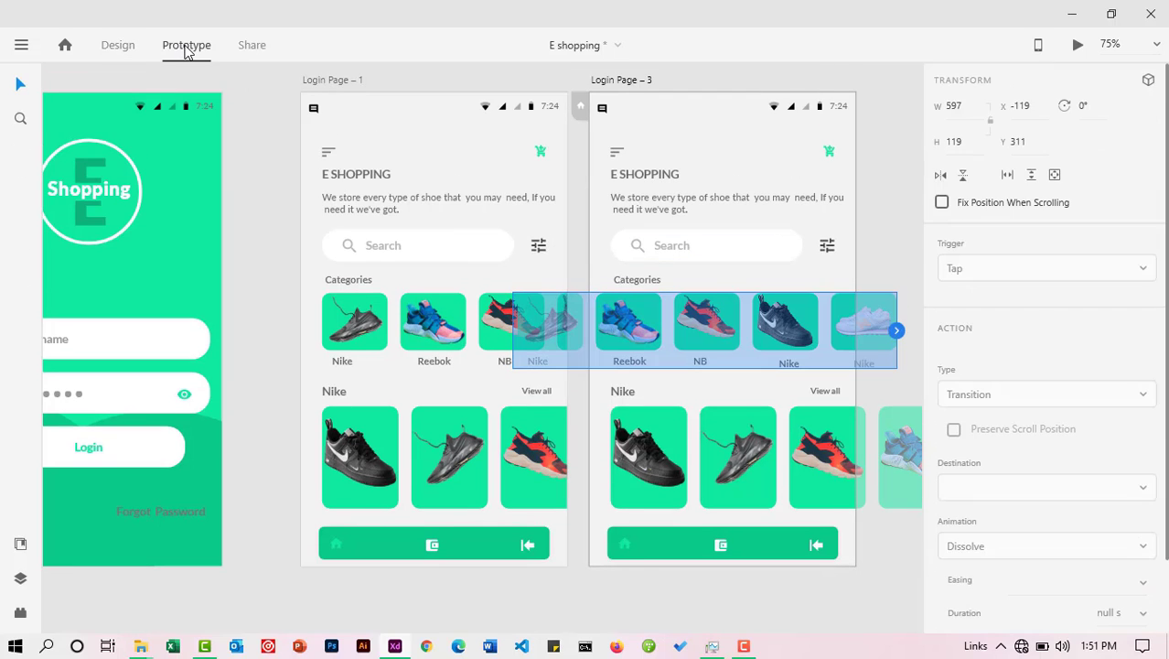
click(442, 320)
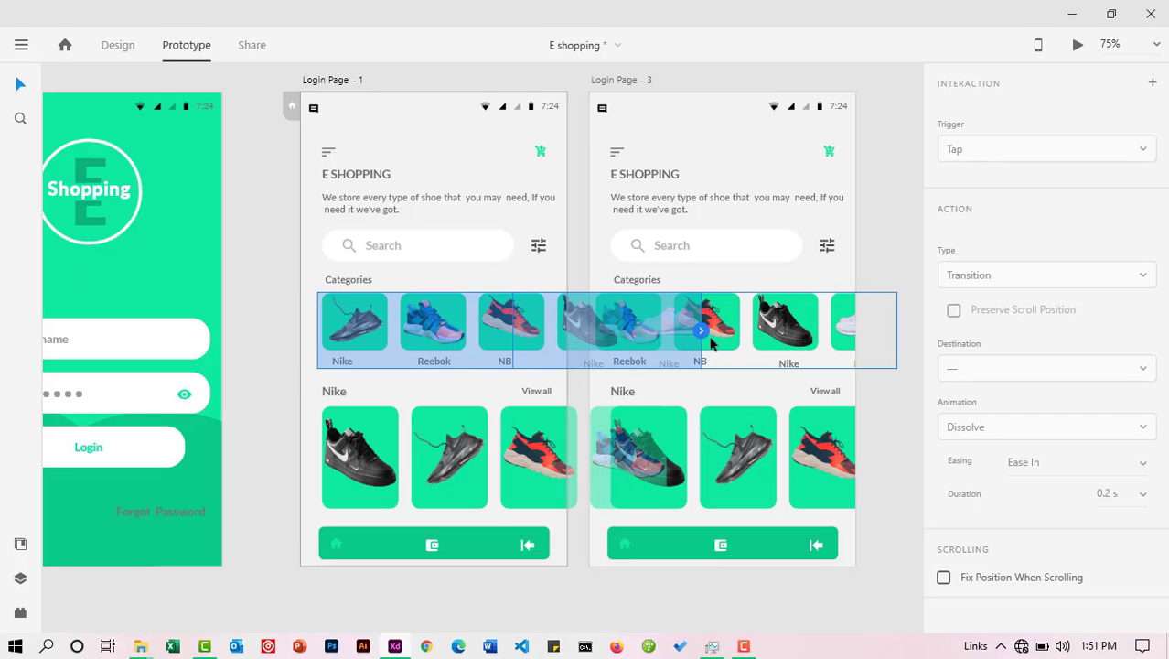
drag(701, 327, 771, 395)
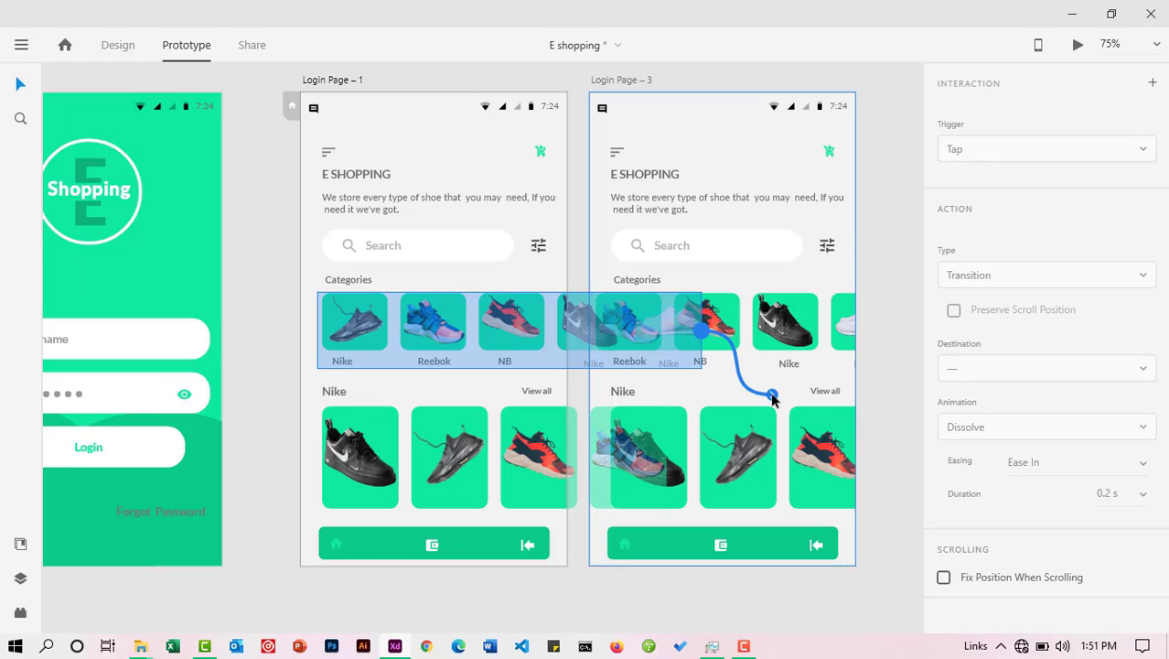
drag(771, 395, 771, 395)
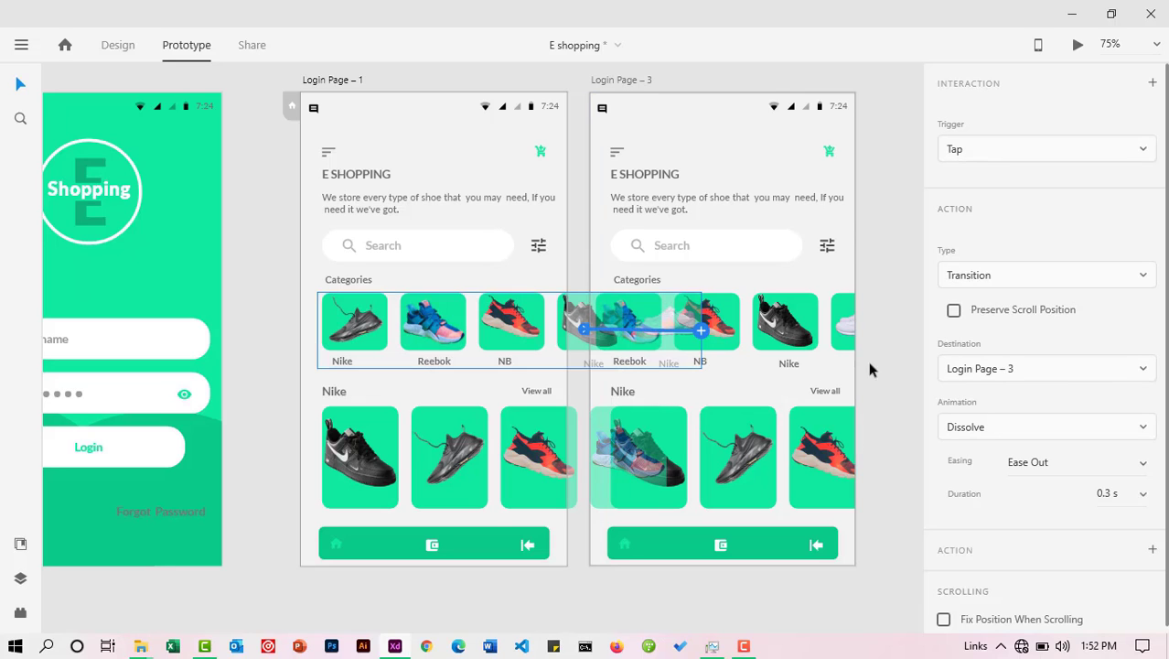
click(1147, 154)
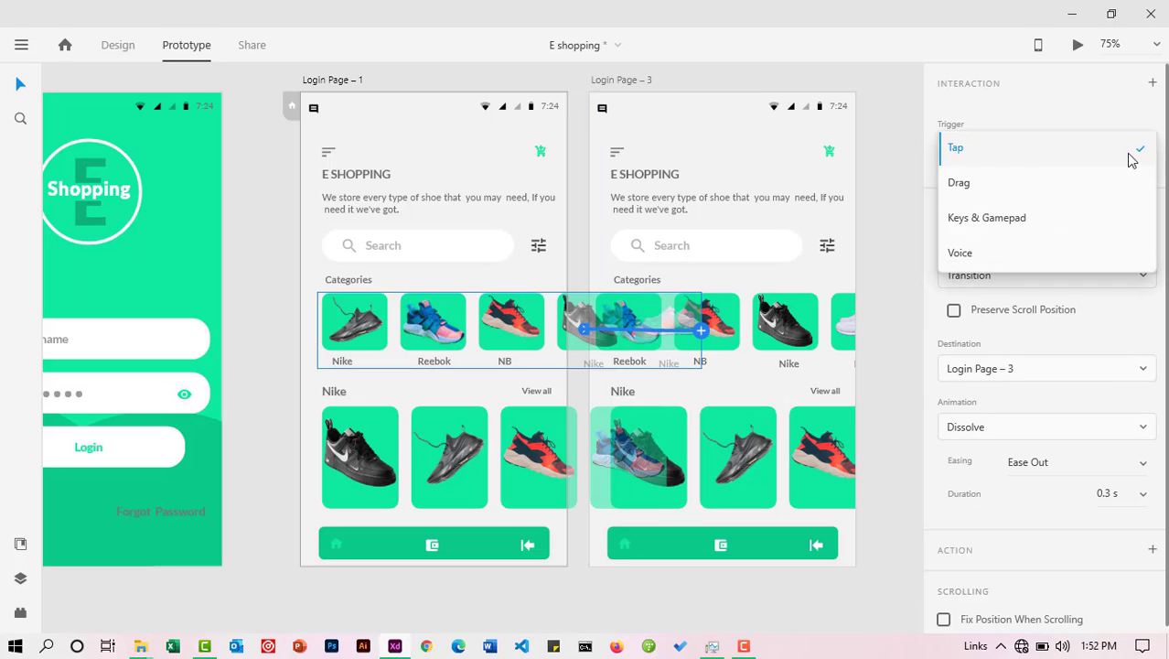
click(988, 190)
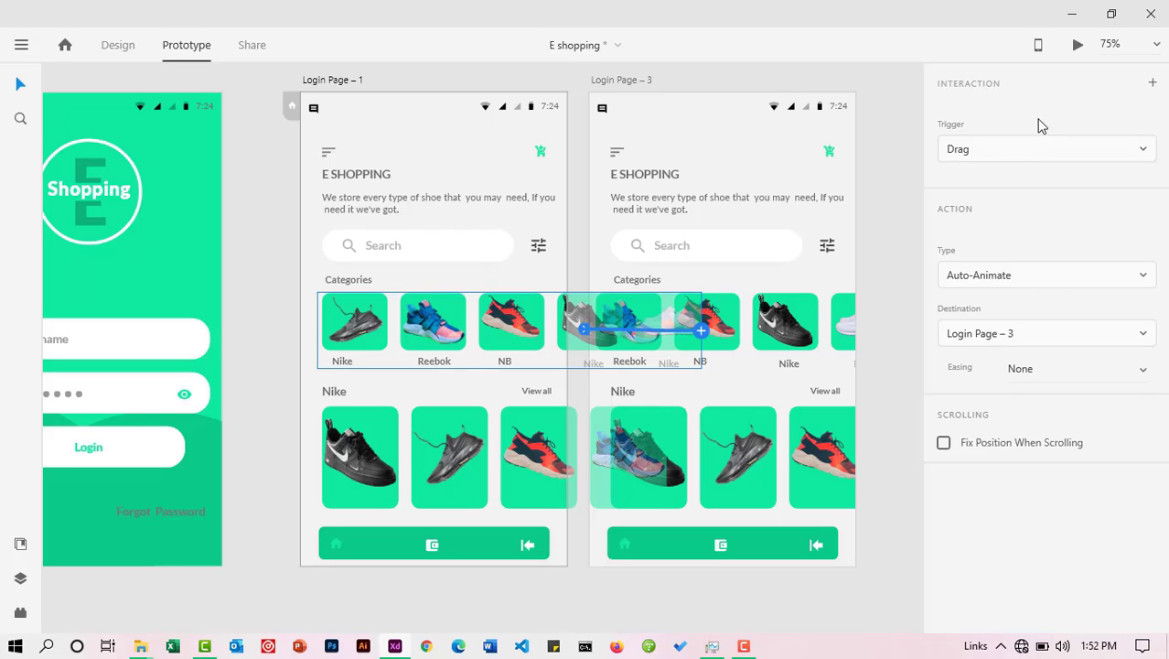
Step: Preview the prototype from Login Page – 1 and test swiping the Categories row left, closing the preview when done
click(431, 131)
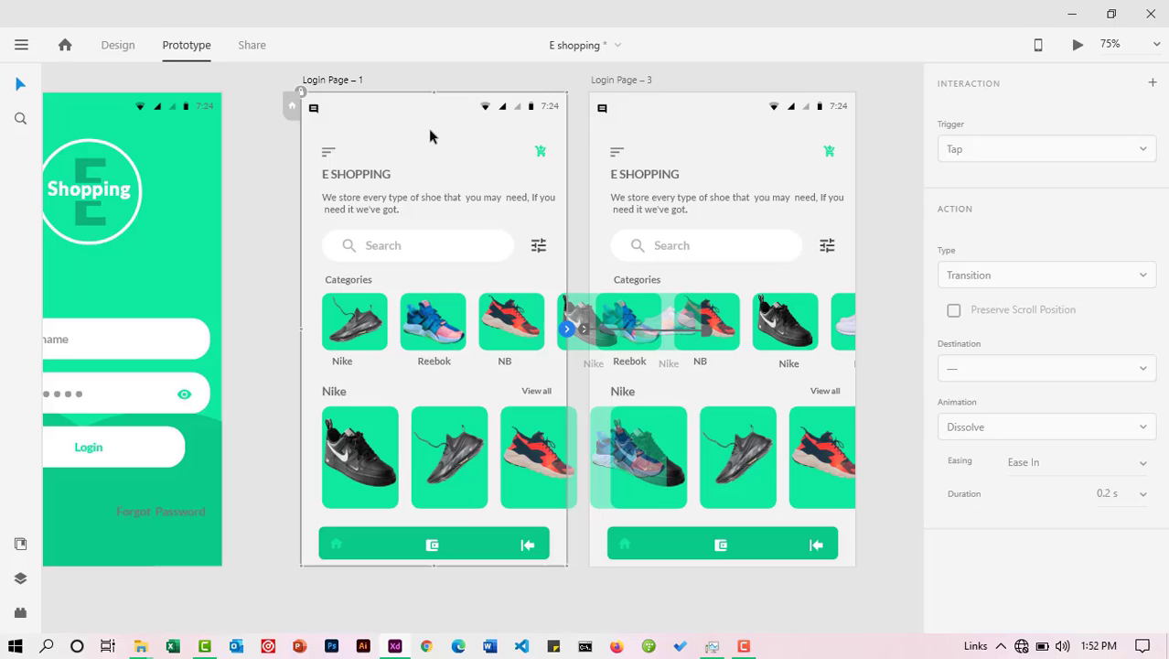
click(1076, 46)
drag(214, 32, 642, 46)
drag(654, 344, 520, 352)
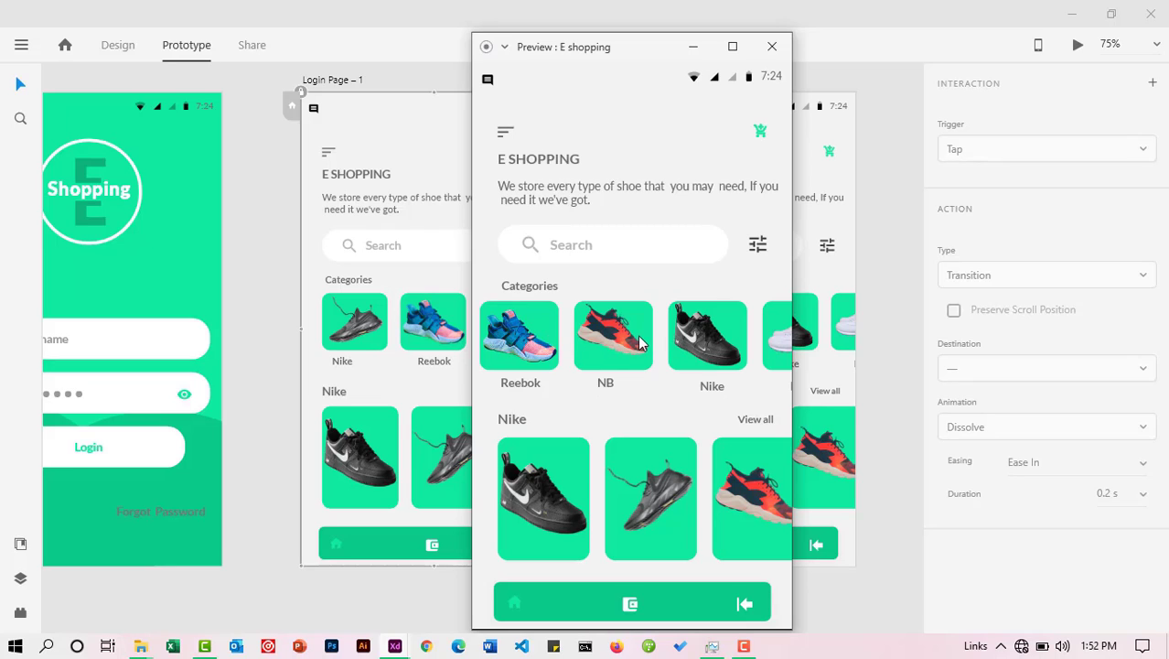
click(768, 50)
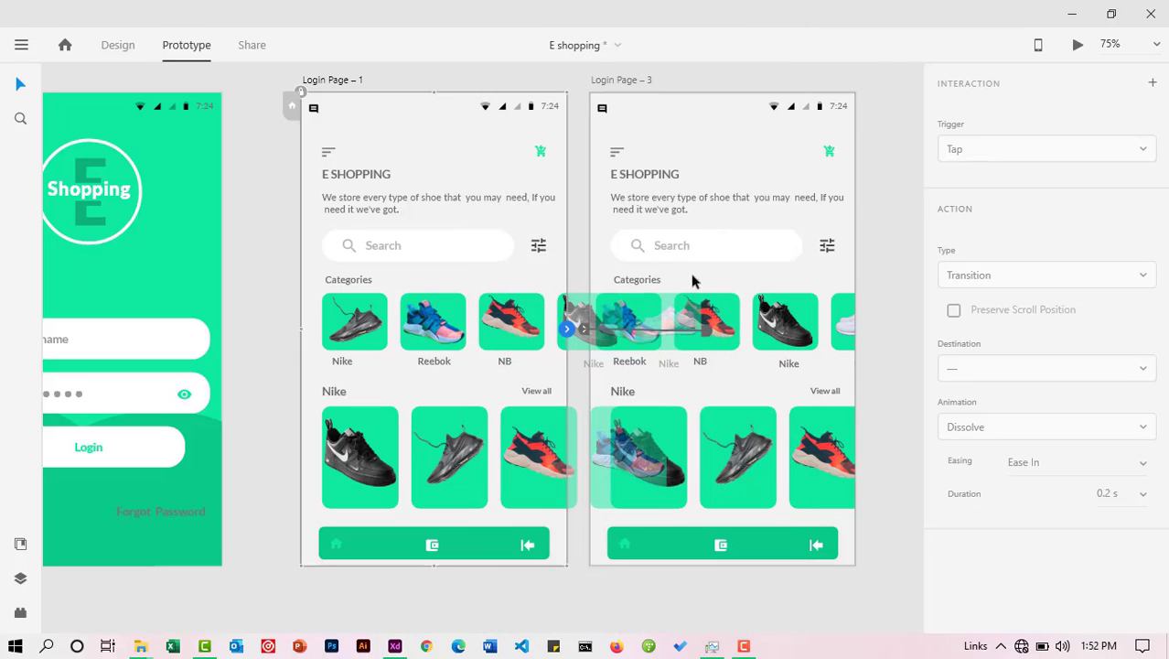
Step: Link the Categories row on Login Page – 3 back to Login Page – 1 with a Drag trigger and Auto-Animate
click(794, 317)
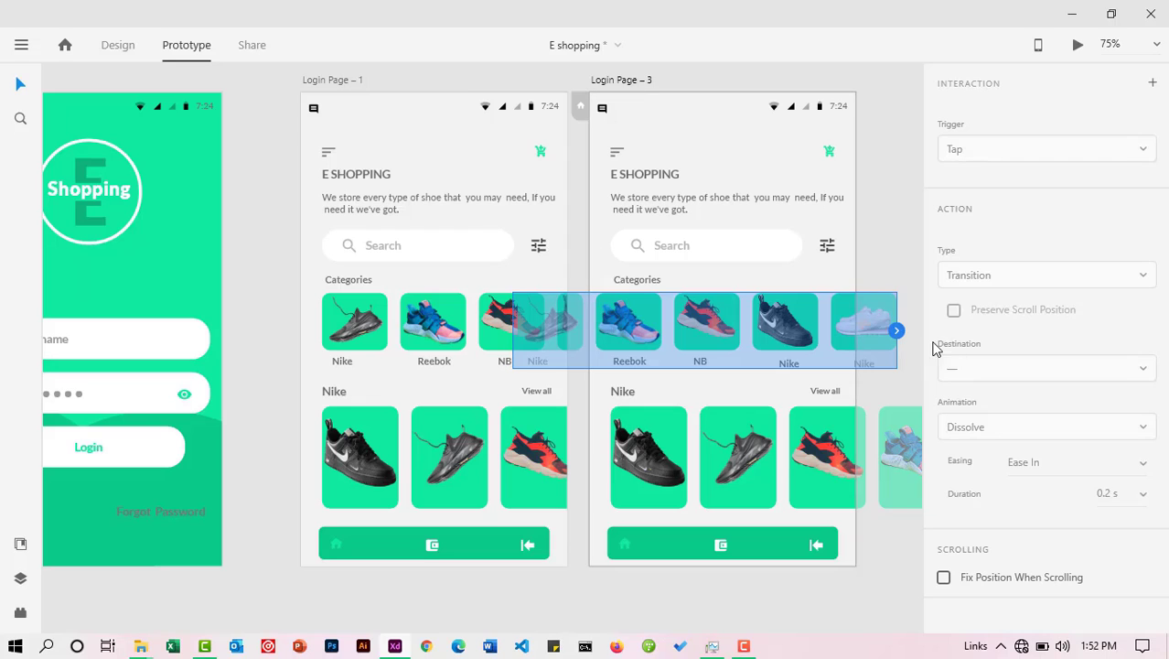
drag(896, 332, 459, 385)
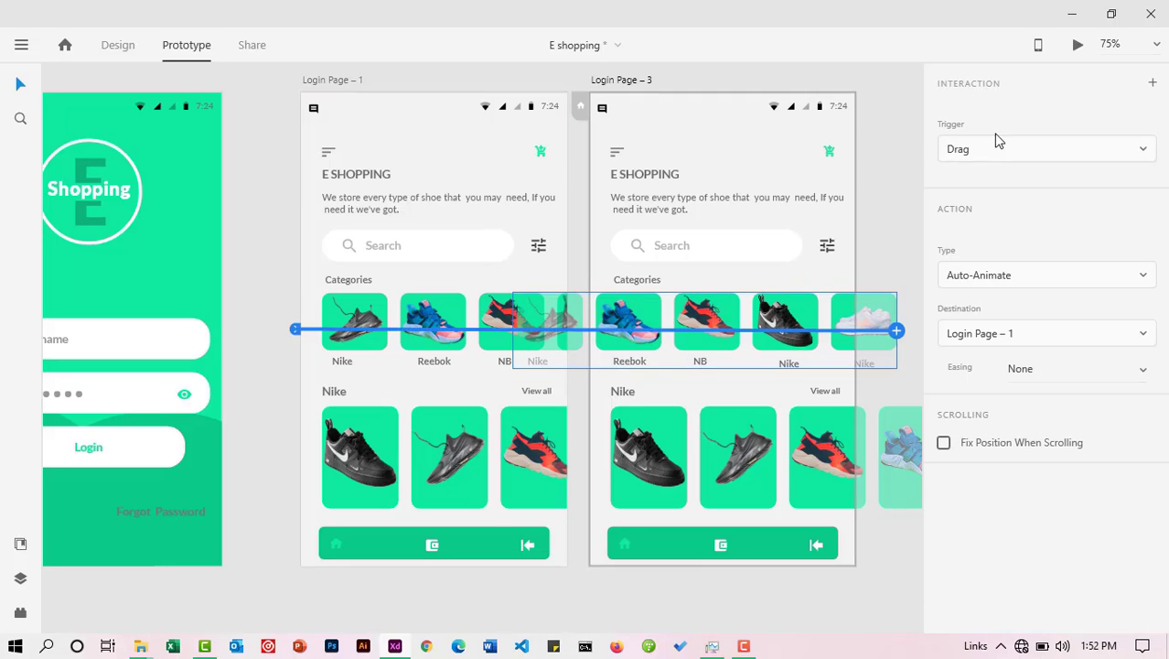
Step: Preview the prototype from Login Page – 1 and test swiping the Categories row in both directions, closing the preview when done
click(496, 146)
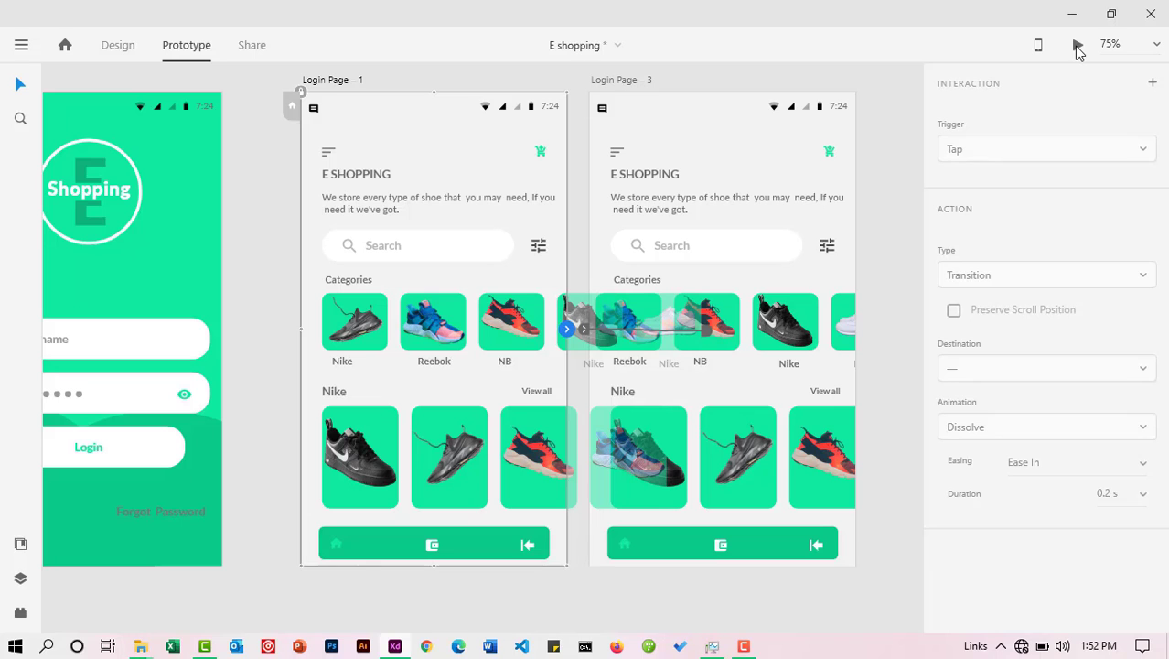
click(1077, 52)
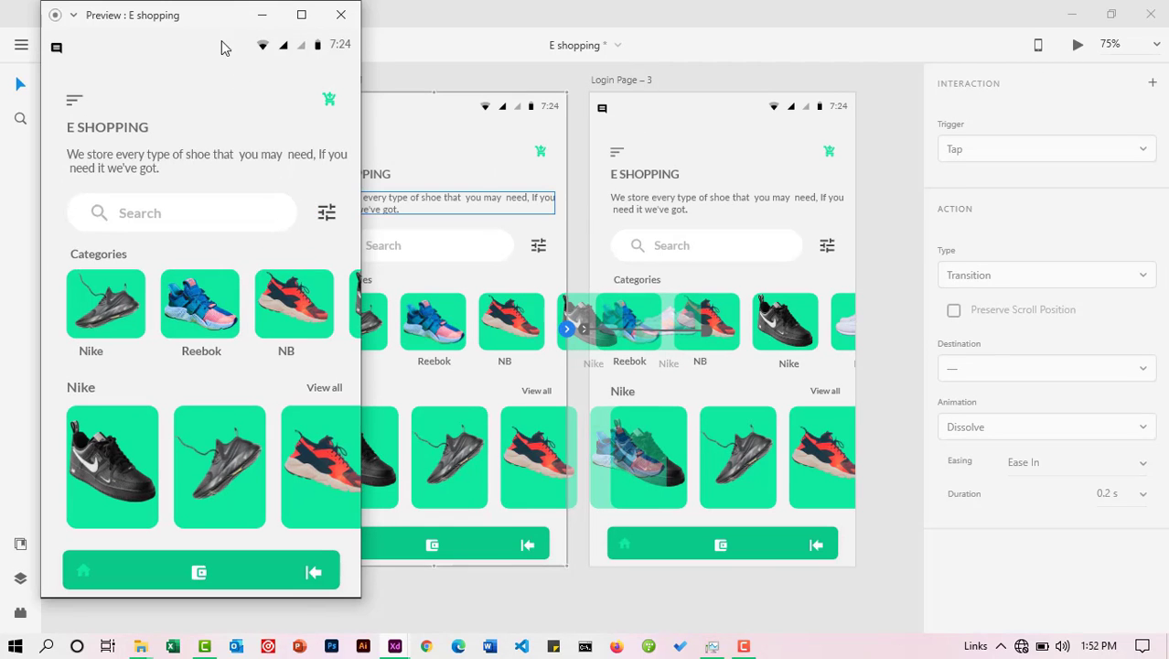
drag(215, 23, 572, 30)
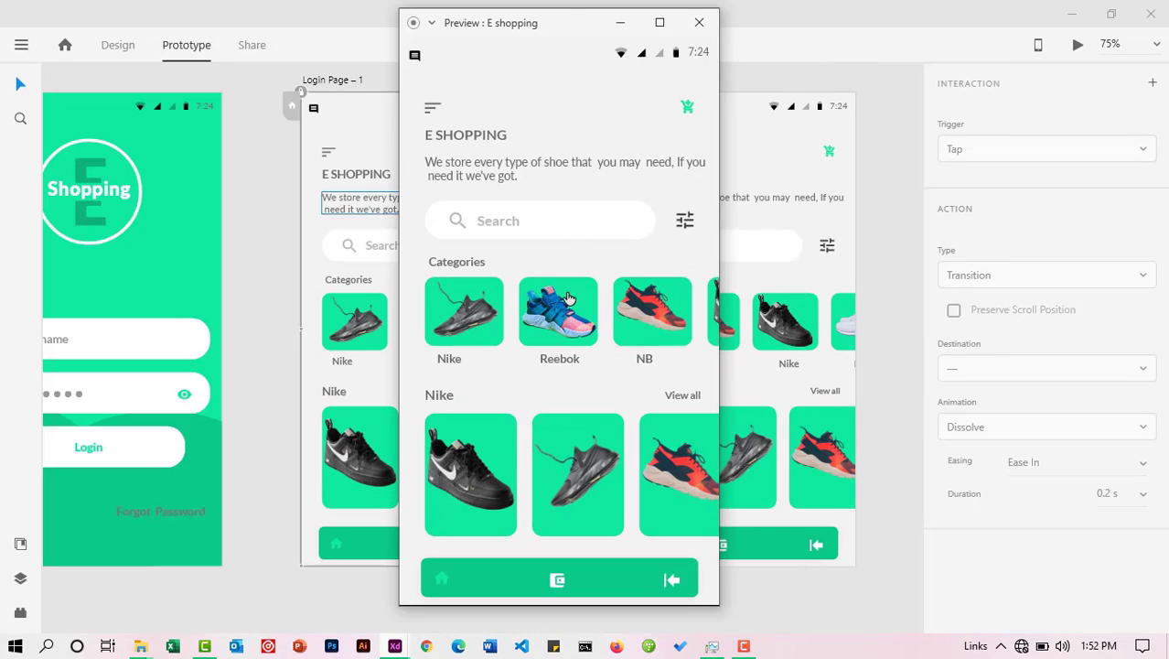
drag(603, 322, 512, 326)
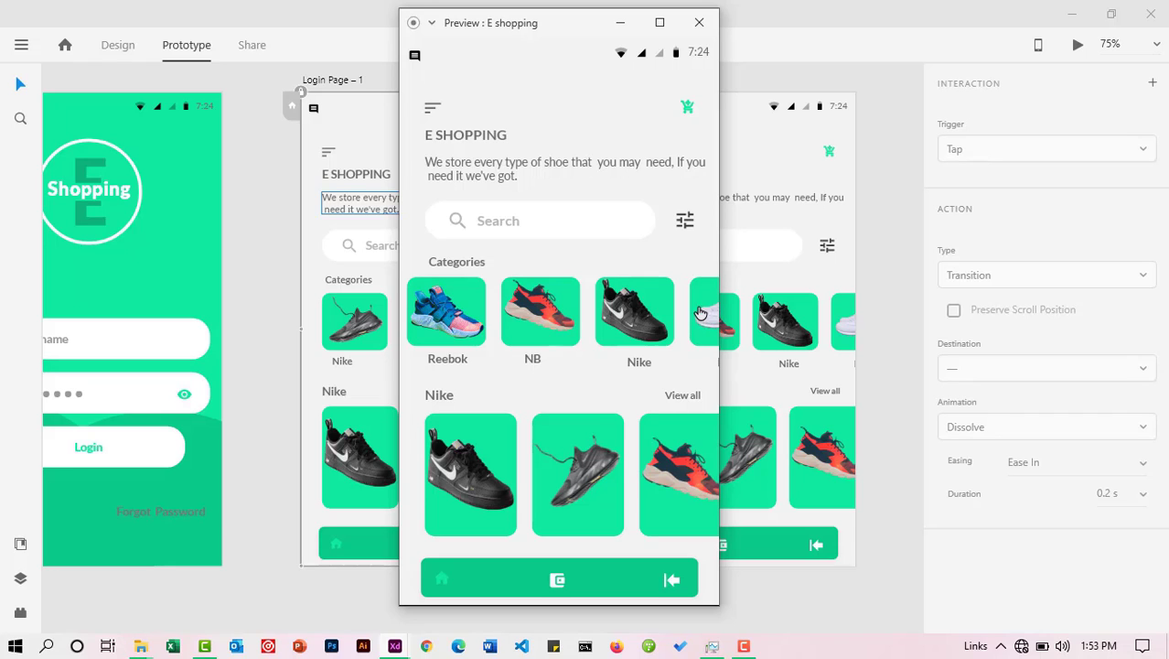
click(698, 21)
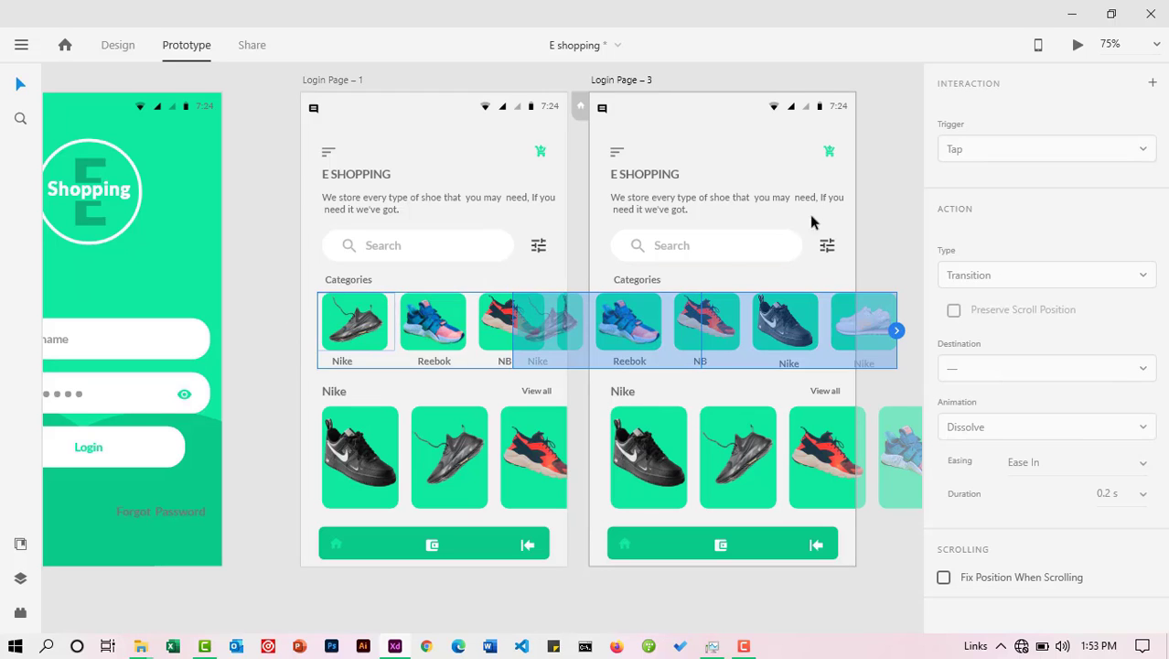
Step: Duplicate the Login Page – 3 artboard and place the copy beside it on the side away from Login Page – 1
click(20, 120)
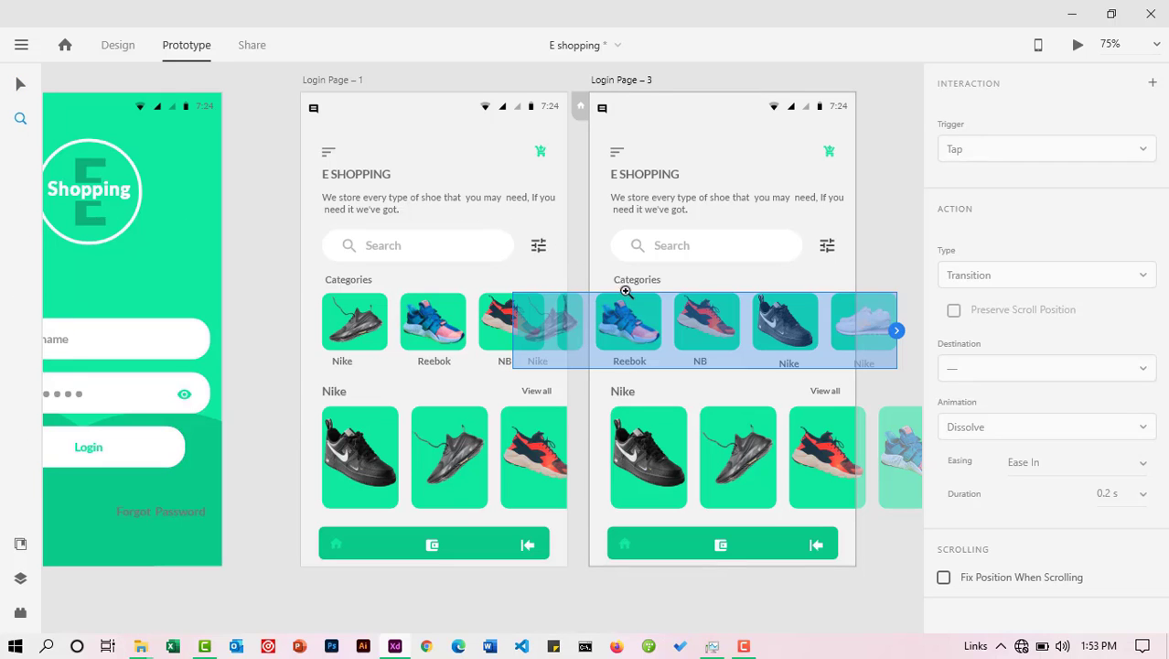
alt+click(656, 301)
drag(573, 297, 324, 286)
click(21, 86)
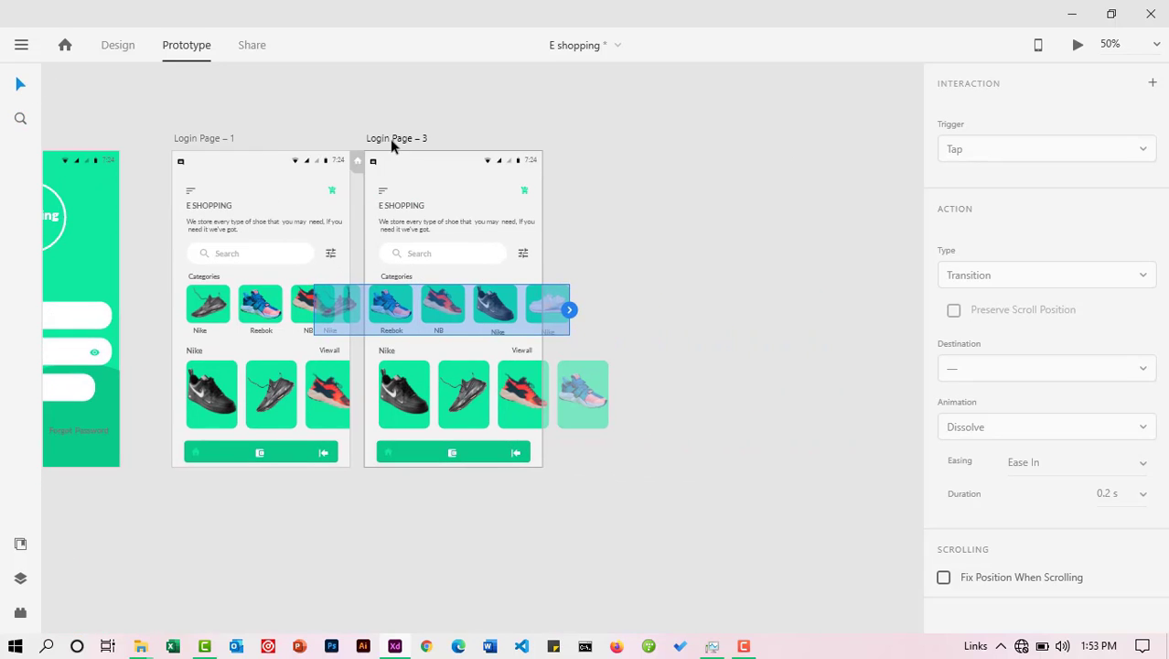
click(393, 140)
drag(399, 142, 598, 143)
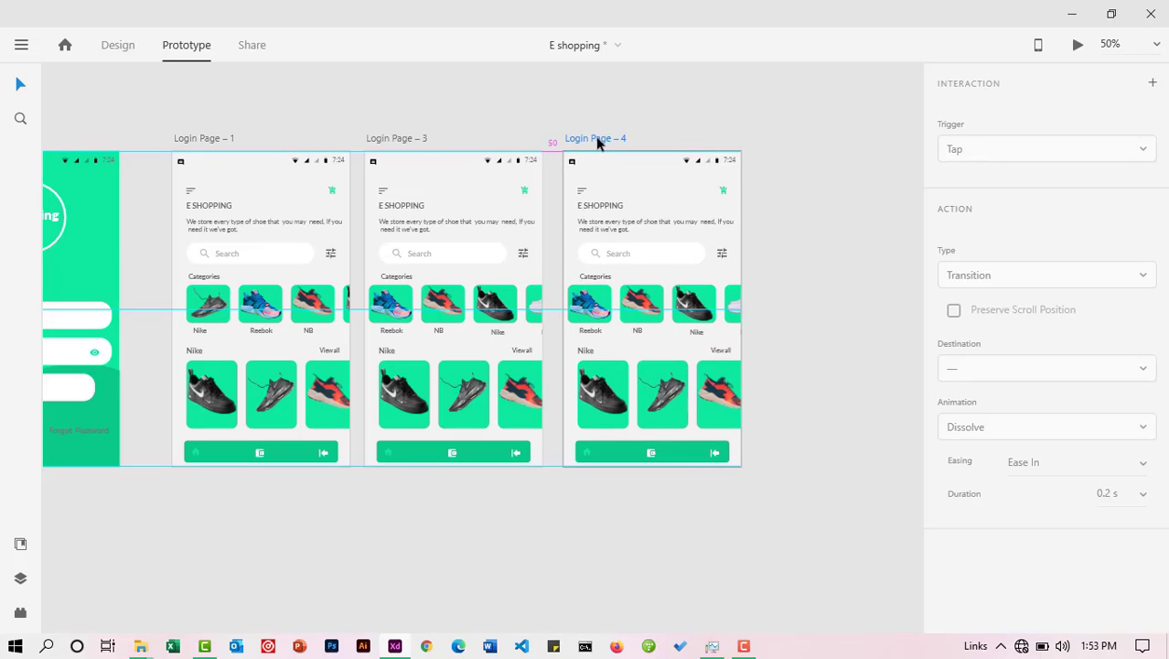
click(785, 293)
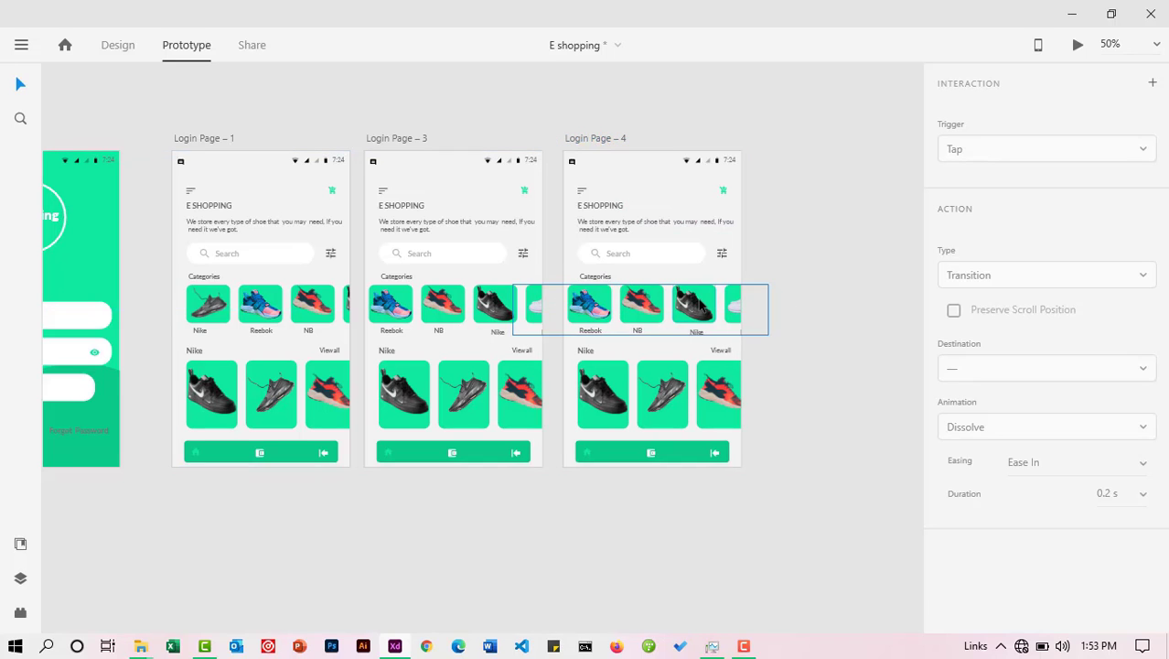
Step: In Design mode, shift the Categories shoe row on Login Page – 4 left to X -214, so that NB comes first
click(701, 304)
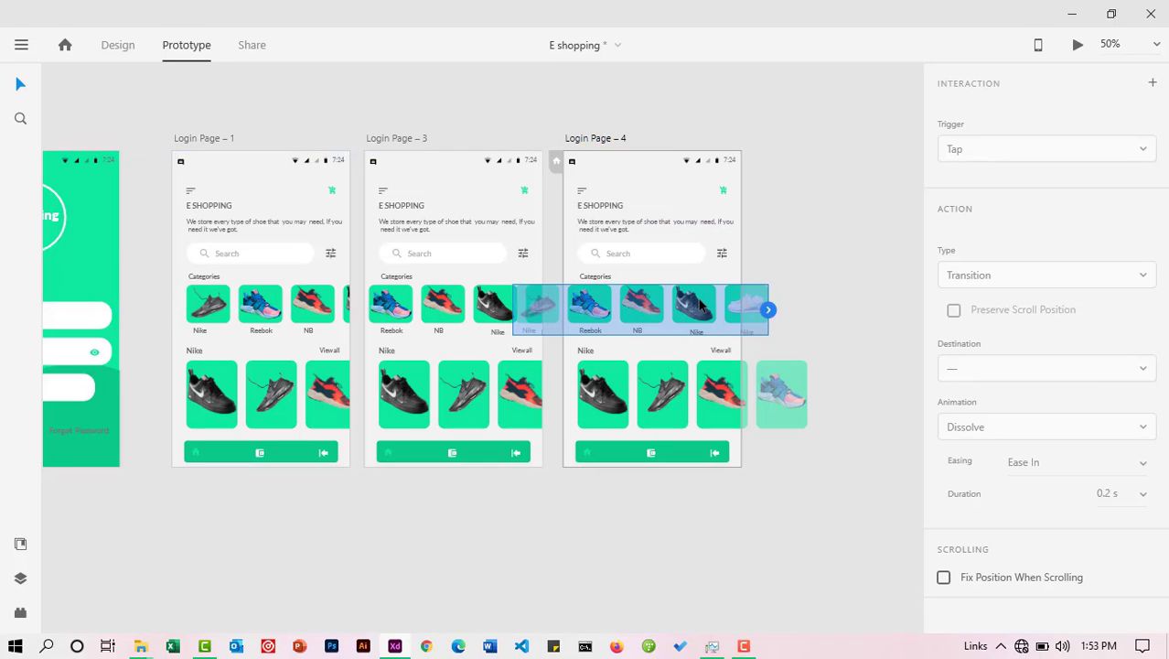
click(119, 46)
click(640, 306)
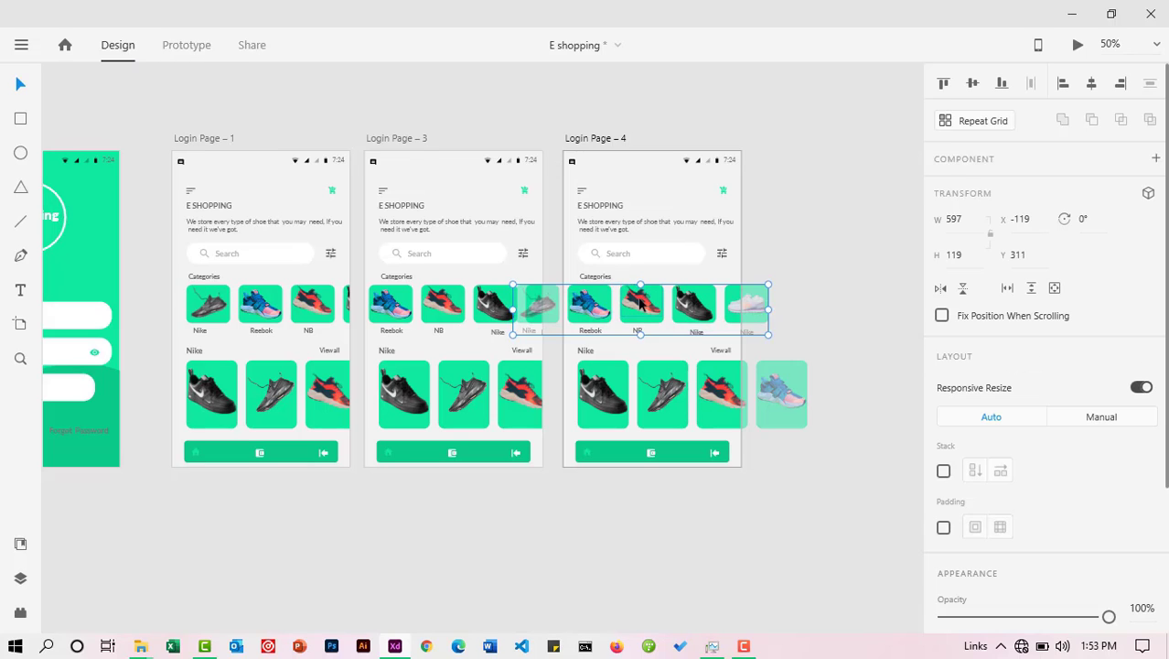
drag(640, 305, 633, 306)
key(Left)
key(Left)
key(Left)
key(Left)
key(Left)
key(Left)
key(Left)
key(Left)
key(Left)
key(Left)
key(Left)
key(Left)
key(Left)
key(Left)
key(Left)
key(Left)
key(Left)
key(Left)
key(Left)
key(Left)
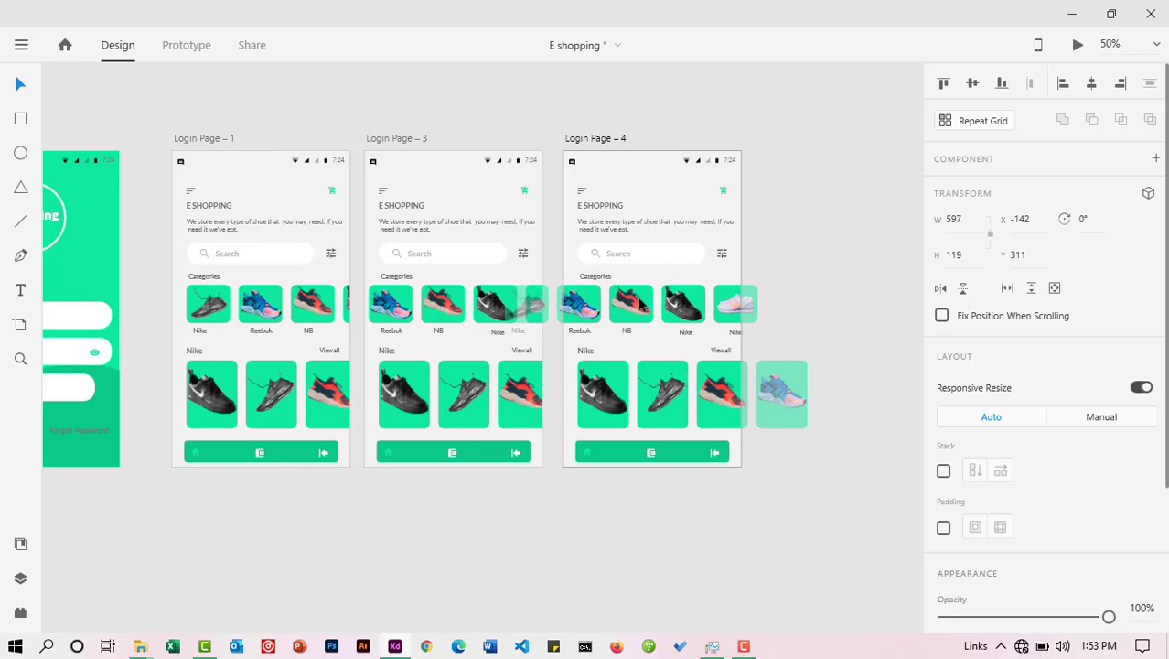
key(Left)
key(Left)
key(Left)
key(Left)
key(Left)
key(Left)
key(Left)
key(Left)
key(Left)
key(Left)
key(Left)
key(Left)
key(Left)
key(Left)
key(Left)
key(Left)
key(Left)
key(Left)
key(Left)
key(Left)
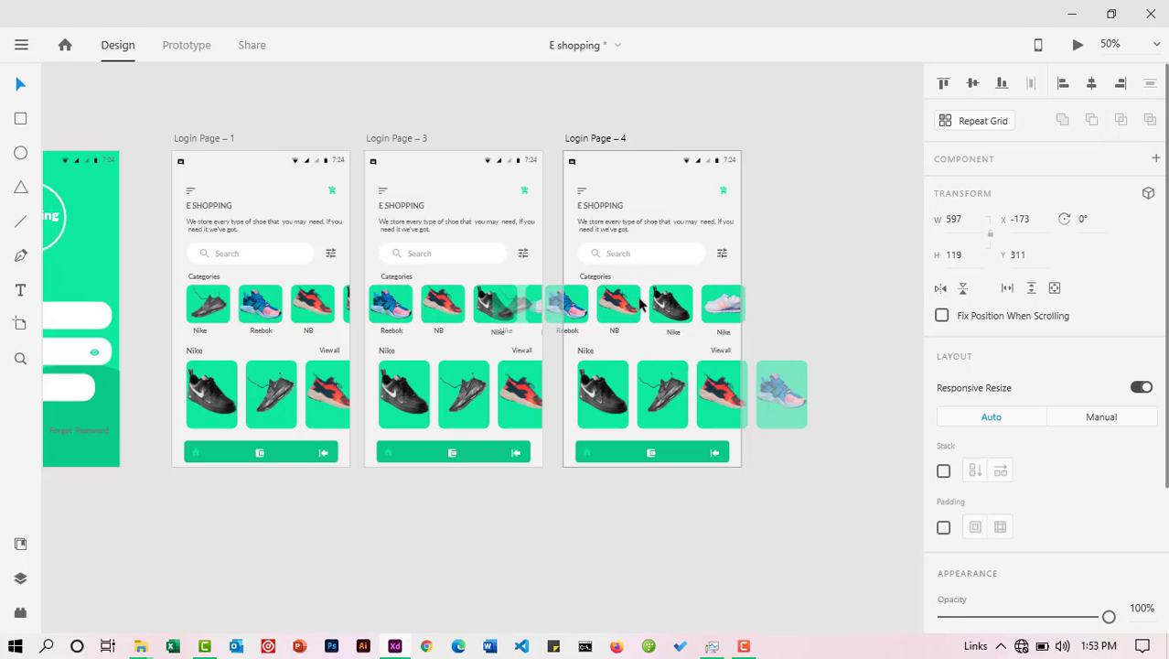
key(Left)
key(Left)
key(Left)
key(Left)
key(Left)
key(Left)
key(Left)
key(Left)
key(Left)
key(Left)
key(Left)
key(Left)
key(Left)
key(Left)
key(Left)
key(Left)
key(Left)
key(Left)
key(Left)
key(Left)
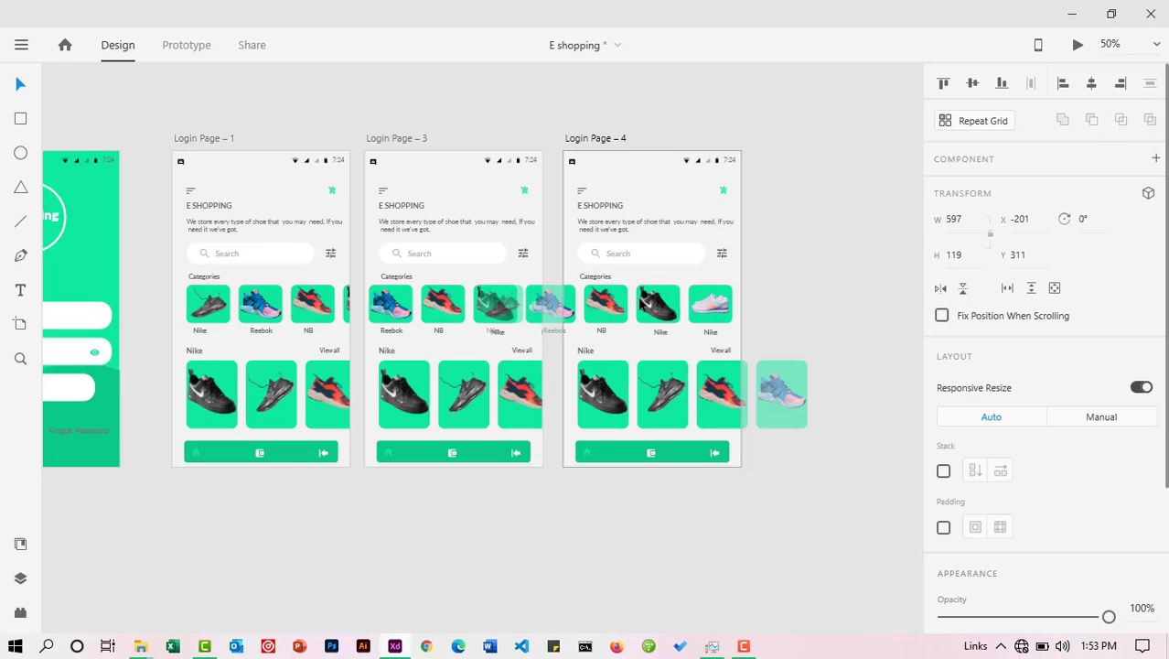
key(Left)
key(Left)
key(Left)
key(Left)
key(Left)
key(Left)
key(Left)
key(Left)
key(Left)
key(Left)
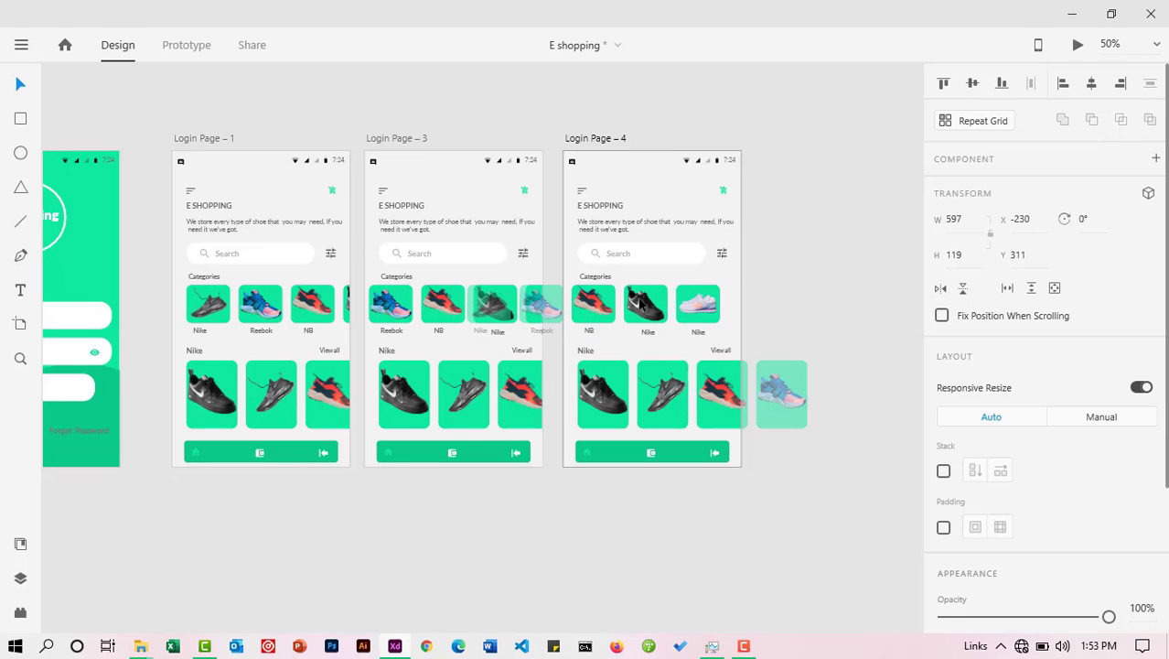
key(Right)
key(Right)
key(Right)
key(Right)
key(Right)
key(Right)
key(Right)
key(Right)
key(Right)
key(Right)
key(Right)
key(Right)
key(Right)
key(Right)
key(Right)
key(Right)
key(Right)
key(Right)
key(Right)
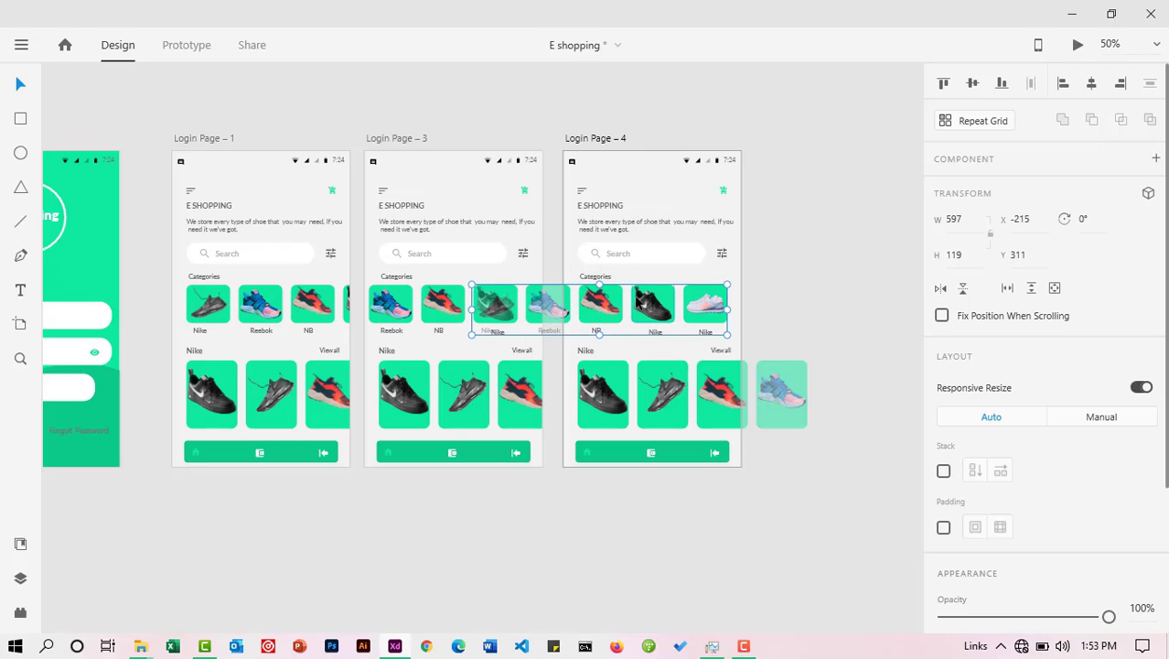
key(Right)
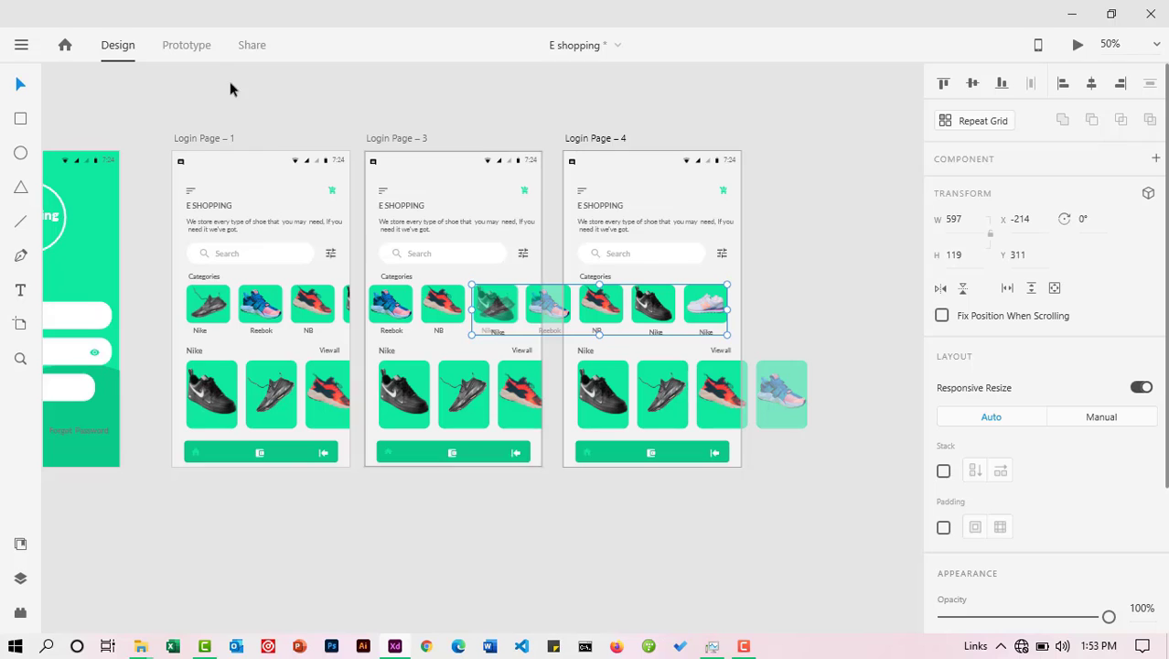
Step: In Prototype mode, link the Categories row on Login Page – 3 to Login Page – 4 with a Drag trigger and Auto-Animate
click(187, 45)
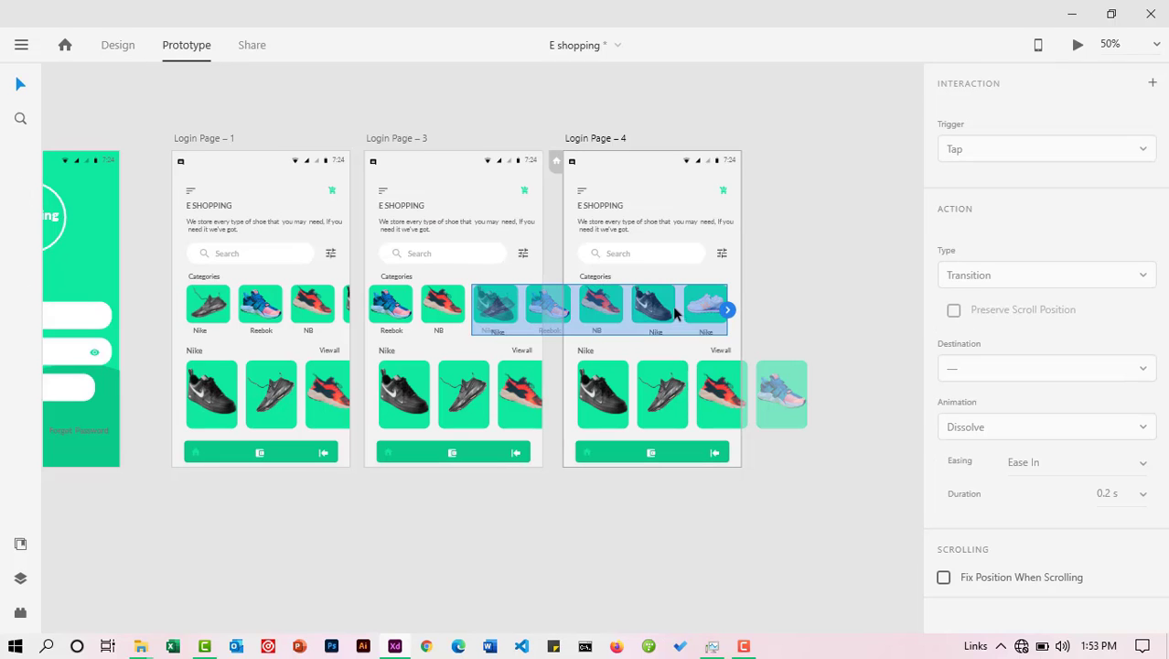
drag(552, 329, 461, 314)
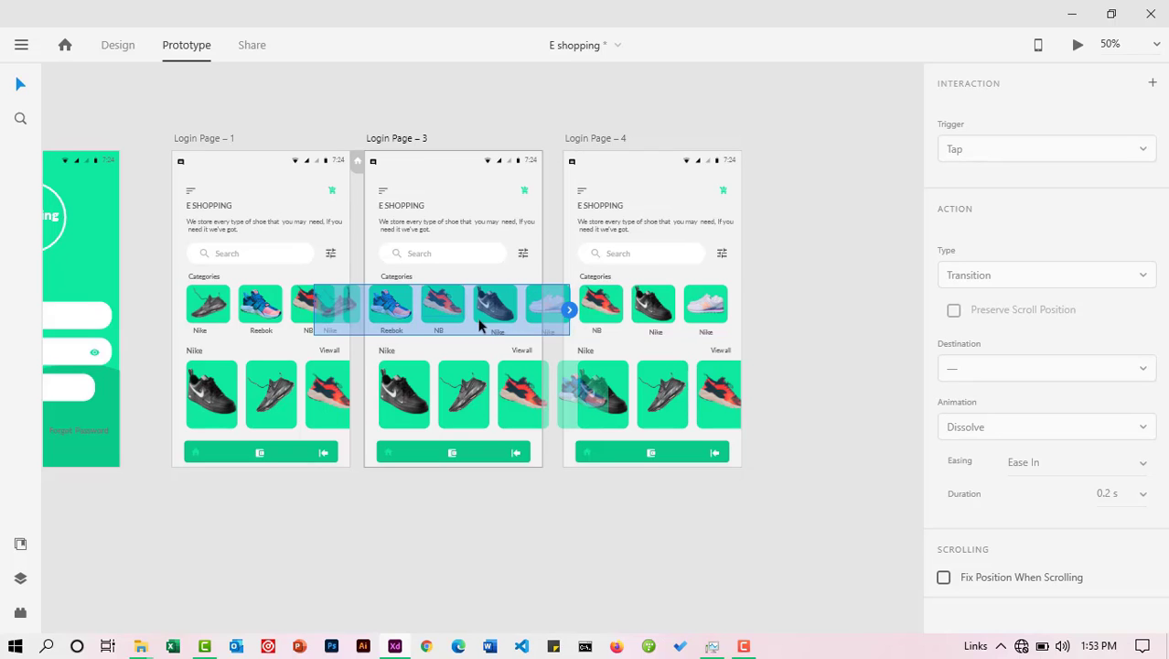
drag(569, 312, 641, 356)
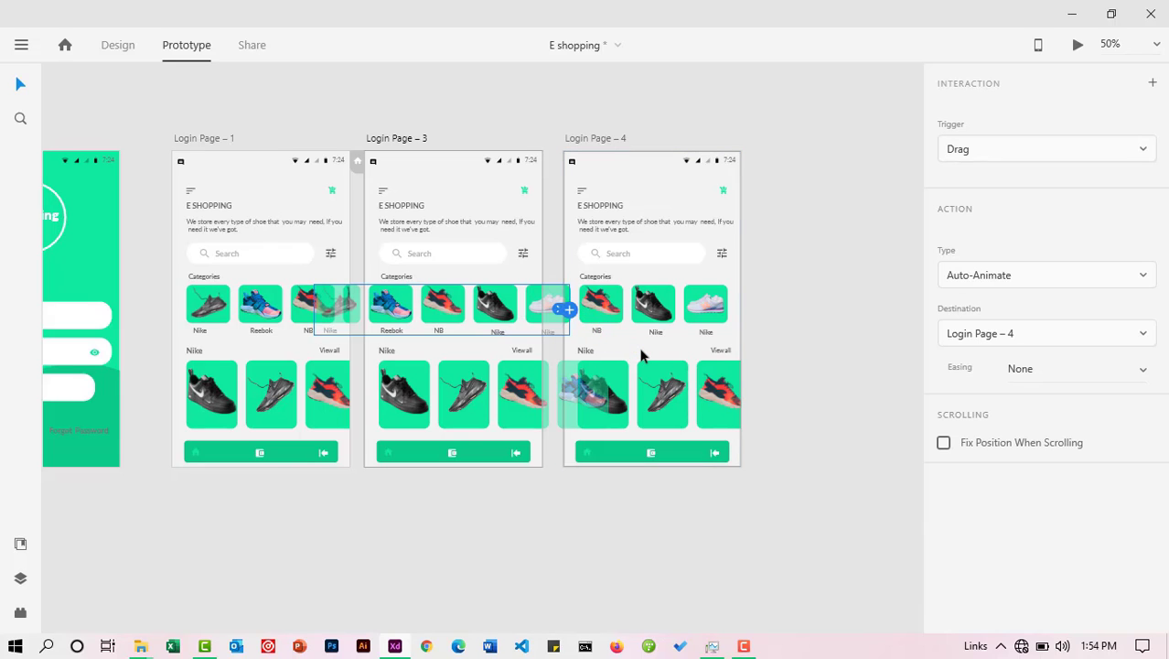
click(813, 263)
Step: Preview from Login Page – 1 and swipe the Categories row left twice to test all three artboards, closing the preview when done
click(267, 169)
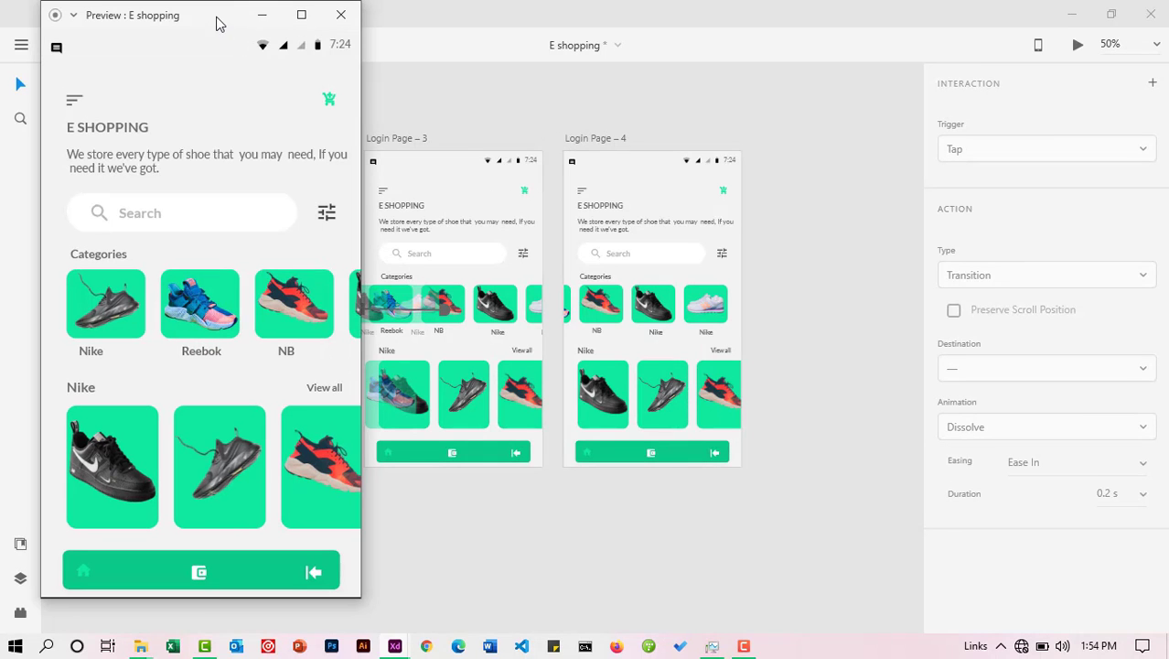
drag(217, 23, 631, 55)
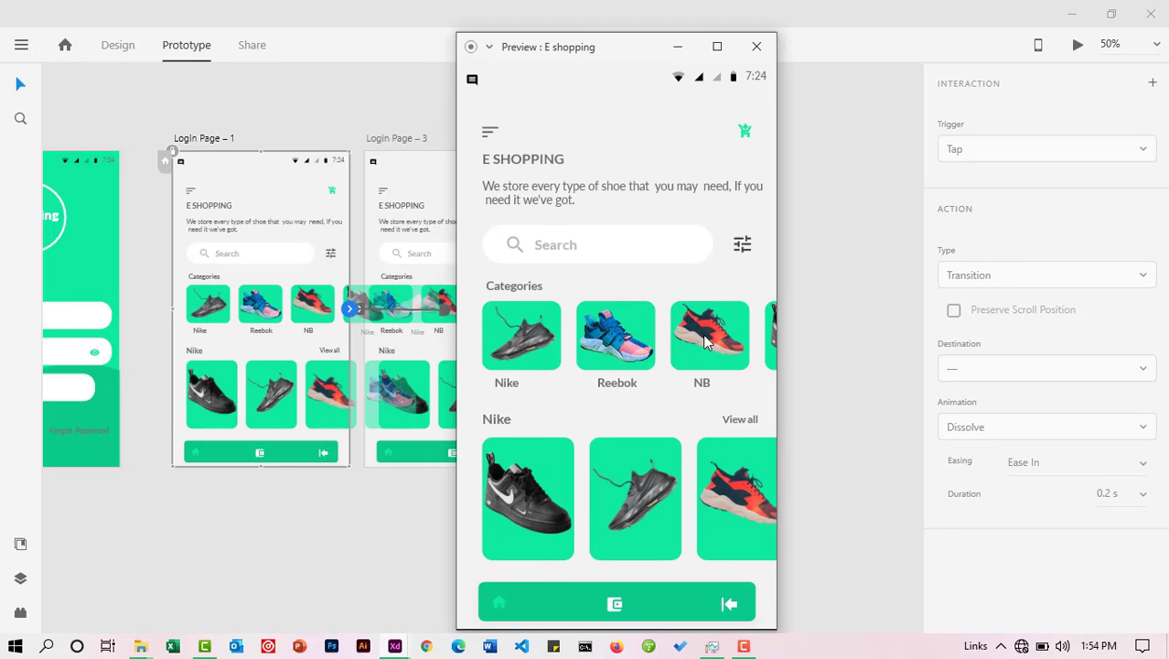
drag(709, 338, 557, 335)
drag(722, 348, 595, 340)
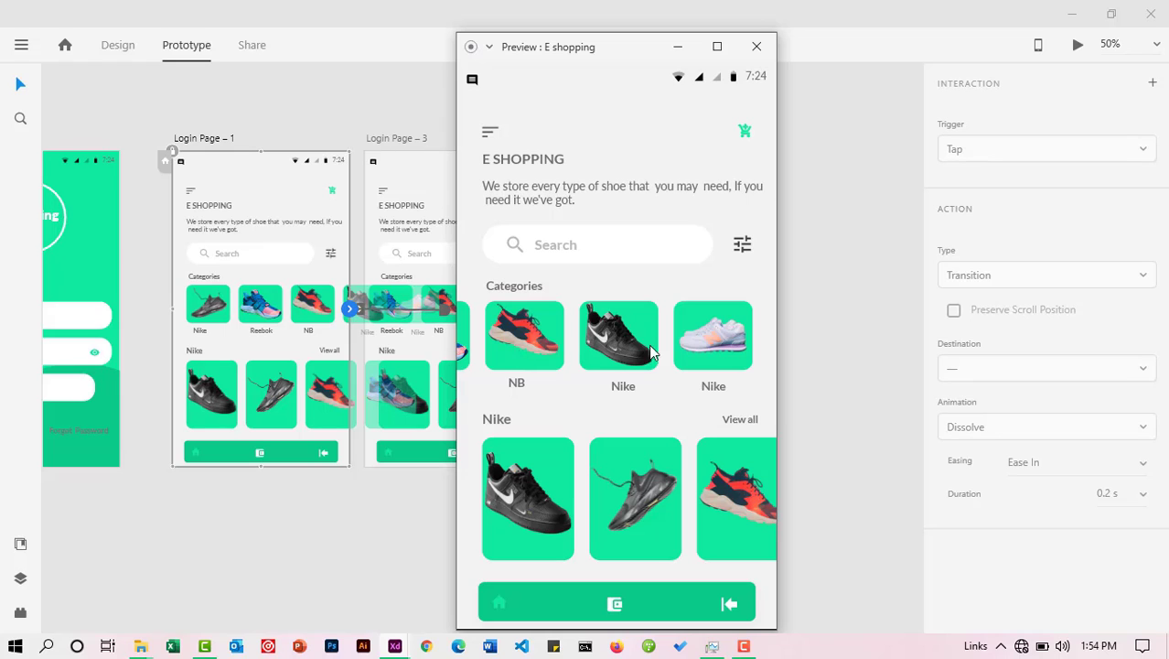
click(757, 46)
Step: Link the Categories row on Login Page – 4 back to Login Page – 1 with a Drag trigger and Auto-Animate
click(705, 316)
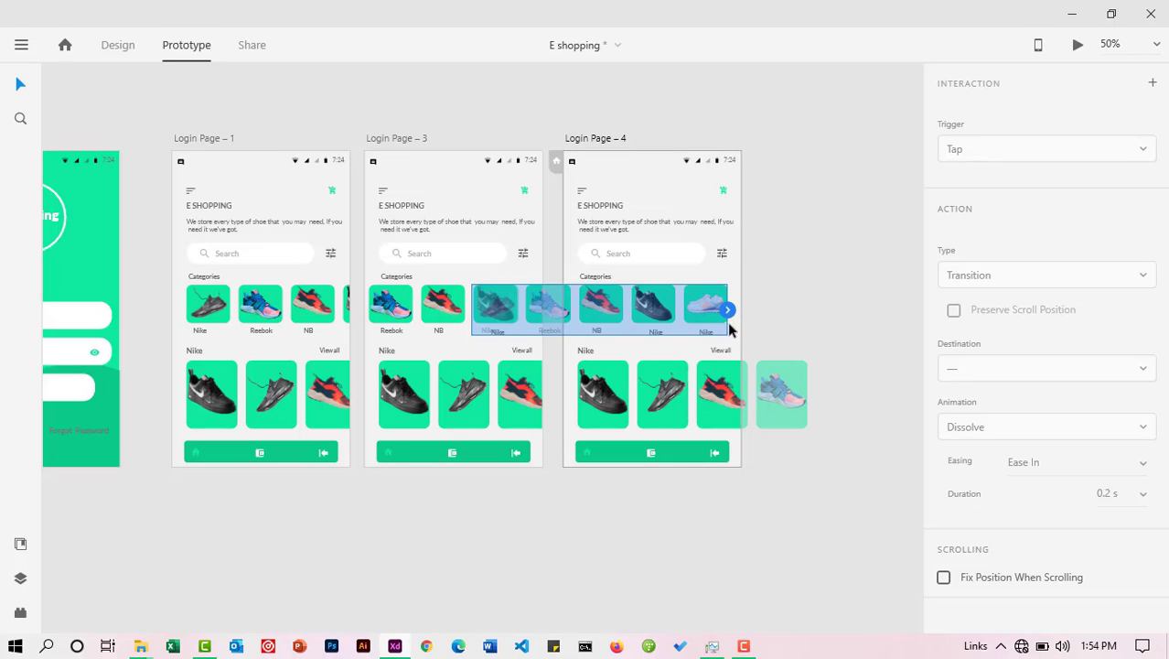
drag(728, 310, 258, 309)
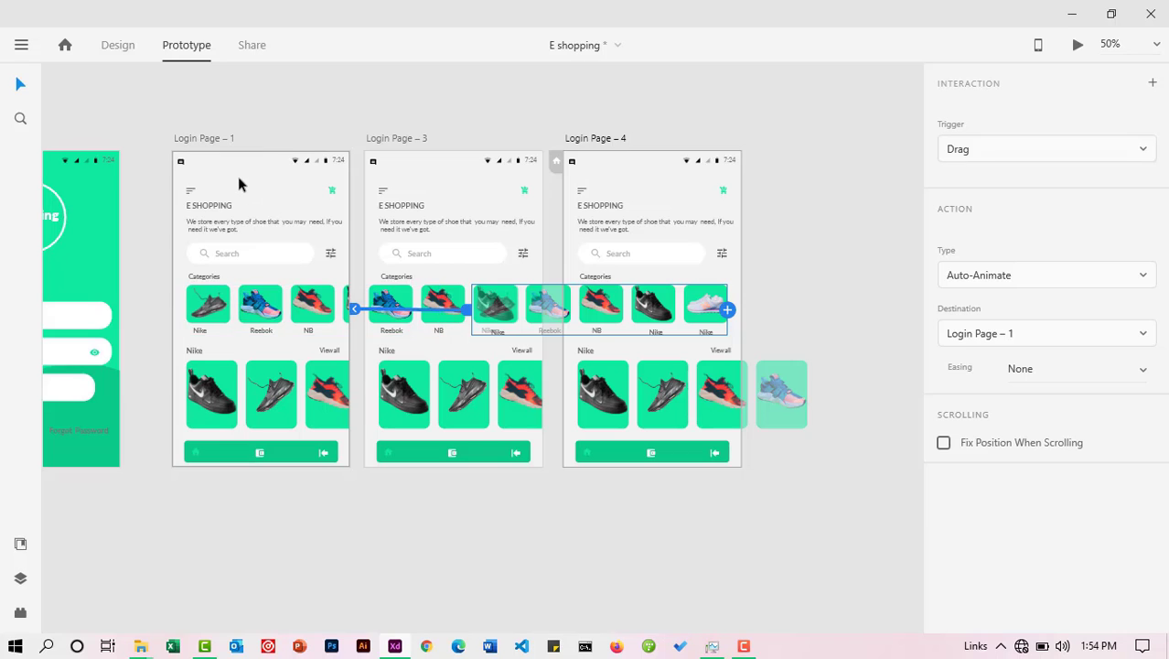
Step: Preview from Login Page – 1 again and test the full Categories swipe cycle including the return link, closing the preview when done
click(238, 178)
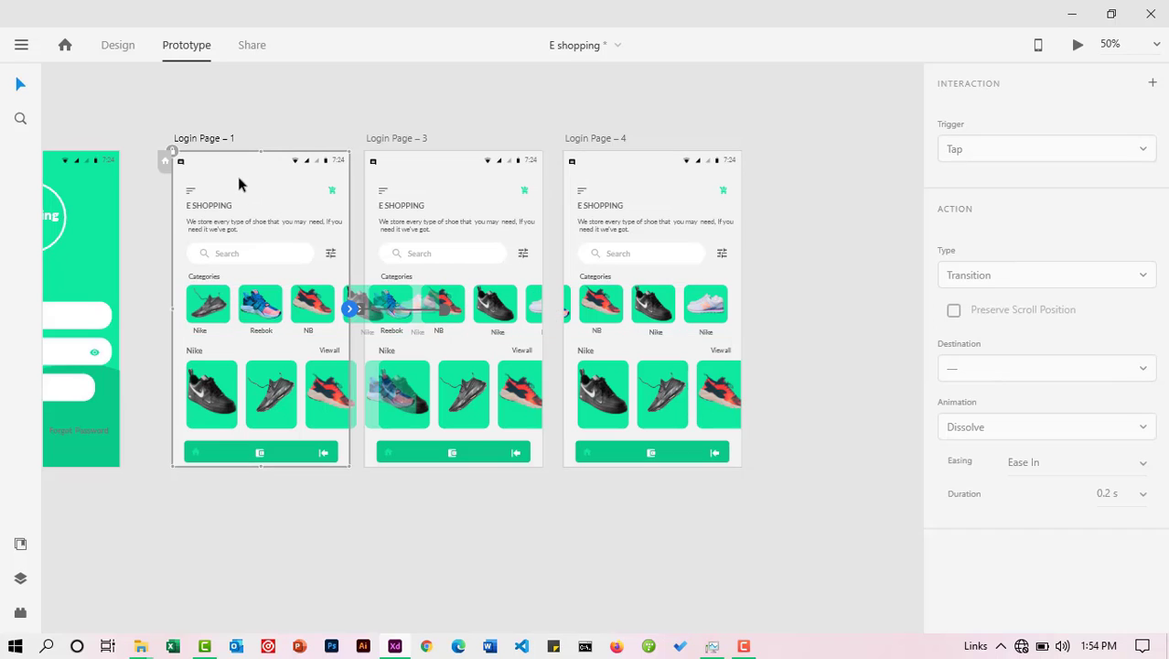
click(1075, 46)
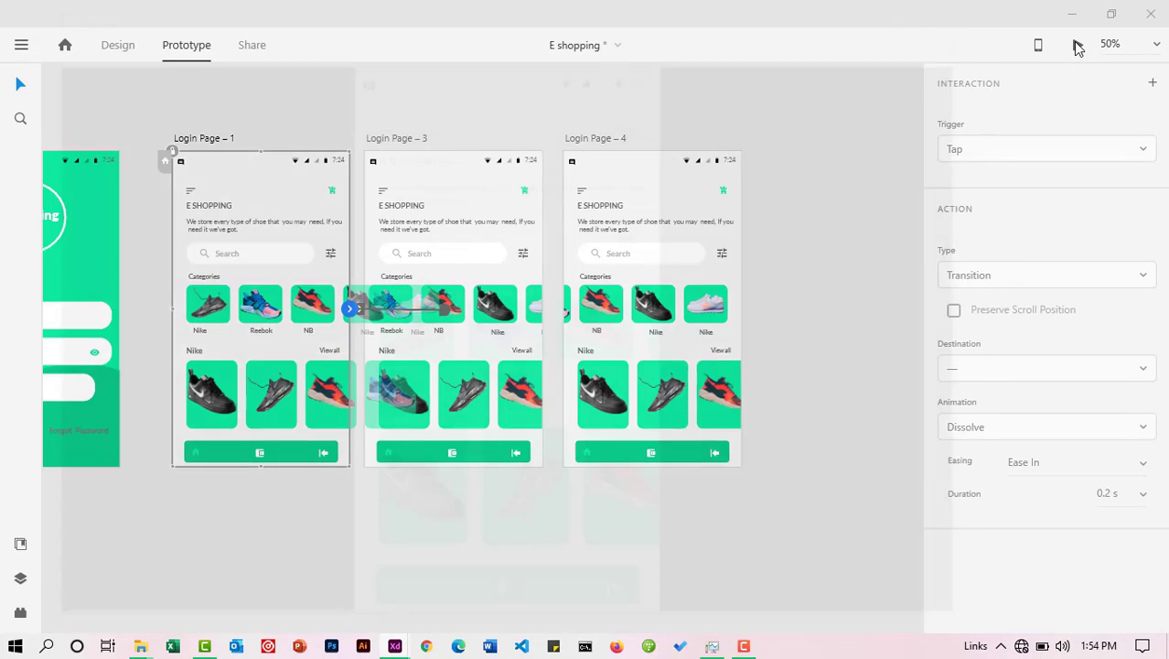
drag(300, 21, 730, 53)
drag(701, 343, 590, 350)
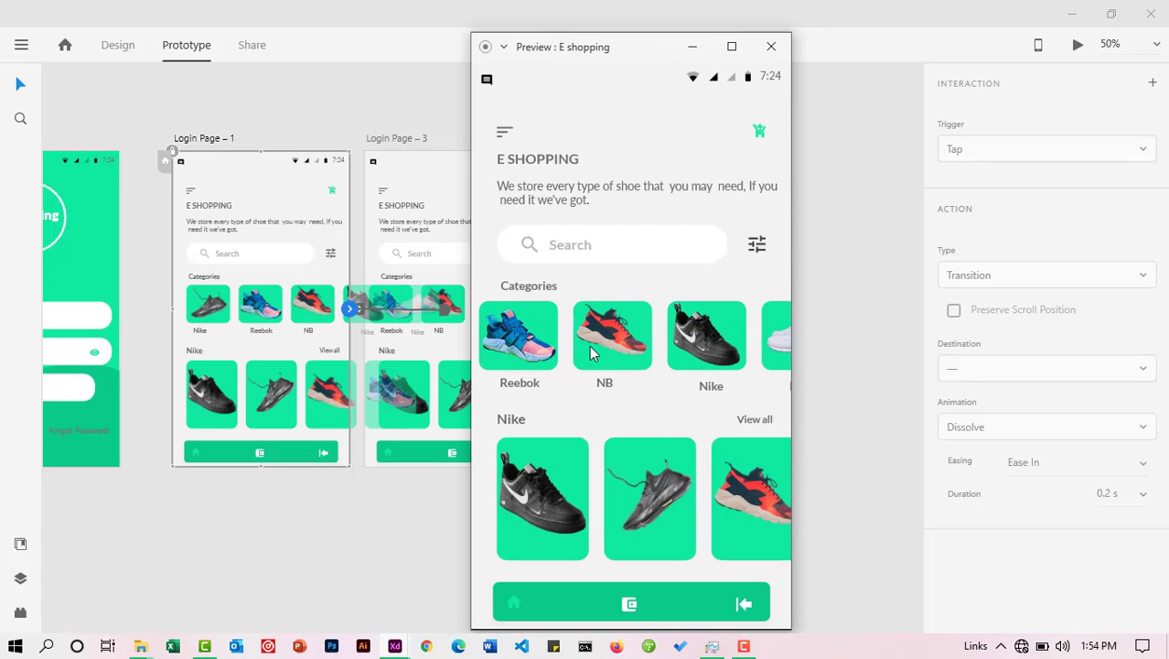
drag(714, 353, 582, 361)
click(773, 47)
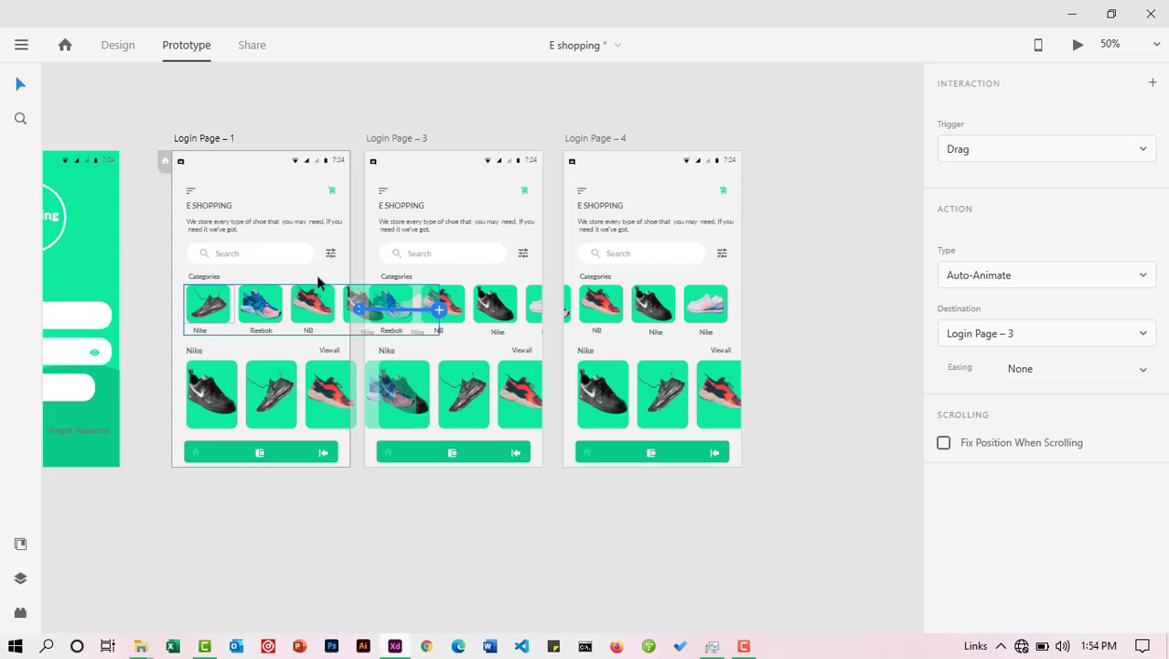
Step: Switch to Design mode and select the first Nike shoe image in Login Page – 1's Categories row, then clear the selection
click(117, 46)
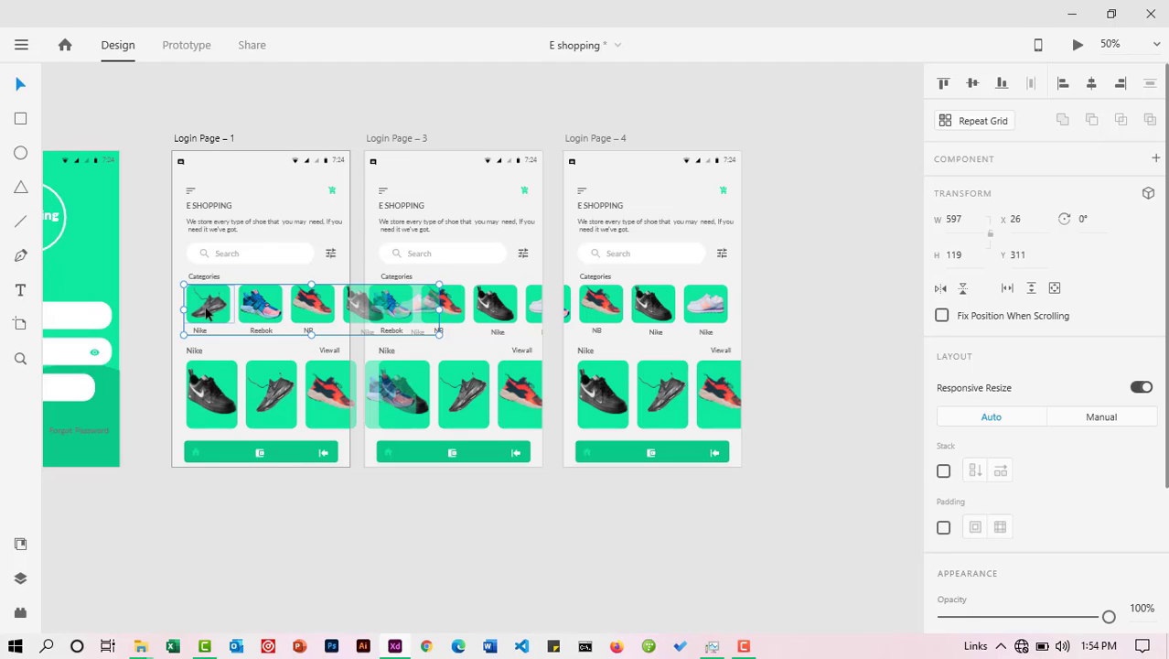
double_click(207, 313)
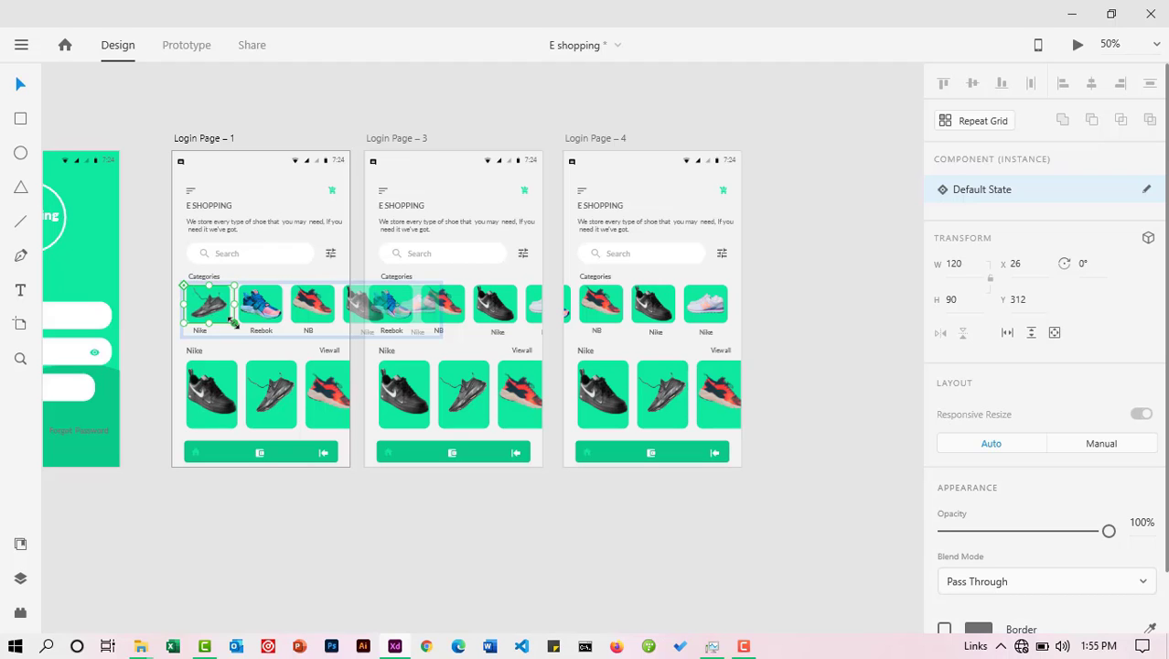
click(770, 237)
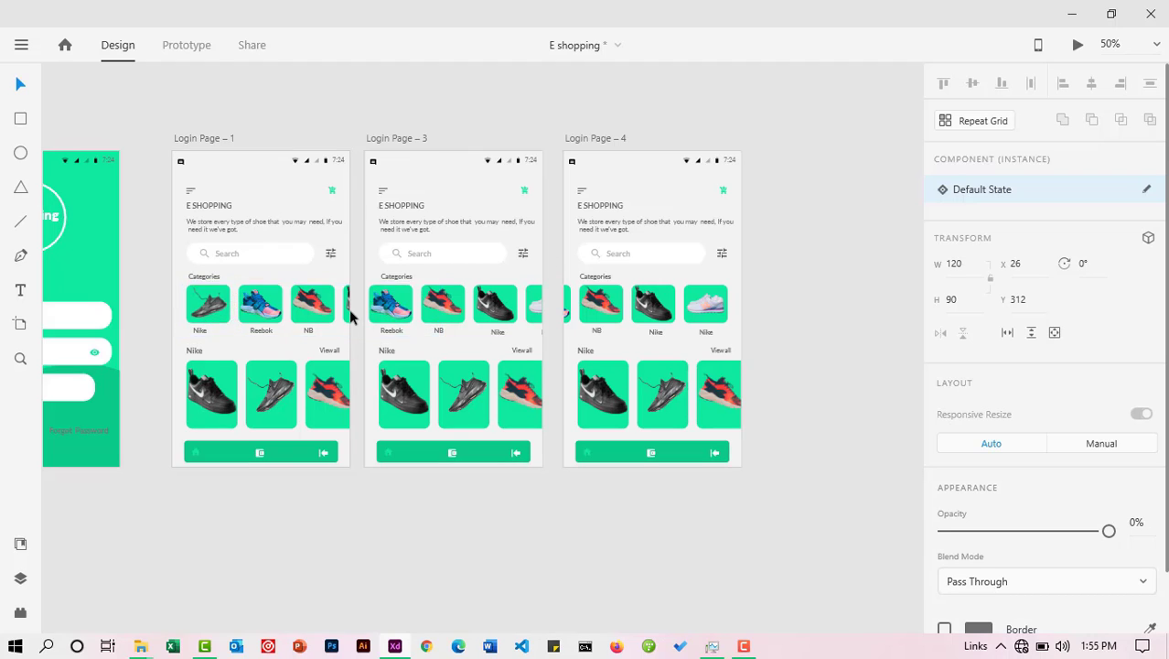
Step: Try to delete the Nike shoe image that lies outside the artboard in Login Page – 3's Categories row
click(399, 311)
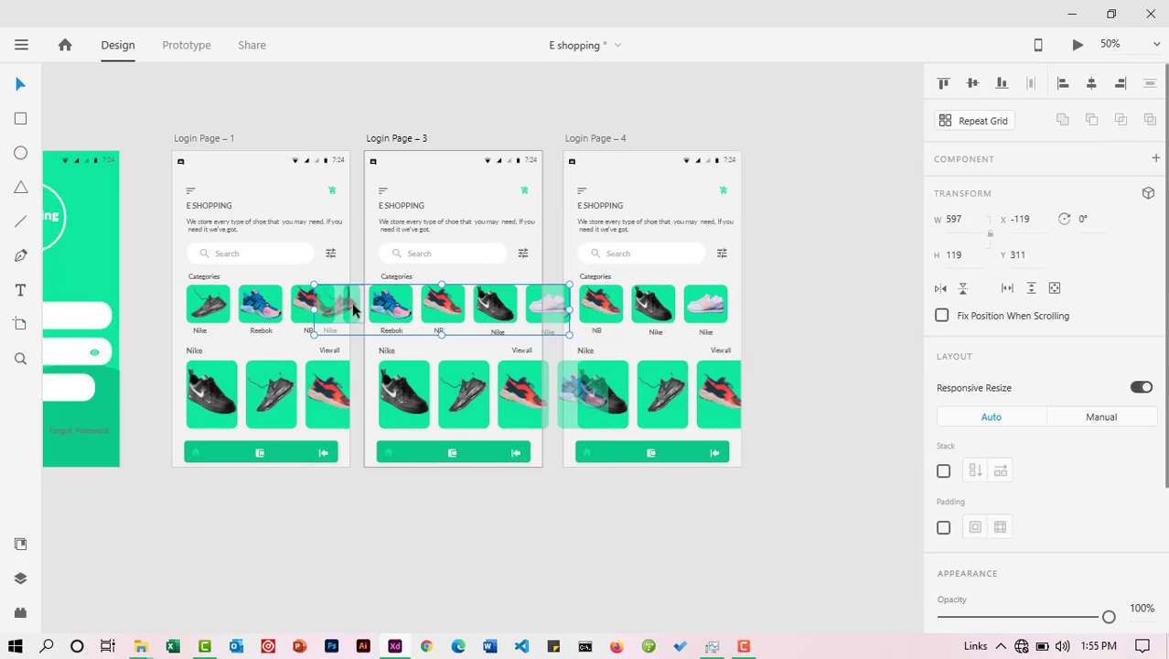
click(20, 359)
click(361, 322)
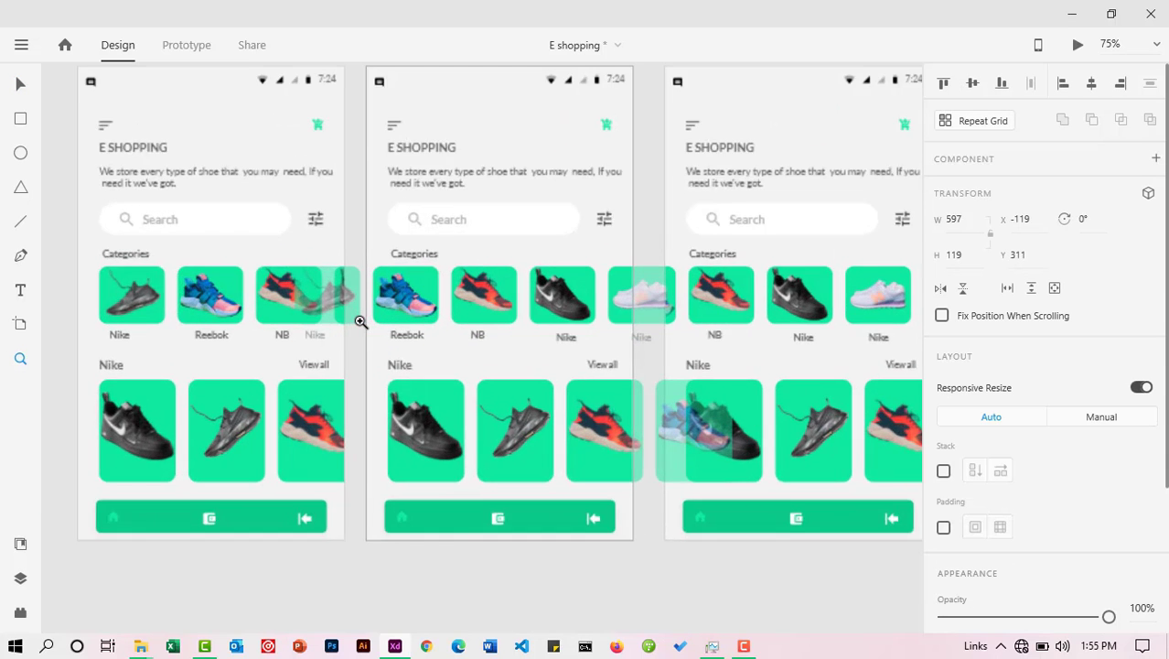
click(361, 322)
click(361, 322)
key(v)
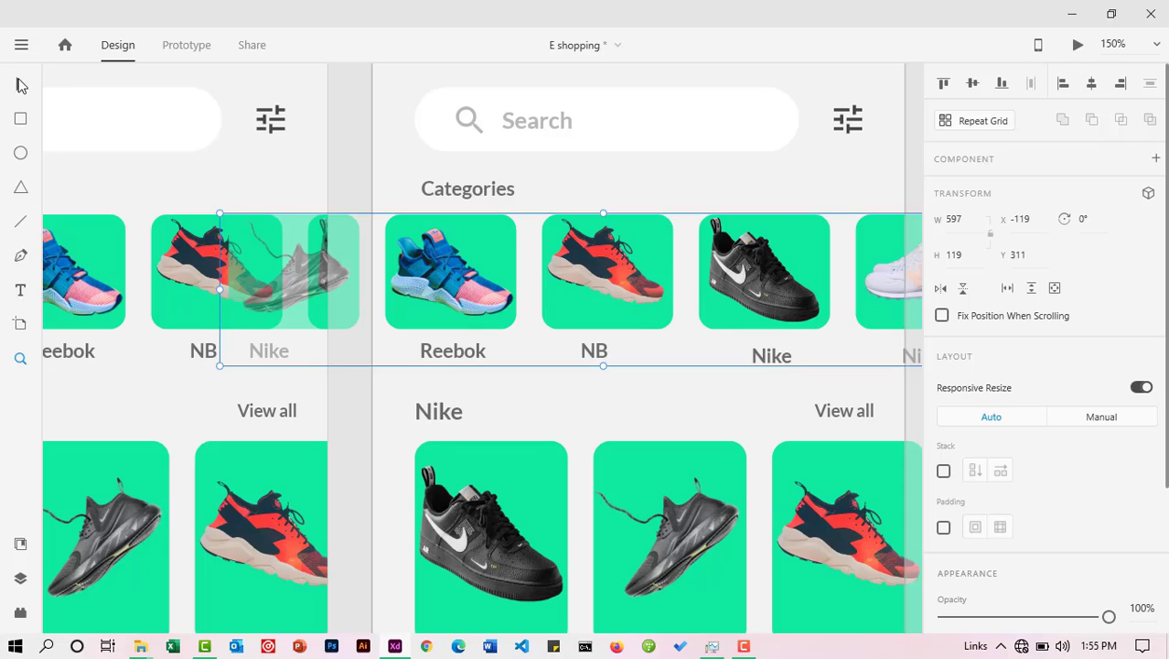
double_click(350, 313)
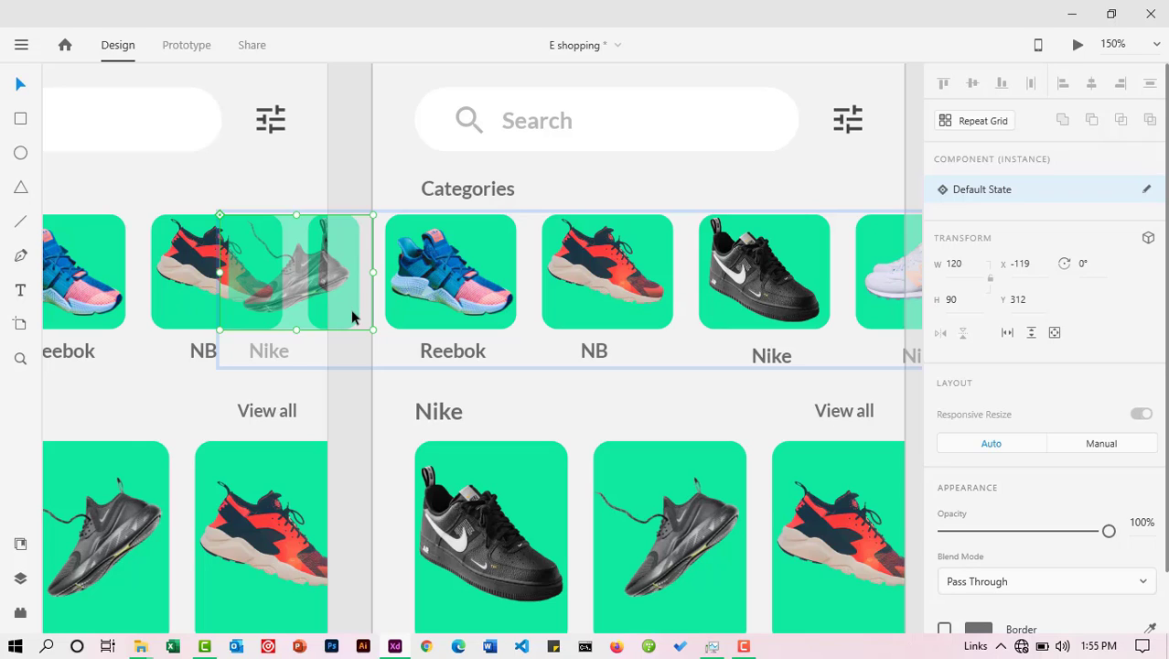
key(Delete)
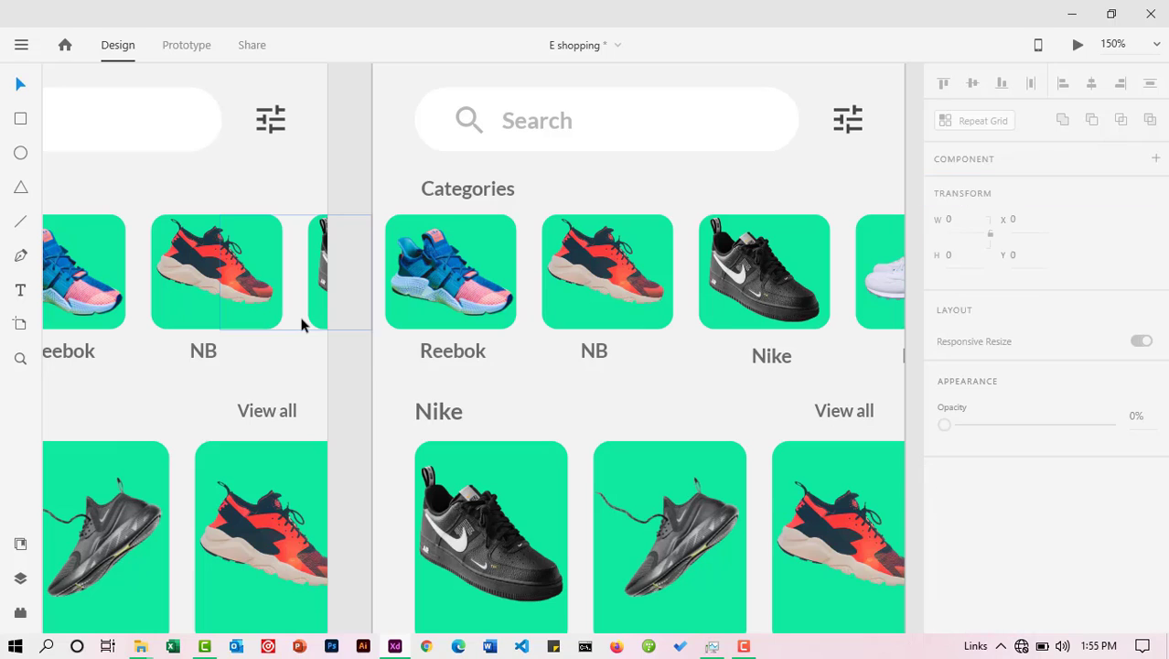
Step: In Login Page – 3's Categories row, shrink the off-artboard Nike shoe to about 78 × 58 and its green card to about 74 × 65
click(317, 279)
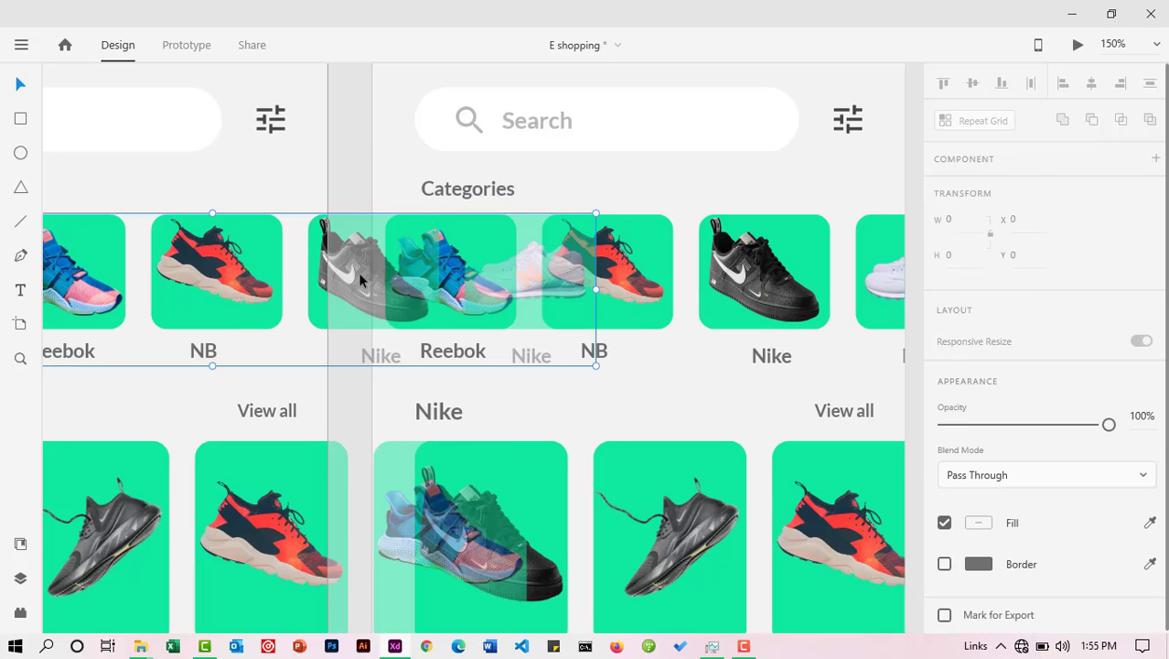
click(358, 177)
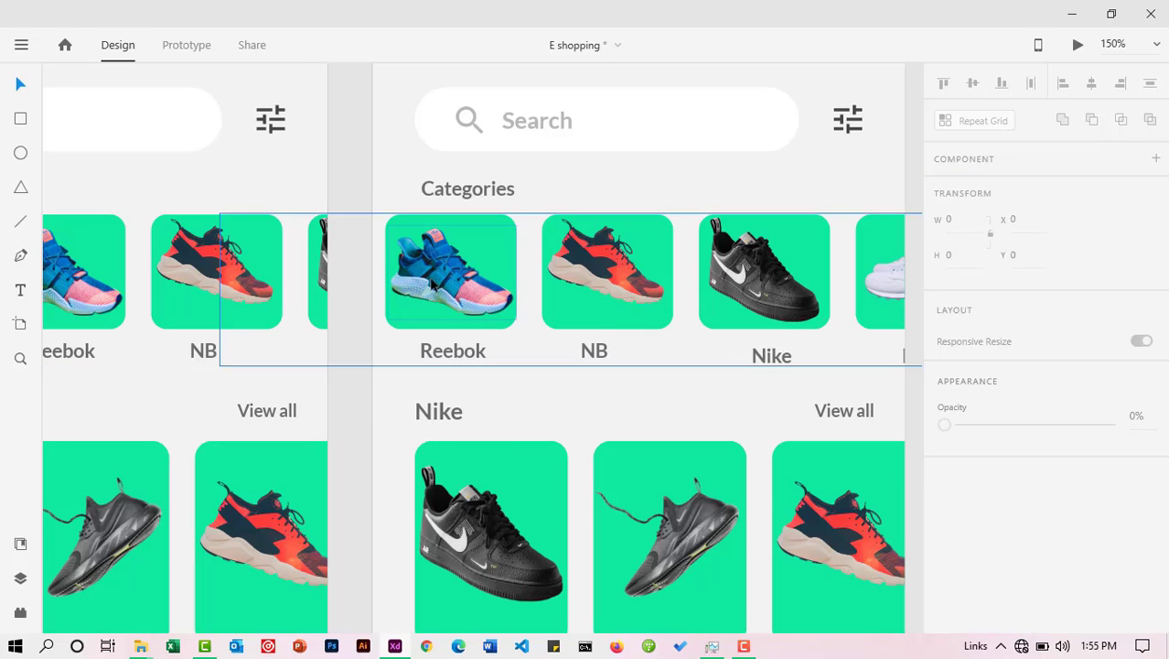
click(434, 285)
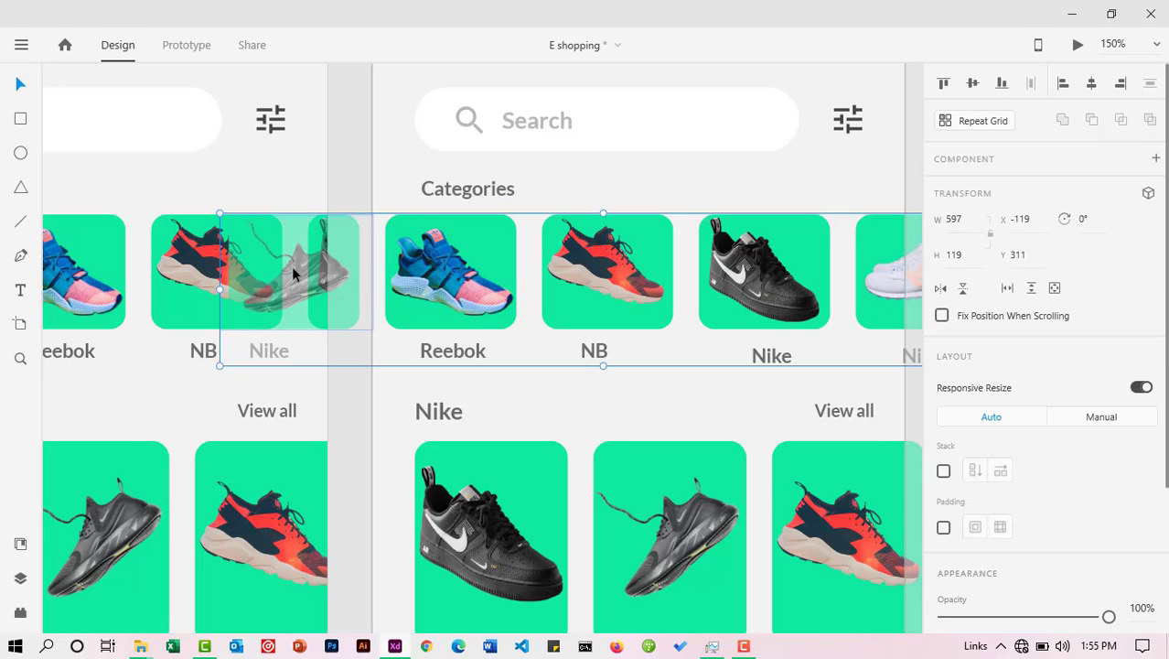
double_click(293, 274)
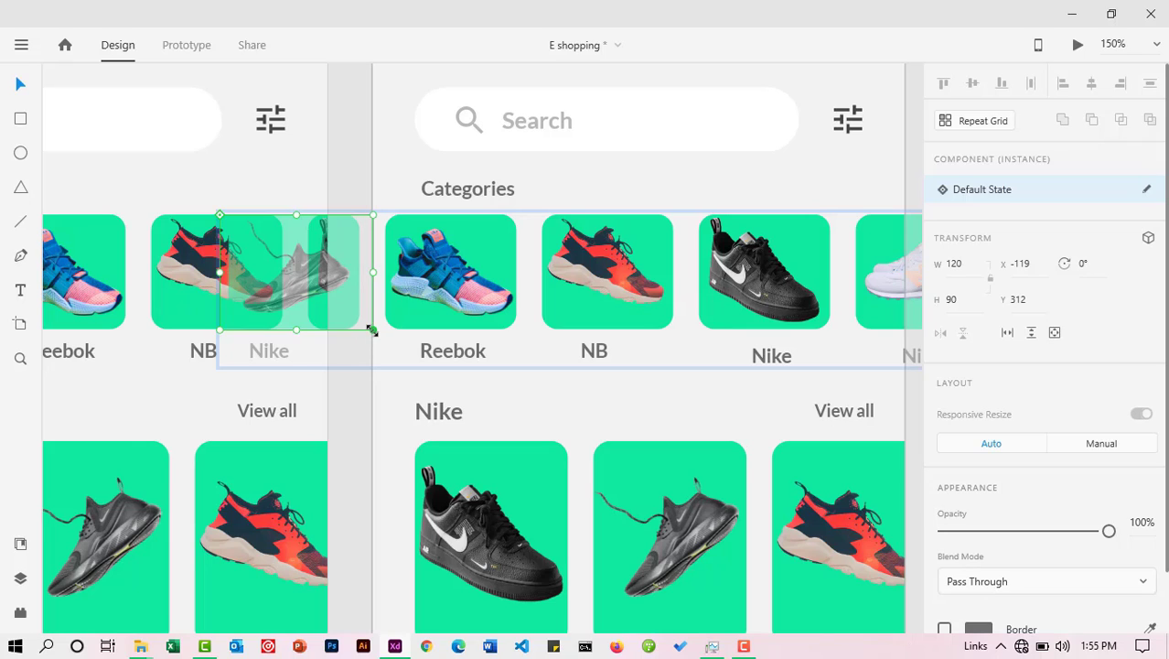
key(alt)
drag(366, 328, 349, 320)
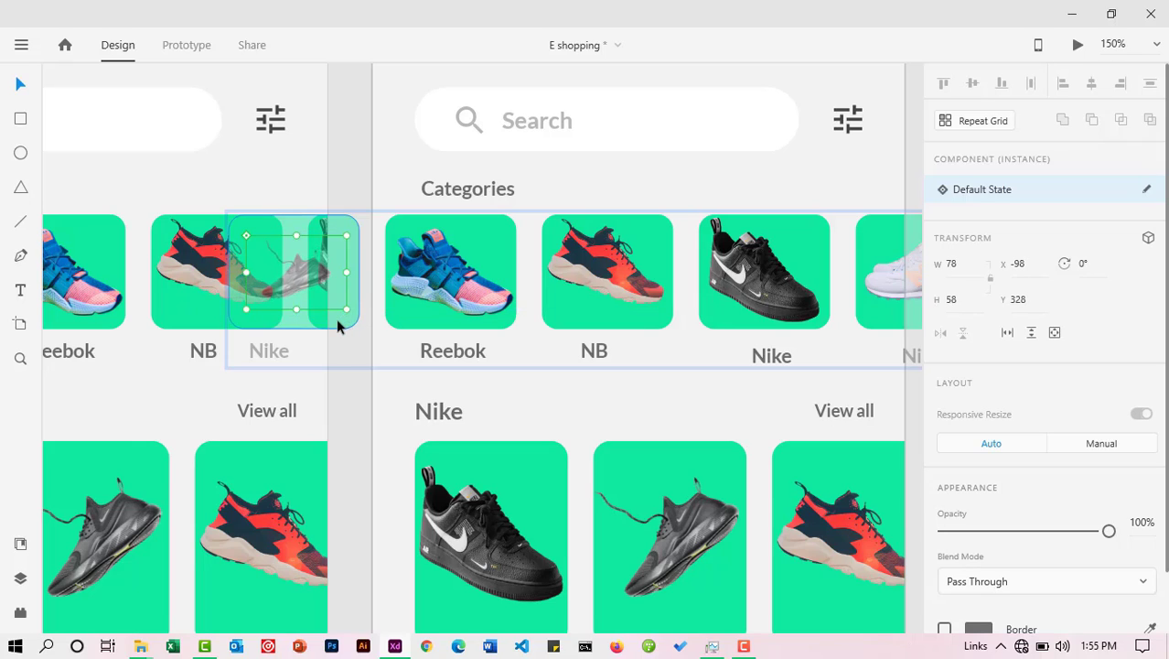
click(357, 236)
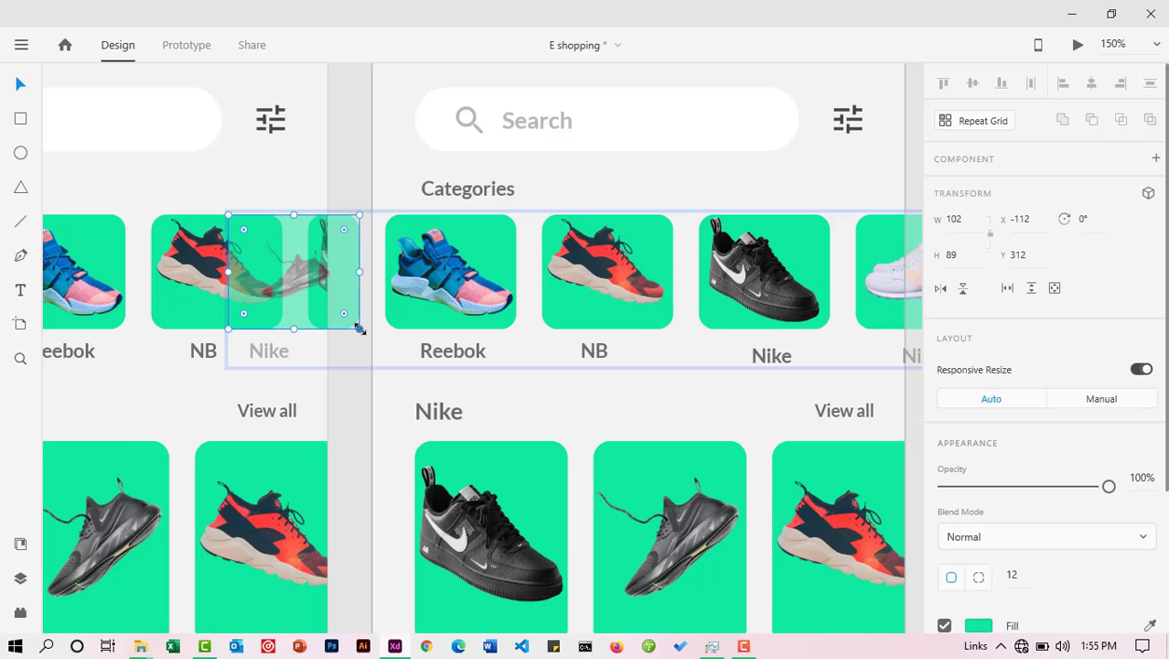
drag(351, 321, 339, 314)
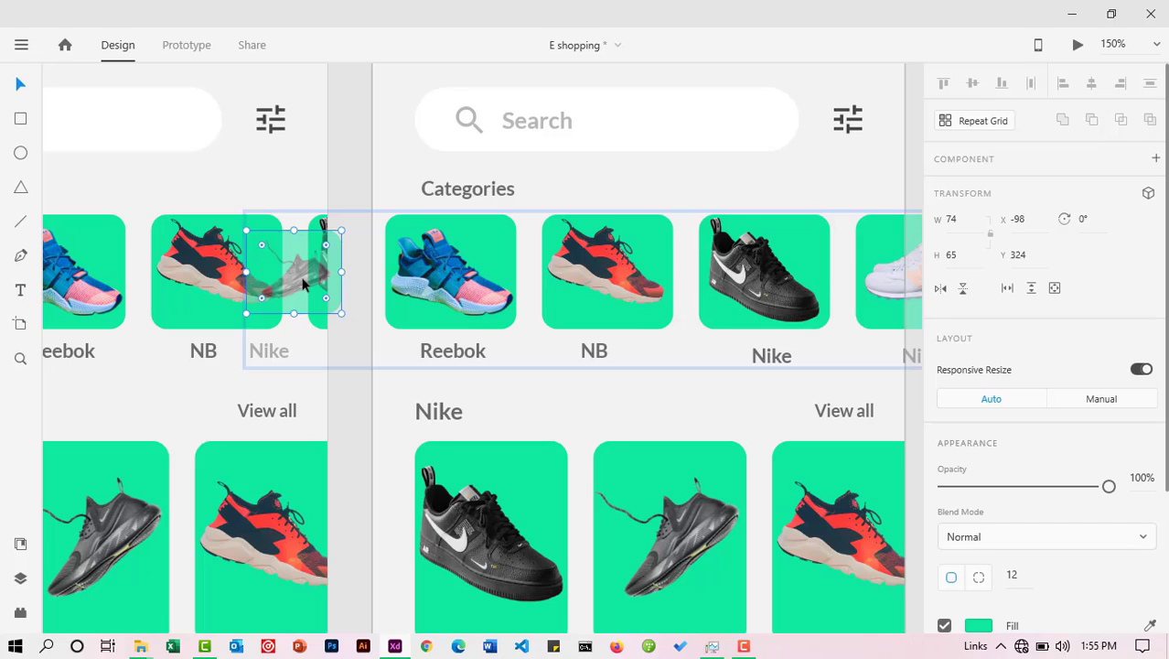
Step: Set the opacity of both the off-artboard Nike shoe and its green card in Login Page – 3's Categories row to 0%
key(Delete)
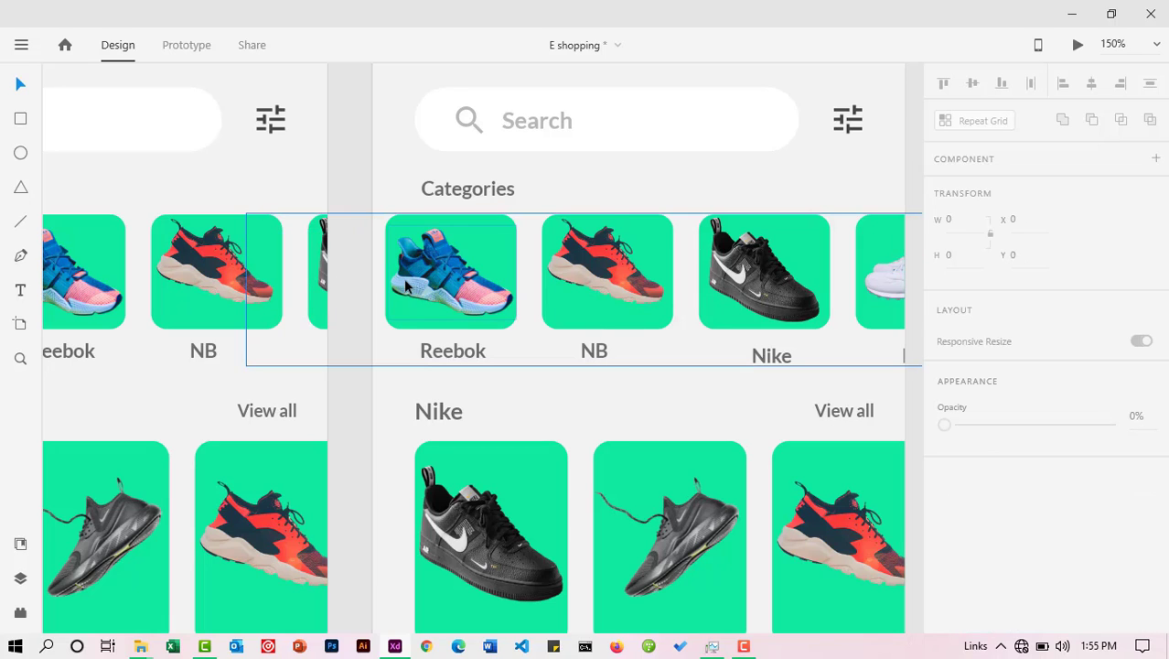
key(ctrl+z)
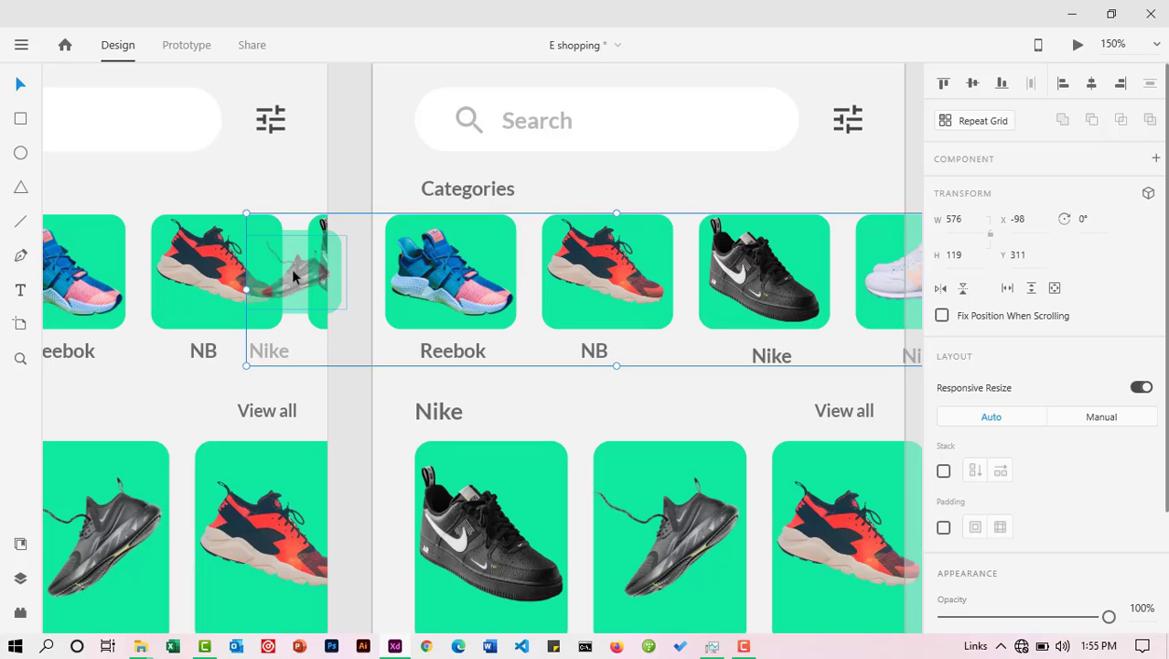
double_click(293, 274)
drag(1109, 531, 926, 525)
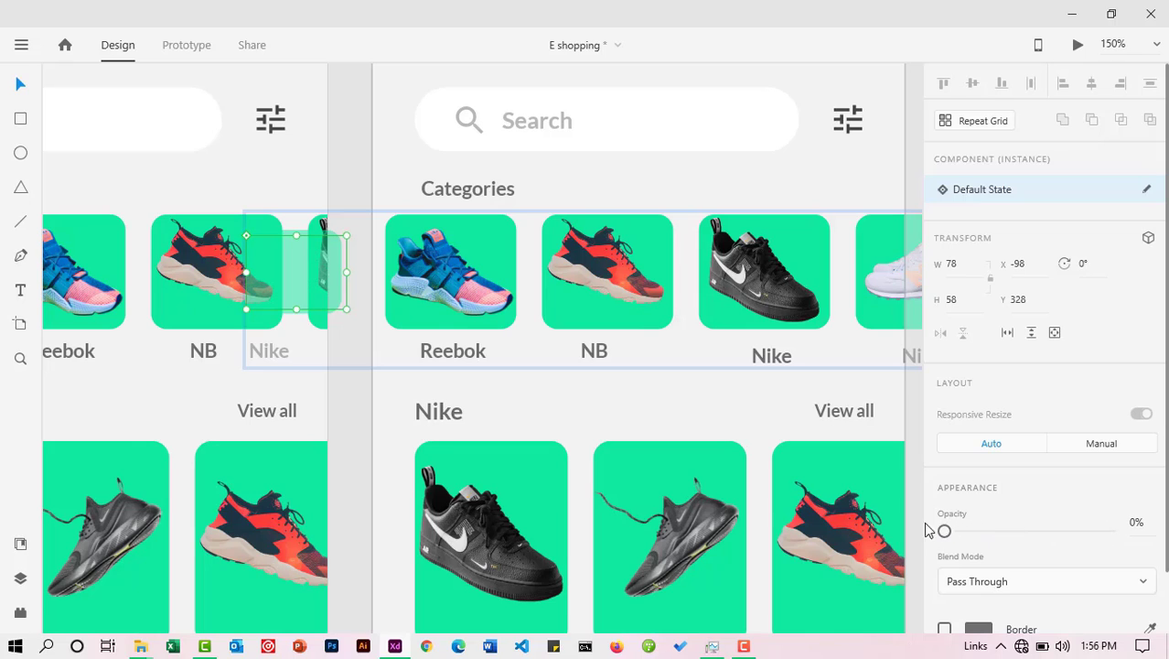
double_click(307, 230)
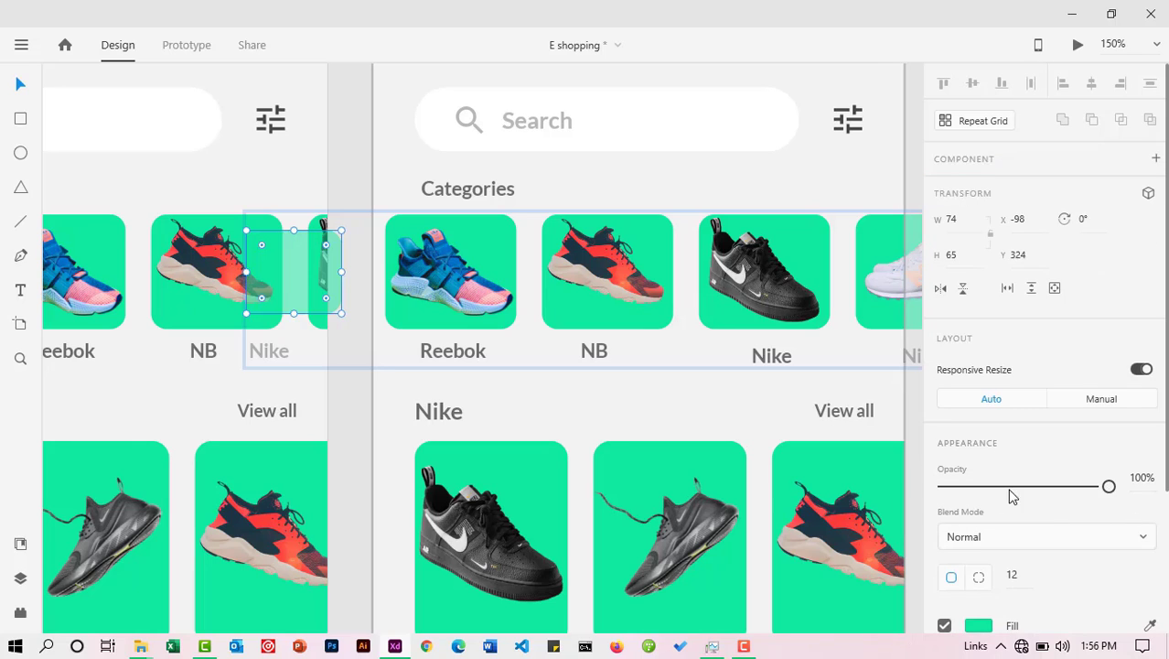
drag(1011, 494, 803, 479)
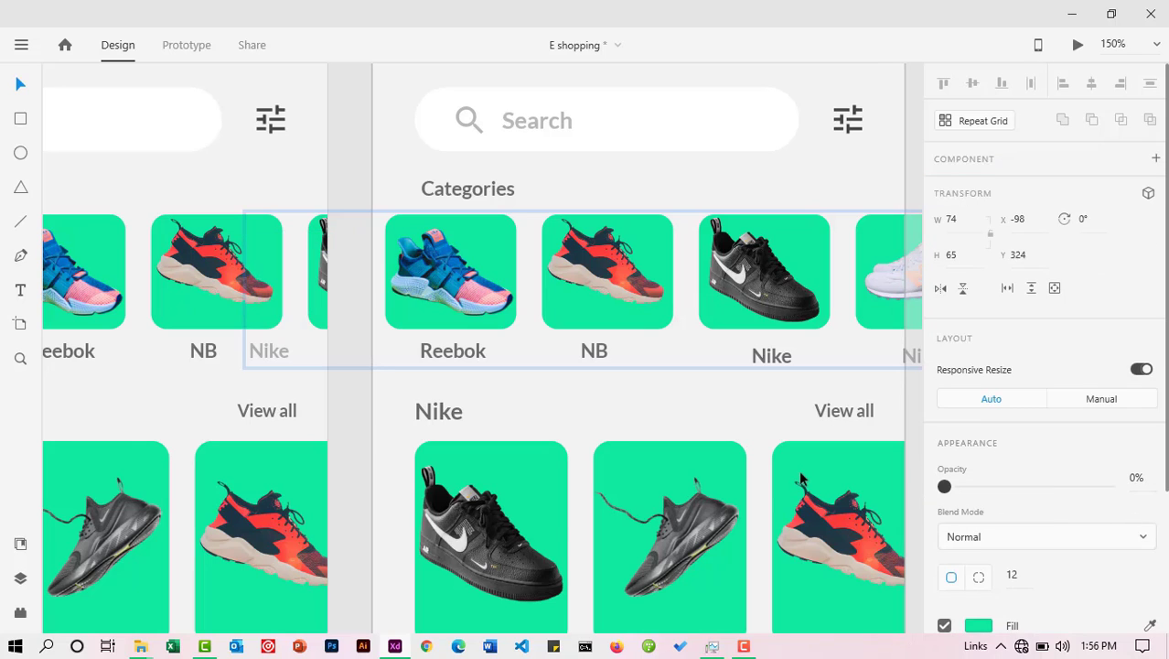
Step: Preview from Login Page – 1, swipe the Categories row left to check the faded Nike card's transition, and close the preview
click(352, 162)
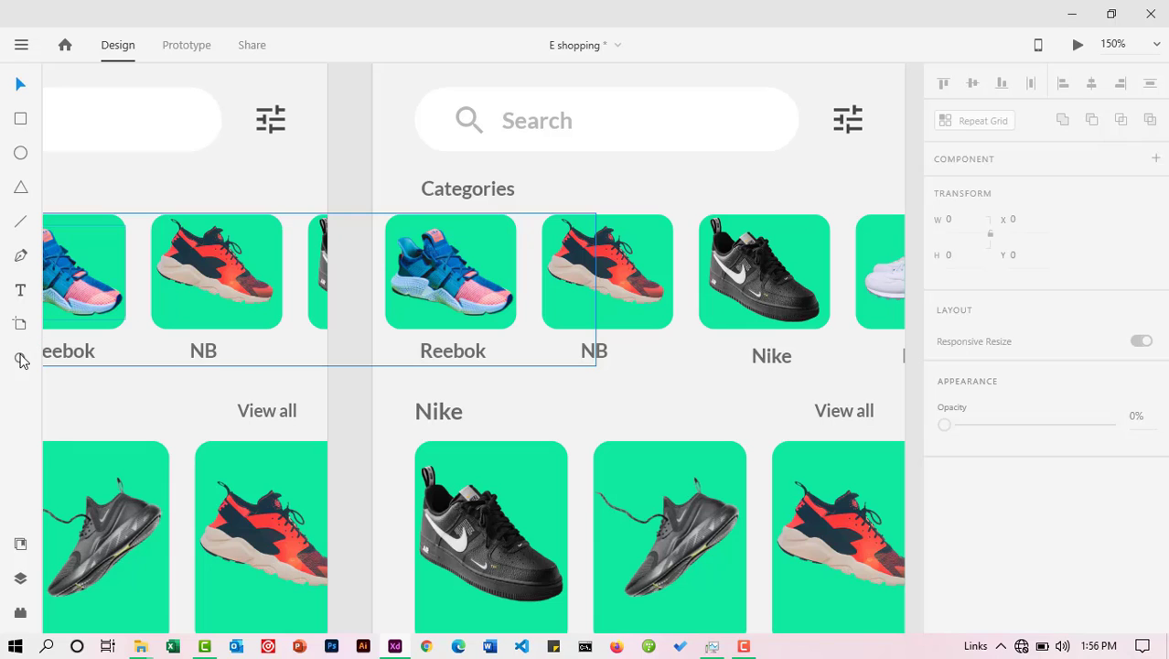
click(20, 359)
alt+click(471, 375)
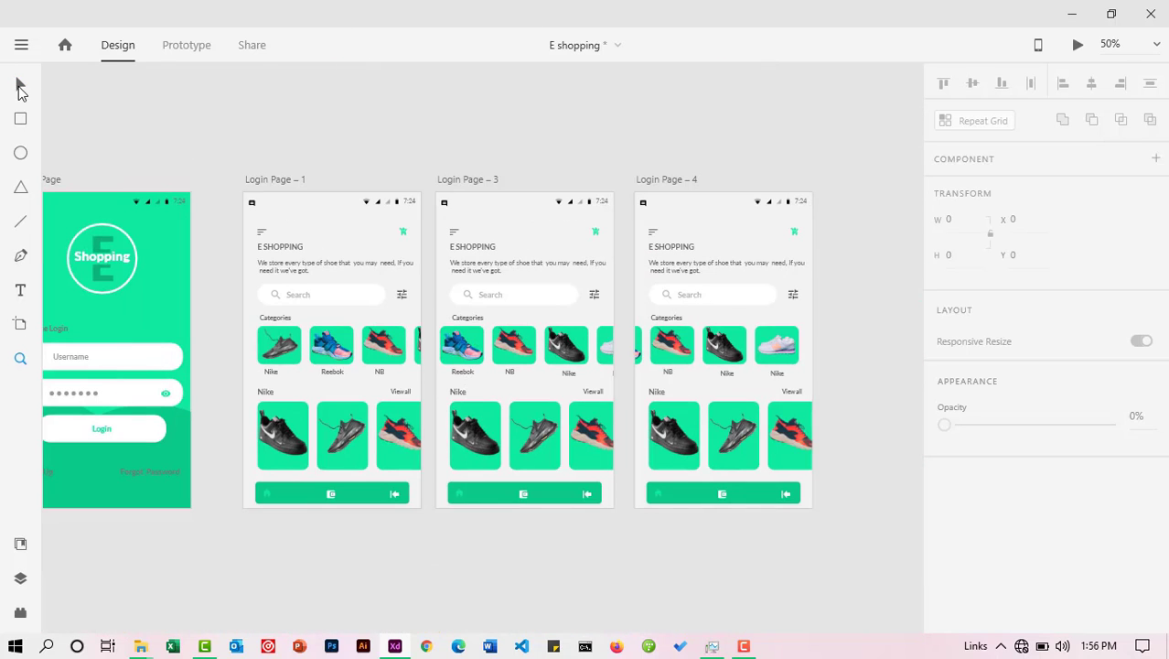
click(20, 87)
click(318, 221)
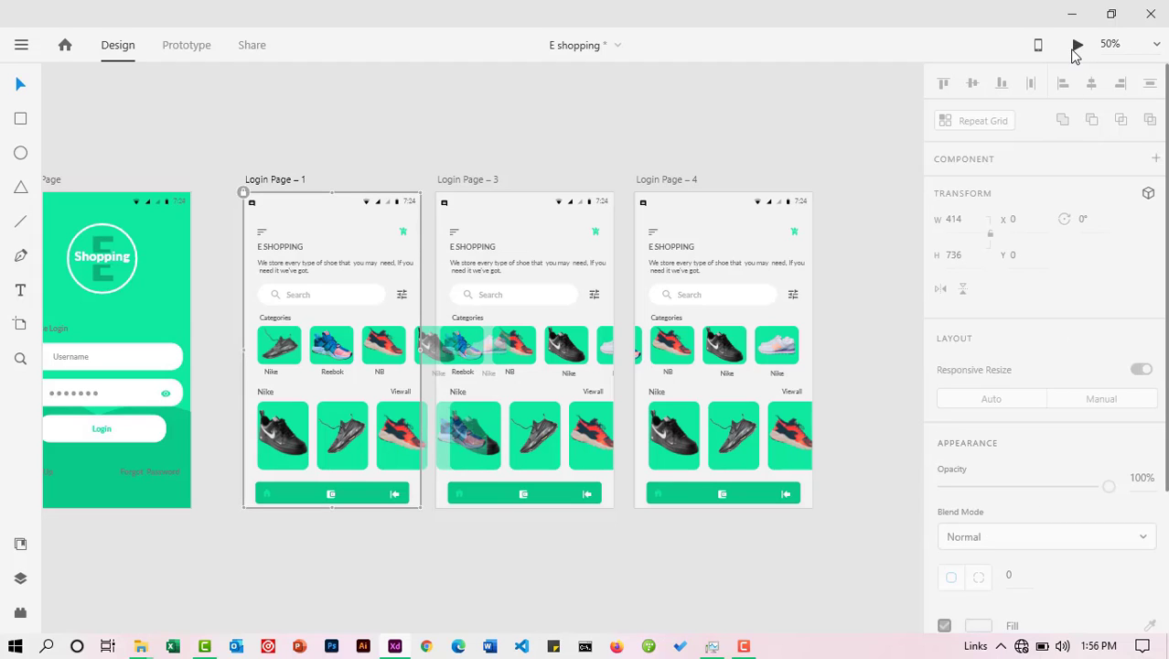
click(1077, 45)
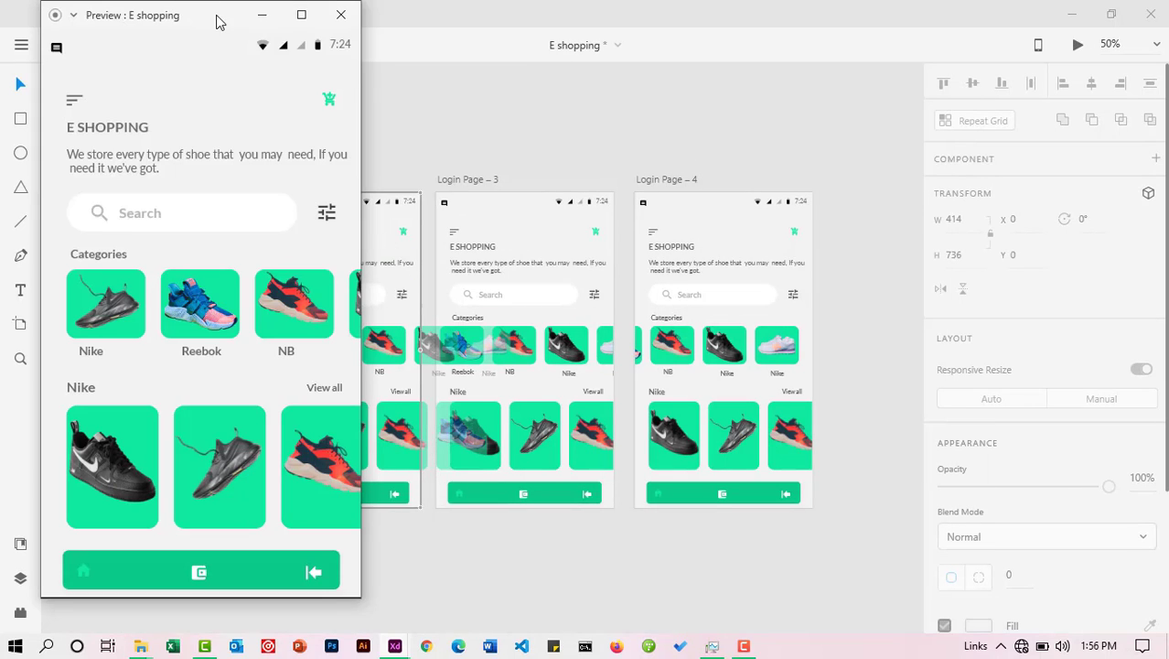
drag(219, 17, 664, 68)
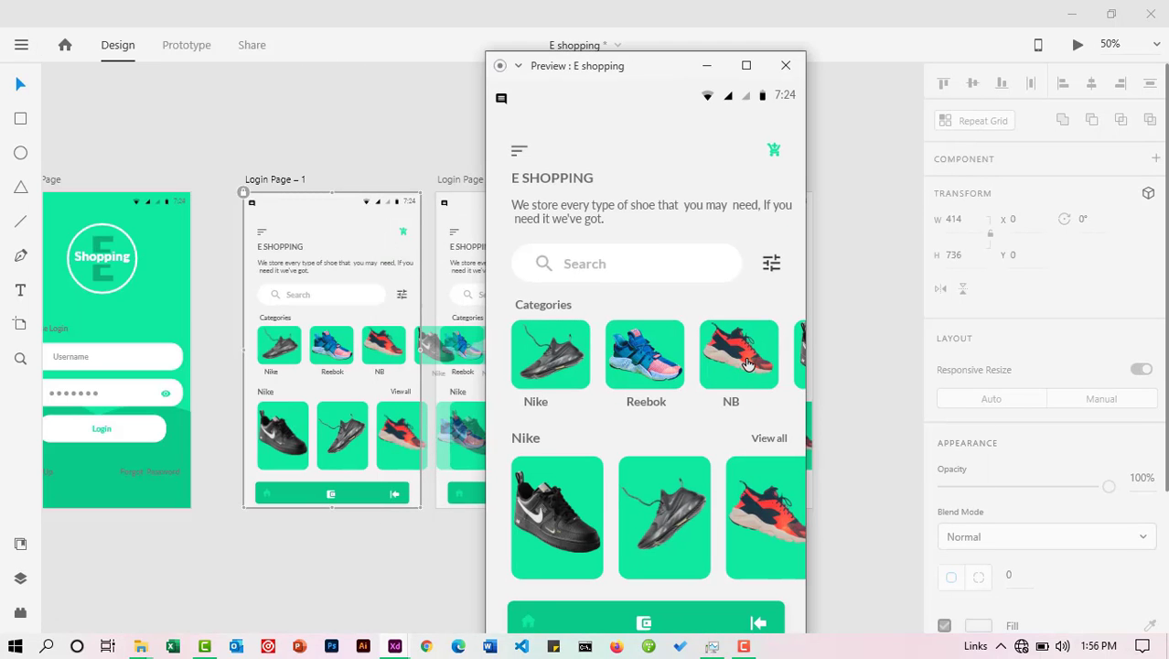
drag(747, 363, 637, 369)
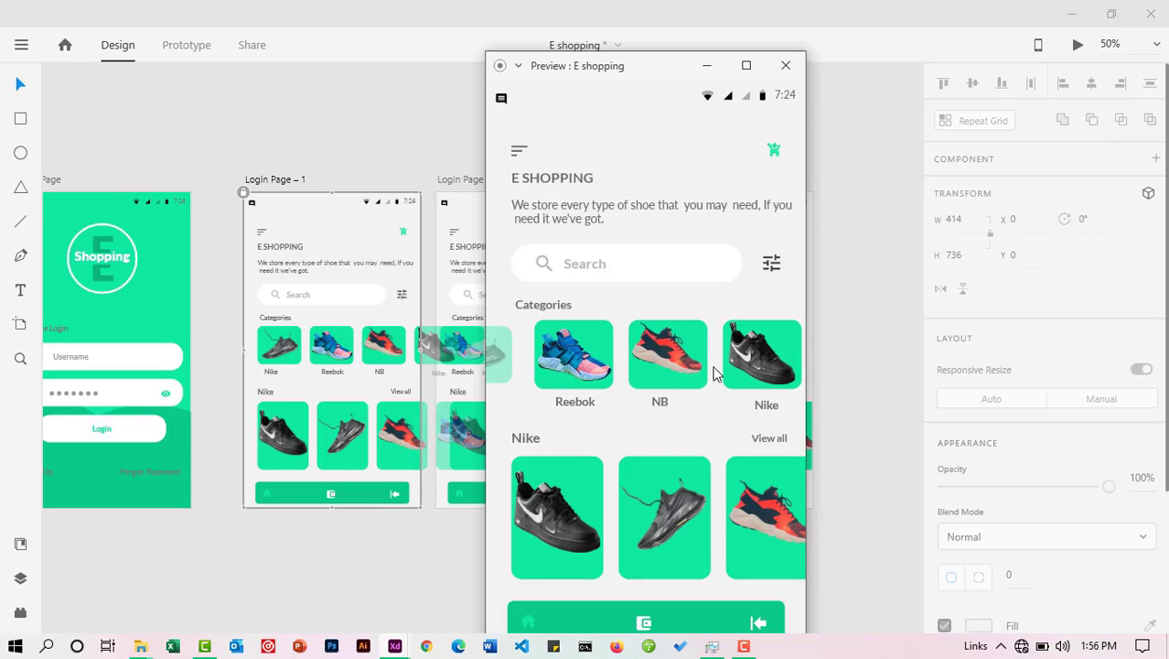
drag(716, 373, 577, 368)
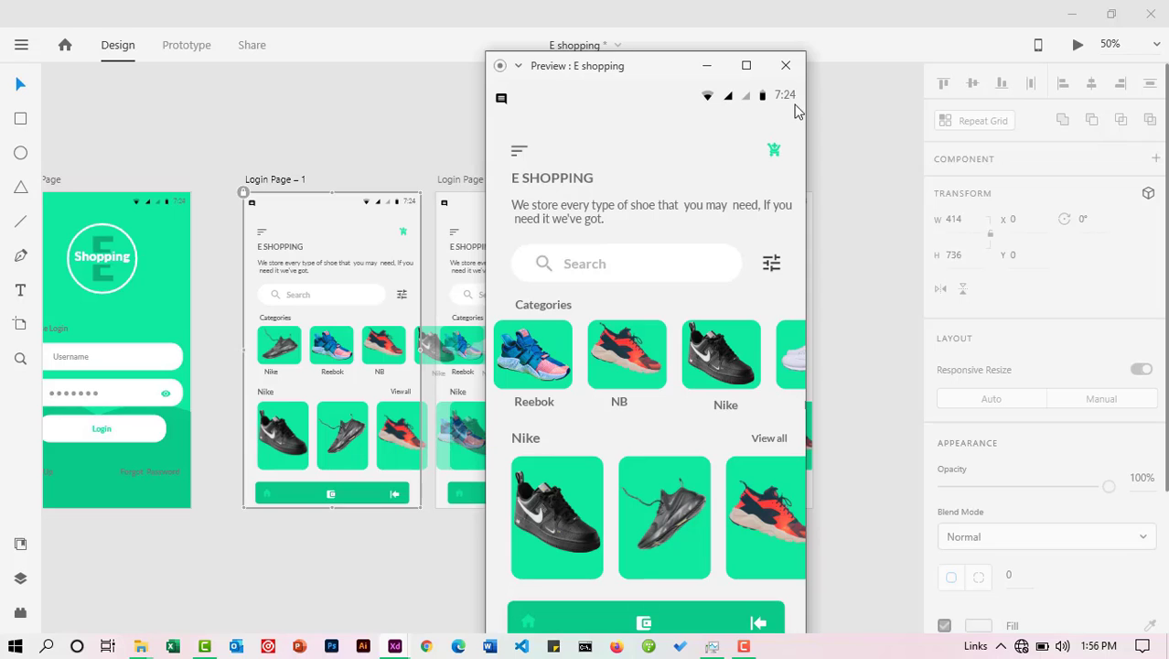
click(785, 65)
Step: Look over the whole set of artboards, from Page 1 through Login Page – 4 and the Login Page – 2 product screen
scroll(674, 370, down, 1)
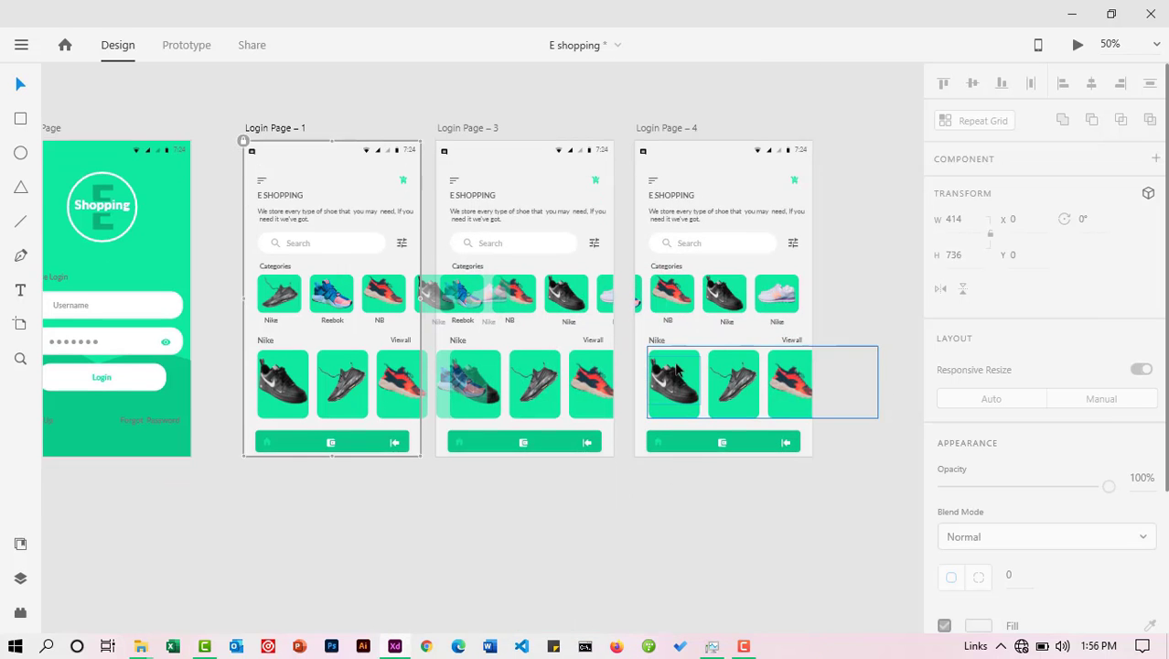
scroll(675, 369, down, 1)
click(630, 436)
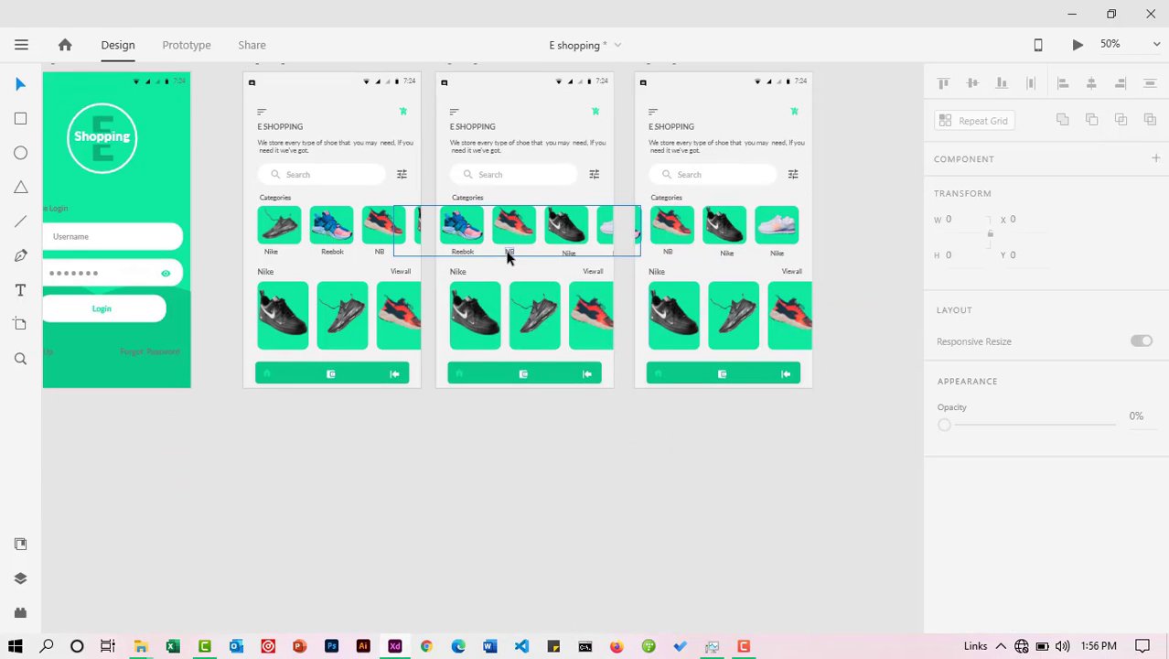
scroll(509, 254, up, 1)
scroll(510, 261, down, 2)
scroll(511, 272, down, 1)
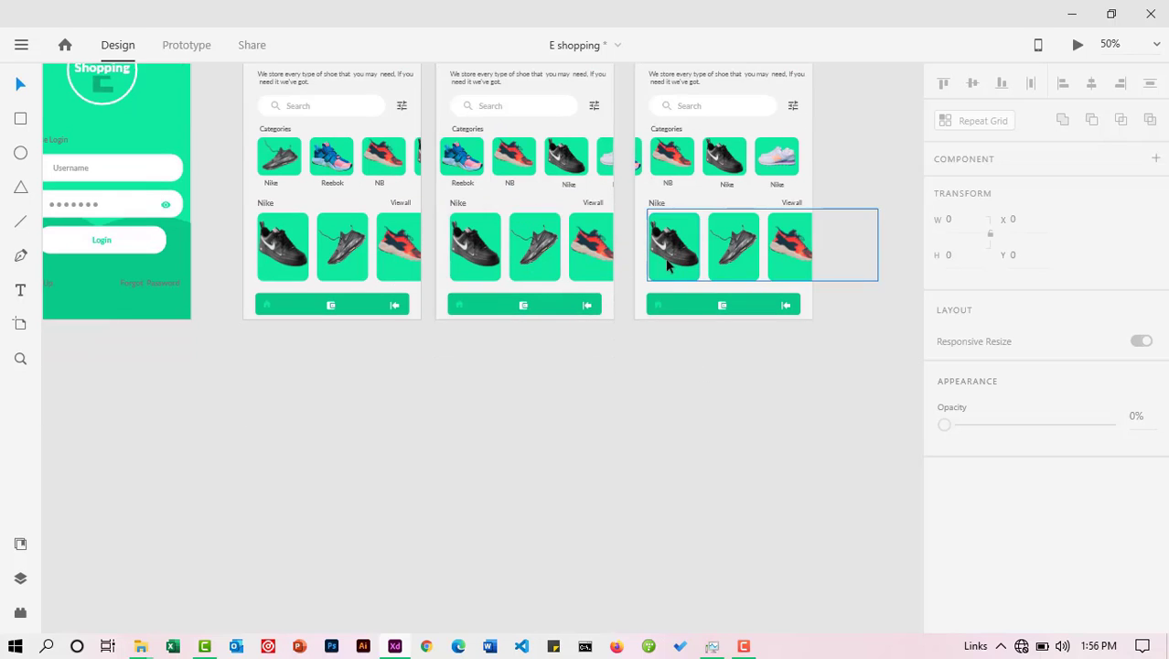
click(20, 358)
alt+click(355, 375)
alt+click(355, 375)
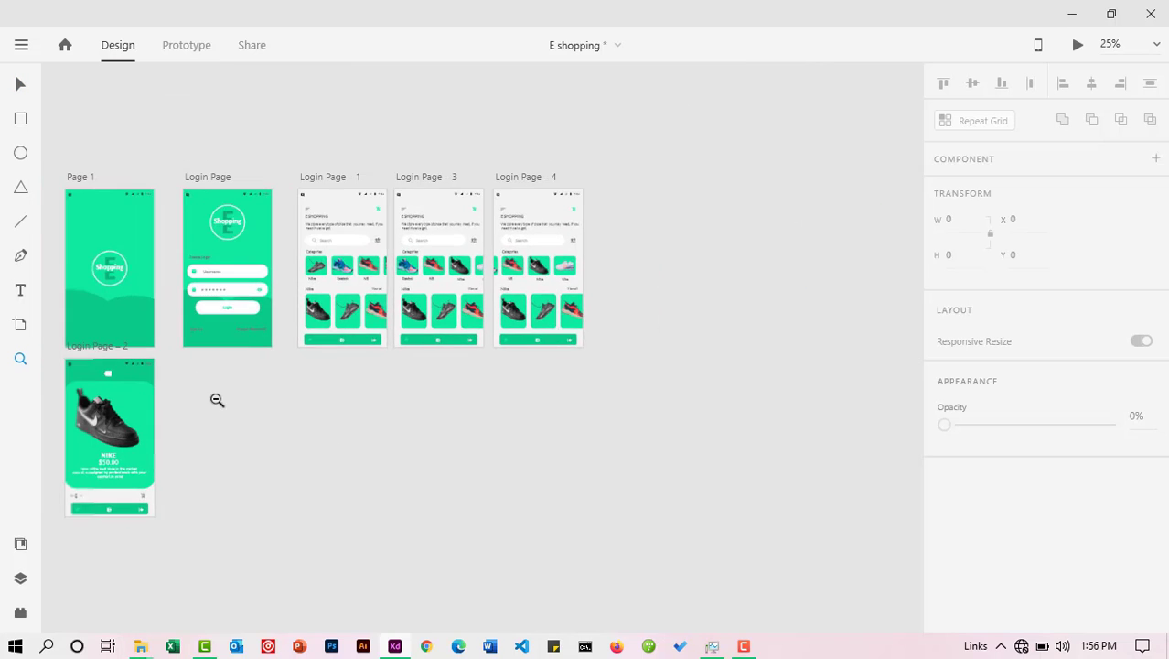
drag(190, 376, 342, 368)
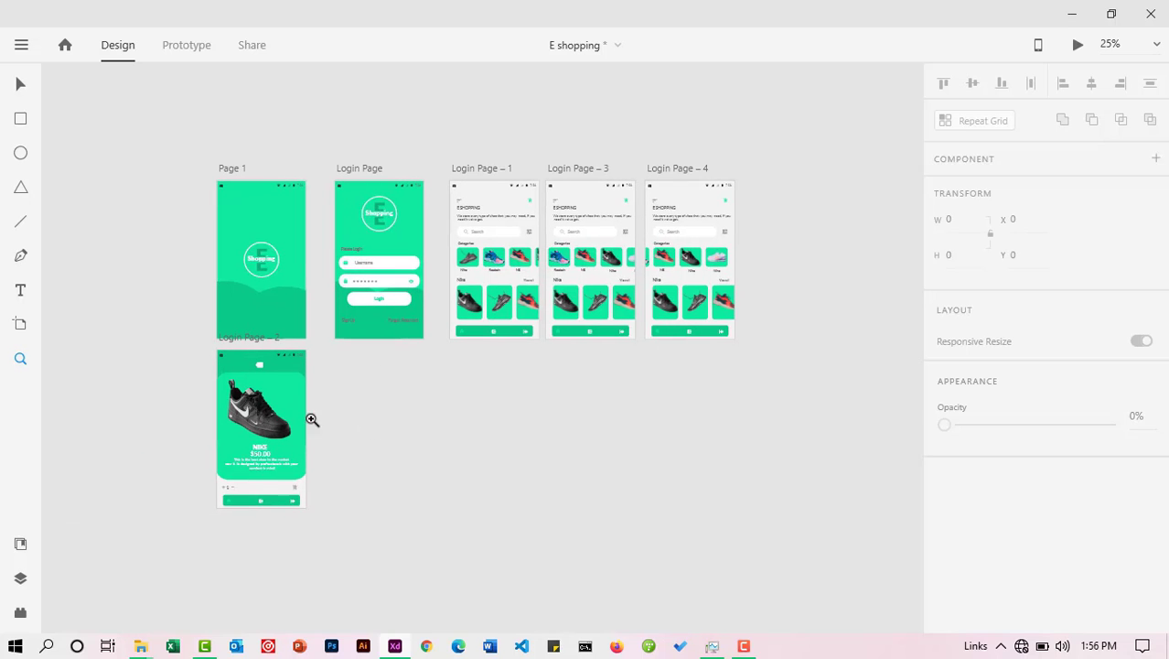
Step: Link the first black shoe in Login Page – 1's Nike row to the Login Page – 2 product screen using Auto-Animate
click(495, 303)
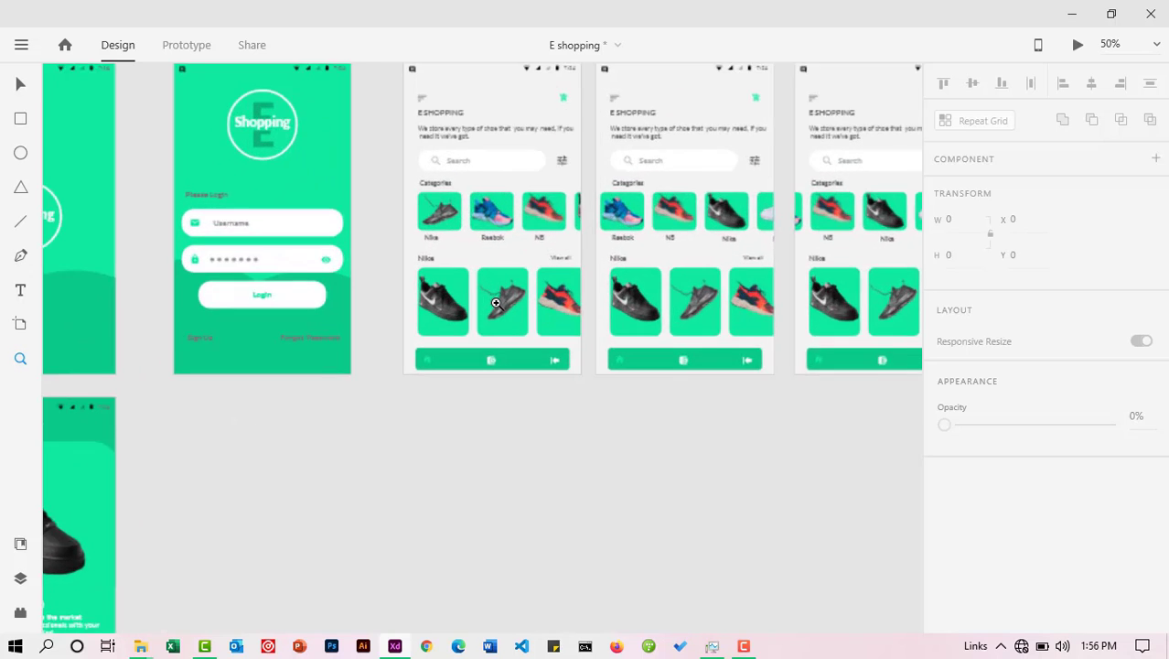
click(496, 302)
click(18, 87)
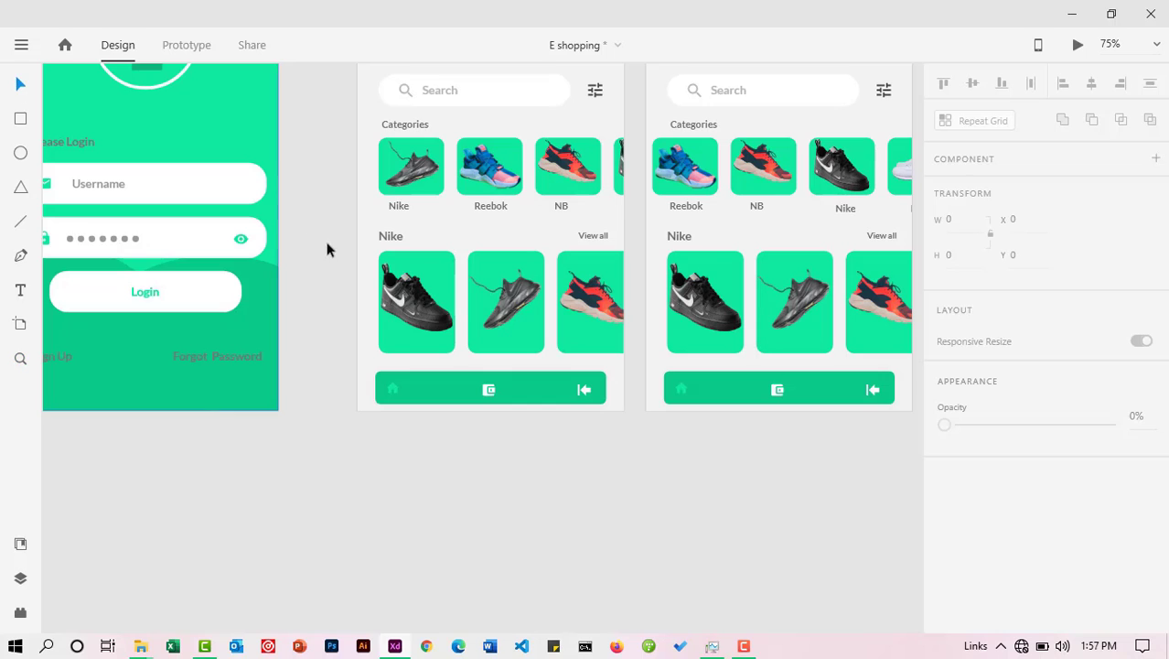
double_click(407, 295)
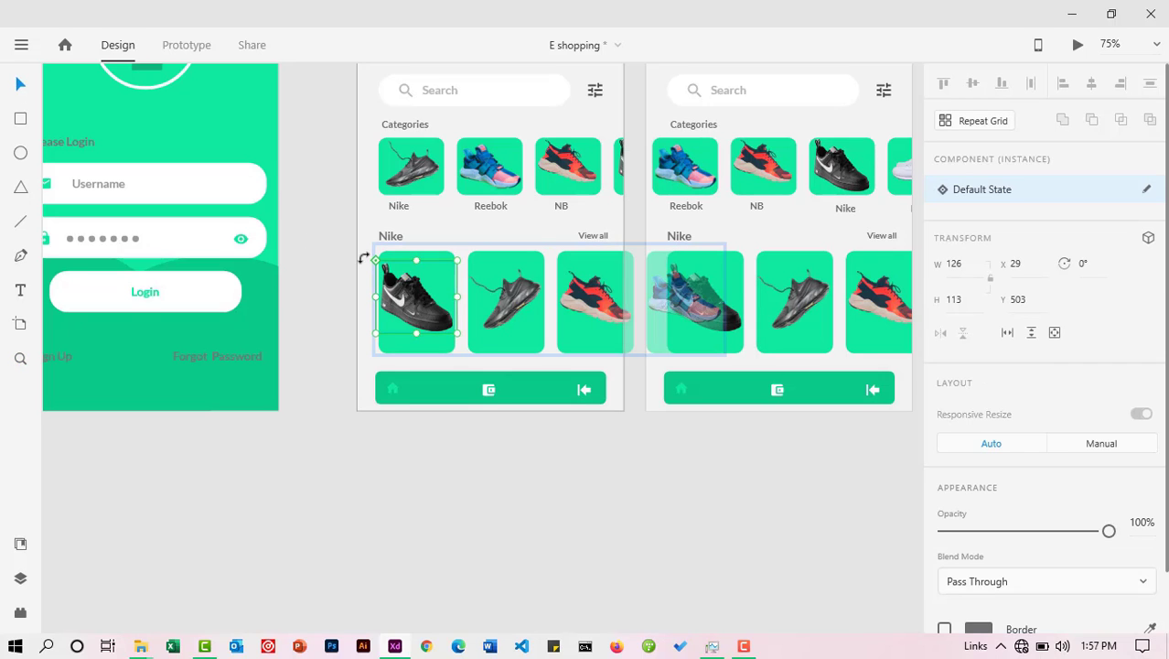
click(192, 50)
scroll(432, 256, down, 1)
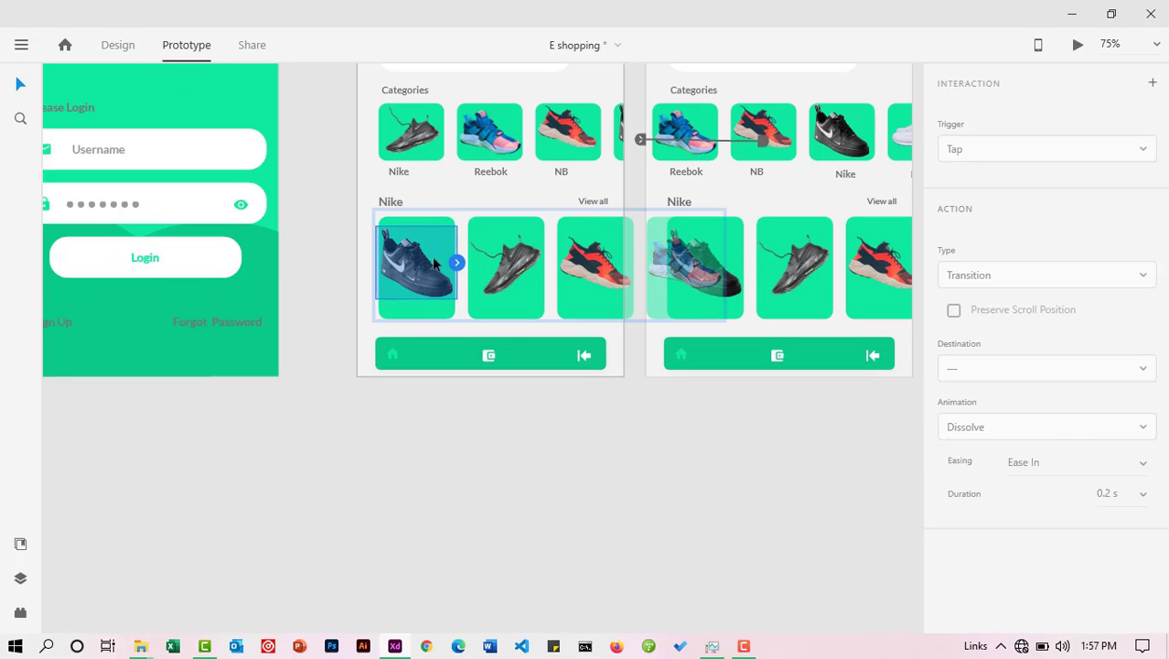
drag(457, 263, 161, 545)
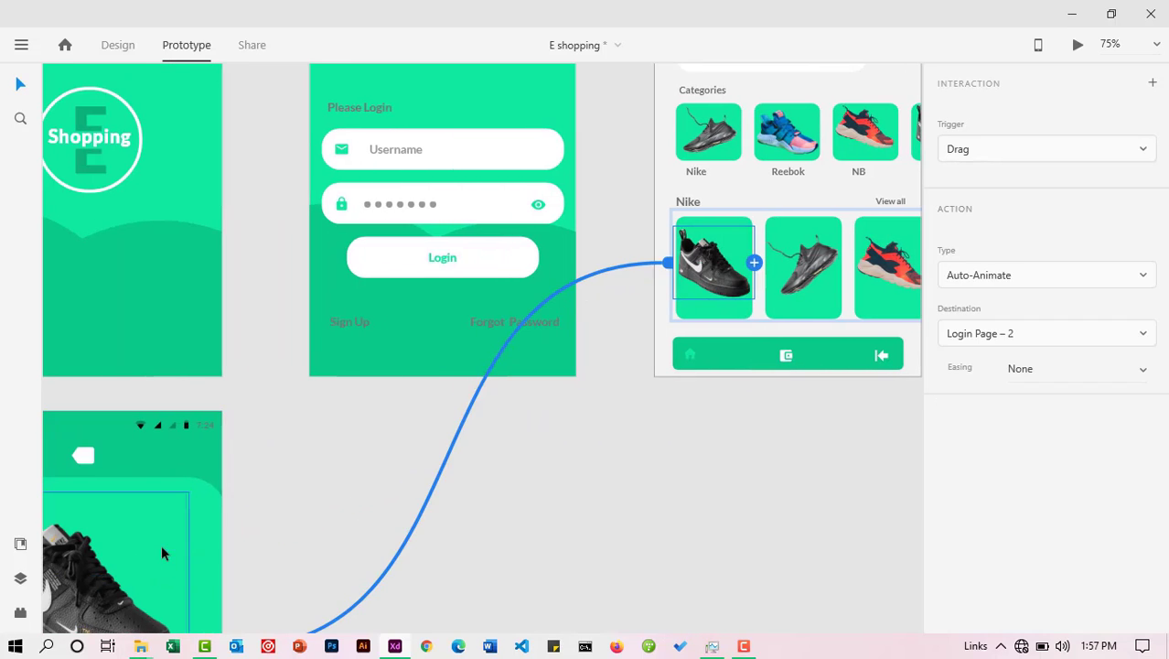
scroll(208, 468, down, 1)
scroll(204, 475, down, 3)
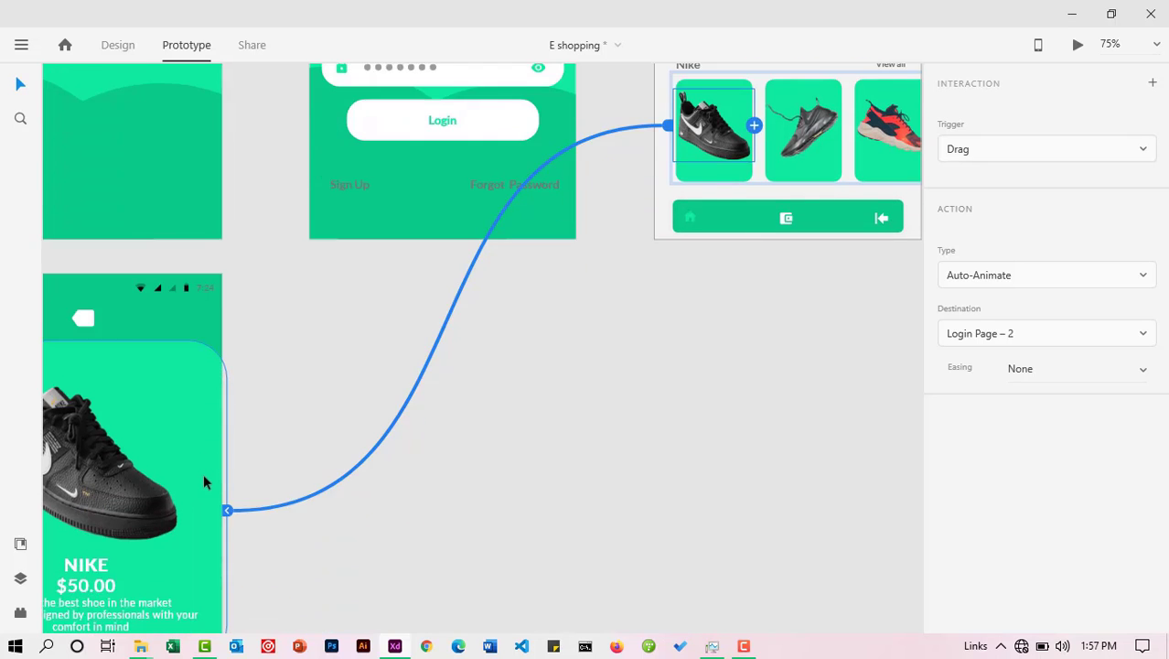
scroll(204, 474, up, 3)
Step: Check Login Page – 1 in the preview, close it, and set the Nike shoe link's trigger to Tap
click(744, 163)
click(1077, 45)
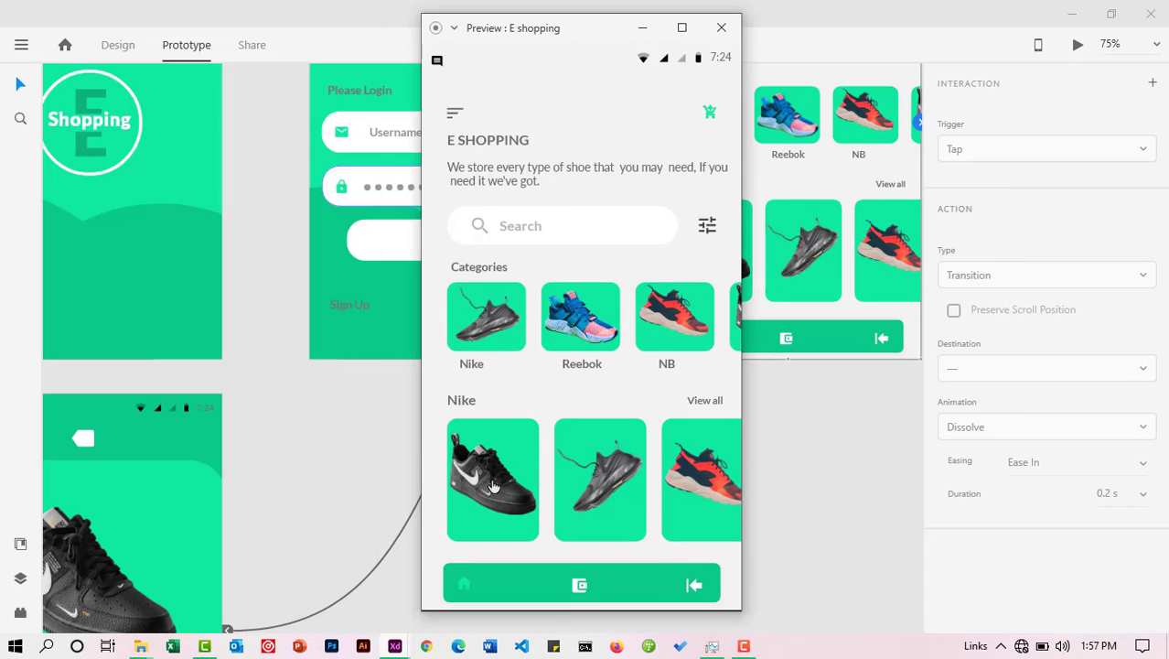
click(721, 27)
click(674, 229)
click(961, 152)
click(971, 122)
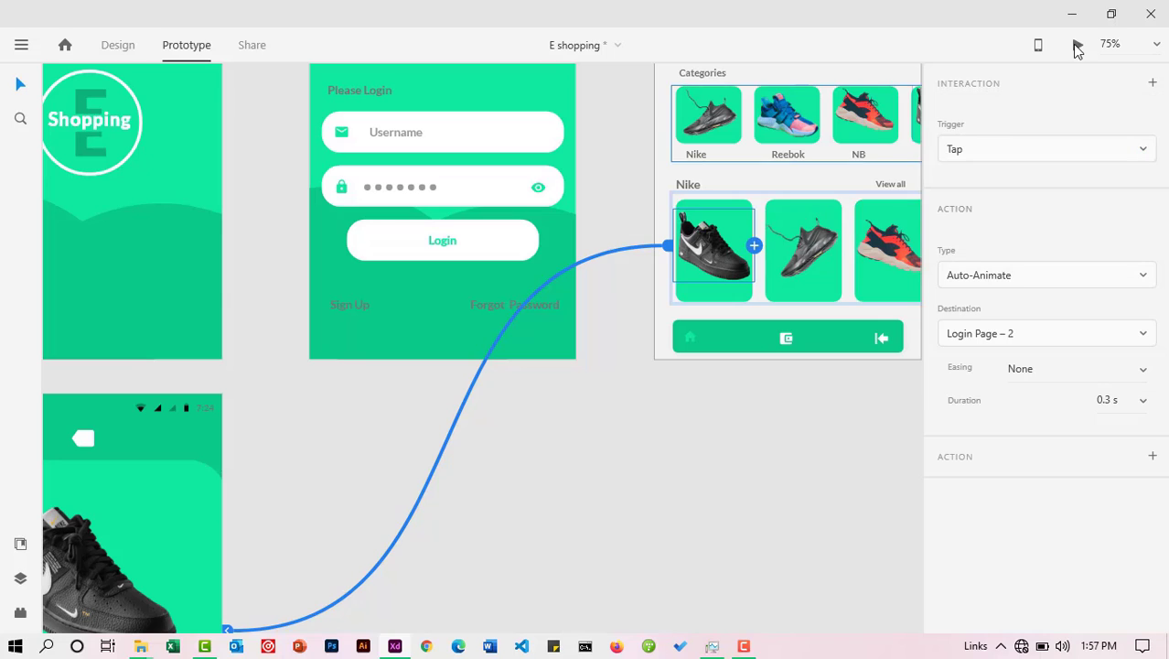
Step: Preview Login Page – 1, tap the first Nike shoe to open its product screen, and close the preview
click(1077, 45)
drag(209, 18, 648, 19)
click(546, 449)
click(770, 18)
Step: Set the Nike shoe link's easing to Ease In-Out and test the transition in the preview
click(1118, 376)
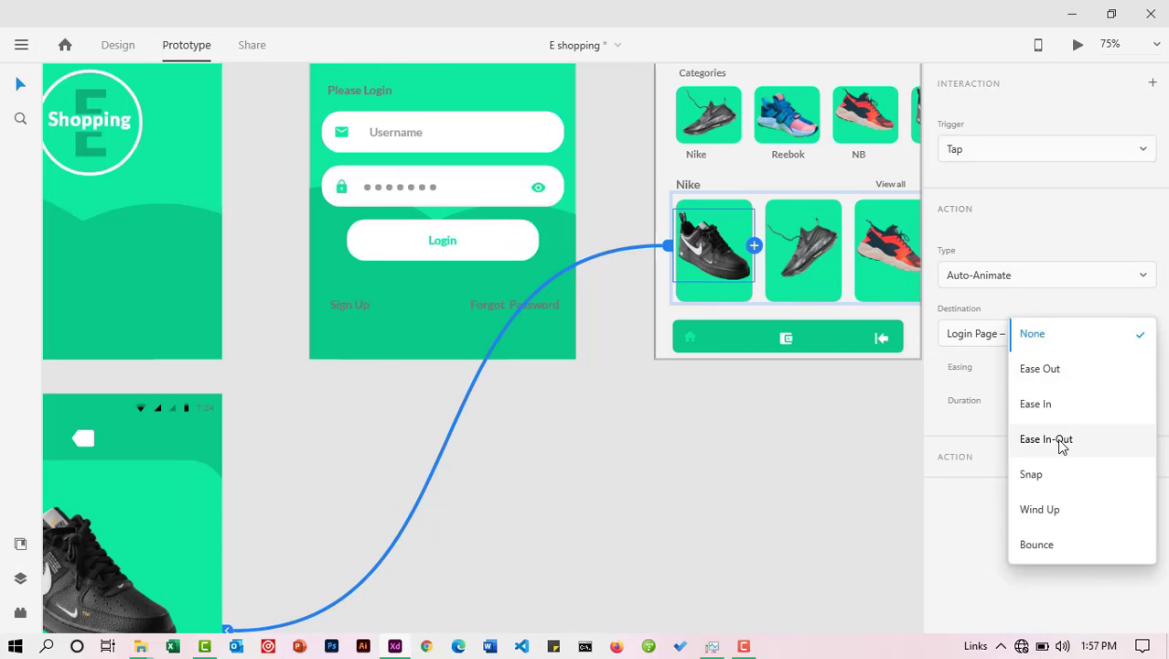
click(872, 449)
click(1079, 46)
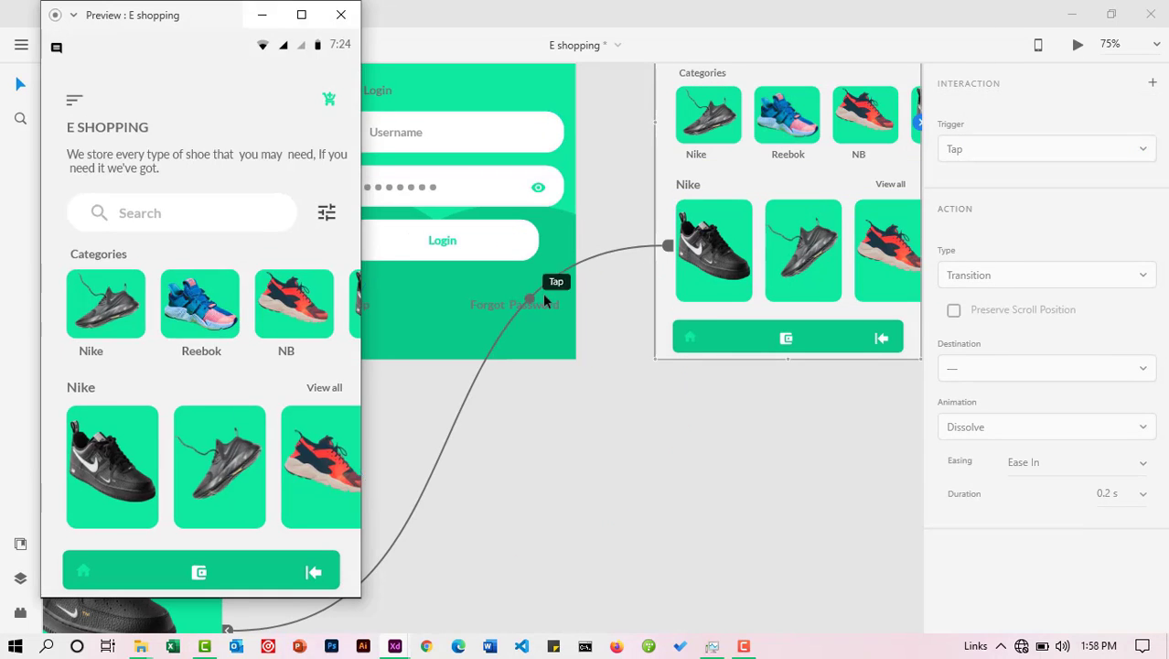
click(110, 475)
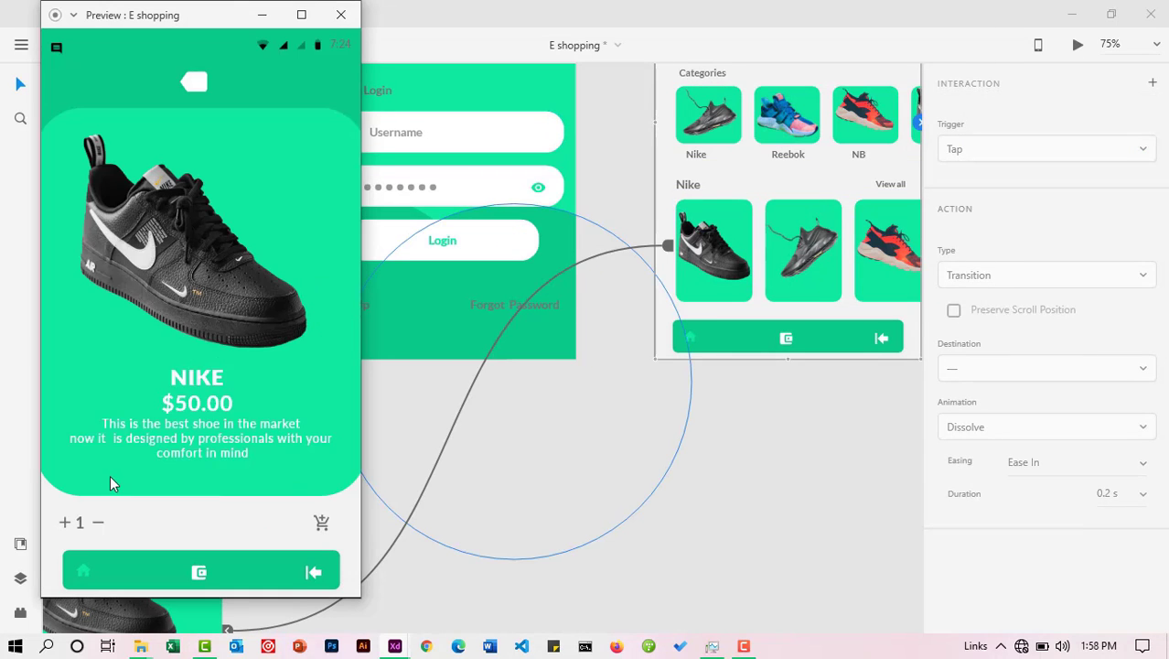
click(340, 15)
Step: Replay the Nike shoe's tap transition in the preview, close it, and reselect the shoe's link
key(ctrl+Return)
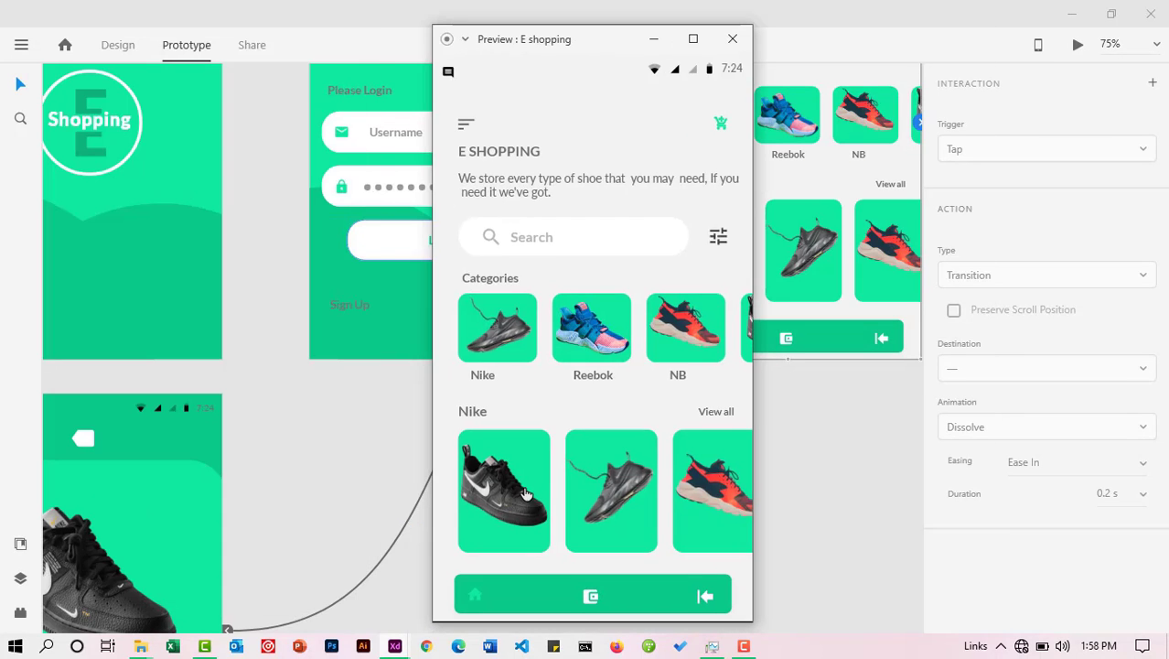
click(526, 494)
click(1076, 46)
click(503, 493)
click(732, 39)
click(644, 251)
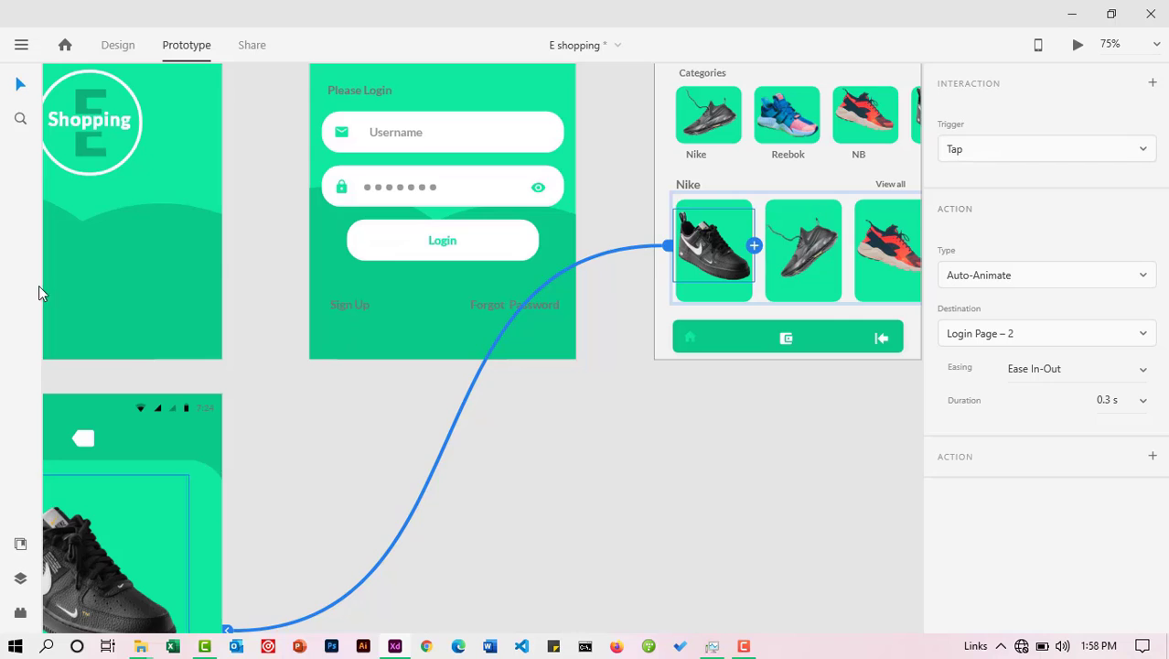
Step: Link the back icon at the top of Login Page – 2 to Login Page – 1 with Tap and Auto-Animate
click(20, 118)
click(264, 463)
alt+click(373, 379)
alt+click(365, 373)
alt+click(358, 363)
key(v)
click(327, 358)
drag(332, 358, 636, 322)
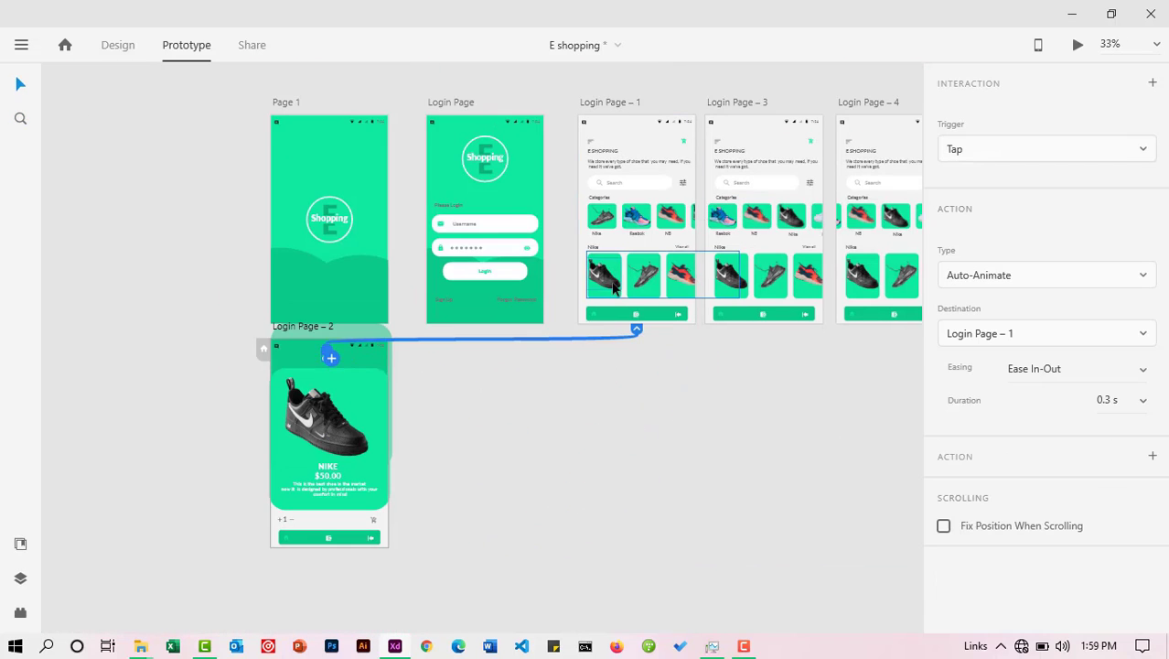
Step: Link the exit icon in Login Page – 2's bottom bar to the Login Page artboard
click(370, 544)
drag(380, 537, 469, 303)
click(183, 253)
Step: Link the exit icon in Login Page – 1's bottom bar to the Login Page artboard
click(20, 118)
click(661, 312)
click(705, 312)
click(20, 84)
click(679, 316)
drag(685, 317, 366, 247)
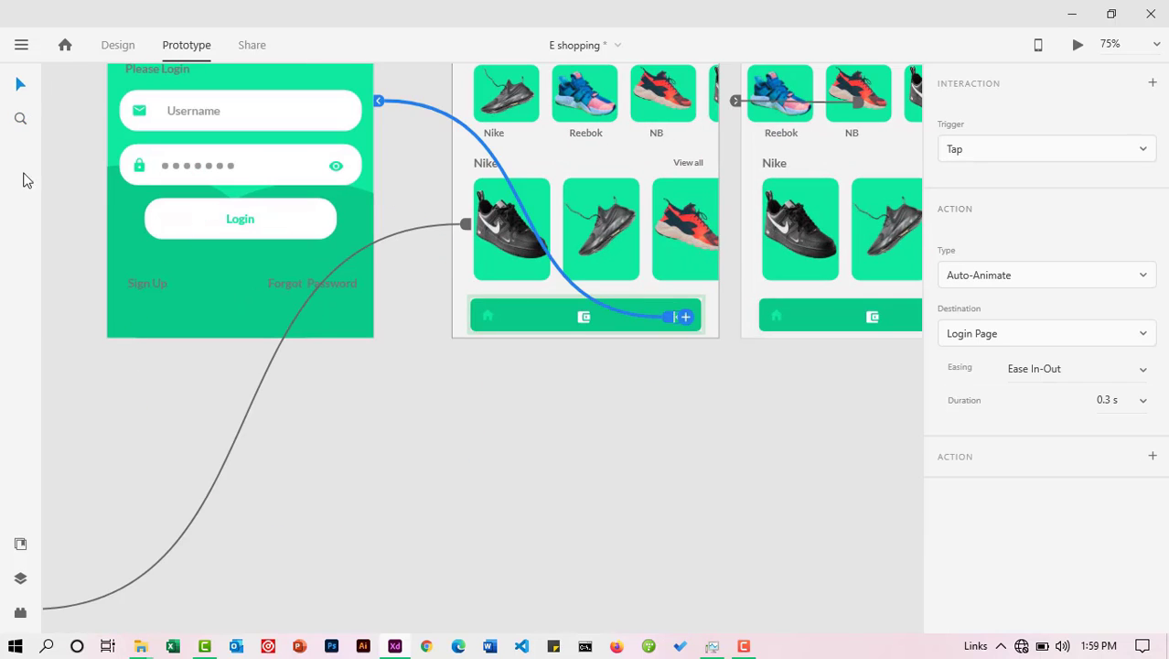
Step: Link the exit icon in Login Page – 4's bottom bar to the Login Page artboard
click(20, 118)
drag(767, 253, 18, 282)
scroll(640, 267, down, 5)
scroll(737, 287, up, 5)
click(591, 278)
scroll(19, 282, right, 4)
click(18, 86)
double_click(745, 244)
drag(751, 243, 55, 229)
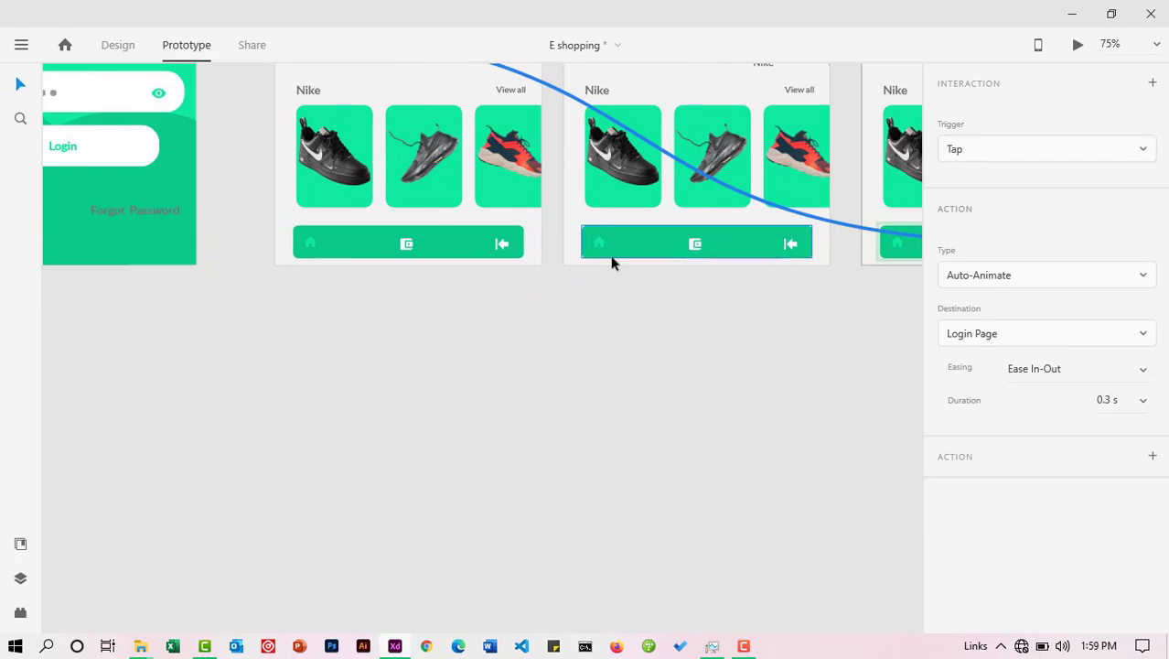
Step: Link the home icons in the bottom bars of Login Page – 3 and Login Page – 4 to Login Page – 1
double_click(599, 242)
drag(606, 241, 444, 190)
click(894, 245)
double_click(897, 243)
drag(904, 243, 475, 164)
Step: Link the home icon in Login Page – 2's bottom bar to Login Page – 1
click(19, 119)
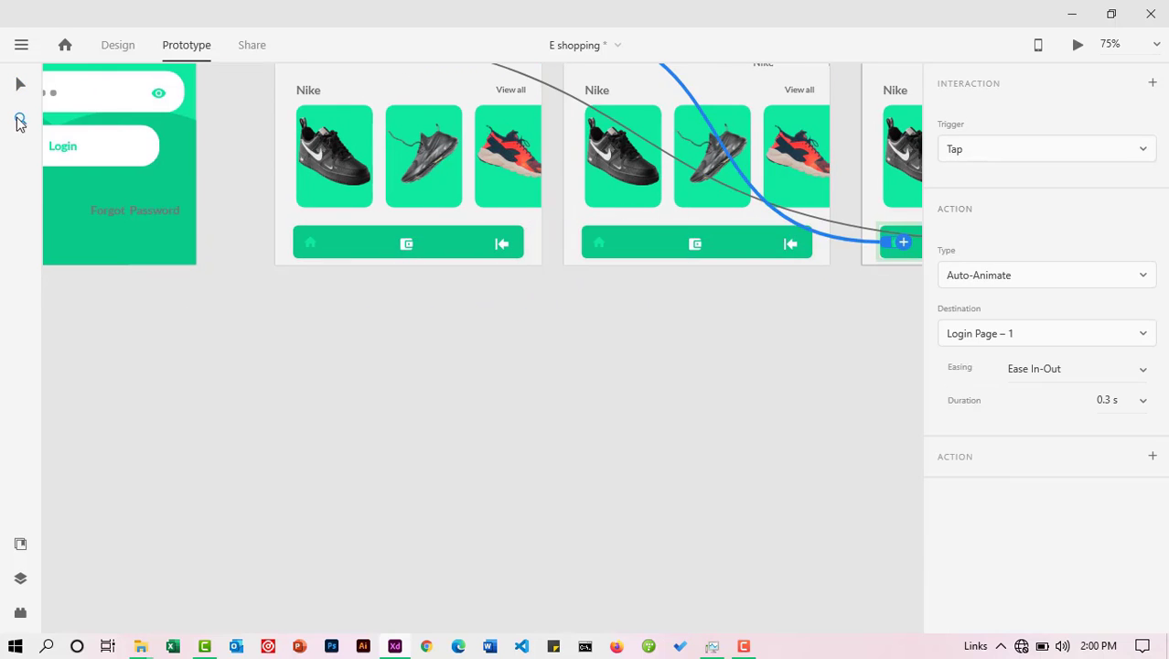
scroll(215, 417, down, 4)
scroll(207, 366, left, 3)
click(19, 83)
click(179, 499)
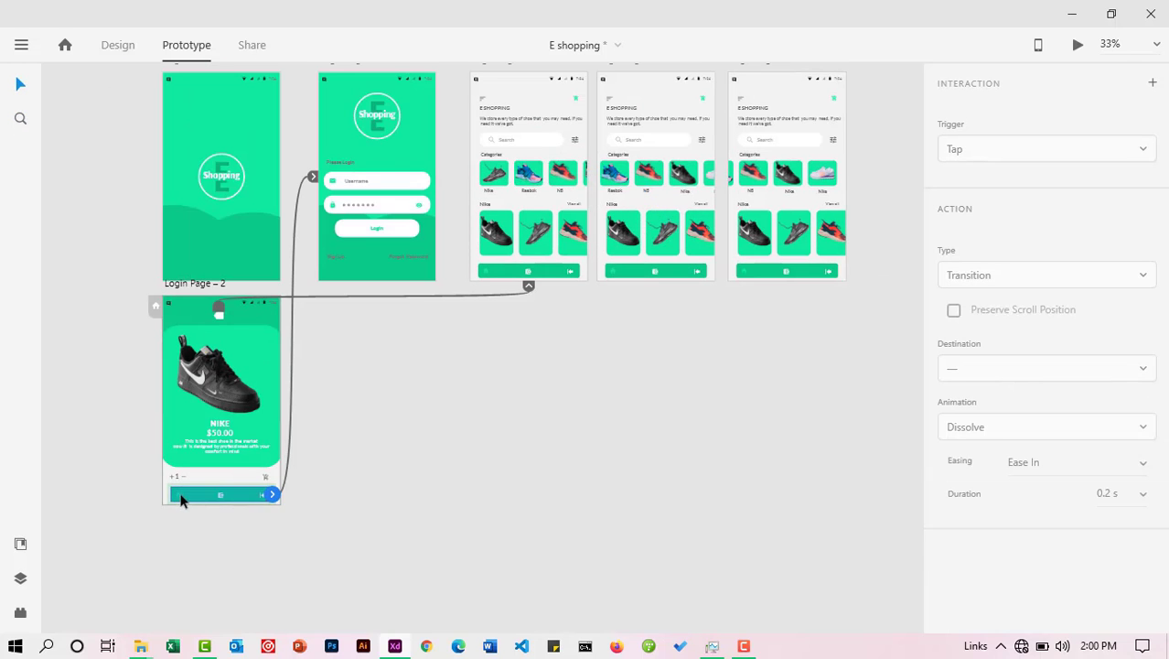
double_click(180, 494)
drag(186, 494, 517, 258)
scroll(540, 347, up, 1)
click(561, 425)
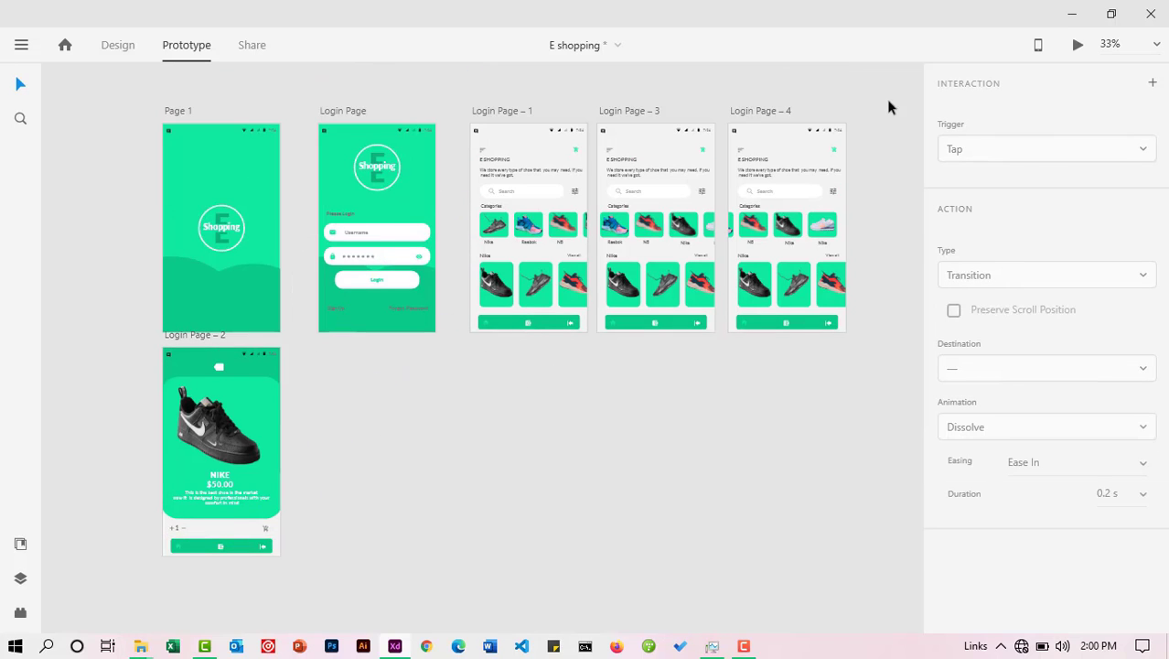
Step: Link the Page 1 artboard to Login Page, and the Login Page artboard to Login Page – 1
click(257, 236)
drag(280, 228, 340, 236)
click(282, 229)
click(411, 232)
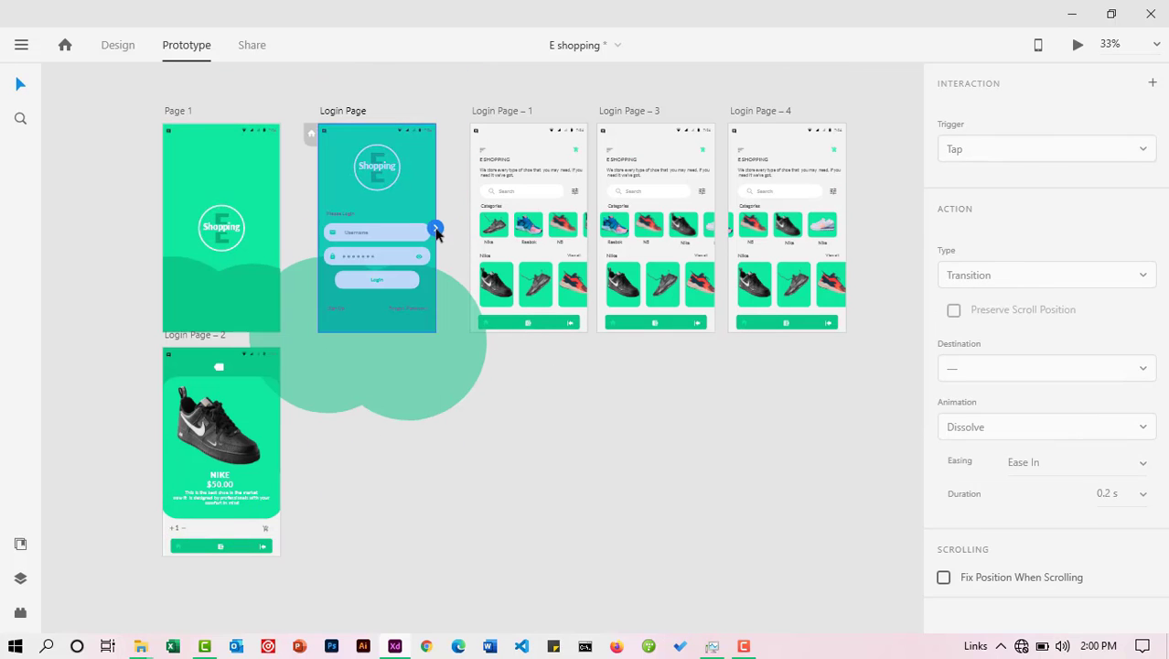
drag(436, 234, 516, 229)
Step: Preview the flow from Page 1 through login to the home screen, swipe the Categories, and open and leave the Nike product
click(1077, 45)
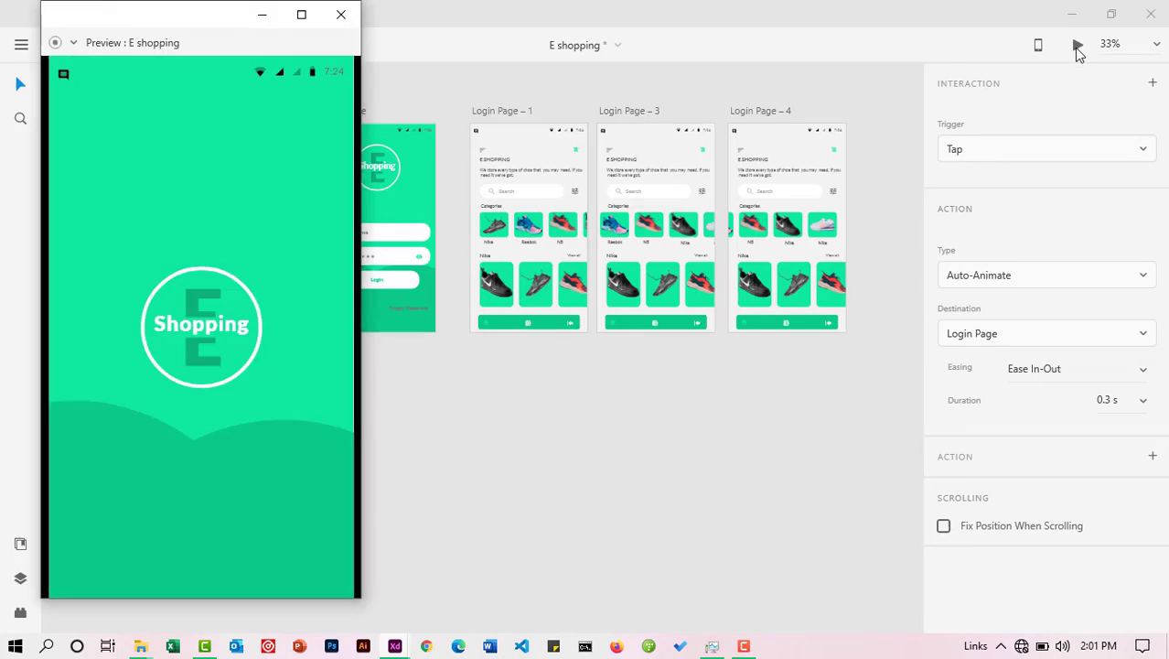
click(686, 358)
click(595, 489)
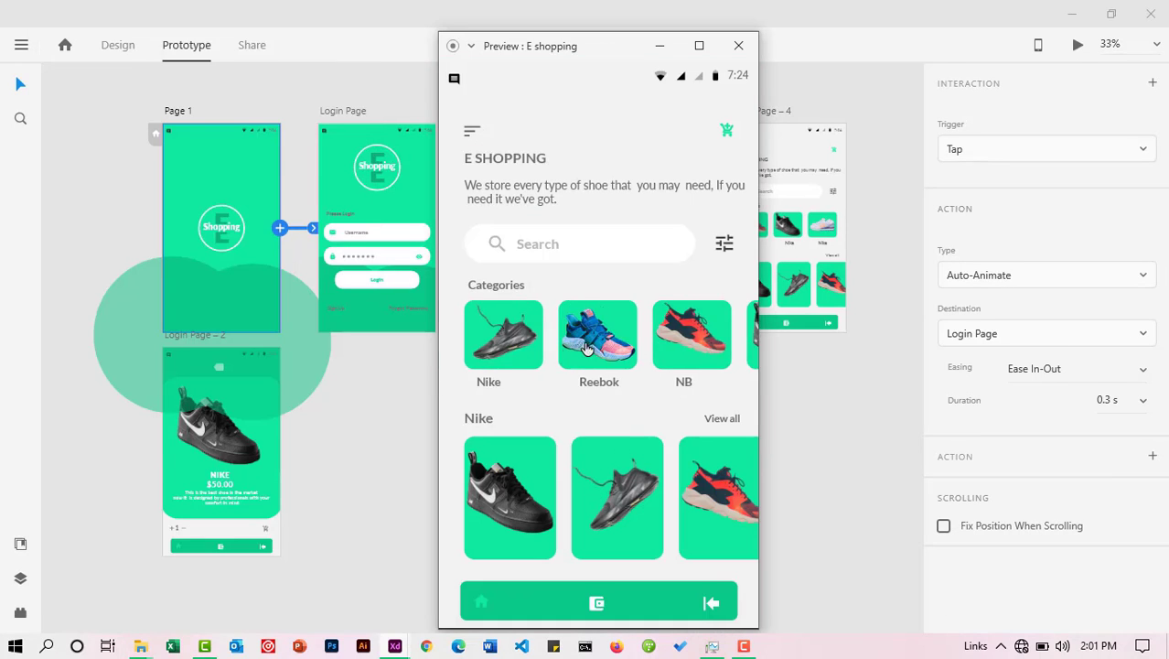
drag(587, 348, 622, 338)
click(509, 491)
click(596, 118)
Step: Set the easing of the Nike shoe link in Login Page – 1 to Ease In
click(247, 441)
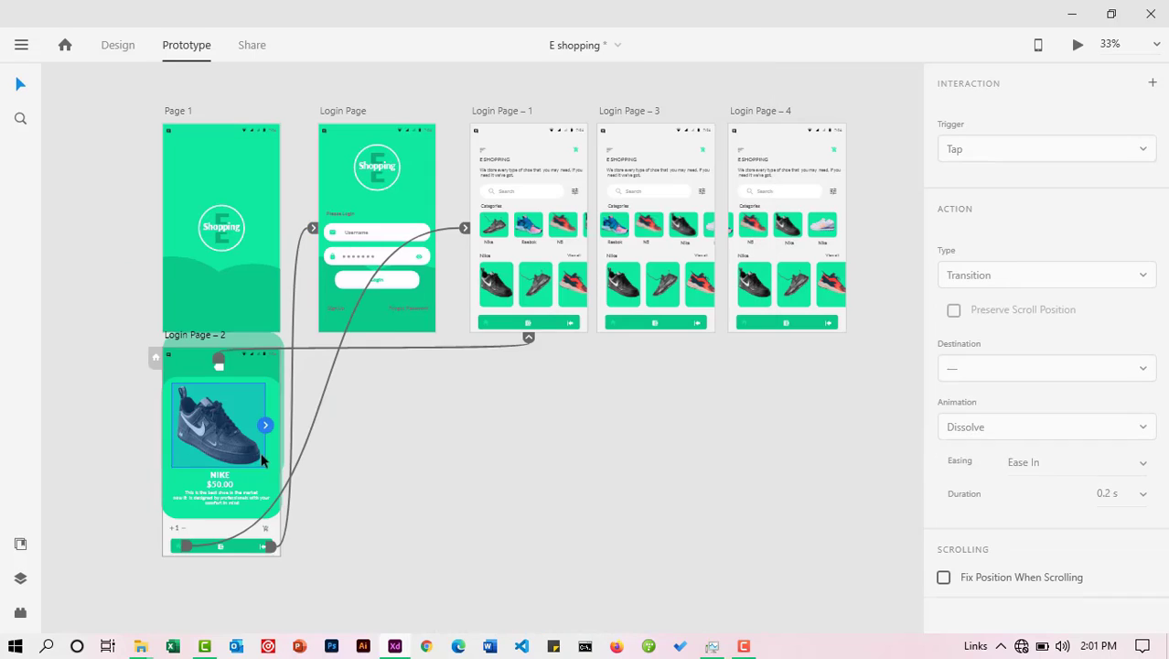
double_click(497, 281)
click(1140, 368)
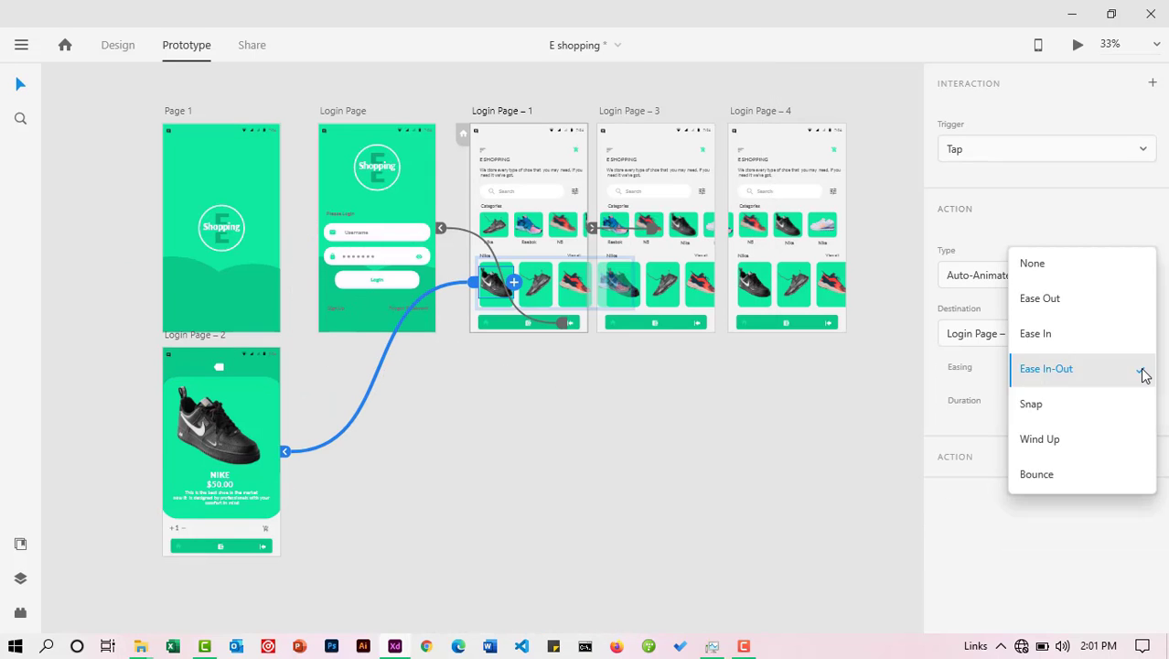
click(542, 306)
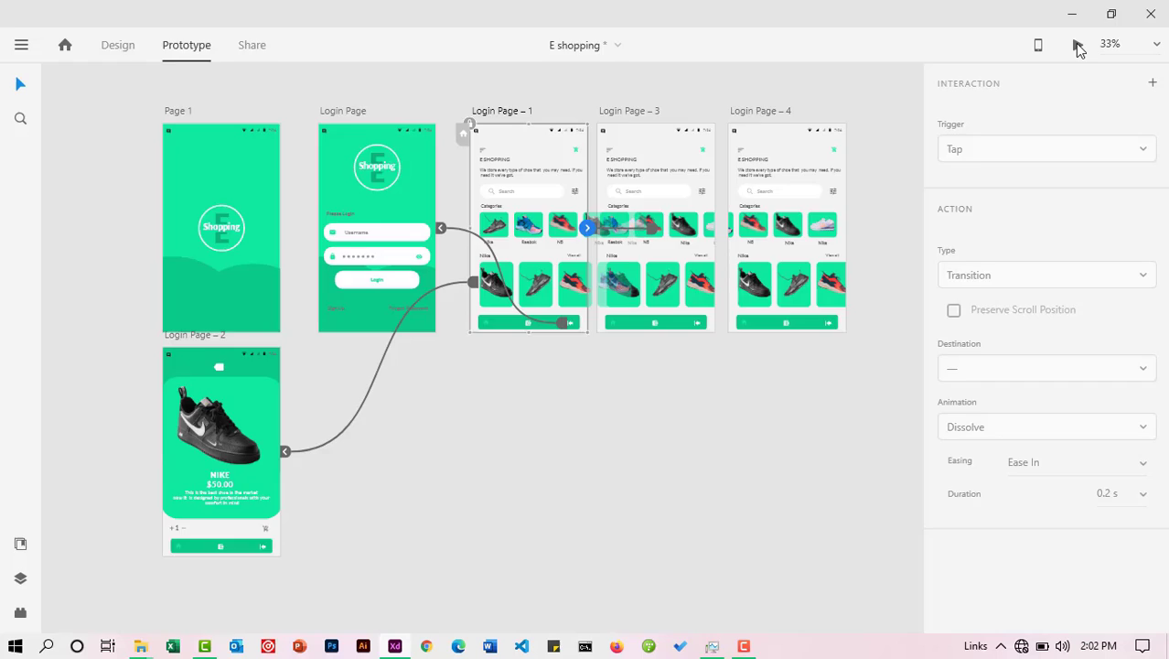
Step: Preview the transition from Login Page – 1's Nike shoe to the product screen and back twice, and close the preview
click(1078, 45)
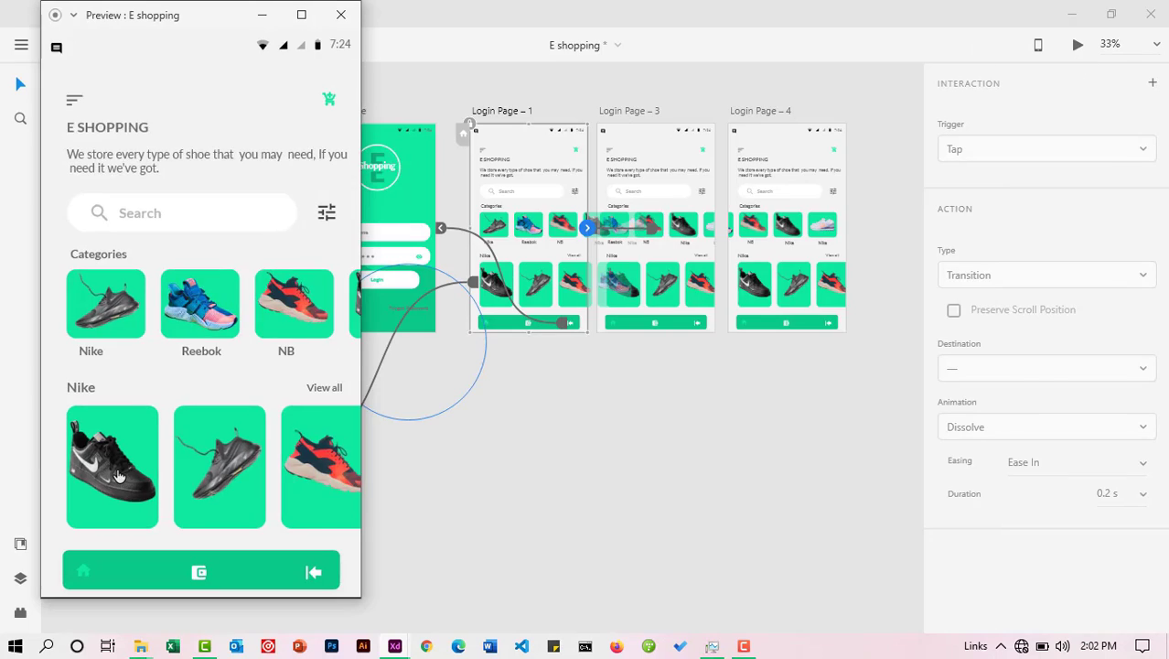
click(116, 470)
click(203, 85)
click(1145, 497)
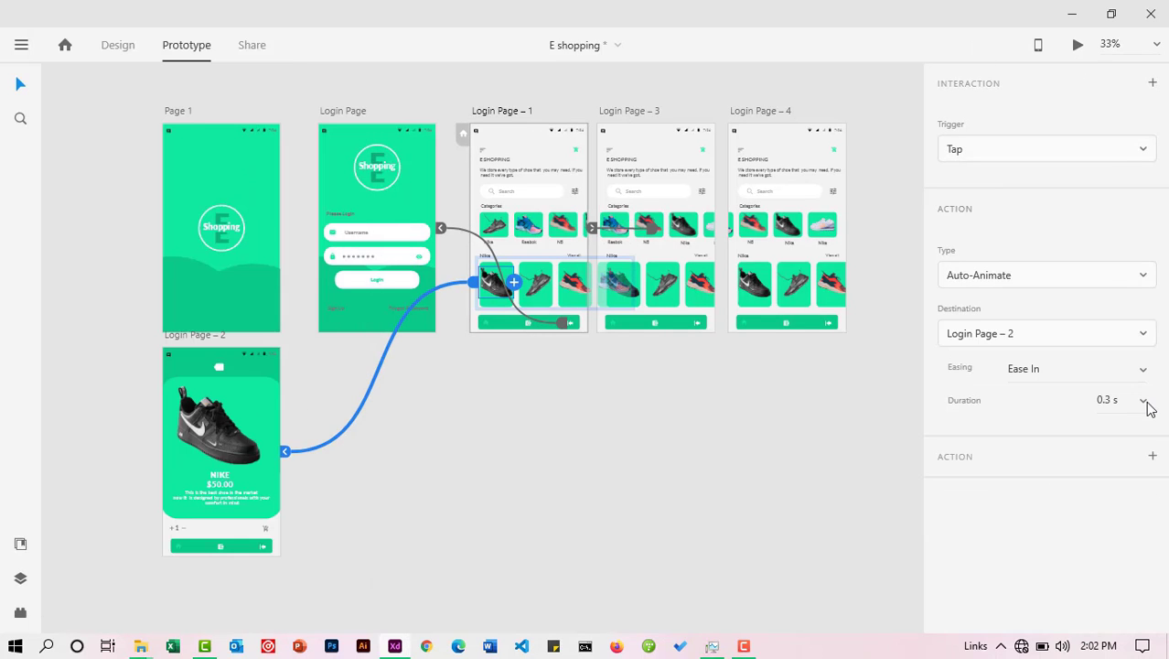
click(1077, 45)
click(119, 477)
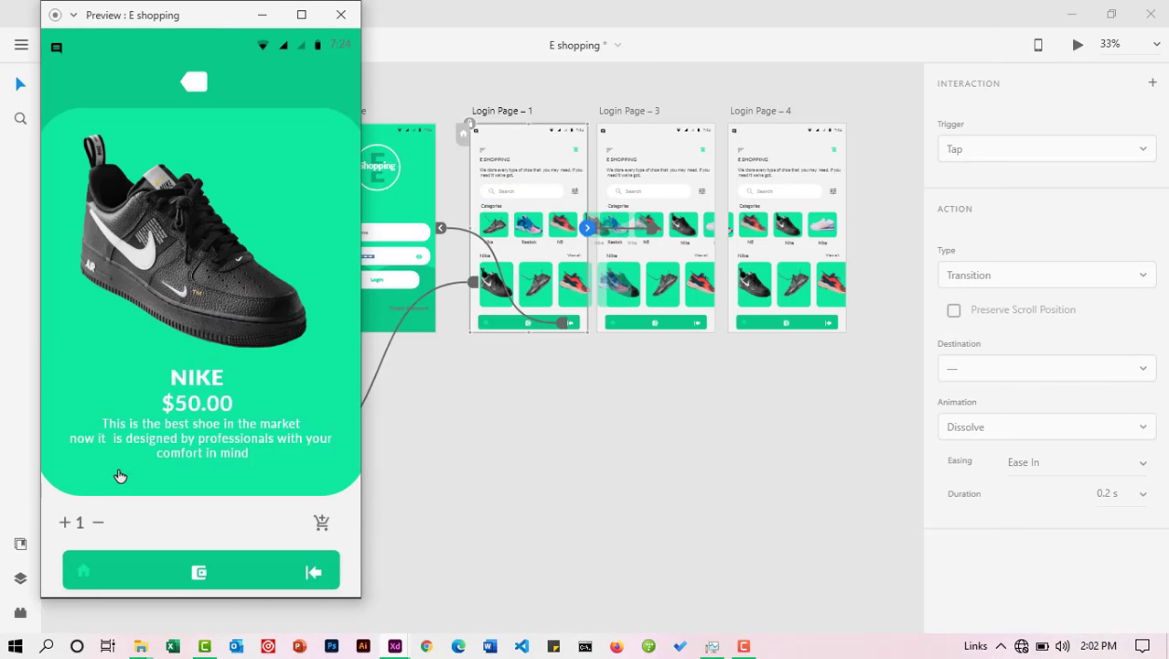
drag(199, 14, 486, 27)
click(485, 98)
click(627, 28)
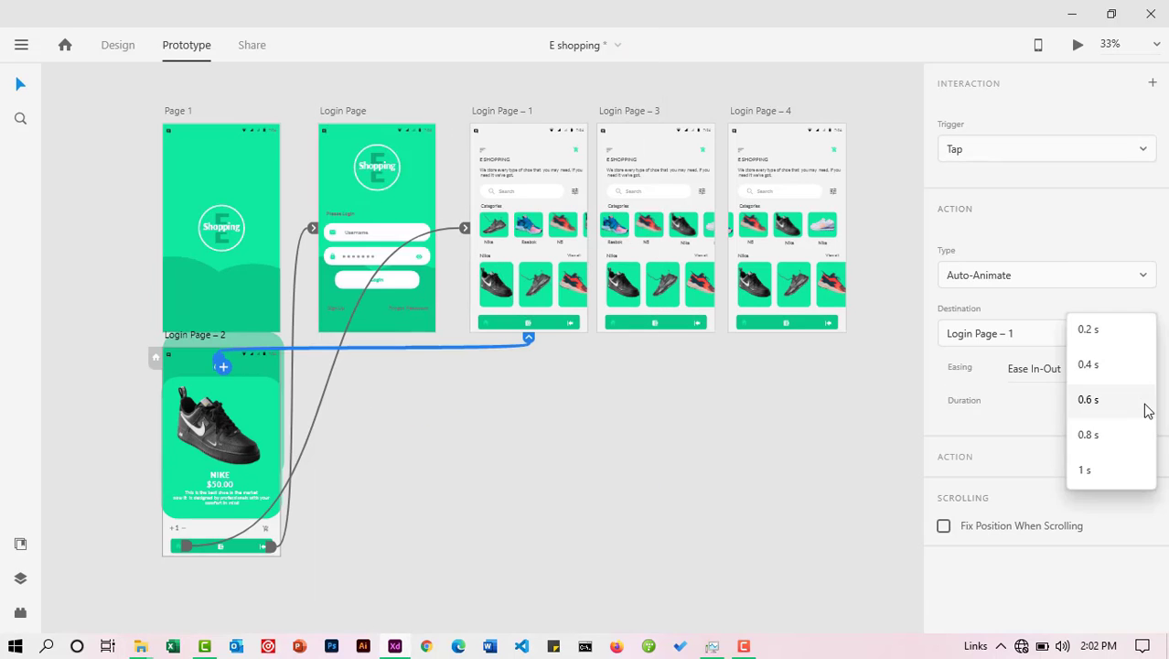
Step: Set the duration of Login Page – 2's back icon link to 0.8 s and test opening and leaving the Nike product in the preview
click(1144, 434)
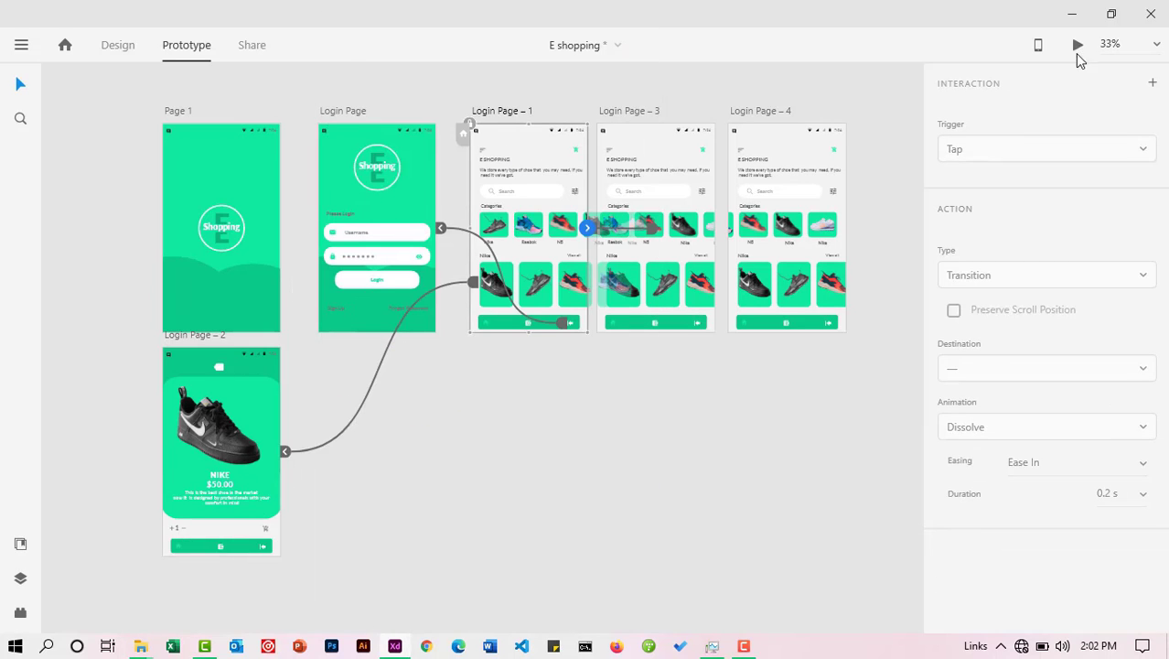
click(1077, 45)
click(119, 457)
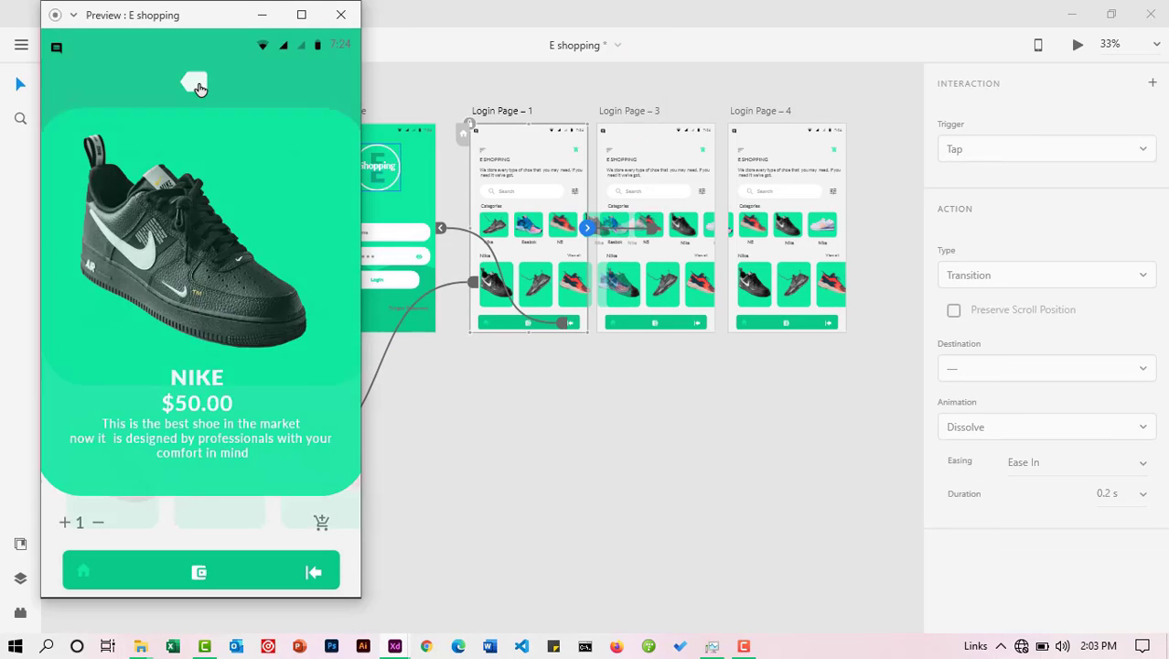
click(201, 87)
click(339, 16)
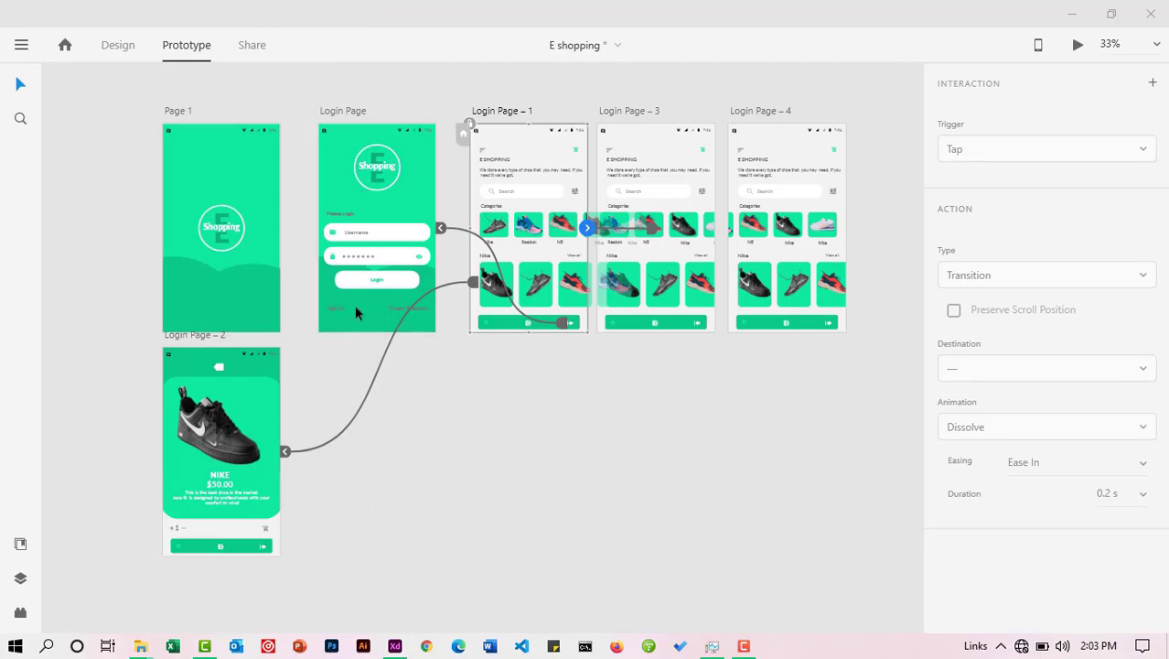
Step: Return to the design view and preview the app from the Login – 1 splash, logging in, swiping Categories and opening the Nike shoe
click(111, 47)
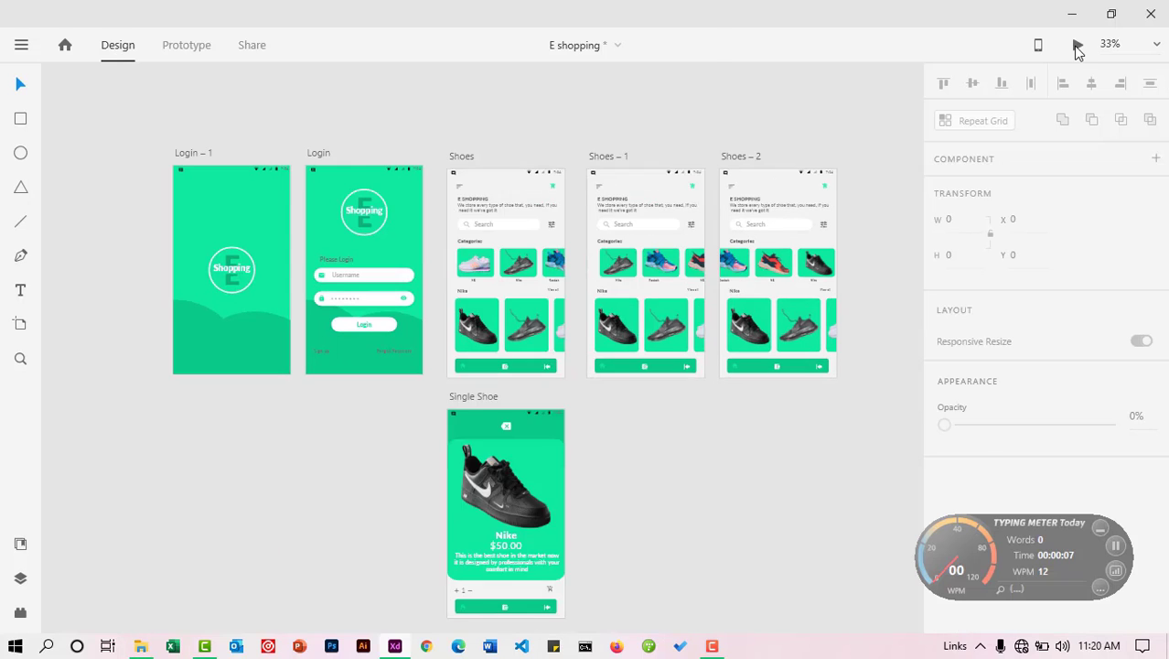
click(1077, 44)
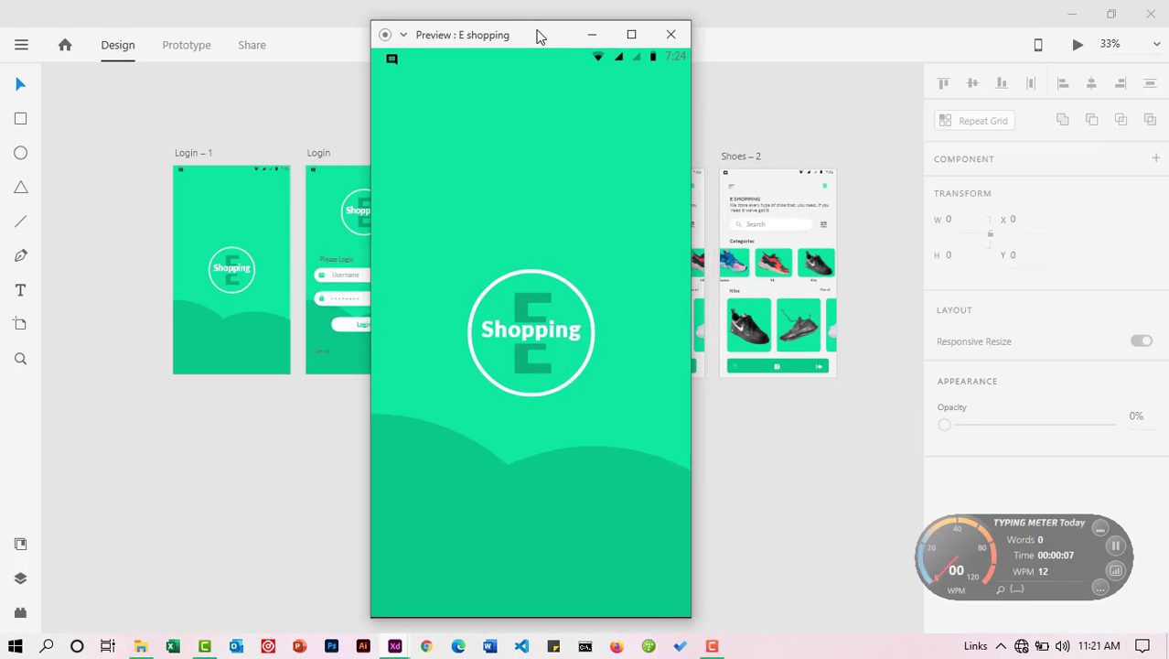
click(548, 234)
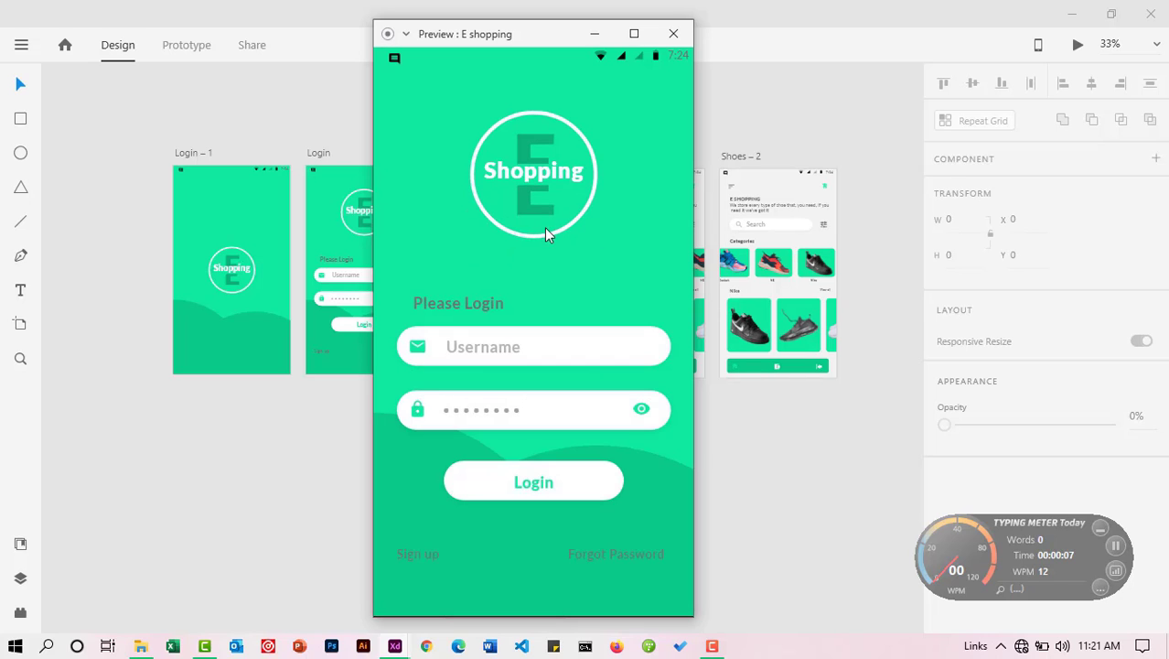
click(527, 485)
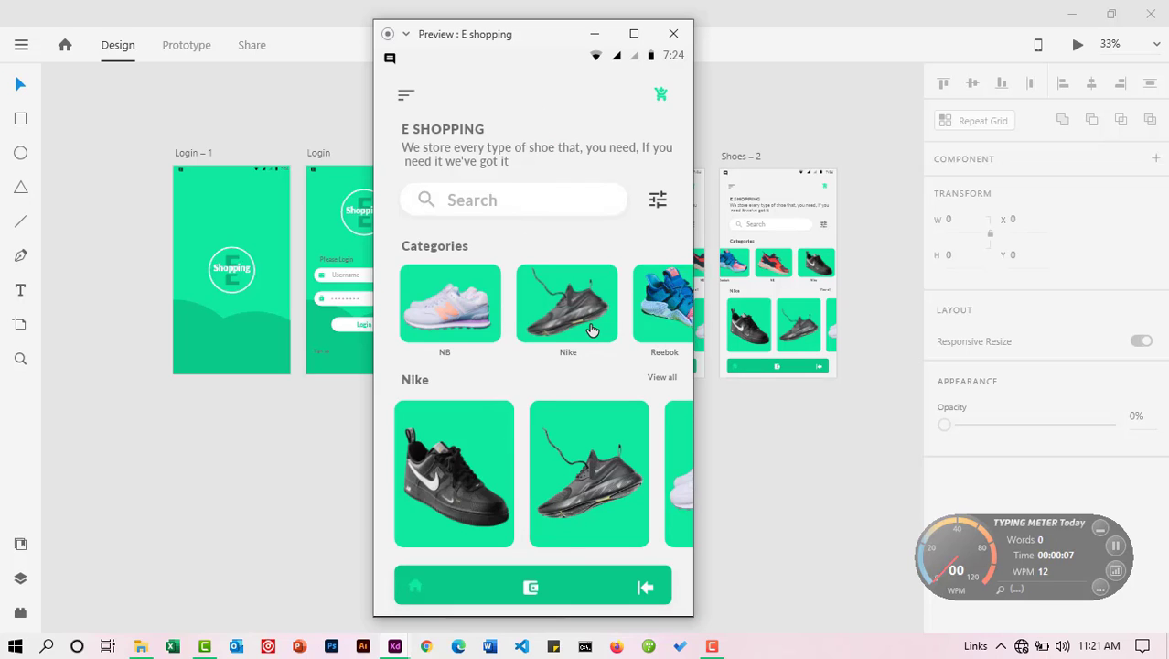
drag(592, 329, 458, 320)
click(462, 460)
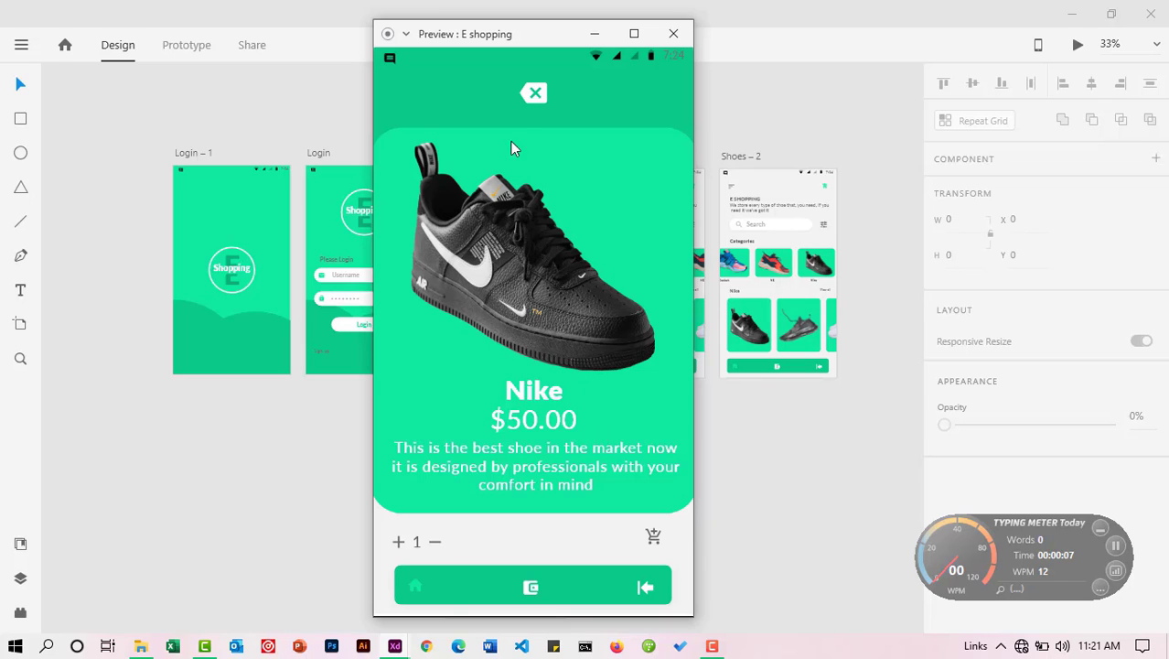
Step: In the preview, go back from the Nike product to the shoes screen, log out, and log in again
click(532, 97)
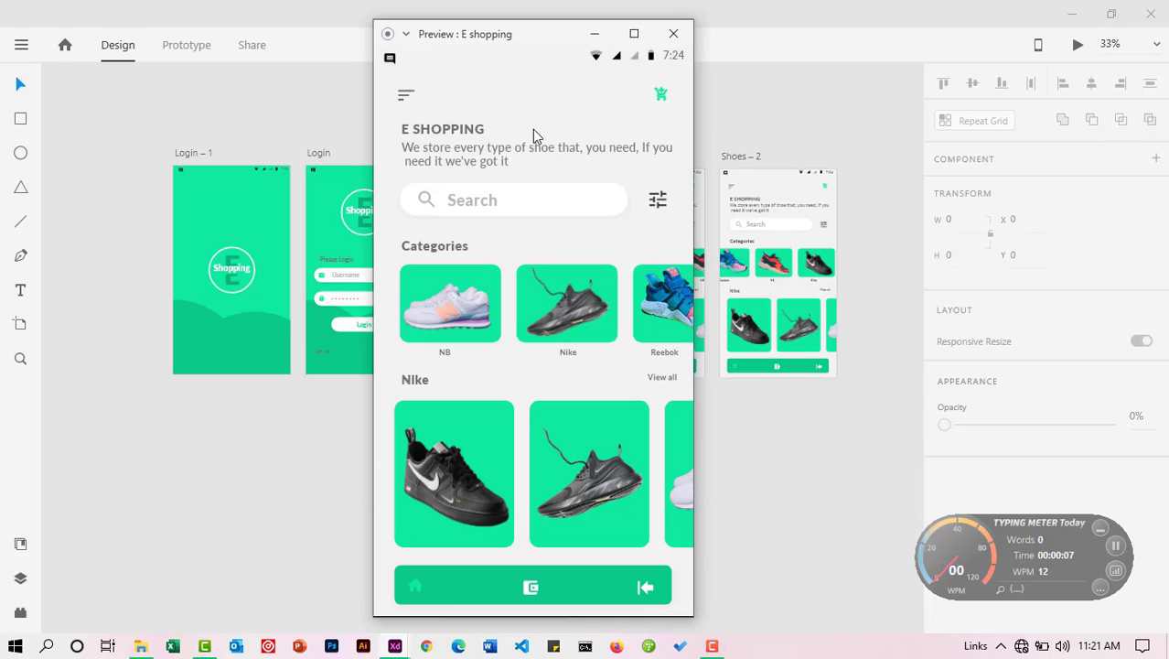
click(646, 586)
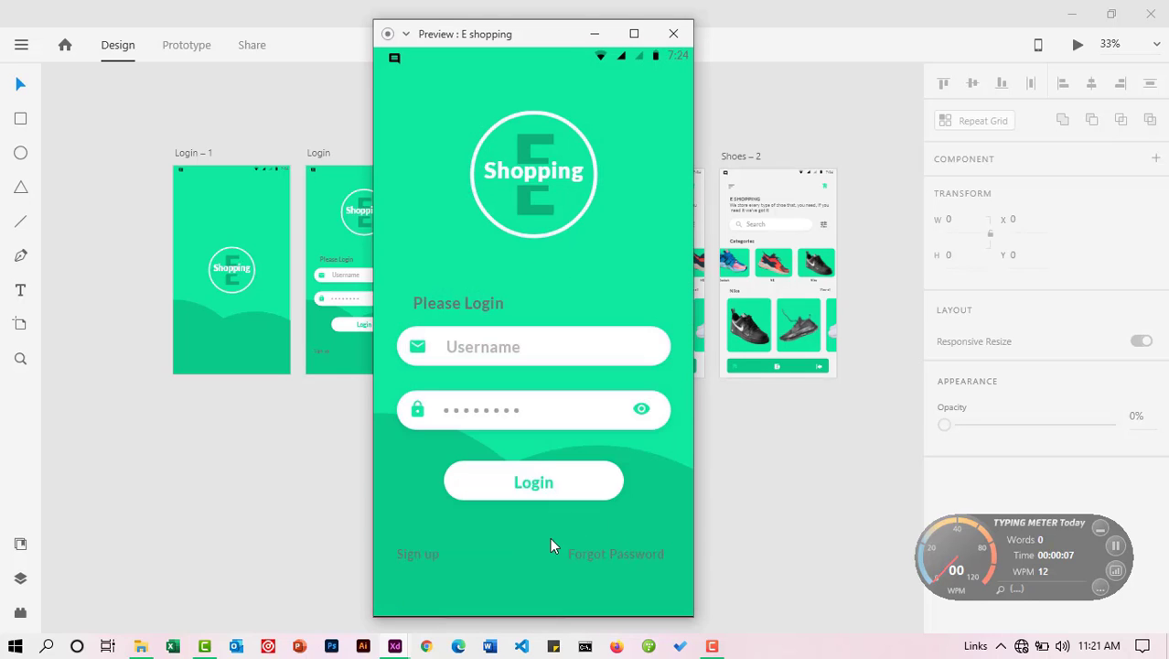
click(552, 495)
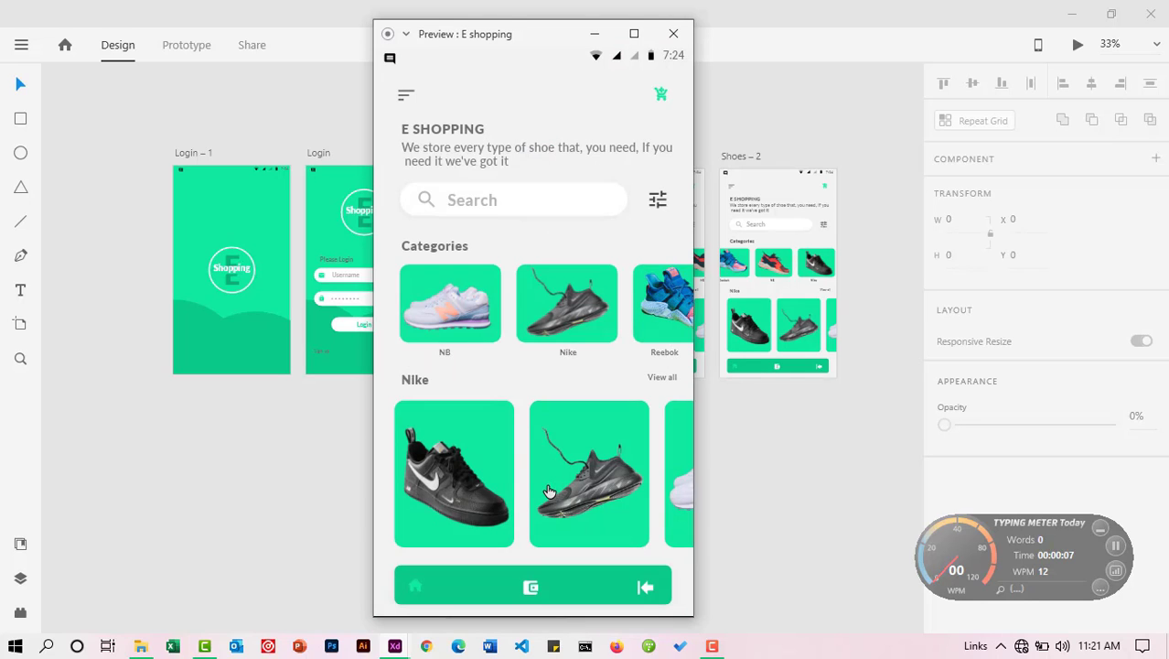